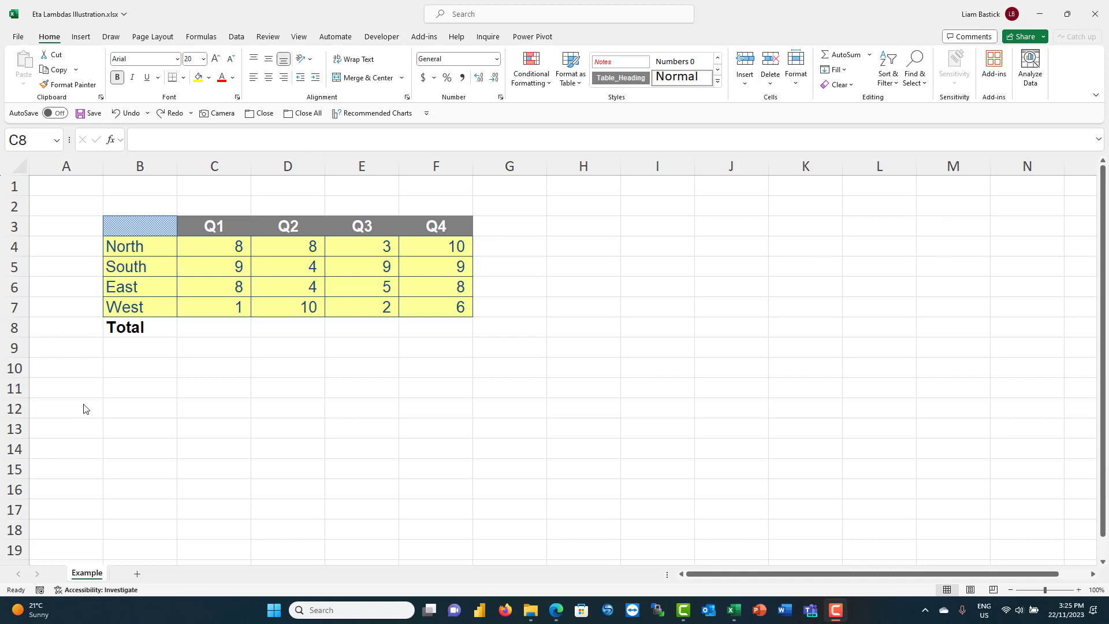
# Step: Enter the formula =LAMBDA(x, x+1) in cell B12
pyautogui.click(144, 408)
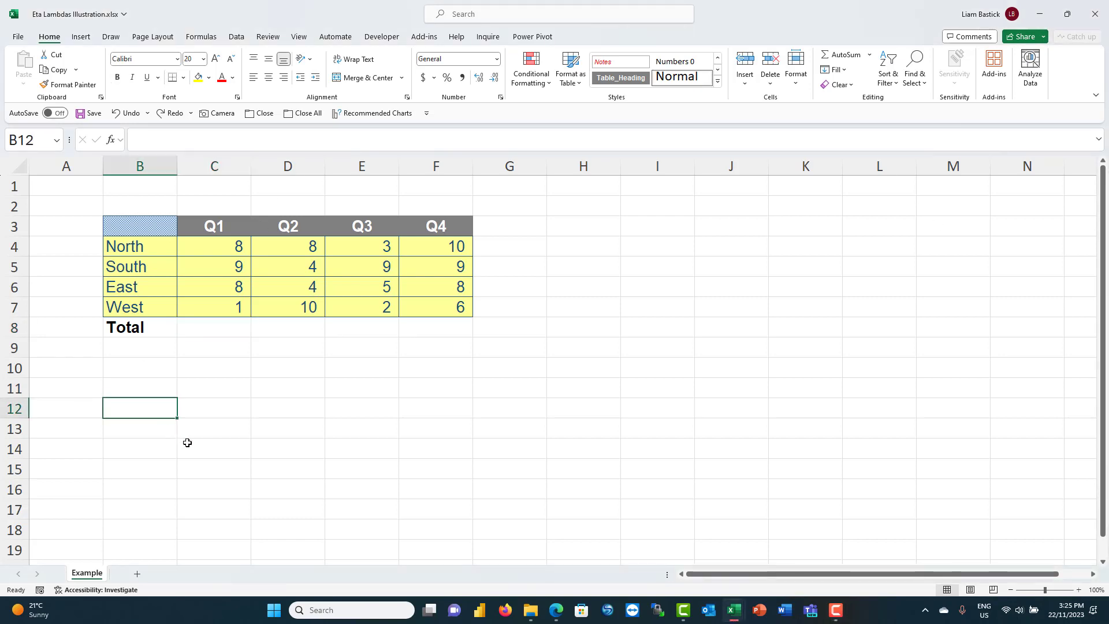
pyautogui.write('=la')
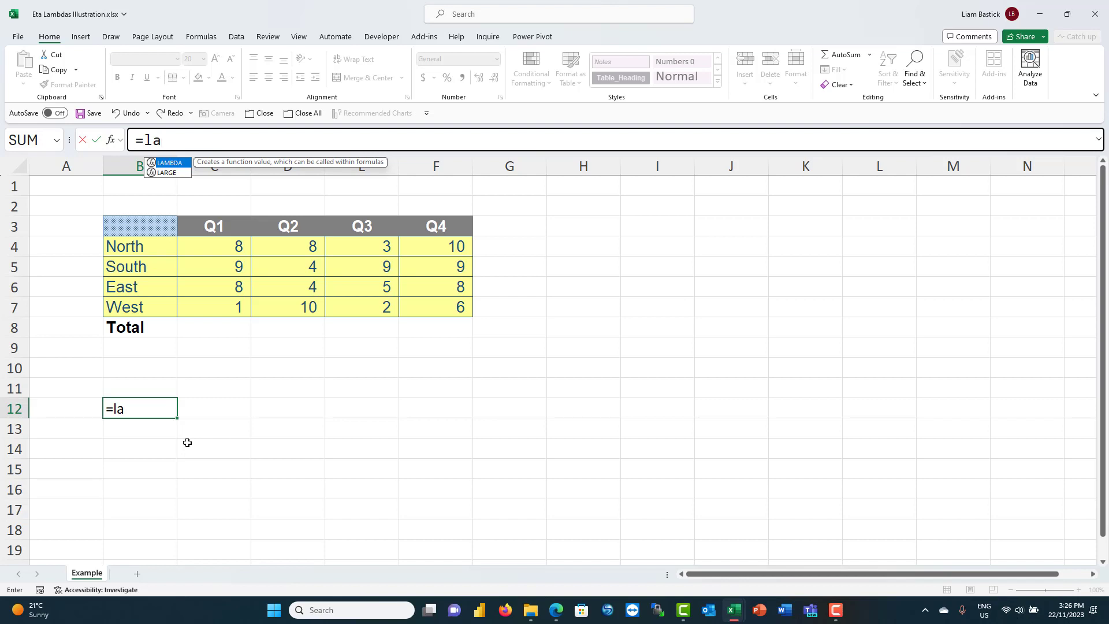
pyautogui.write('mbd')
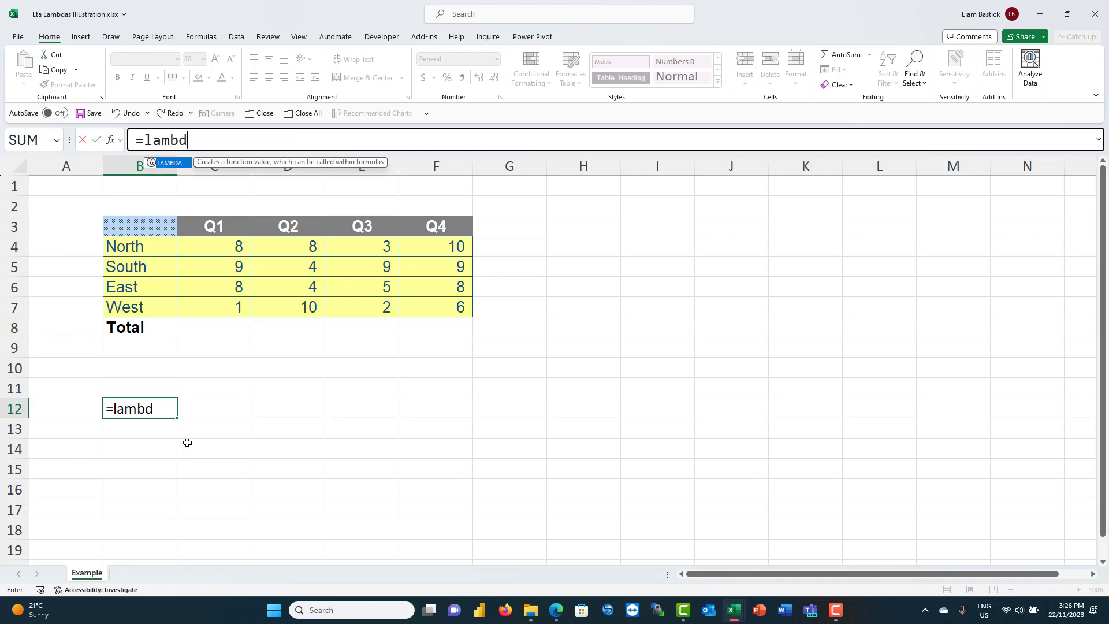
pyautogui.press('Tab')
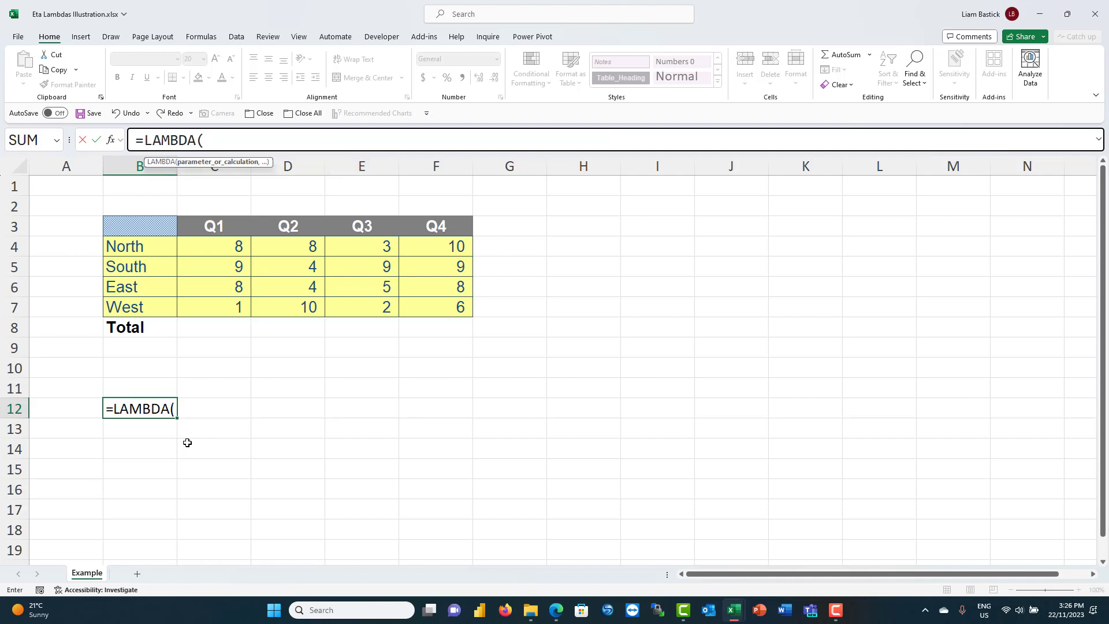
pyautogui.write('x')
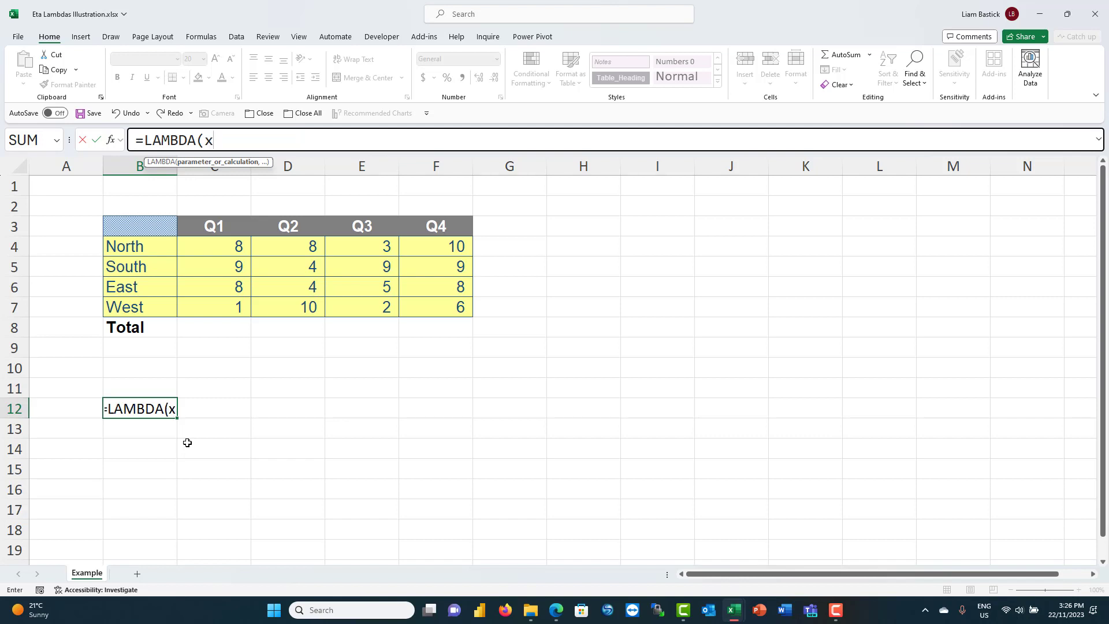
pyautogui.write(', x+1)')
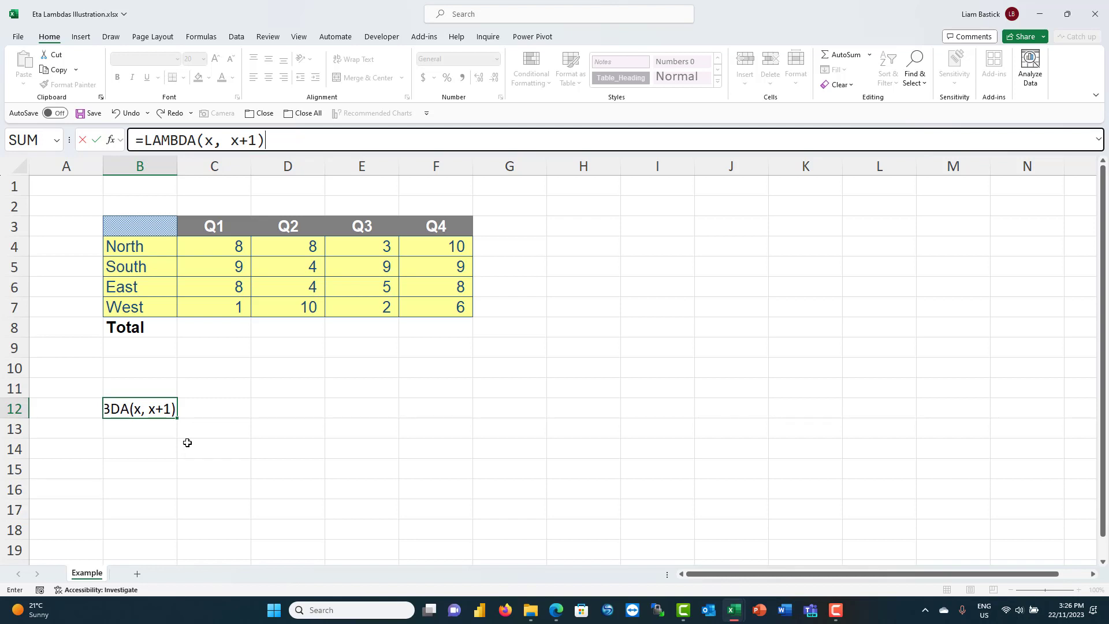
pyautogui.press('Return')
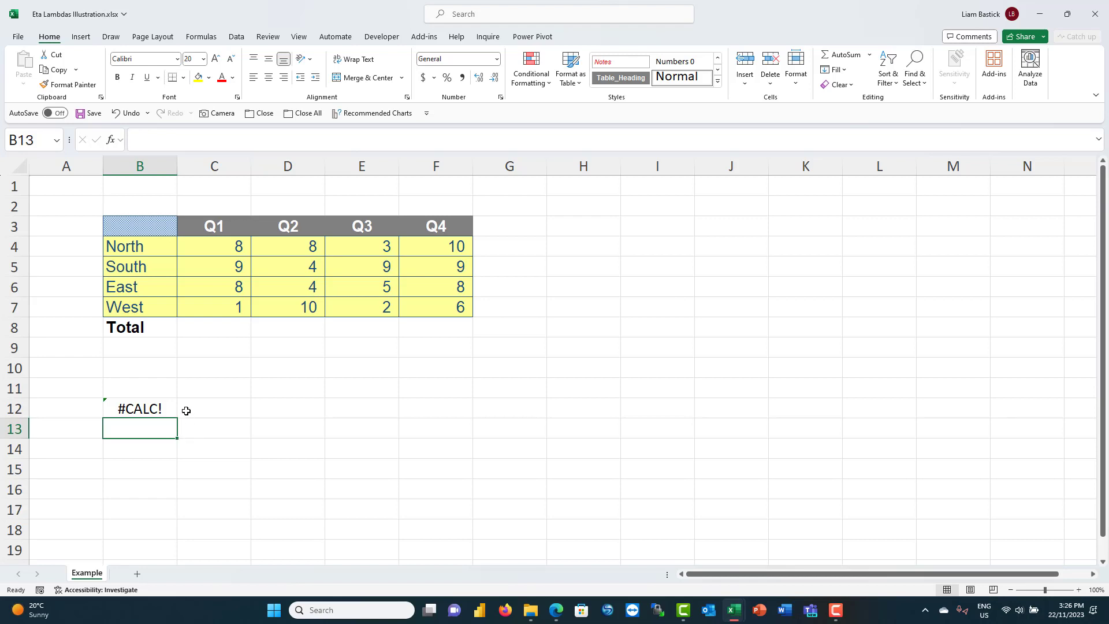
# Step: Append the argument (5) to the LAMBDA formula in cell B12 so it reads =LAMBDA(x, x+1)(5)
pyautogui.click(150, 410)
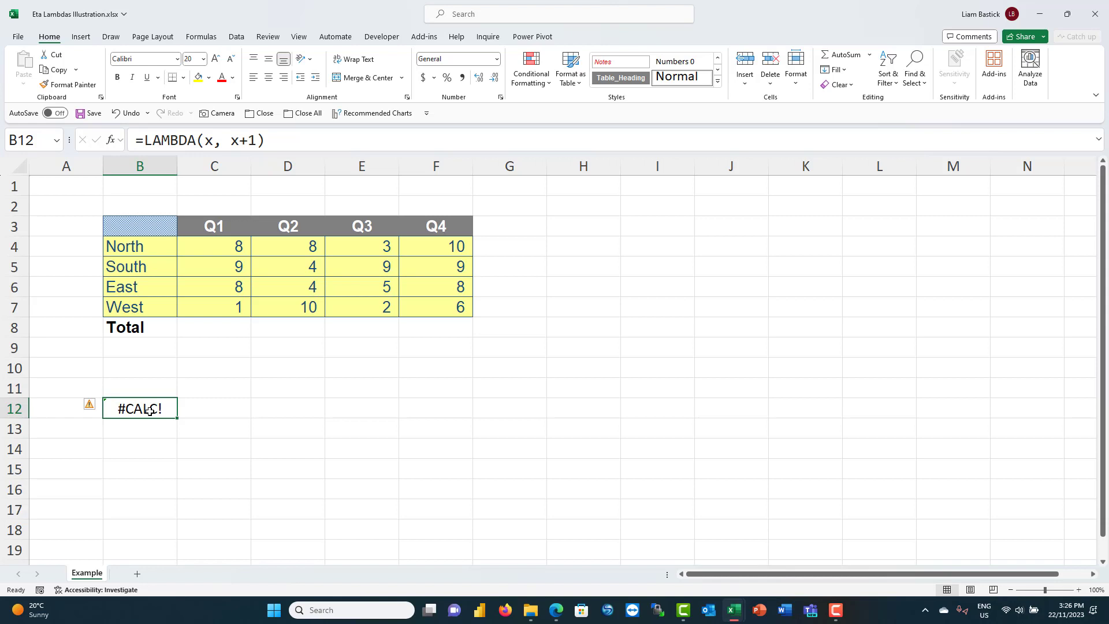
pyautogui.click(313, 140)
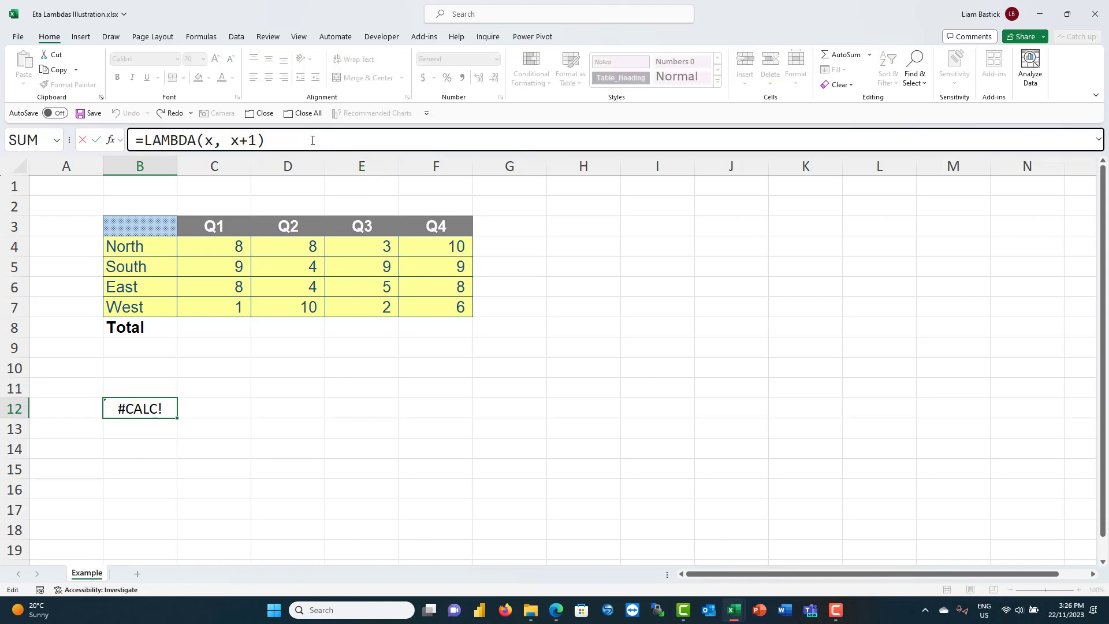
pyautogui.write('(5')
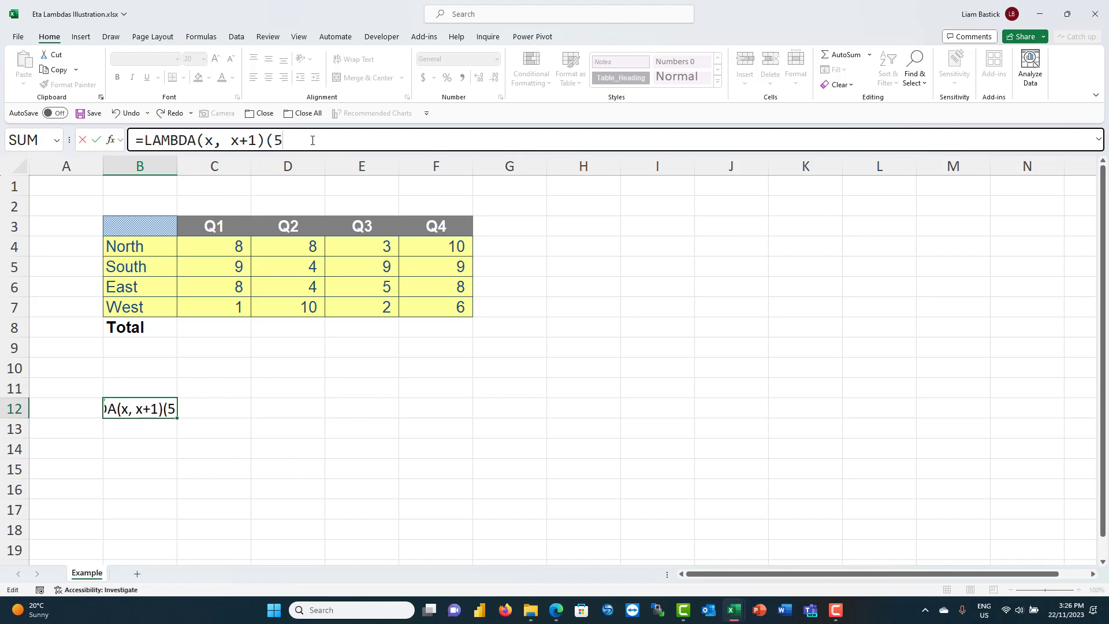
pyautogui.write(')')
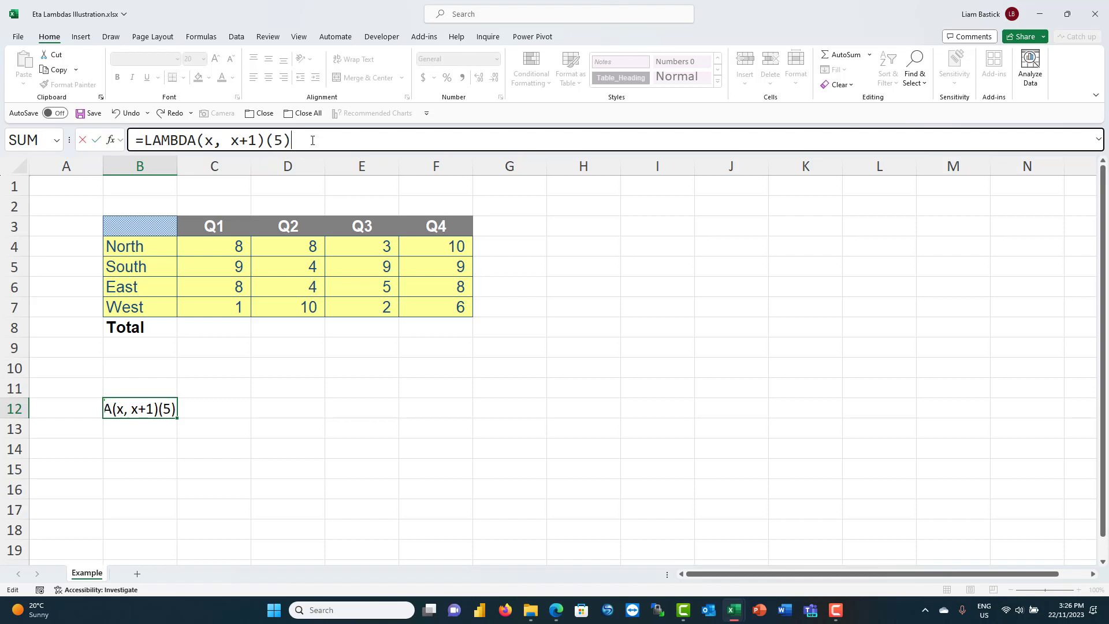
pyautogui.press('Return')
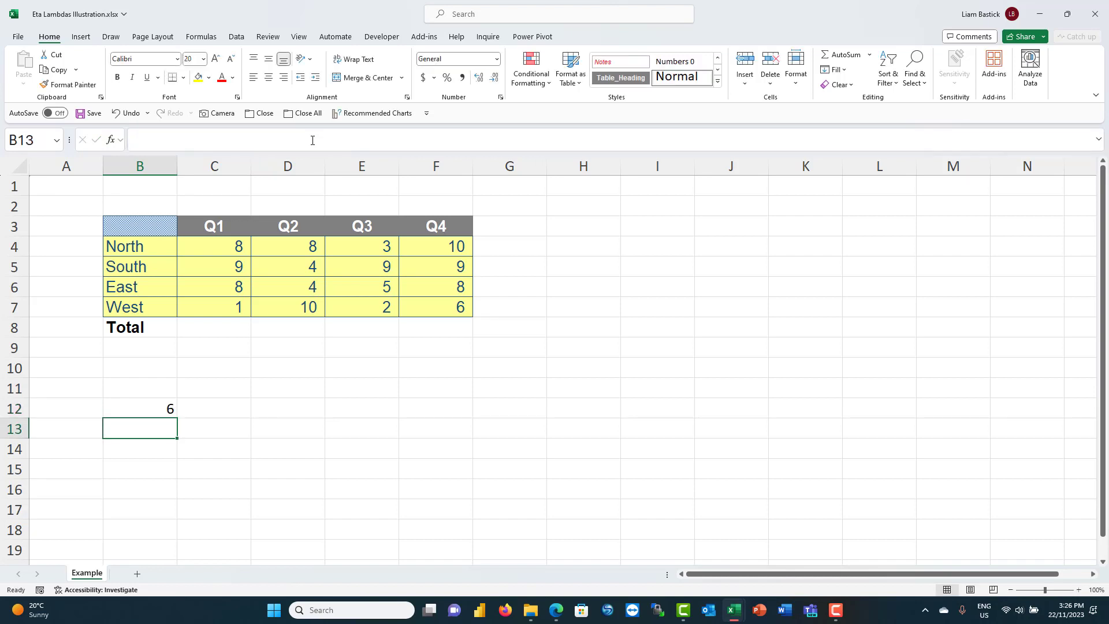
# Step: Replace the LAMBDA argument in cell B12 with a reference to cell B10, giving =LAMBDA(x, x+1)(B10)
pyautogui.click(132, 408)
pyautogui.click(280, 142)
pyautogui.doubleClick(278, 141)
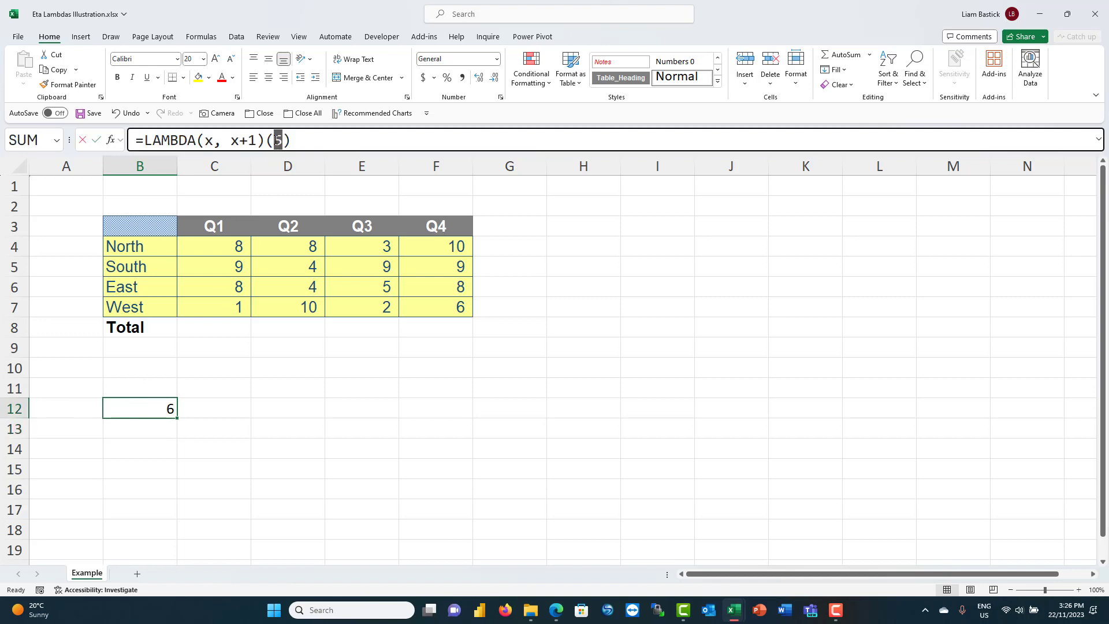
pyautogui.click(142, 368)
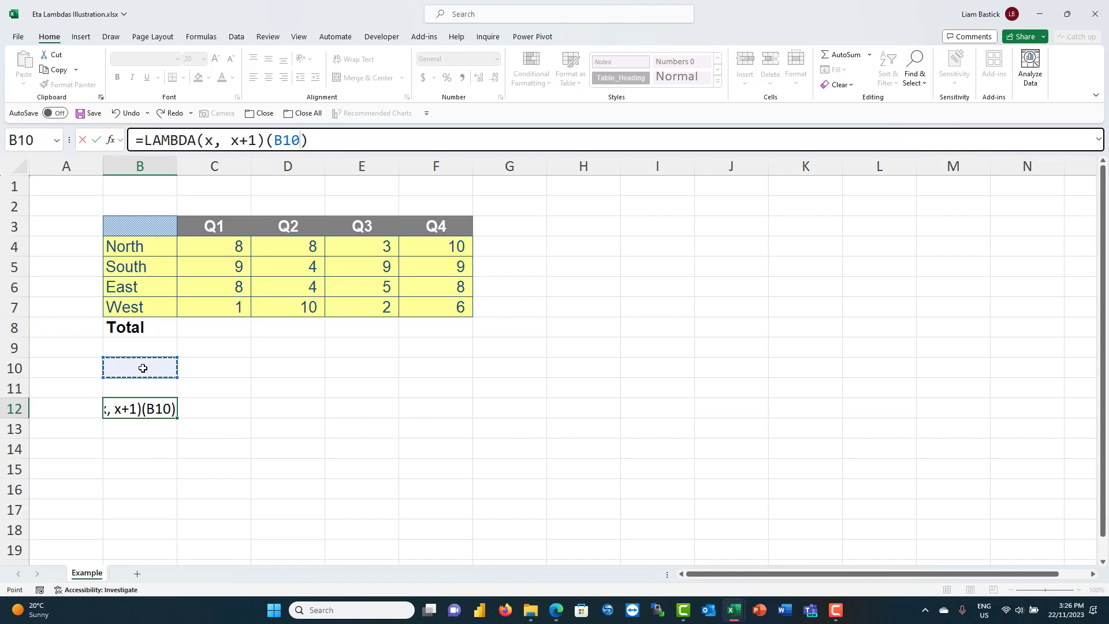
pyautogui.press('Return')
# Step: Enter 17.4 in cell B10 and inspect the LAMBDA portion of the formula in B12 without changing it
pyautogui.click(143, 368)
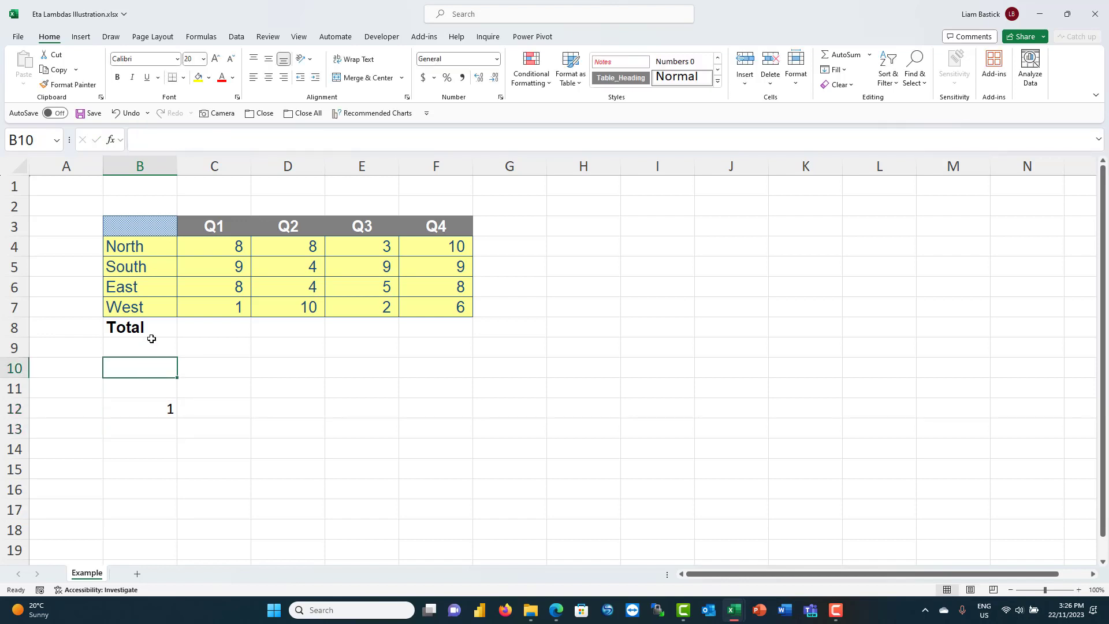
pyautogui.write('17.4')
pyautogui.press('Return')
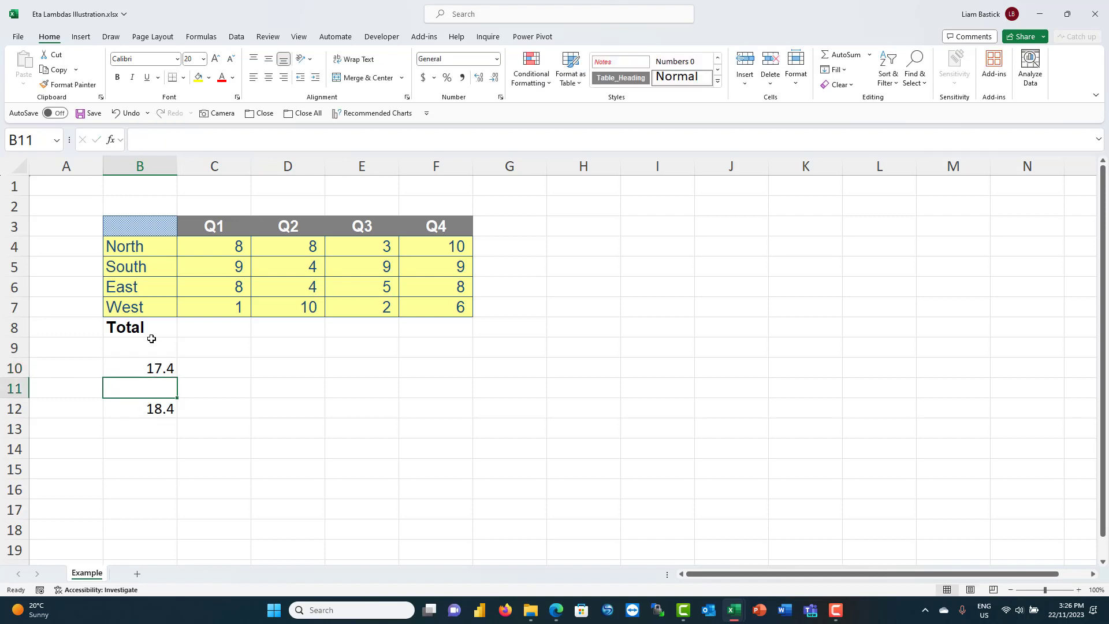
pyautogui.click(167, 412)
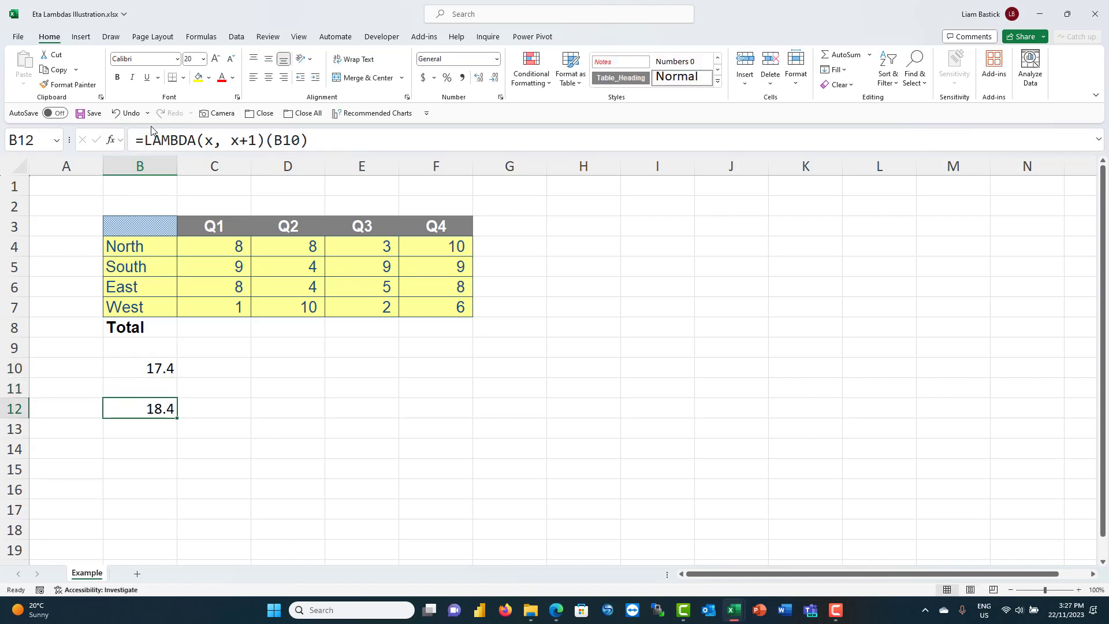
pyautogui.moveTo(145, 141); pyautogui.dragTo(266, 150)
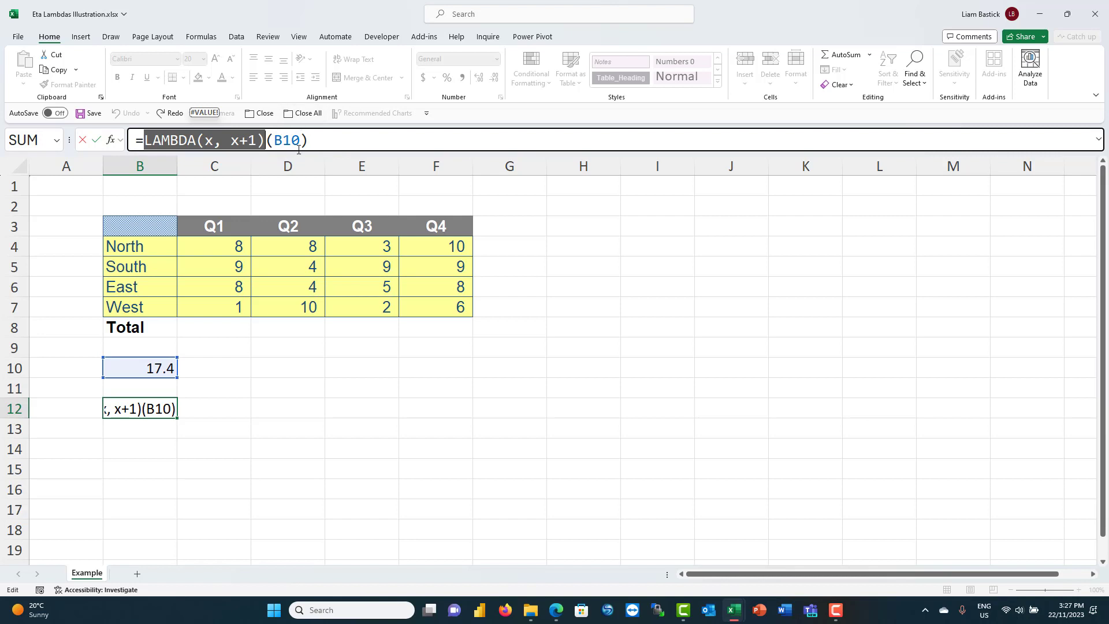
pyautogui.press('Escape')
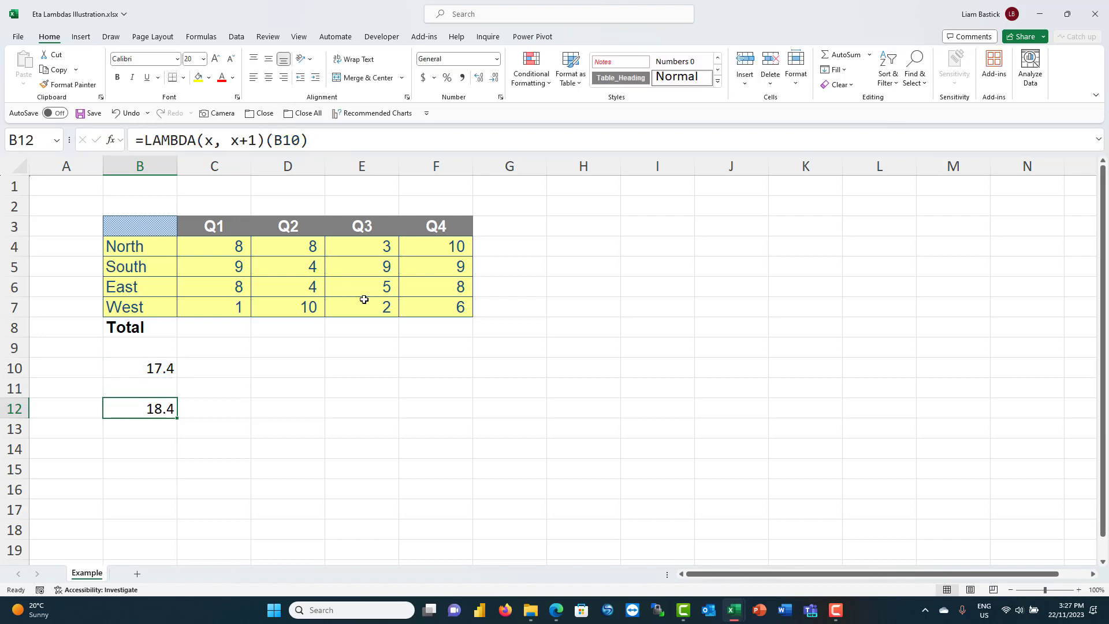
# Step: Define a workbook-scoped name AddOne that refers to =LAMBDA(x, x+1)
pyautogui.click(201, 37)
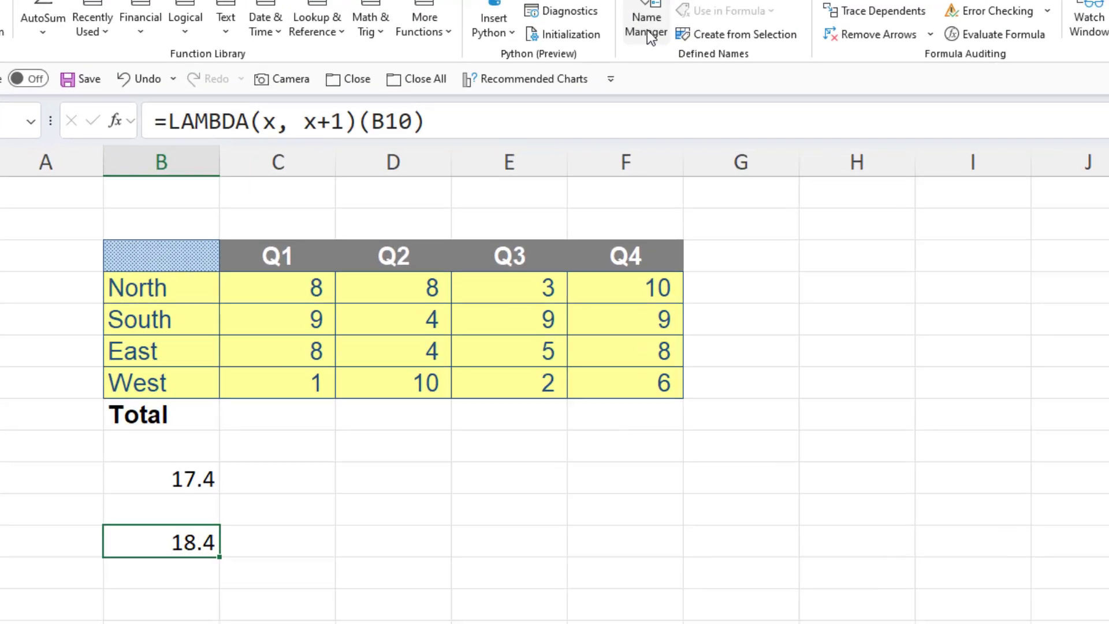
pyautogui.click(450, 77)
pyautogui.click(236, 114)
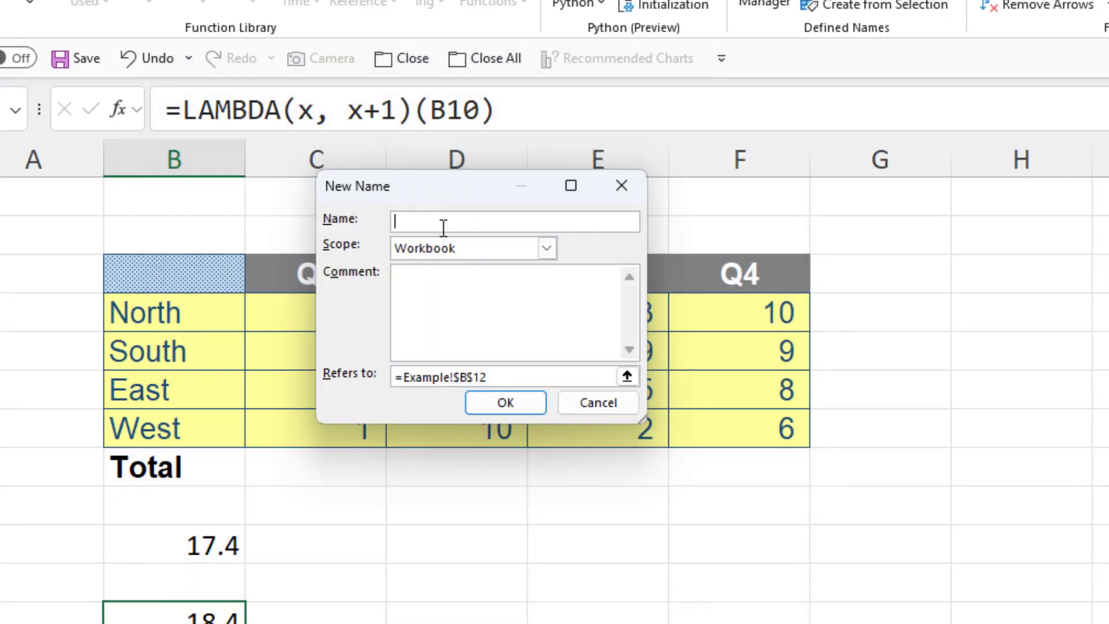
pyautogui.write('AddOne')
pyautogui.moveTo(405, 376); pyautogui.dragTo(658, 377)
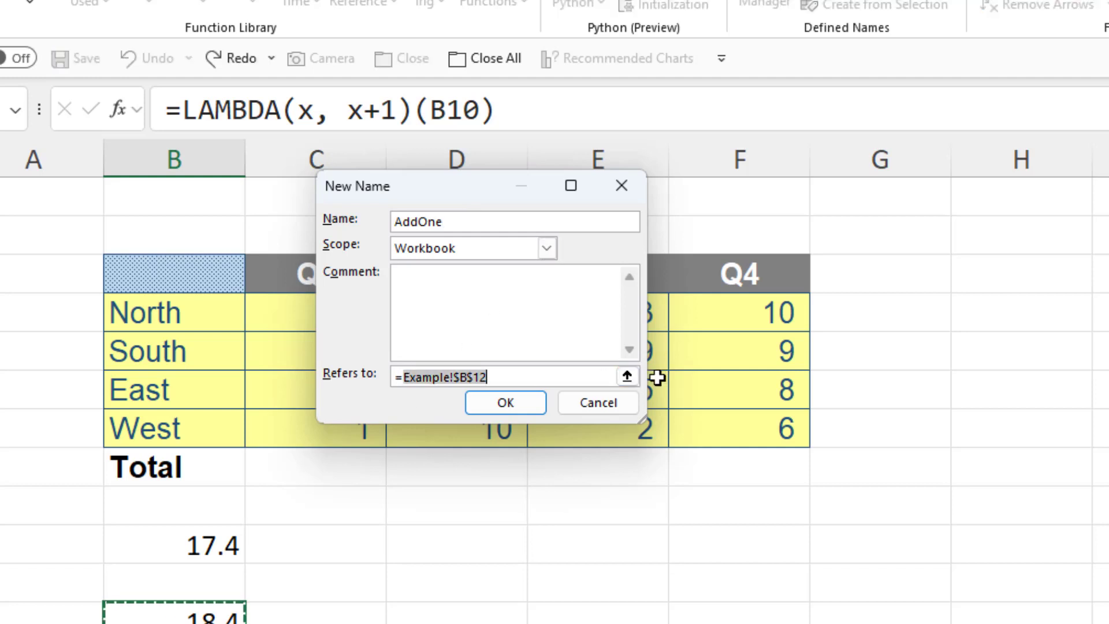
pyautogui.write('lambda')
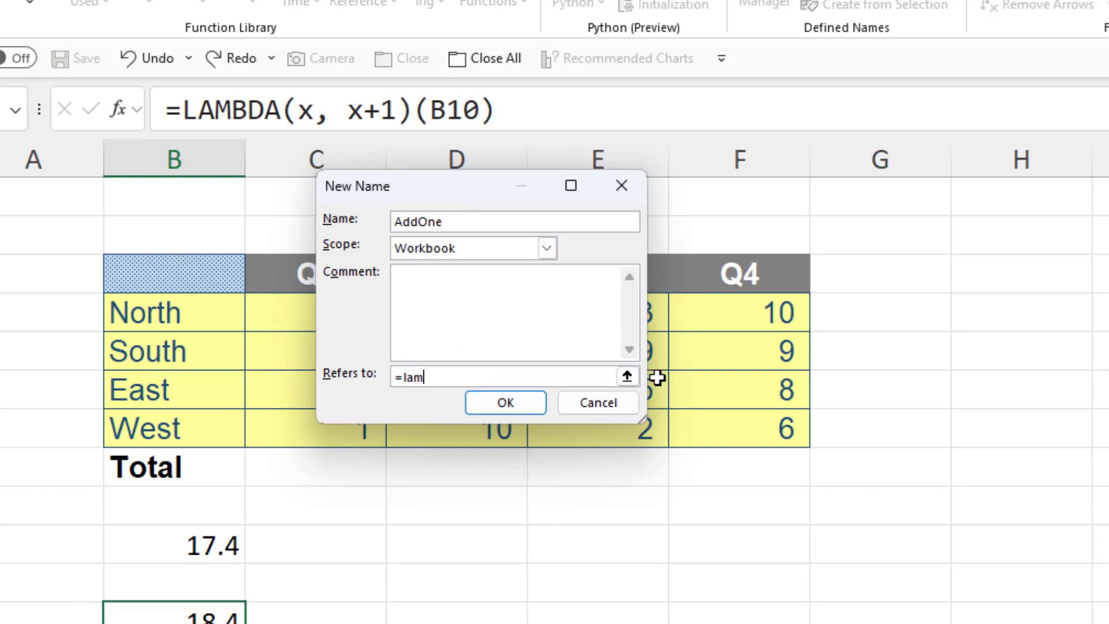
pyautogui.write('(x, x+1)')
pyautogui.click(506, 400)
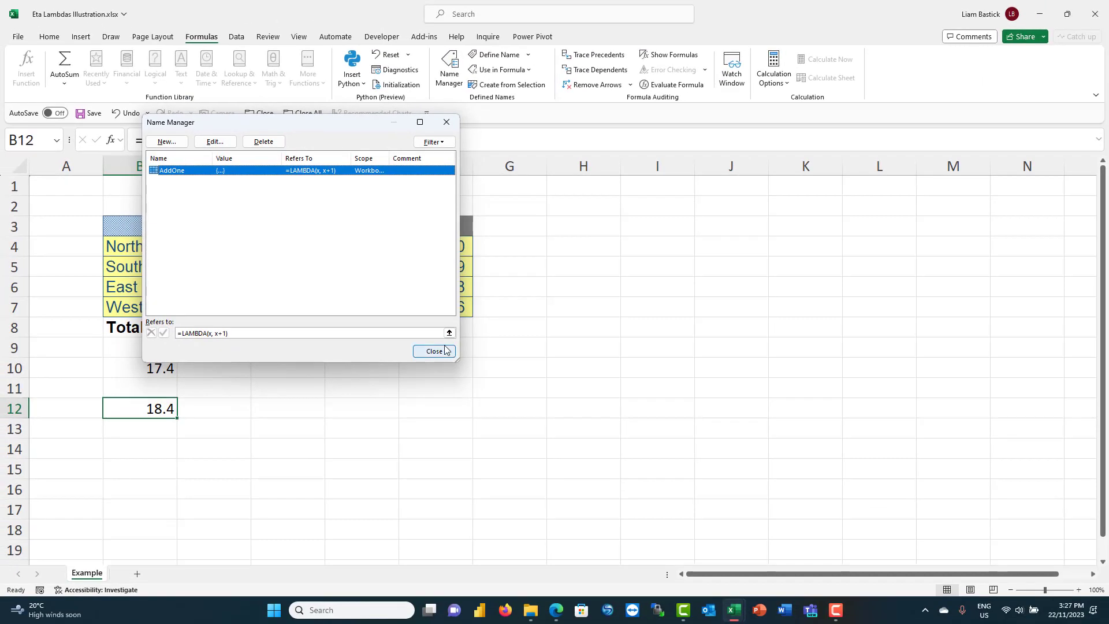
pyautogui.click(434, 351)
# Step: Enter the formula =AddOne(B10) in cell B14 using the custom named function
pyautogui.click(141, 448)
pyautogui.write('=add')
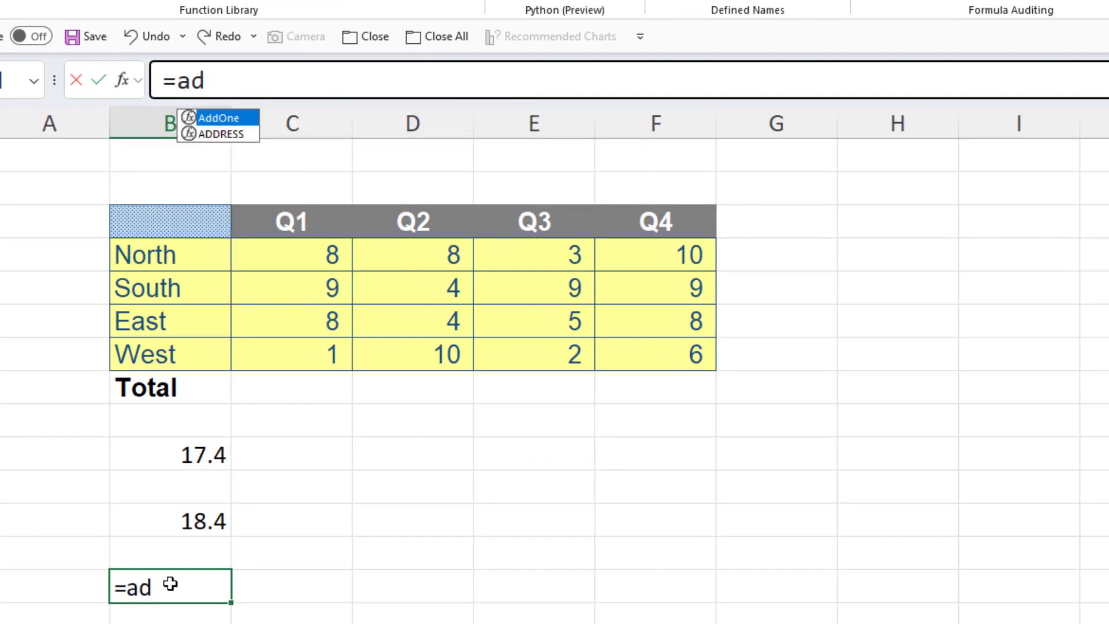
pyautogui.doubleClick(230, 119)
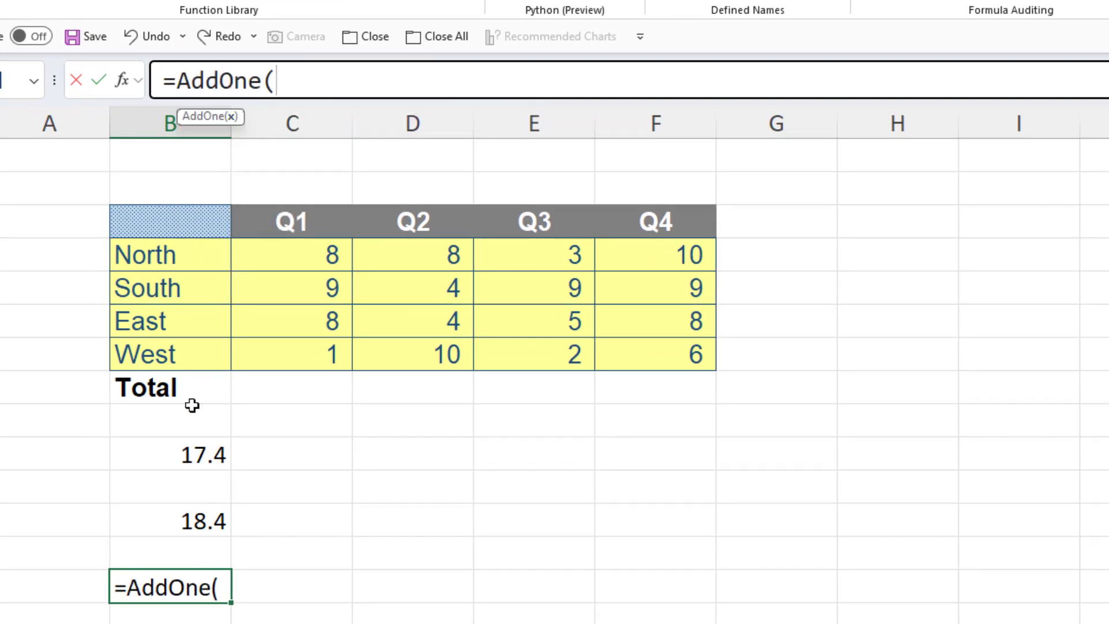
pyautogui.click(199, 459)
pyautogui.write(')')
pyautogui.press('Return')
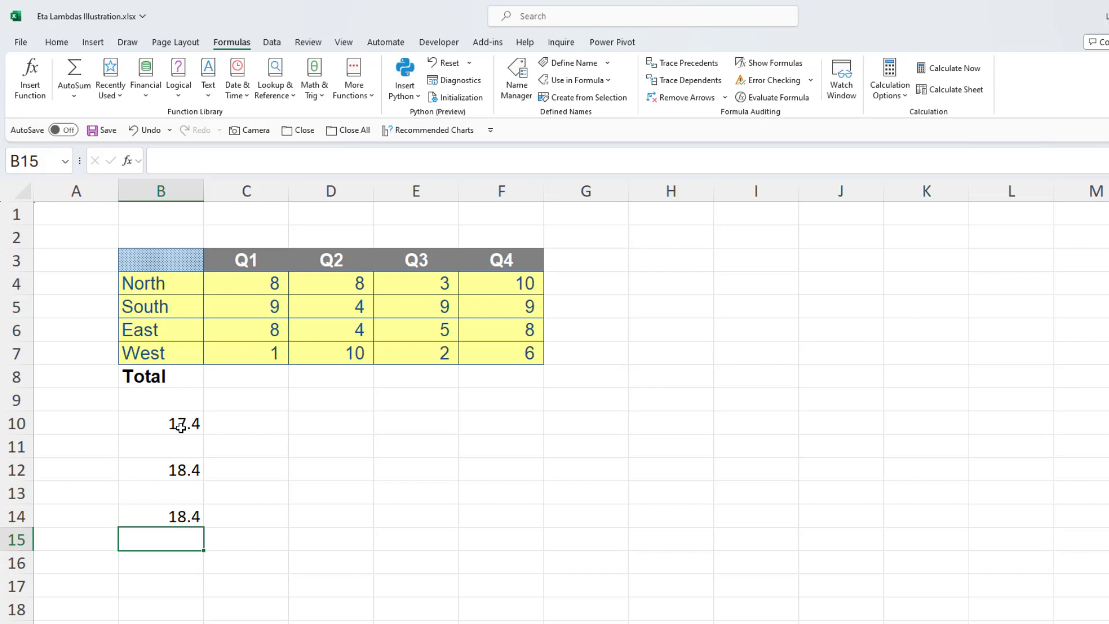
# Step: Clear the contents of the demonstration cells B10:B16
pyautogui.moveTo(180, 426); pyautogui.dragTo(168, 554)
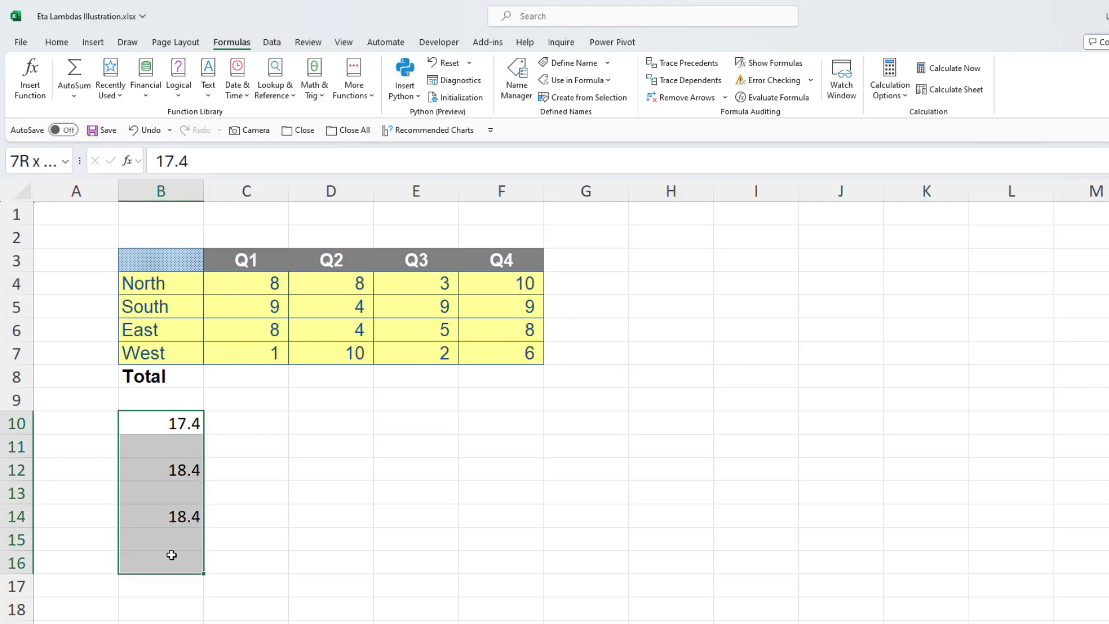
pyautogui.press('Delete')
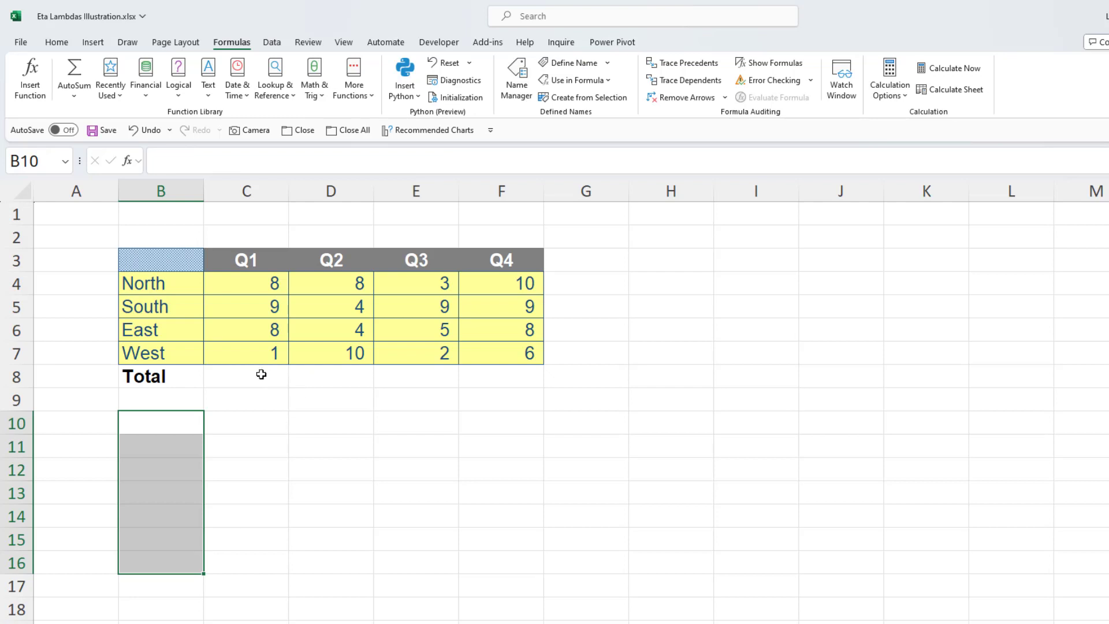
# Step: Total the quarters in row 8 by entering =SUM(C4:C7) in C8 and filling it across to F8
pyautogui.click(267, 376)
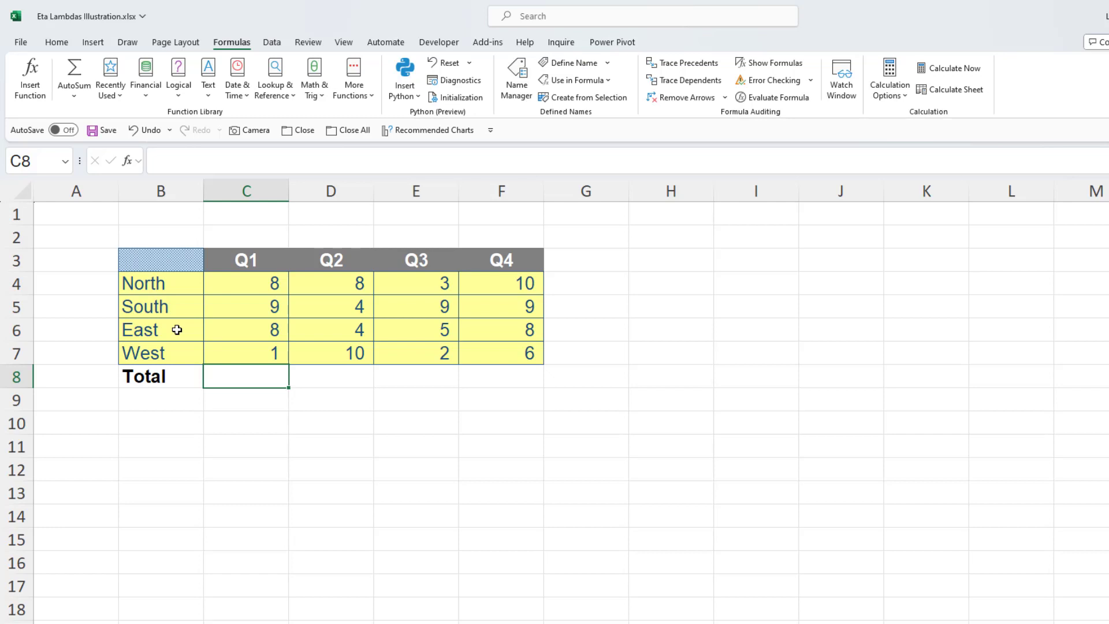
pyautogui.hotkey('alt', '=')
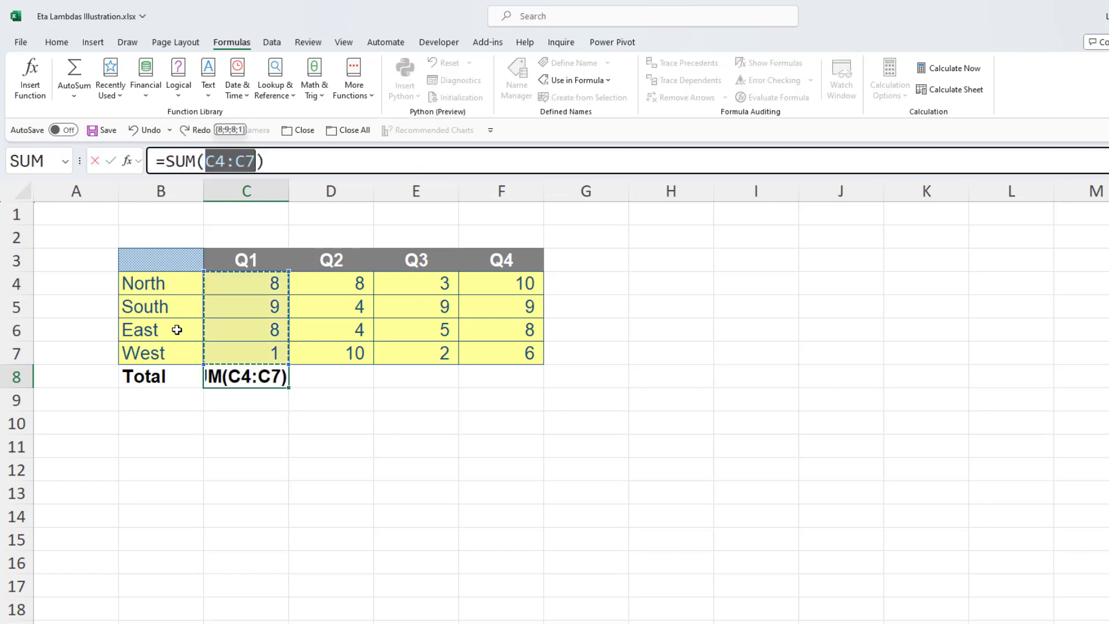
pyautogui.press('Return')
pyautogui.click(254, 376)
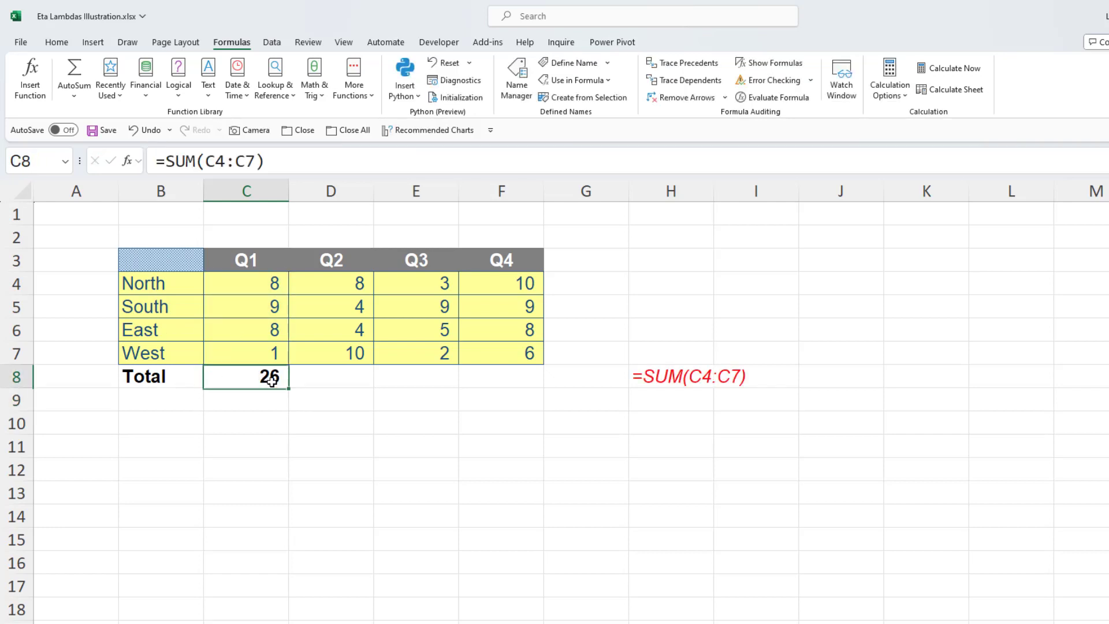
pyautogui.moveTo(289, 389); pyautogui.dragTo(546, 392)
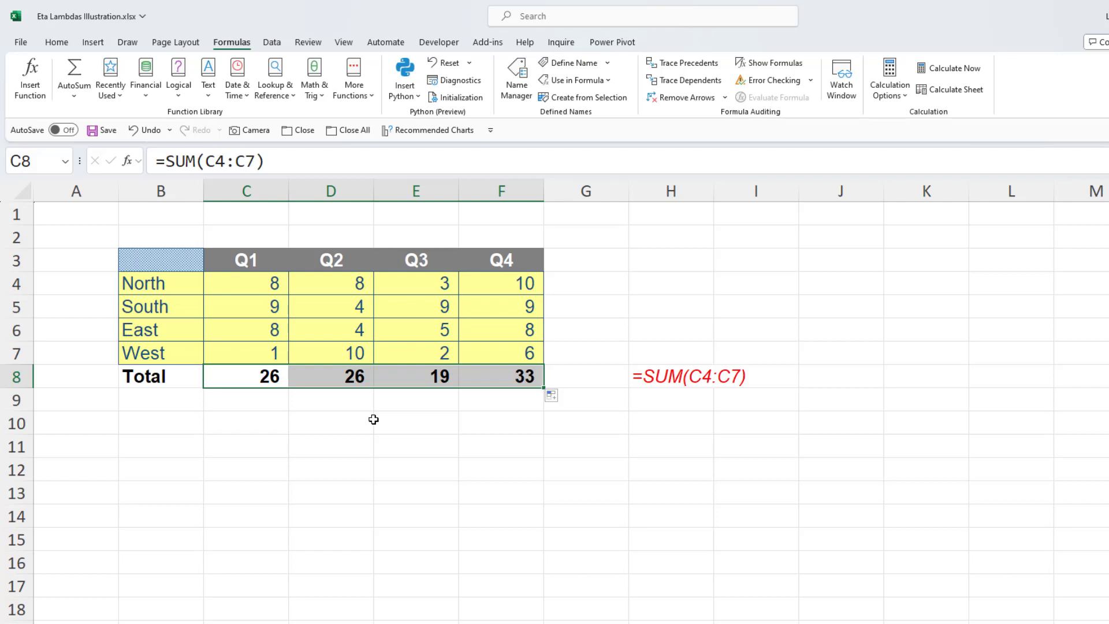
# Step: Clear the Q1 total from cell C8
pyautogui.click(274, 376)
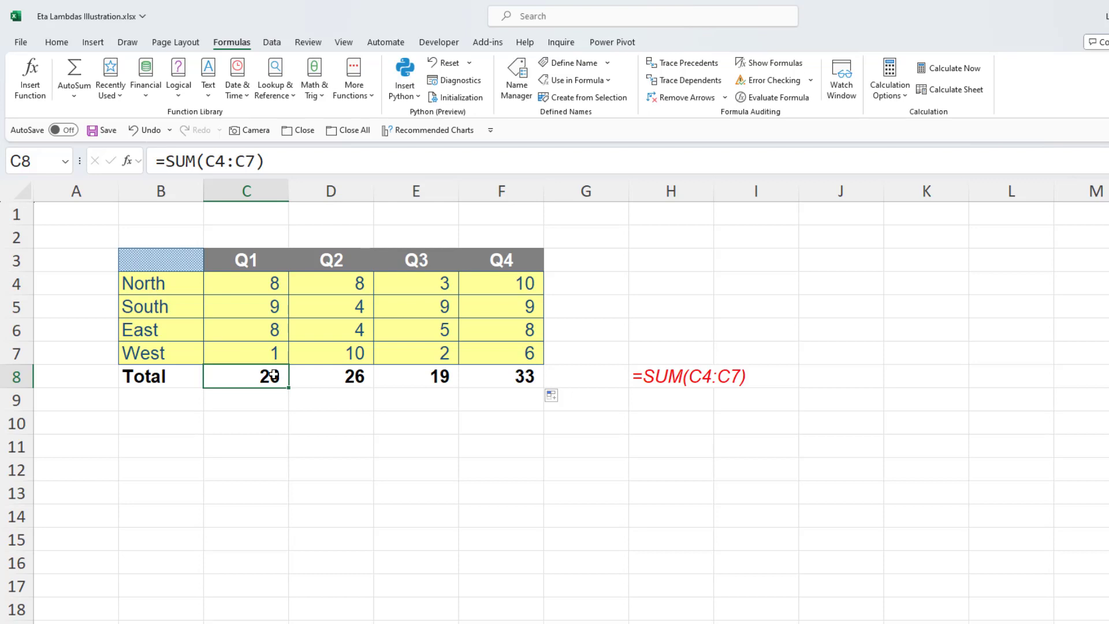
pyautogui.press('Delete')
pyautogui.click(249, 437)
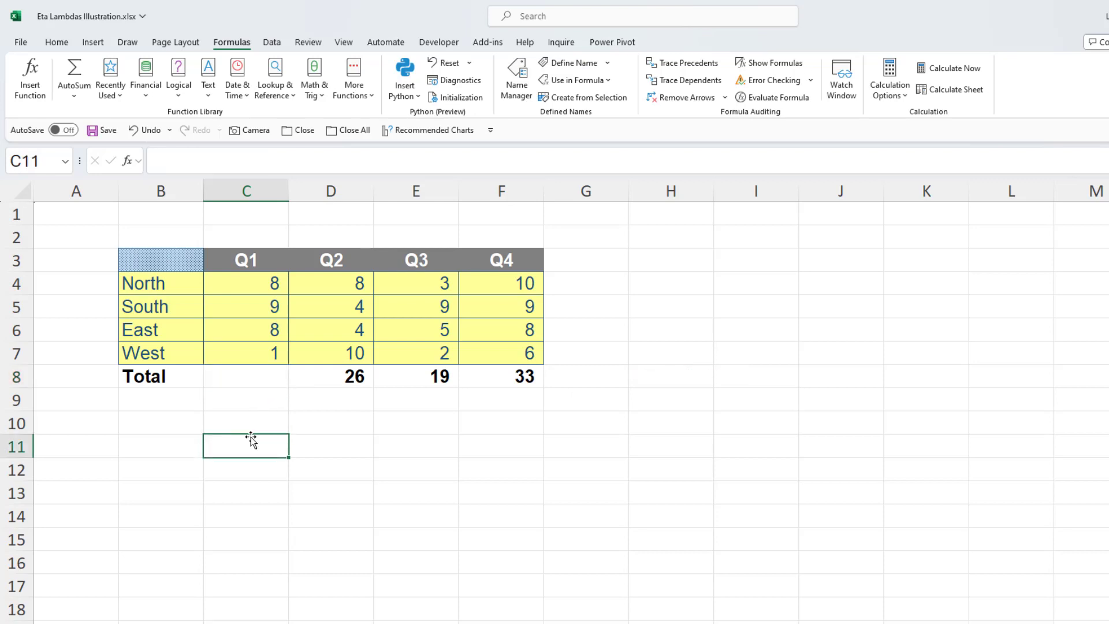
# Step: Enter =C4:F7 in cell C11 to return the table's values as an array, and clear that formula again
pyautogui.write('=')
pyautogui.moveTo(255, 282); pyautogui.dragTo(506, 349)
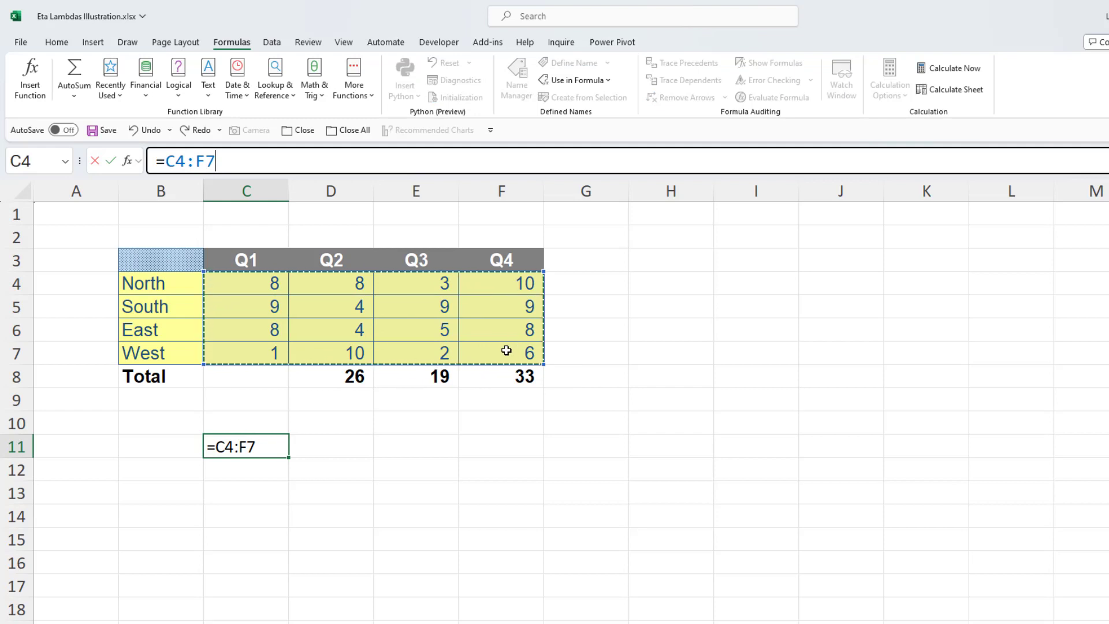
pyautogui.press('Return')
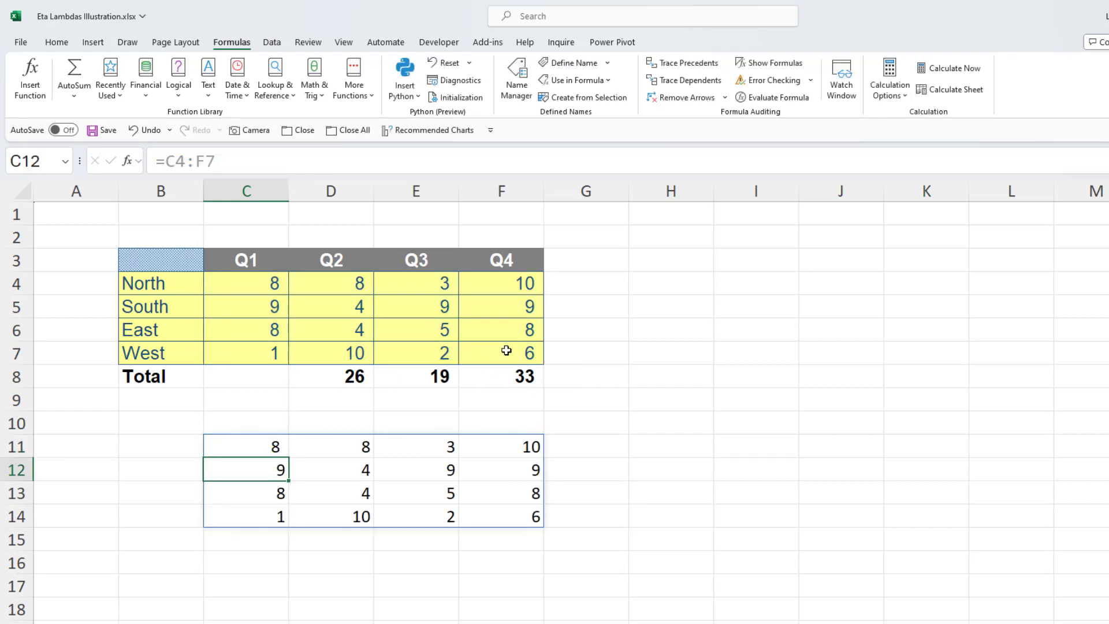
pyautogui.click(275, 445)
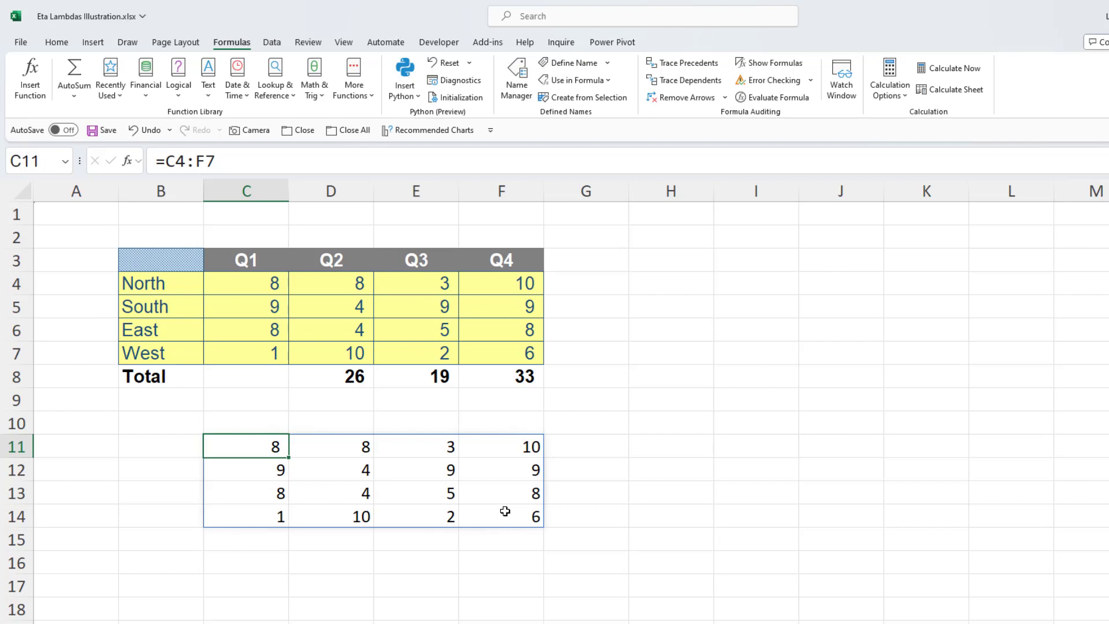
pyautogui.press('Delete')
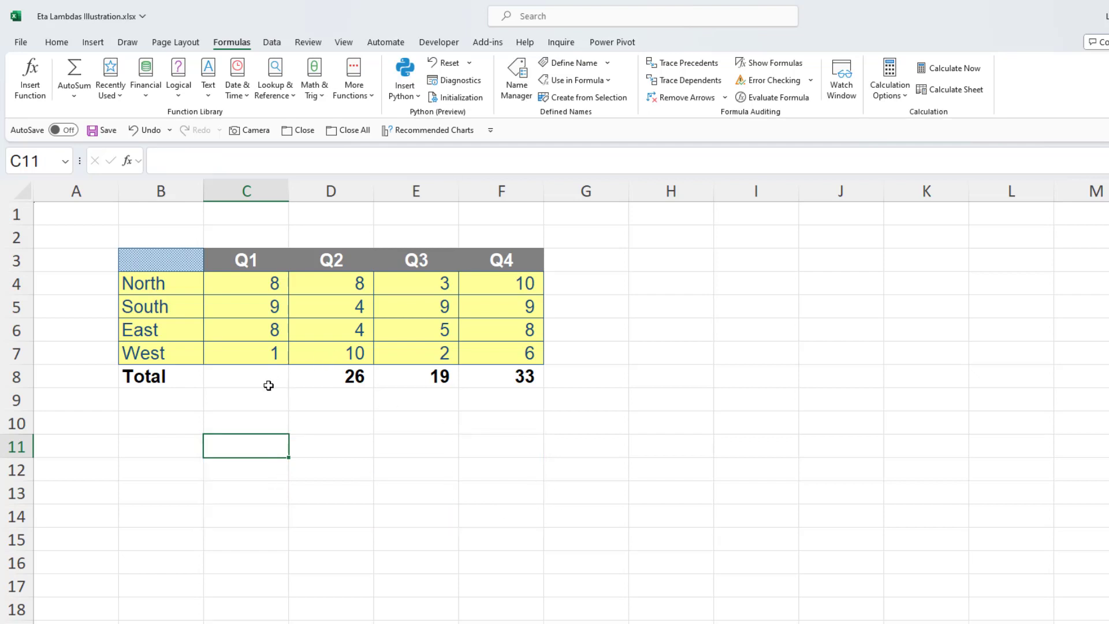
# Step: Enter the formula =SUM(C4:F7) in the Q1 total cell C8
pyautogui.click(267, 375)
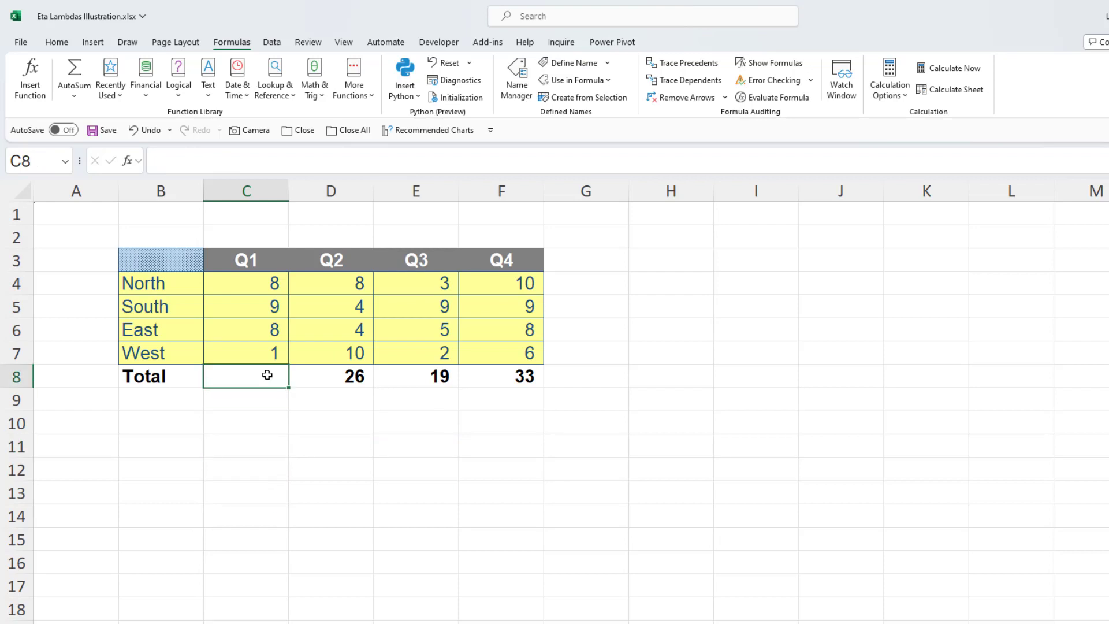
pyautogui.write('=sum(')
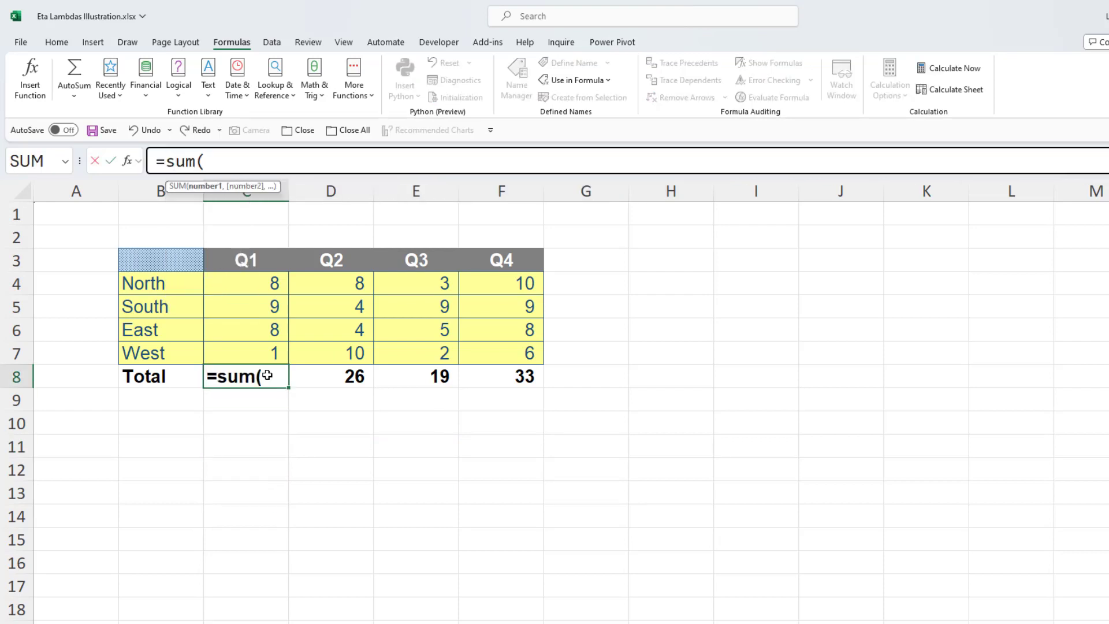
pyautogui.moveTo(271, 279); pyautogui.dragTo(488, 351)
pyautogui.write('_')
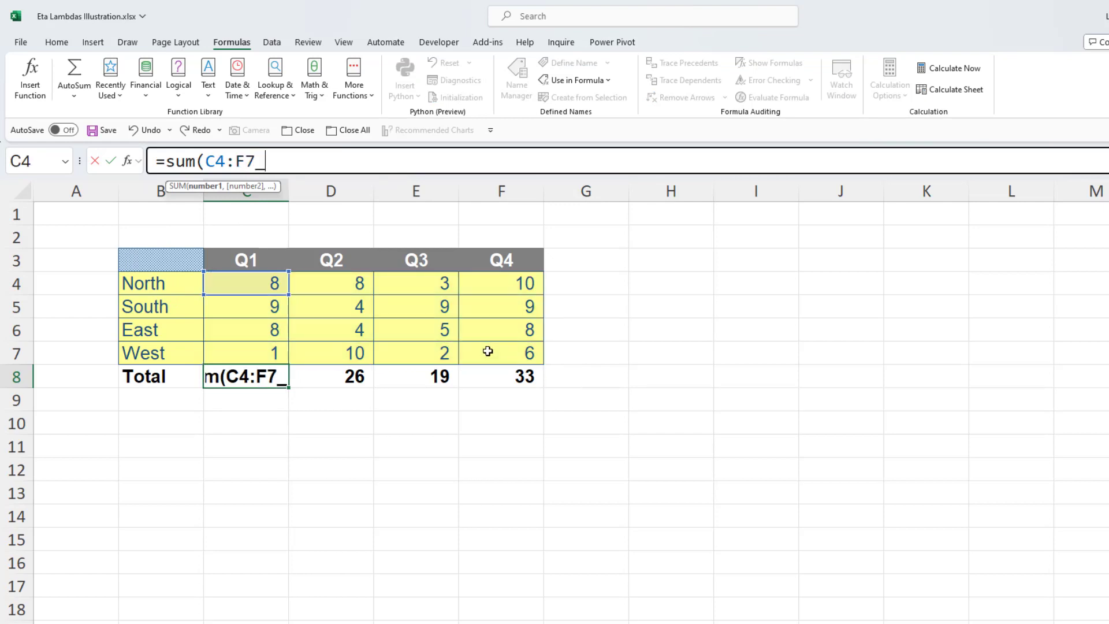
pyautogui.press('BackSpace')
pyautogui.write(')')
pyautogui.press('Return')
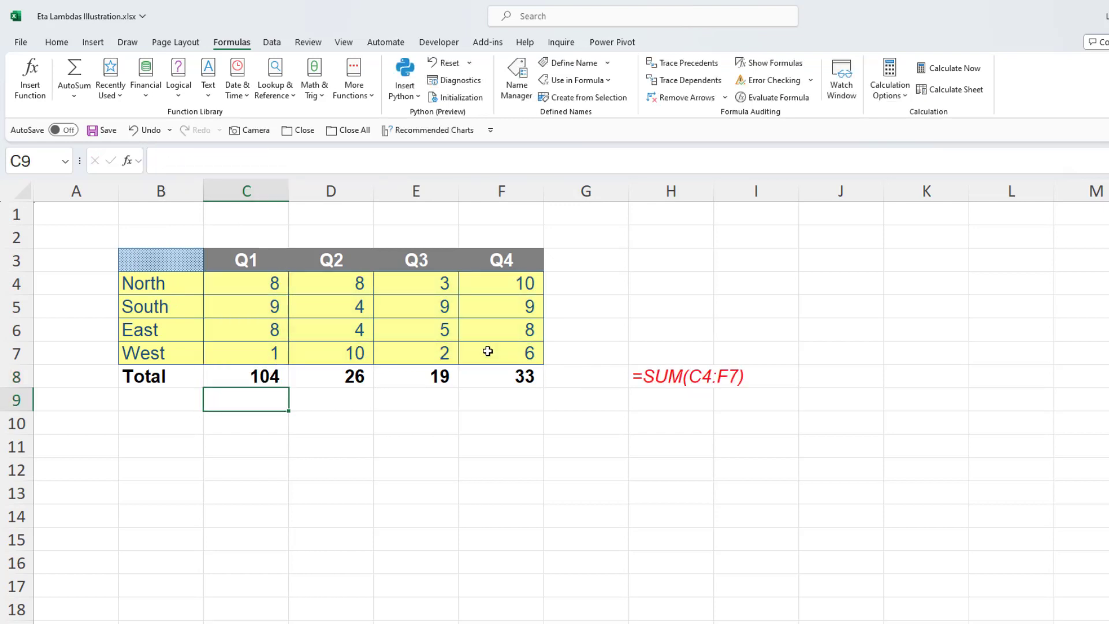
pyautogui.moveTo(341, 377); pyautogui.dragTo(501, 376)
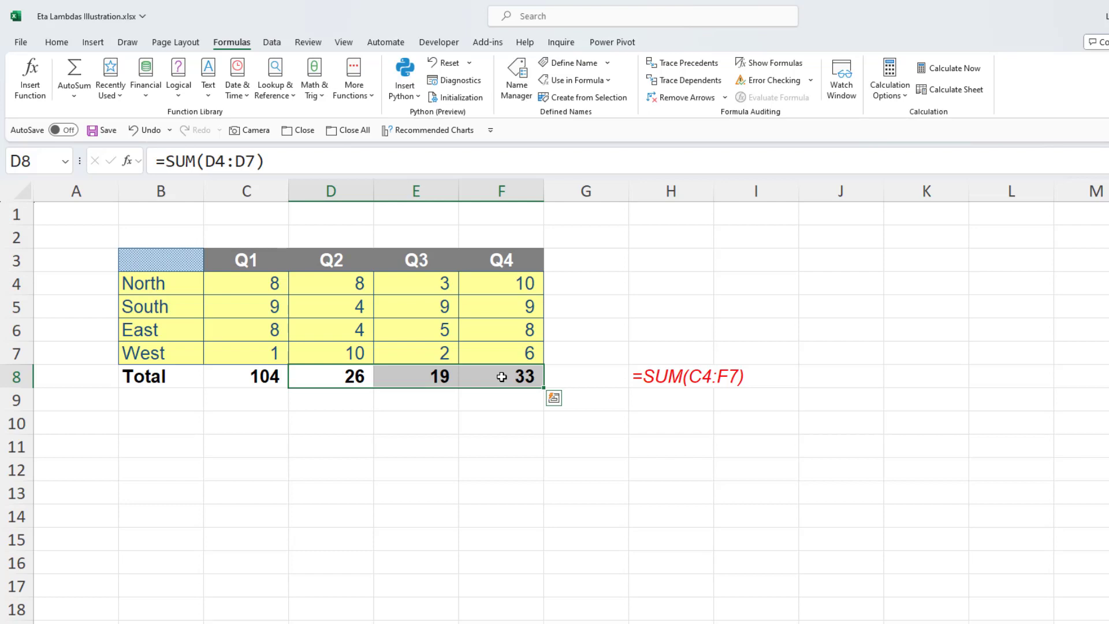
# Step: Replace the formula in C8 with =BYCOL(C4:F7,SUM(C4:F7))
pyautogui.click(254, 376)
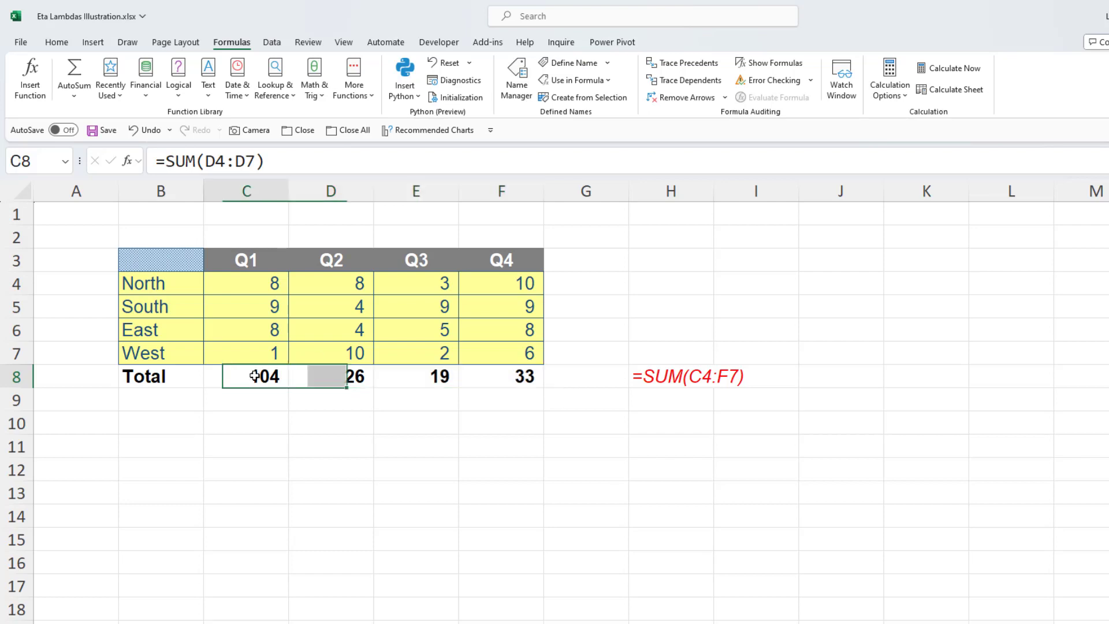
pyautogui.write('=byco')
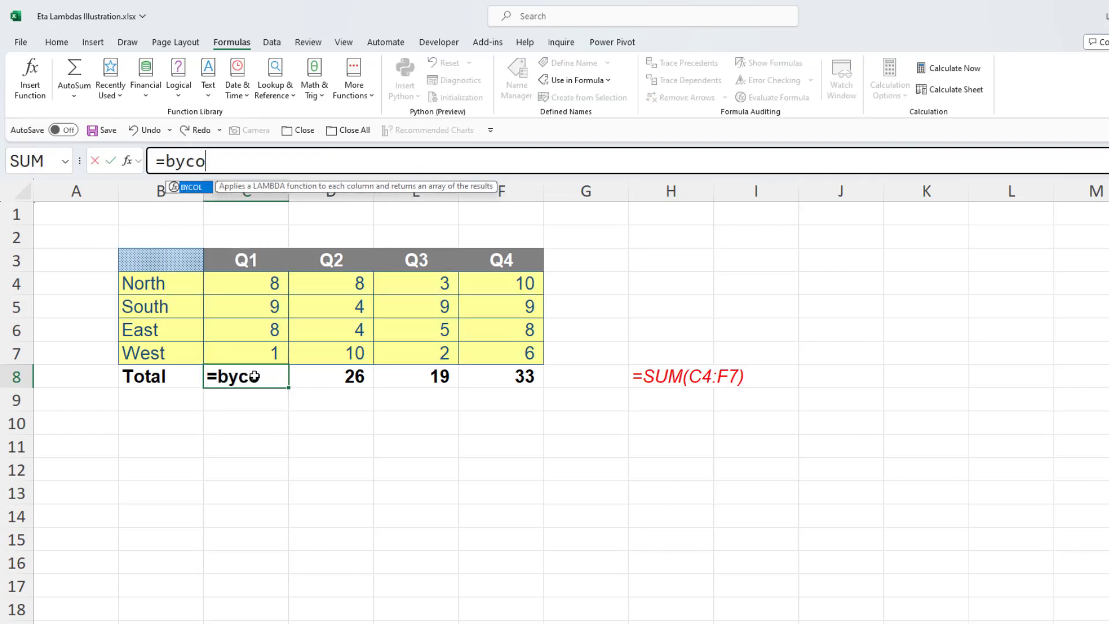
pyautogui.press('Tab')
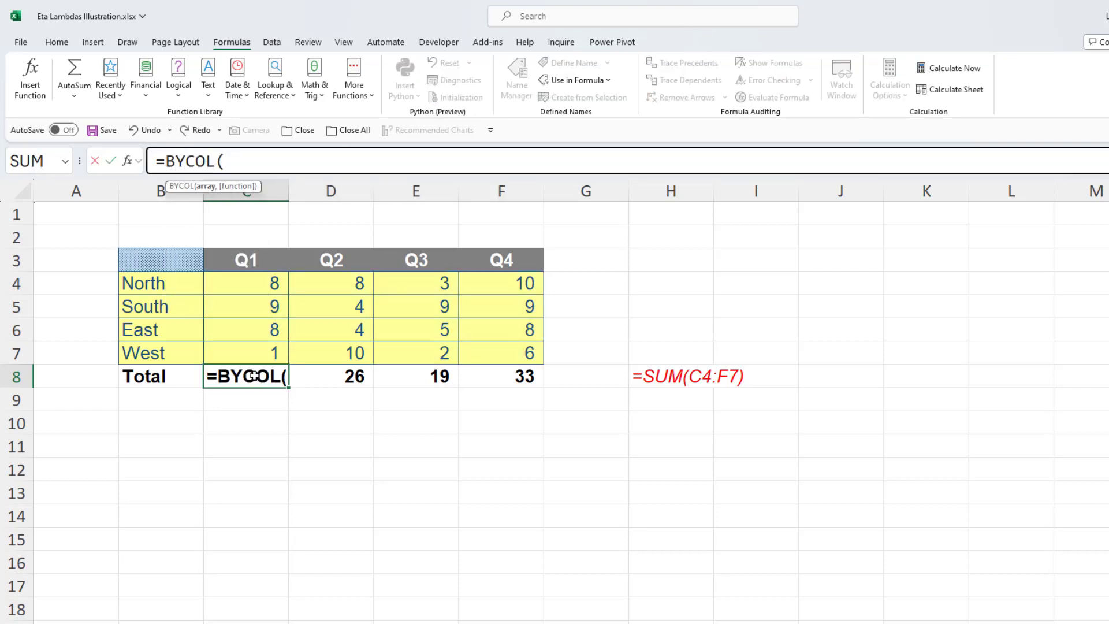
pyautogui.moveTo(263, 291); pyautogui.dragTo(475, 349)
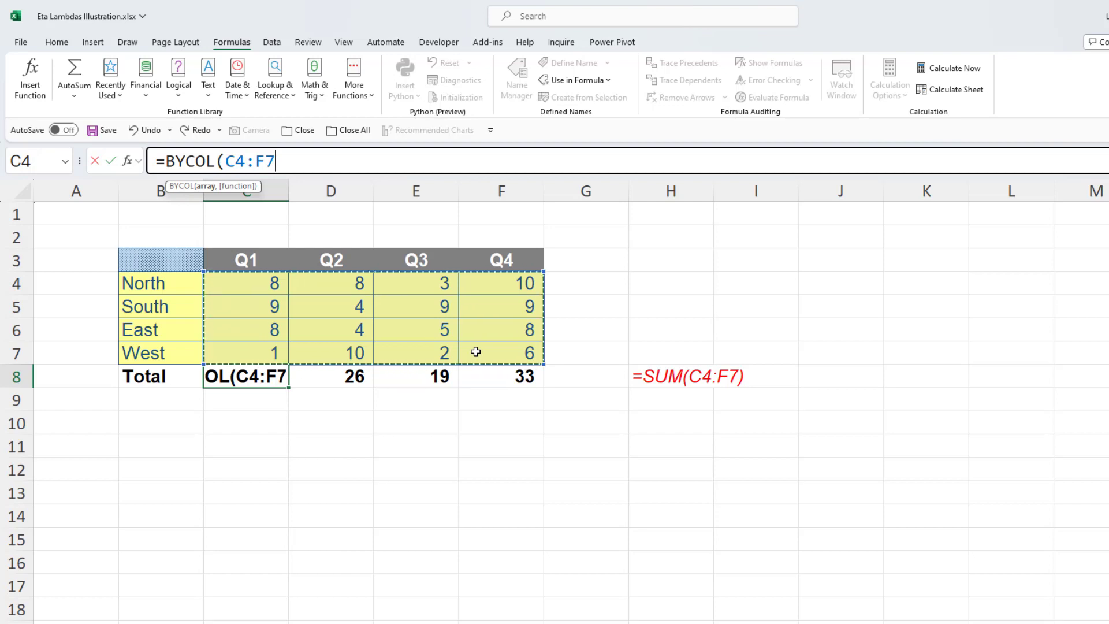
pyautogui.write(',sum')
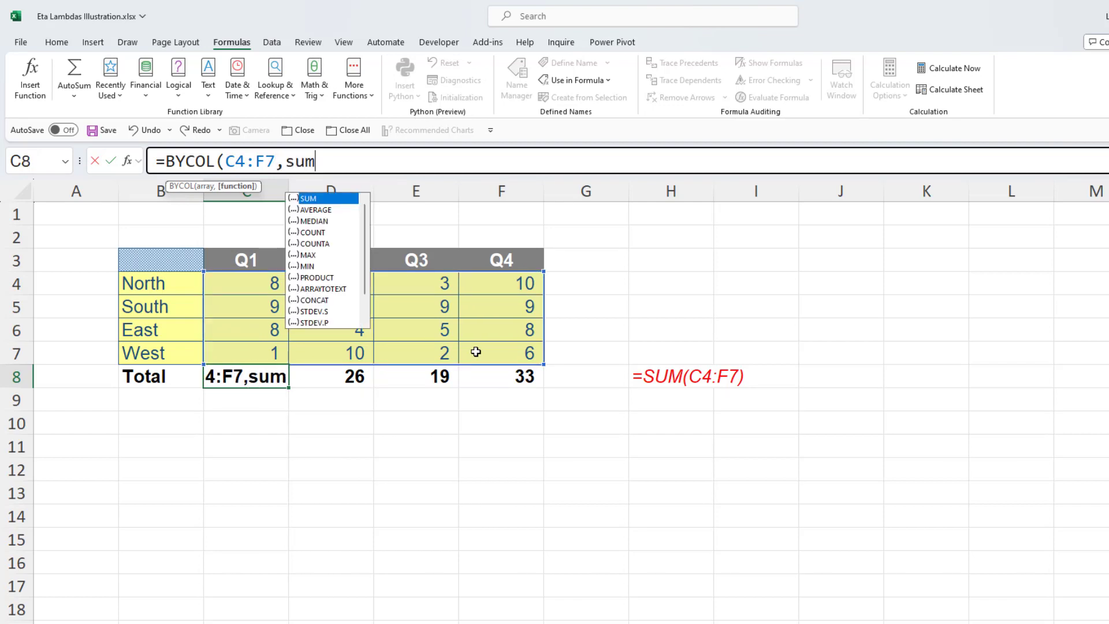
pyautogui.press('Tab')
pyautogui.press('BackSpace')
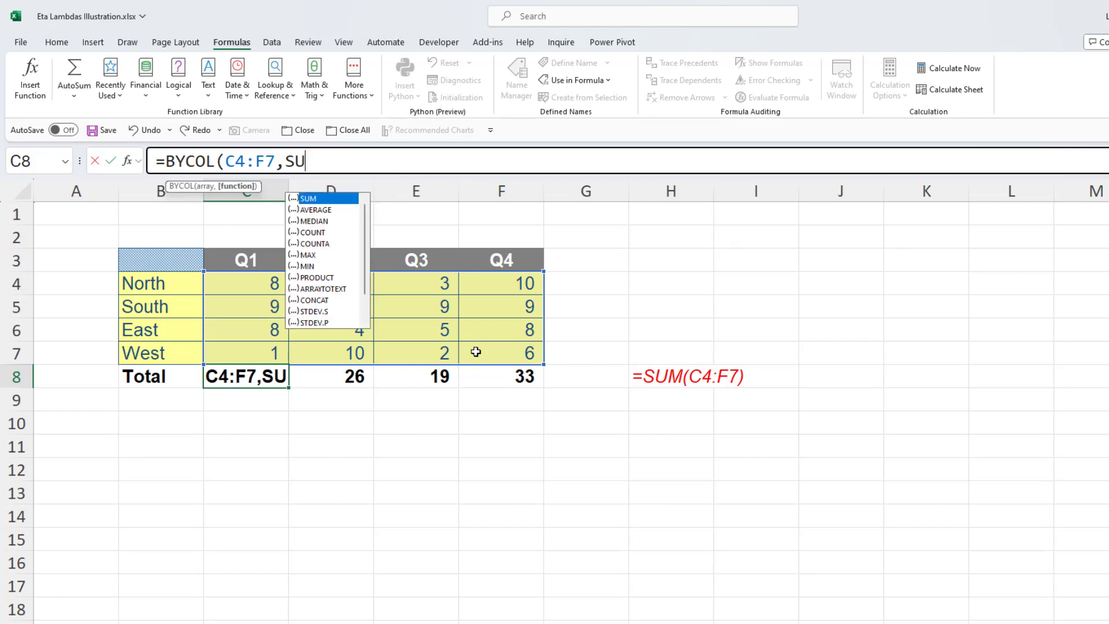
pyautogui.write('m(')
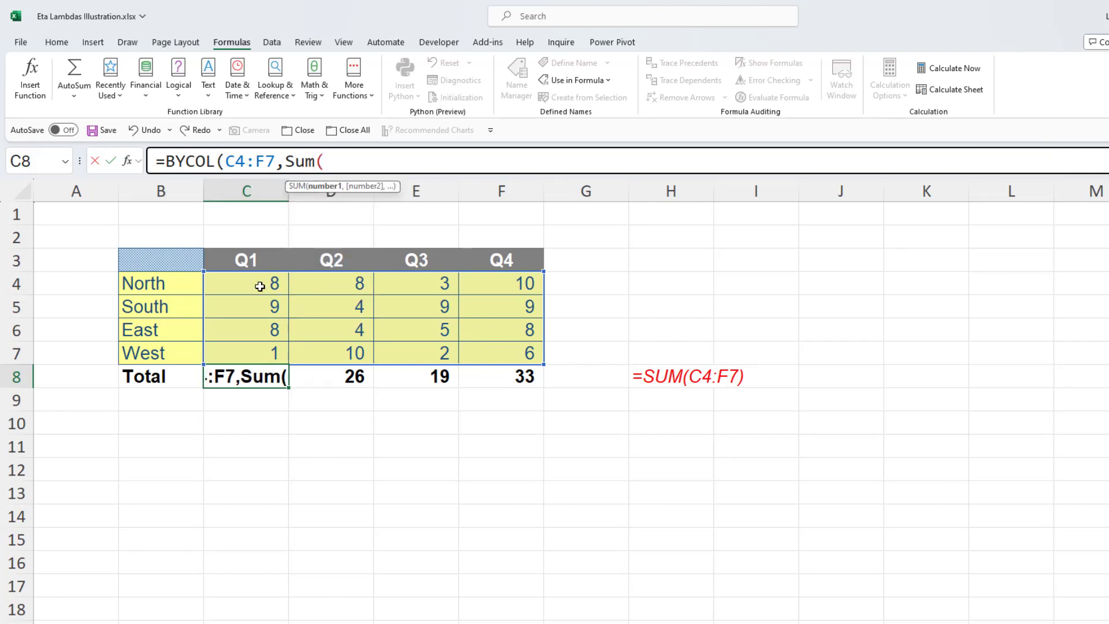
pyautogui.moveTo(255, 281); pyautogui.dragTo(494, 355)
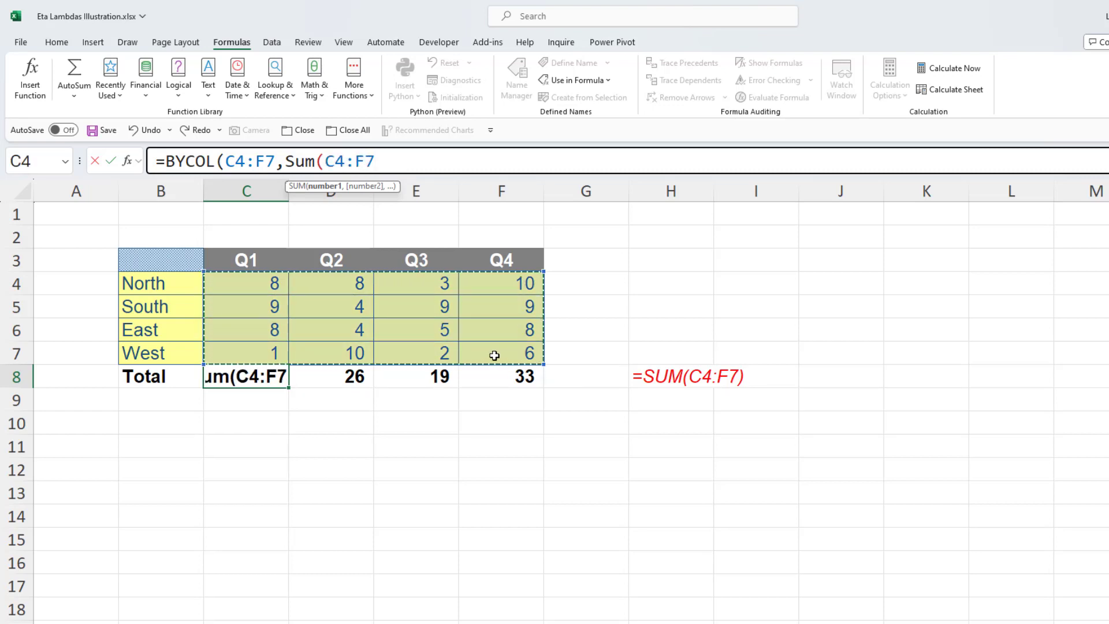
pyautogui.write('))')
pyautogui.press('Return')
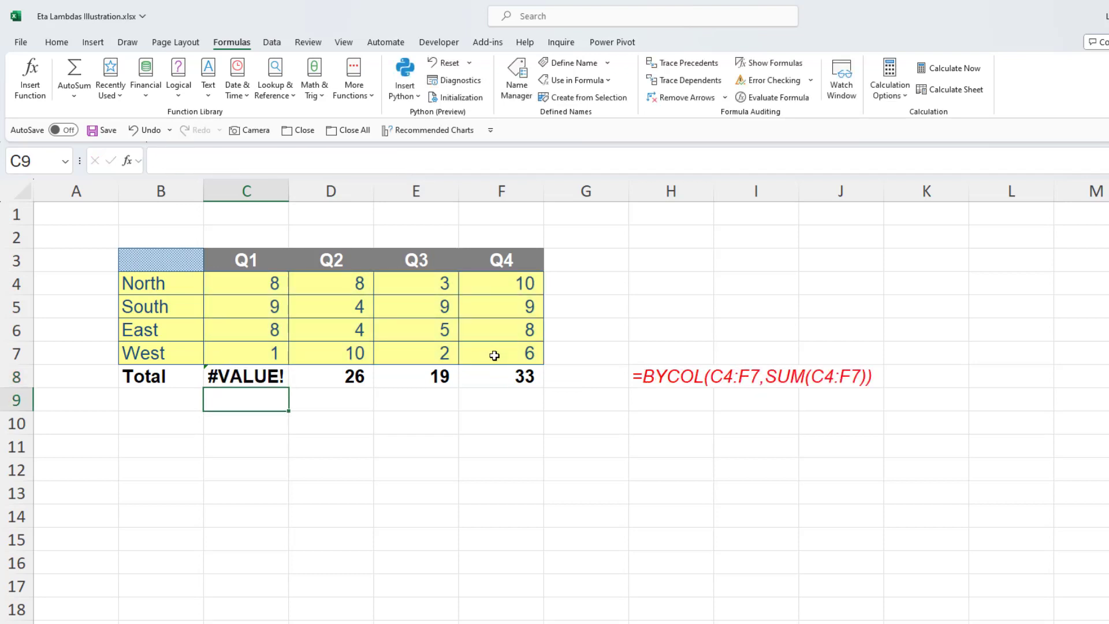
# Step: Clear the Q2 to Q4 totals in D8:F8 and undo that deletion
pyautogui.moveTo(306, 376); pyautogui.dragTo(506, 384)
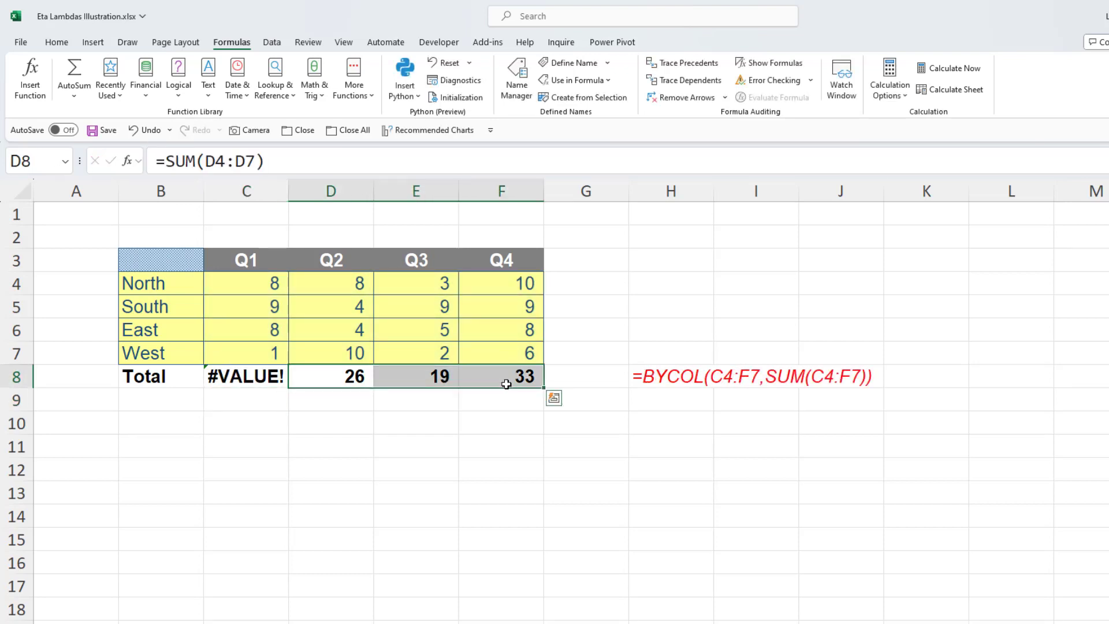
pyautogui.press('Delete')
pyautogui.hotkey('ctrl', 'z')
# Step: Remove the SUM(C4:F7) function argument from the BYCOL formula in C8, keeping the array C4:F7
pyautogui.click(245, 377)
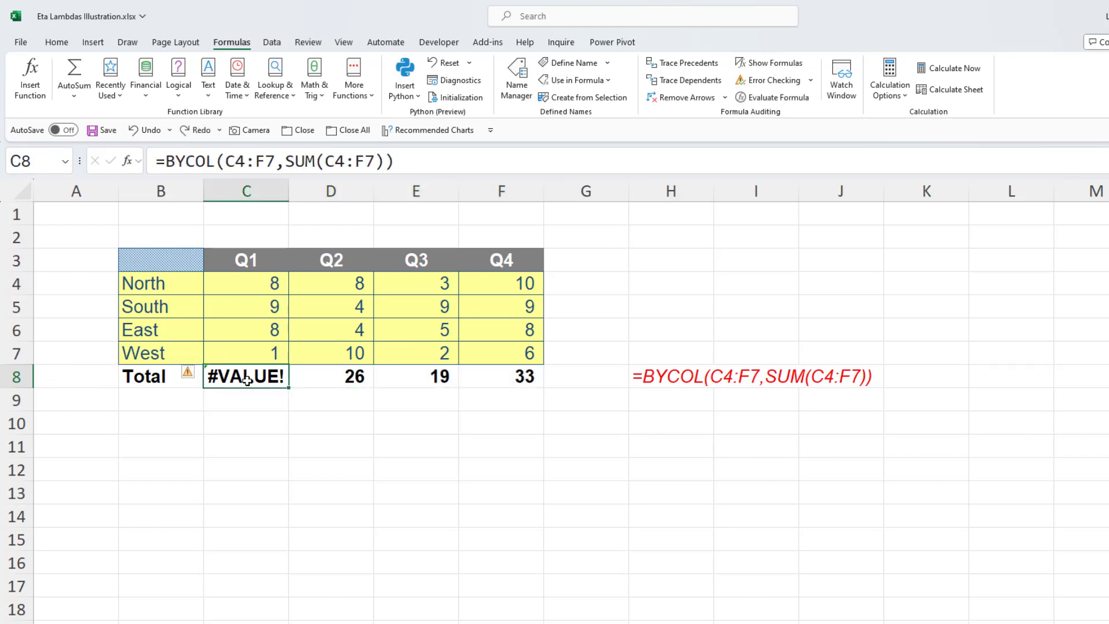
pyautogui.moveTo(285, 161); pyautogui.dragTo(396, 162)
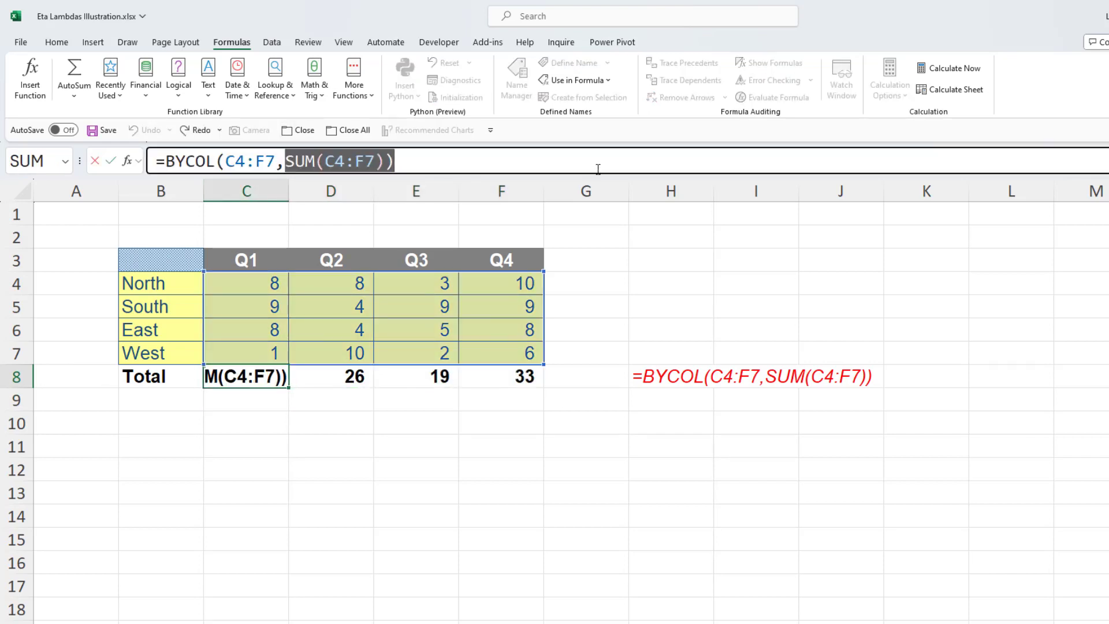
pyautogui.write('lamd')
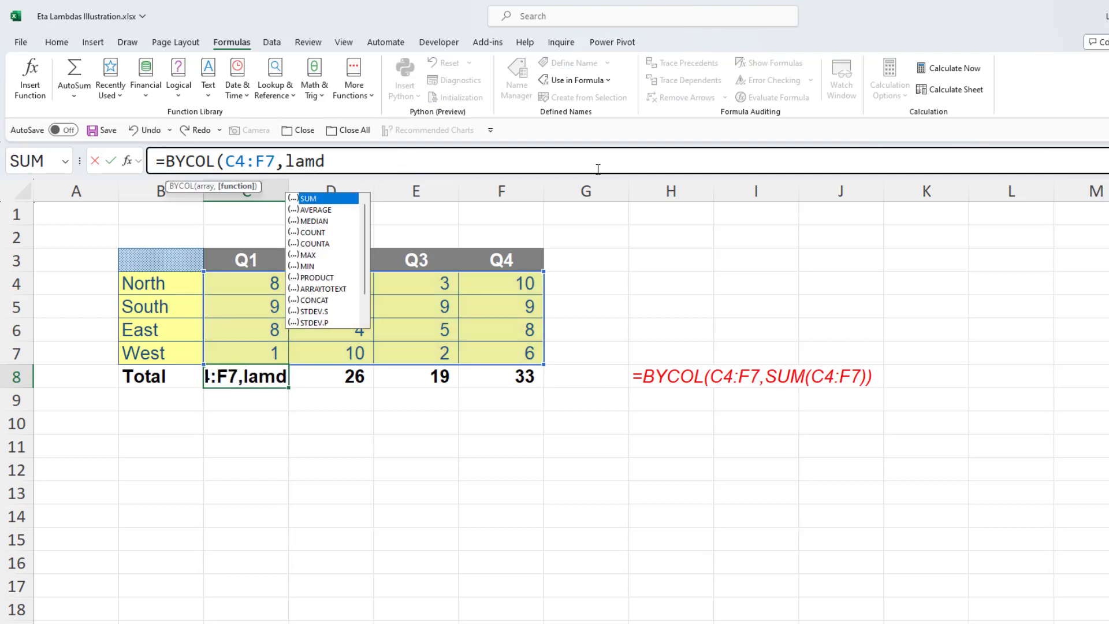
pyautogui.press('BackSpace')
pyautogui.write('bda')
pyautogui.press('BackSpace')
pyautogui.press('BackSpace')
pyautogui.press('BackSpace')
pyautogui.press('BackSpace')
pyautogui.press('BackSpace')
pyautogui.press('BackSpace')
pyautogui.write('SUM')
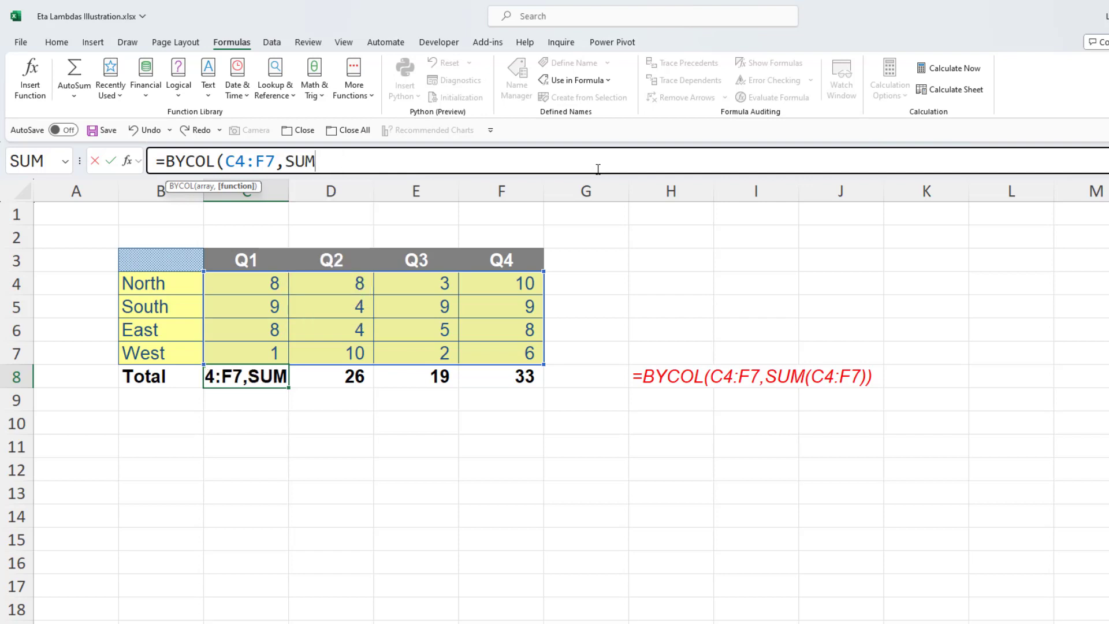
pyautogui.press('BackSpace')
pyautogui.press('BackSpace')
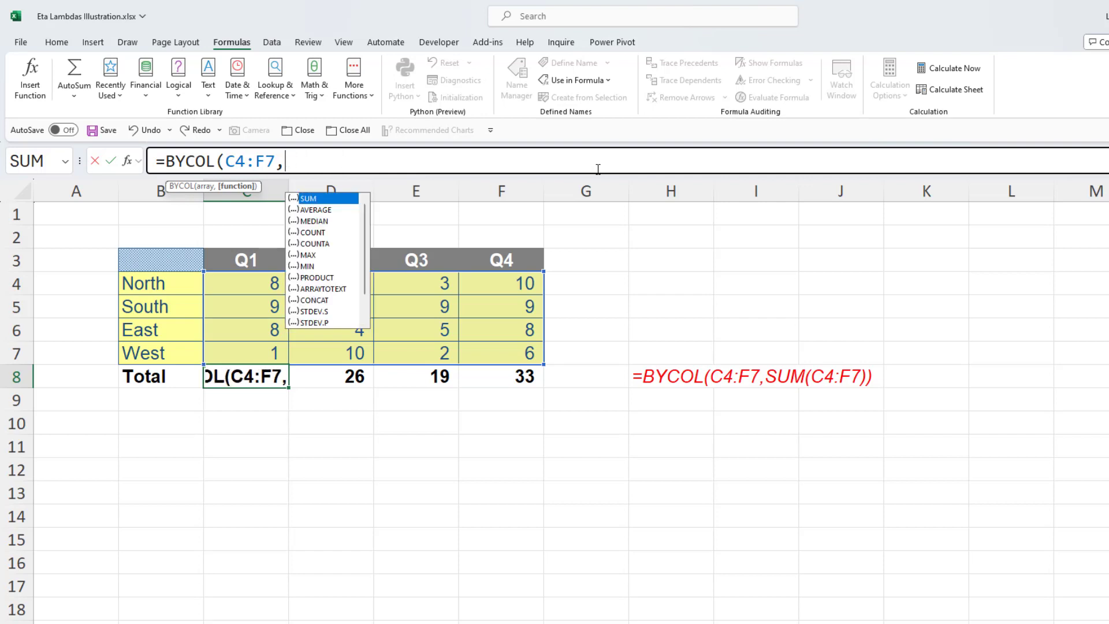
# Step: Complete the formula in C8 with a LAMBDA argument as =BYCOL(C4:F7,LAMBDA(x,SUM(x)))
pyautogui.write('lambda')
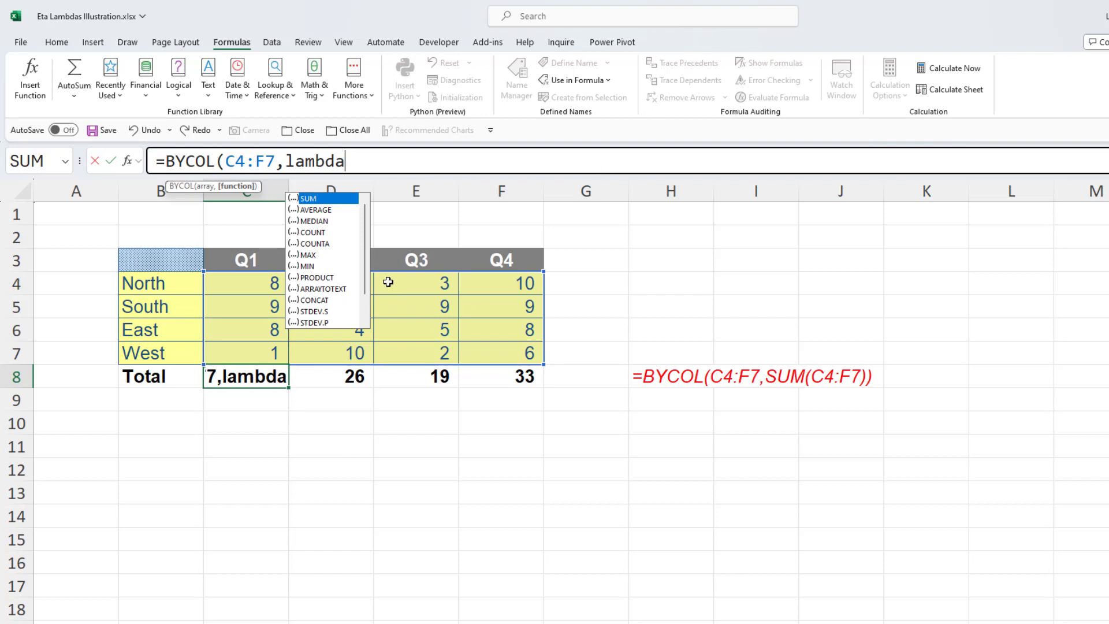
pyautogui.scroll(-1, 368, 298)
pyautogui.scroll(1, 368, 228)
pyautogui.write('(')
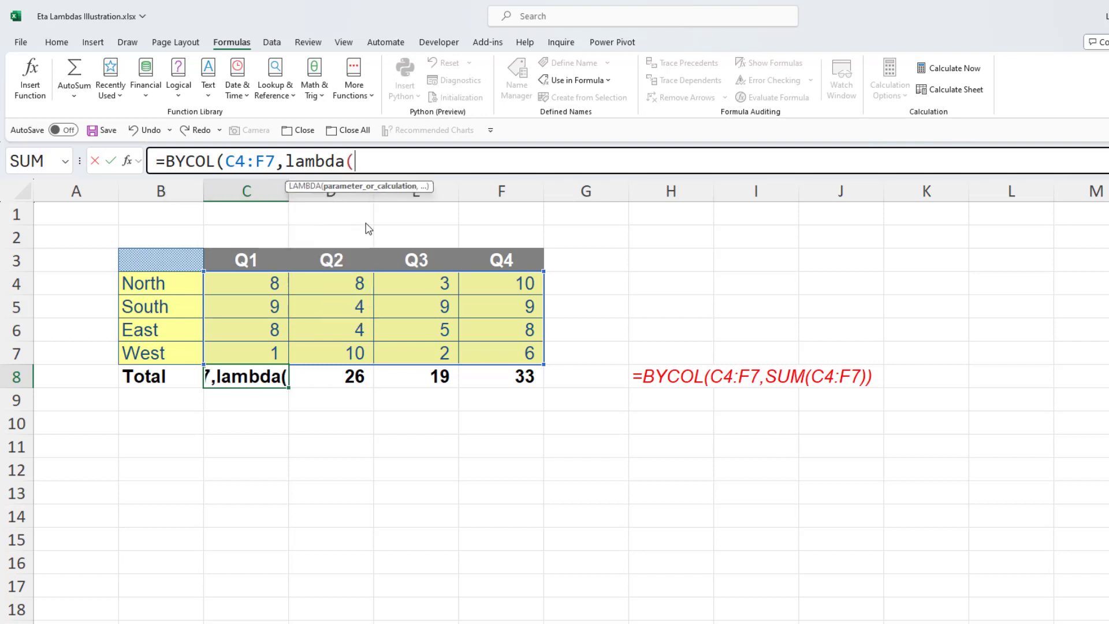
pyautogui.write('x,')
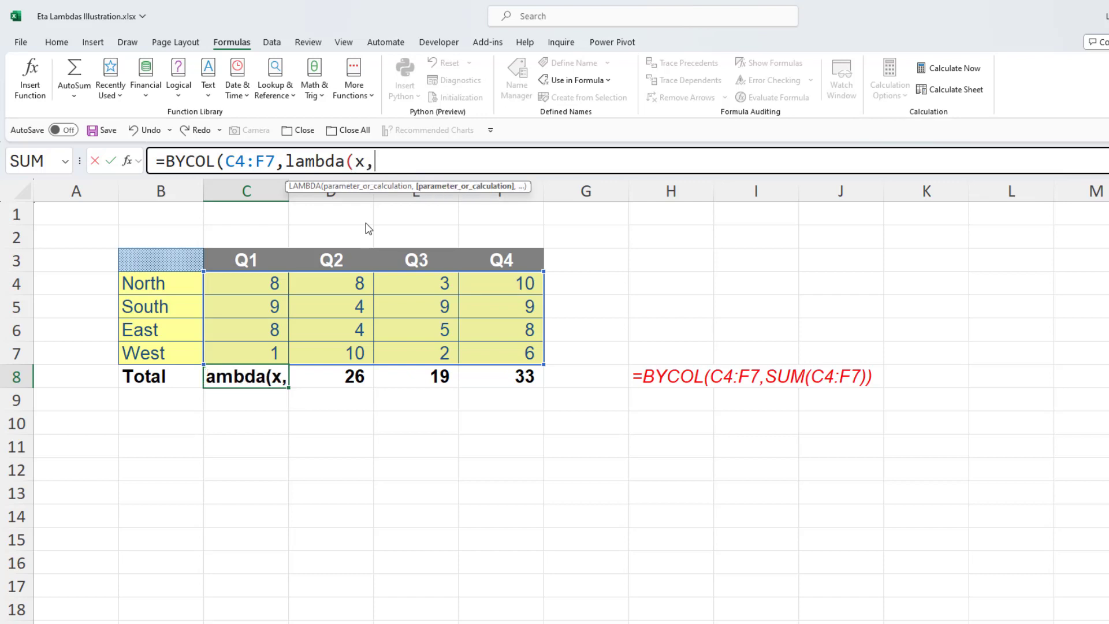
pyautogui.write('su')
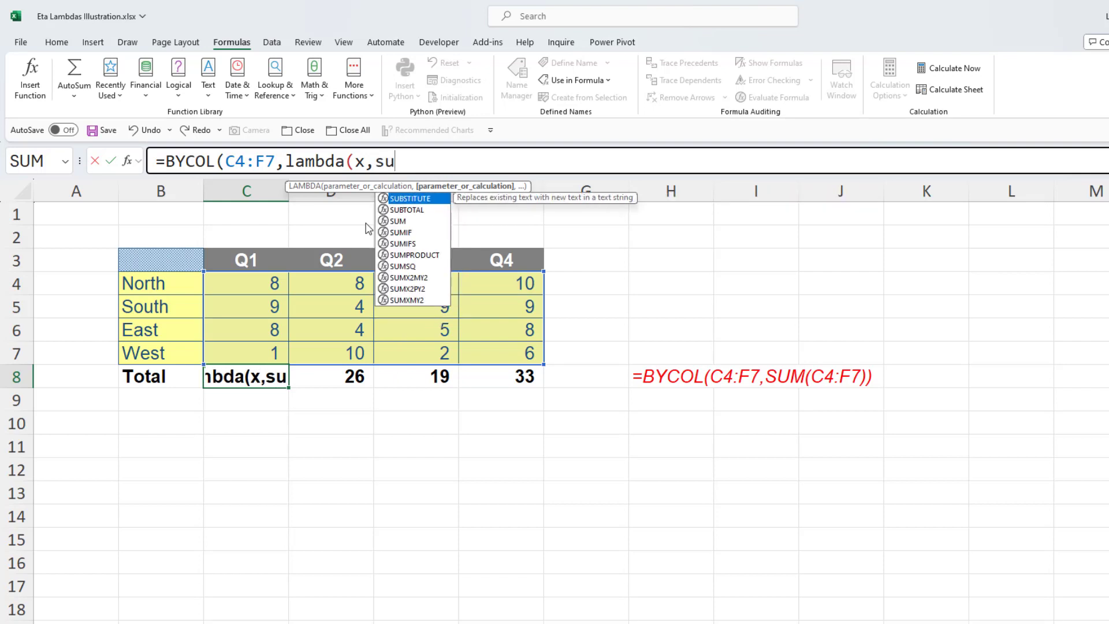
pyautogui.write('m(')
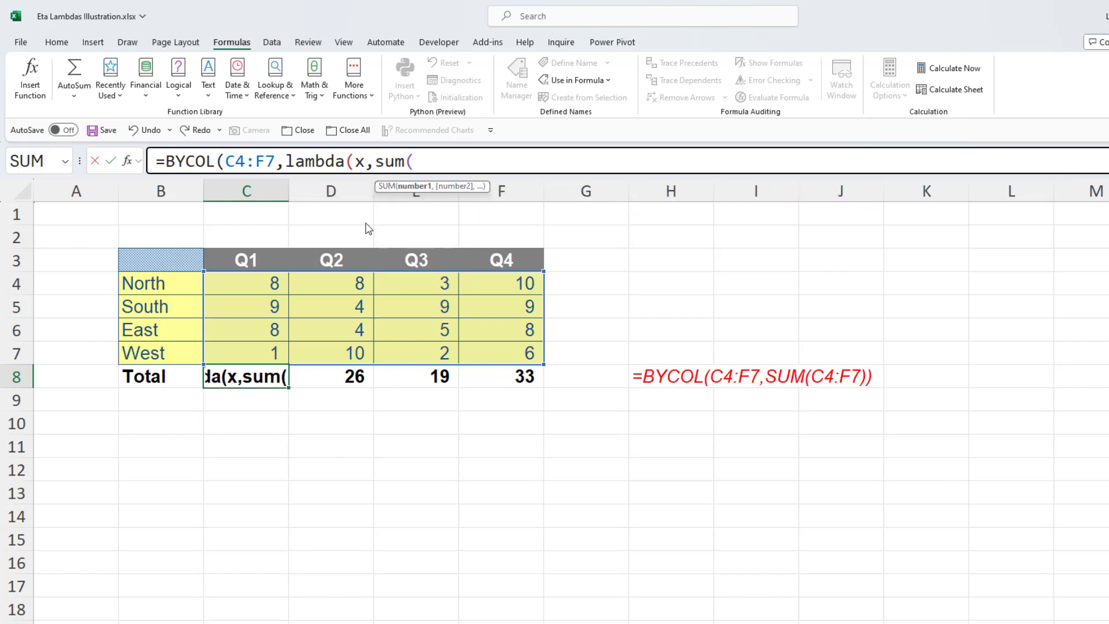
pyautogui.write('x)')
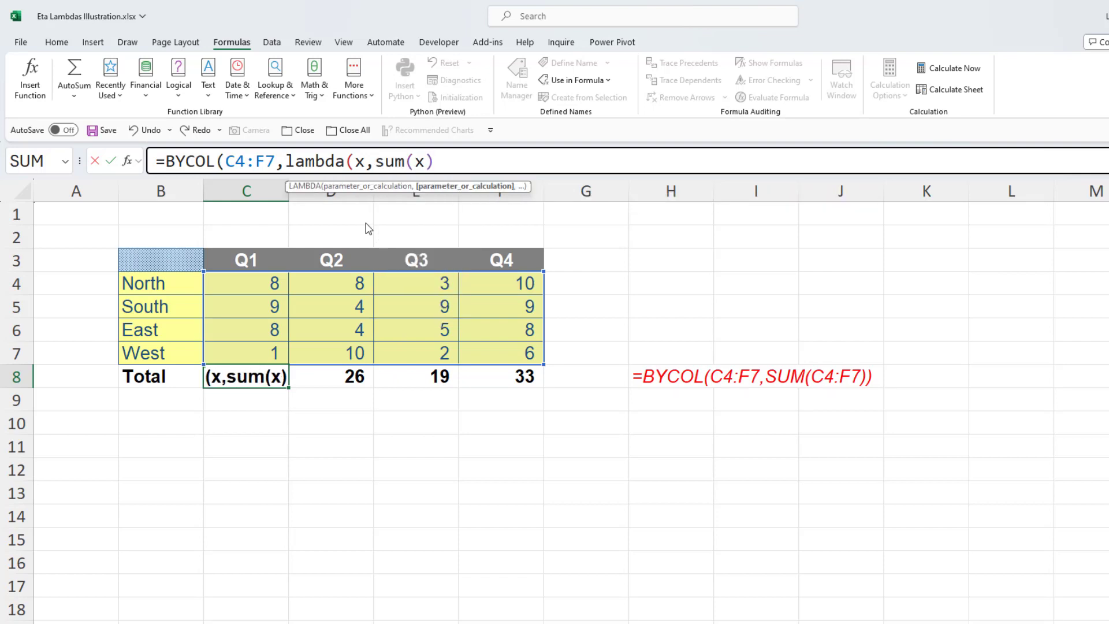
pyautogui.write('))')
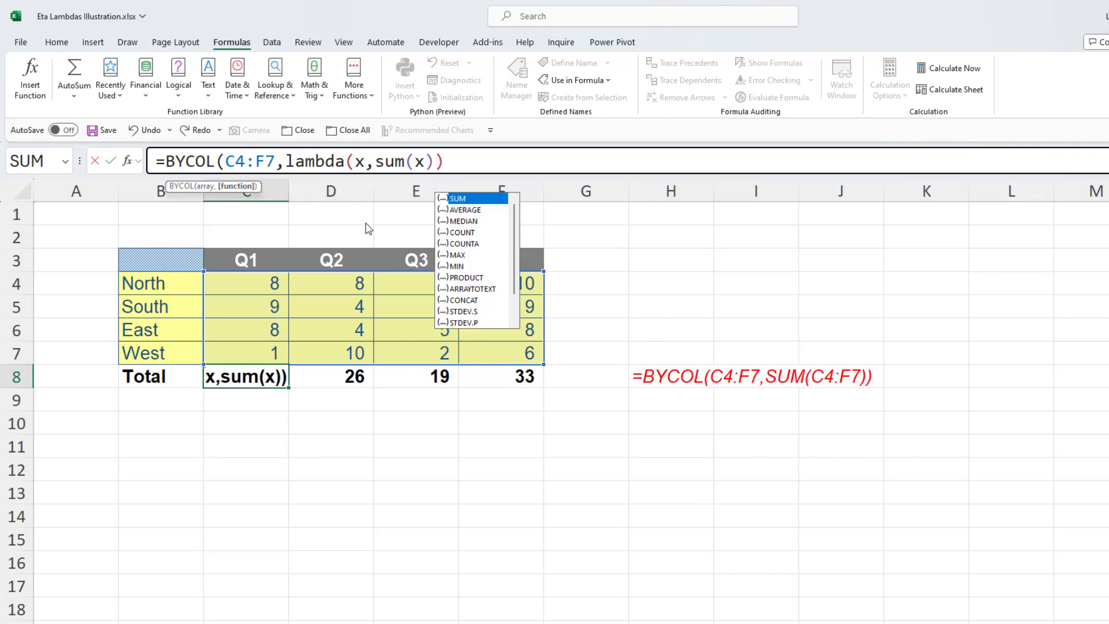
pyautogui.press('Return')
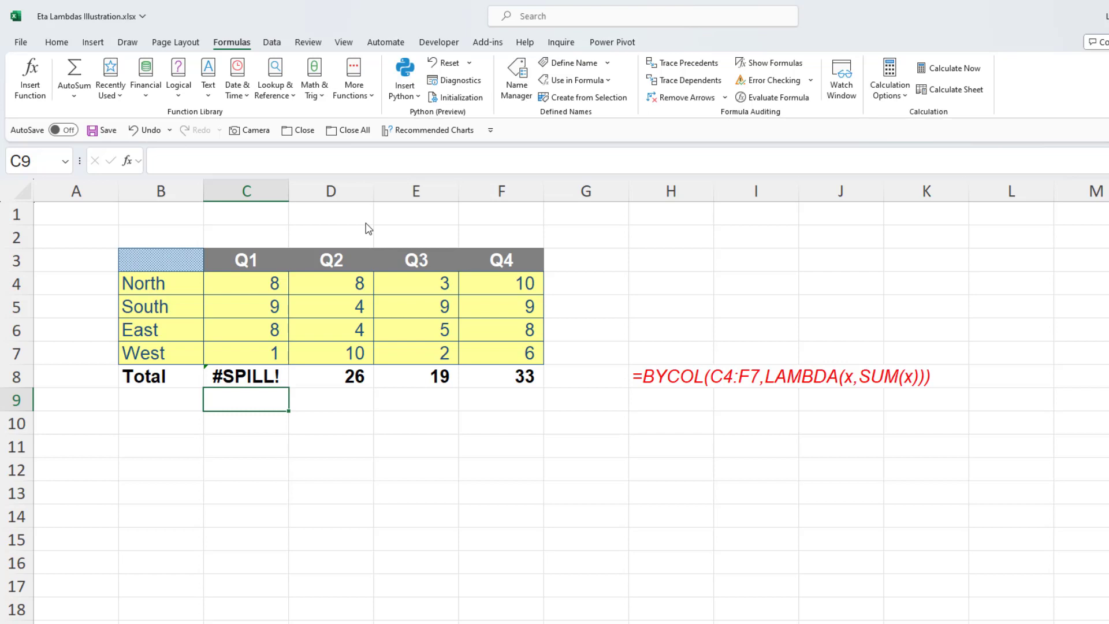
# Step: Clear the old SUM totals from D8:F8 so the BYCOL formula can spill across the row, and select C8
pyautogui.moveTo(353, 378); pyautogui.dragTo(507, 377)
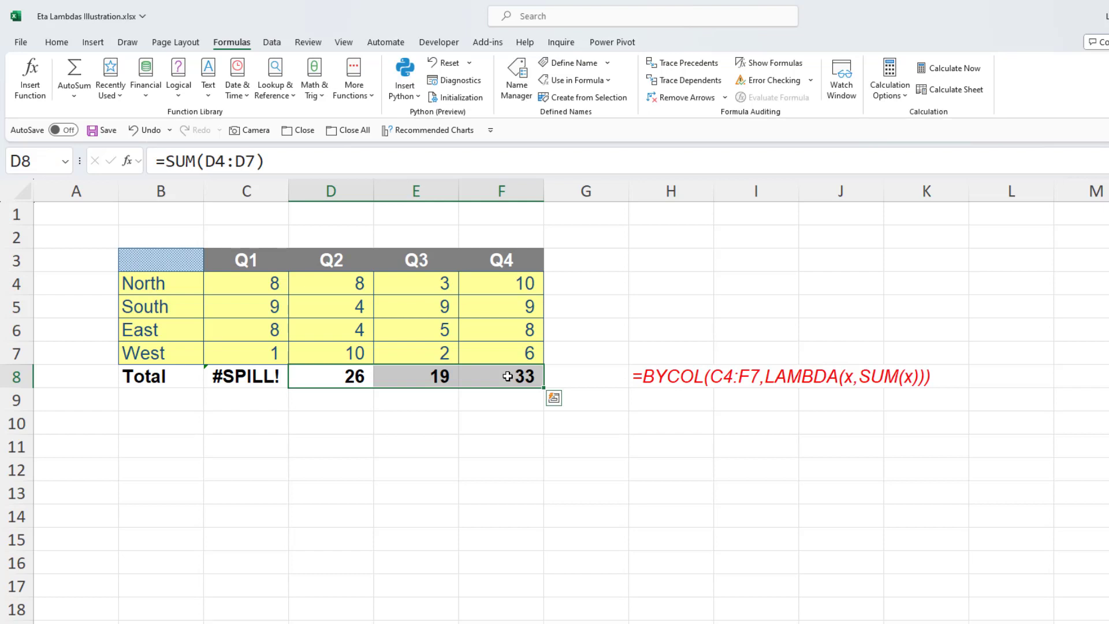
pyautogui.press('Delete')
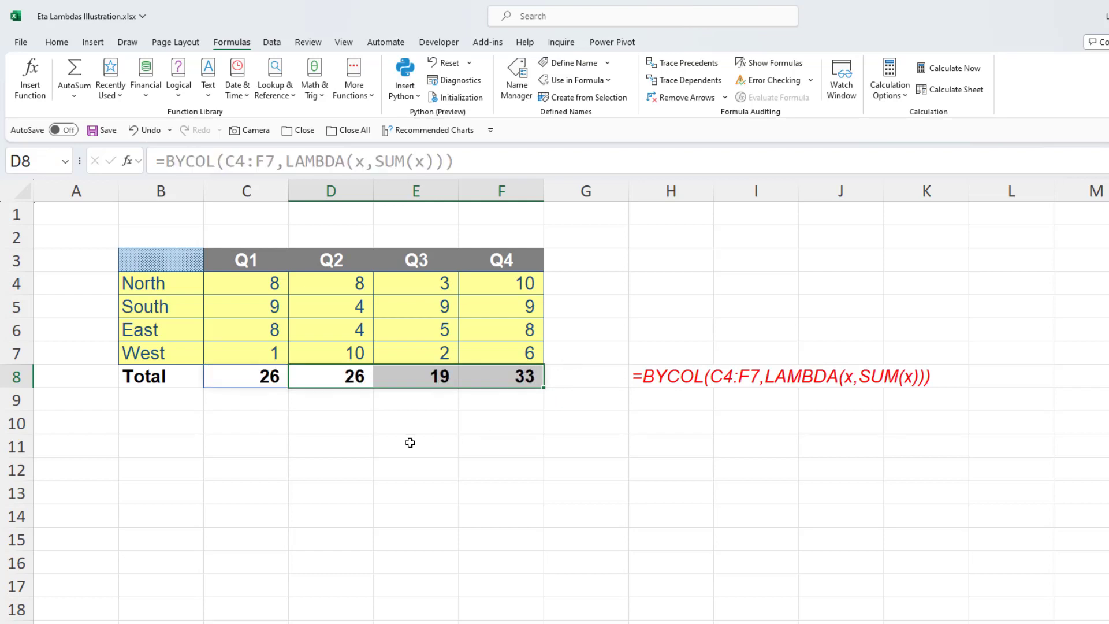
pyautogui.click(252, 378)
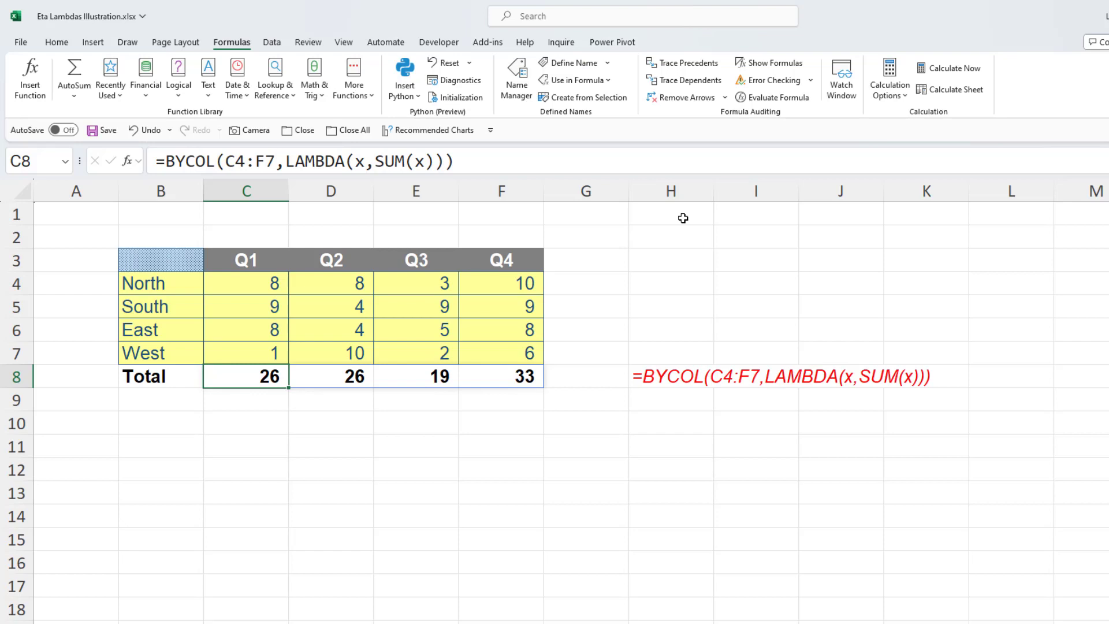
# Step: Replace the LAMBDA argument in C8's BYCOL formula with the plain SUM function, giving =BYCOL(C4:F7,SUM)
pyautogui.doubleClick(292, 161)
pyautogui.keyDown('shift'); pyautogui.click(508, 161); pyautogui.keyUp('shift')
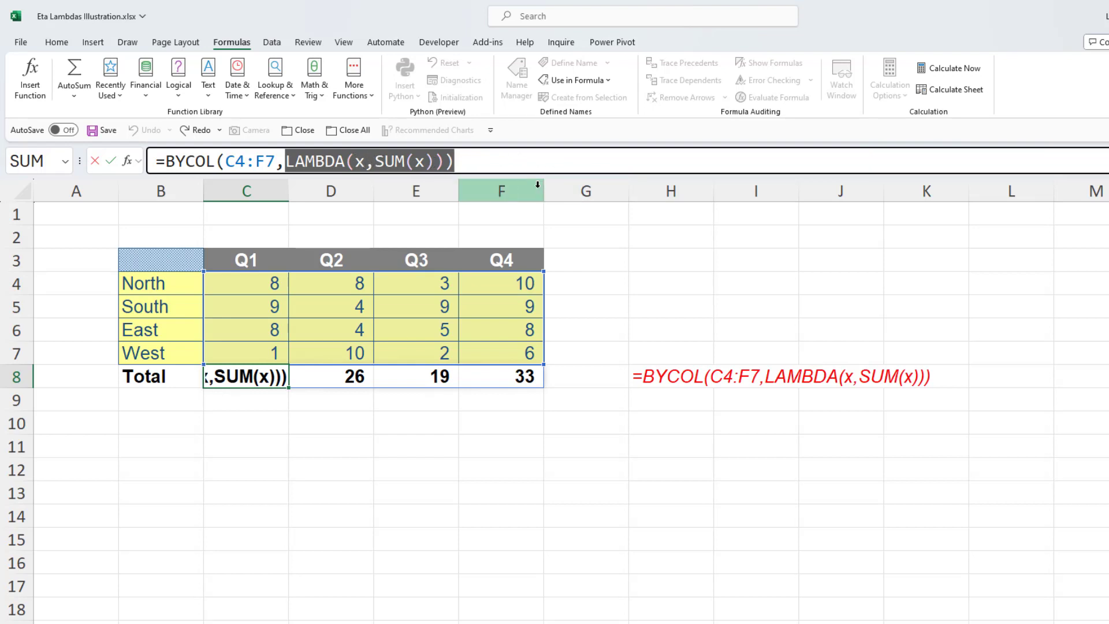
pyautogui.press('BackSpace')
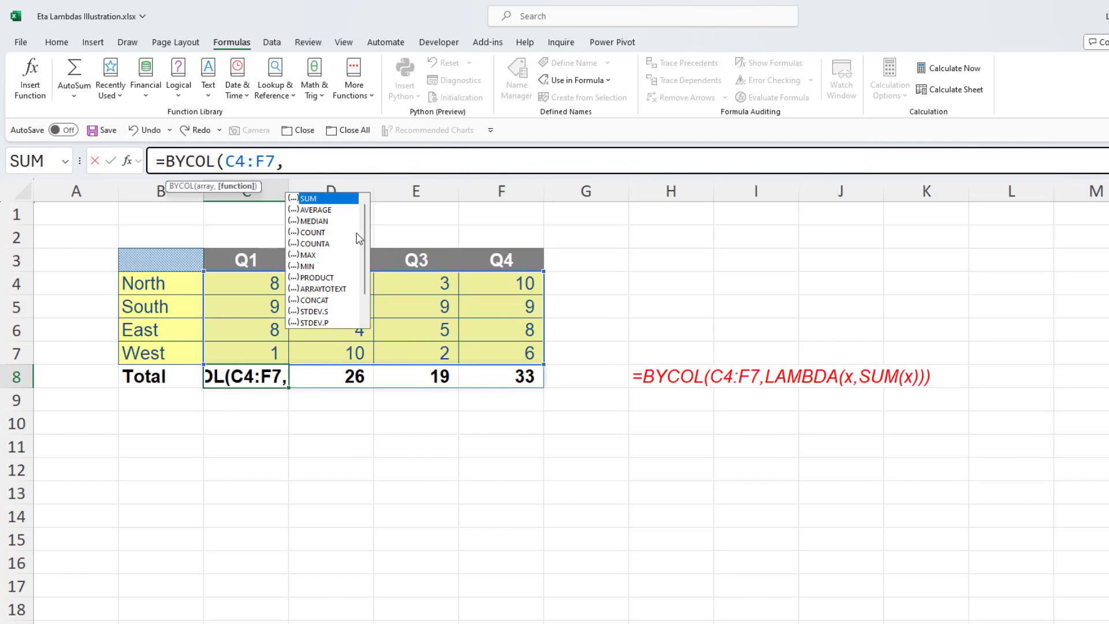
pyautogui.scroll(-1, 366, 230)
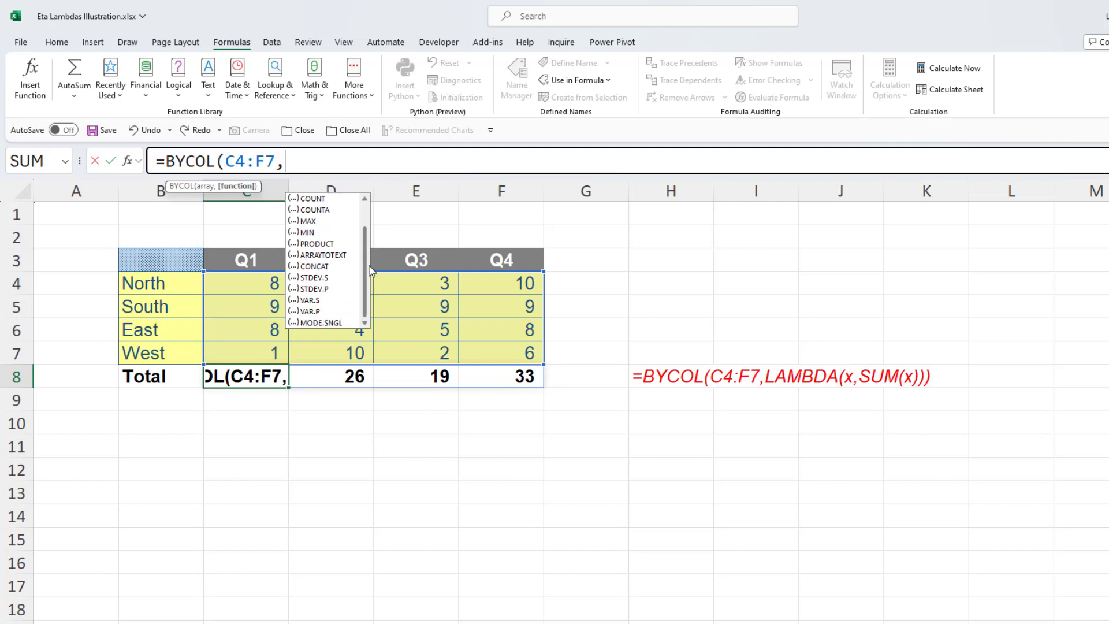
pyautogui.scroll(1, 368, 254)
pyautogui.scroll(-2, 368, 223)
pyautogui.scroll(2, 369, 218)
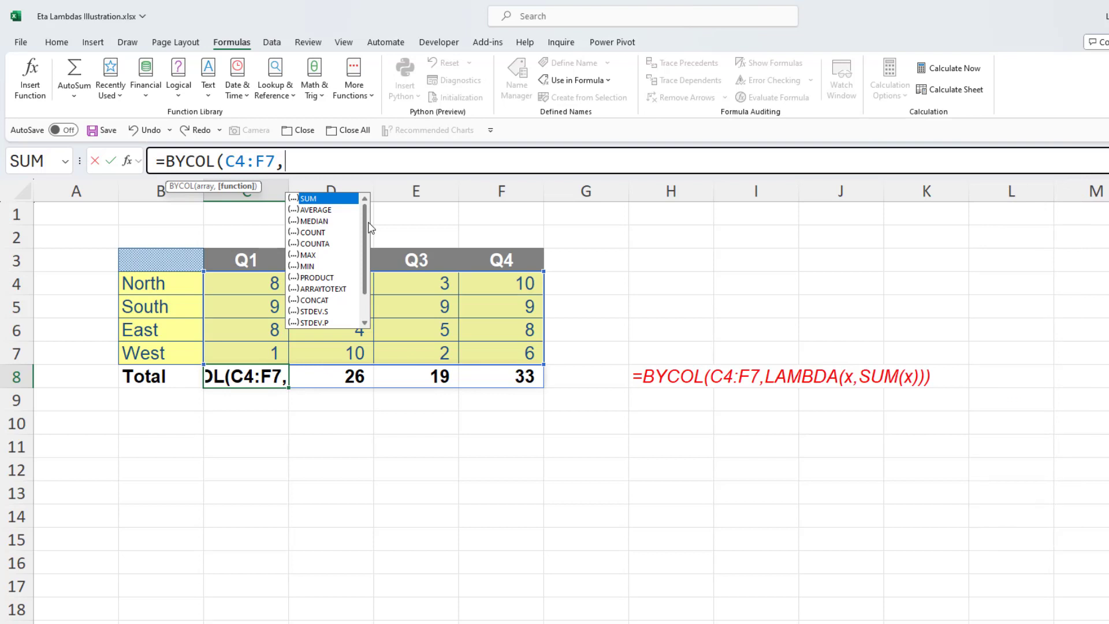
pyautogui.press('Tab')
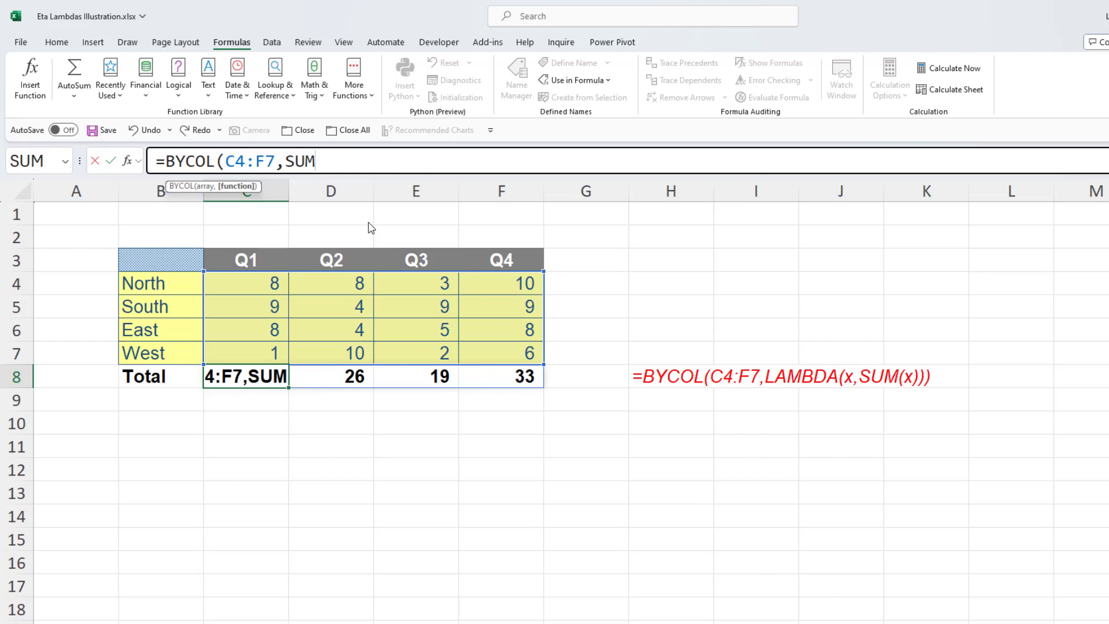
pyautogui.write(')')
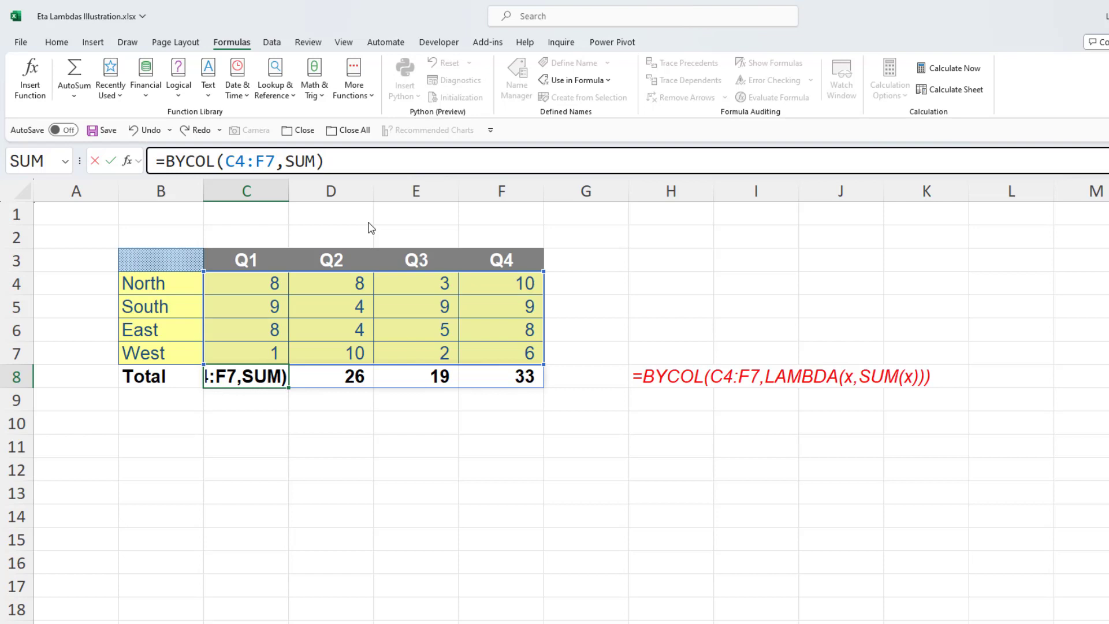
pyautogui.press('Return')
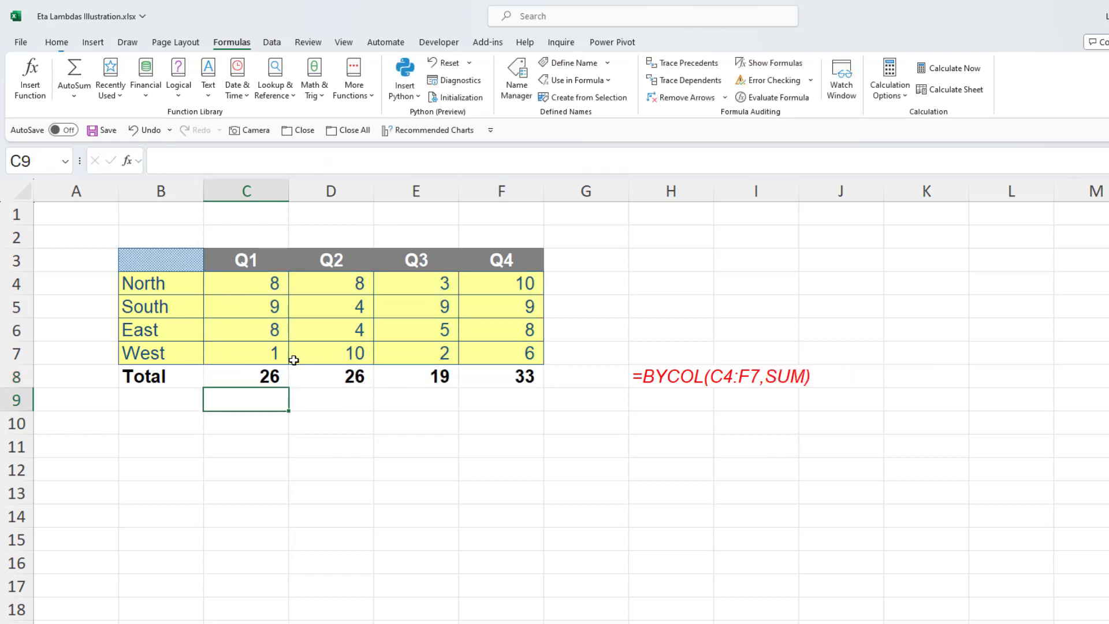
# Step: Swap SUM for AVERAGE in C8's formula so that it reads =BYCOL(C4:F7,AVERAGE)
pyautogui.click(261, 376)
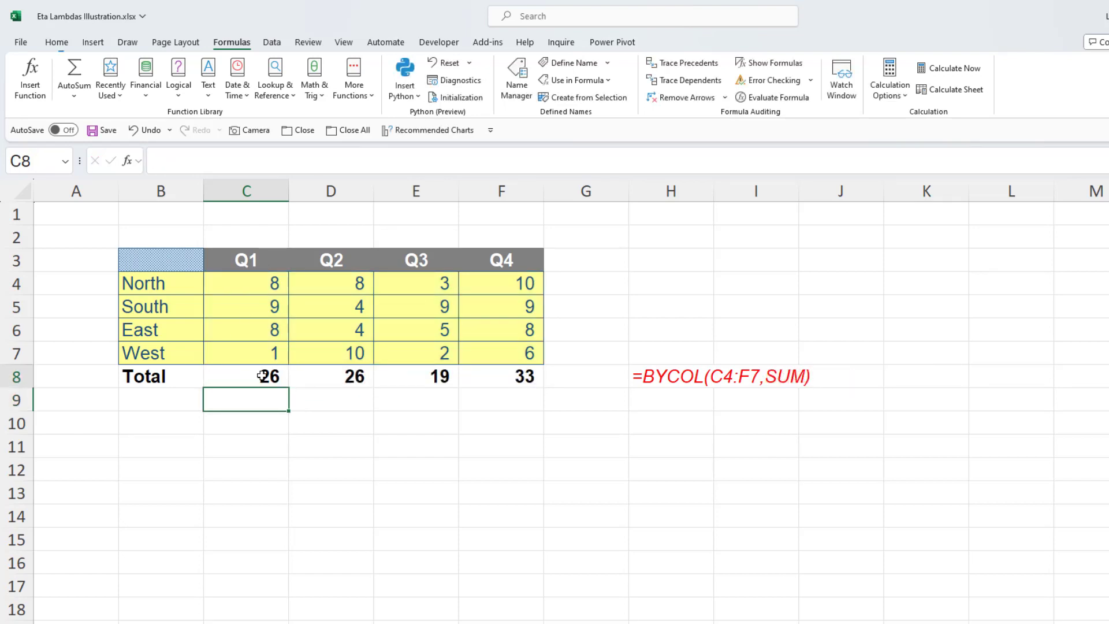
pyautogui.doubleClick(290, 160)
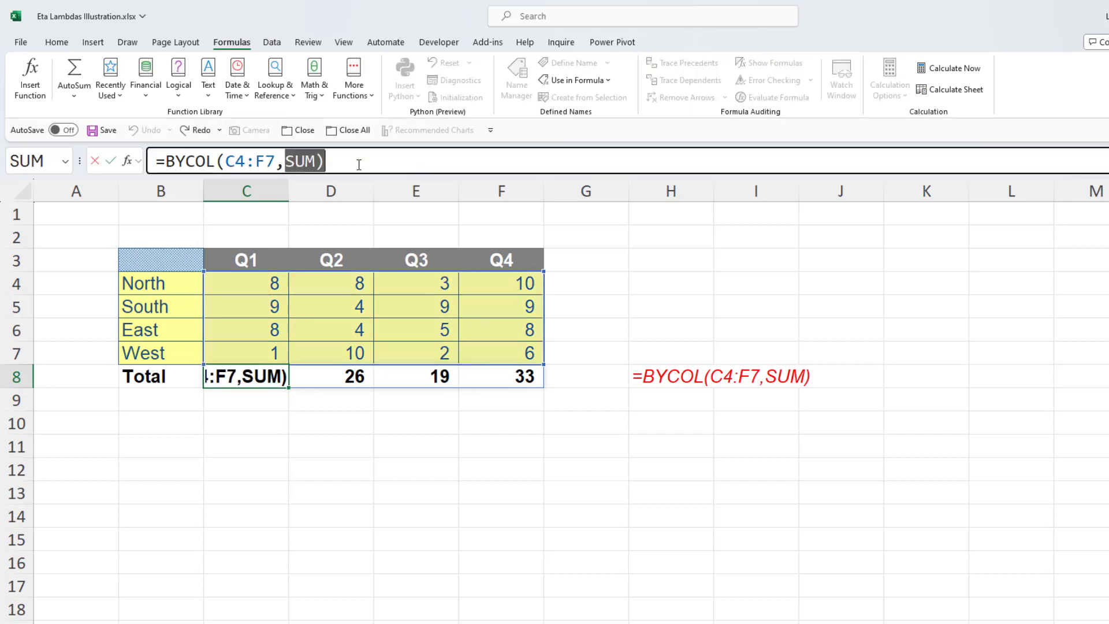
pyautogui.write('ave')
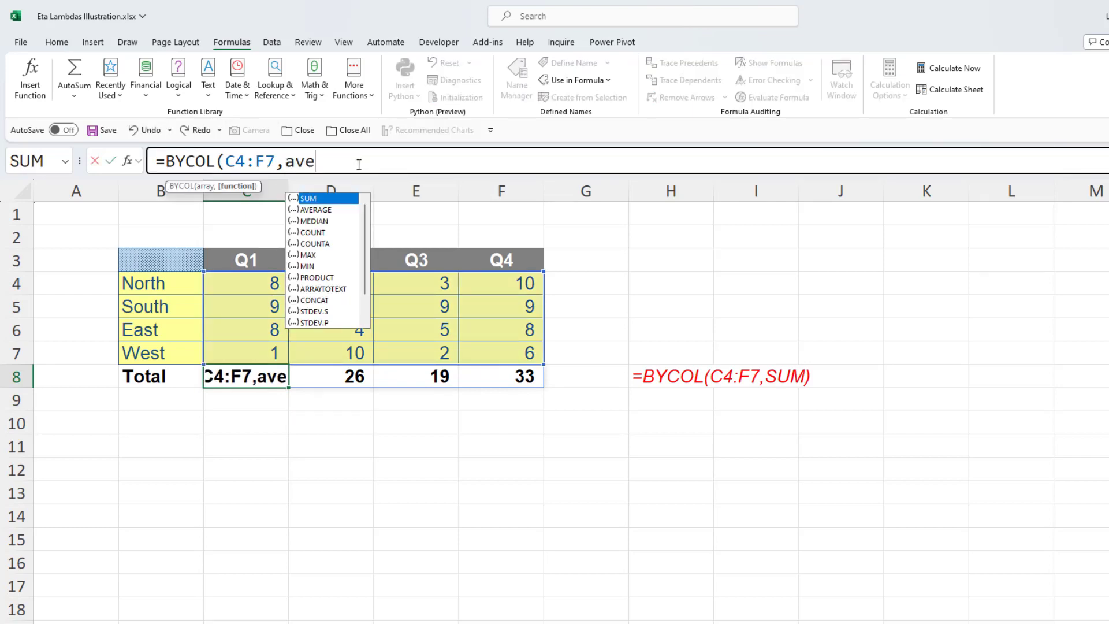
pyautogui.press('Tab')
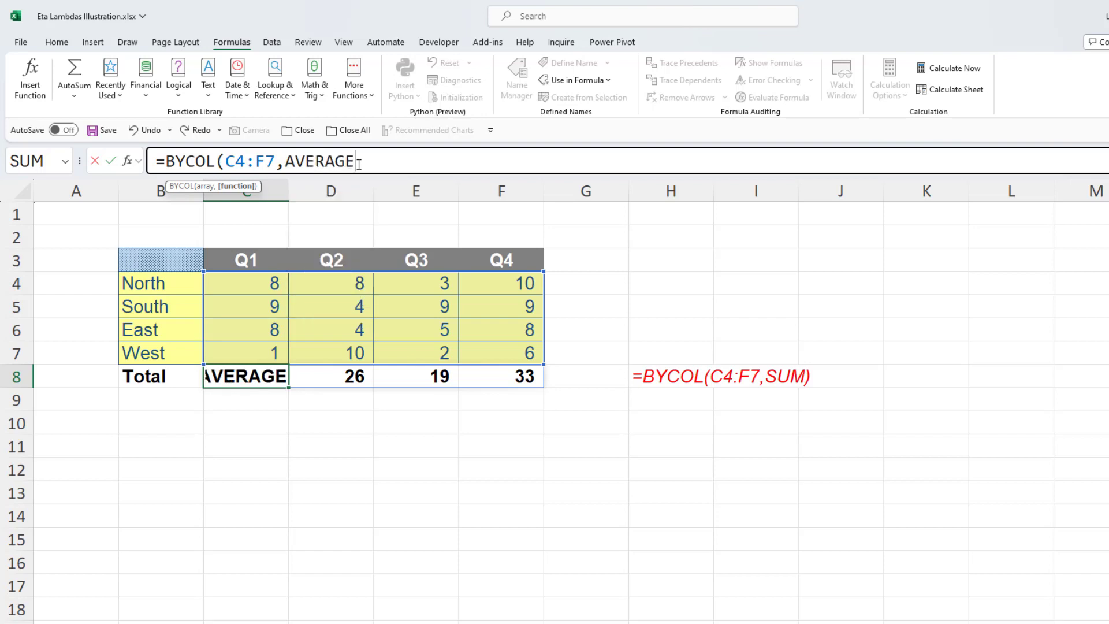
pyautogui.write(')')
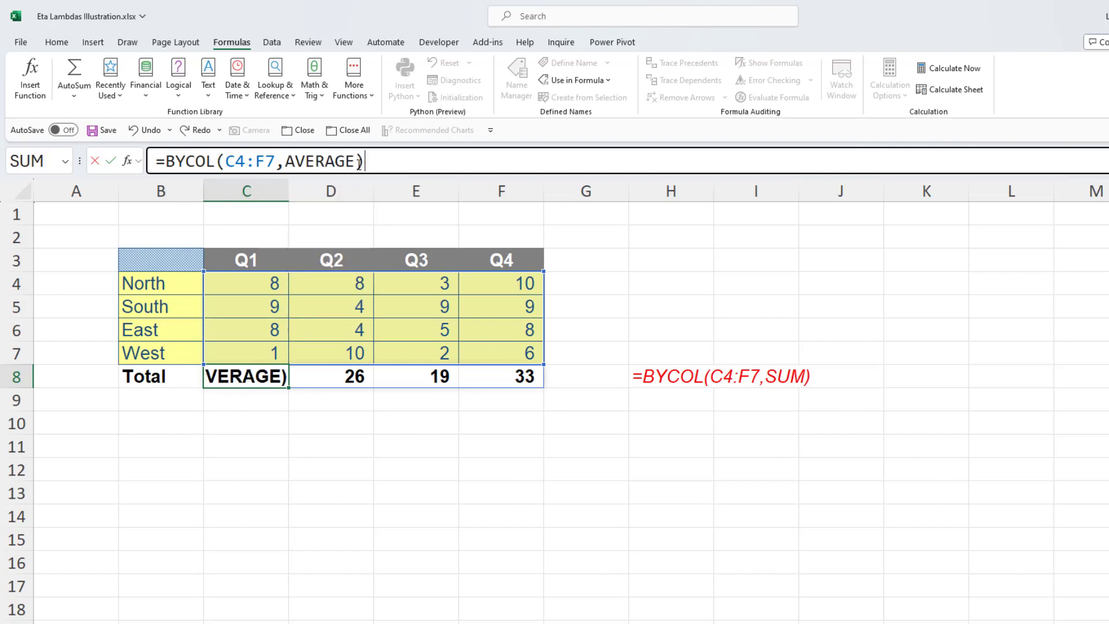
pyautogui.press('Return')
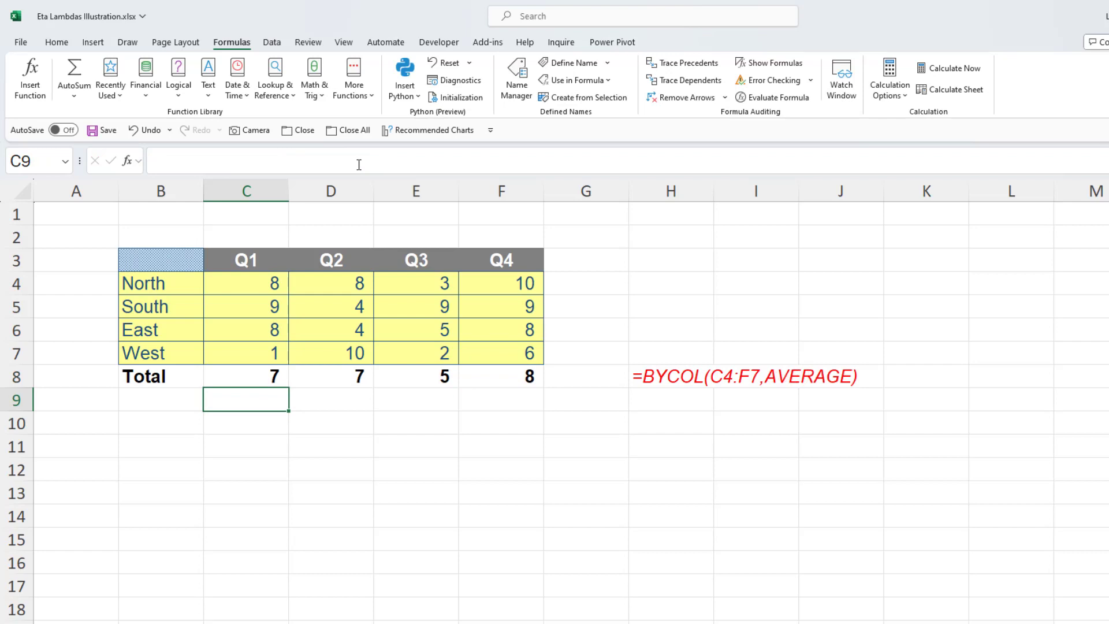
# Step: Remove the AVERAGE argument from the BYCOL formula in C8, keeping the array C4:F7
pyautogui.click(266, 375)
pyautogui.moveTo(292, 160); pyautogui.dragTo(456, 160)
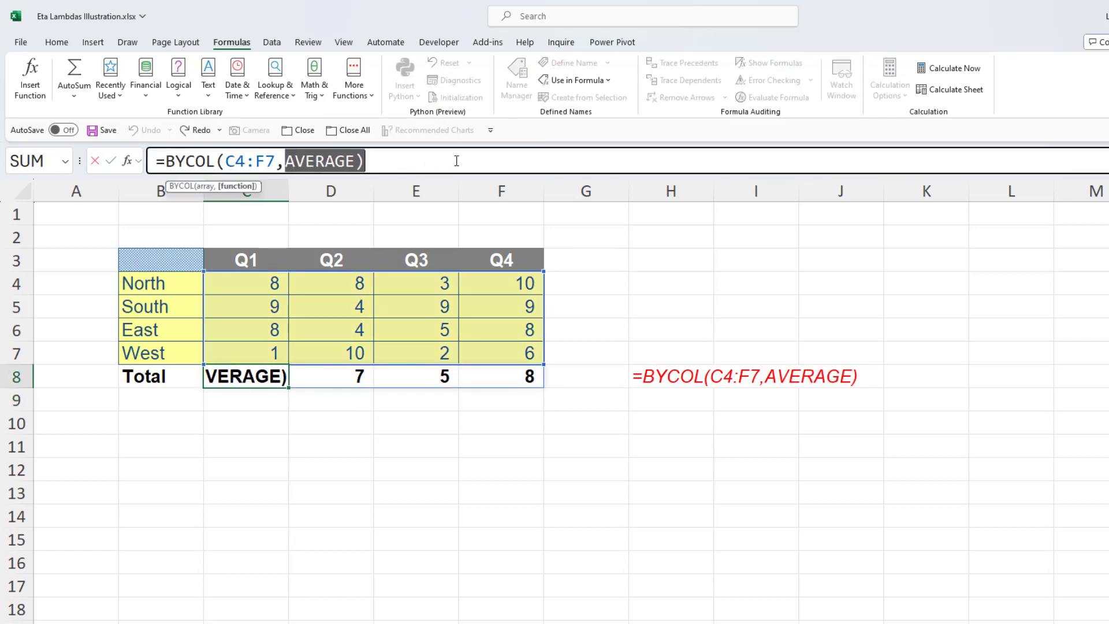
pyautogui.write('max')
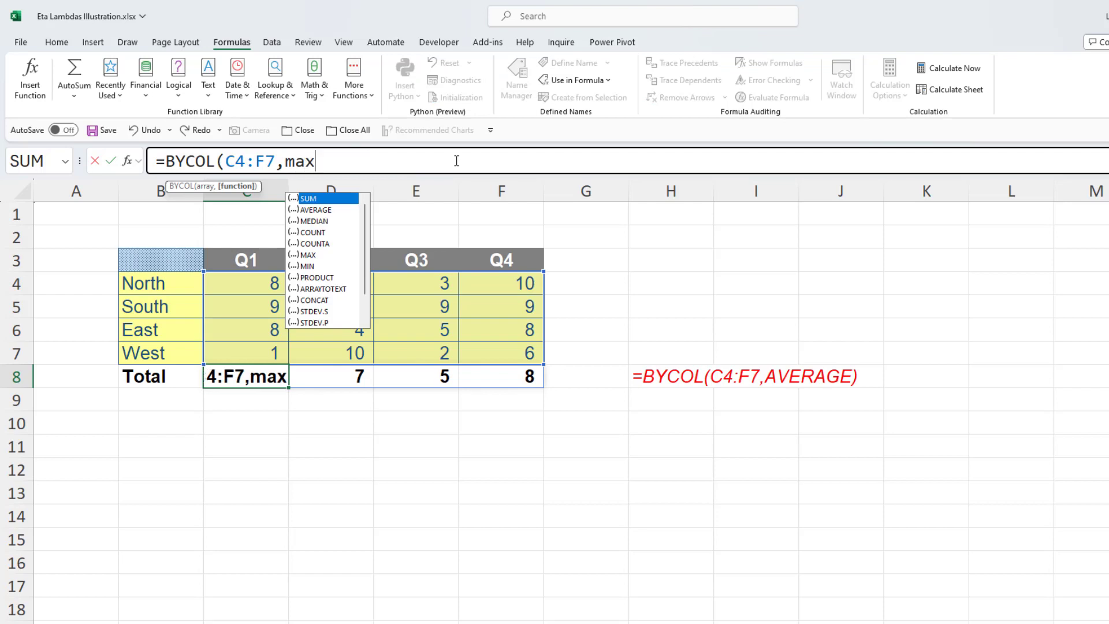
pyautogui.press('Tab')
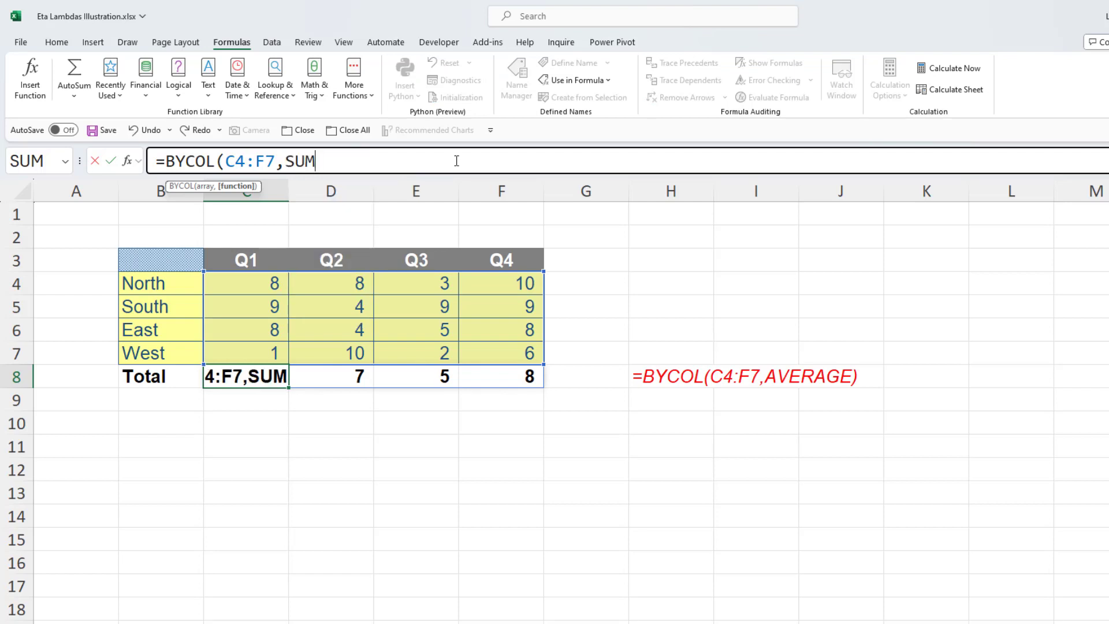
pyautogui.press('BackSpace')
pyautogui.press('BackSpace')
pyautogui.press('BackSpace')
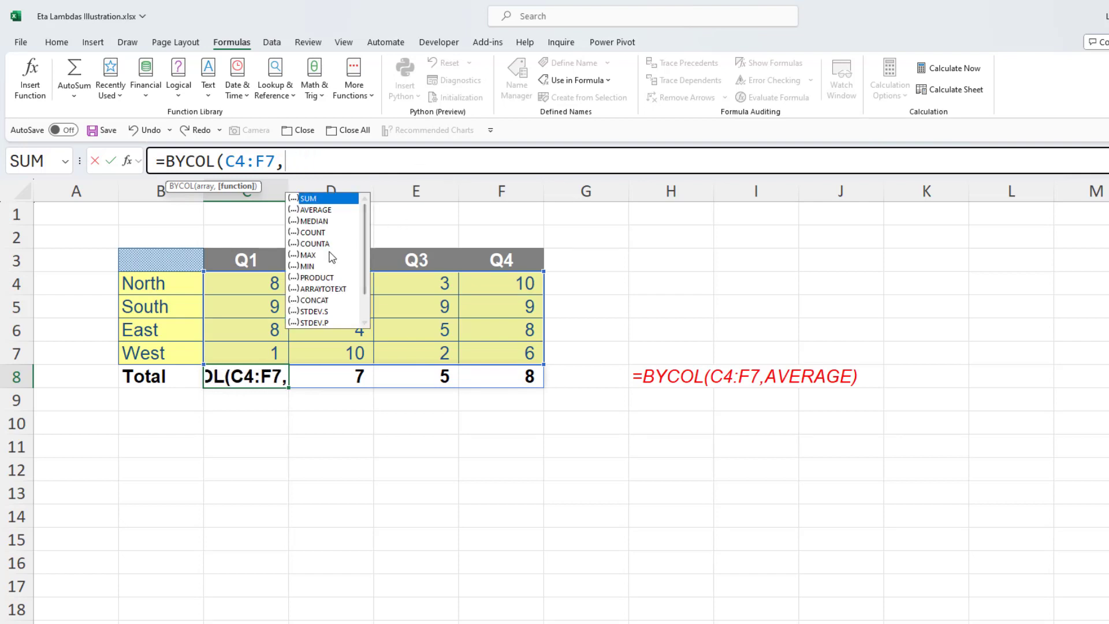
pyautogui.write('max')
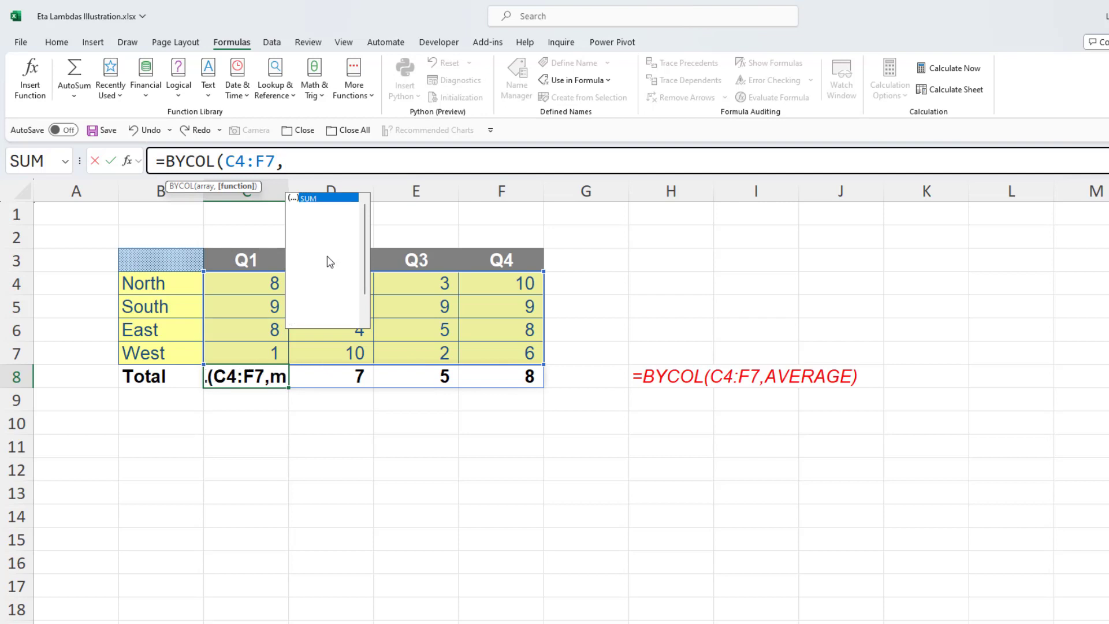
pyautogui.press('Tab')
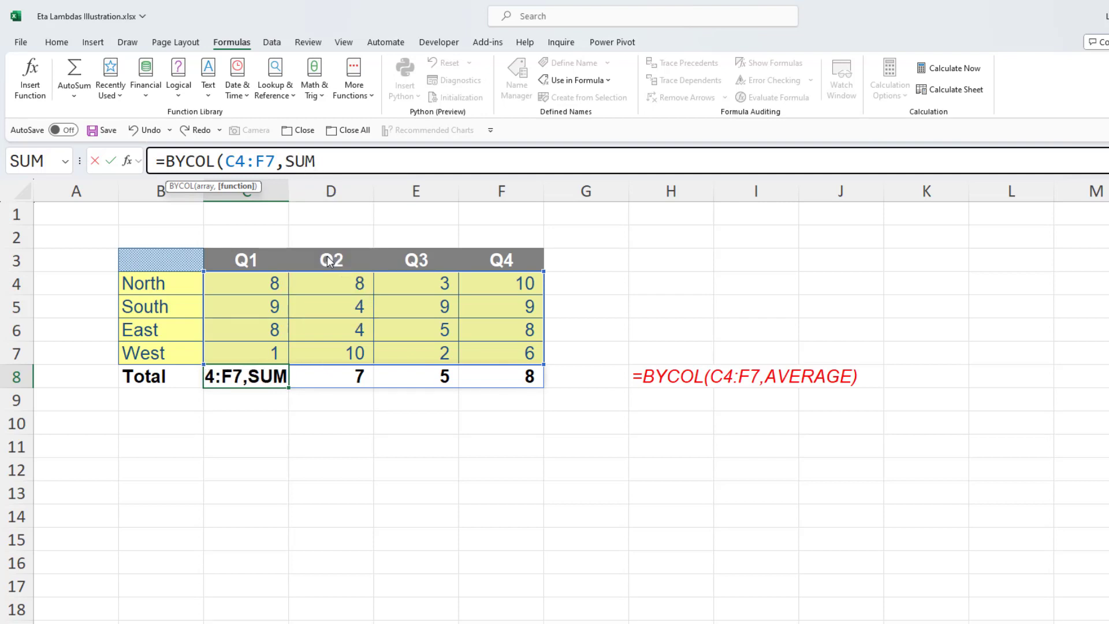
pyautogui.press('BackSpace')
pyautogui.press('BackSpace')
pyautogui.press('BackSpace')
# Step: Complete C8's formula with the suggested MAX function as =BYCOL(C4:F7,MAX) and select C8 again
pyautogui.click(328, 255)
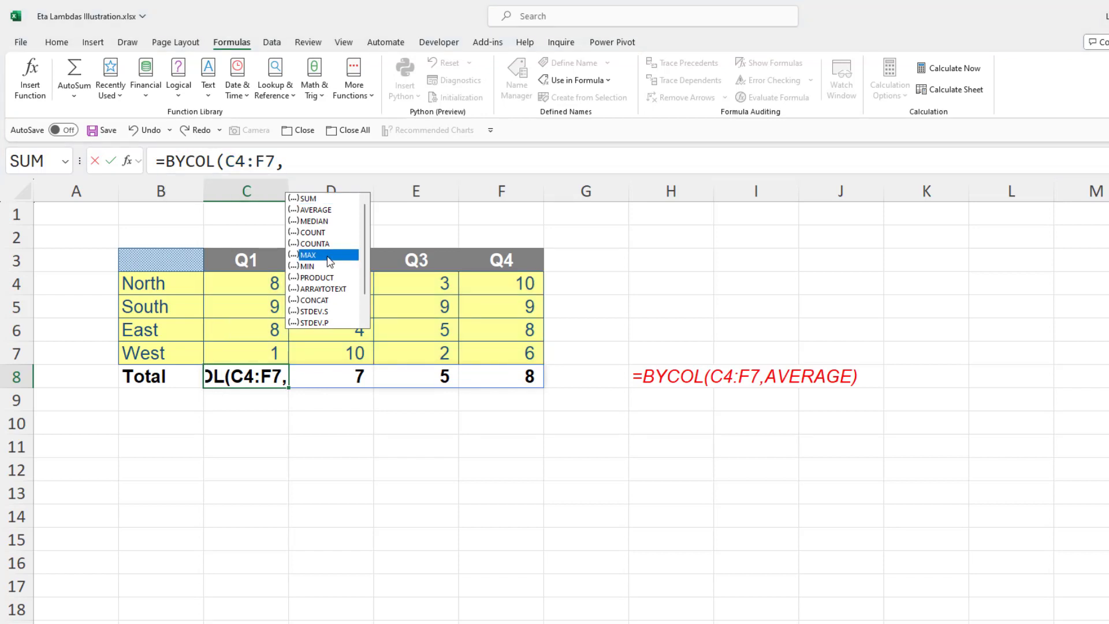
pyautogui.doubleClick(328, 255)
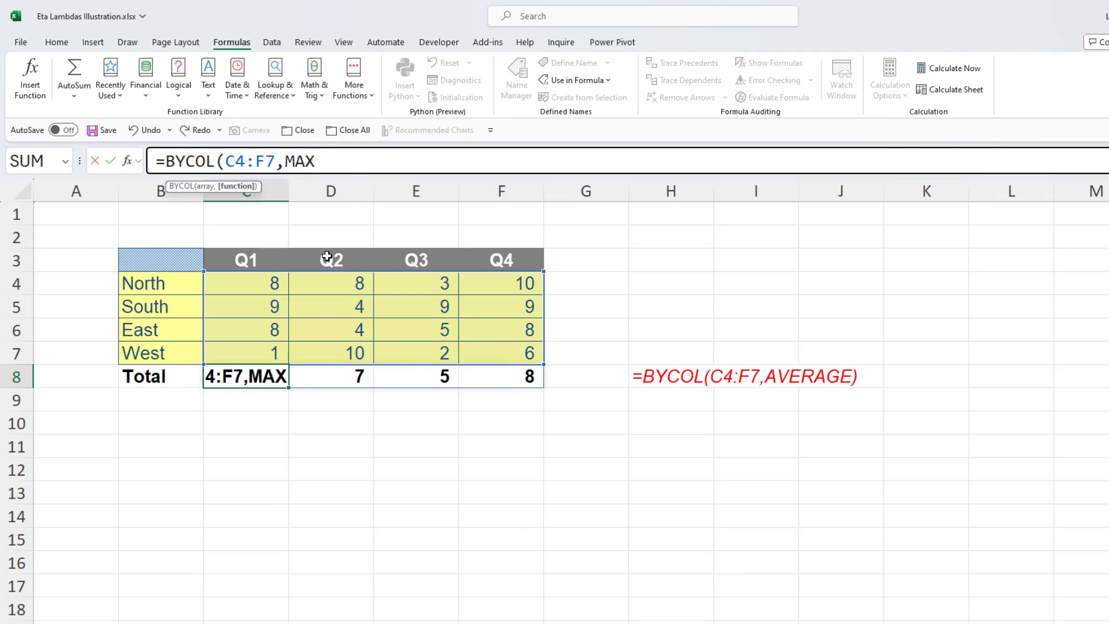
pyautogui.write(')')
pyautogui.press('Return')
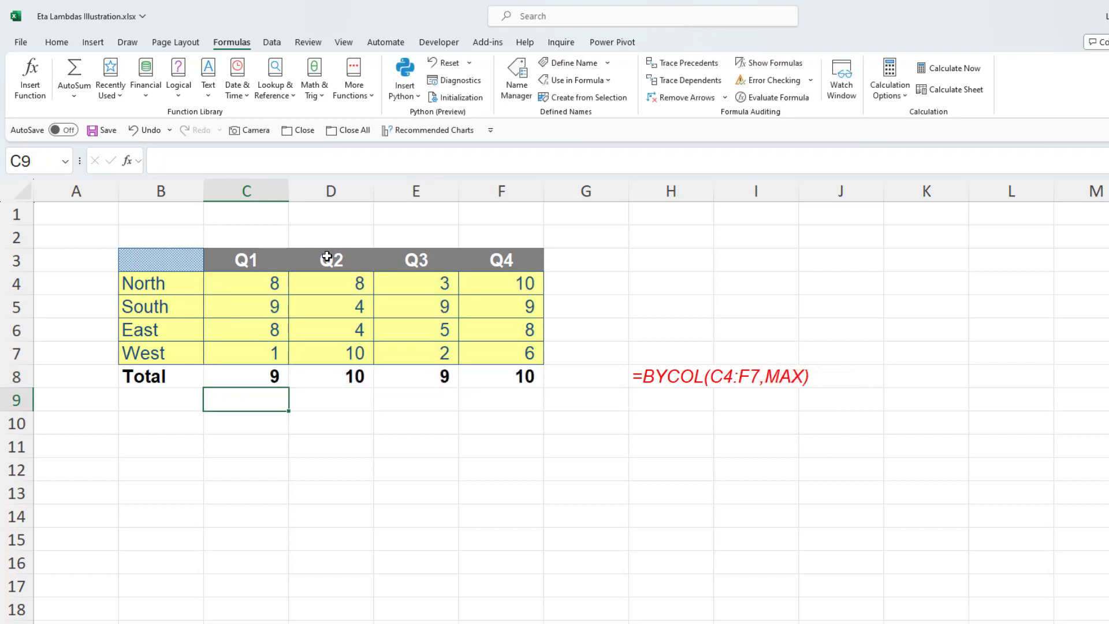
pyautogui.click(247, 371)
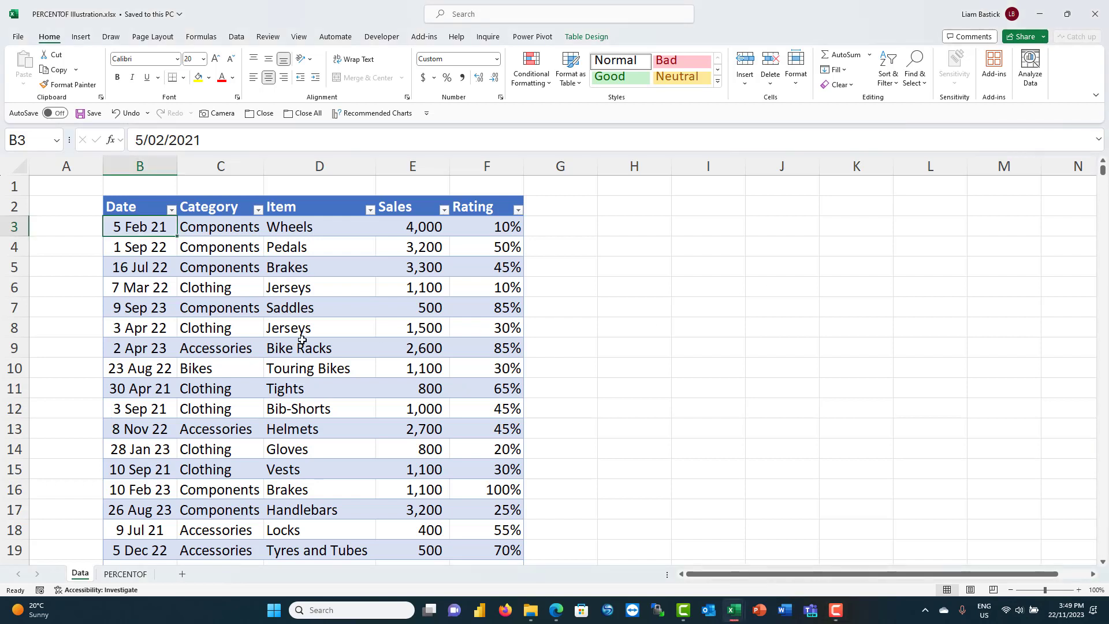
# Step: Check the name of the sales table on the Data sheet and go to the PERCENTOF sheet
pyautogui.click(319, 320)
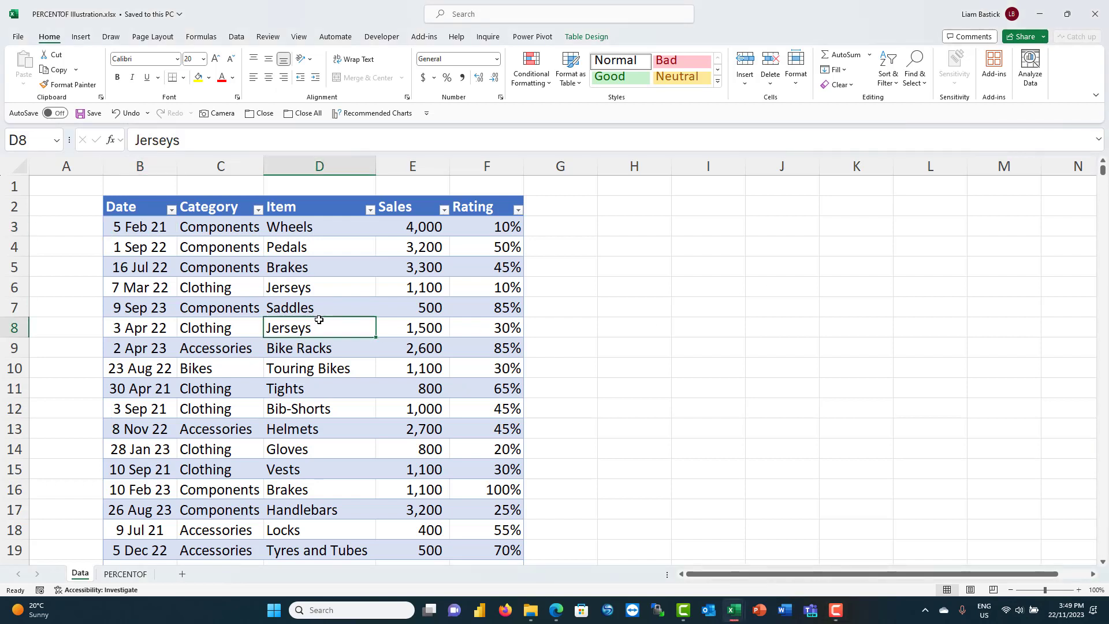
pyautogui.click(602, 37)
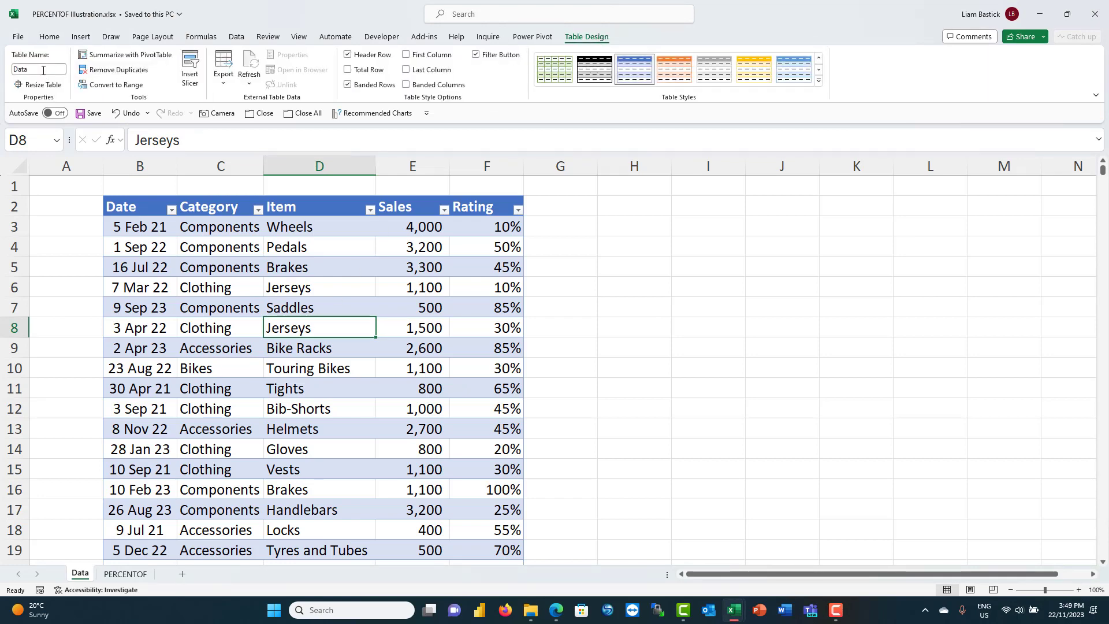
pyautogui.click(634, 287)
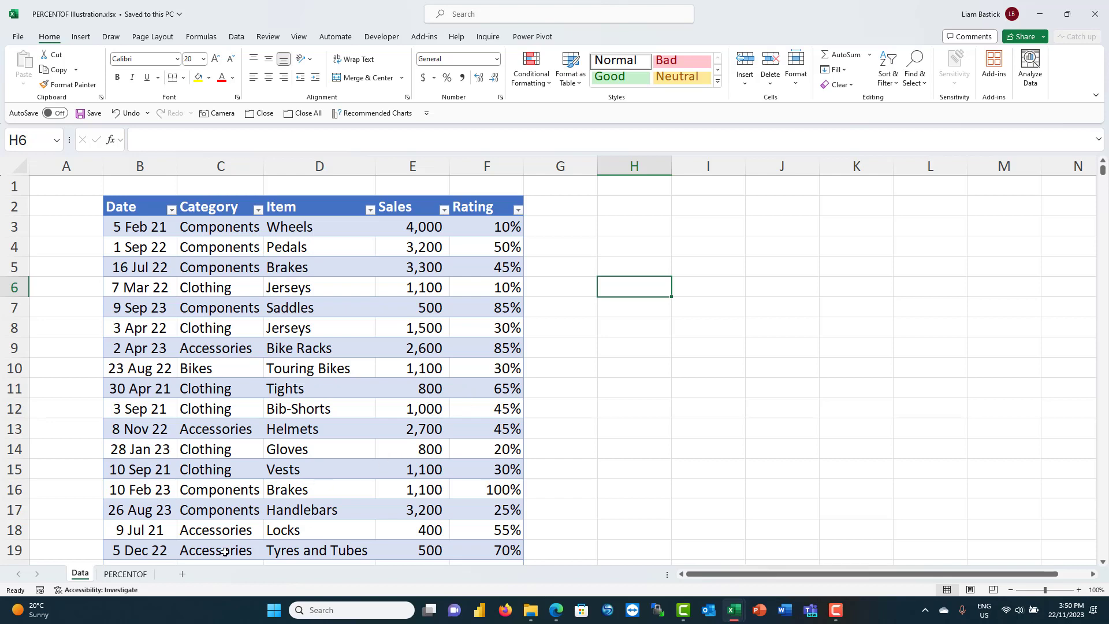
pyautogui.click(126, 574)
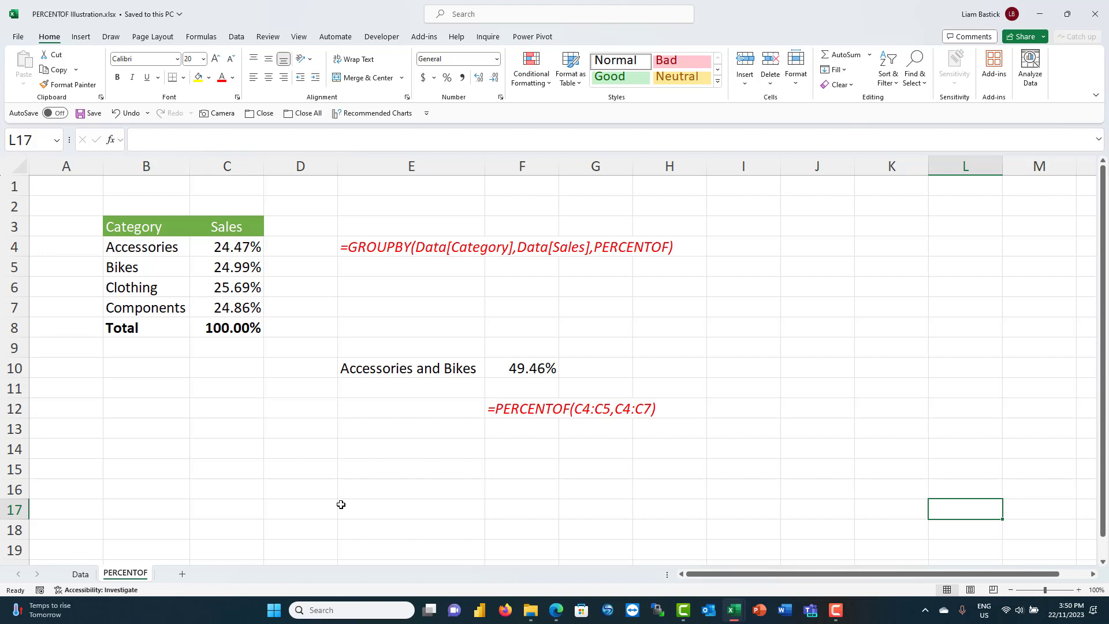
# Step: Enter the text PERCENT OF in cell E15 and delete it again
pyautogui.click(380, 468)
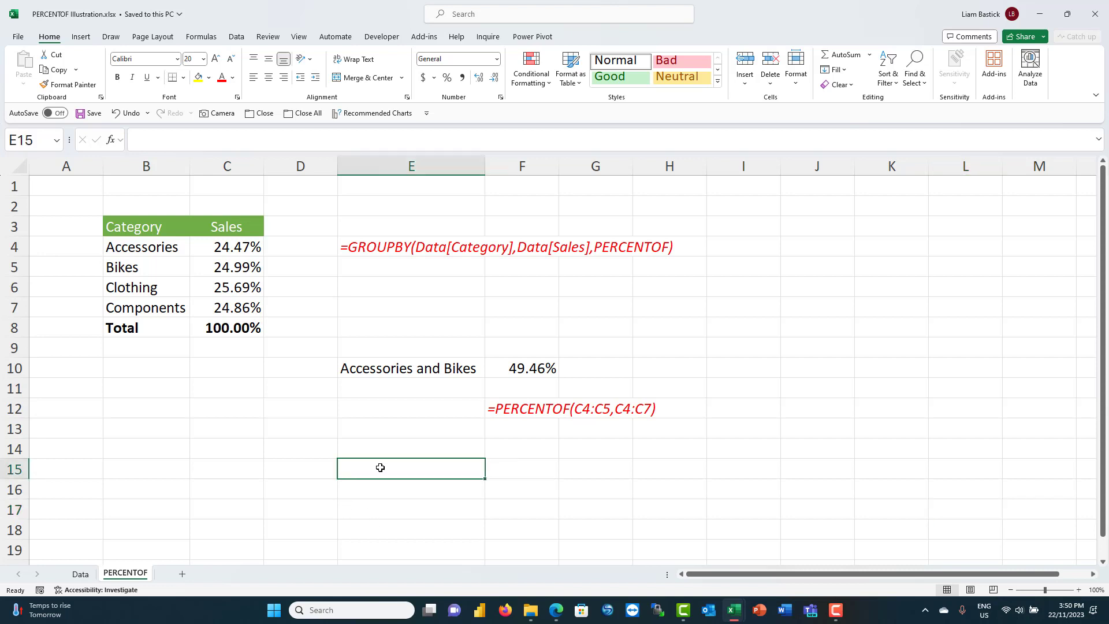
pyautogui.write('PERC')
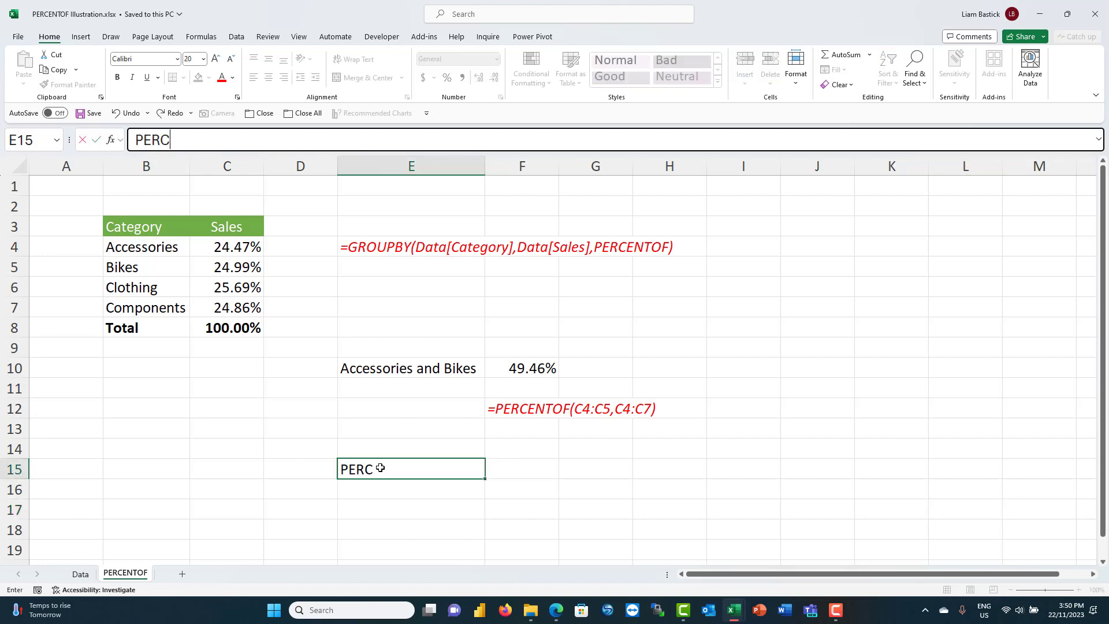
pyautogui.write('ENT OF')
pyautogui.press('Return')
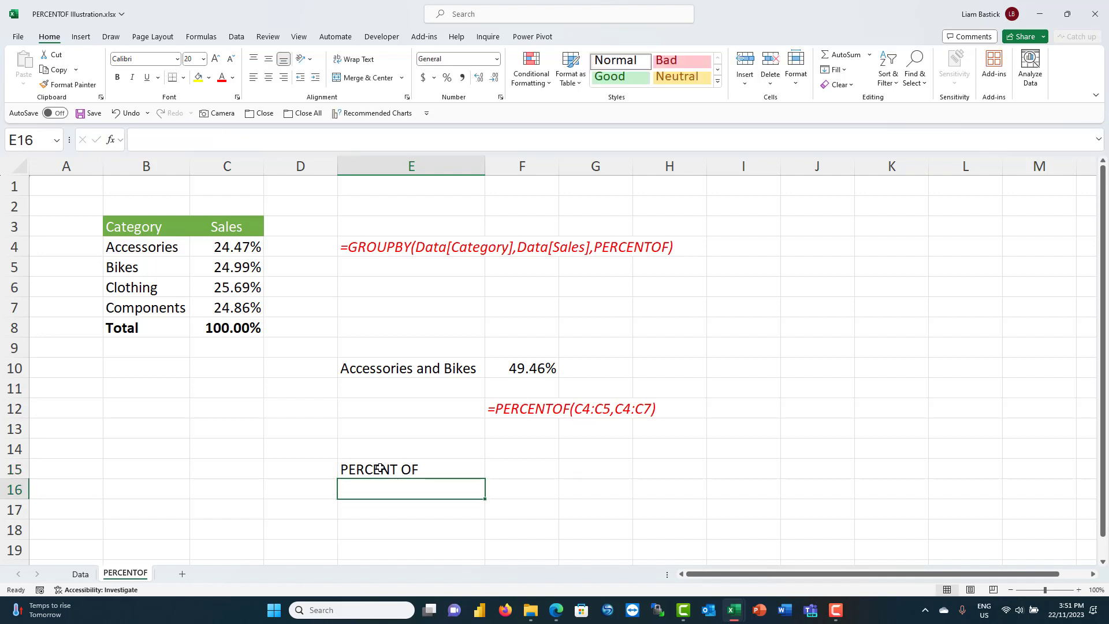
pyautogui.click(441, 474)
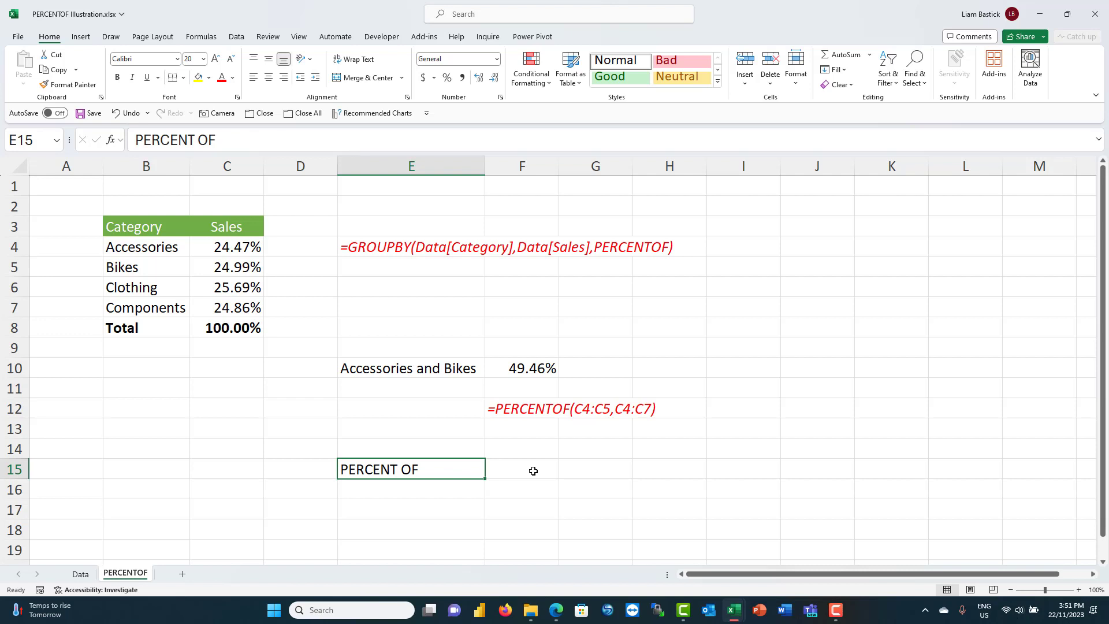
pyautogui.press('Delete')
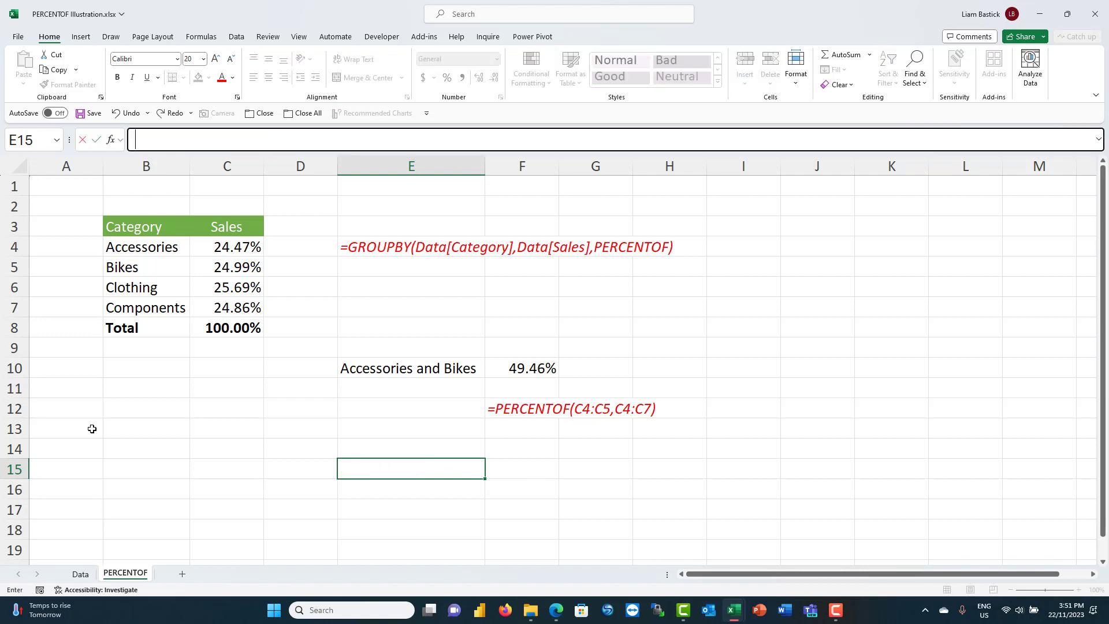
# Step: Start a GROUPBY formula in cell B15 with the Data sheet's Category column, Data[Category], as the row fields
pyautogui.click(127, 471)
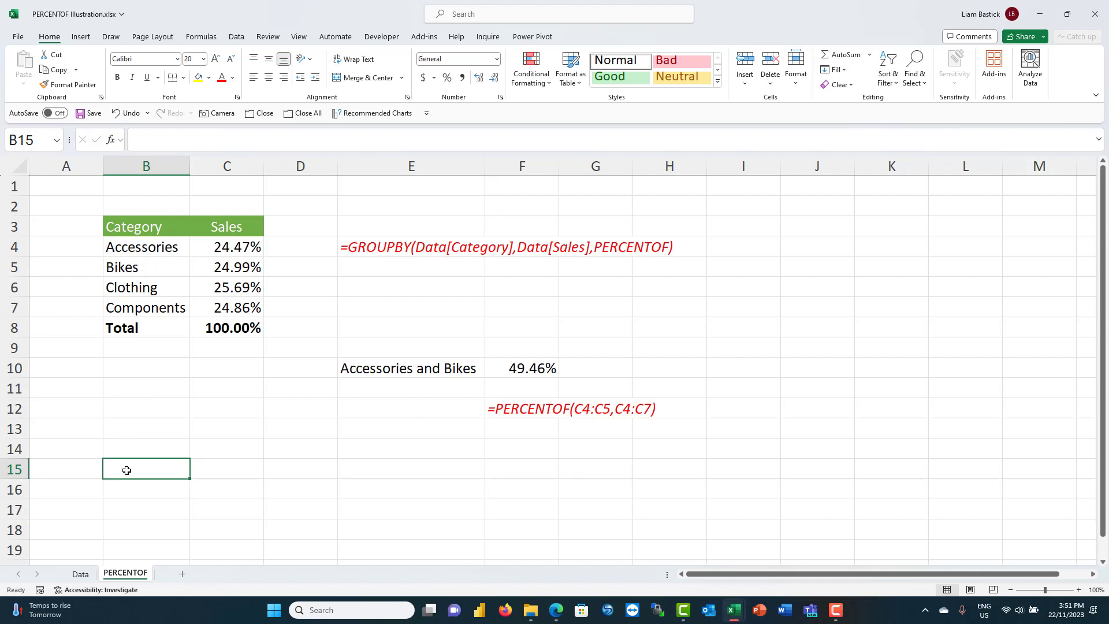
pyautogui.write('=grou')
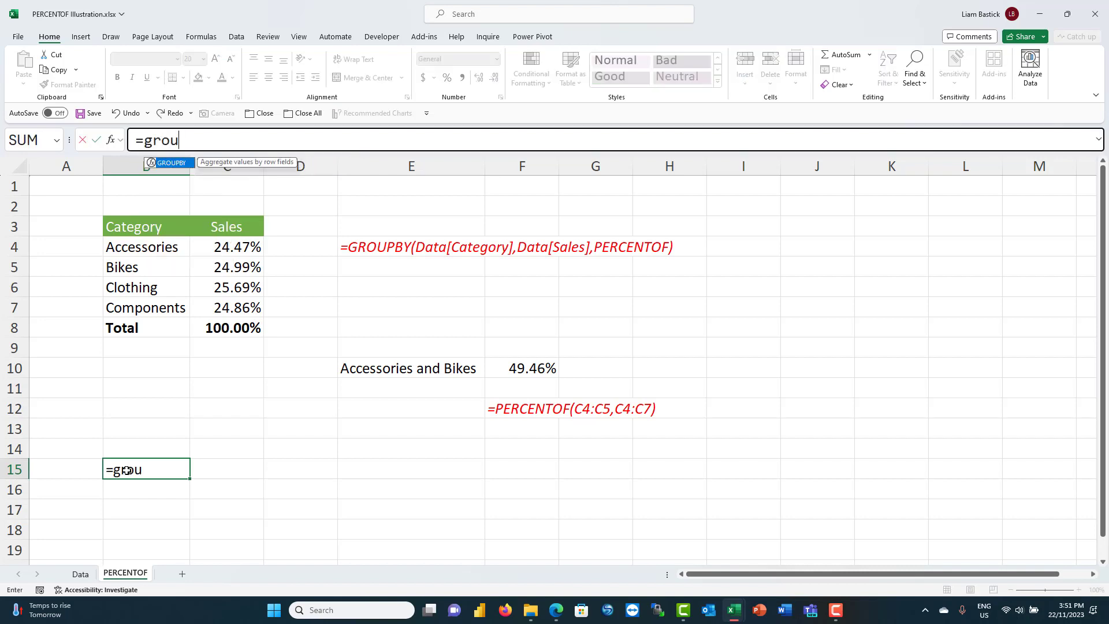
pyautogui.write('pby')
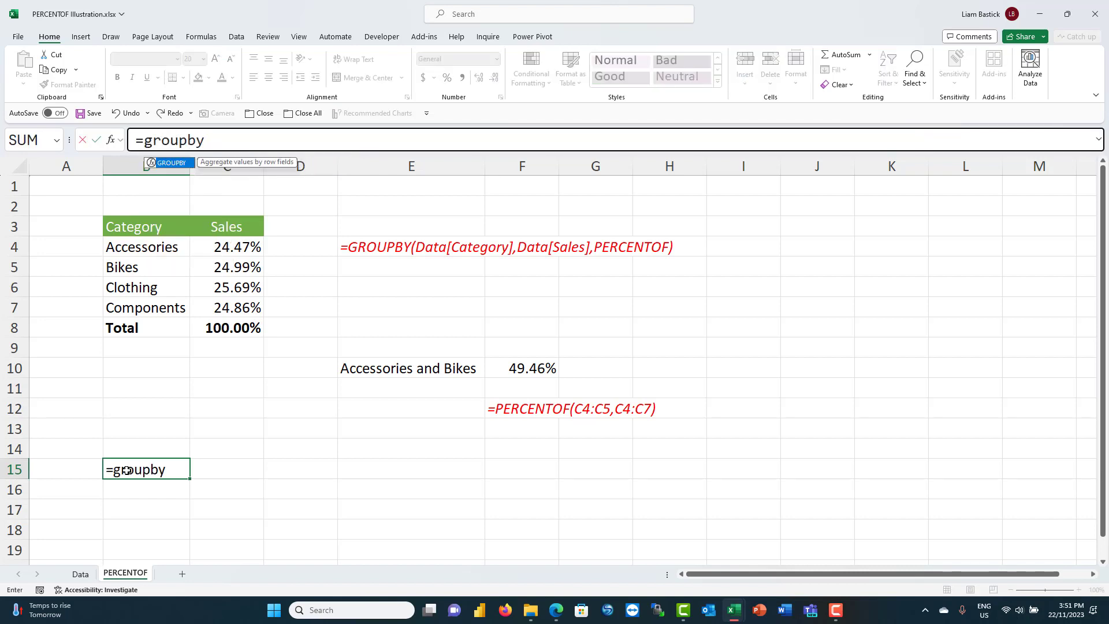
pyautogui.press('Tab')
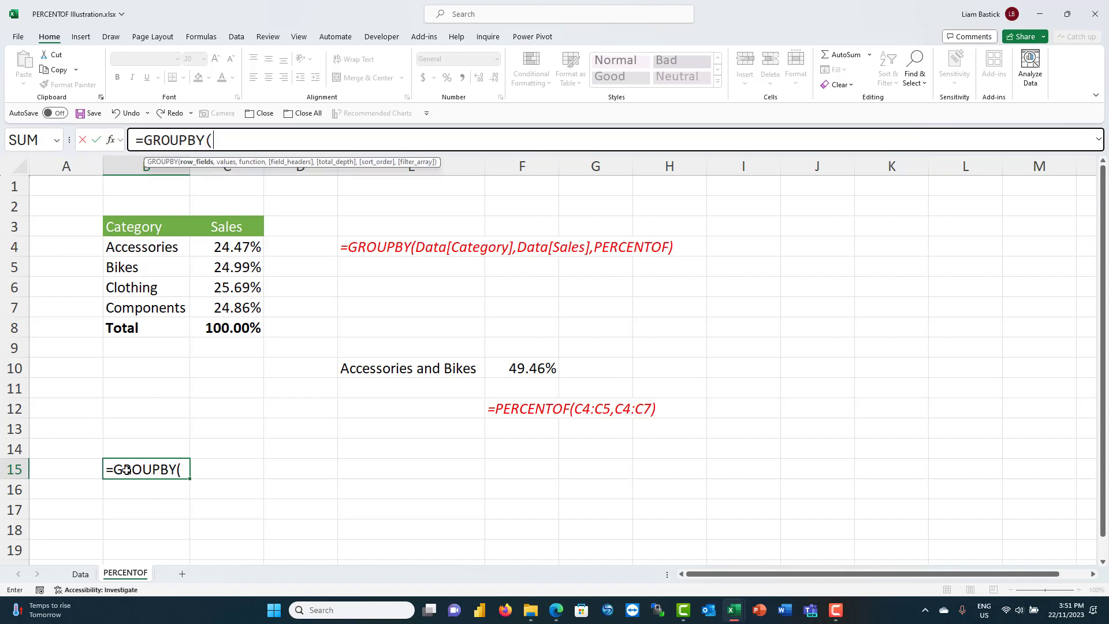
pyautogui.click(82, 574)
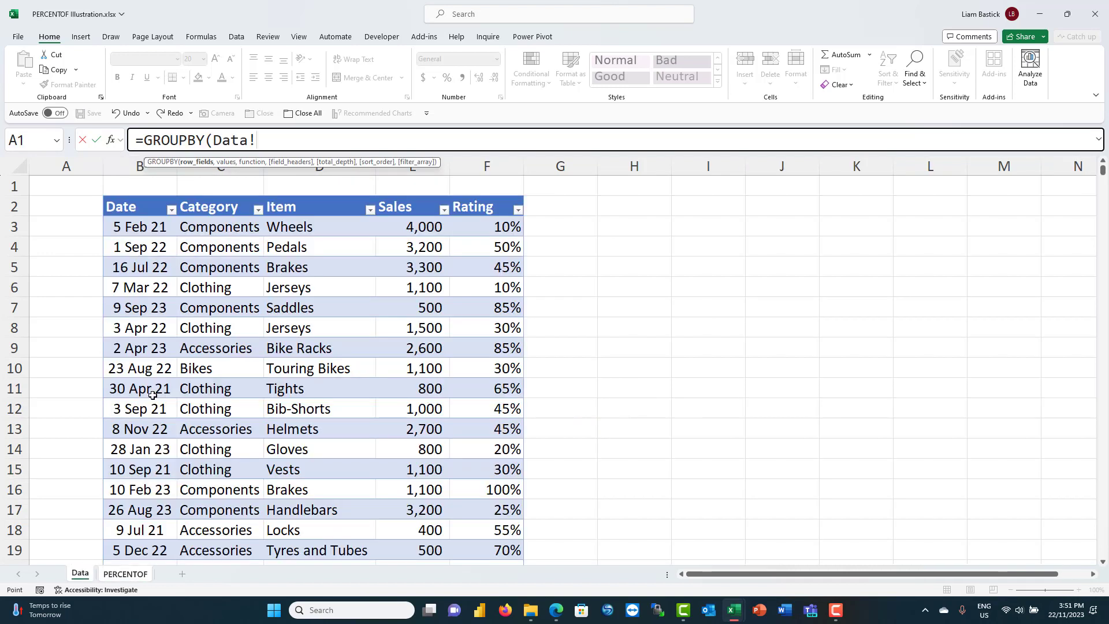
pyautogui.click(225, 231)
pyautogui.hotkey('ctrl', 'shift', 'Down')
pyautogui.write(',')
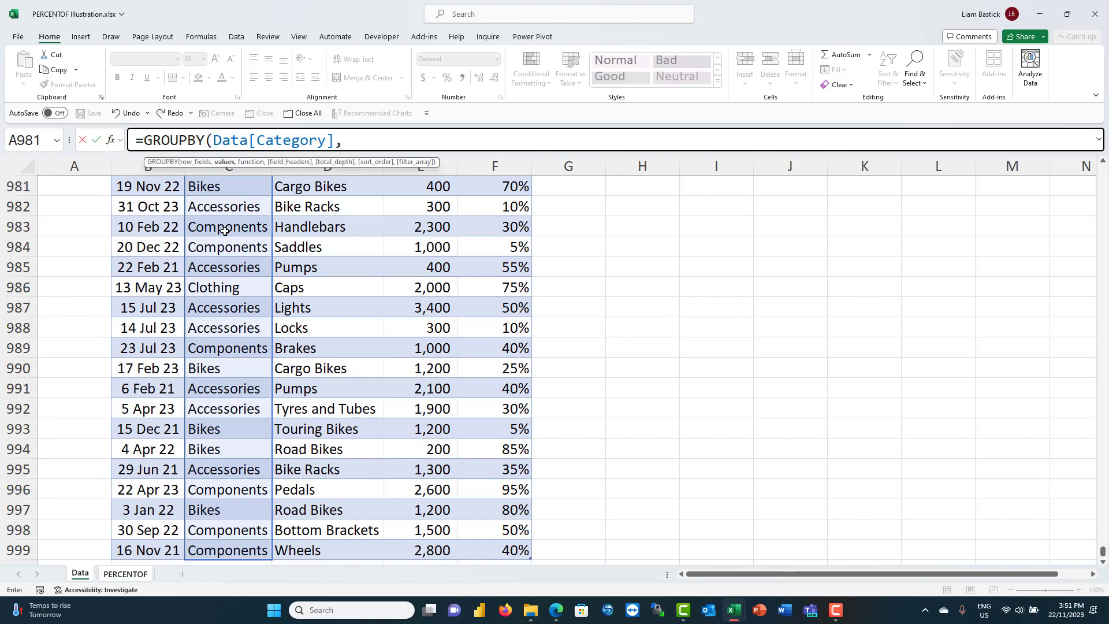
# Step: Add the Sales column, Data[Sales], as the values argument of the B15 GROUPBY formula
pyautogui.moveTo(1103, 555); pyautogui.dragTo(1091, 173)
pyautogui.click(422, 226)
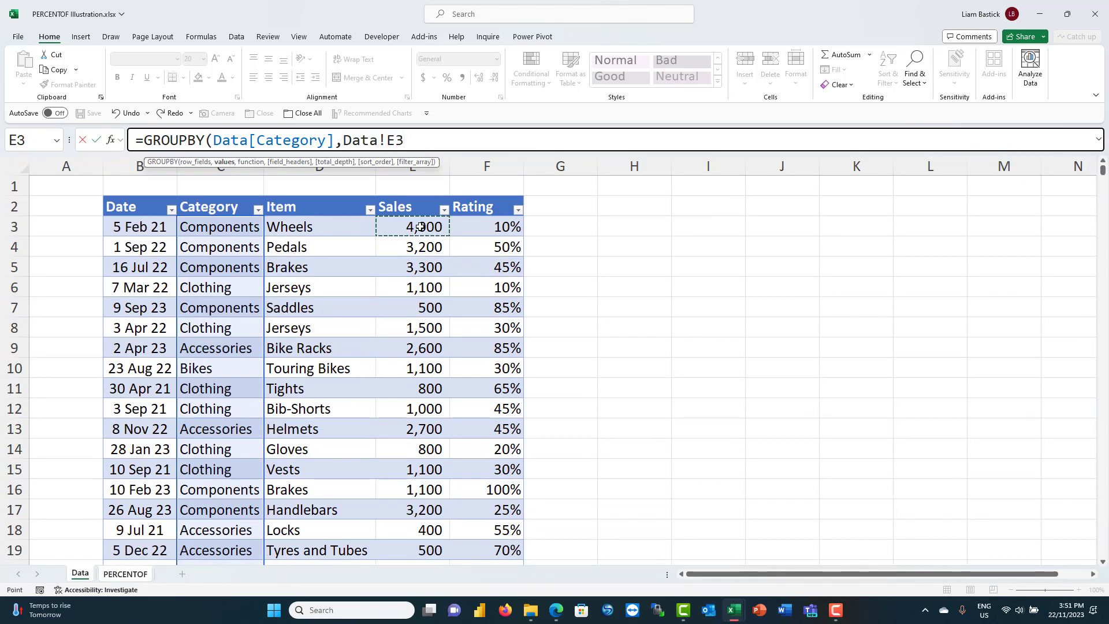
pyautogui.hotkey('ctrl', 'shift', 'Down')
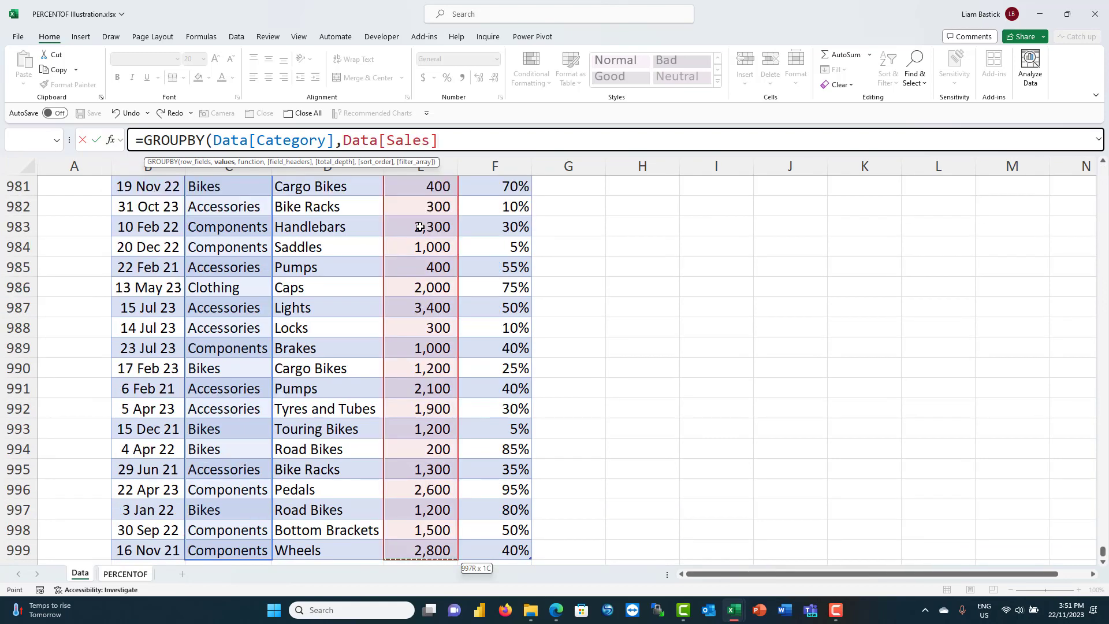
pyautogui.write(',')
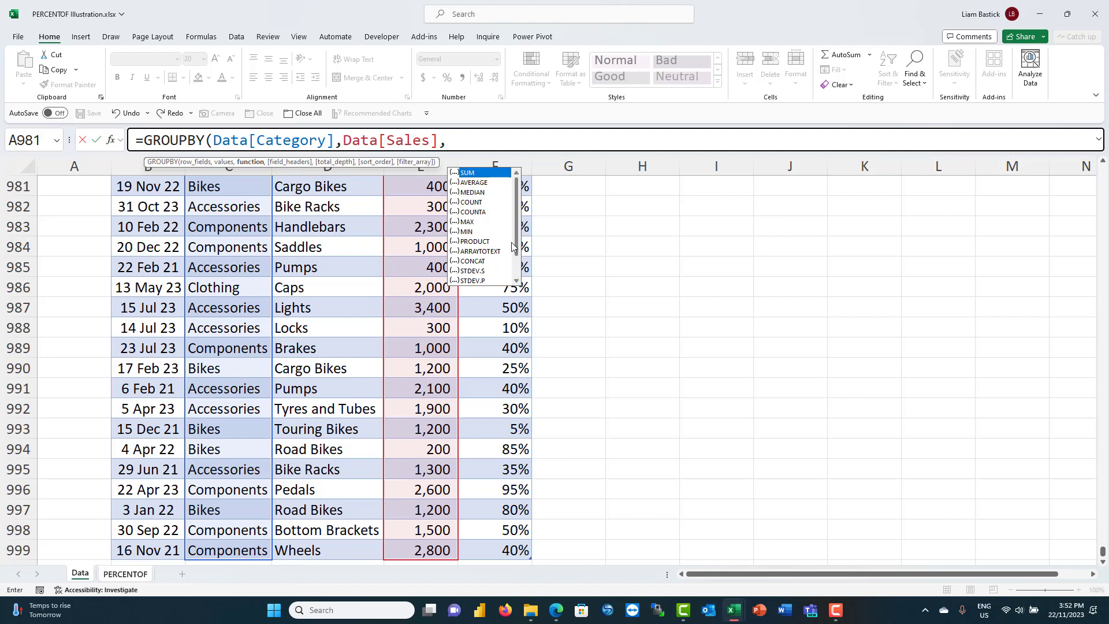
# Step: Try PERCENTOF as the function argument of the B15 GROUPBY formula, close the bracket and discard the entry
pyautogui.press('Escape')
pyautogui.write('PEREN')
pyautogui.write('T')
pyautogui.press('BackSpace')
pyautogui.press('BackSpace')
pyautogui.press('BackSpace')
pyautogui.press('BackSpace')
pyautogui.write('REC')
pyautogui.press('BackSpace')
pyautogui.press('BackSpace')
pyautogui.write('CEN')
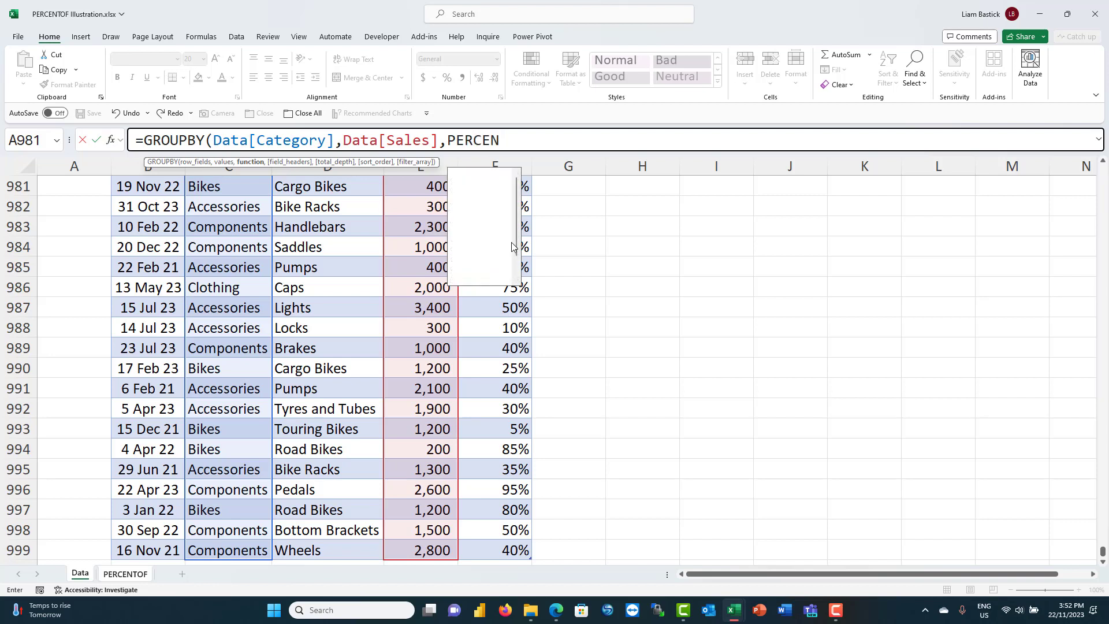
pyautogui.write('T OF')
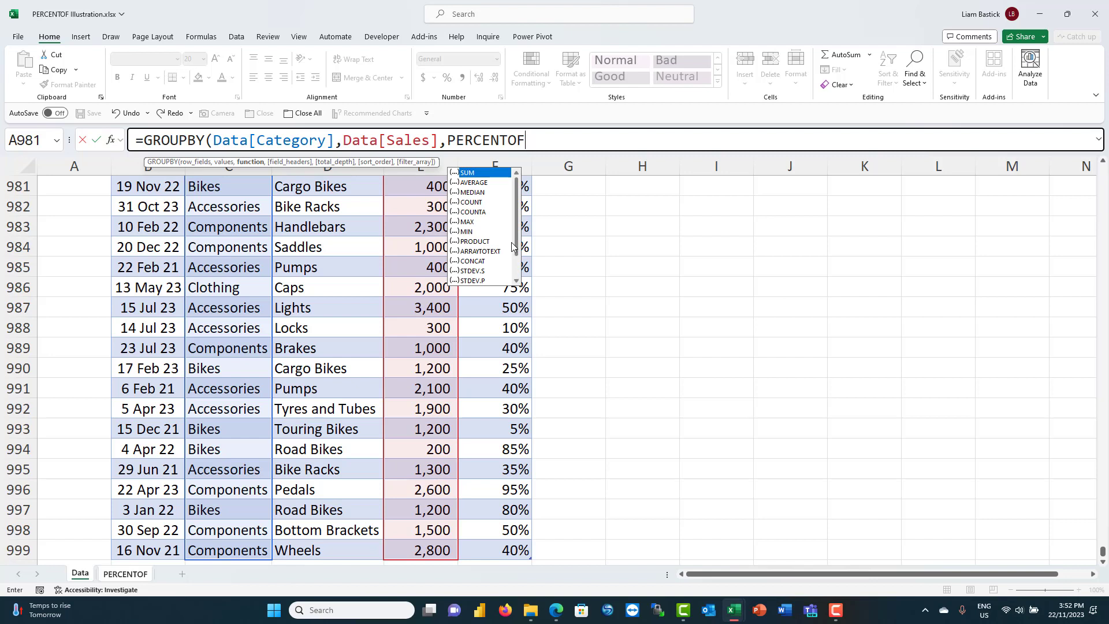
pyautogui.write(')')
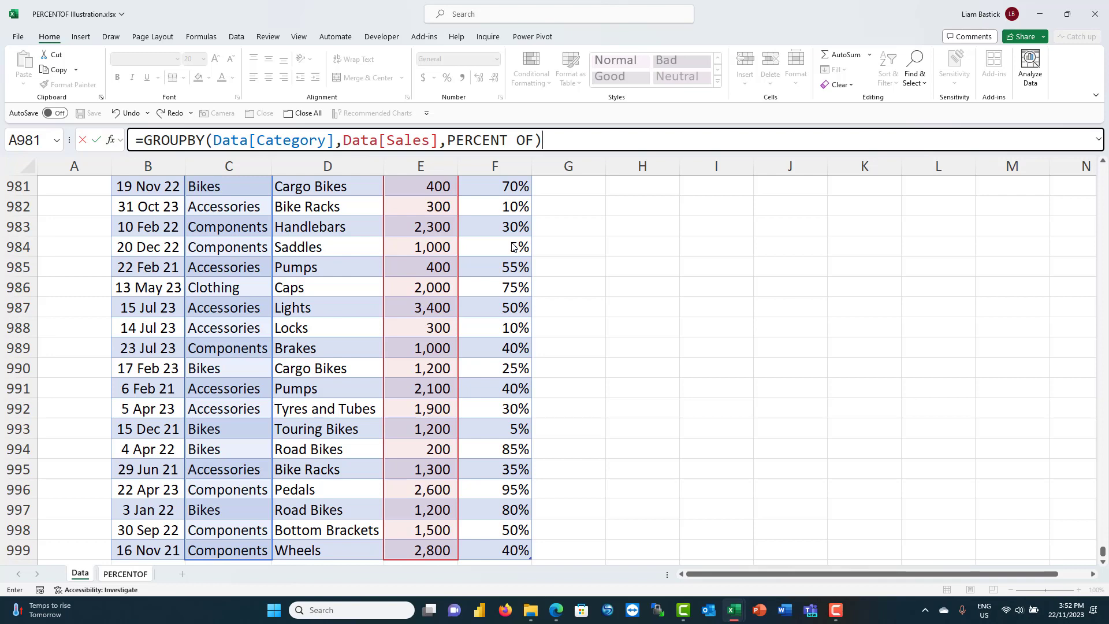
pyautogui.press('Escape')
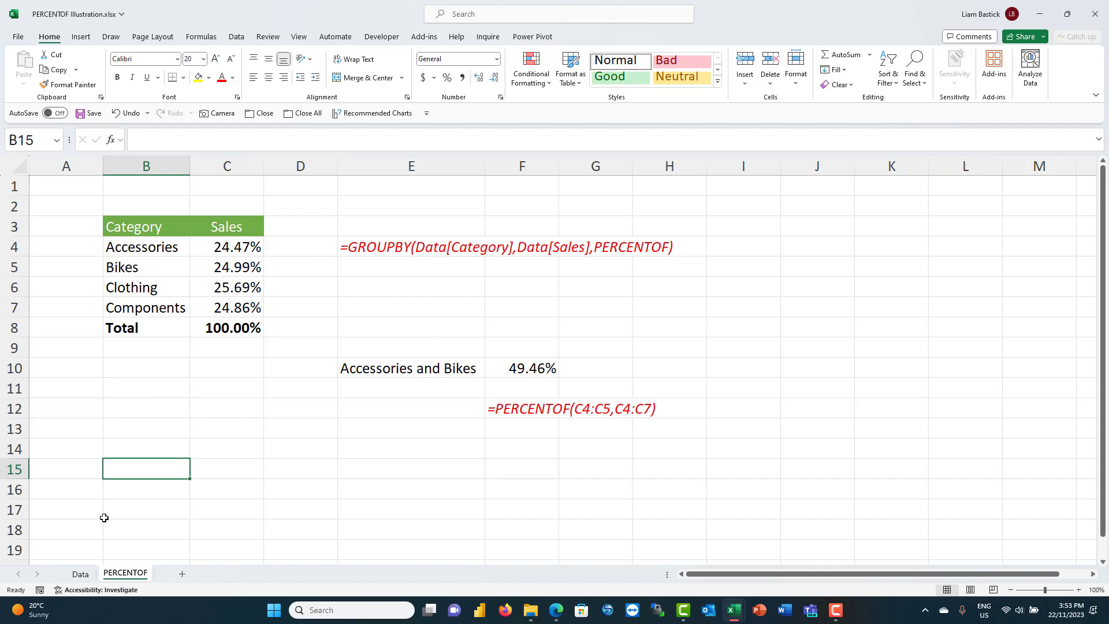
# Step: Return to cell A1 on the Data sheet and go back to the PERCENTOF sheet
pyautogui.click(80, 574)
pyautogui.scroll(7, 278, 260)
pyautogui.scroll(5, 278, 260)
pyautogui.hotkey('ctrl', 'Home')
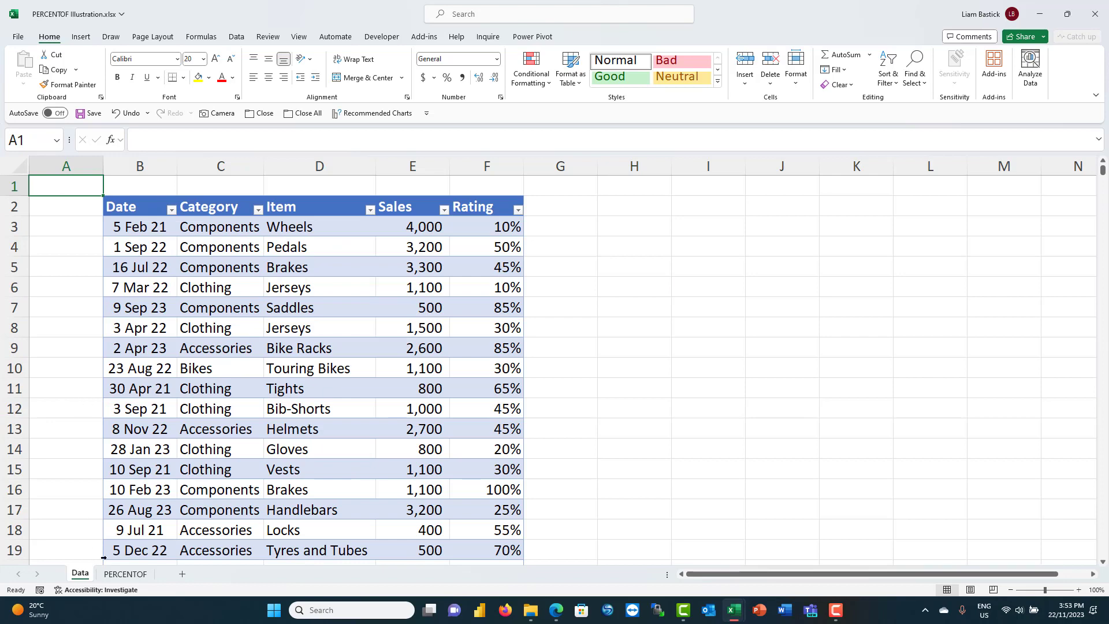
pyautogui.click(122, 576)
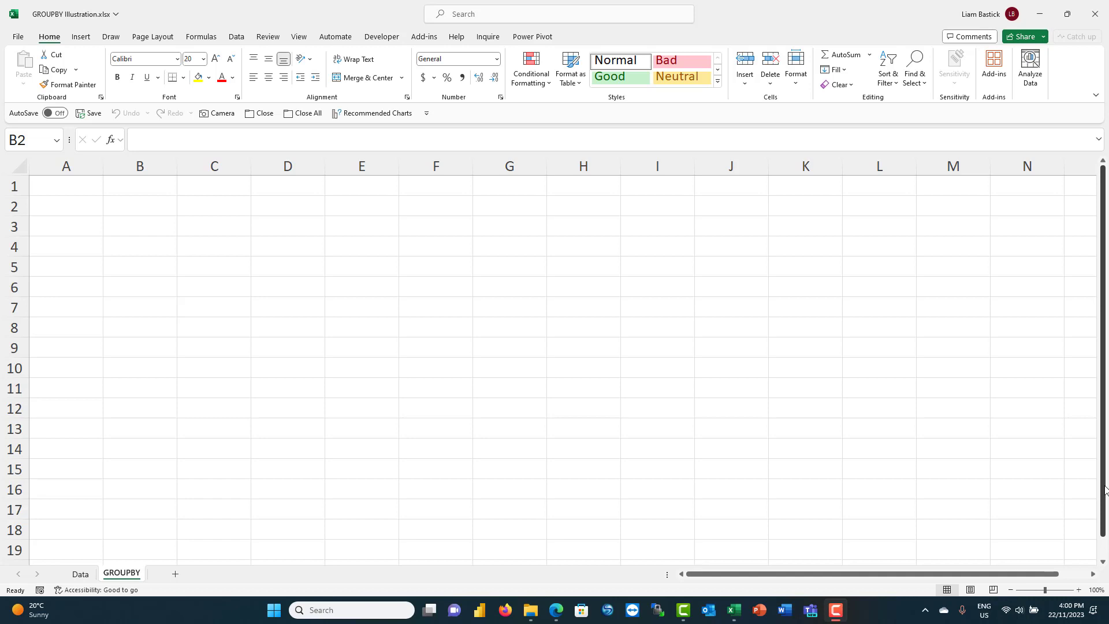
# Step: Start a GROUPBY formula in cell B3 of the GROUPBY sheet with Data[Category] as the row fields
pyautogui.click(142, 231)
pyautogui.click(142, 231)
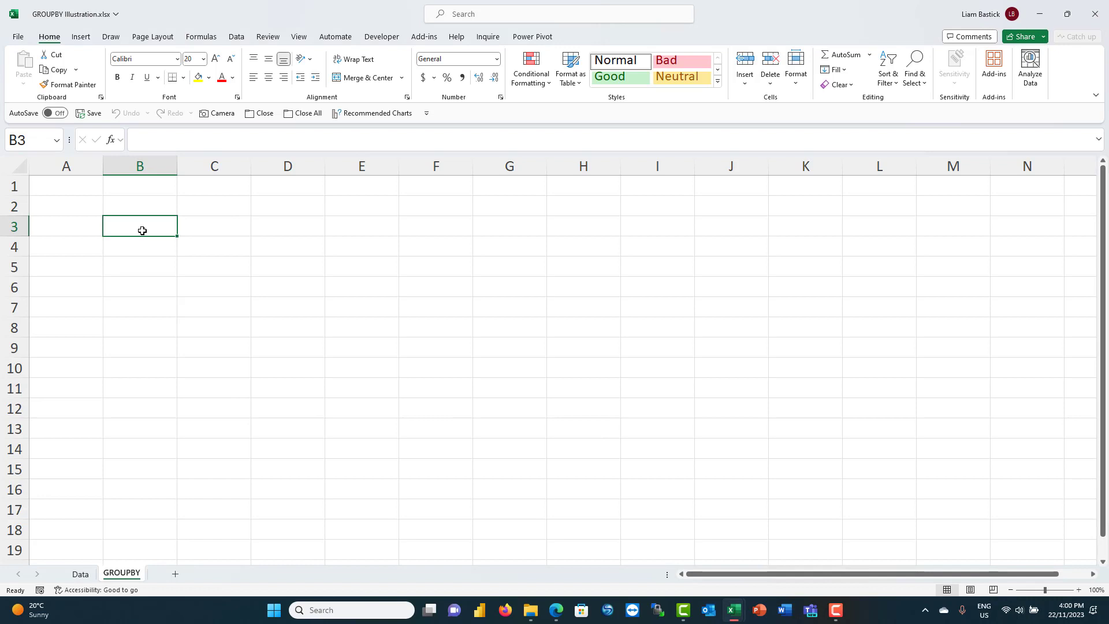
pyautogui.write('=')
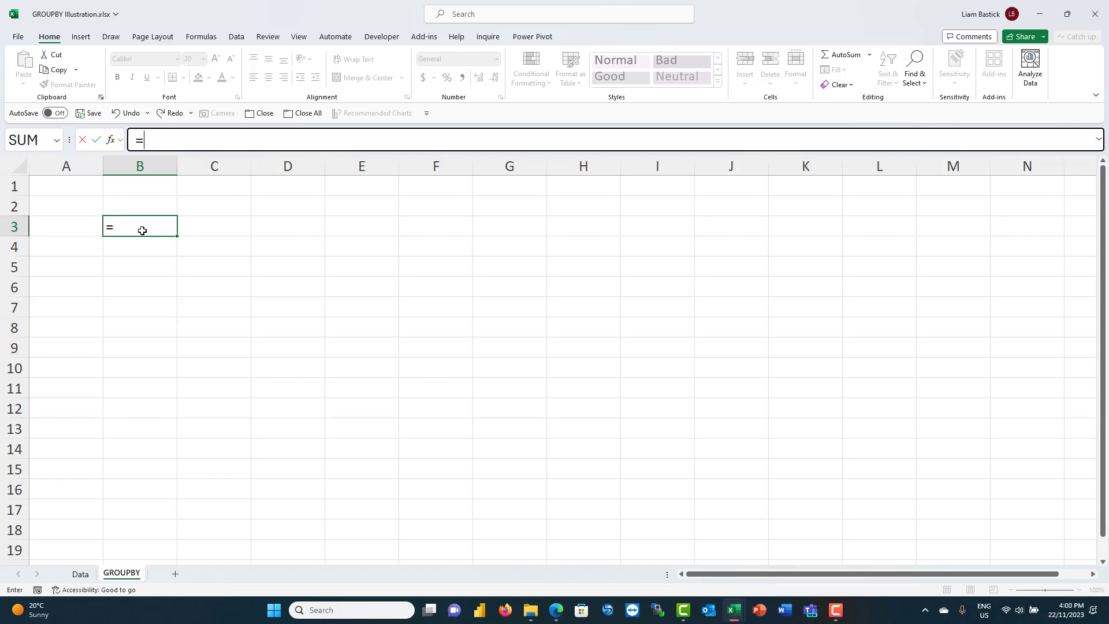
pyautogui.write('gro')
pyautogui.press('Tab')
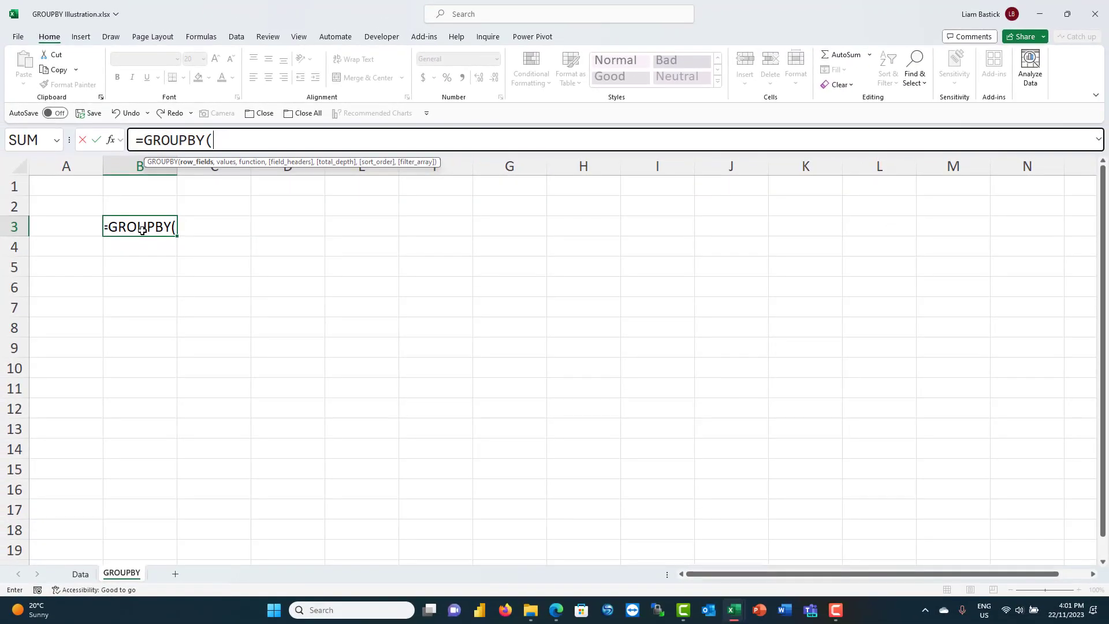
pyautogui.click(80, 573)
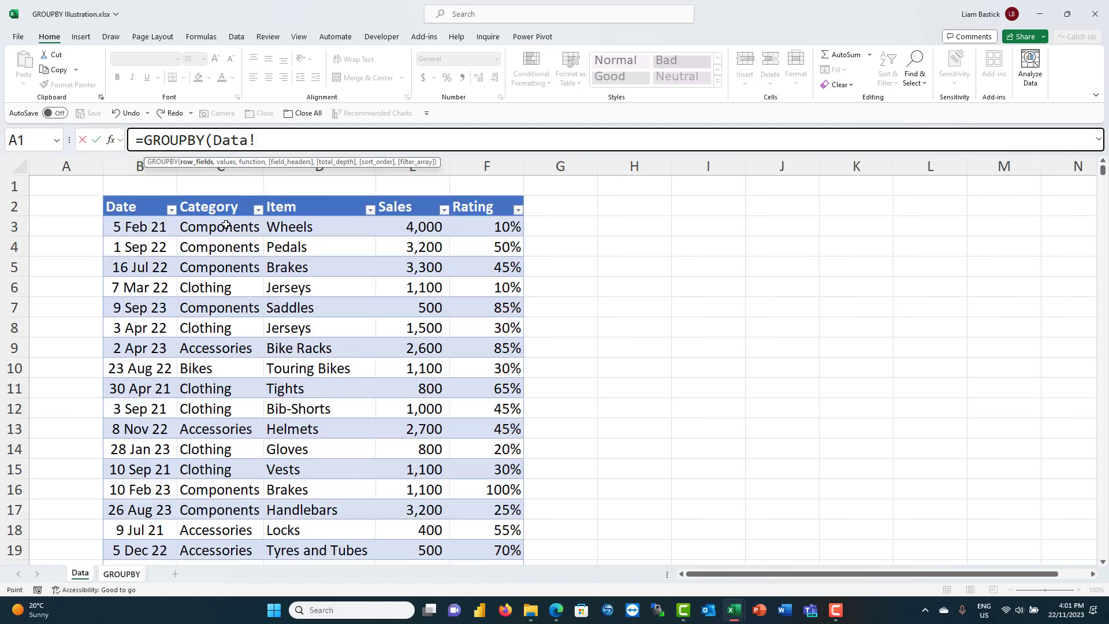
pyautogui.click(226, 225)
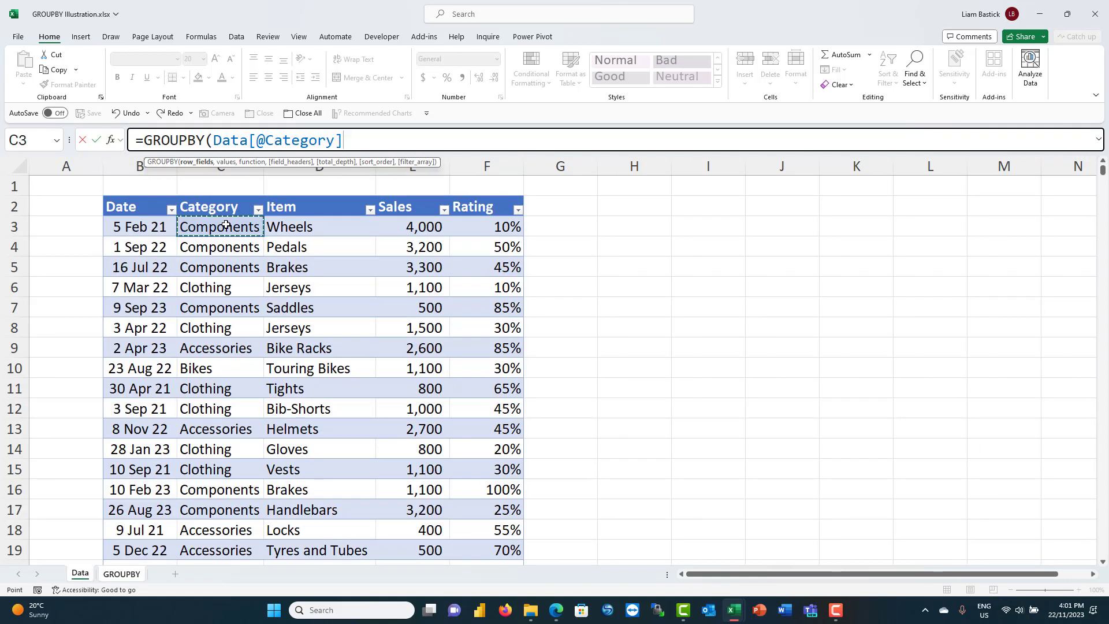
pyautogui.hotkey('ctrl', 'shift', 'Down')
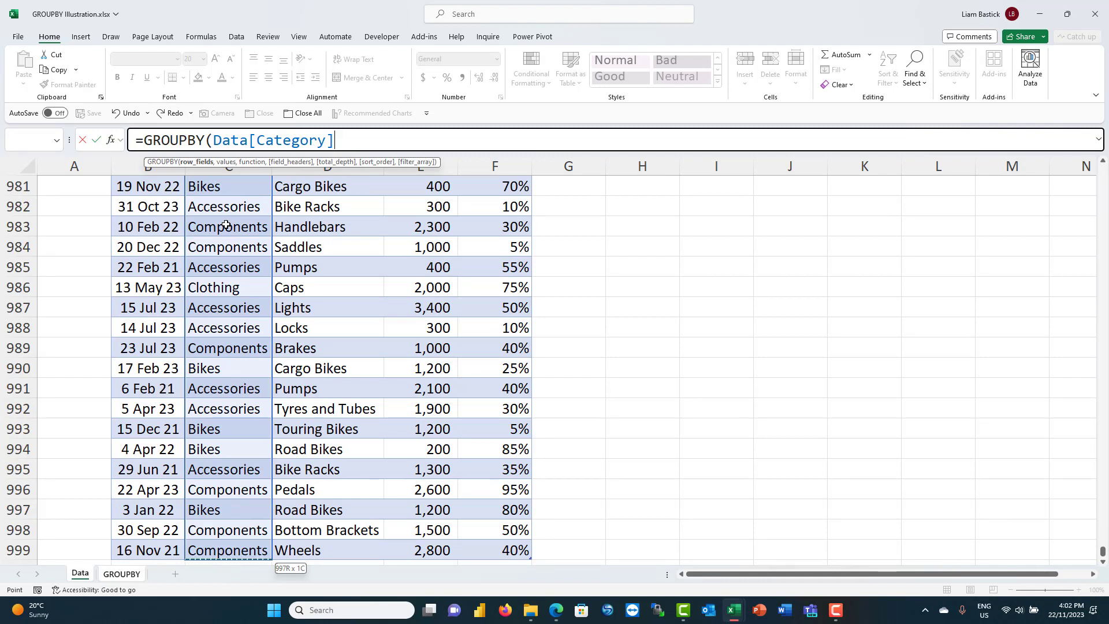
pyautogui.scroll(-3, 228, 225)
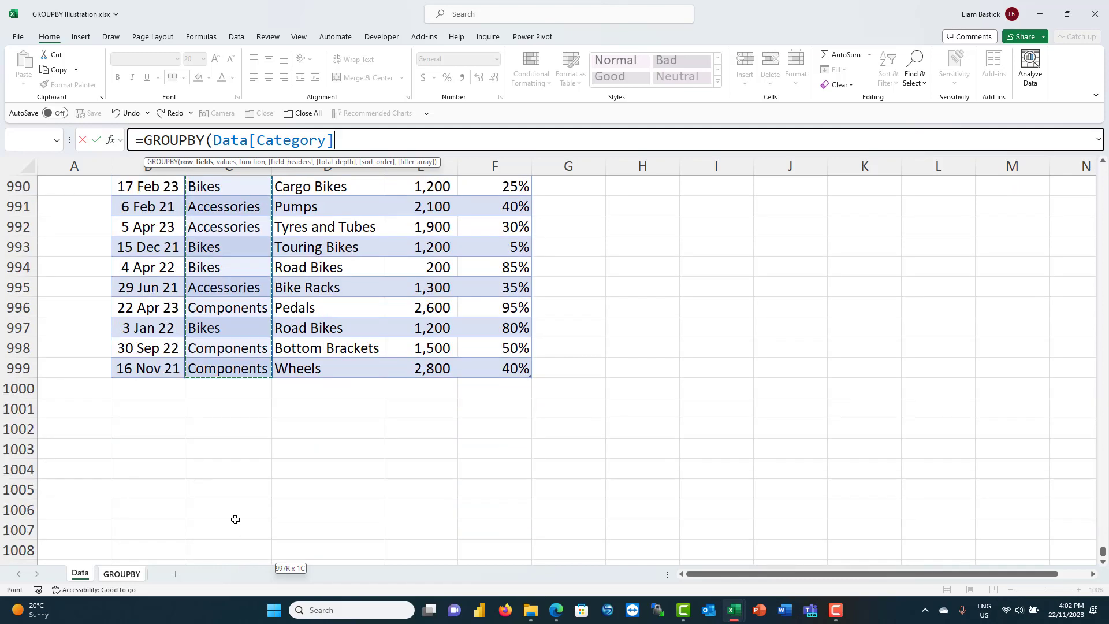
pyautogui.scroll(2, 283, 413)
pyautogui.write(',')
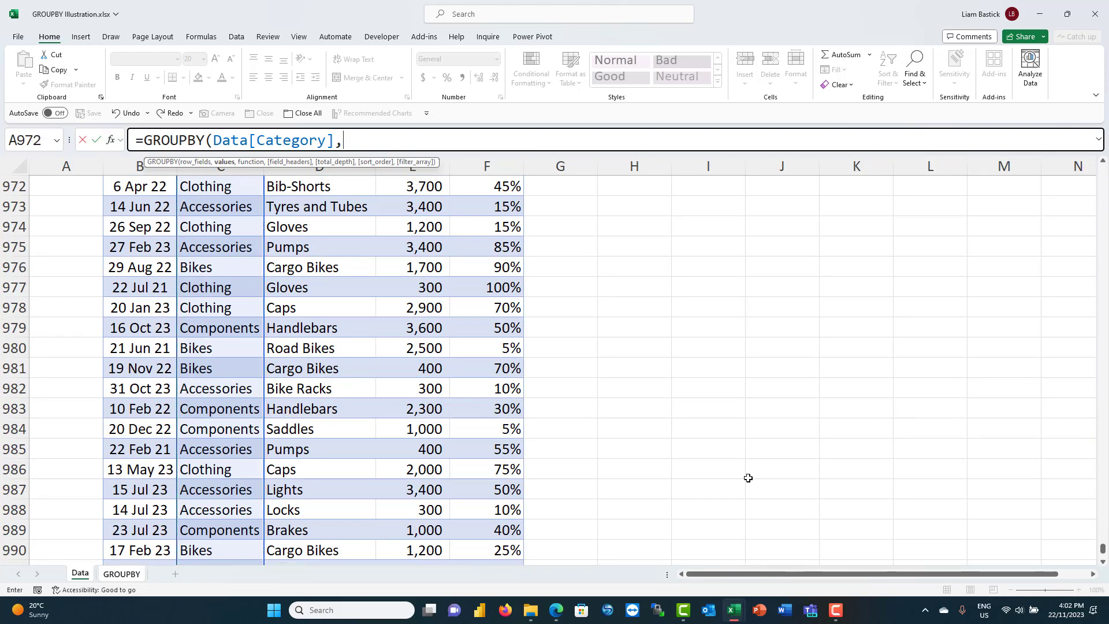
# Step: Add the Data sheet's Sales column, Data[Sales], as the values argument of the B3 GROUPBY formula
pyautogui.moveTo(1104, 549); pyautogui.dragTo(1102, 166)
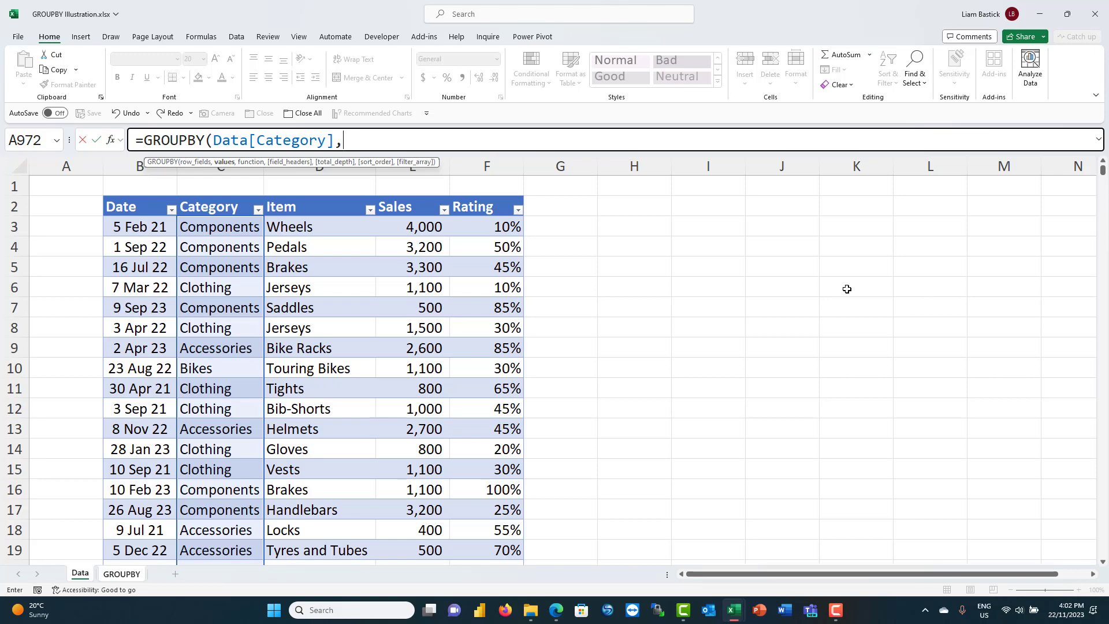
pyautogui.click(400, 224)
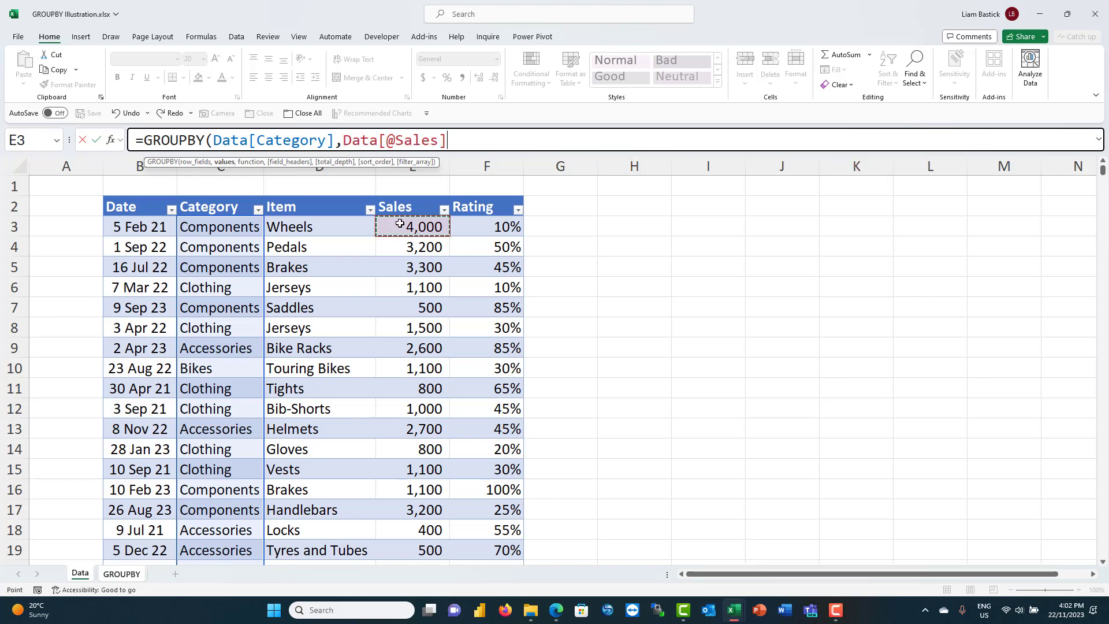
pyautogui.hotkey('ctrl', 'shift', 'Down')
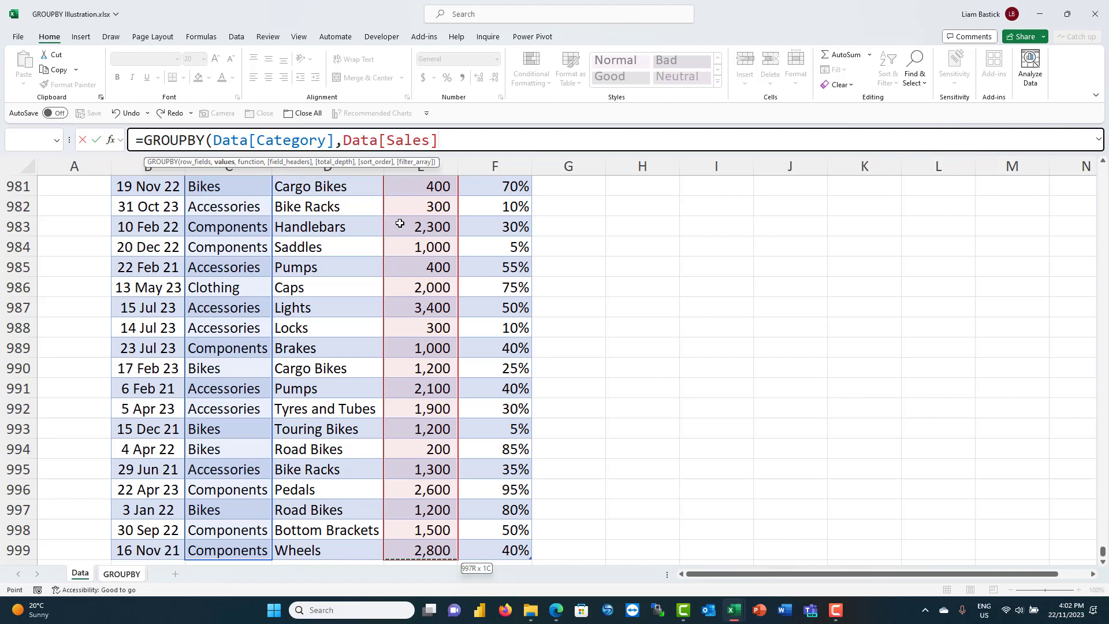
pyautogui.write(',')
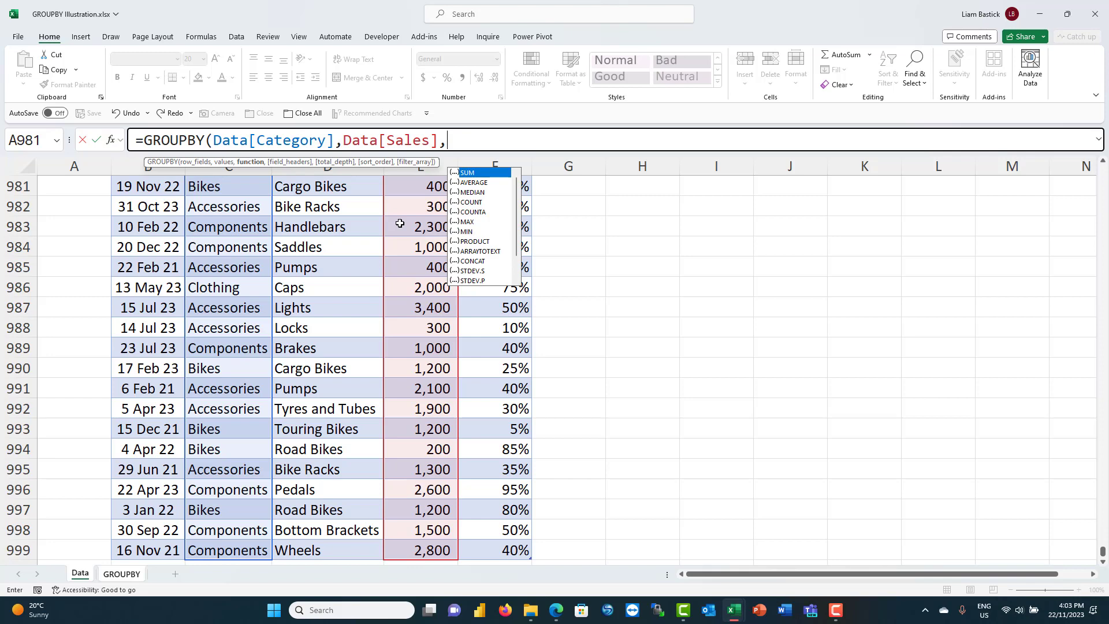
# Step: Complete the B3 formula as =GROUPBY(Data[Category],Data[Sales],SUM) and autofit column B to its contents
pyautogui.doubleClick(479, 172)
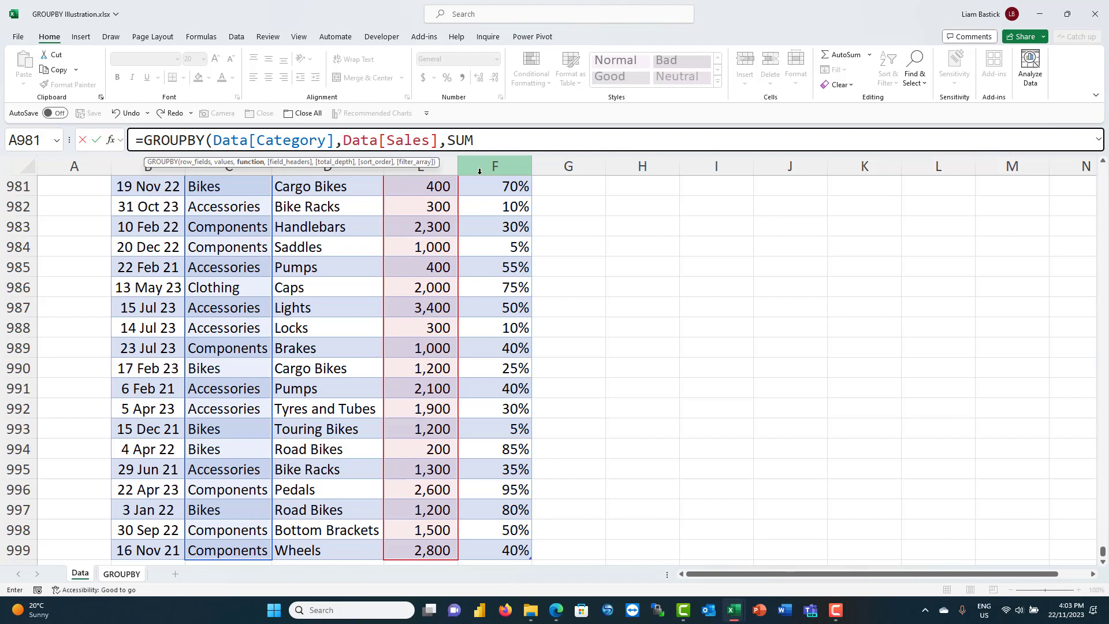
pyautogui.write(')')
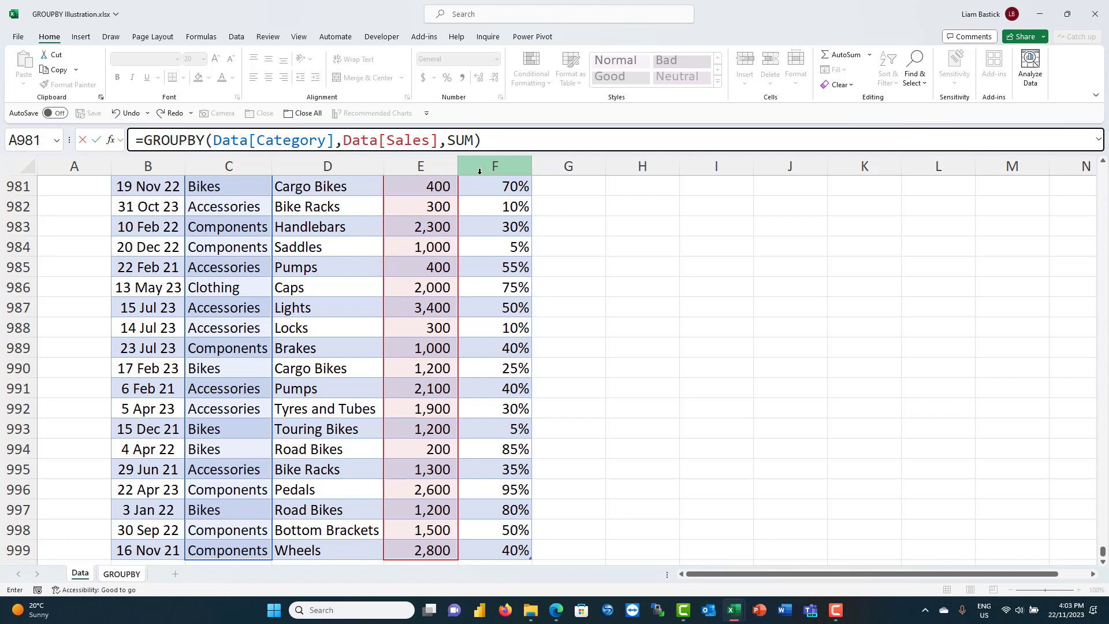
pyautogui.press('Return')
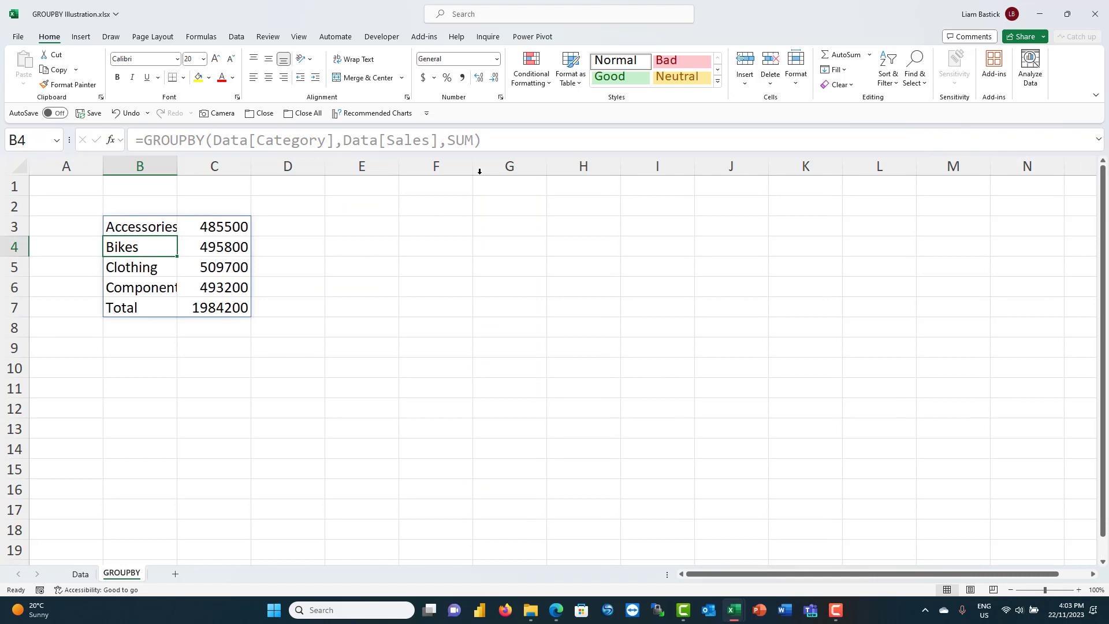
pyautogui.doubleClick(176, 167)
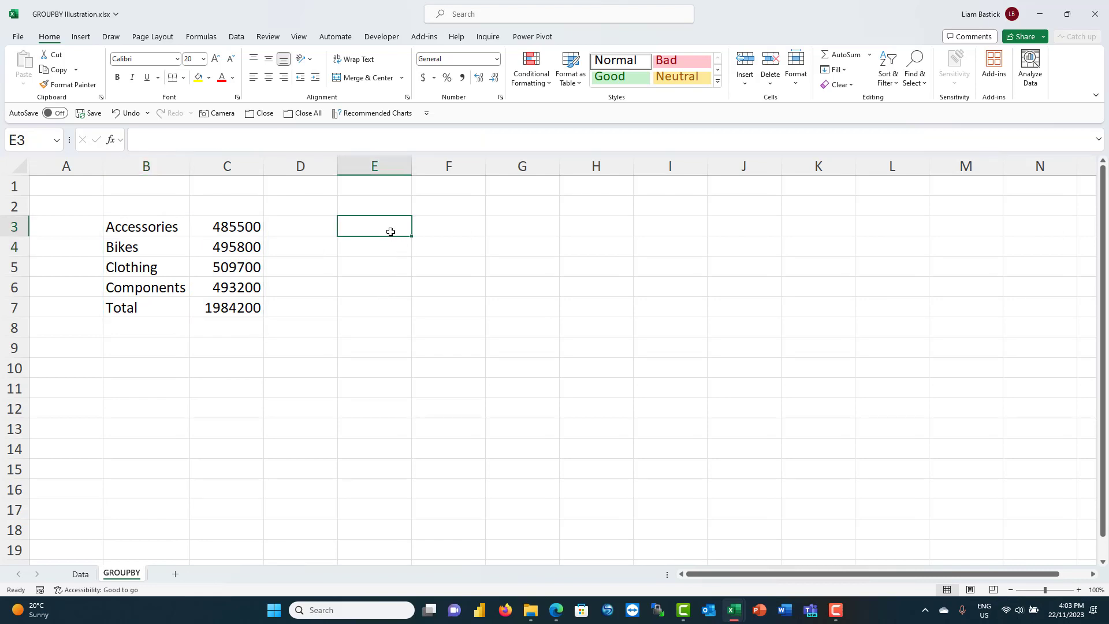
# Step: Start an IFERROR formula in cell H3 of the GROUPBY sheet
pyautogui.click(594, 228)
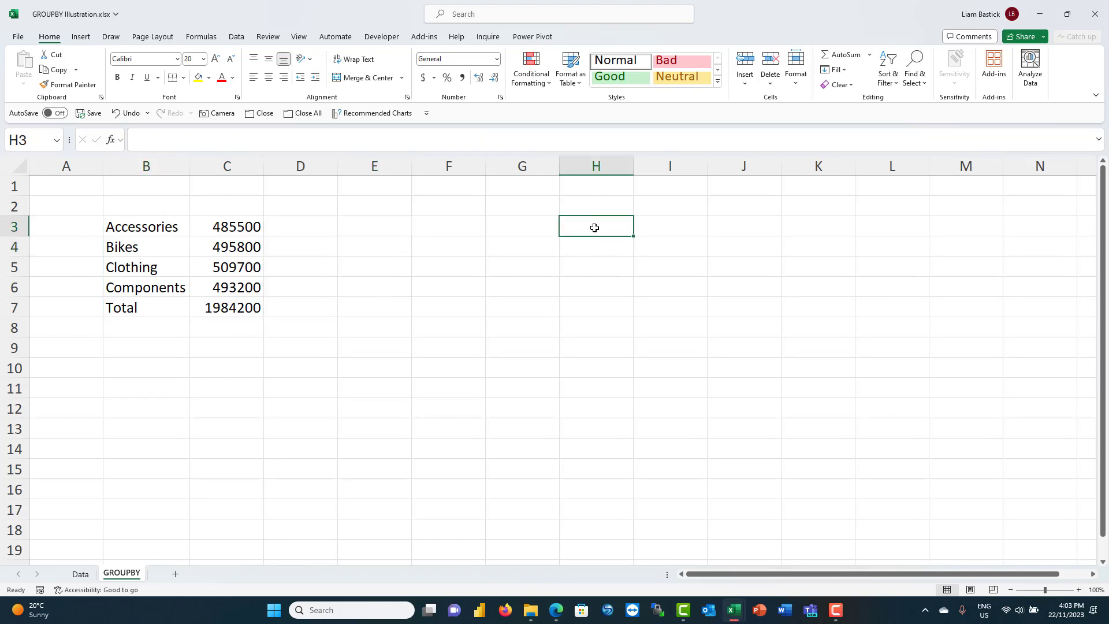
pyautogui.write('=iferr')
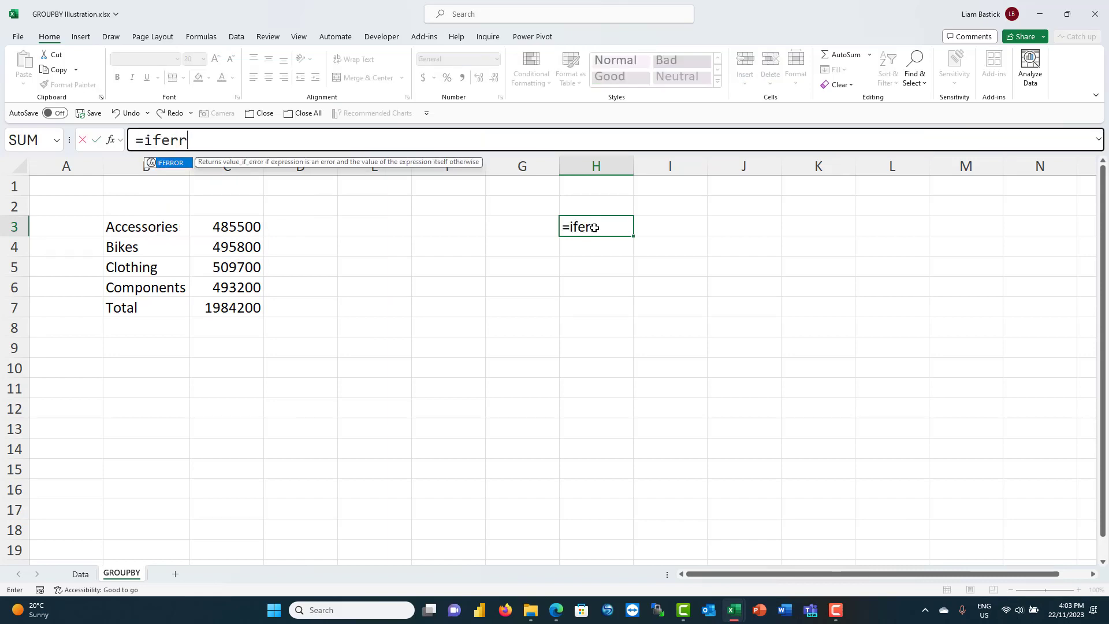
pyautogui.press('Tab')
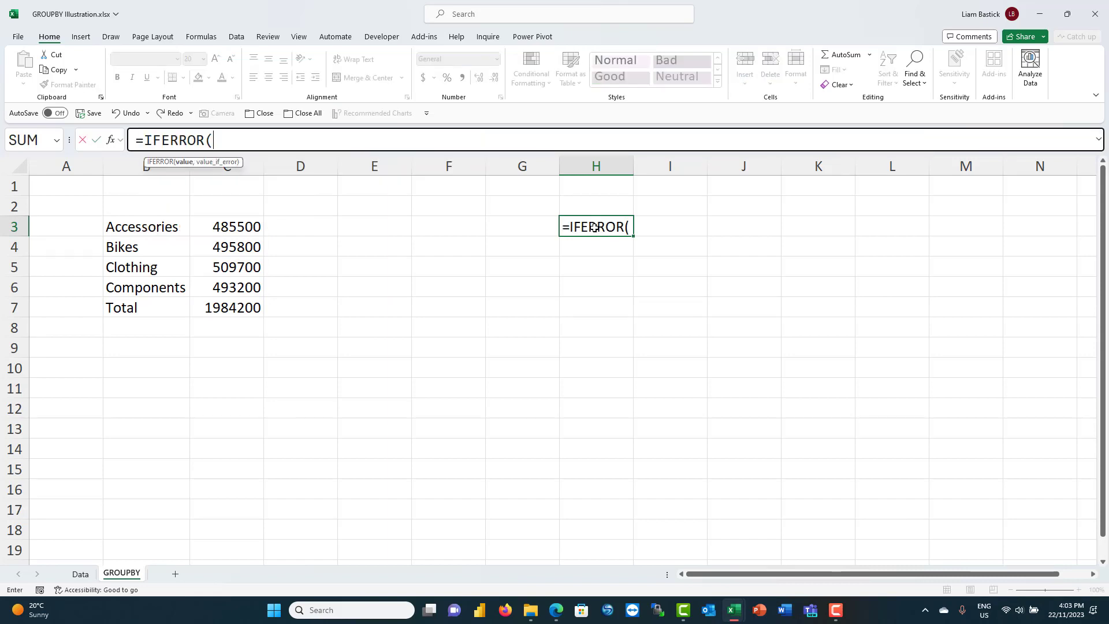
pyautogui.click(153, 223)
pyautogui.write(',form')
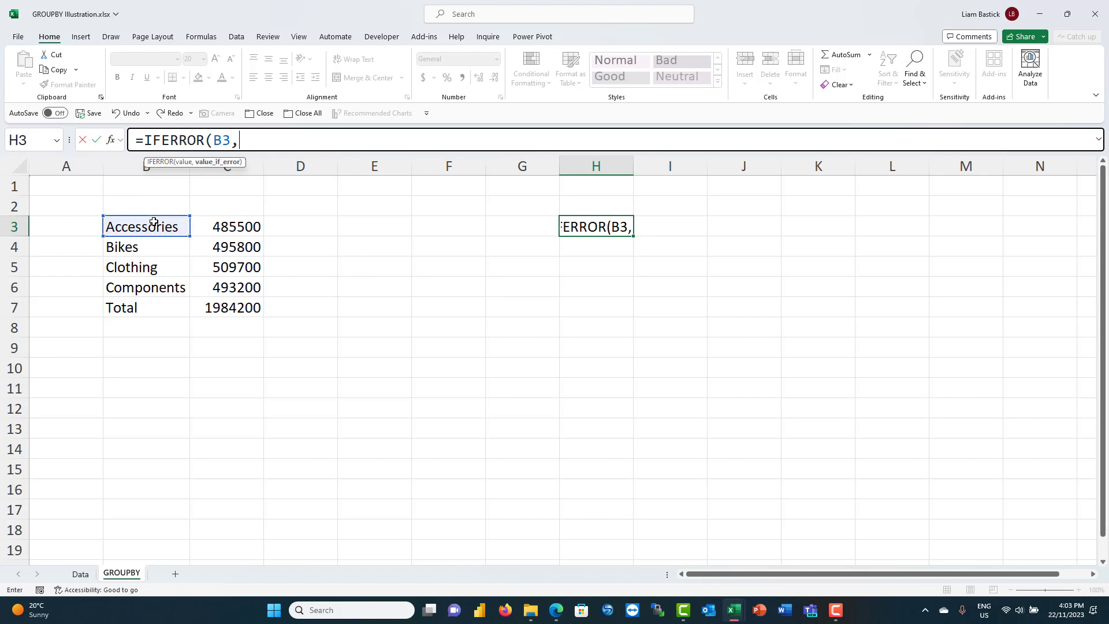
pyautogui.press('BackSpace')
pyautogui.press('BackSpace')
pyautogui.press('BackSpace')
pyautogui.press('BackSpace')
pyautogui.press('BackSpace')
pyautogui.press('BackSpace')
pyautogui.press('BackSpace')
pyautogui.press('BackSpace')
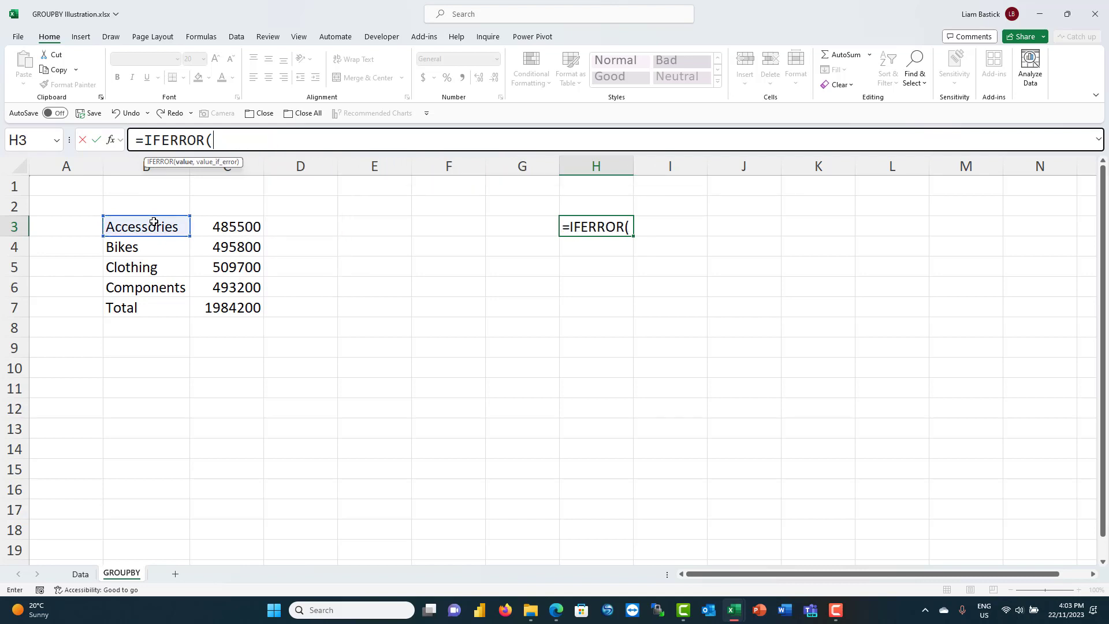
# Step: Complete the H3 formula as =IFERROR(FORMULATEXT(B3),"") to display the formula text of cell B3
pyautogui.write('(for')
pyautogui.press('Tab')
pyautogui.click(153, 222)
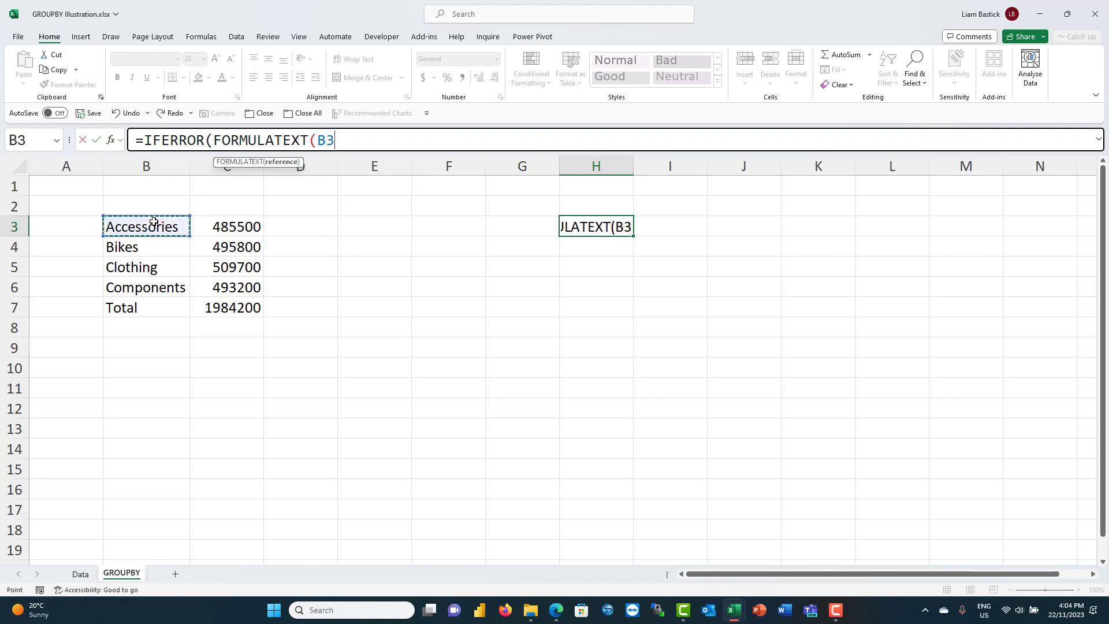
pyautogui.write('),"")')
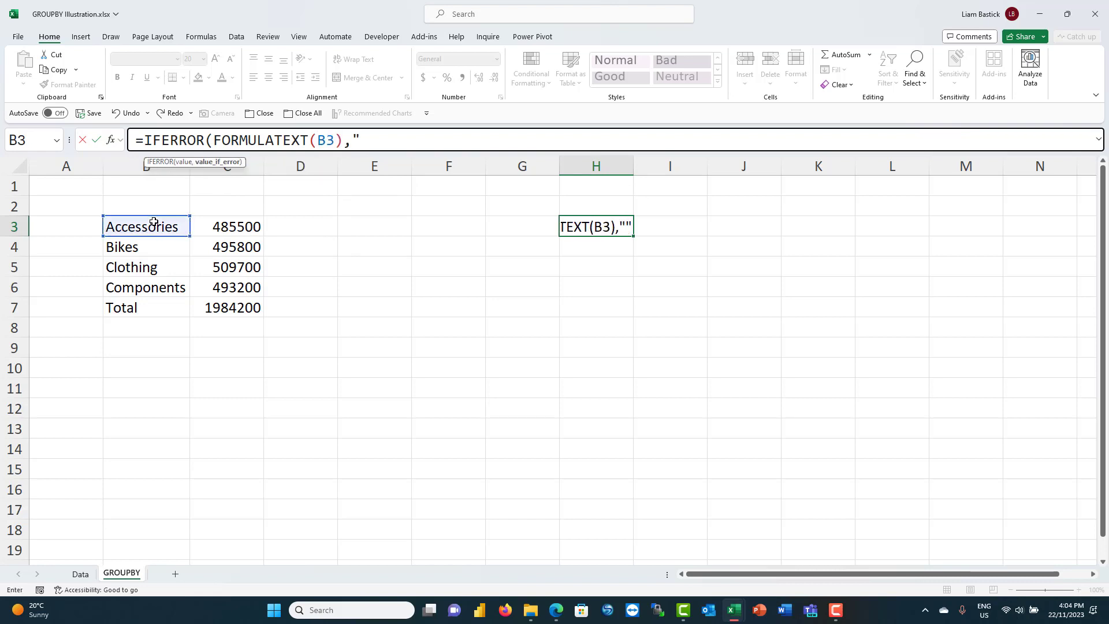
pyautogui.hotkey('ctrl', 'Return')
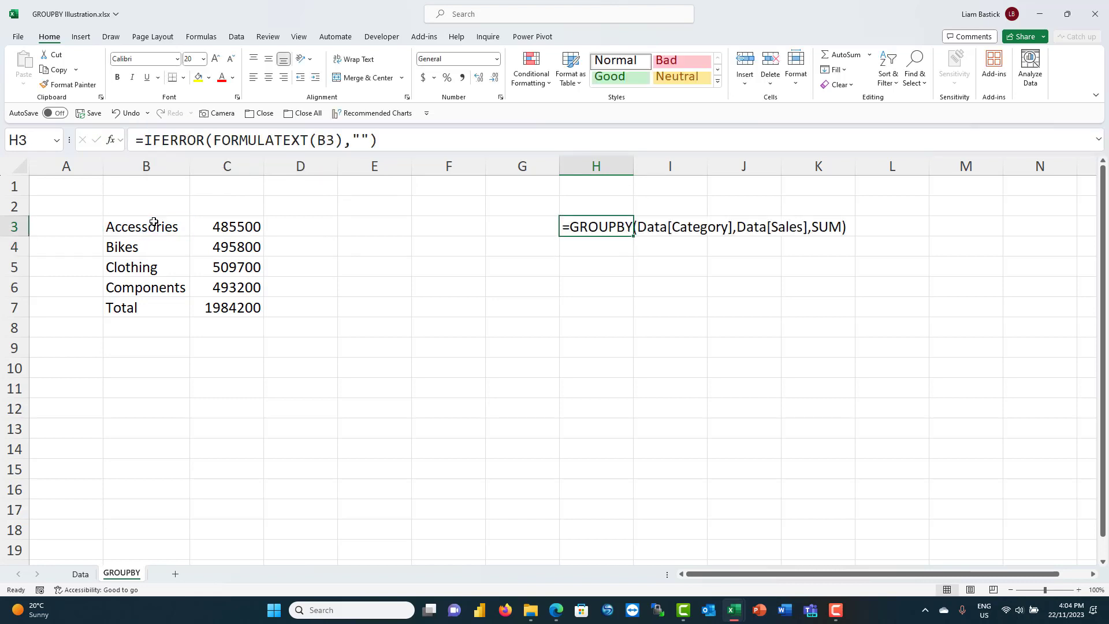
# Step: Format the formula text in cell H3 in red italics
pyautogui.click(222, 80)
pyautogui.click(132, 77)
pyautogui.click(292, 292)
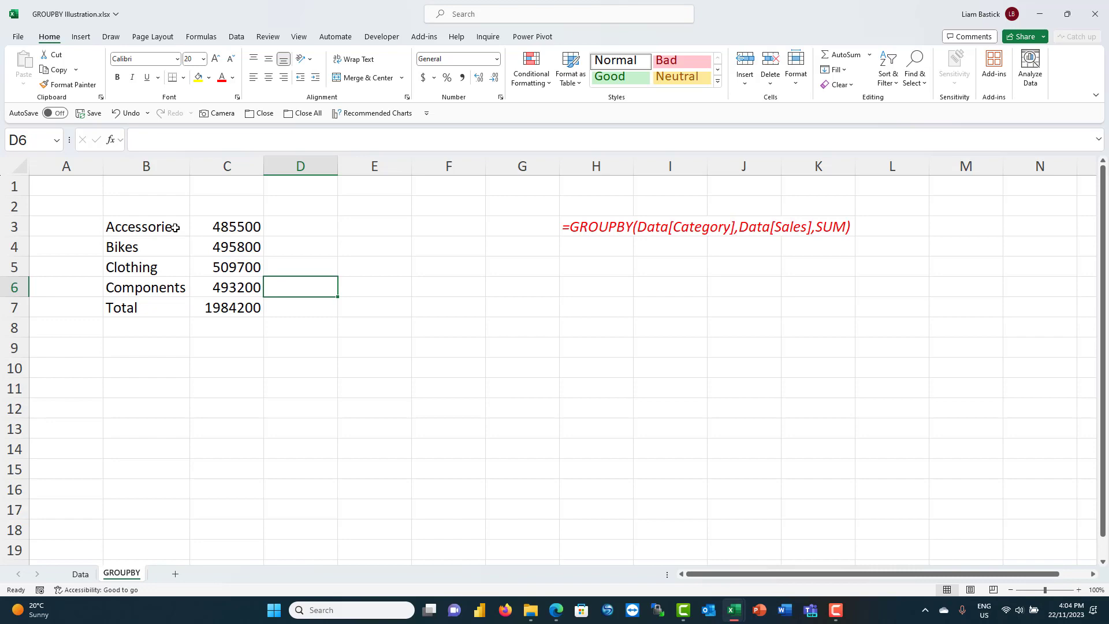
# Step: Add a field_headers argument of 0 (No) after SUM in the B3 GROUPBY formula
pyautogui.click(127, 226)
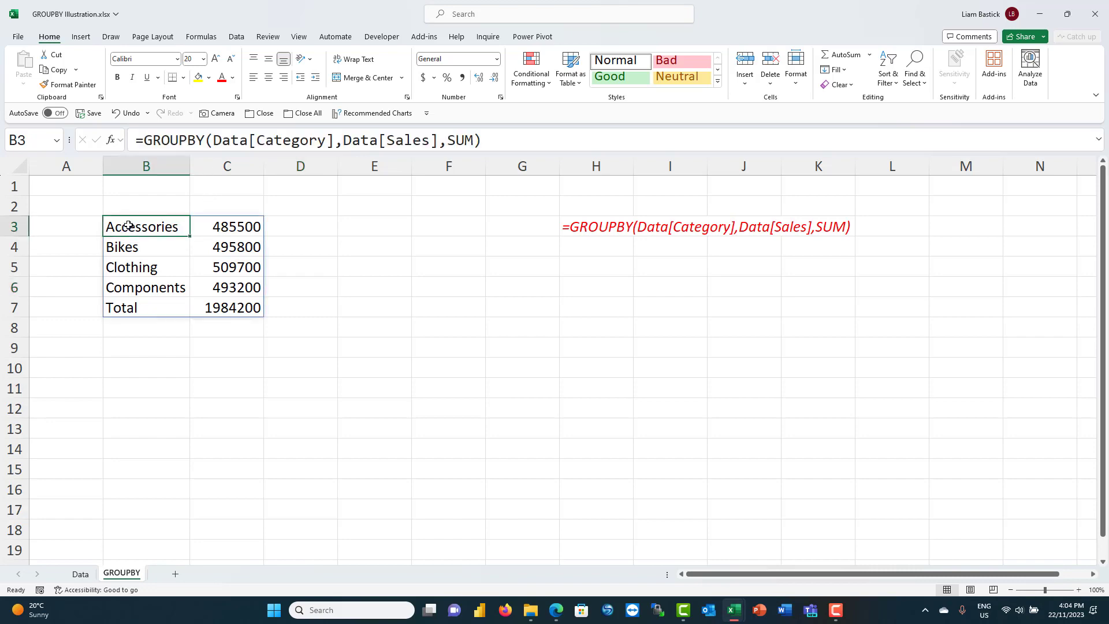
pyautogui.click(473, 139)
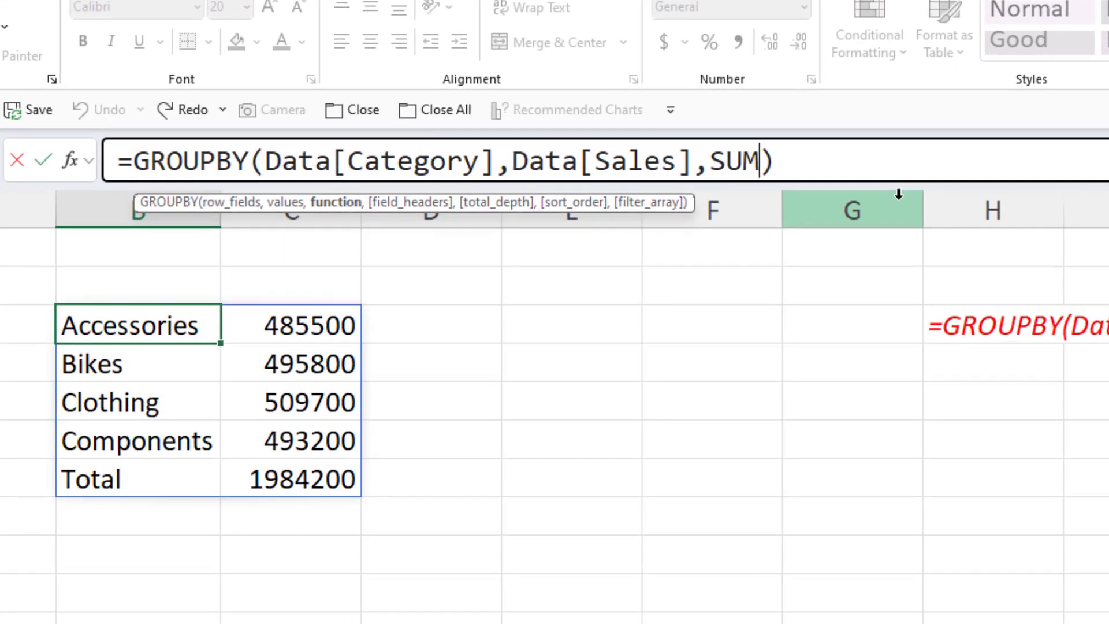
pyautogui.write(',')
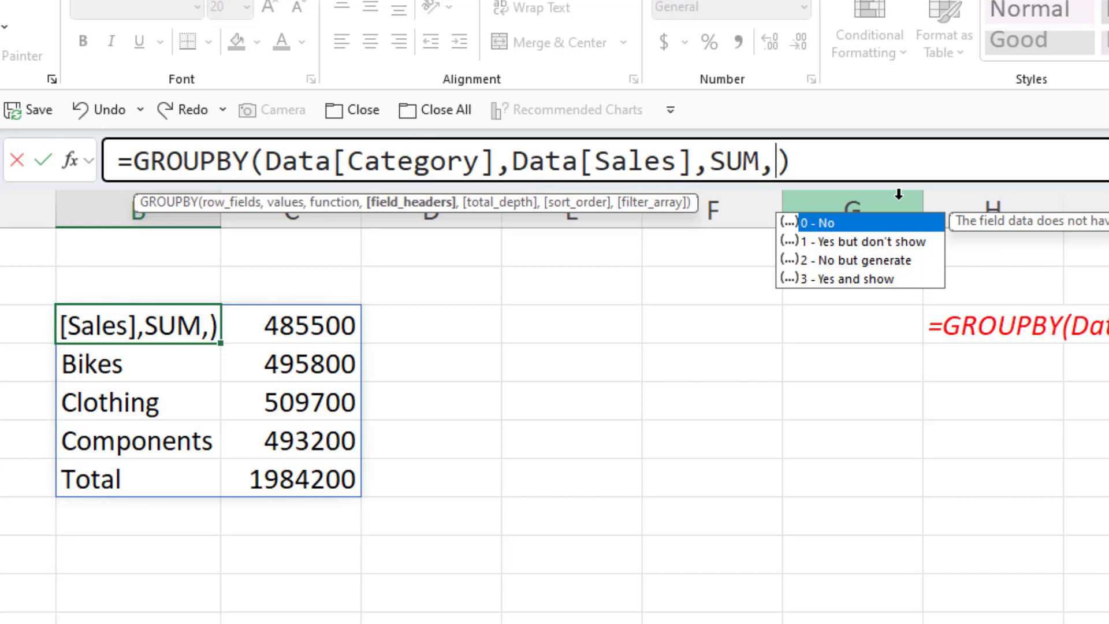
pyautogui.write('0')
pyautogui.press('Return')
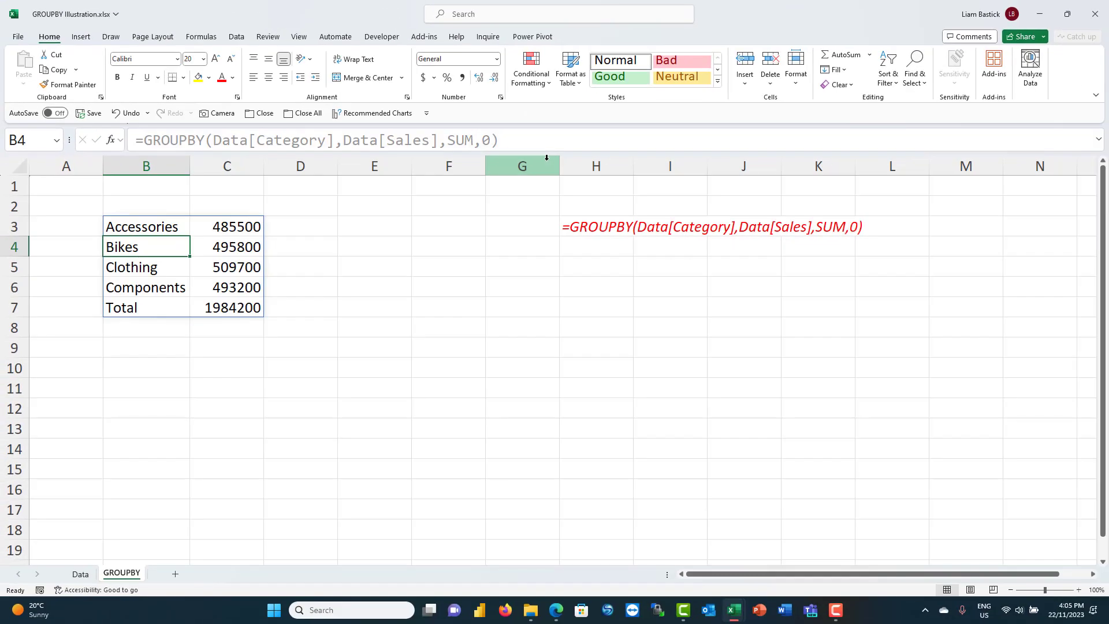
# Step: Try the B3 GROUPBY formula with field_headers set to 1 (Yes but don't show), and undo that change
pyautogui.click(133, 221)
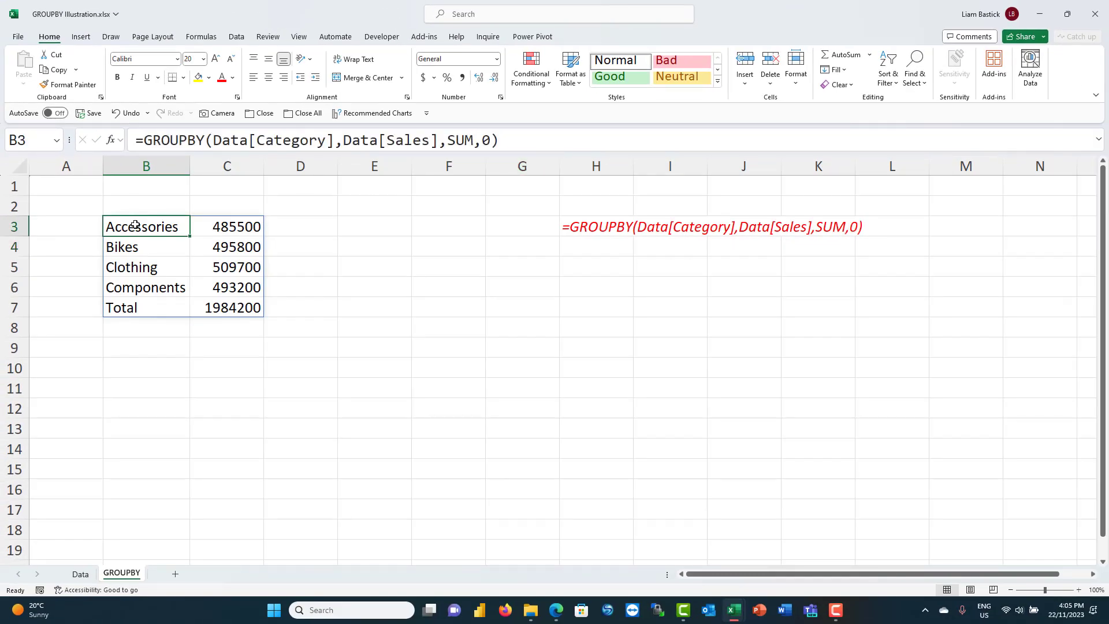
pyautogui.doubleClick(487, 140)
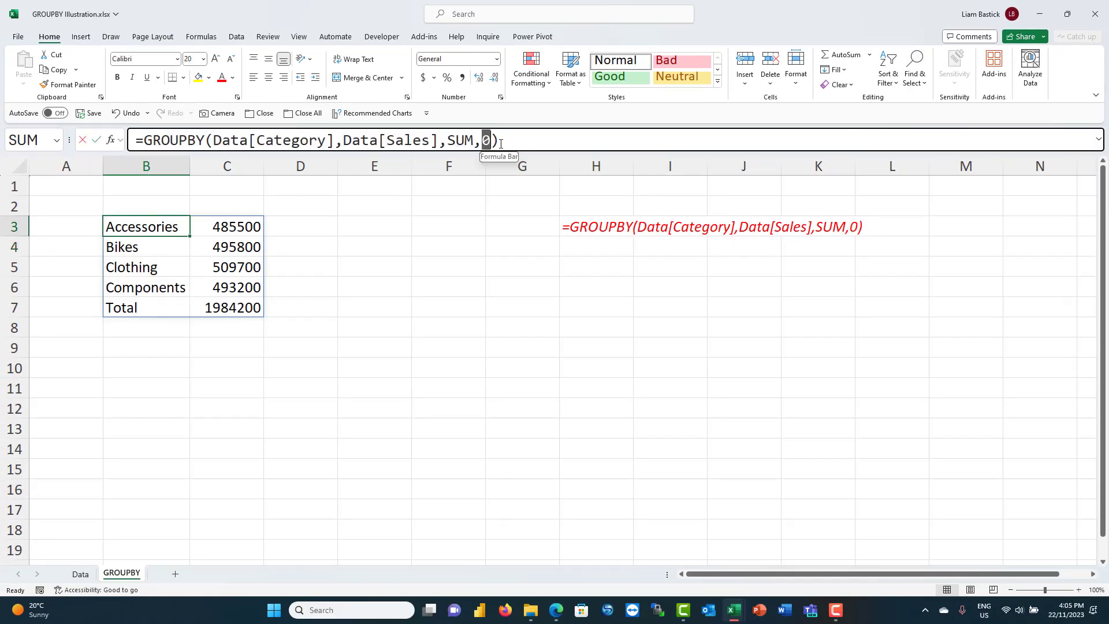
pyautogui.press('BackSpace')
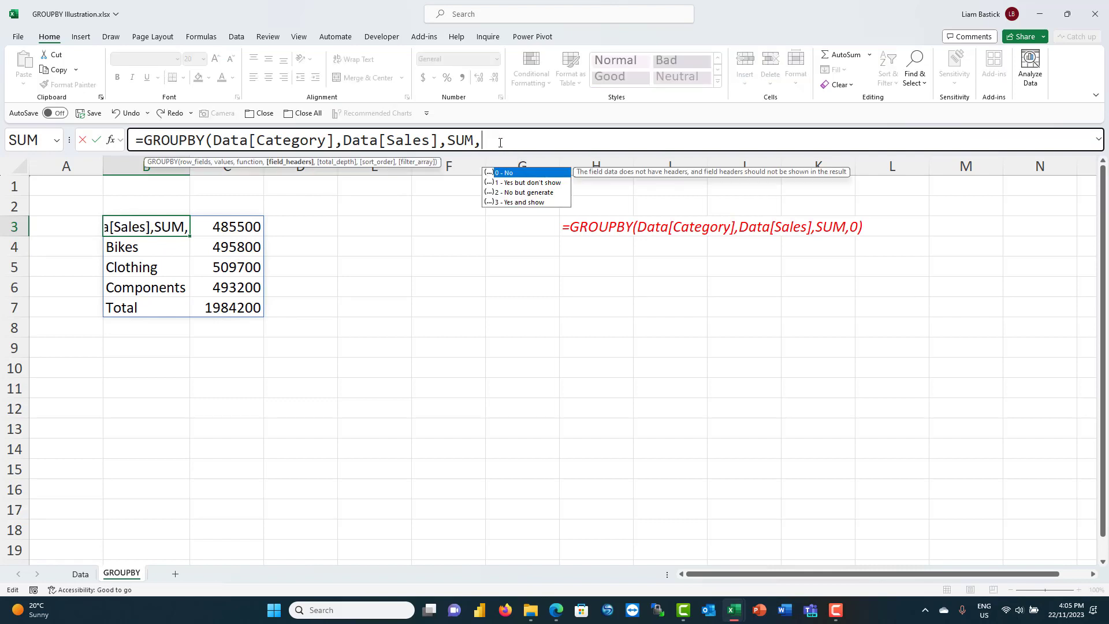
pyautogui.press('Down')
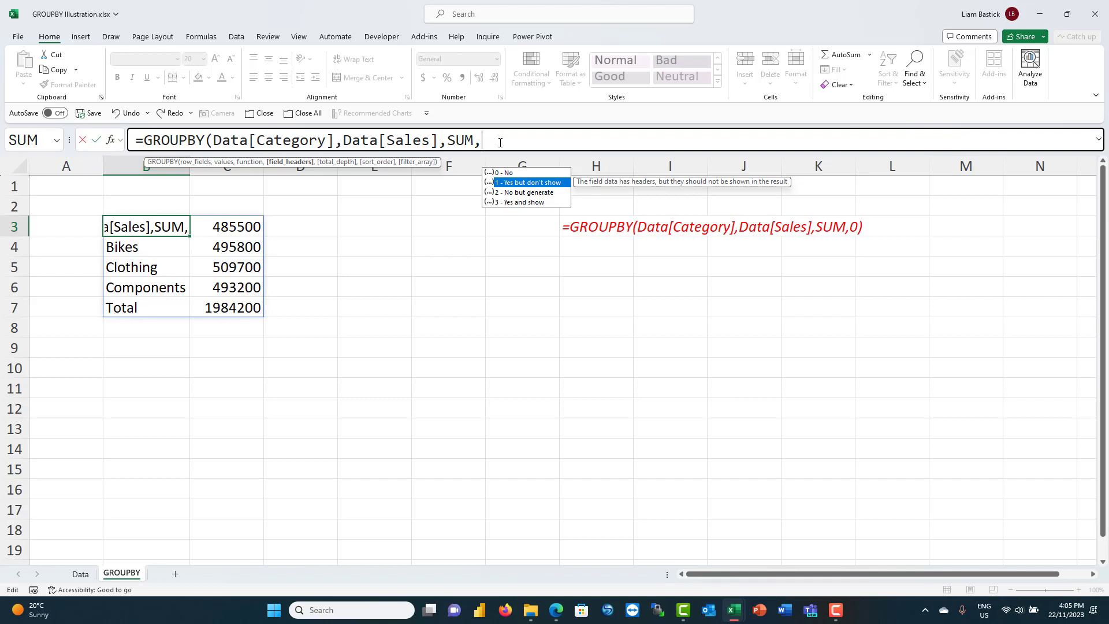
pyautogui.write('1')
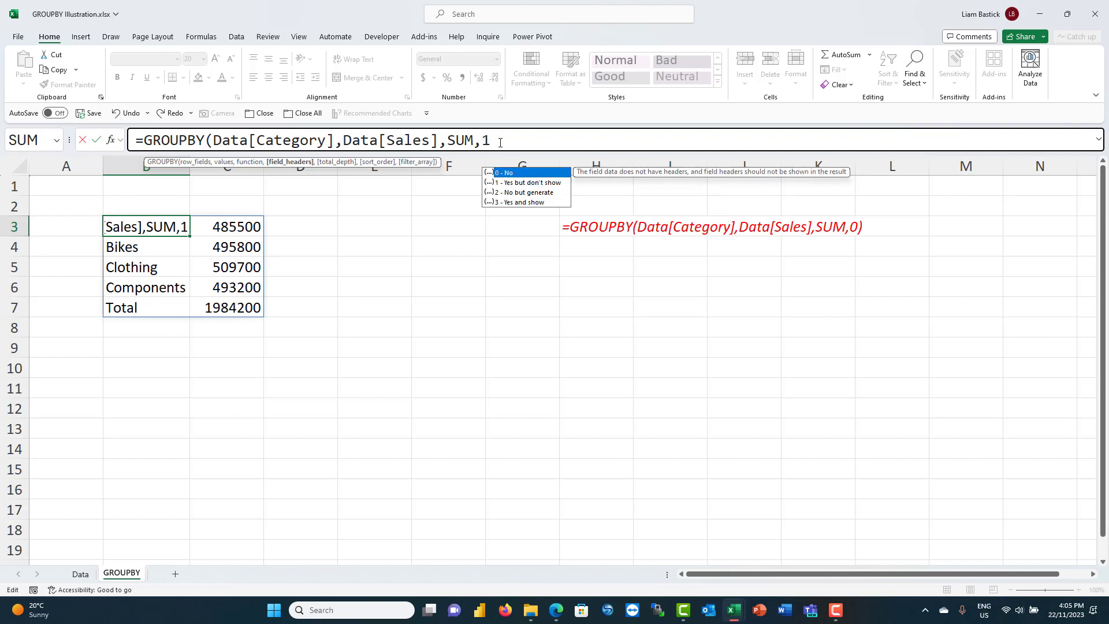
pyautogui.write(')')
pyautogui.press('Return')
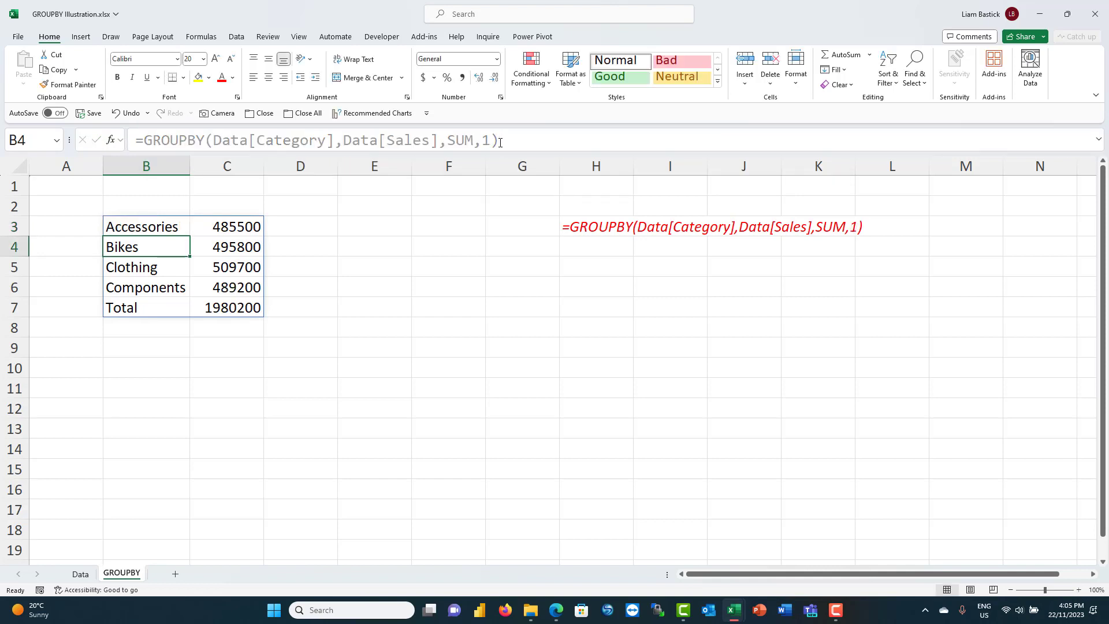
pyautogui.hotkey('ctrl', 'z')
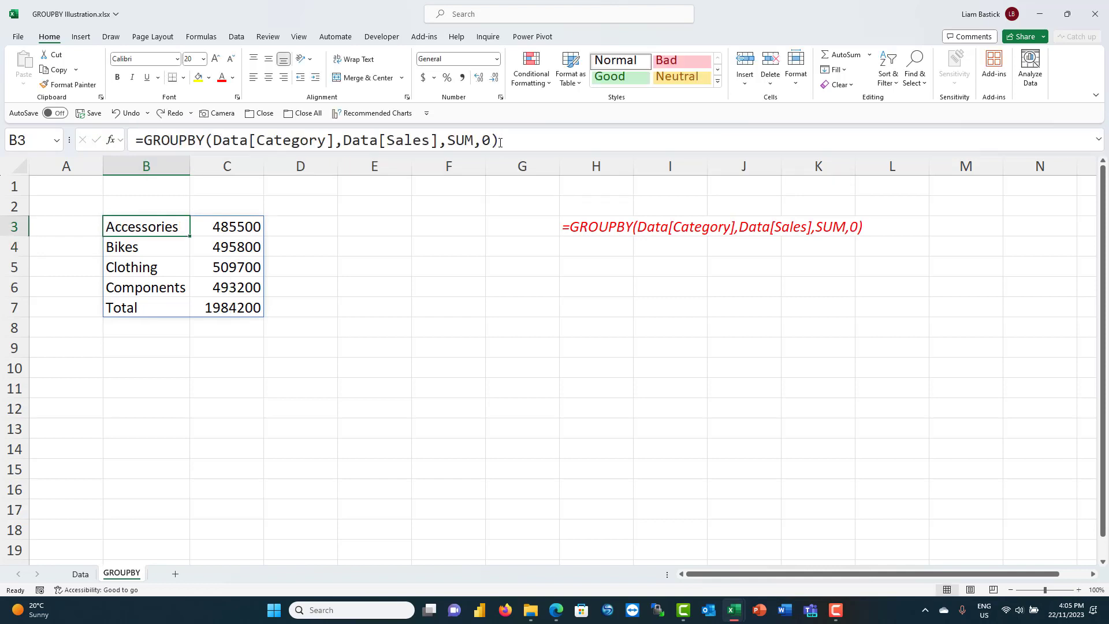
# Step: Set the field_headers argument of the B3 GROUPBY formula to 2 (No but generate) and inspect the header row cells
pyautogui.click(488, 140)
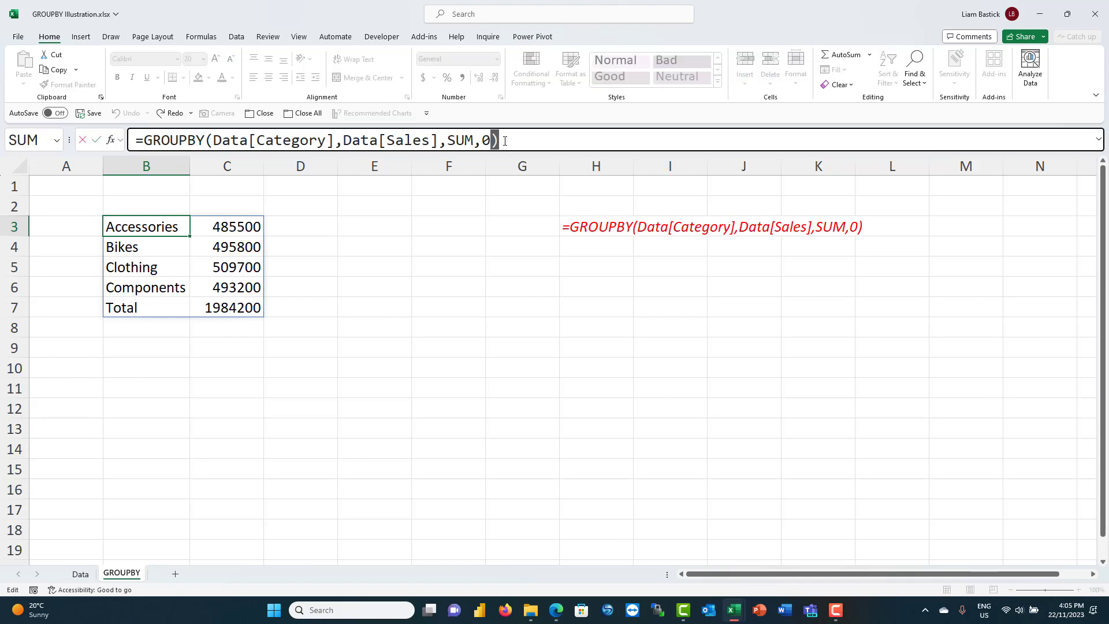
pyautogui.press('BackSpace')
pyautogui.press('BackSpace')
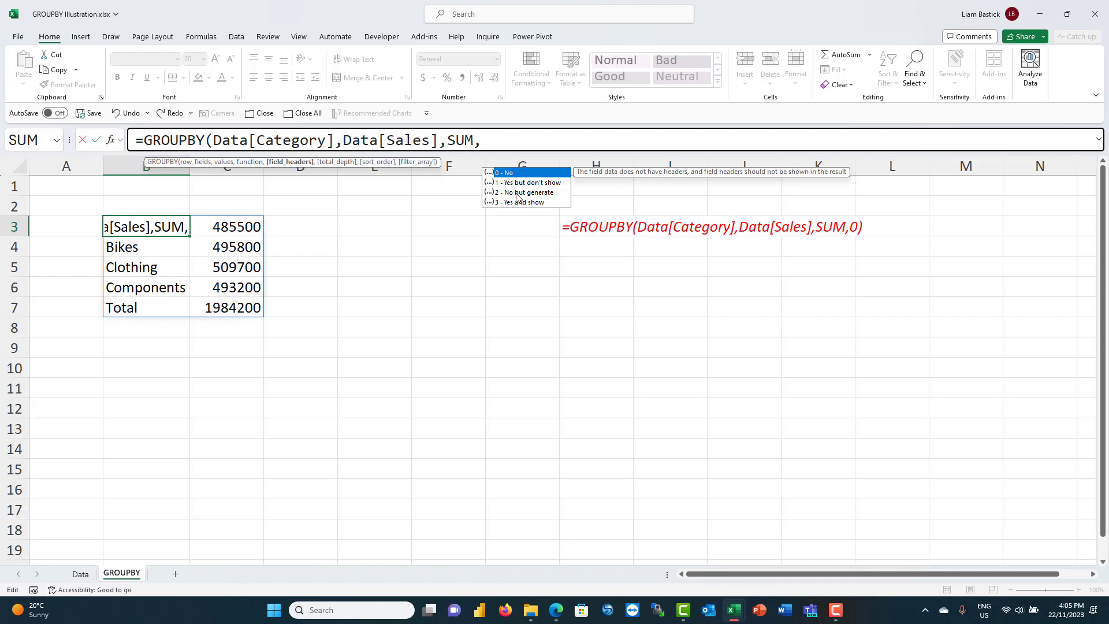
pyautogui.write('2)')
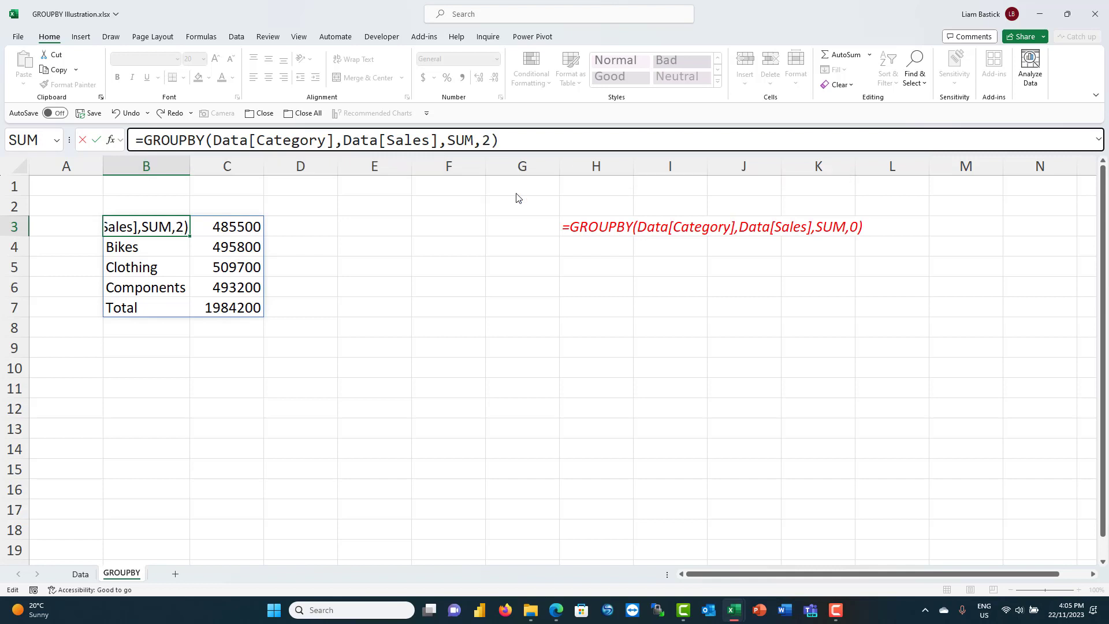
pyautogui.press('Return')
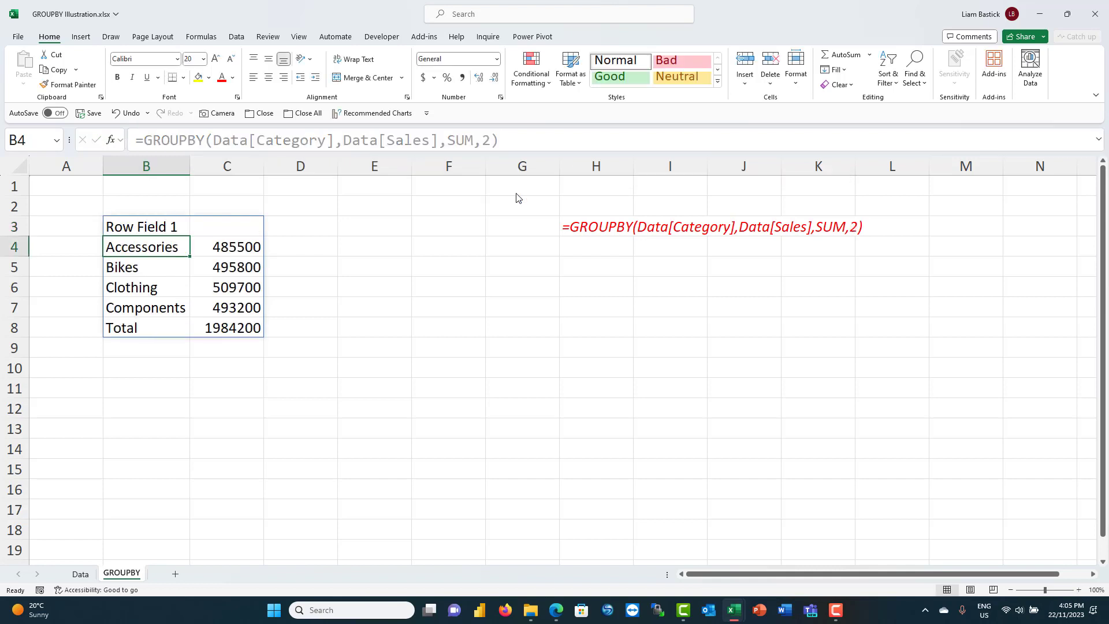
pyautogui.click(171, 218)
pyautogui.click(234, 224)
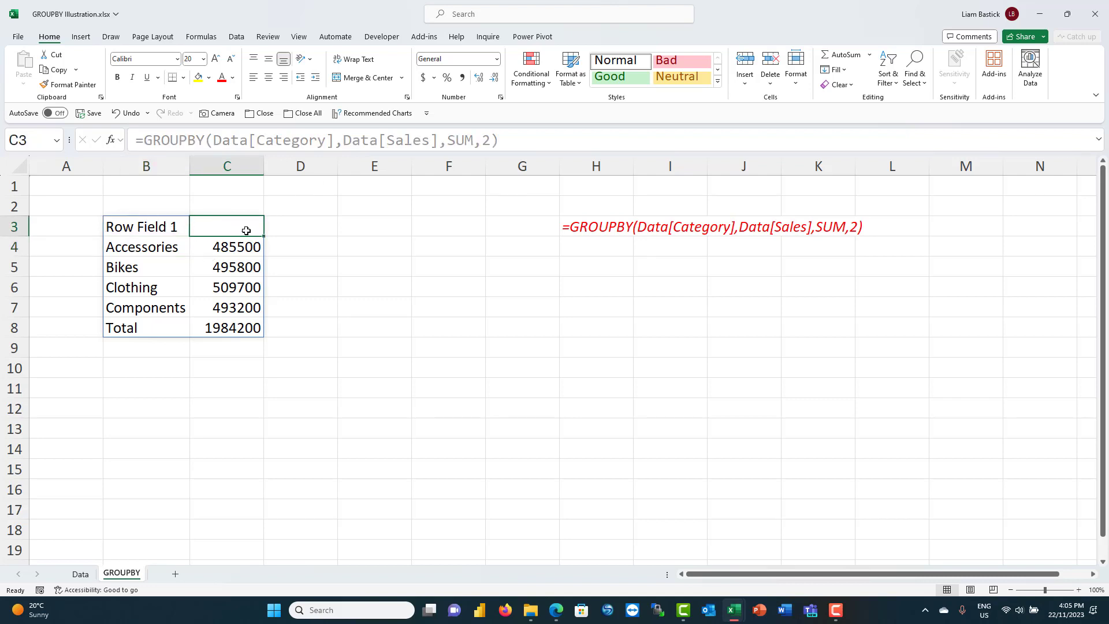
# Step: Set the field_headers argument of the B3 GROUPBY formula to 3 (Yes and show)
pyautogui.click(172, 229)
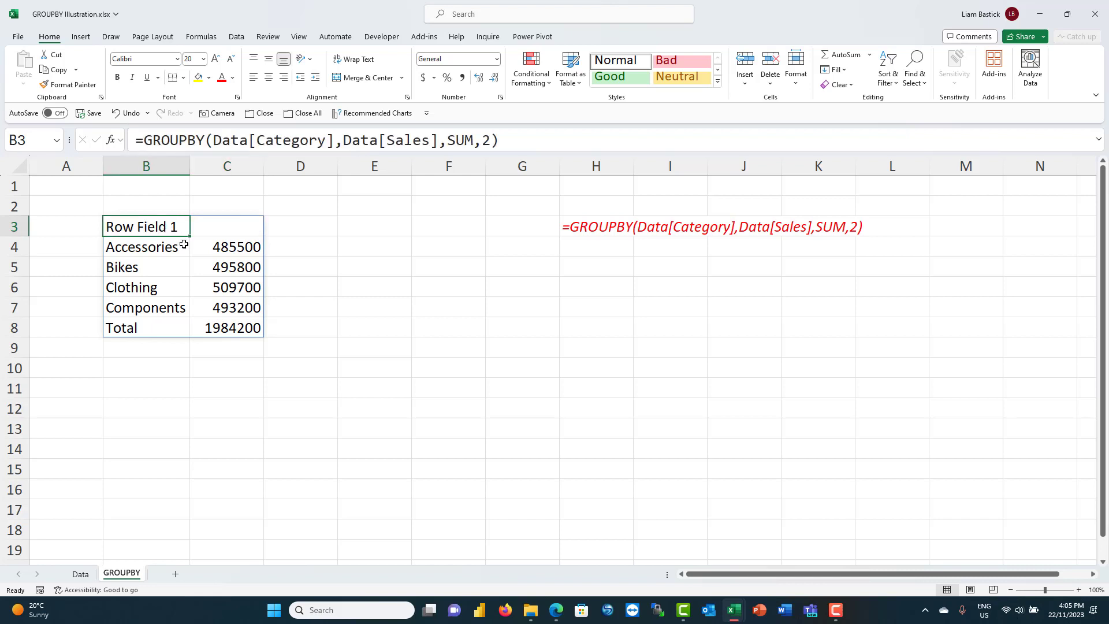
pyautogui.click(146, 140)
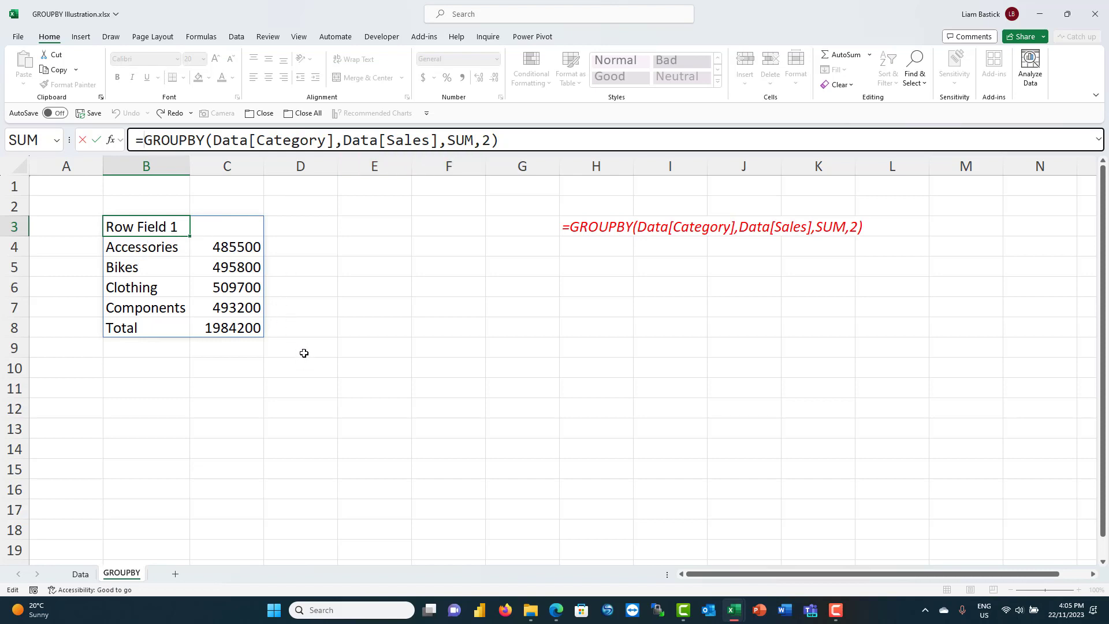
pyautogui.moveTo(484, 135); pyautogui.dragTo(513, 139)
pyautogui.write('3')
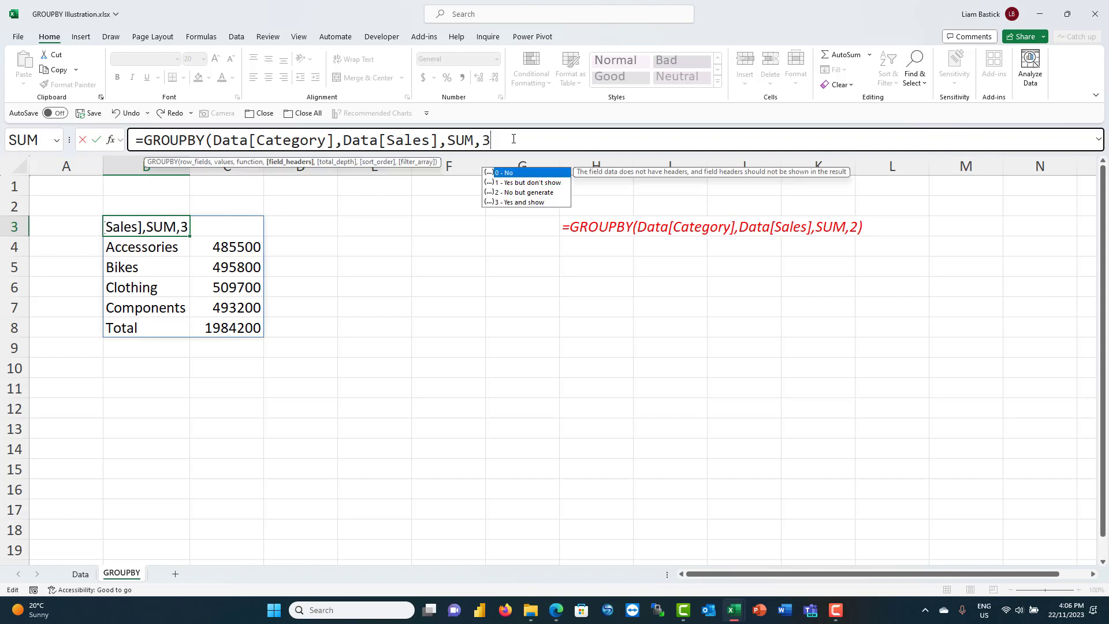
pyautogui.write(')')
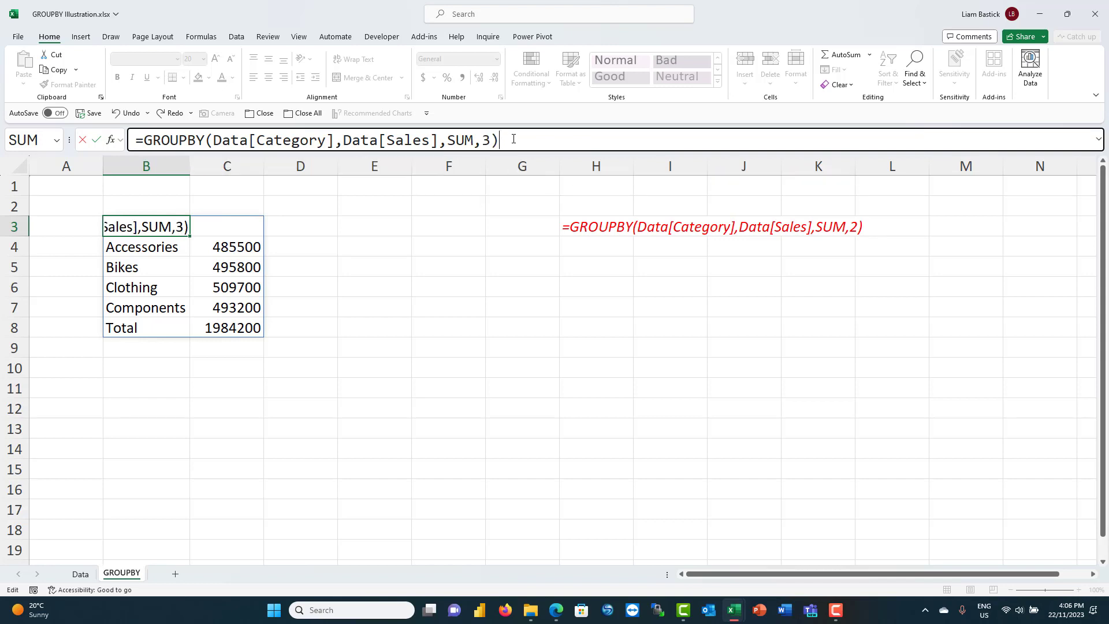
pyautogui.press('Return')
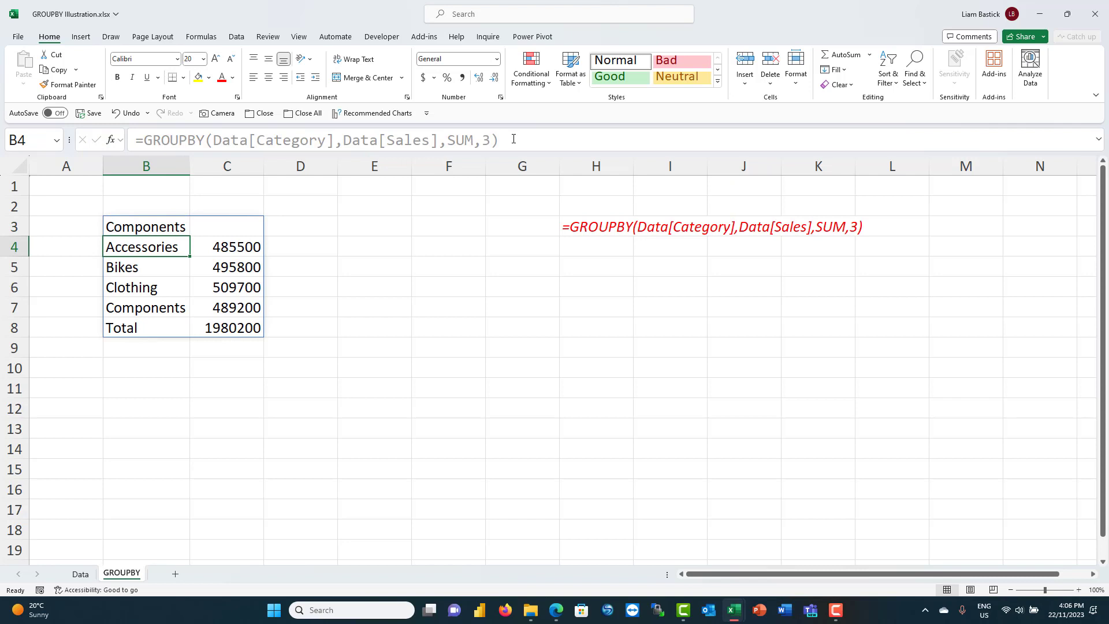
# Step: Check the first Category entry of the table on the Data sheet, cell C3, and return to the GROUPBY sheet
pyautogui.click(82, 573)
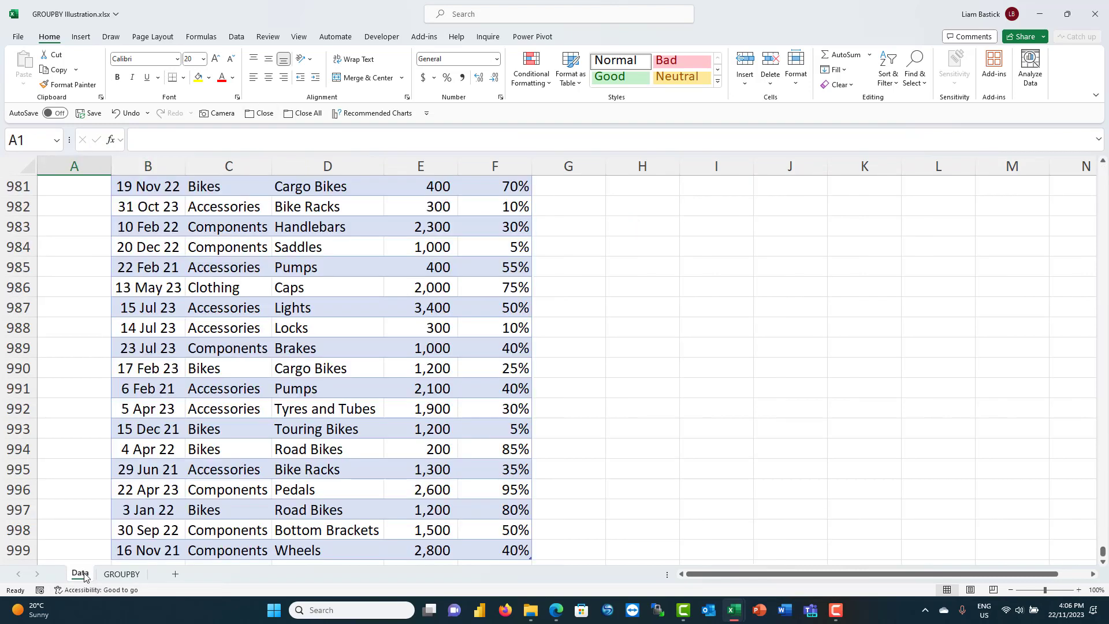
pyautogui.scroll(2, 1105, 345)
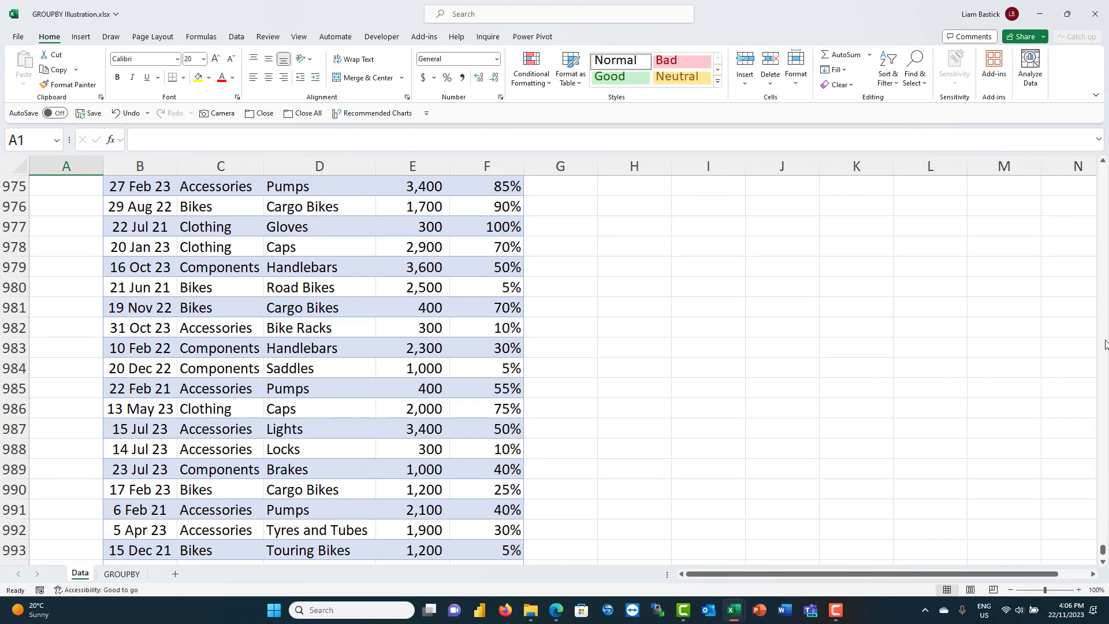
pyautogui.hotkey('ctrl', 'Home')
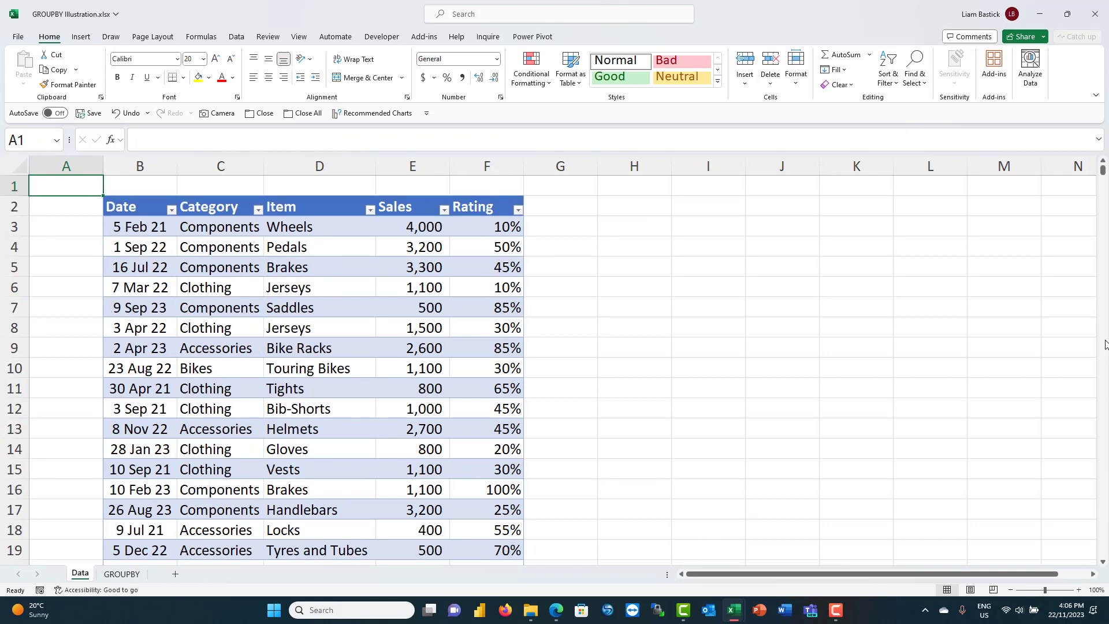
pyautogui.click(217, 227)
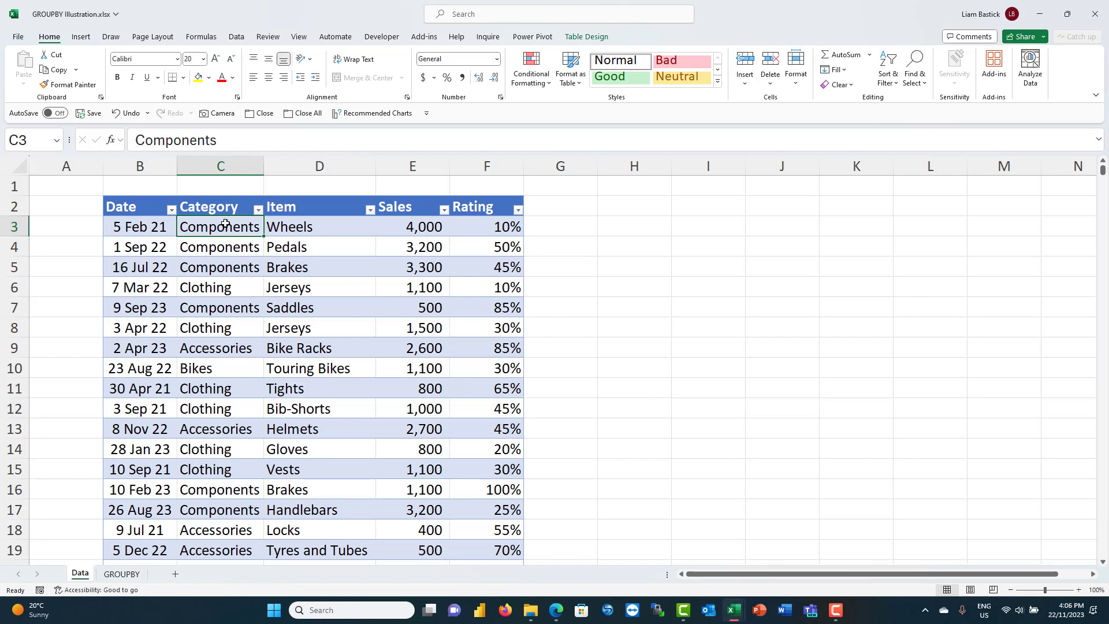
pyautogui.click(134, 573)
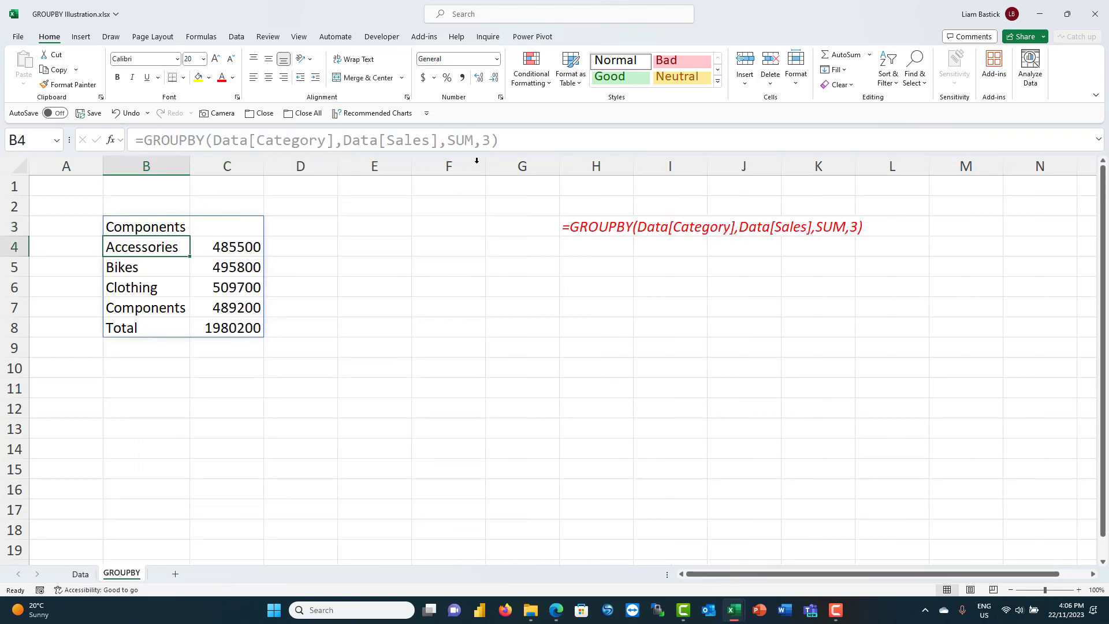
# Step: Clear all the arguments of the GROUPBY formula in B3, keeping only the function and its opening bracket
pyautogui.click(128, 226)
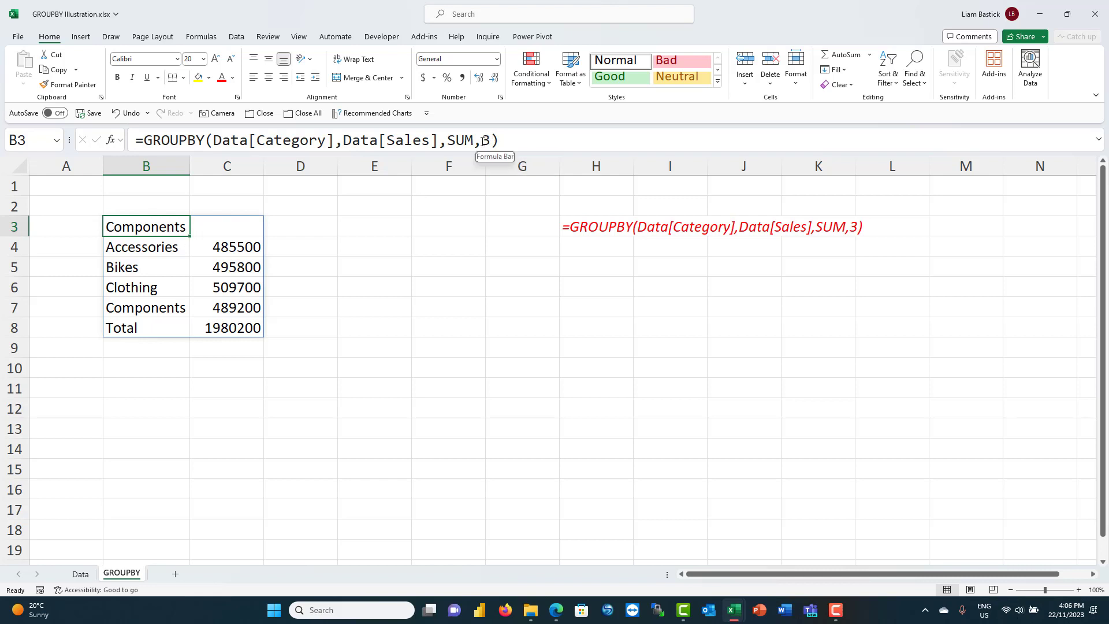
pyautogui.moveTo(485, 140); pyautogui.dragTo(500, 141)
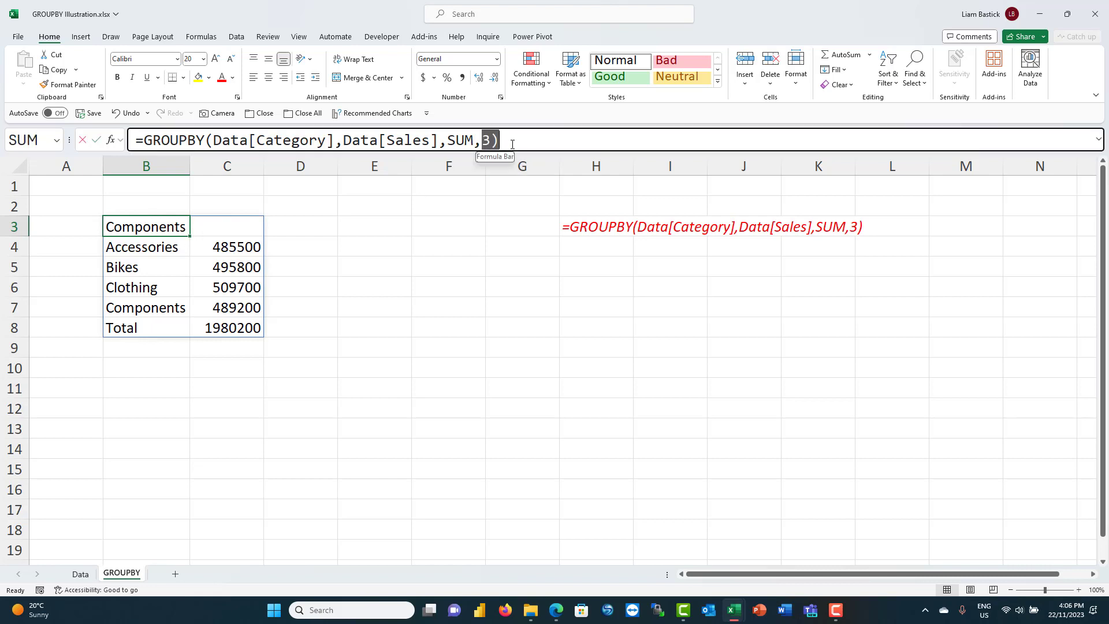
pyautogui.press('BackSpace')
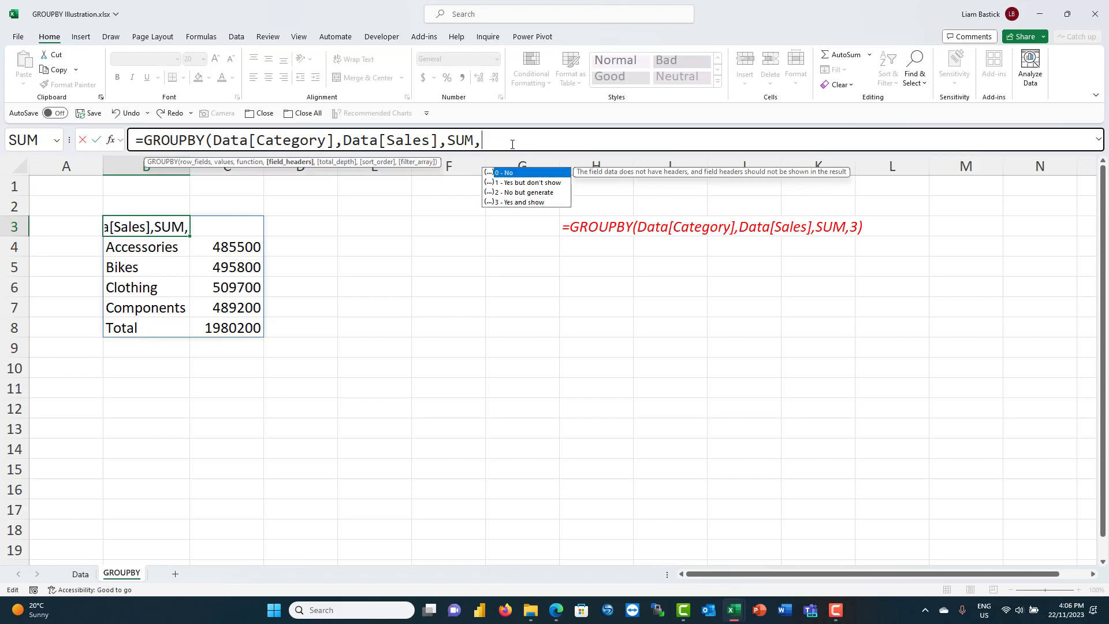
pyautogui.click(513, 144)
pyautogui.moveTo(220, 140); pyautogui.dragTo(655, 160)
pyautogui.press('BackSpace')
pyautogui.press('BackSpace')
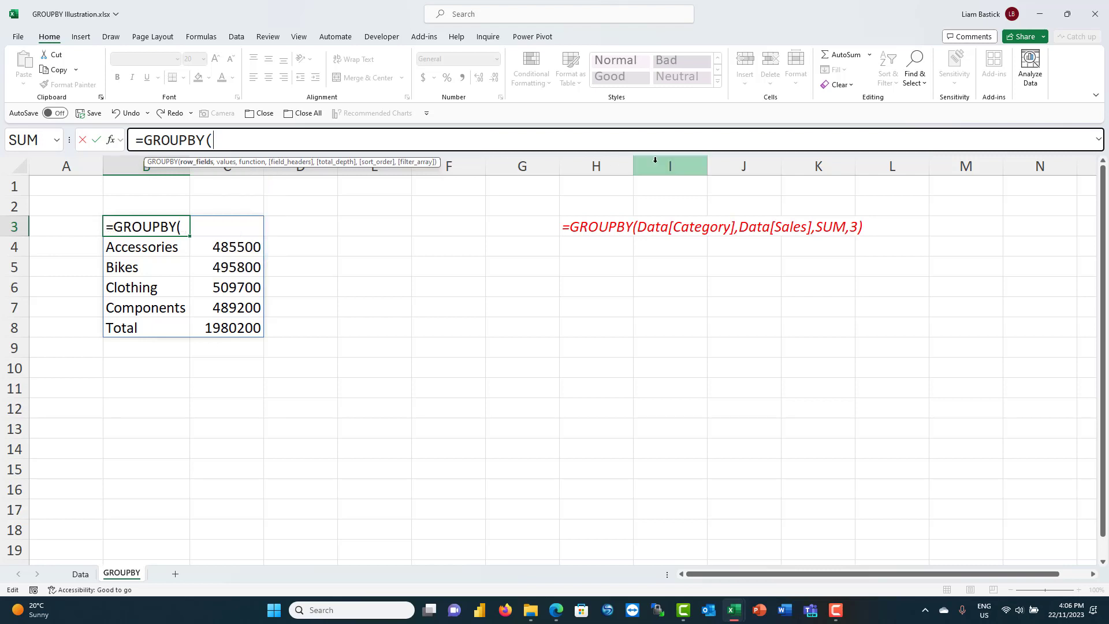
# Step: Set the row_fields argument to the whole Category column of the Data table including its header, Data[[#All],[Category]]
pyautogui.click(87, 575)
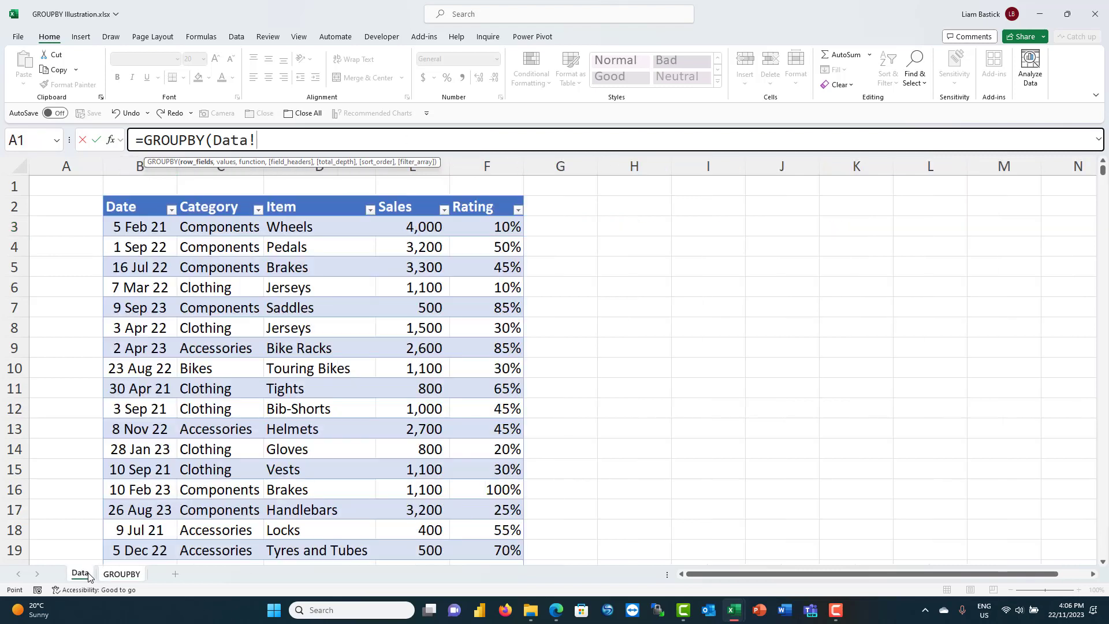
pyautogui.click(224, 207)
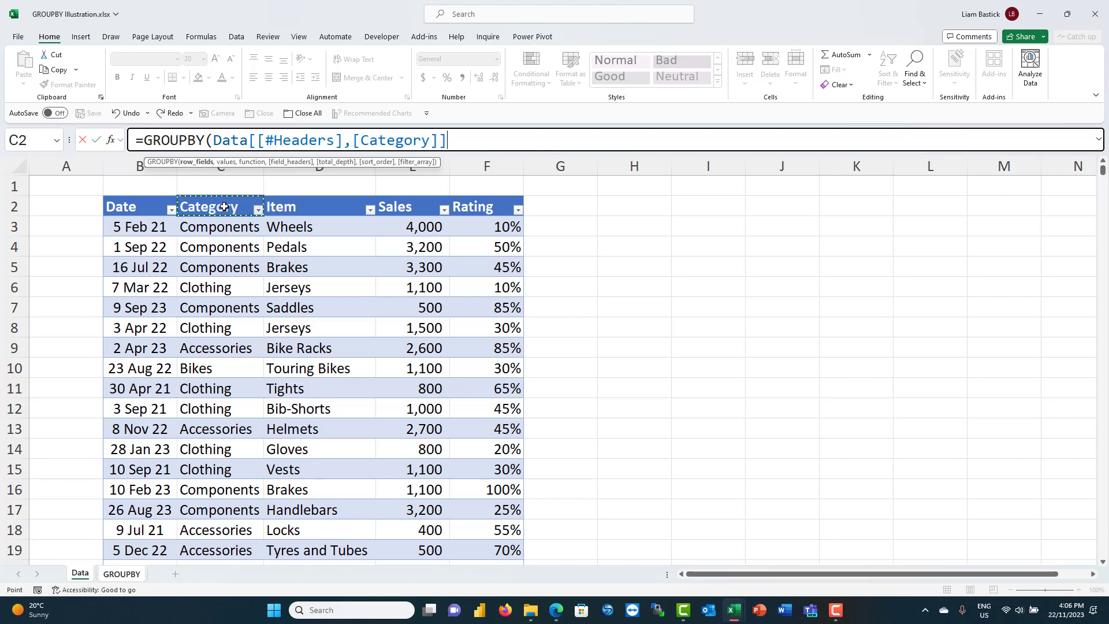
pyautogui.hotkey('ctrl', 'shift', 'Down')
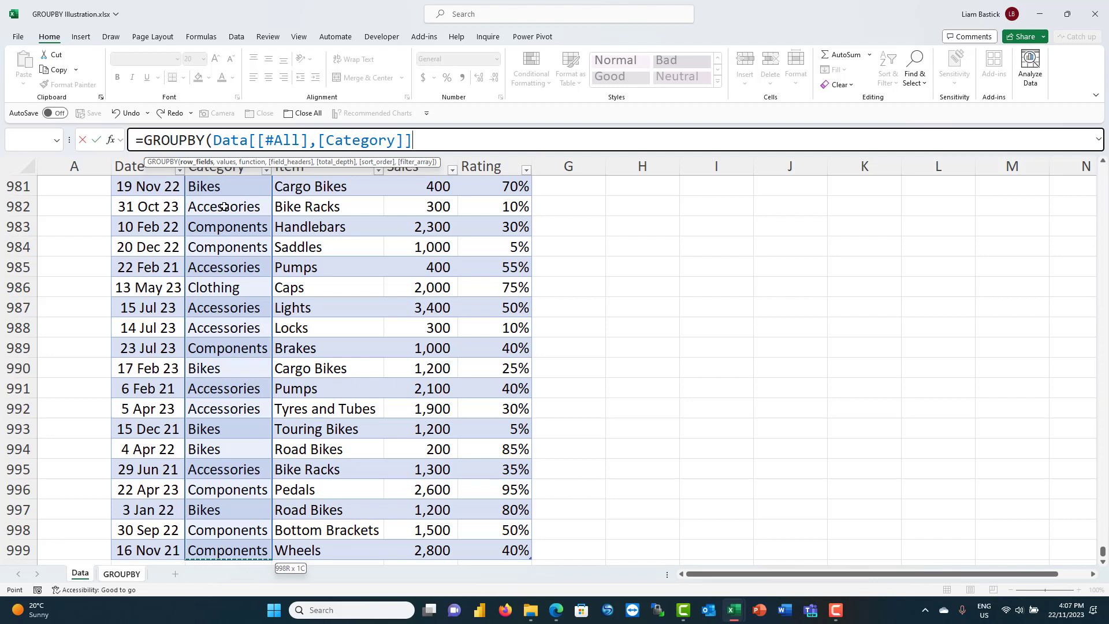
pyautogui.write(',')
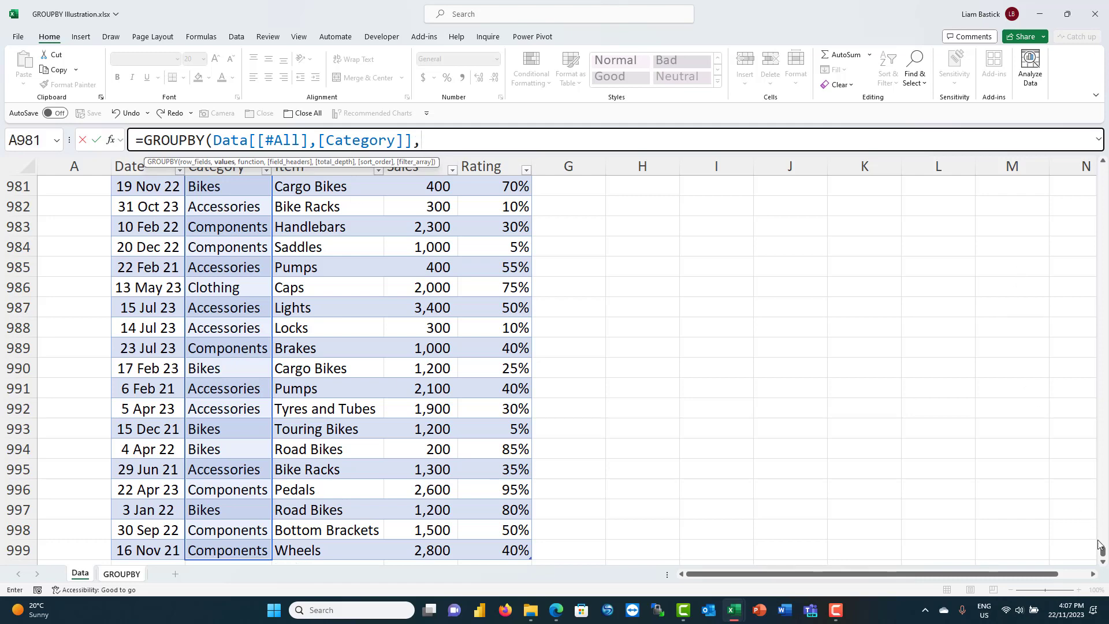
# Step: Set the values argument to Data[[#All],[Sales]] and the function to SUM, and commit the B3 formula
pyautogui.moveTo(1102, 553); pyautogui.dragTo(1103, 155)
pyautogui.click(412, 206)
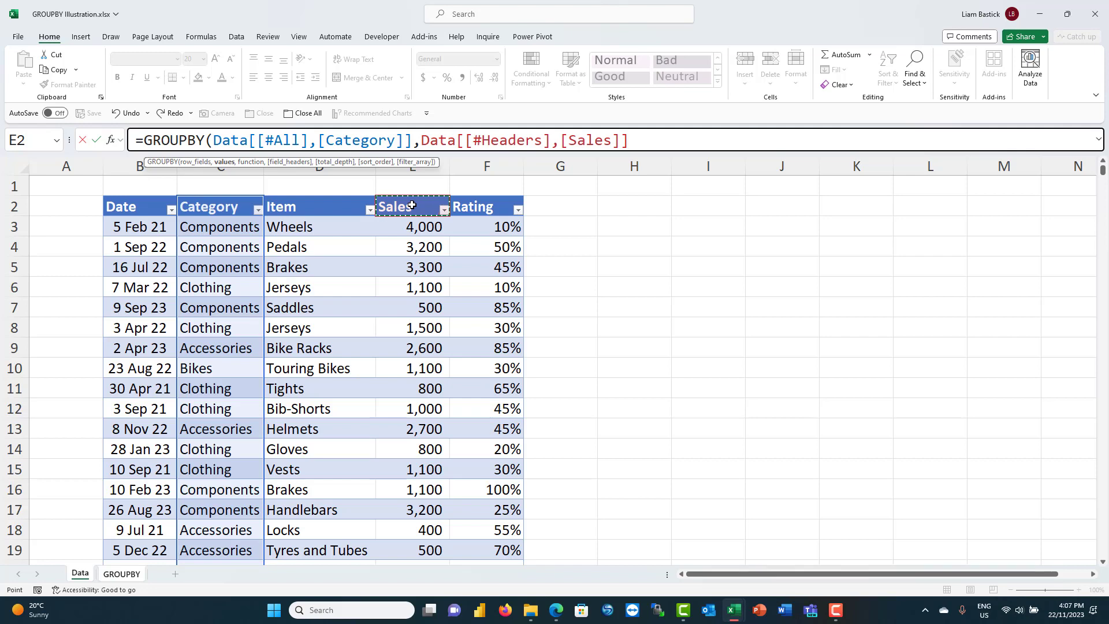
pyautogui.hotkey('ctrl', 'shift', 'Down')
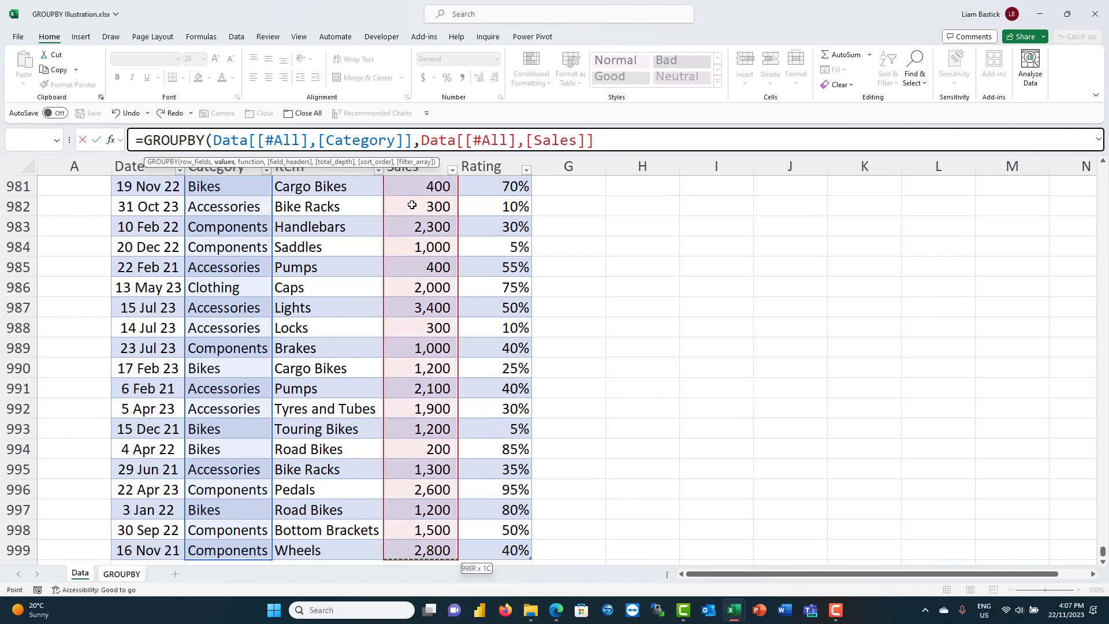
pyautogui.write(',su')
pyautogui.press('Tab')
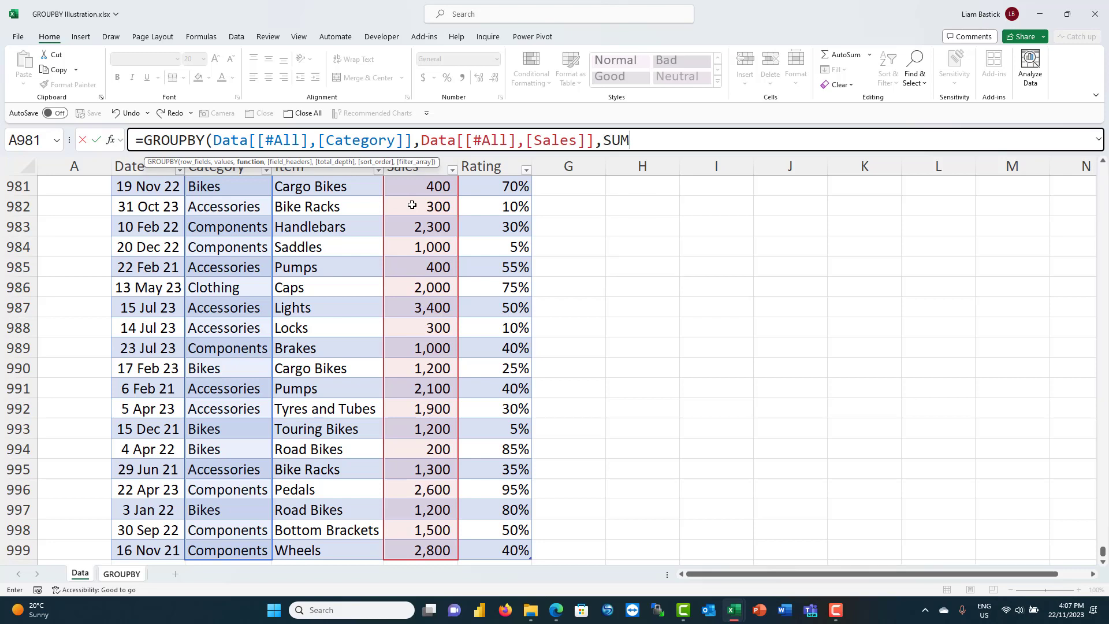
pyautogui.write(')')
pyautogui.press('Return')
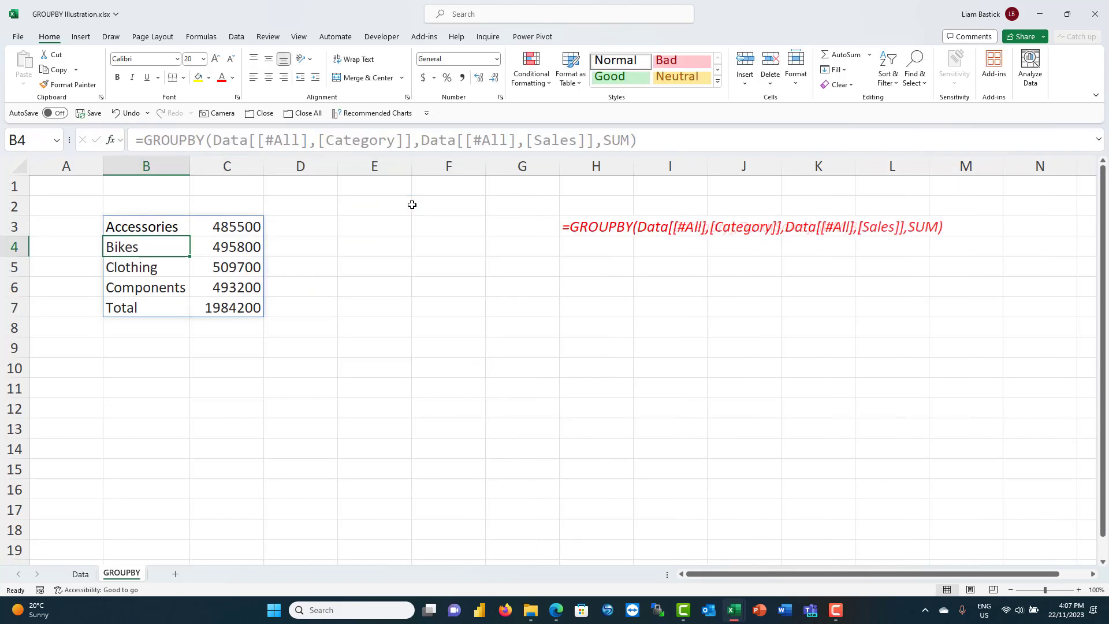
# Step: Add an empty field_headers argument after SUM in the B3 GROUPBY formula
pyautogui.click(137, 228)
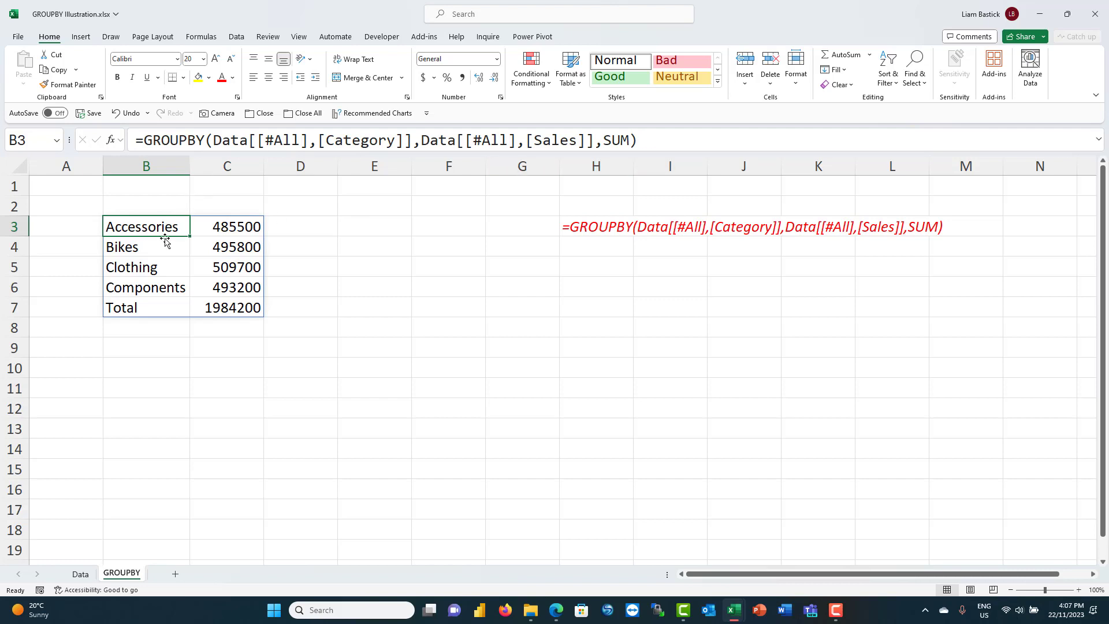
pyautogui.click(634, 138)
pyautogui.write(',')
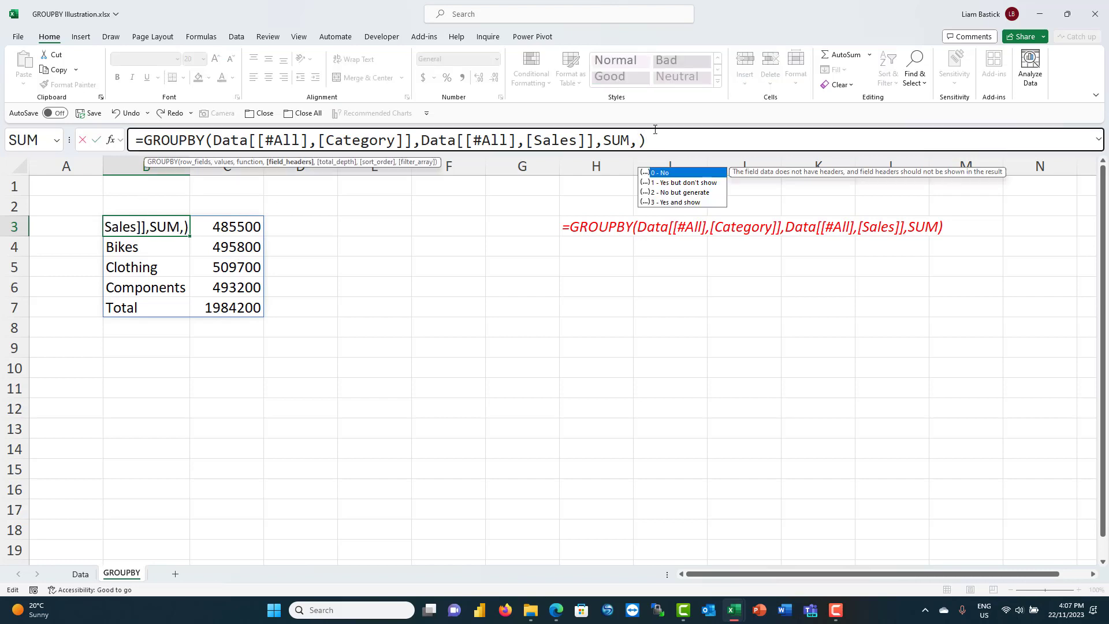
pyautogui.press('Return')
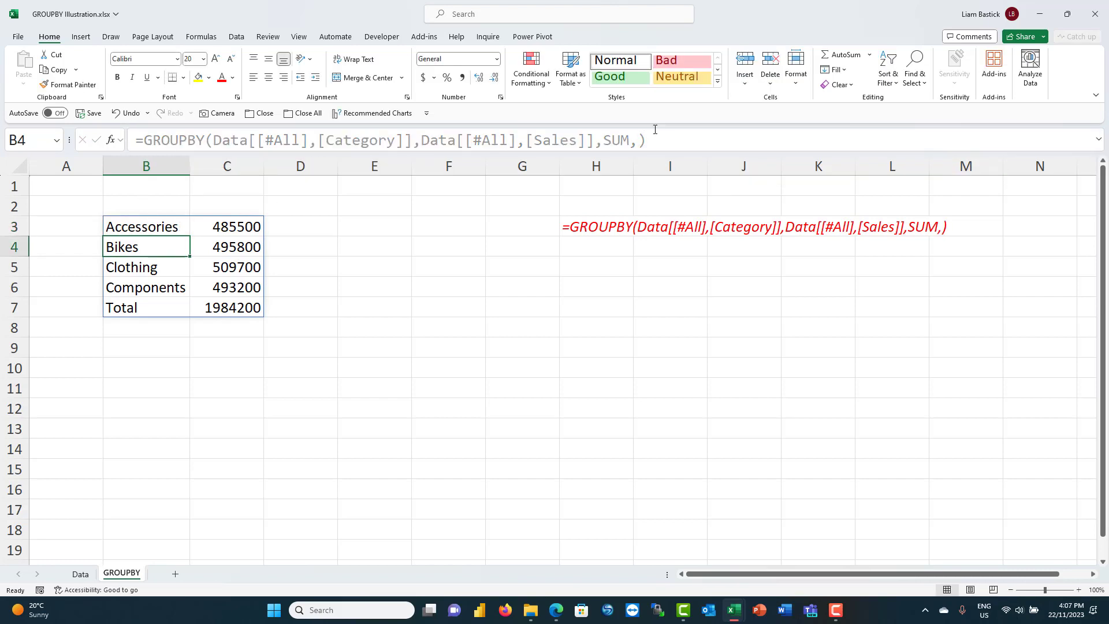
# Step: Fill in the field_headers argument of the B3 GROUPBY formula with 3 (Yes and show)
pyautogui.click(164, 227)
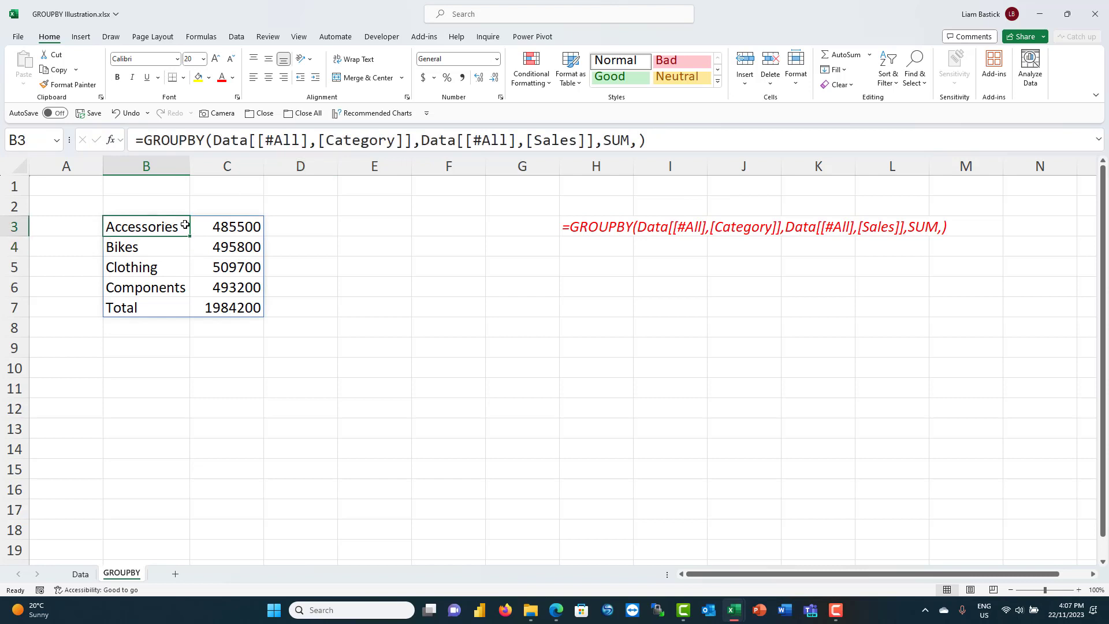
pyautogui.click(641, 140)
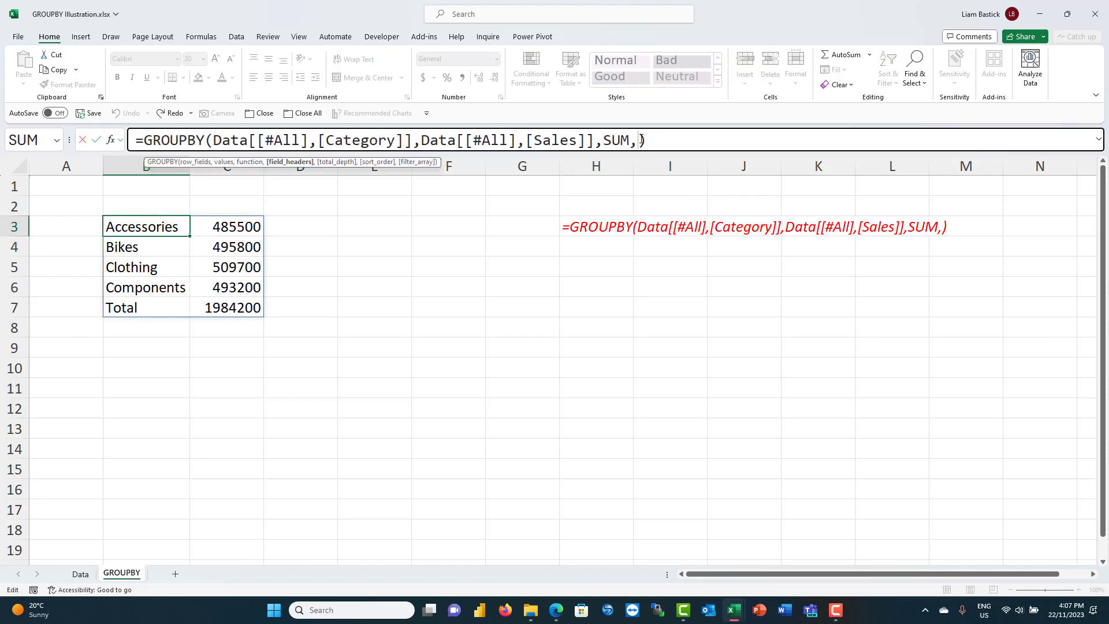
pyautogui.write('3')
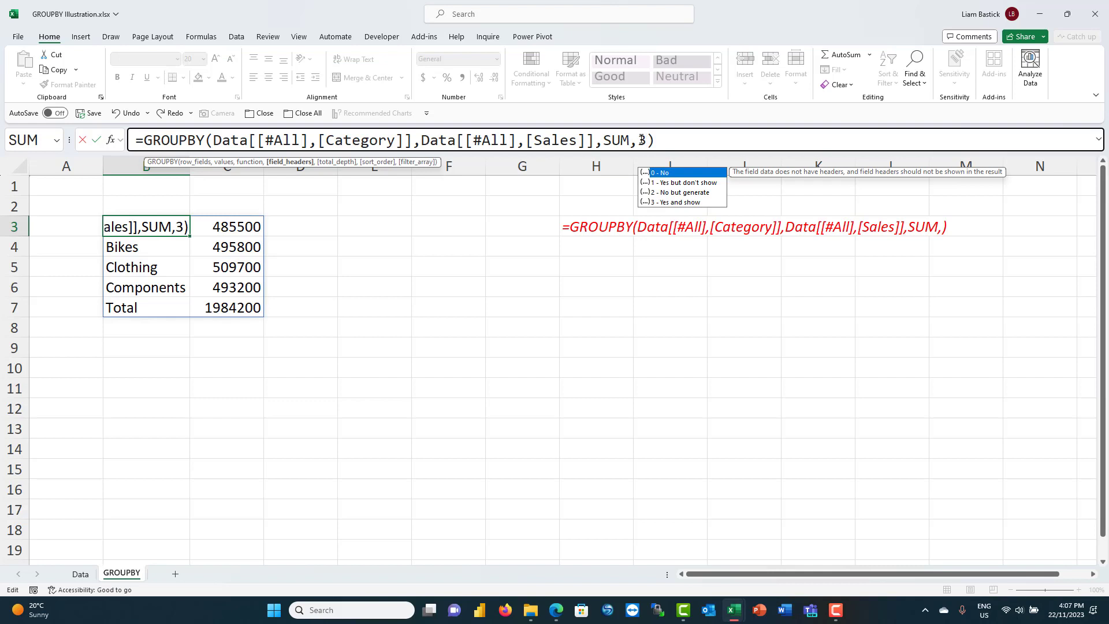
pyautogui.press('Return')
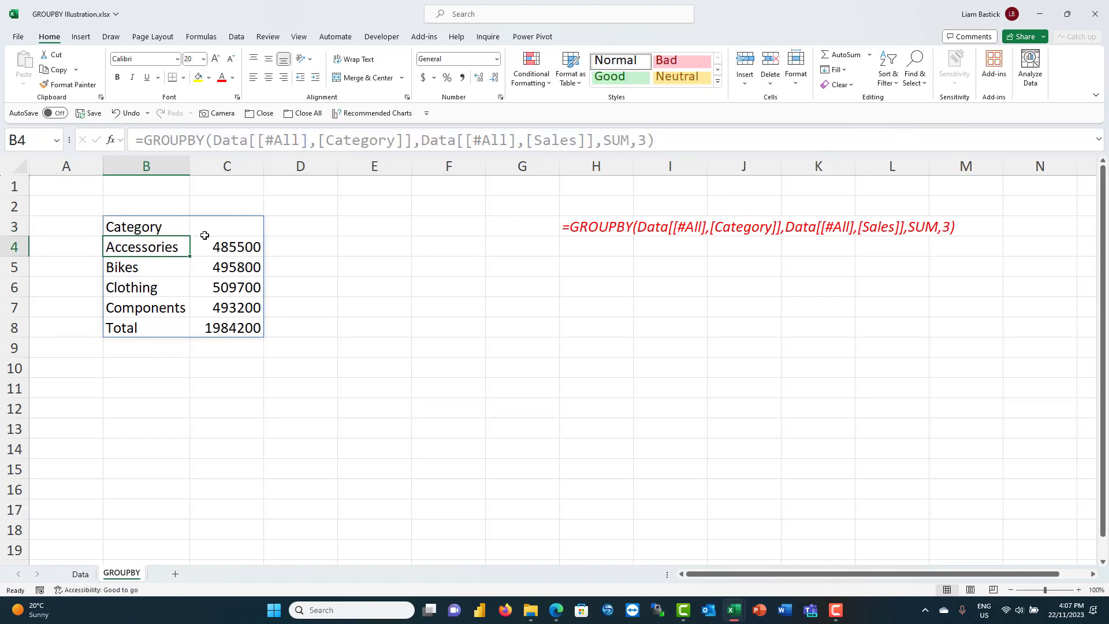
pyautogui.click(224, 227)
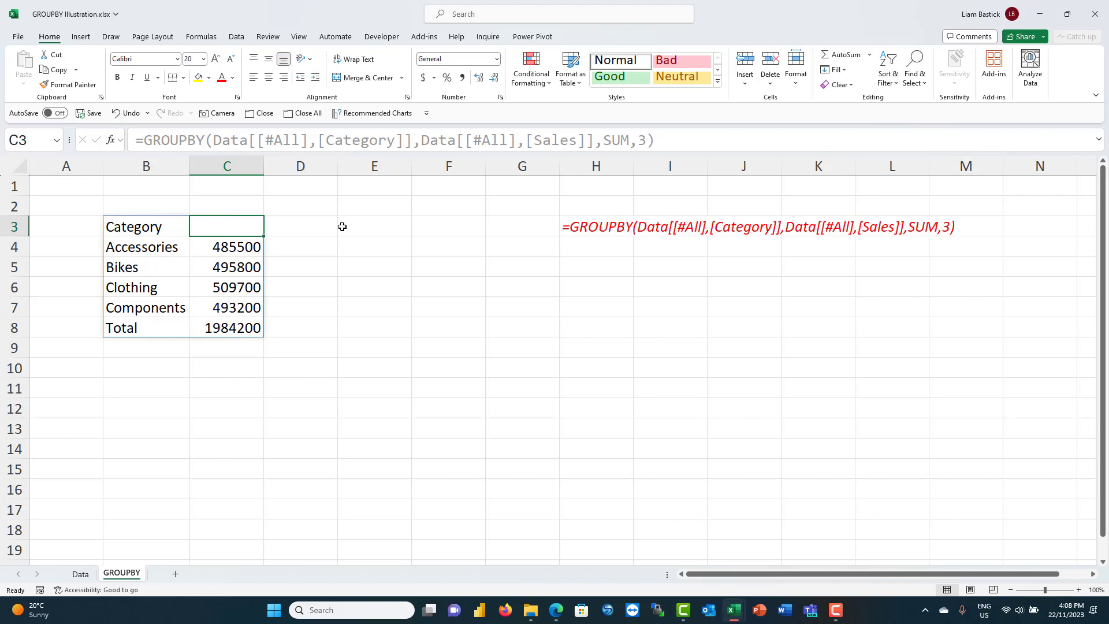
pyautogui.click(641, 140)
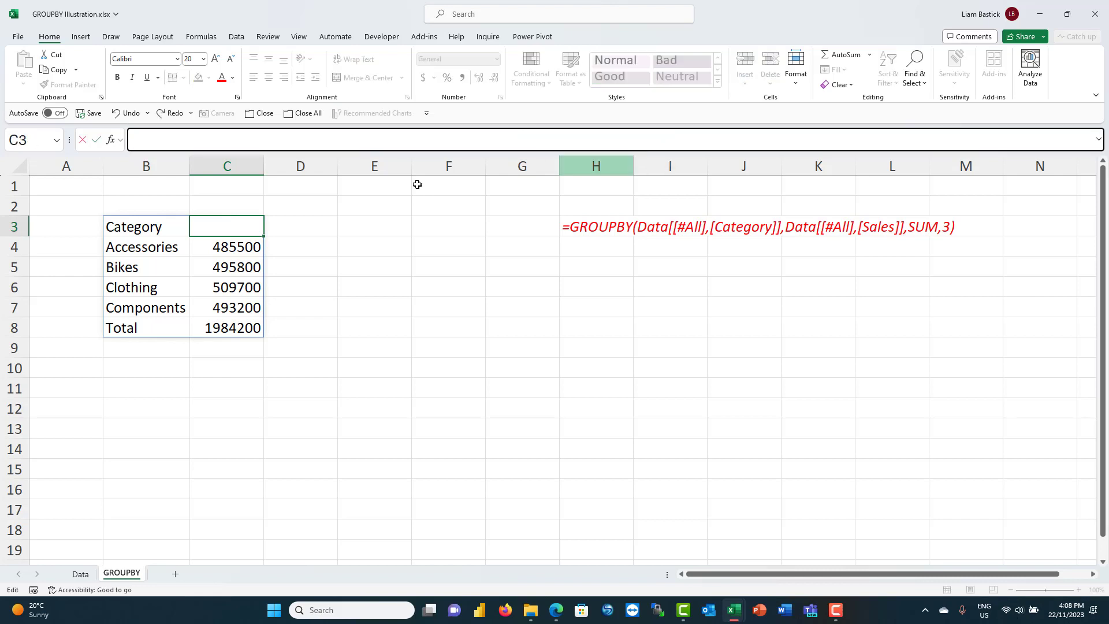
pyautogui.press('Escape')
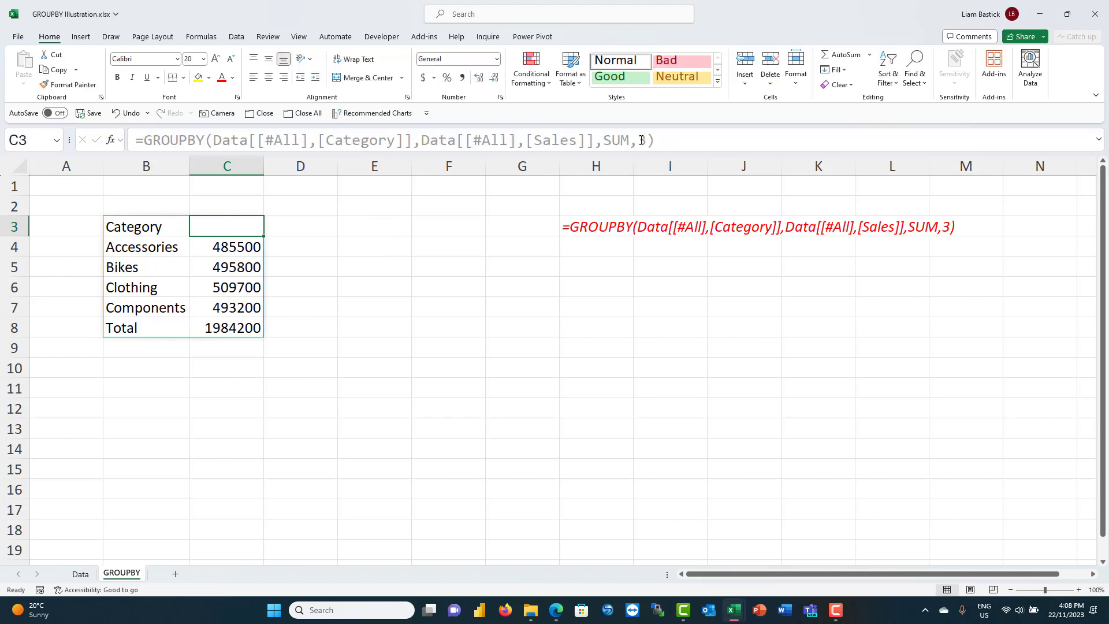
# Step: Remove the field_headers argument from the B3 GROUPBY formula so that it ends with SUM
pyautogui.click(173, 221)
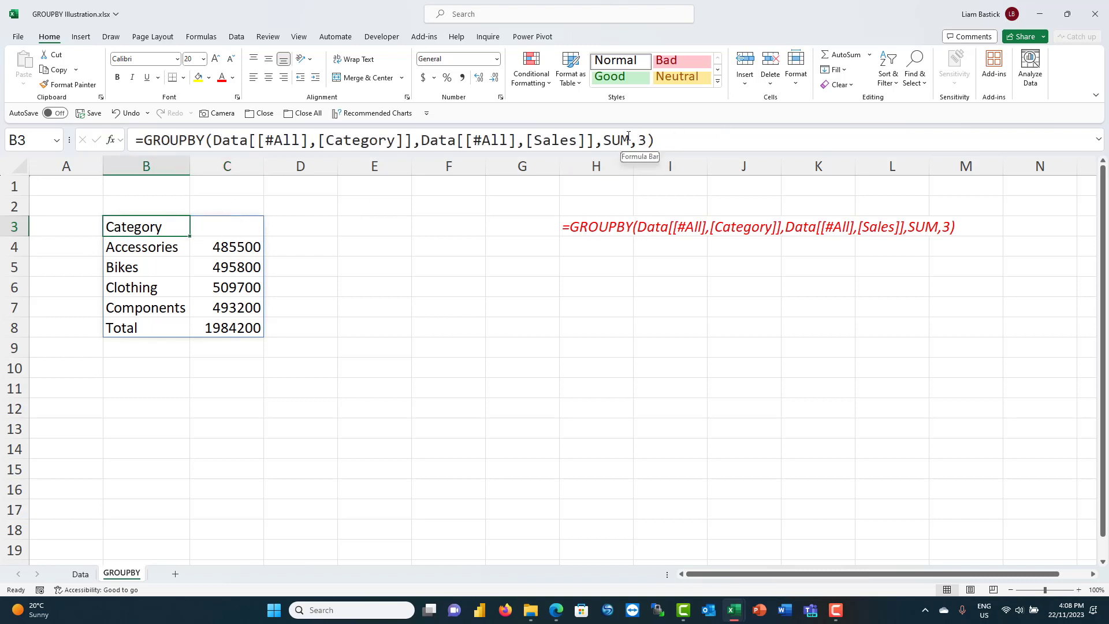
pyautogui.moveTo(631, 138); pyautogui.dragTo(689, 136)
pyautogui.write(')')
pyautogui.press('Delete')
pyautogui.press('Return')
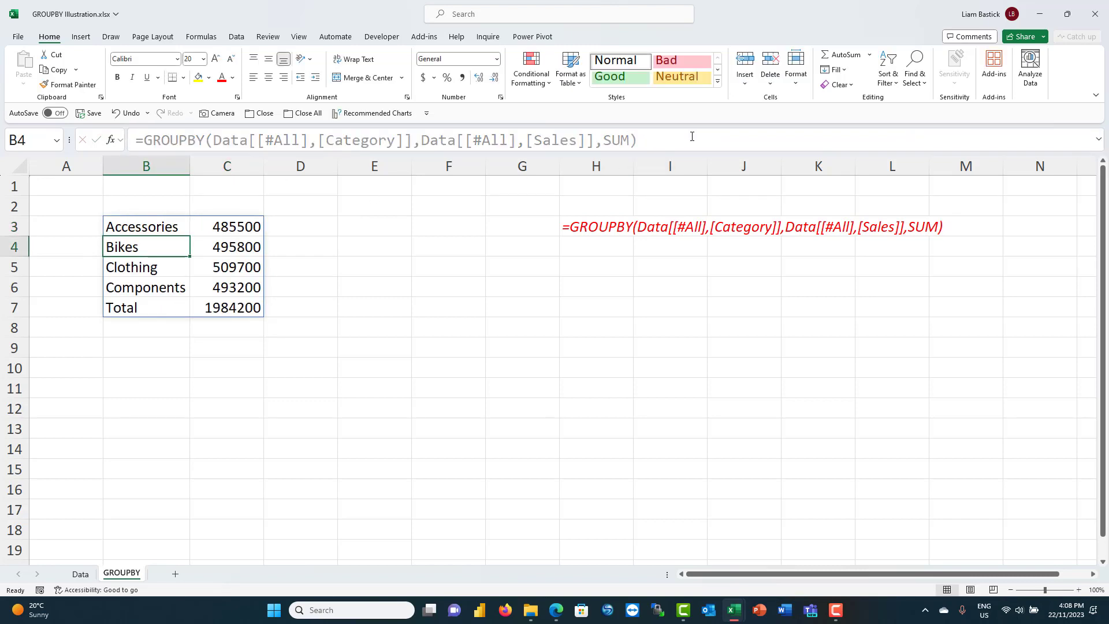
# Step: Link B2 to the Category header of the Data table with =Data[[#Headers],[Category]]
pyautogui.click(145, 206)
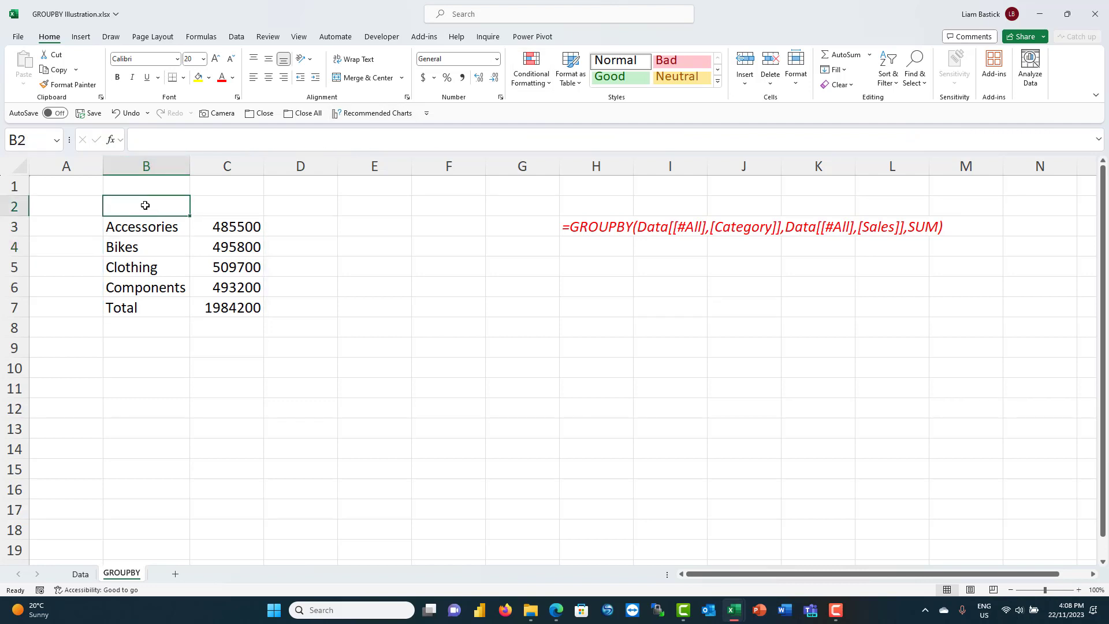
pyautogui.write('=')
pyautogui.click(81, 574)
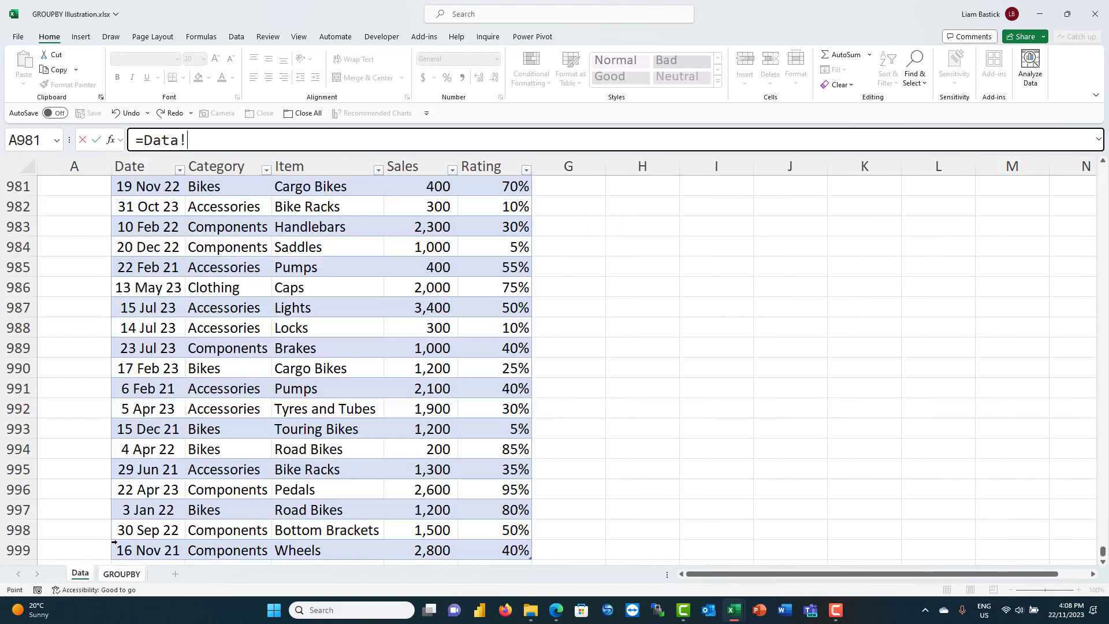
pyautogui.click(219, 183)
pyautogui.scroll(12, 830, 414)
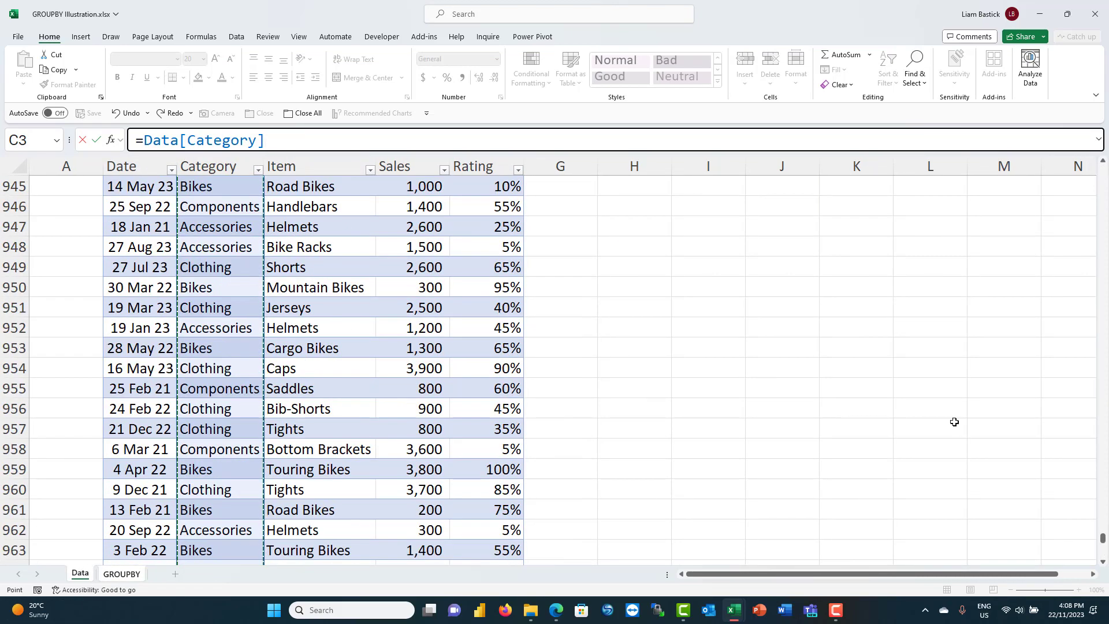
pyautogui.moveTo(1103, 539); pyautogui.dragTo(1092, 75)
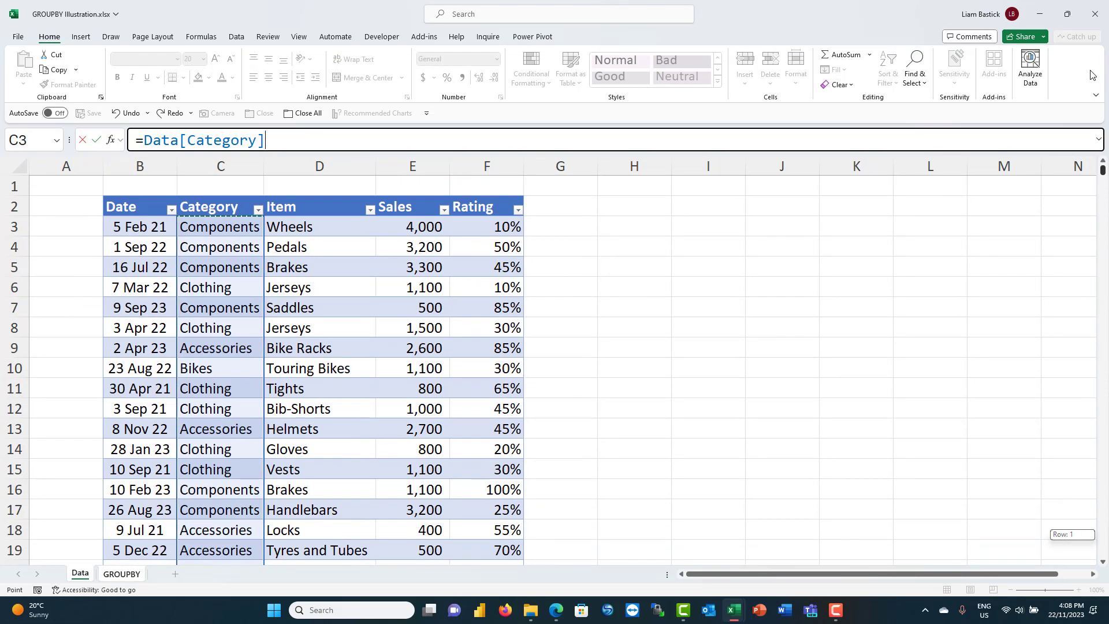
pyautogui.click(210, 206)
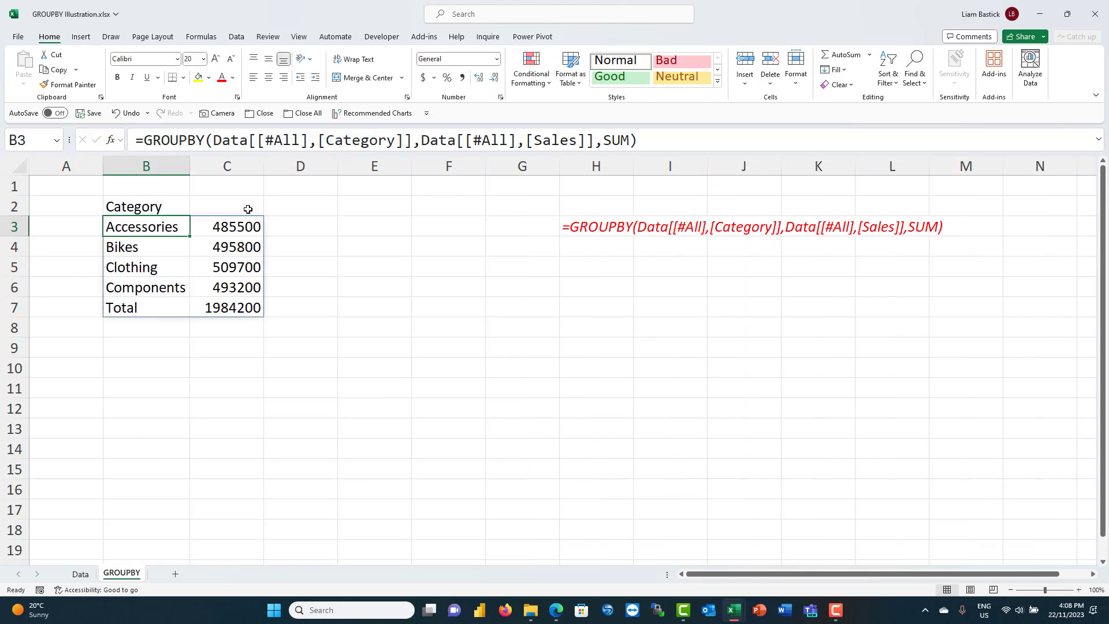
# Step: Link C2 to the Sales header of the Data table with =Data[[#Headers],[Sales]]
pyautogui.click(248, 209)
pyautogui.write('=')
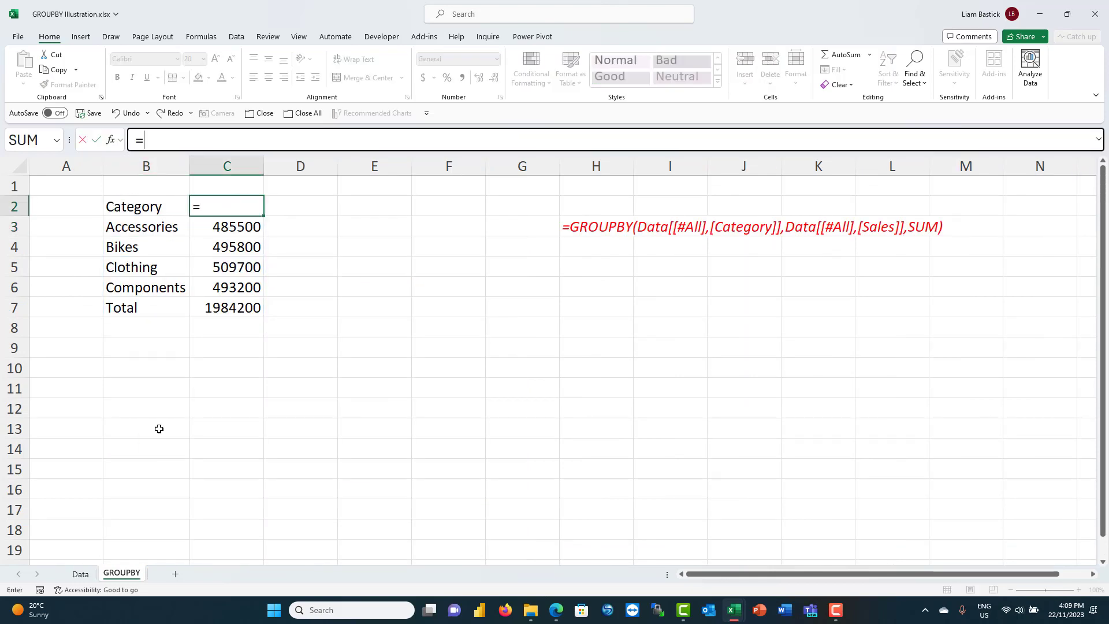
pyautogui.click(86, 573)
pyautogui.click(417, 208)
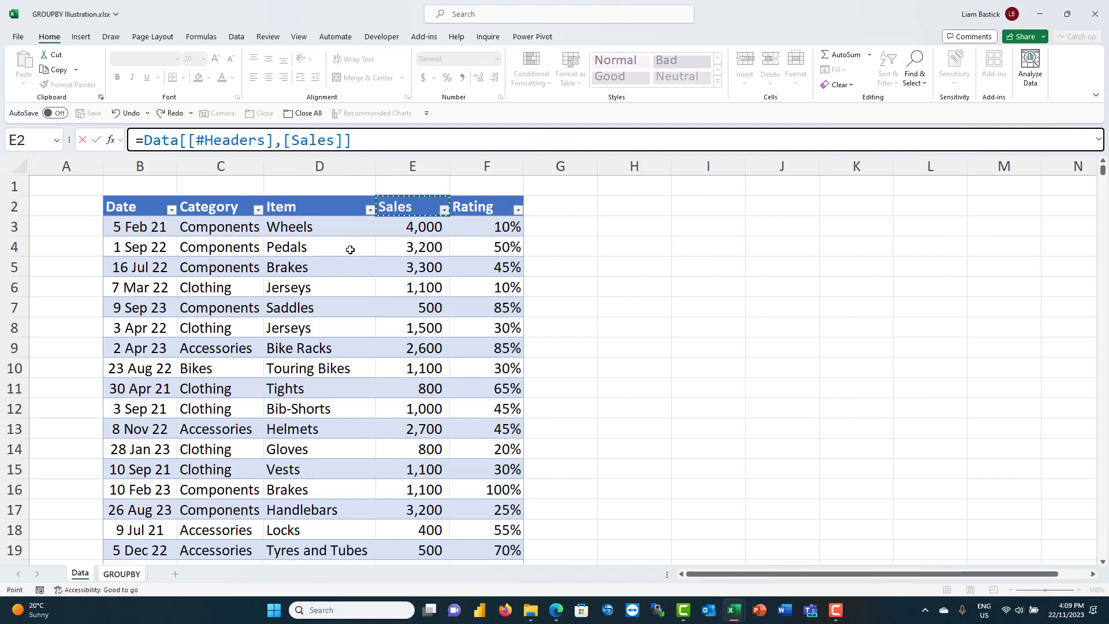
pyautogui.press('Return')
# Step: Apply the green Accent6 cell style to the headings in B2:C2 and centre the Sales heading
pyautogui.moveTo(165, 208); pyautogui.dragTo(243, 207)
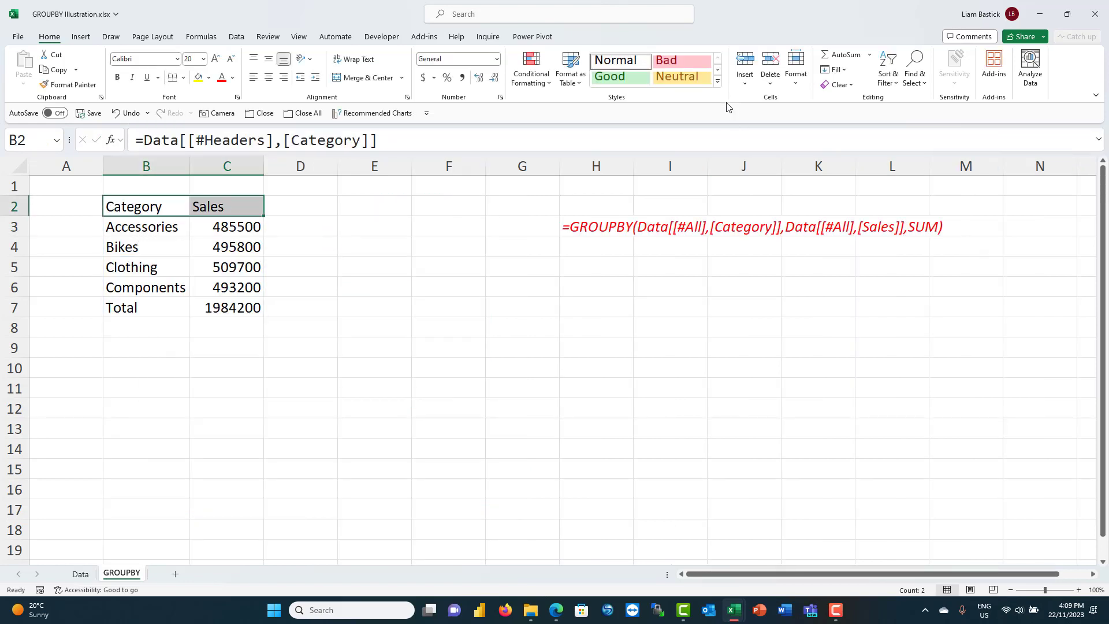
pyautogui.click(718, 81)
pyautogui.click(914, 255)
pyautogui.click(300, 307)
pyautogui.click(221, 201)
pyautogui.click(268, 77)
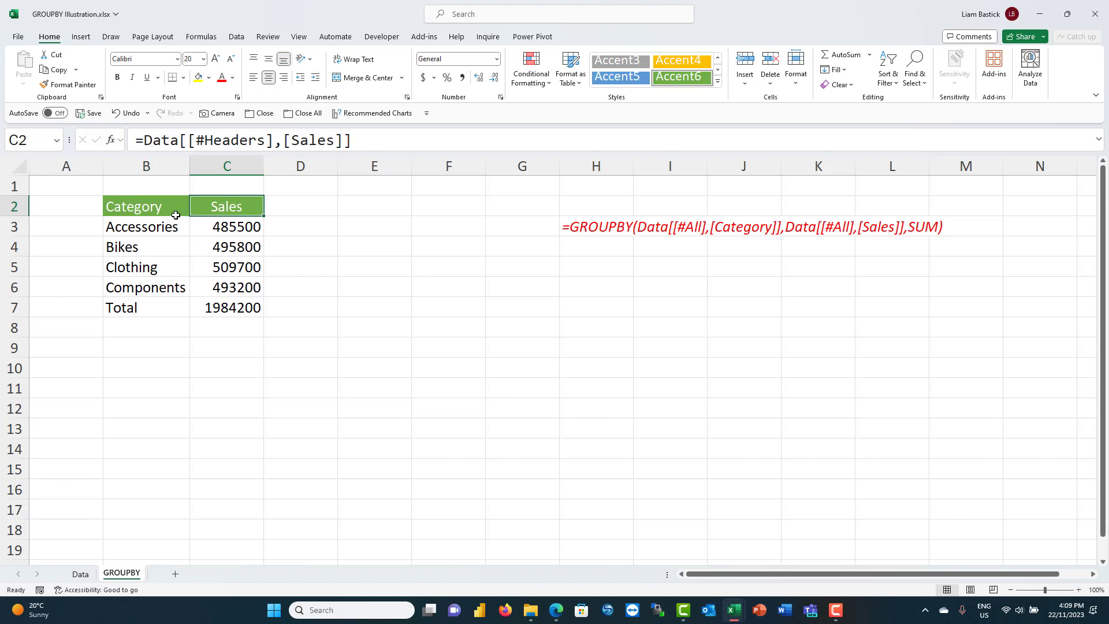
# Step: Fill the empty cell A2 across to D2, over the Category and Sales headings
pyautogui.click(159, 230)
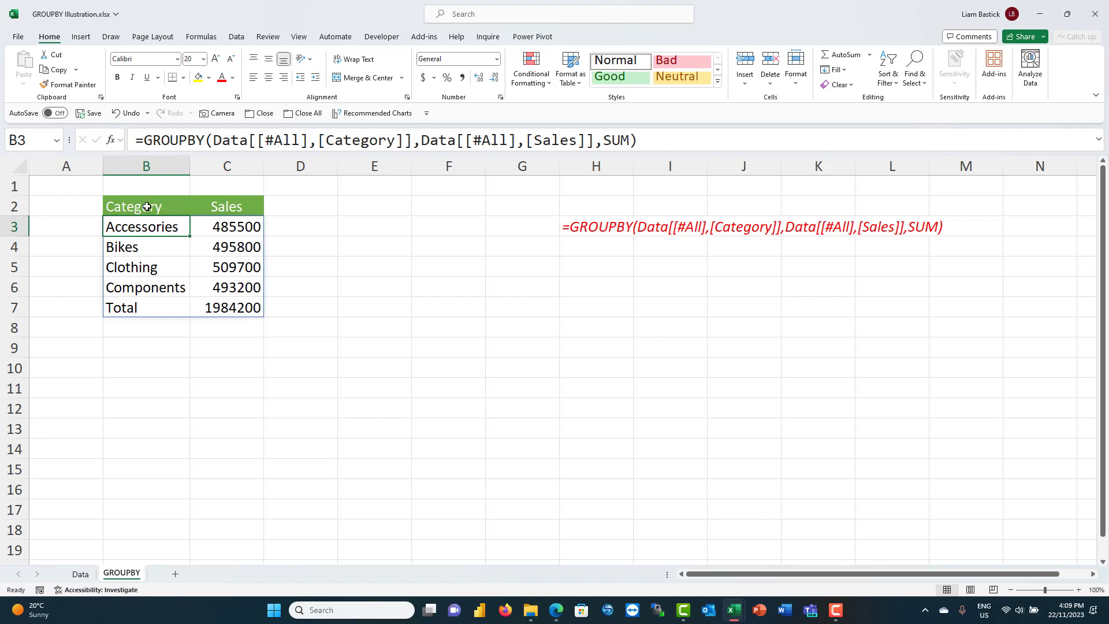
pyautogui.click(84, 207)
pyautogui.moveTo(101, 217); pyautogui.dragTo(329, 211)
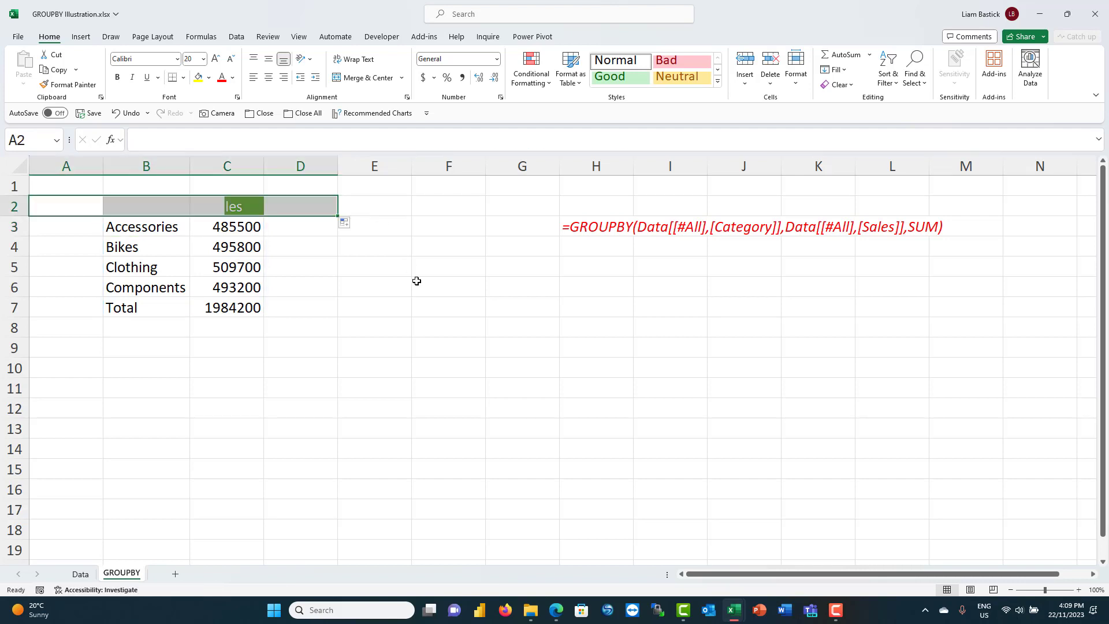
# Step: Clear the GROUPBY arguments in B3 and set row_fields to the Data table's Category to Item columns, Data[[Category]:[Item]]
pyautogui.click(431, 311)
pyautogui.click(168, 220)
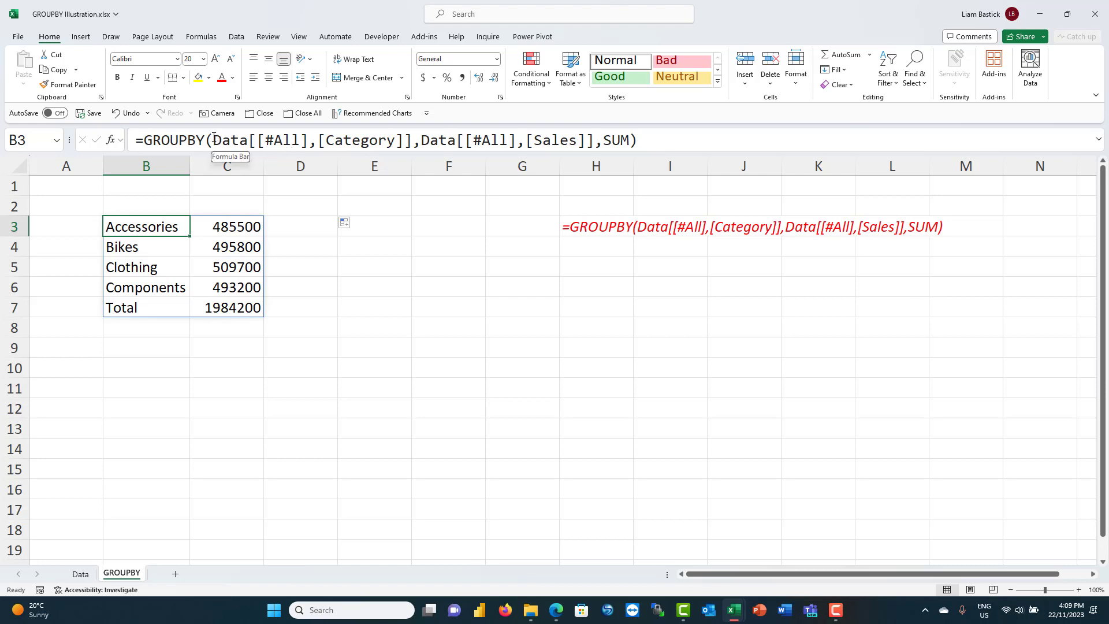
pyautogui.moveTo(214, 138); pyautogui.dragTo(715, 170)
pyautogui.press('Delete')
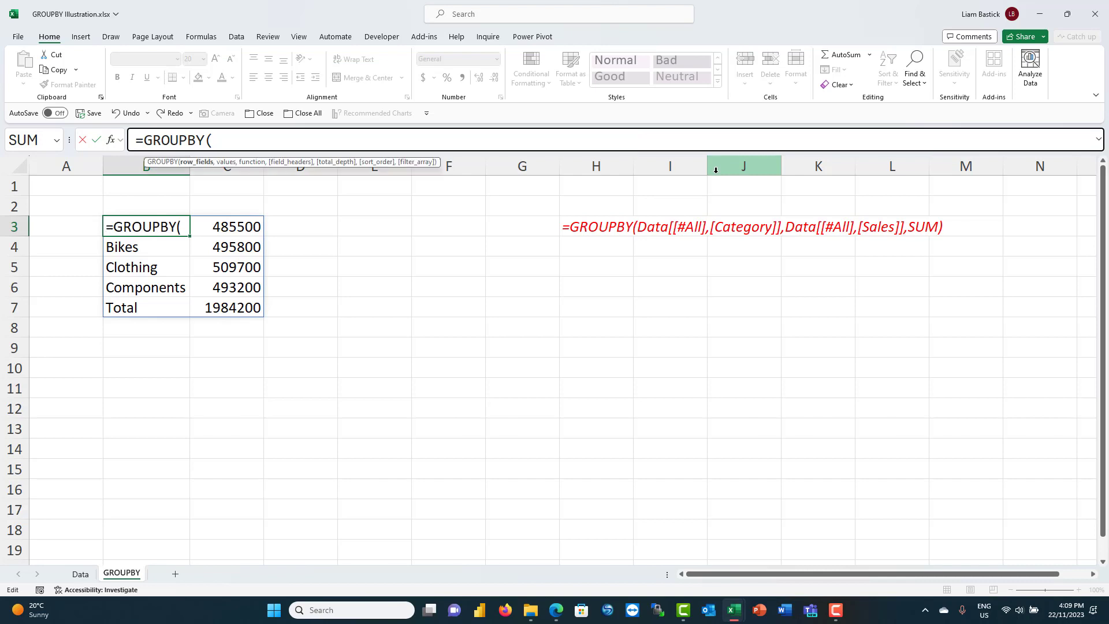
pyautogui.click(80, 574)
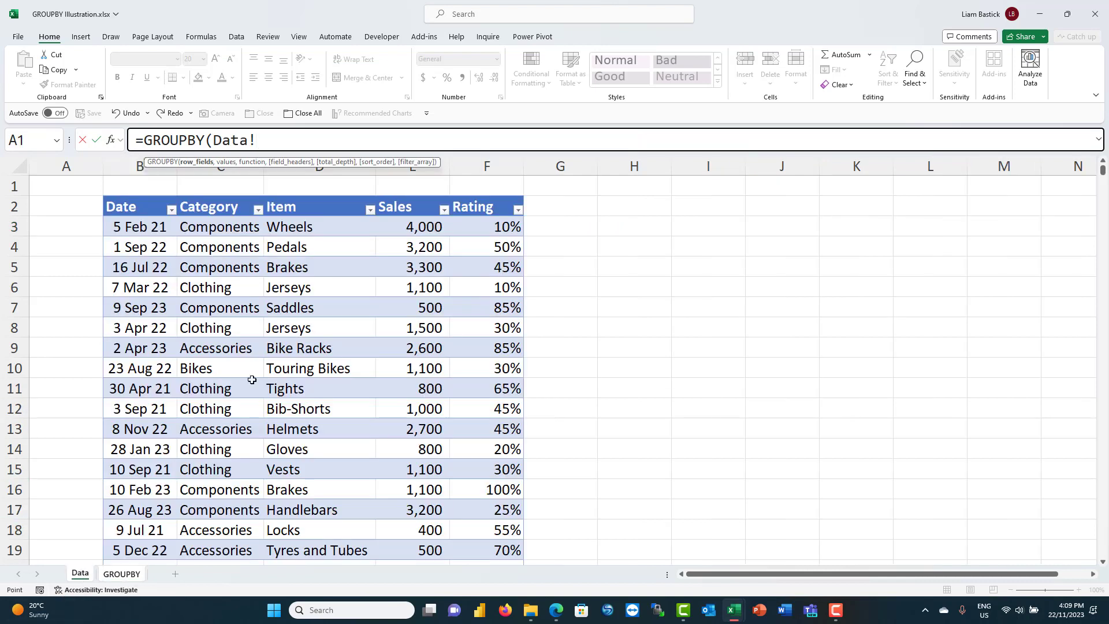
pyautogui.click(214, 225)
pyautogui.moveTo(213, 225); pyautogui.dragTo(309, 232)
pyautogui.hotkey('ctrl', 'shift', 'Down')
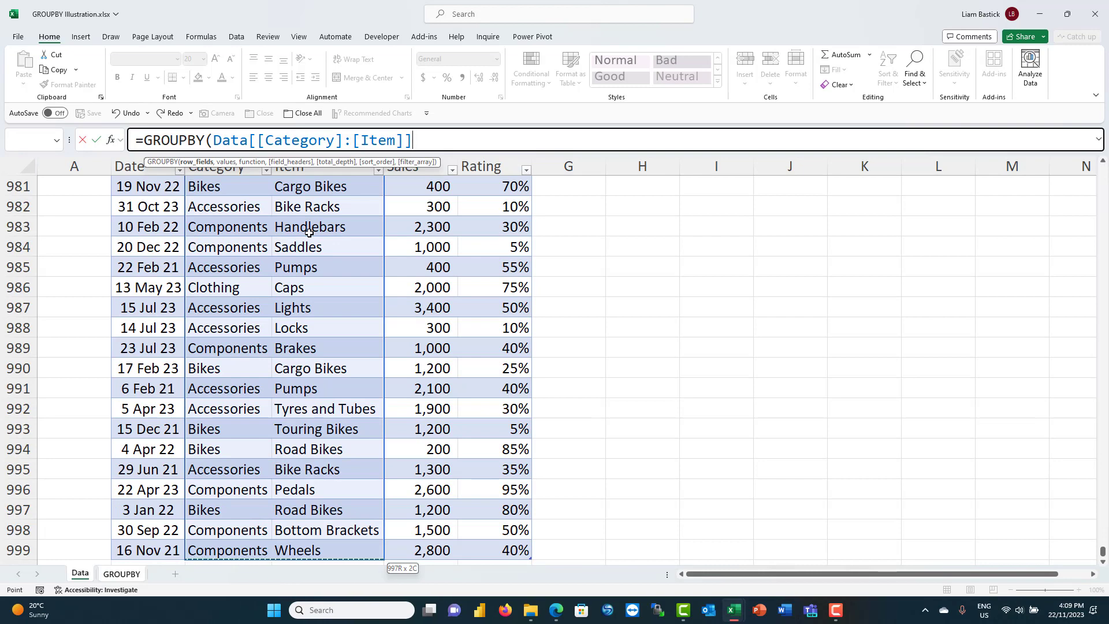
pyautogui.write(',')
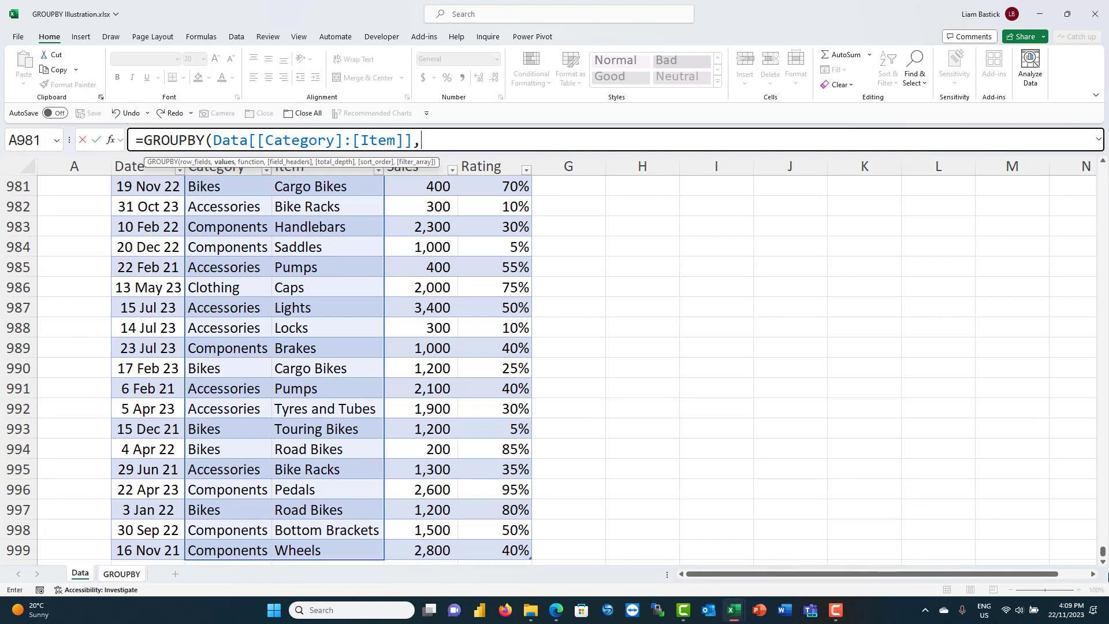
# Step: Complete the B3 formula with Data[Sales] as values and SUM as the function, and autofit column C
pyautogui.moveTo(1103, 552); pyautogui.dragTo(1104, 169)
pyautogui.click(433, 227)
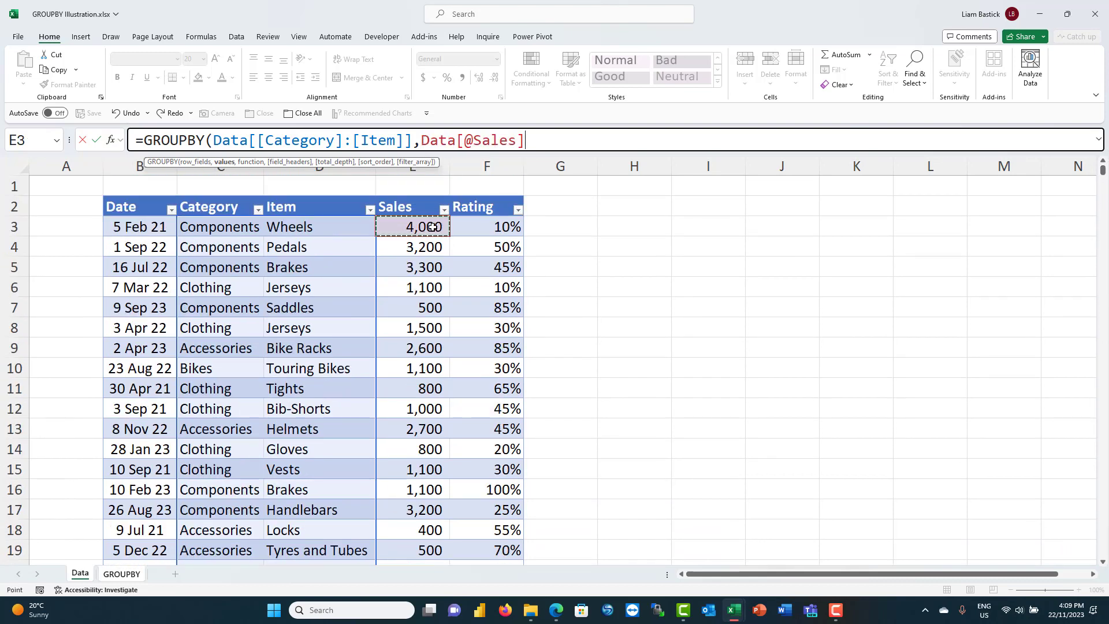
pyautogui.hotkey('ctrl', 'shift', 'Down')
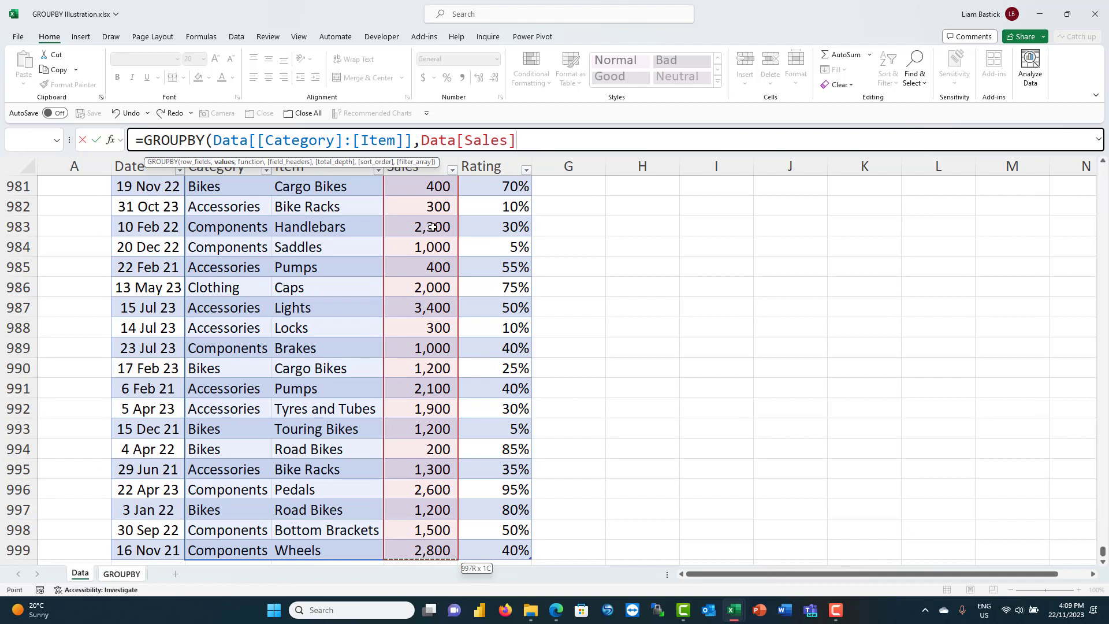
pyautogui.write(',sum')
pyautogui.press('Tab')
pyautogui.write(')')
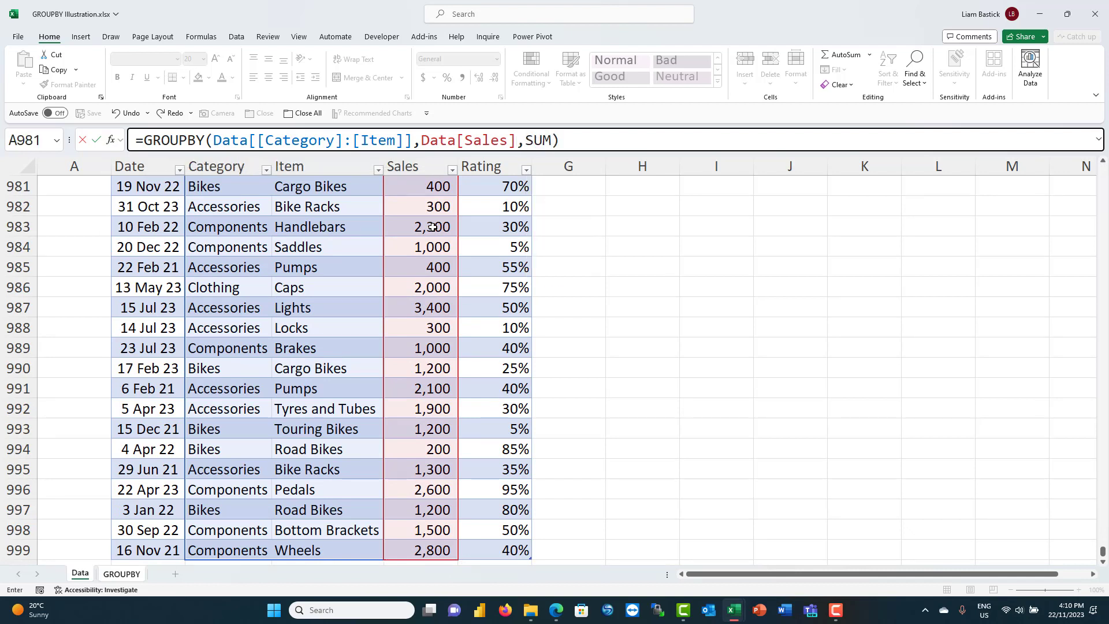
pyautogui.press('Return')
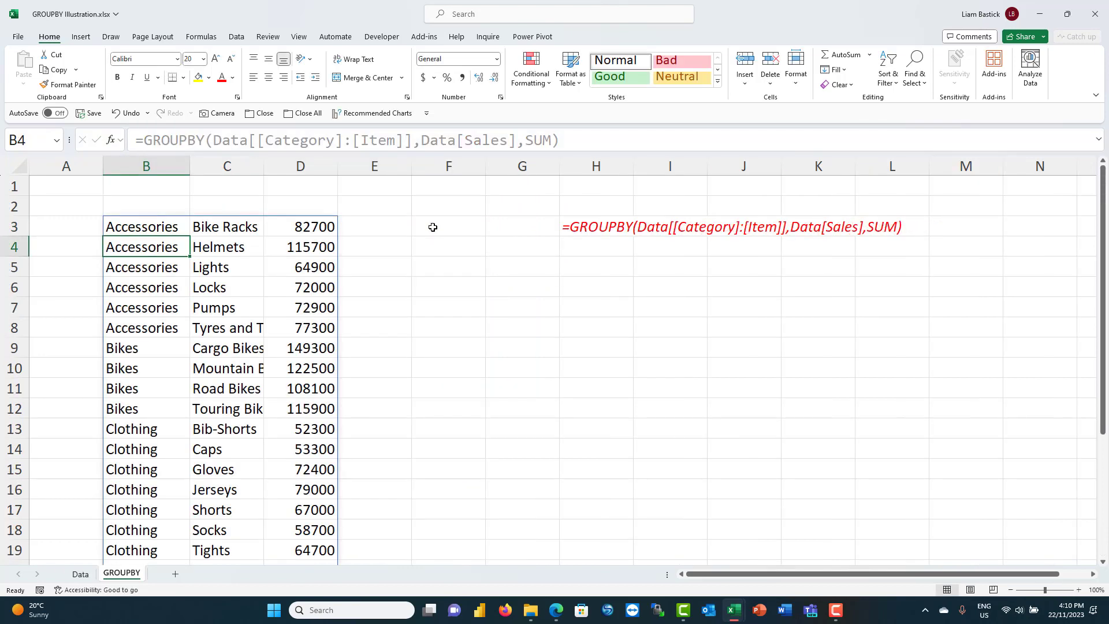
pyautogui.doubleClick(263, 167)
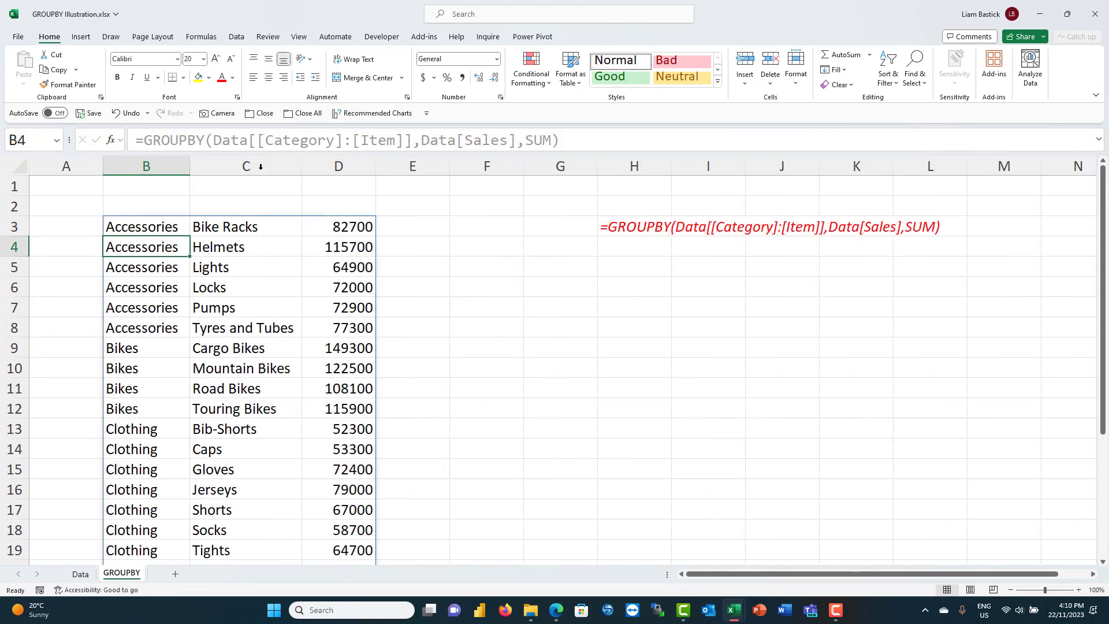
# Step: Examine the column order of the Data table against the two row fields on the GROUPBY sheet
pyautogui.click(152, 231)
pyautogui.click(93, 572)
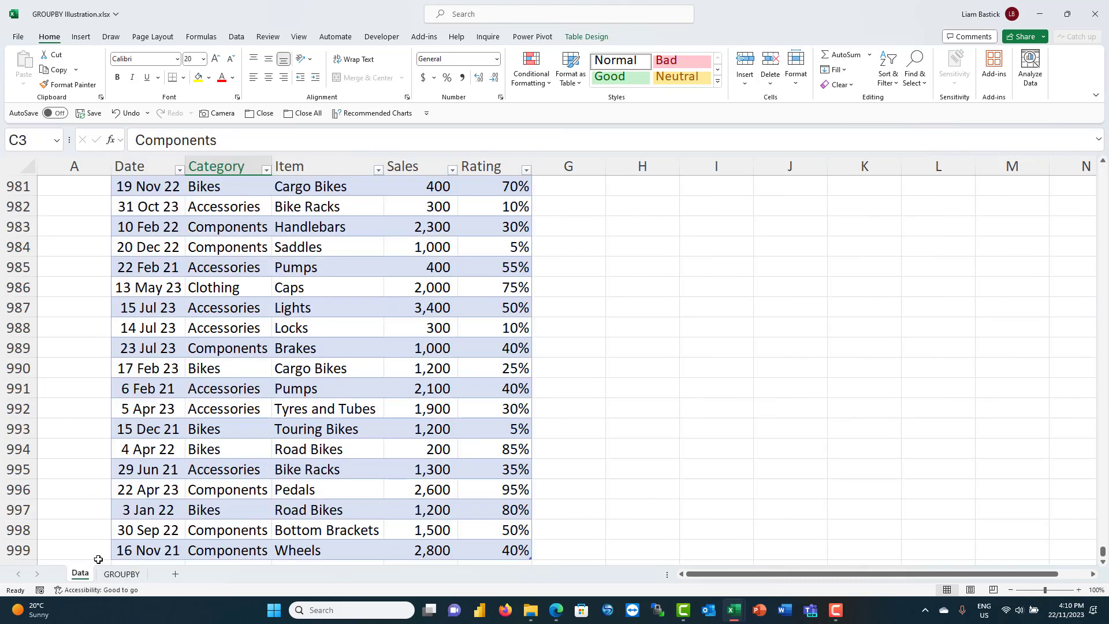
pyautogui.moveTo(1102, 551); pyautogui.dragTo(1102, 171)
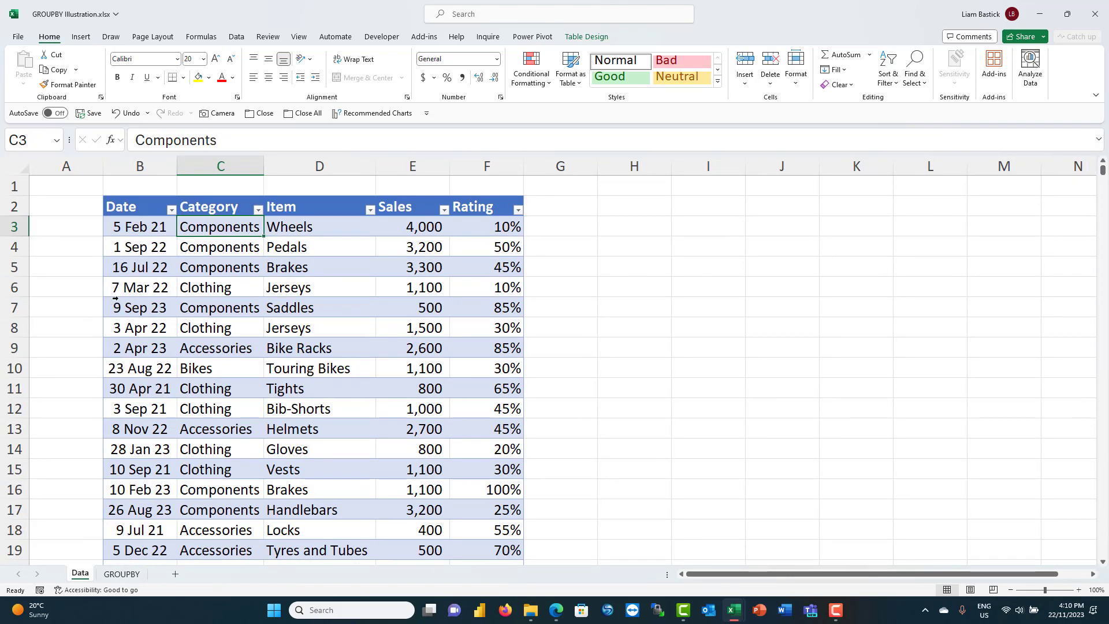
pyautogui.click(136, 575)
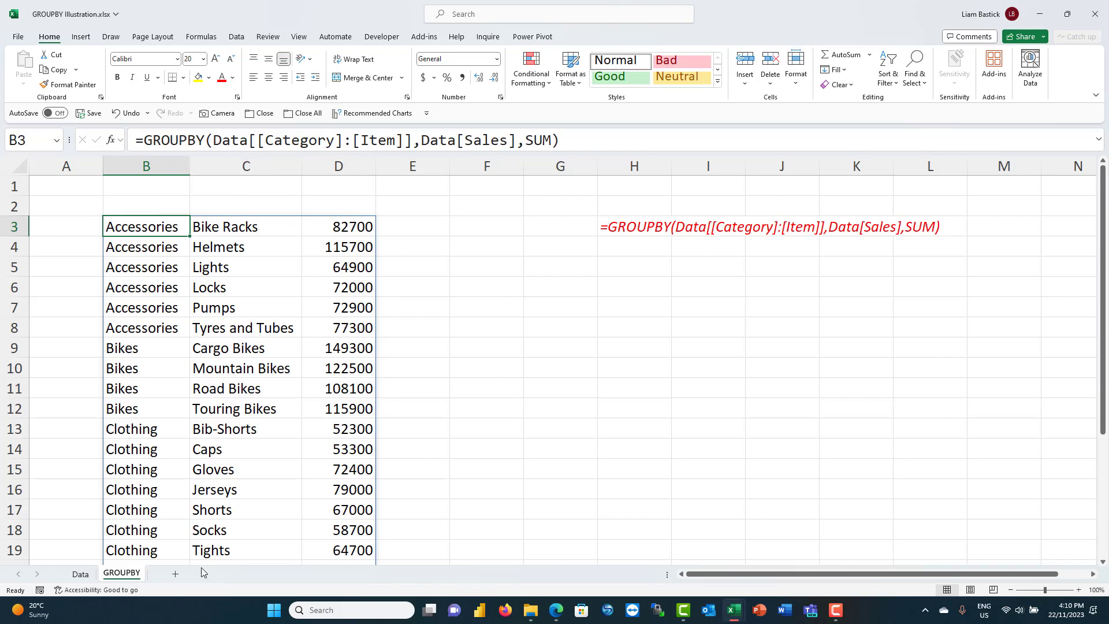
pyautogui.click(81, 573)
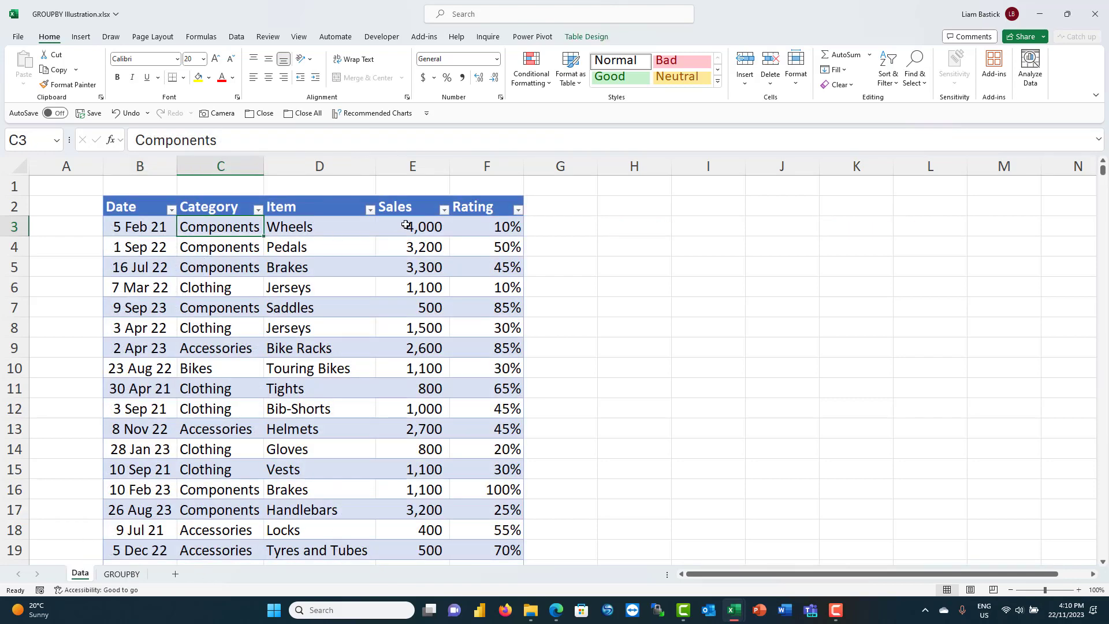
pyautogui.click(127, 574)
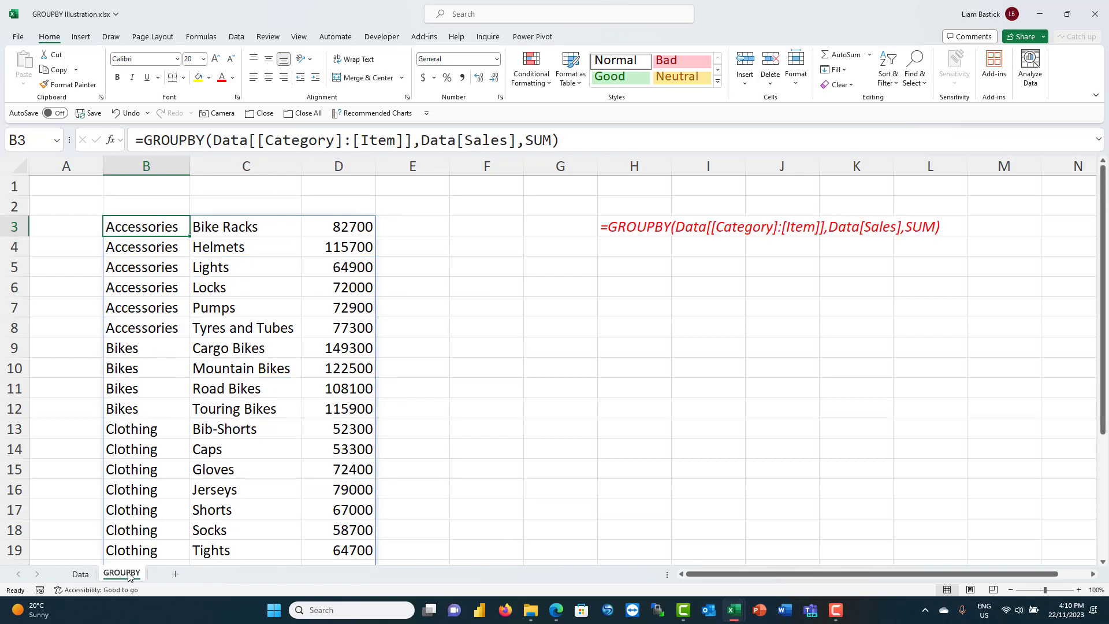
# Step: Replace the row_fields argument of B3's GROUPBY with an HSTACK function that takes Data[Date] as its first array
pyautogui.moveTo(214, 140); pyautogui.dragTo(417, 144)
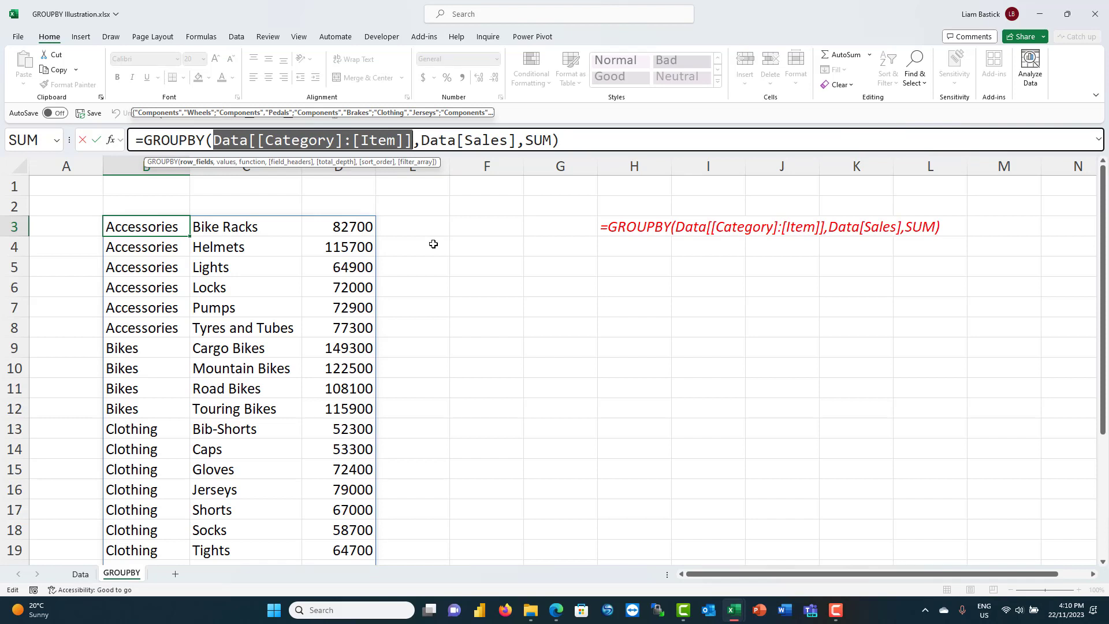
pyautogui.write('Hs')
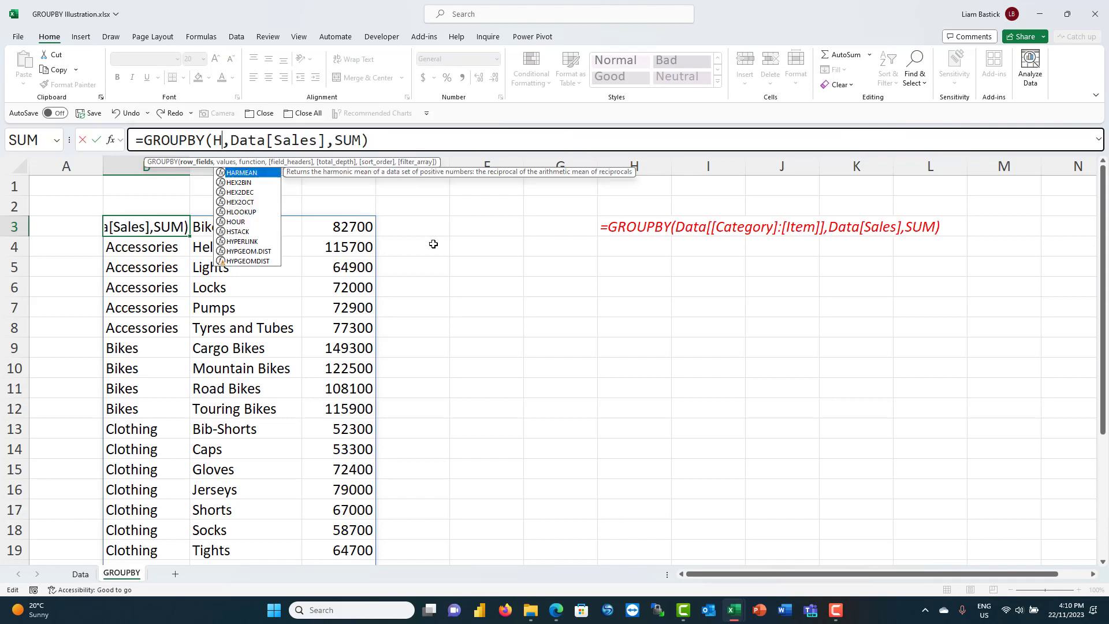
pyautogui.press('Tab')
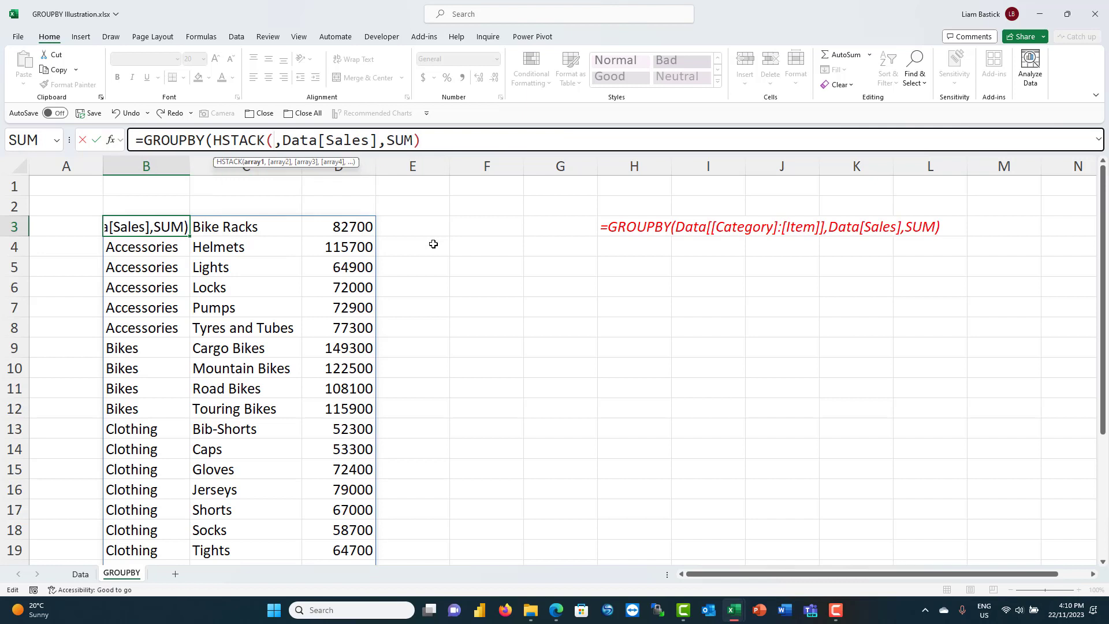
pyautogui.write(')')
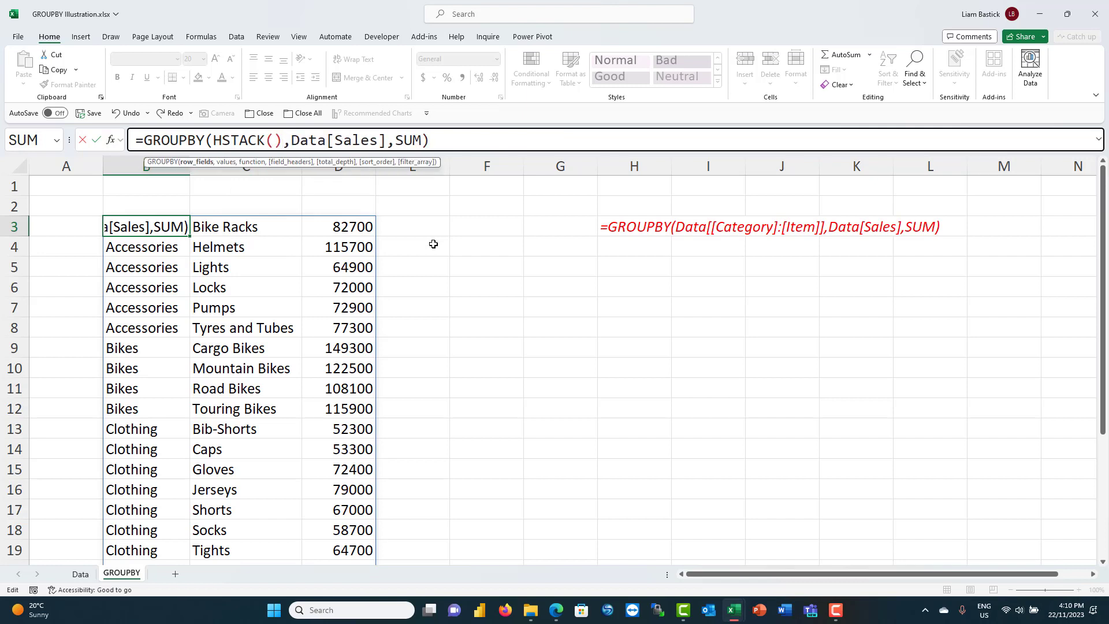
pyautogui.click(274, 140)
pyautogui.click(80, 574)
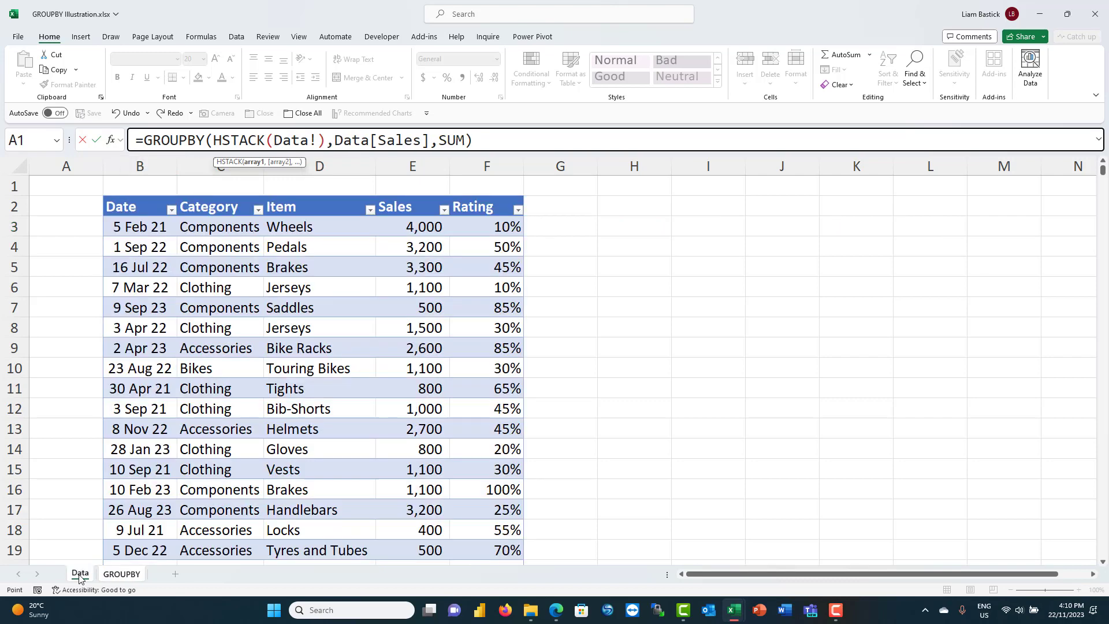
pyautogui.click(135, 228)
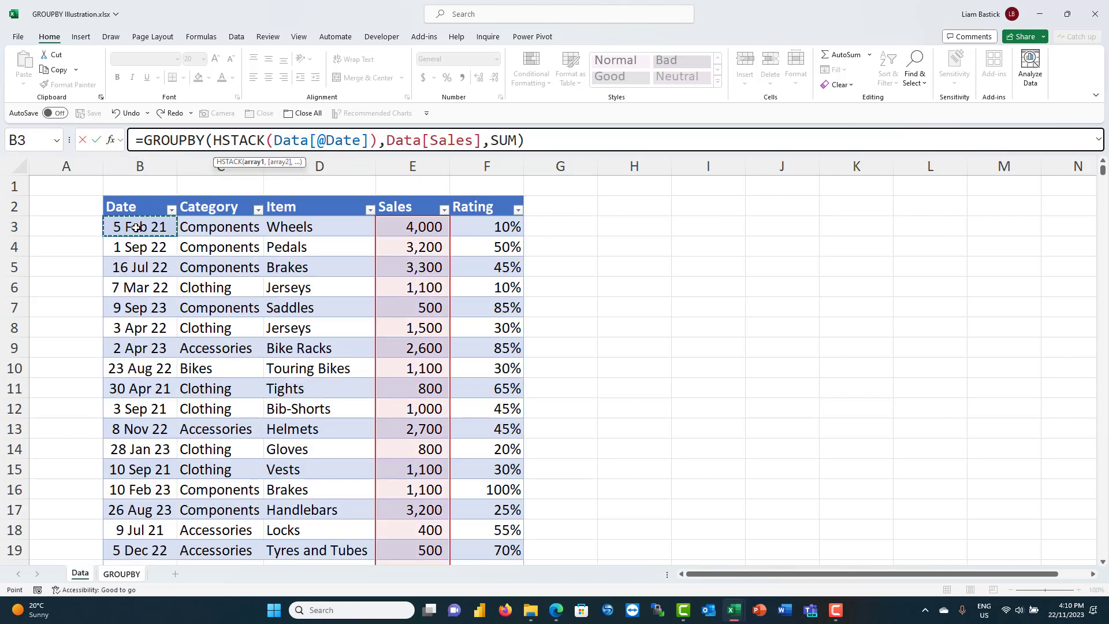
pyautogui.hotkey('ctrl', 'shift', 'Down')
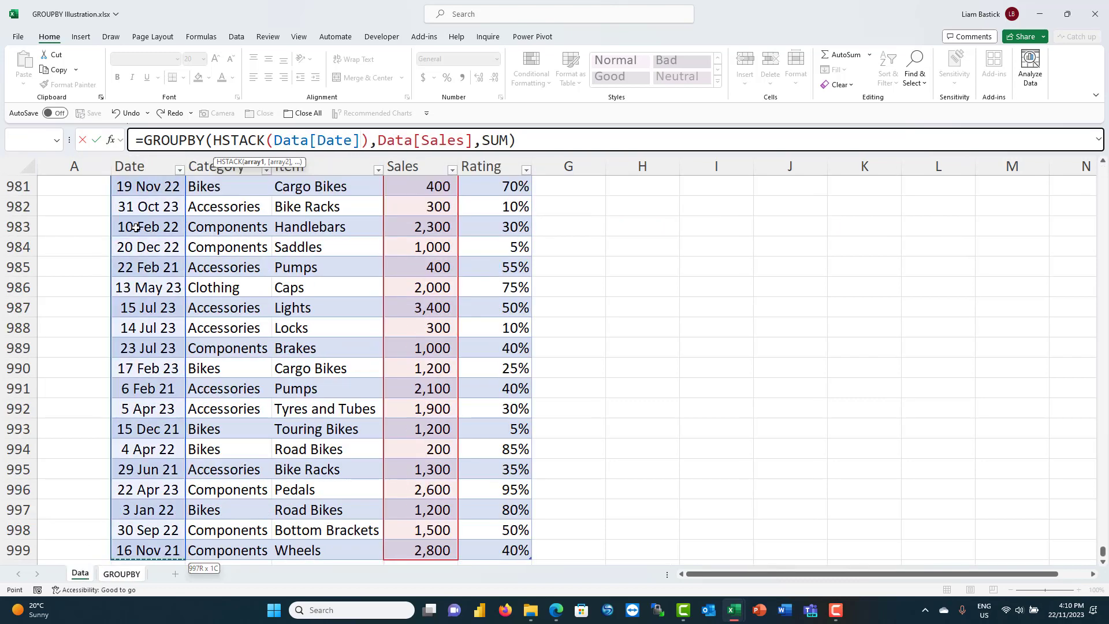
pyautogui.write(',')
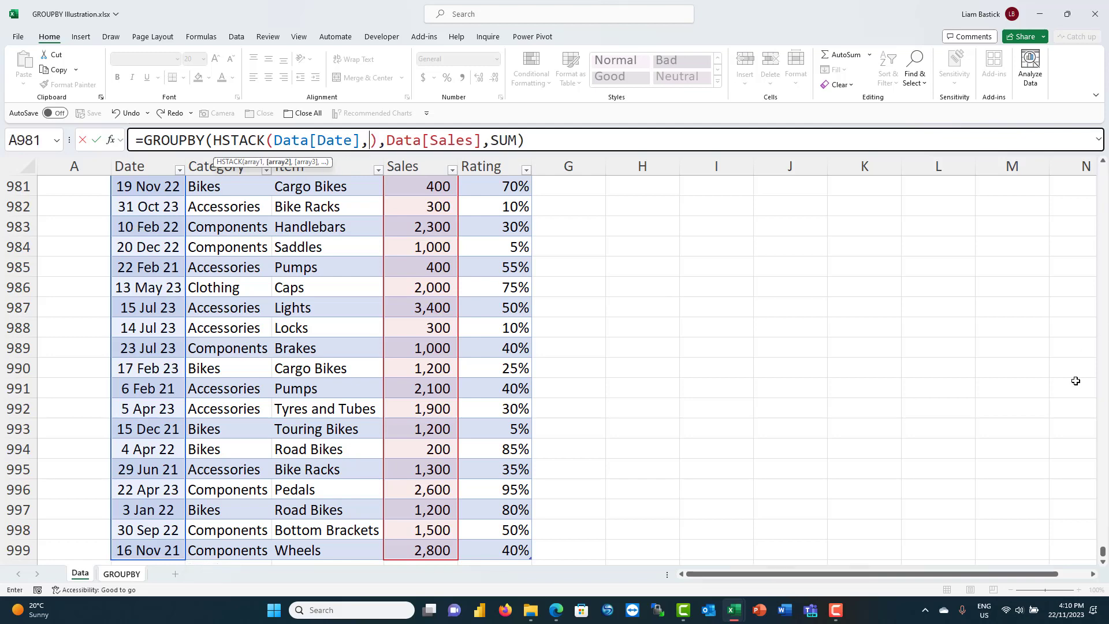
# Step: Add Data[Item] as the second HSTACK array and enter the formula
pyautogui.moveTo(1103, 553); pyautogui.dragTo(1081, 166)
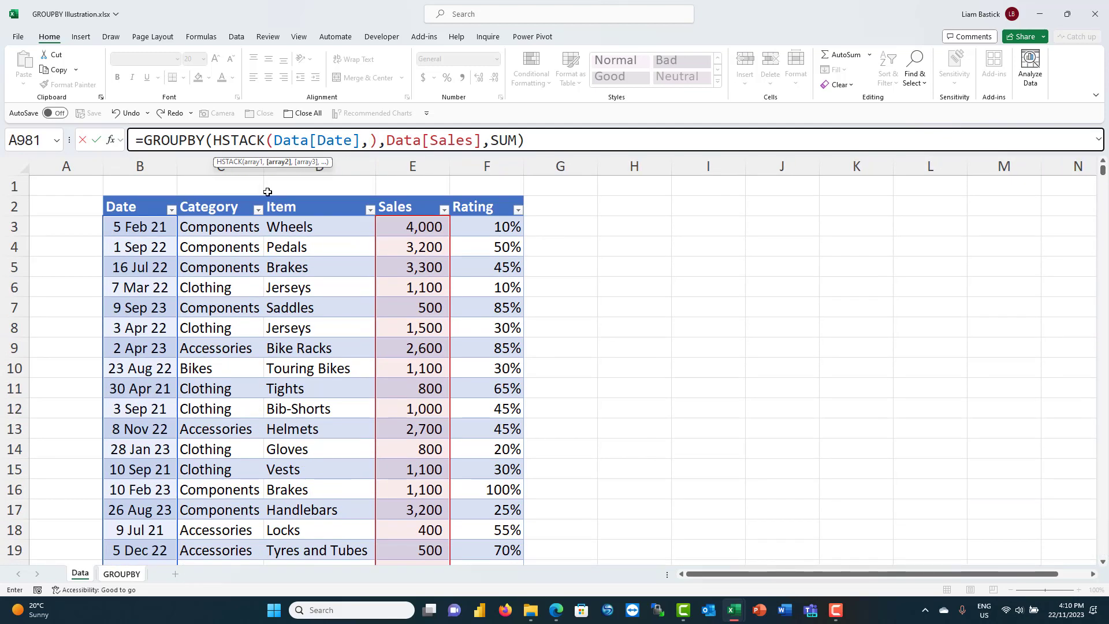
pyautogui.click(309, 226)
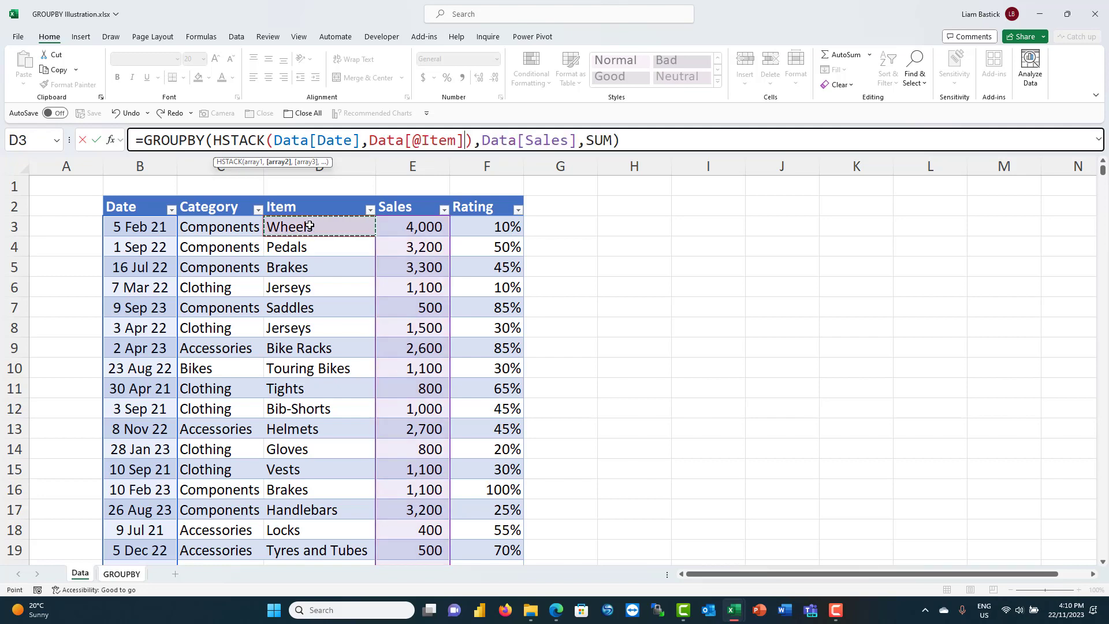
pyautogui.hotkey('ctrl', 'shift', 'Down')
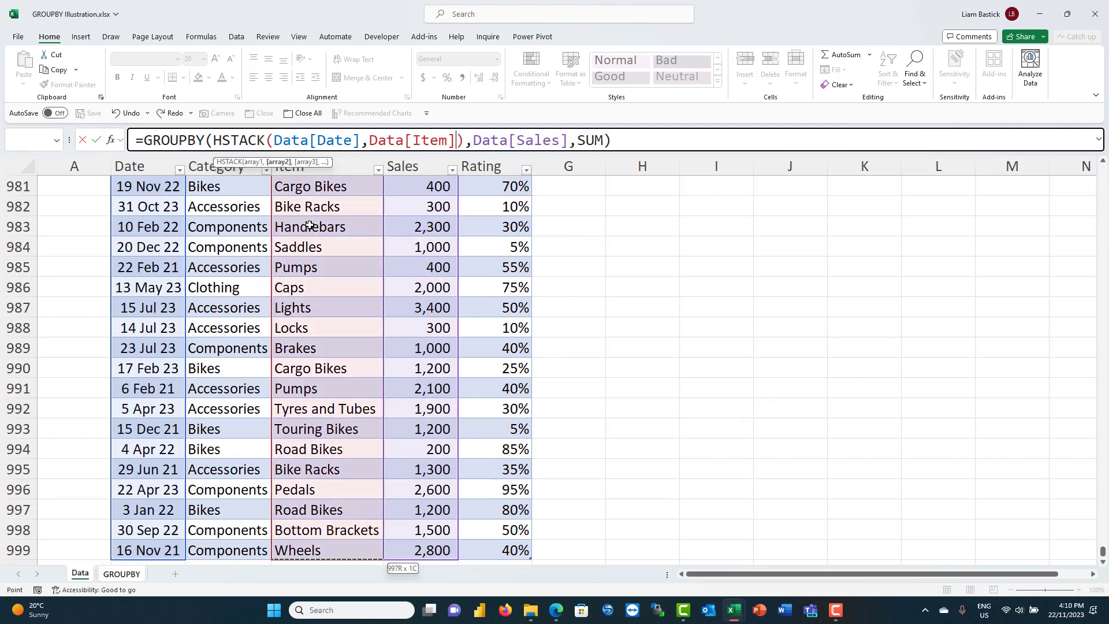
pyautogui.press('Return')
# Step: Format the date serials in column B, from B3 to the end of the spilled results, as Short Date
pyautogui.click(175, 226)
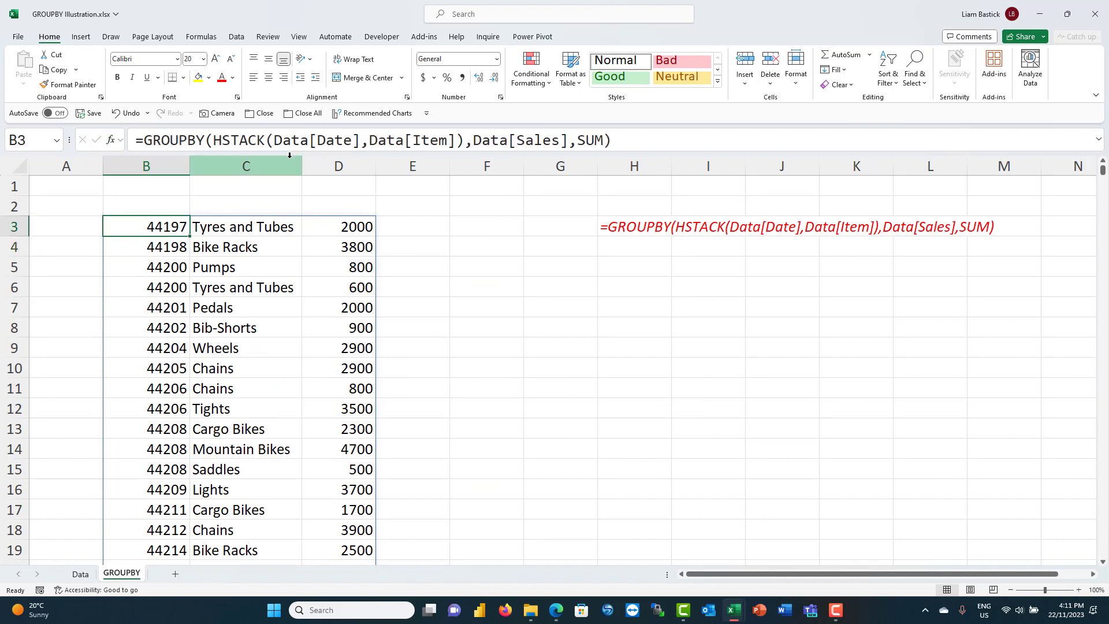
pyautogui.hotkey('ctrl', 'shift', 'Down')
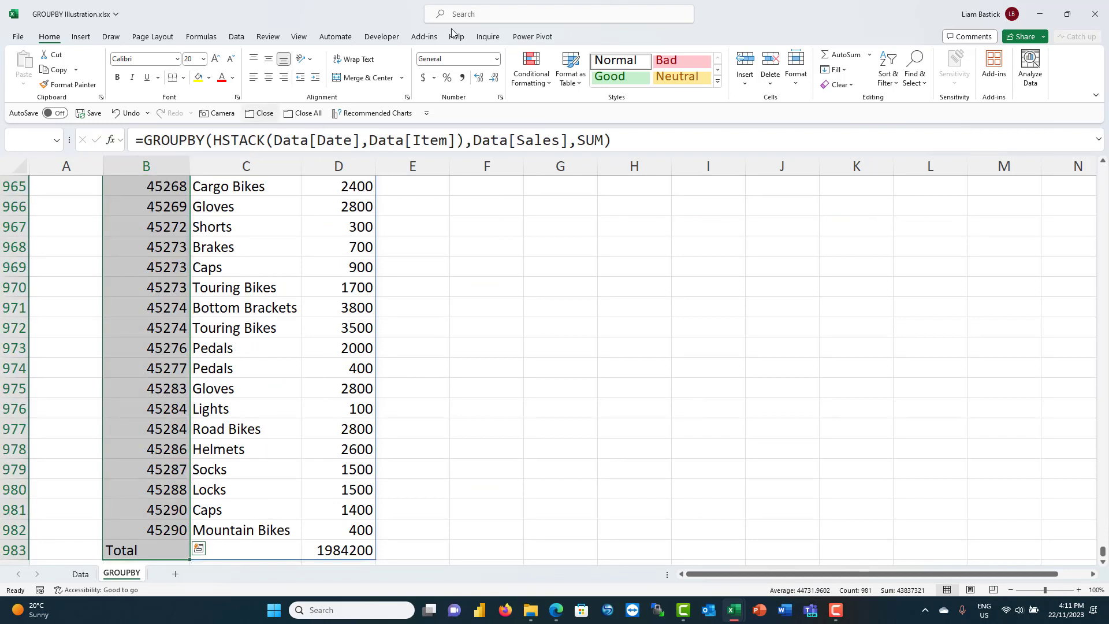
pyautogui.click(496, 59)
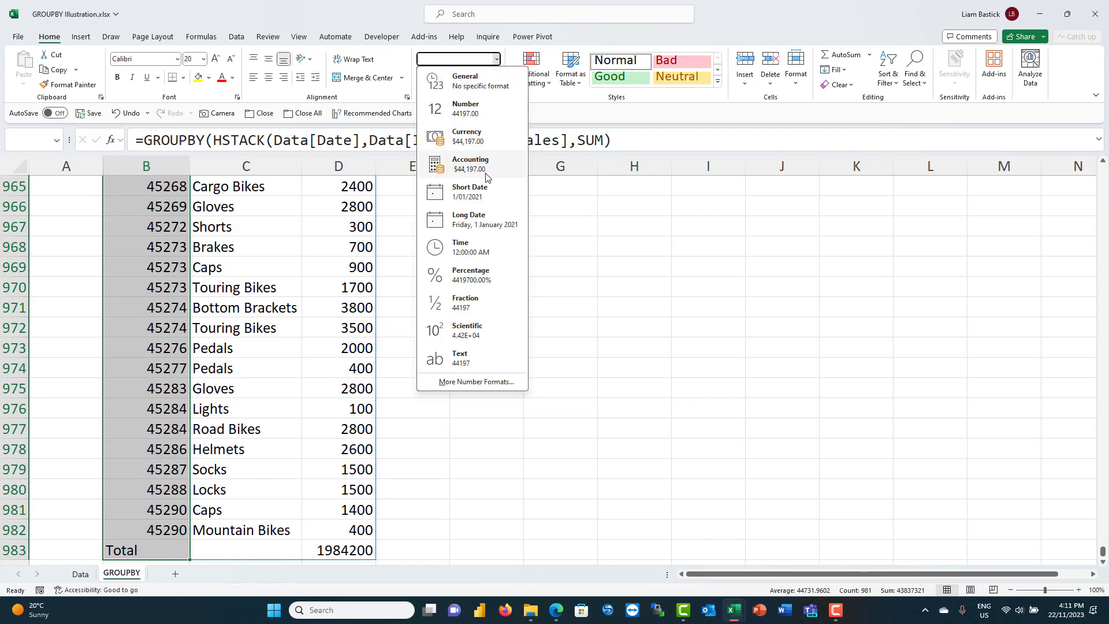
pyautogui.click(483, 191)
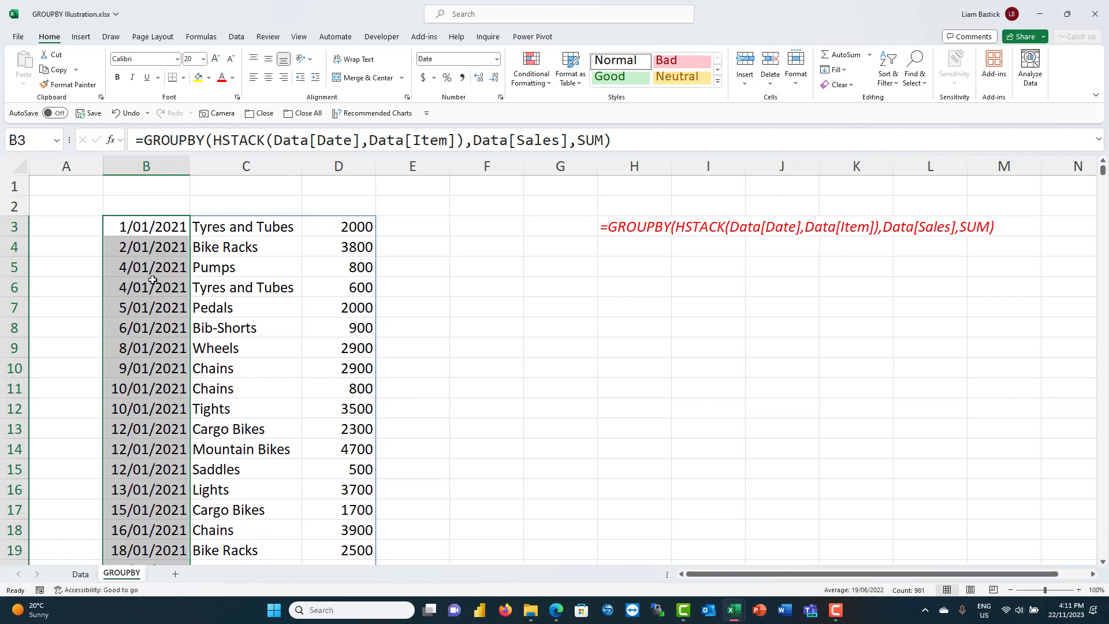
pyautogui.scroll(-1, 167, 359)
pyautogui.scroll(1, 176, 349)
# Step: Replace the values argument of B3's GROUPBY with an HSTACK function that takes Data[Sales] as its first array
pyautogui.moveTo(472, 142); pyautogui.dragTo(571, 141)
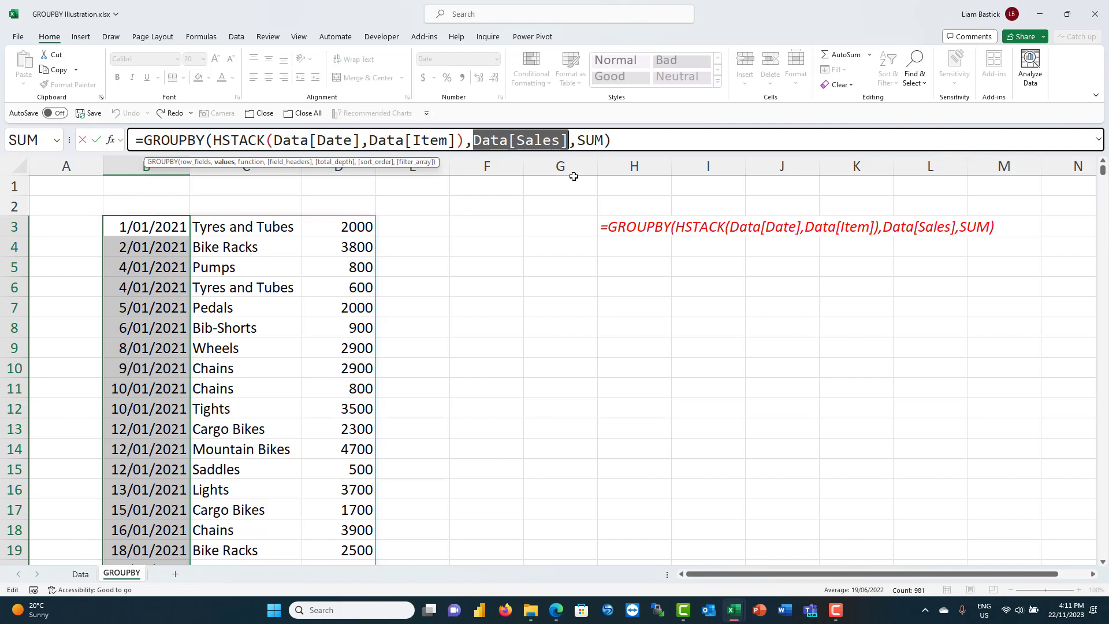
pyautogui.write('HSTAC')
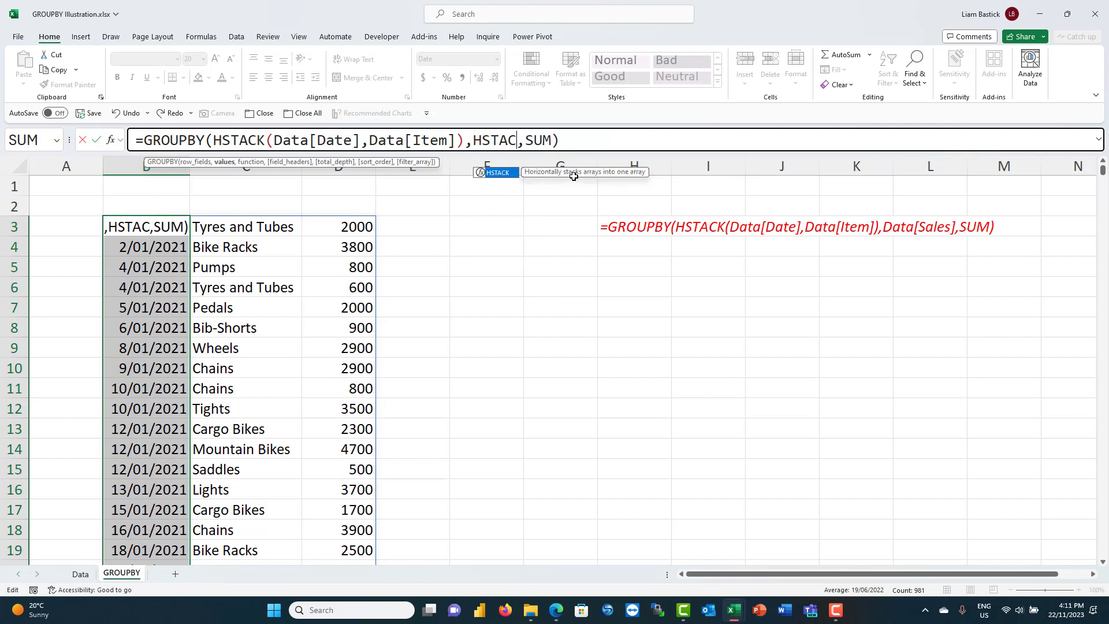
pyautogui.write('K(')
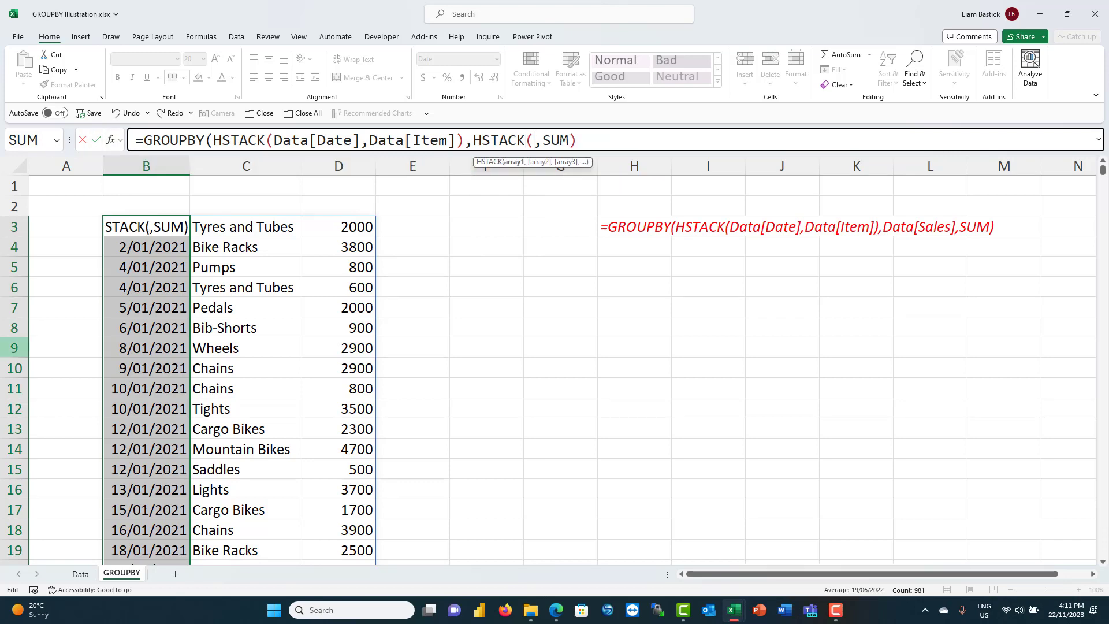
pyautogui.click(81, 574)
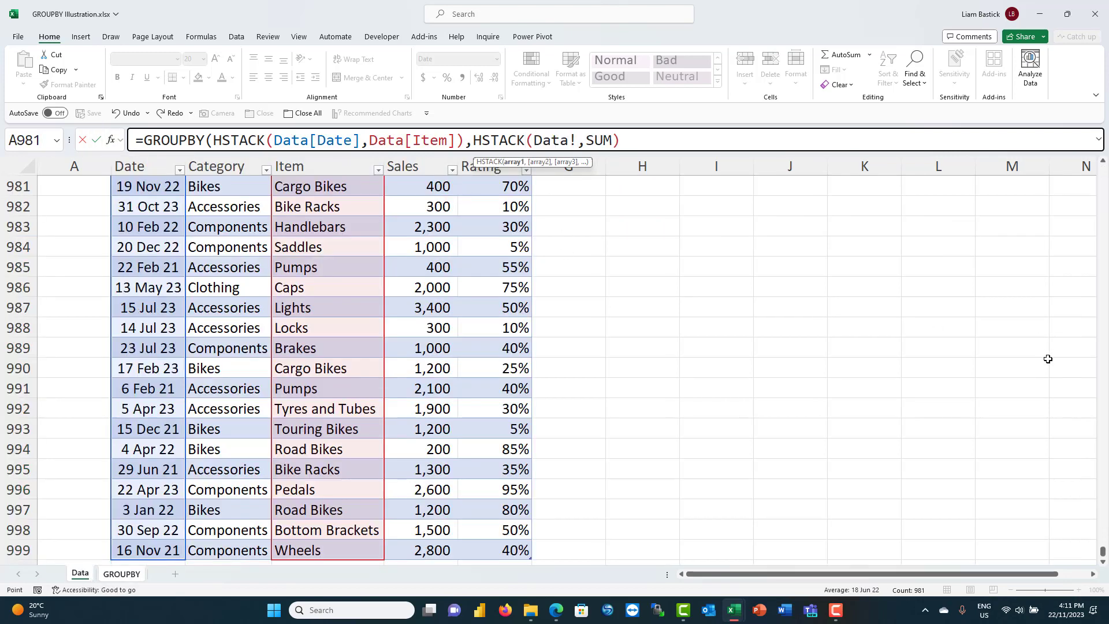
pyautogui.moveTo(1104, 551); pyautogui.dragTo(1080, 61)
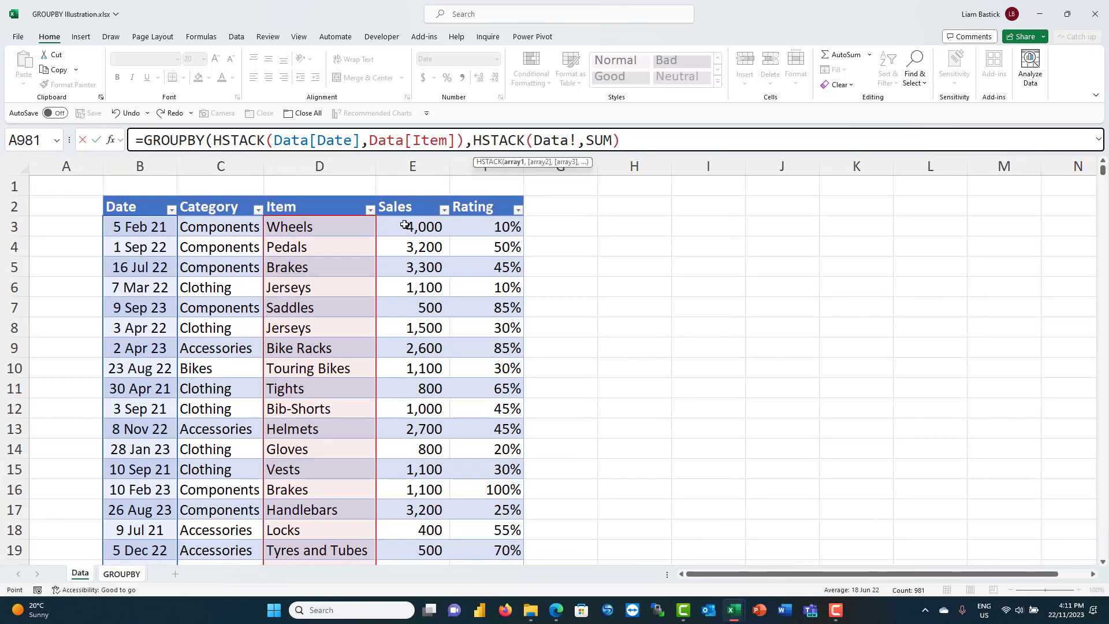
pyautogui.moveTo(408, 227)
pyautogui.mouseDown()
pyautogui.moveTo(490, 227)
pyautogui.moveTo(425, 227)
pyautogui.mouseUp()
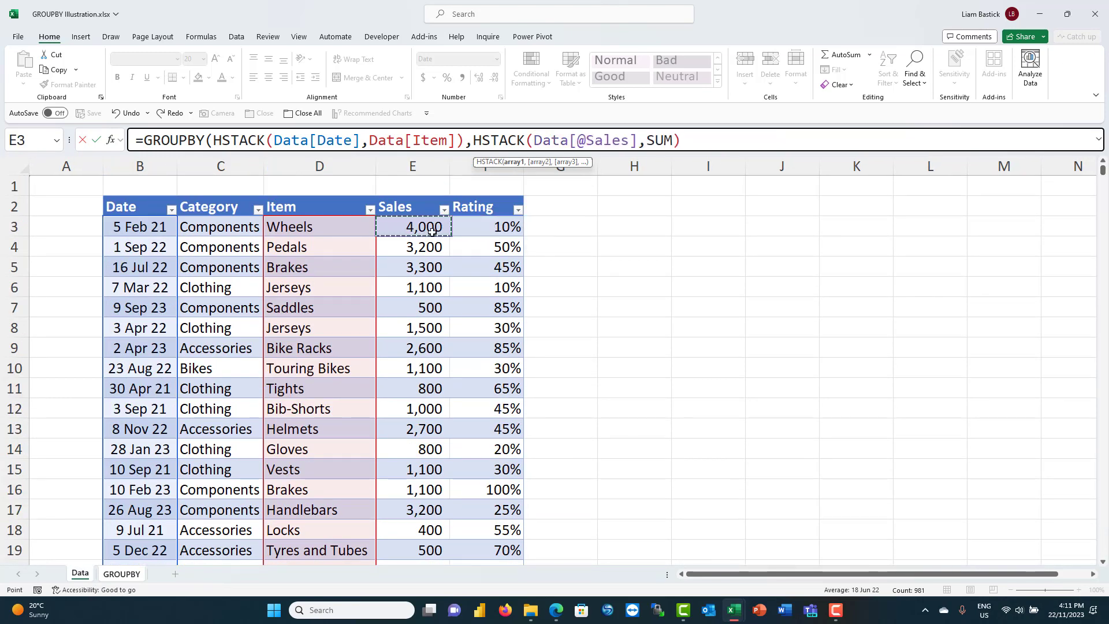
pyautogui.hotkey('ctrl', 'shift', 'Down')
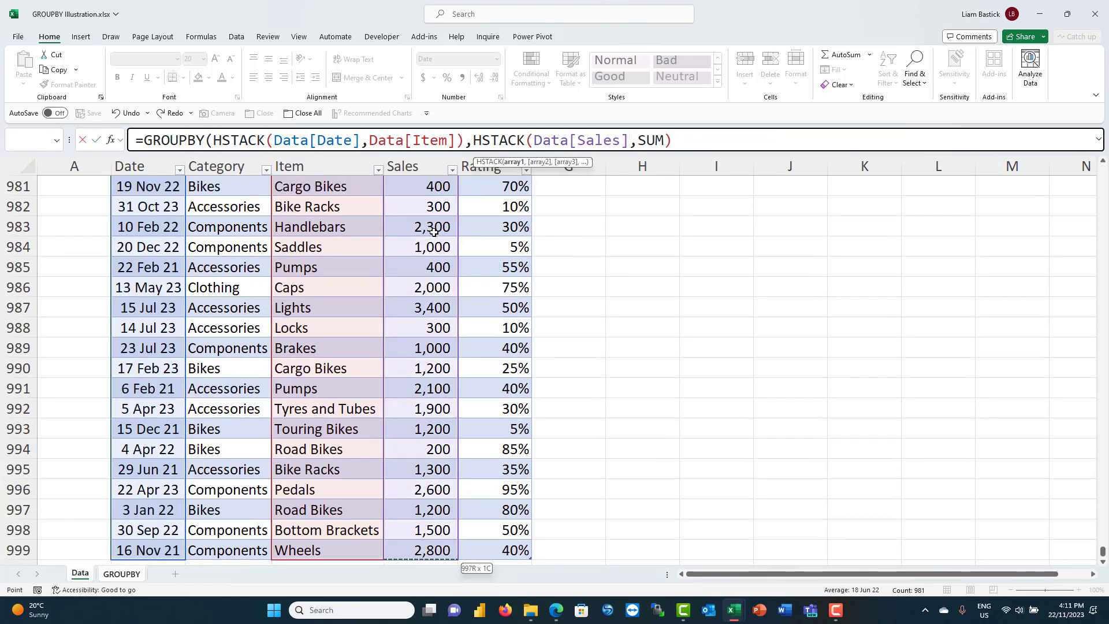
# Step: Add Data[Rating] as the second array of the values HSTACK and close that function
pyautogui.write(',')
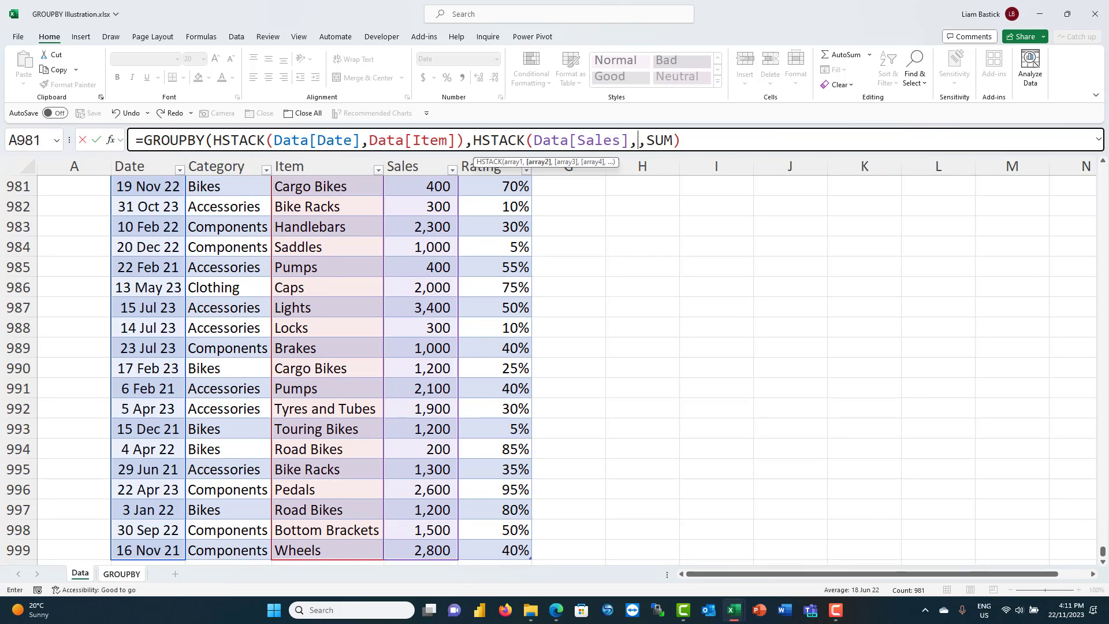
pyautogui.moveTo(1103, 552); pyautogui.dragTo(1103, 168)
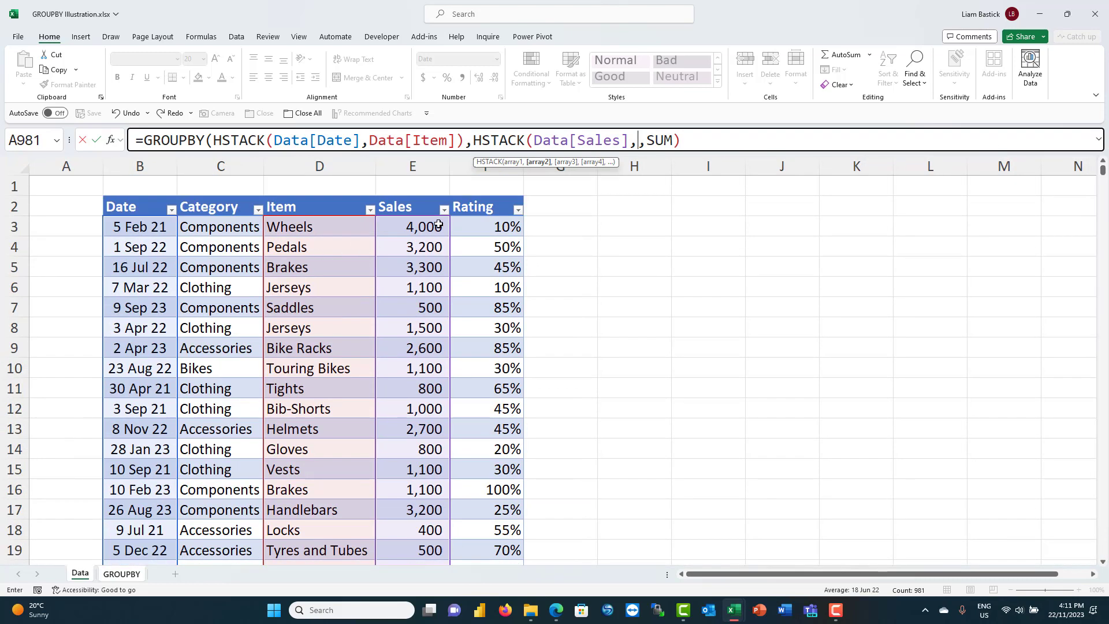
pyautogui.click(467, 226)
pyautogui.hotkey('ctrl', 'shift', 'Down')
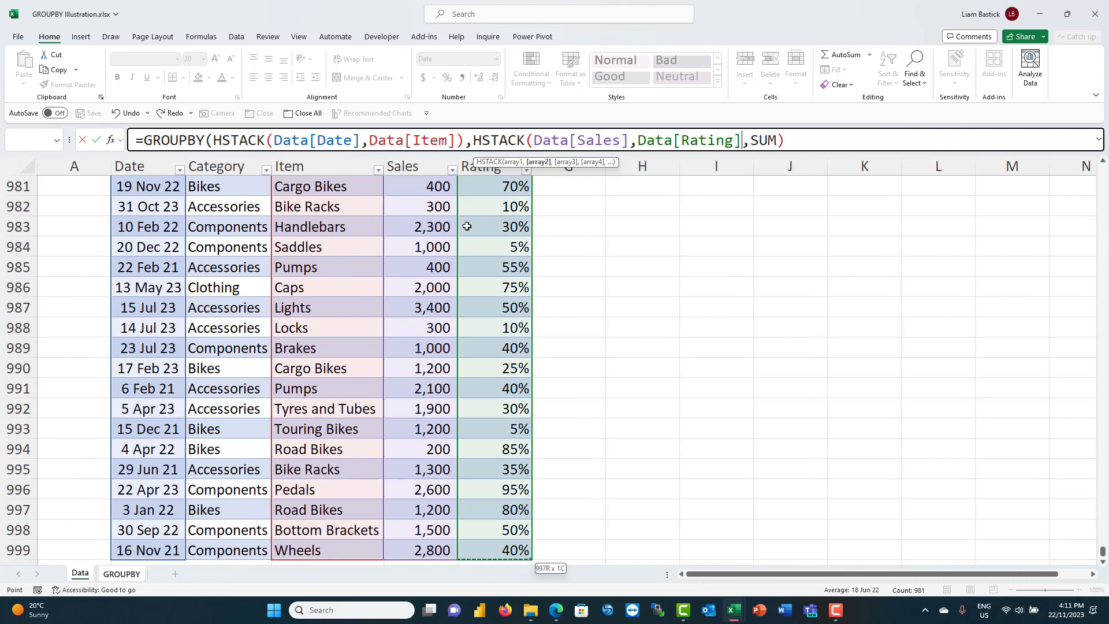
pyautogui.write(')')
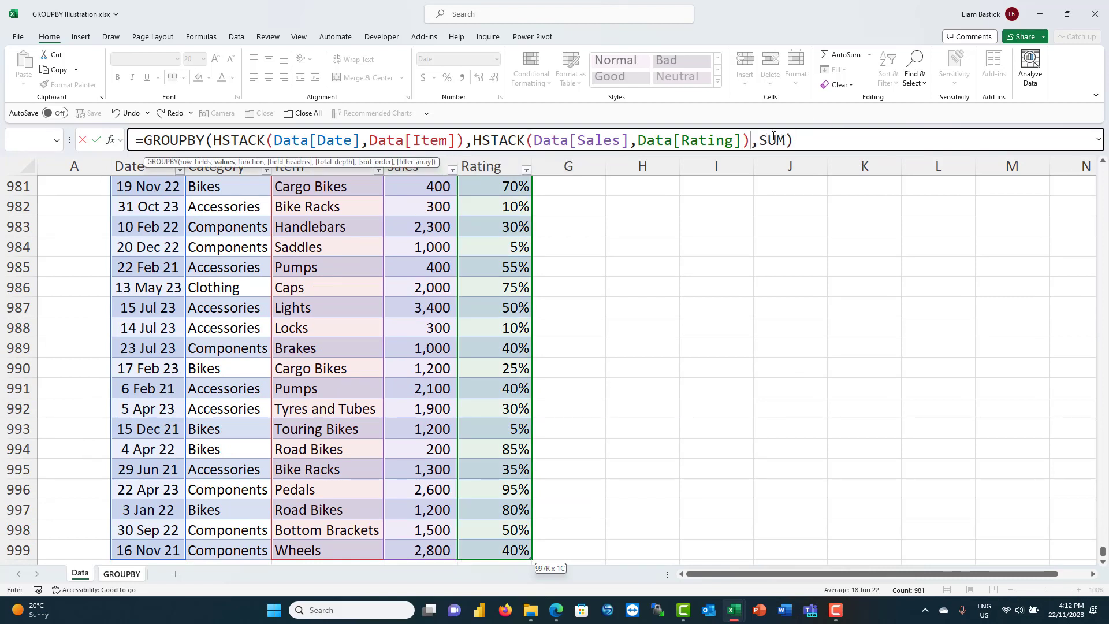
# Step: Change the GROUPBY function argument from SUM to AVERAGE and enter the formula
pyautogui.moveTo(759, 139); pyautogui.dragTo(789, 140)
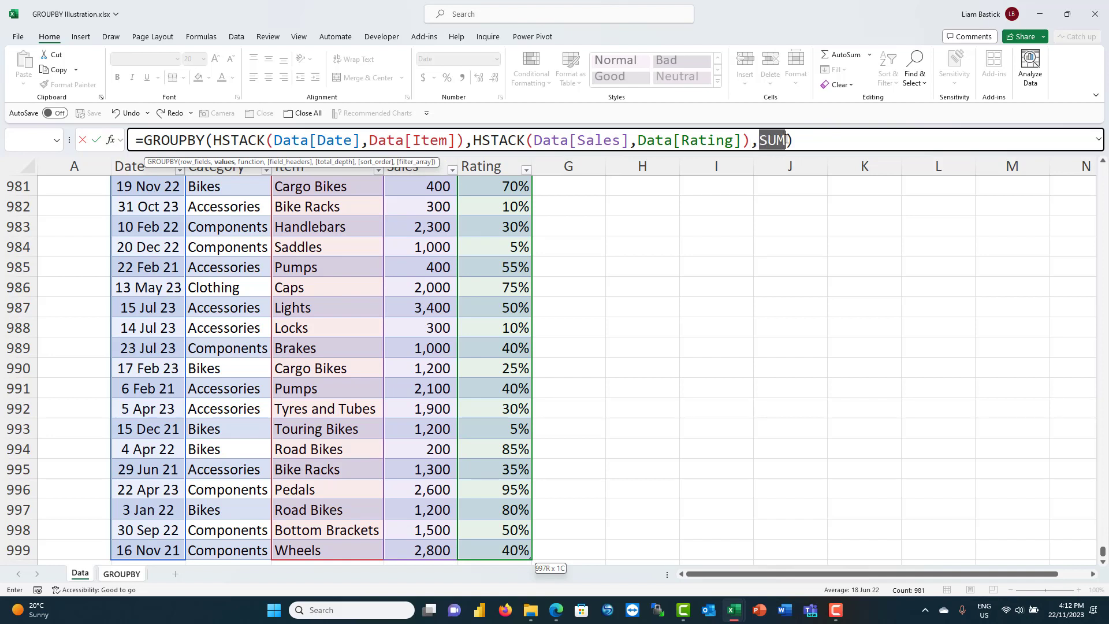
pyautogui.write('aver')
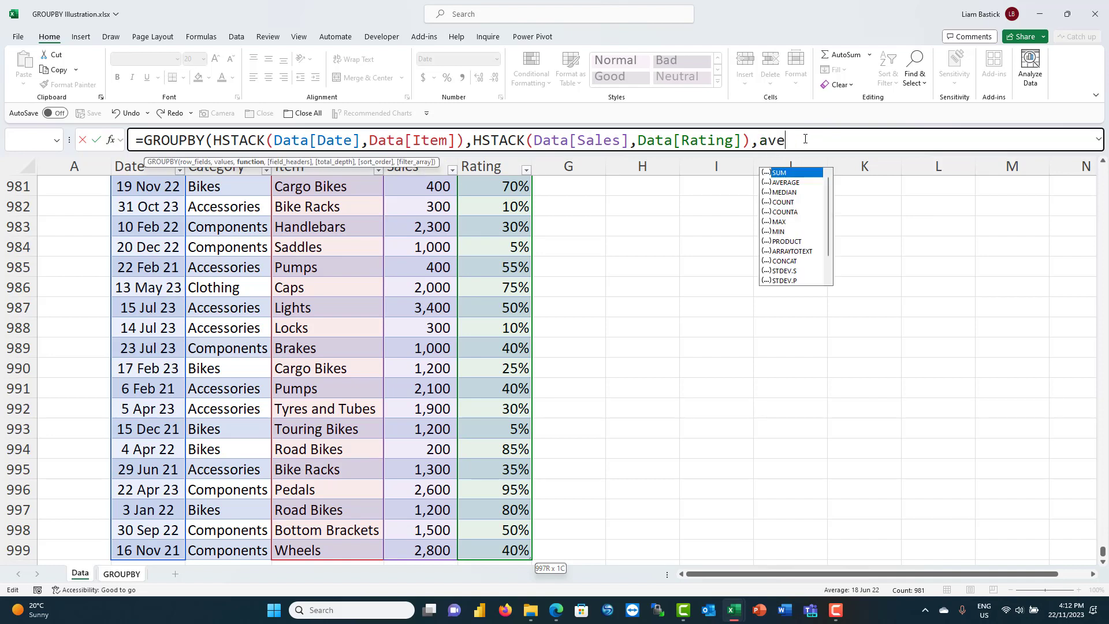
pyautogui.press('Tab')
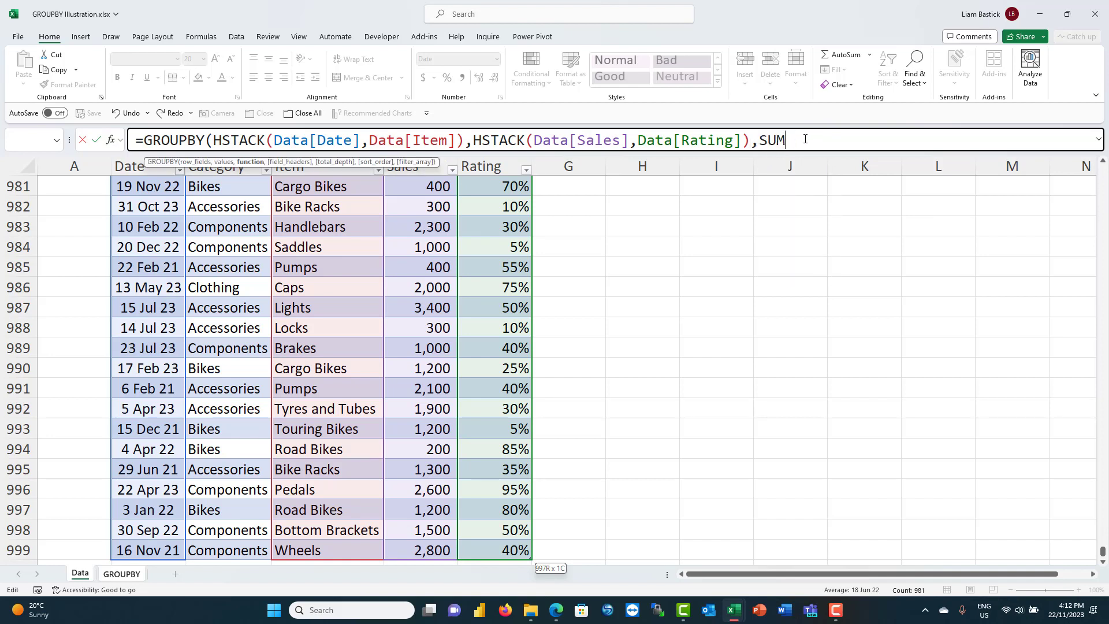
pyautogui.press('BackSpace')
pyautogui.press('BackSpace')
pyautogui.press('BackSpace')
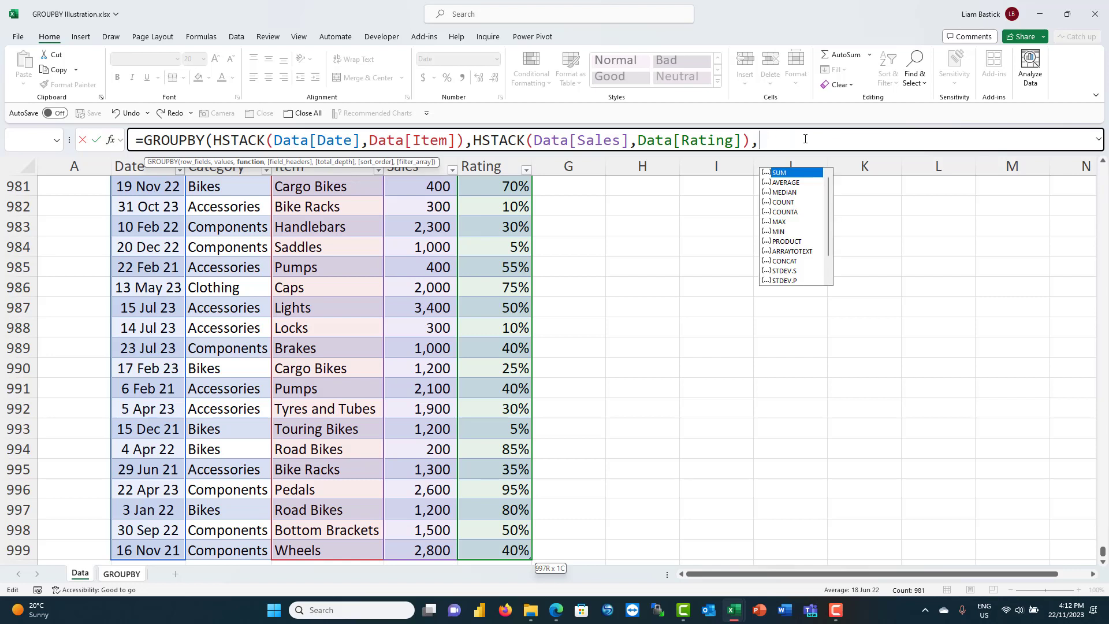
pyautogui.click(795, 180)
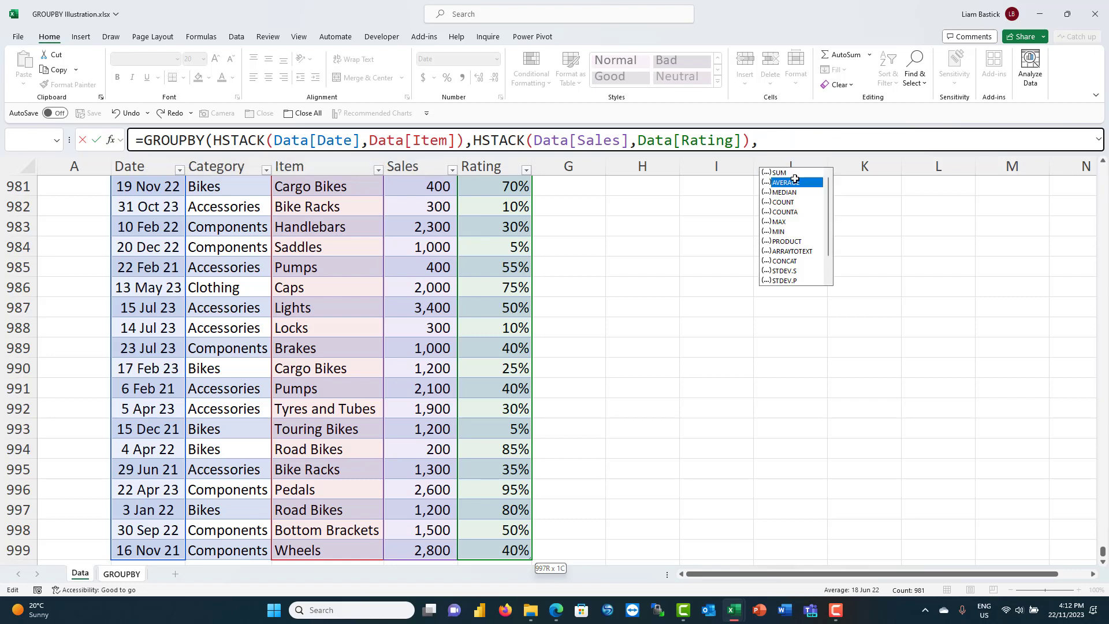
pyautogui.doubleClick(795, 182)
pyautogui.write(')')
pyautogui.press('Return')
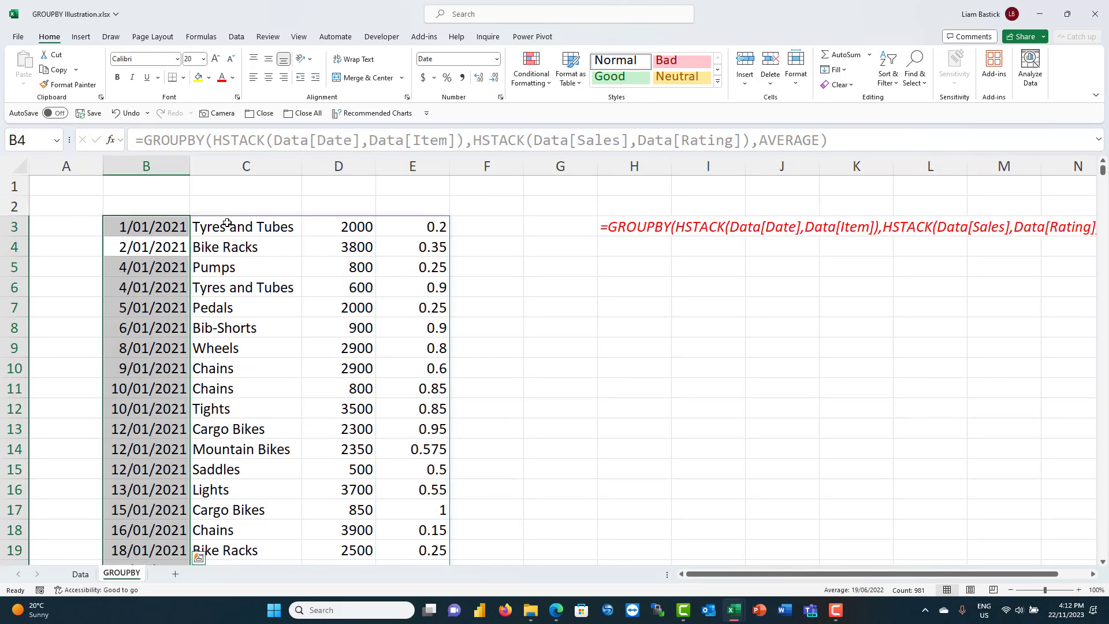
# Step: Zoom the GROUPBY sheet out to 90% and examine the averaged columns alongside the full formula text
pyautogui.click(337, 231)
pyautogui.click(415, 227)
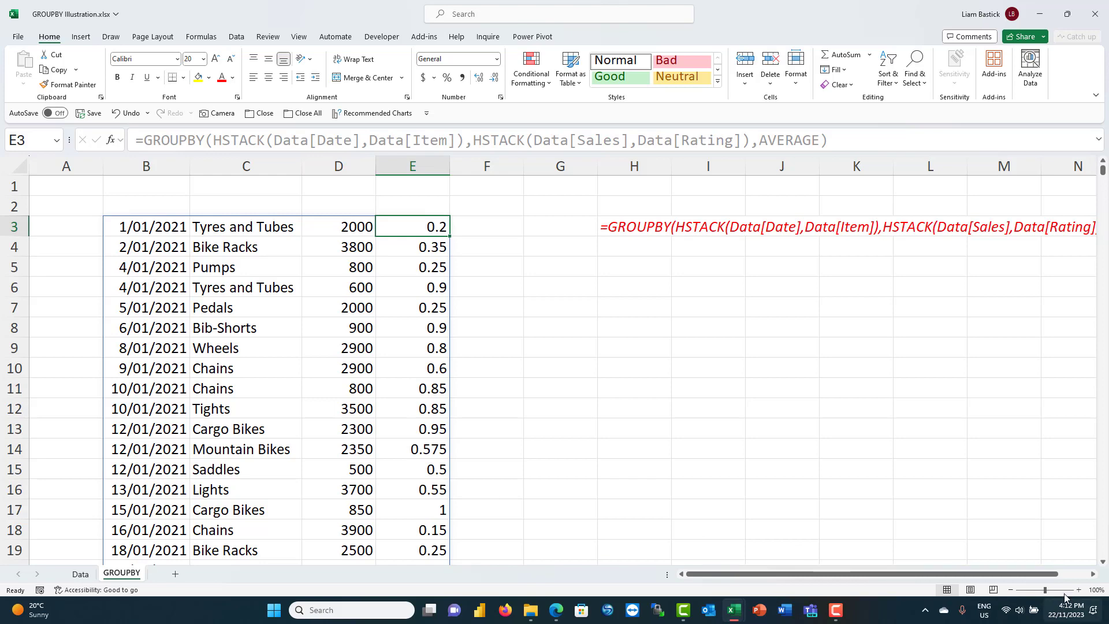
pyautogui.click(1092, 573)
pyautogui.click(1092, 574)
pyautogui.moveTo(934, 575); pyautogui.dragTo(830, 576)
pyautogui.click(1011, 590)
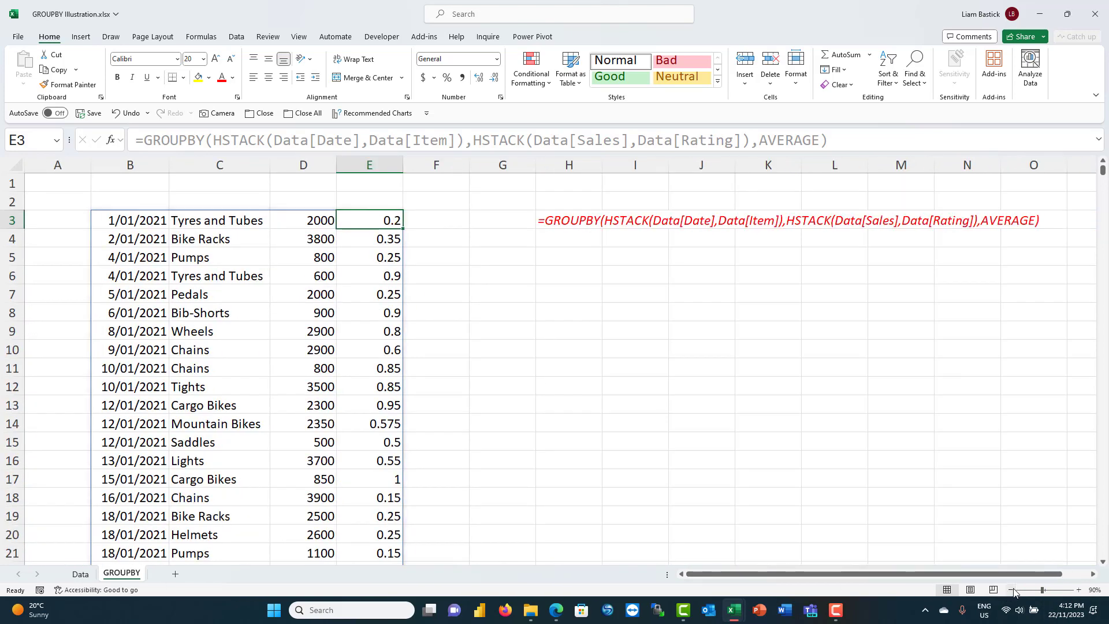
pyautogui.click(471, 334)
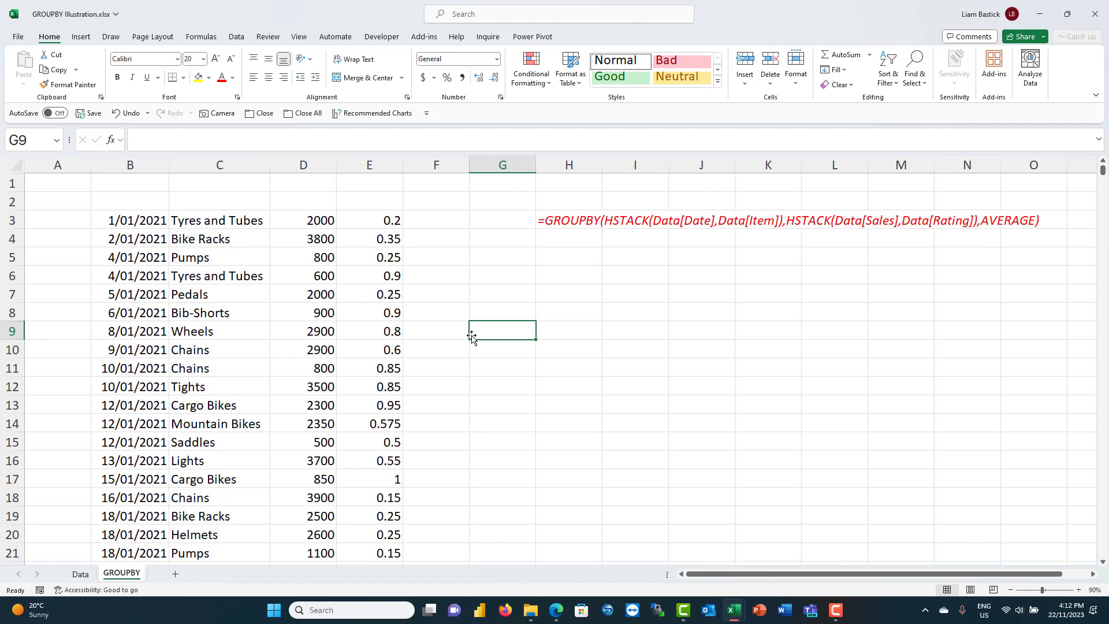
# Step: Wrap Data[Date] in a YEAR function inside the row_fields HSTACK of B3's formula and enter it
pyautogui.click(113, 220)
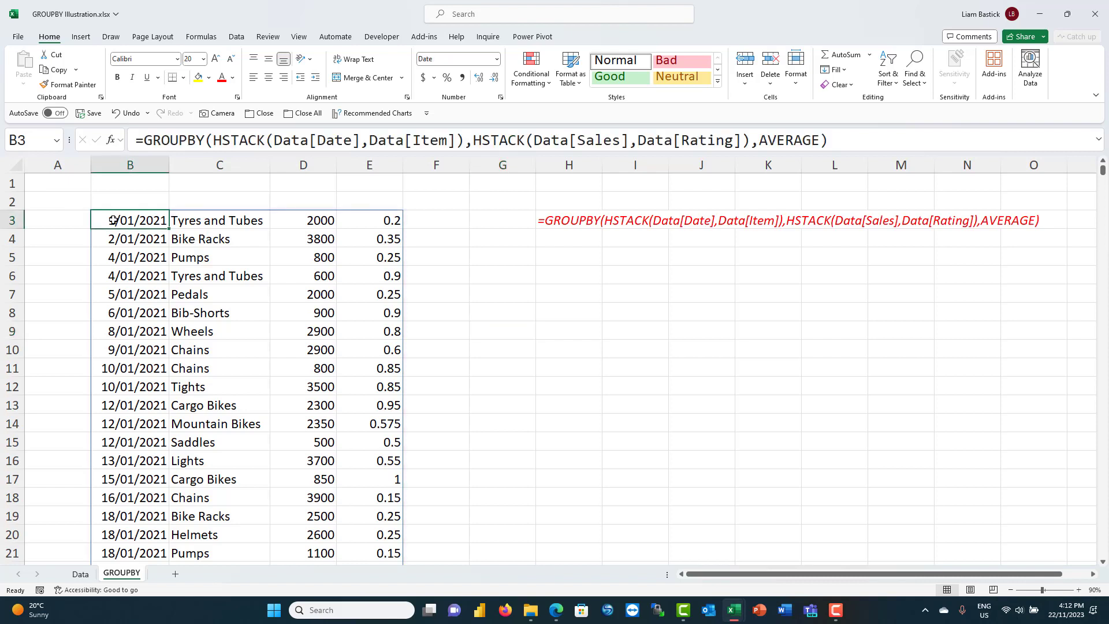
pyautogui.moveTo(276, 140); pyautogui.dragTo(360, 141)
pyautogui.click(279, 140)
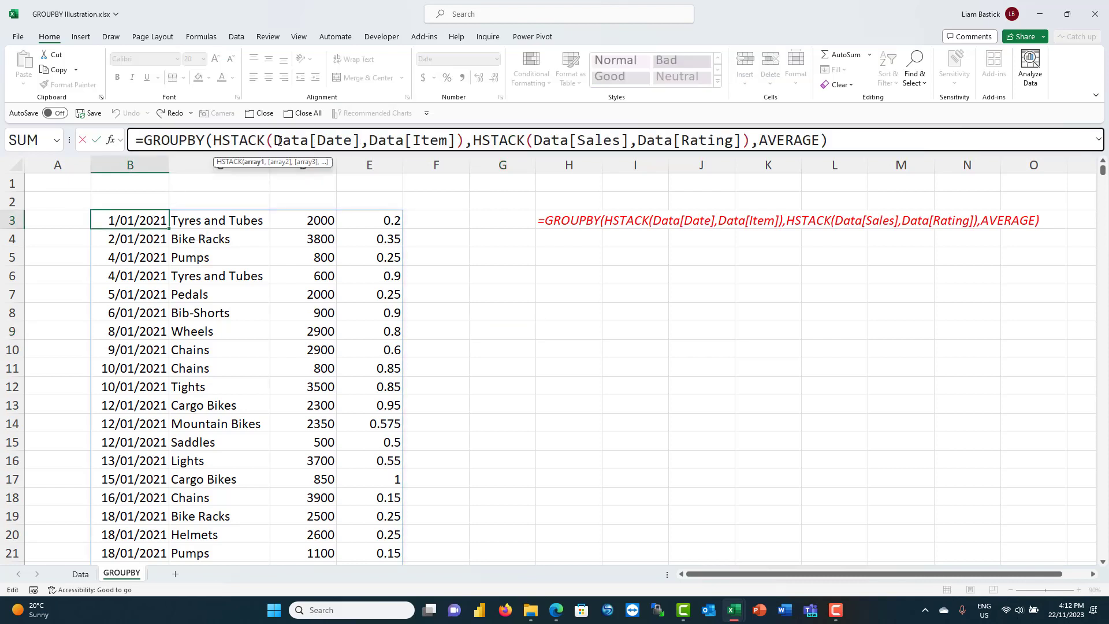
pyautogui.write('year(')
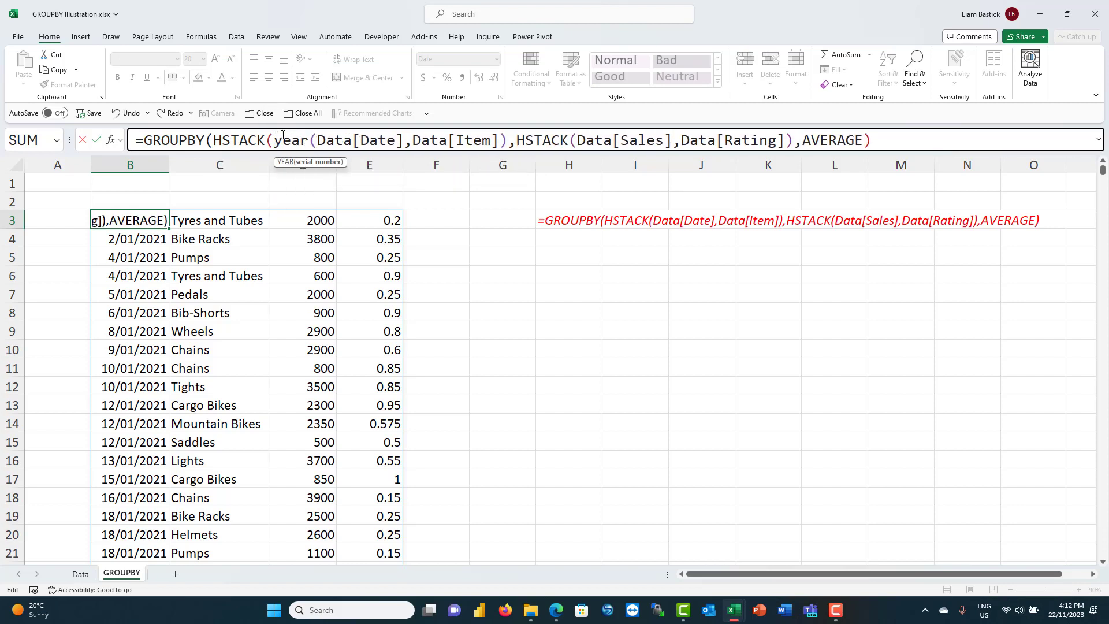
pyautogui.click(406, 139)
pyautogui.write(')')
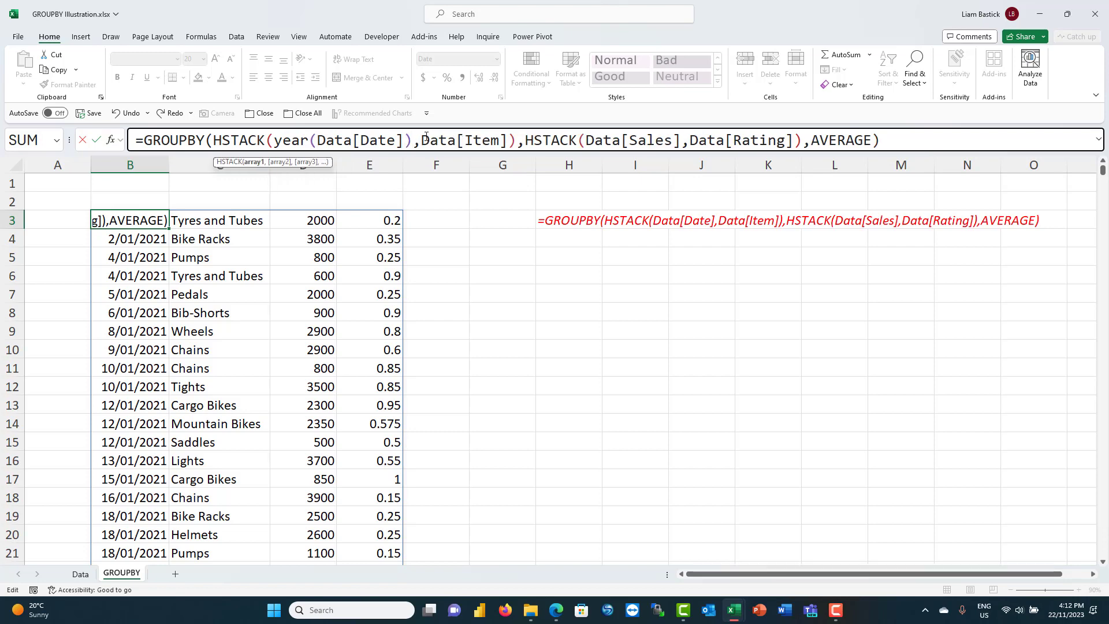
pyautogui.press('Return')
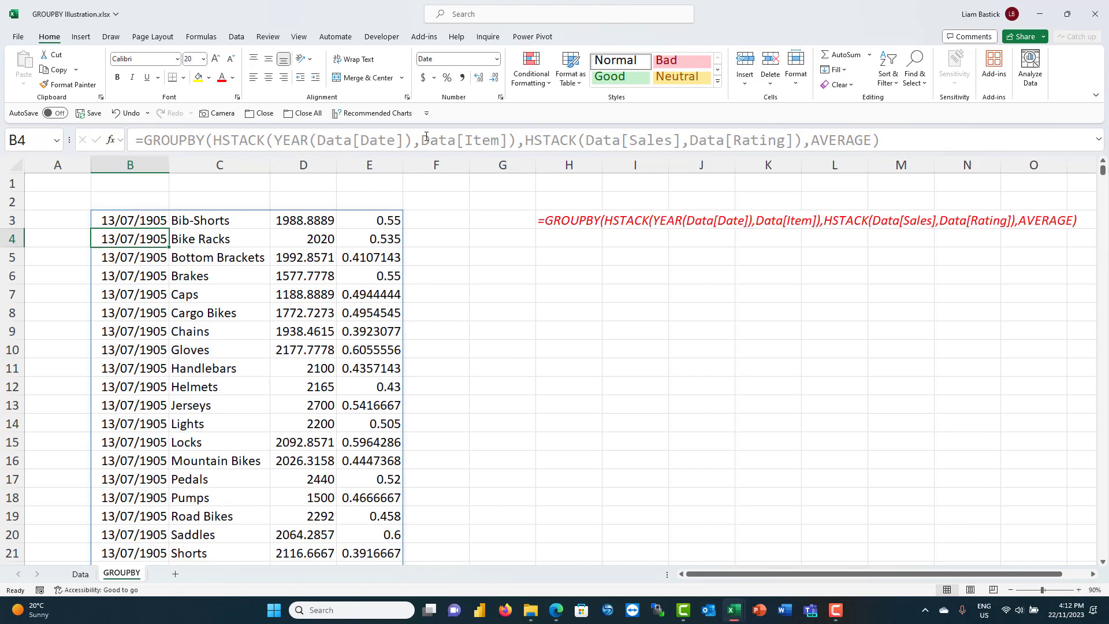
# Step: Format the year results in column B, from B3 to the end of the spilled range, as General
pyautogui.click(135, 219)
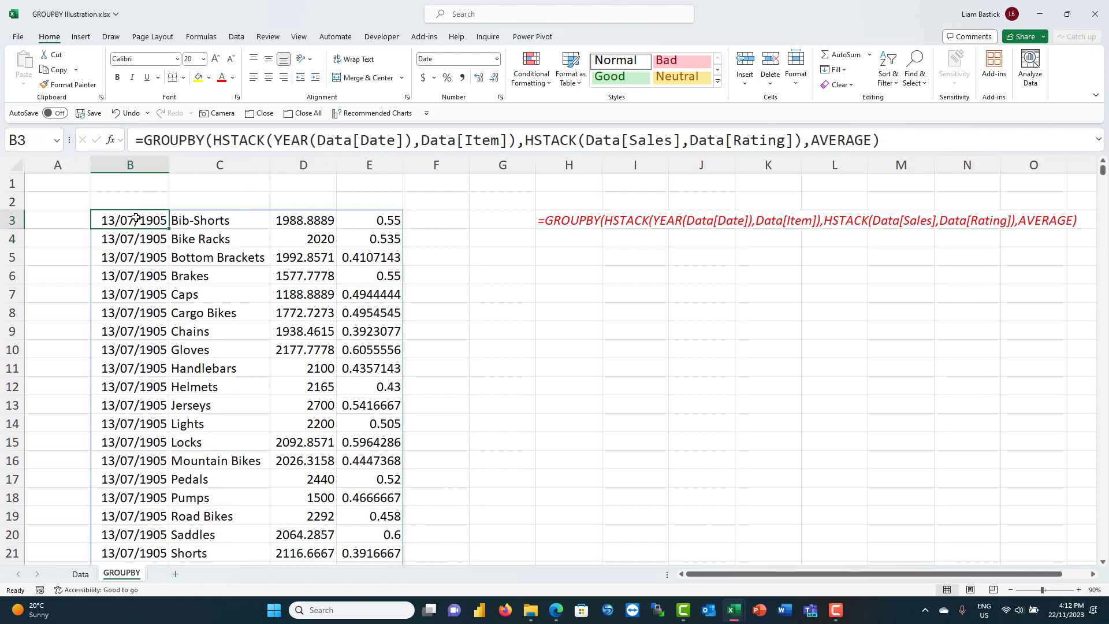
pyautogui.hotkey('ctrl', 'shift', 'Down')
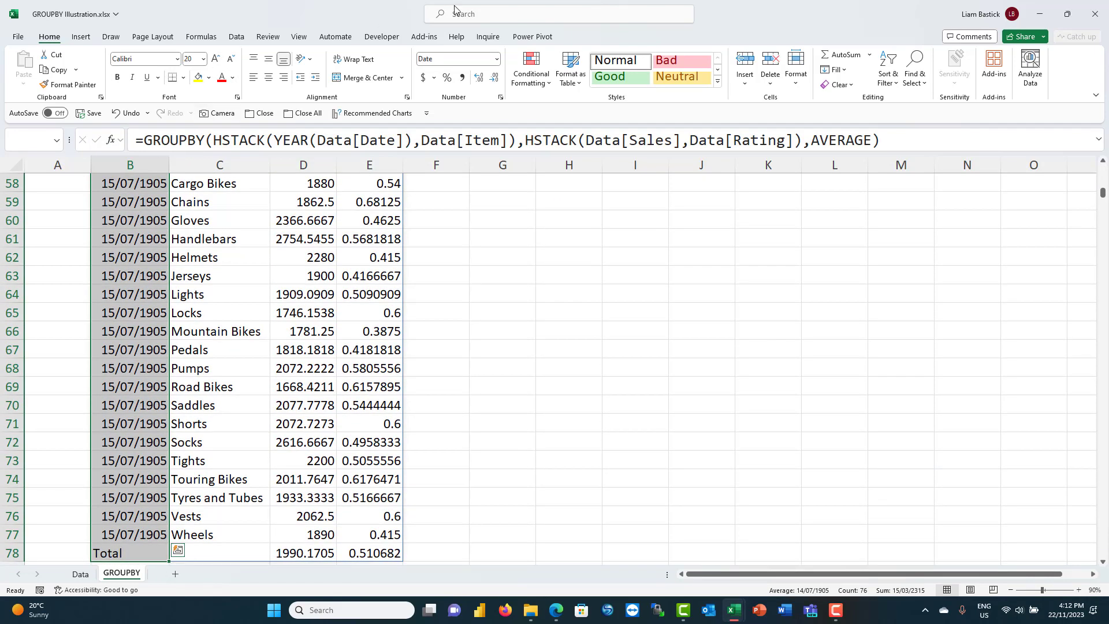
pyautogui.click(496, 57)
pyautogui.click(462, 77)
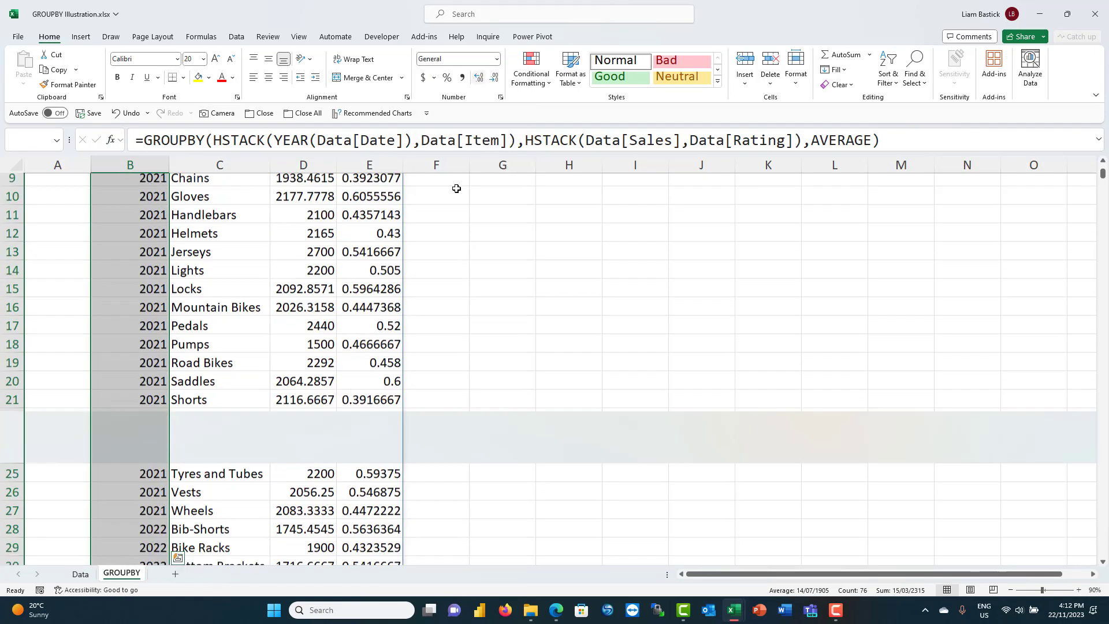
# Step: Clear the formula in B3 and start a new GROUPBY function in that cell
pyautogui.click(152, 237)
pyautogui.click(162, 220)
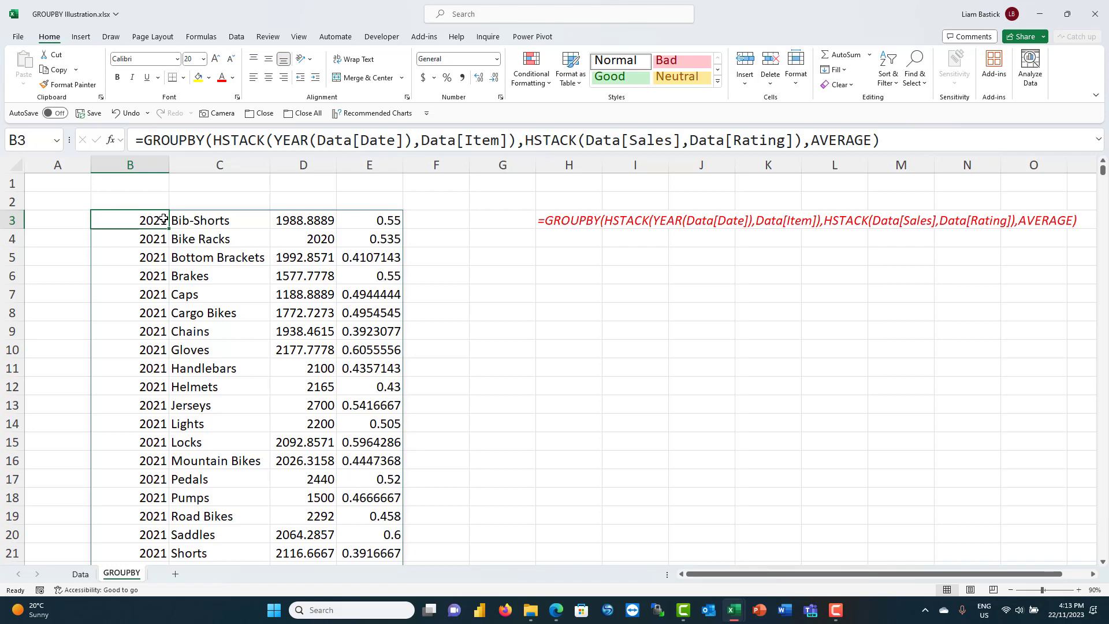
pyautogui.press('Delete')
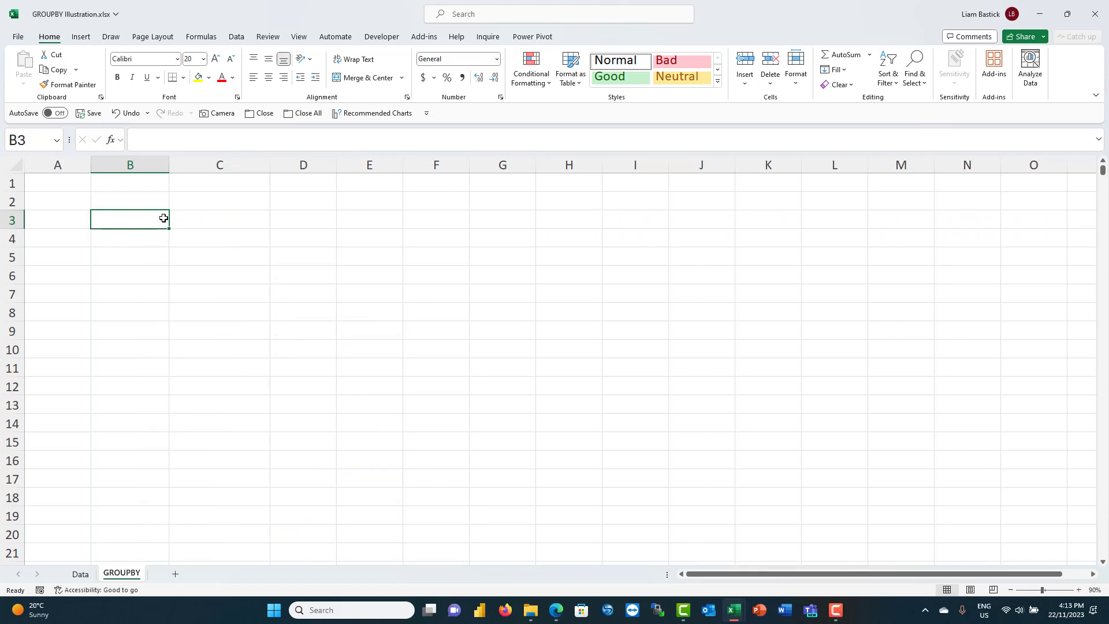
pyautogui.write('=group')
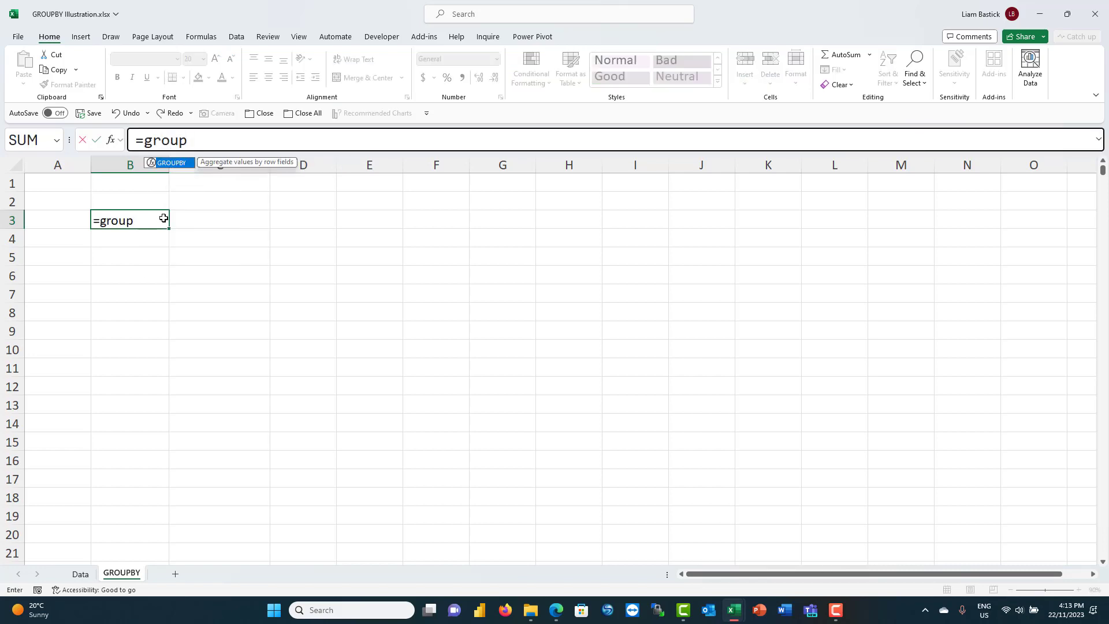
pyautogui.write('by')
pyautogui.press('Tab')
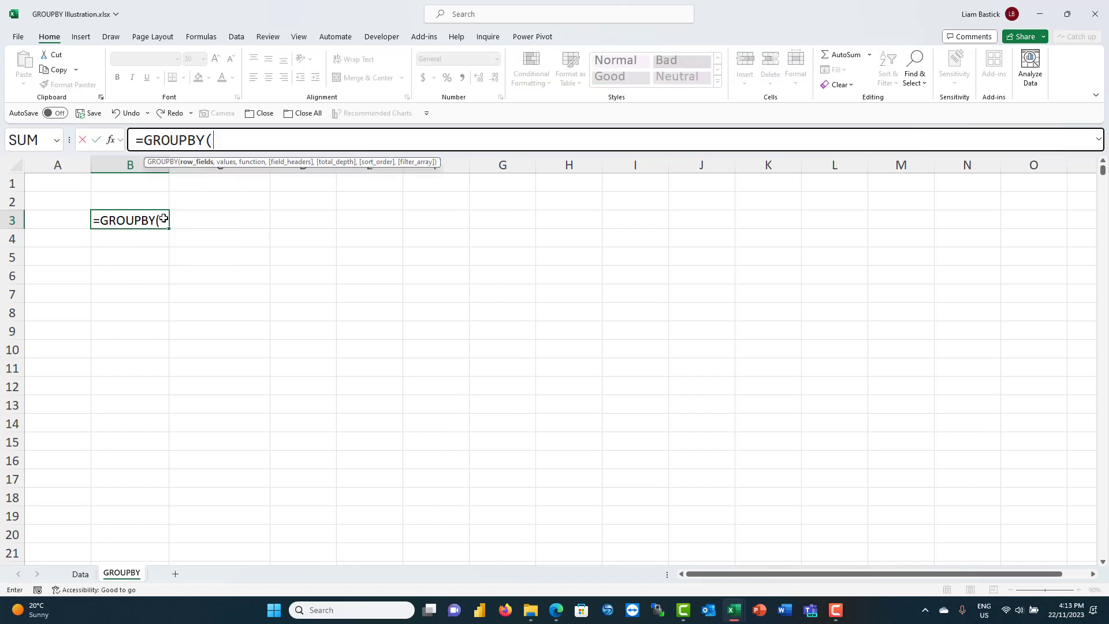
# Step: Set the row_fields argument of the GROUPBY formula to YEAR(Data[Date]), using the Date column on the Data sheet
pyautogui.click(80, 574)
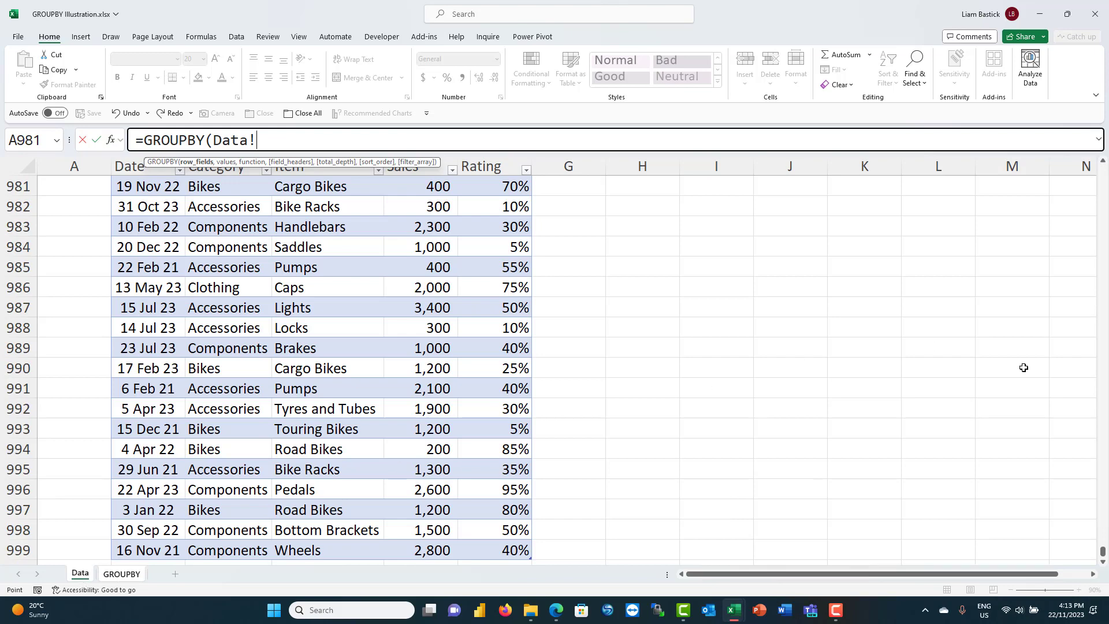
pyautogui.moveTo(1103, 552); pyautogui.dragTo(1102, 168)
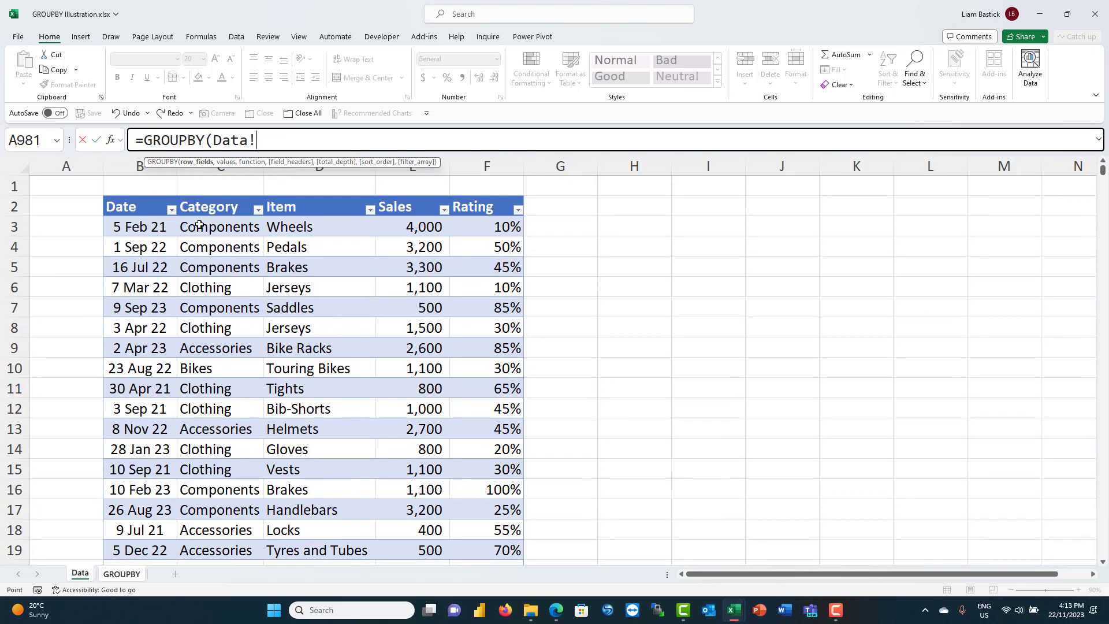
pyautogui.moveTo(213, 141); pyautogui.dragTo(267, 143)
pyautogui.write('year')
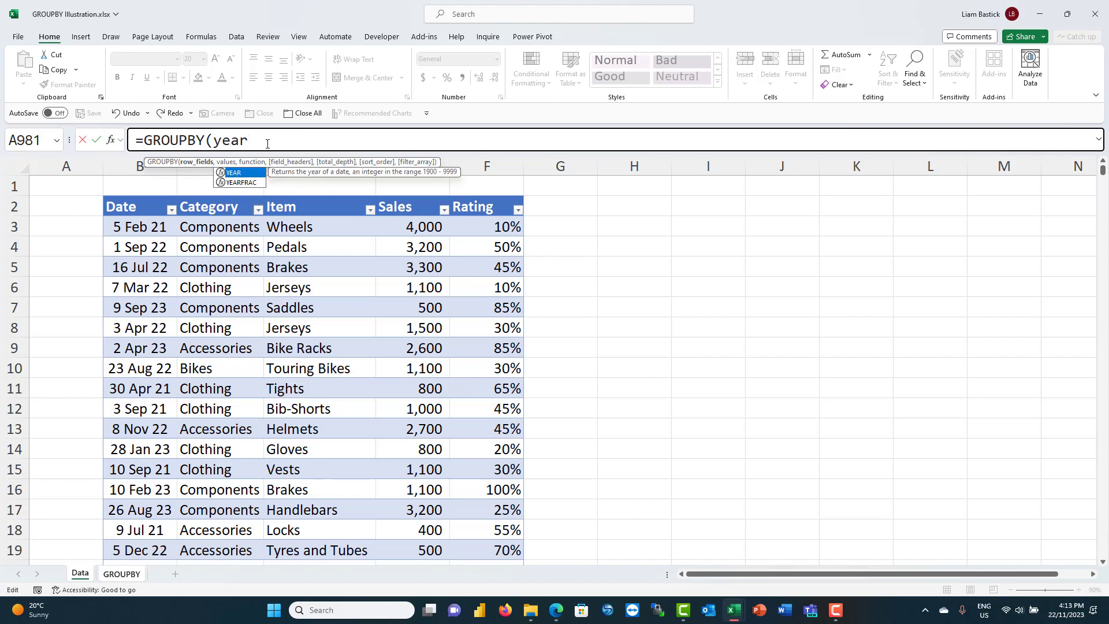
pyautogui.press('Tab')
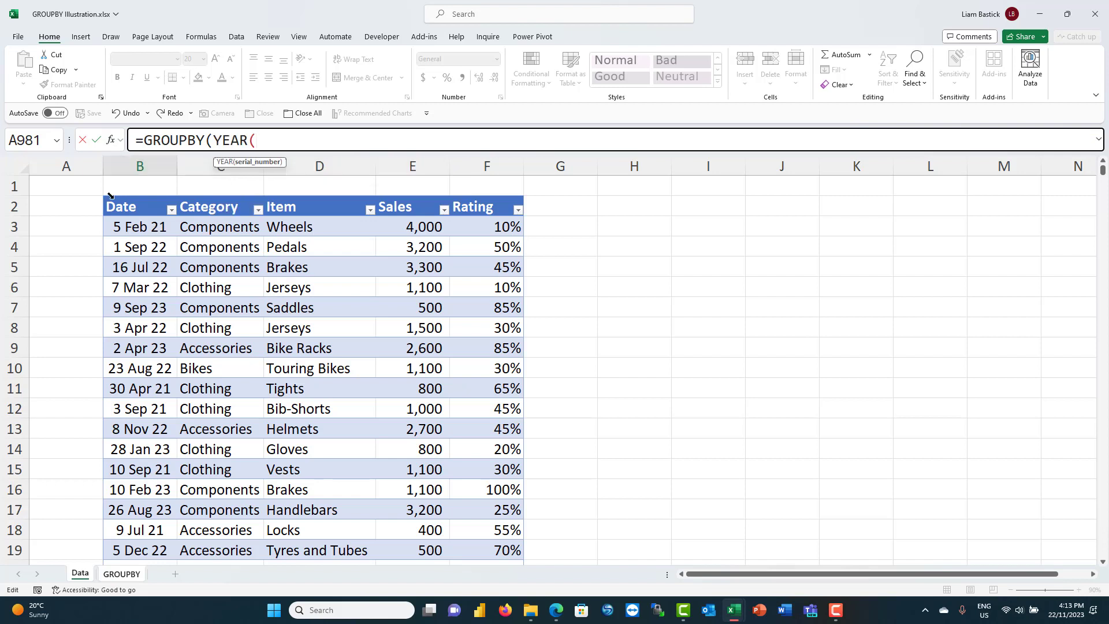
pyautogui.click(135, 225)
pyautogui.hotkey('ctrl', 'shift', 'Down')
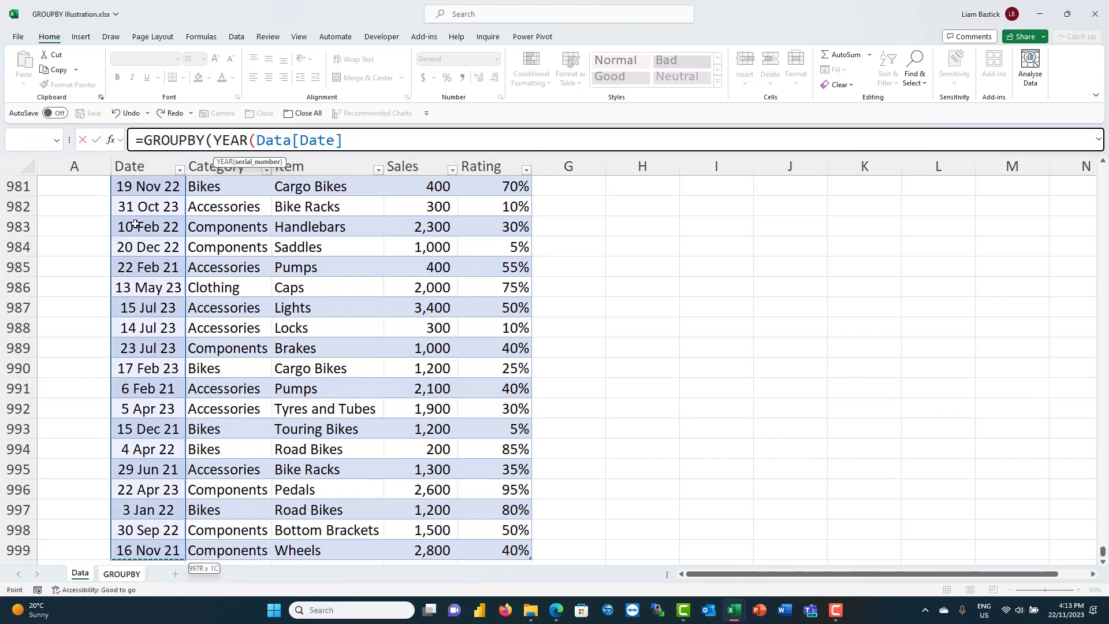
pyautogui.write('),')
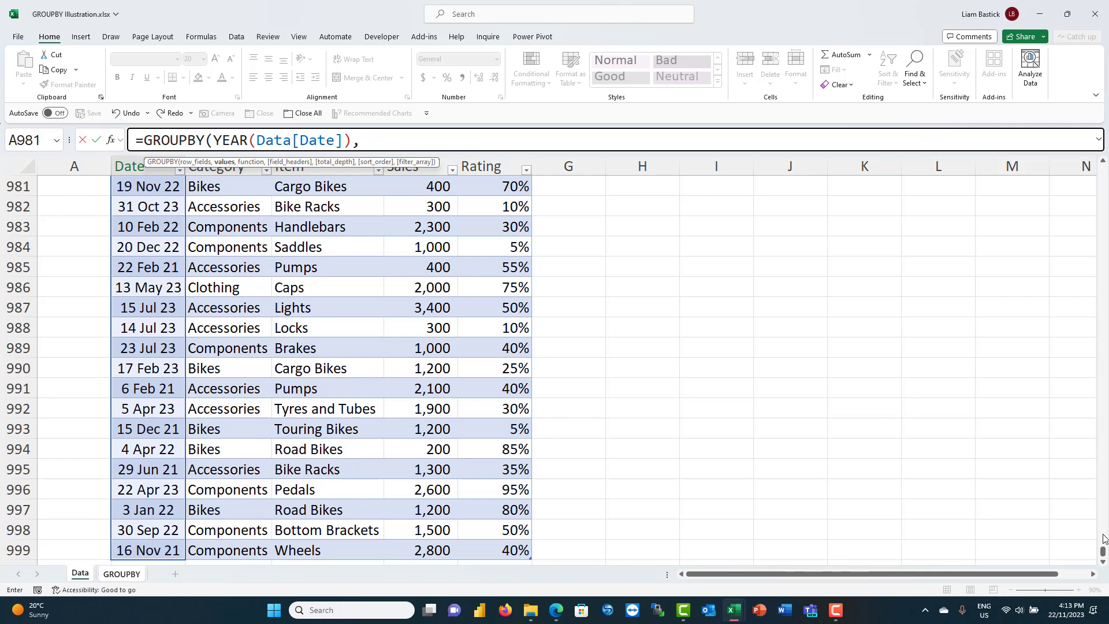
# Step: Supply the Sales column of the Data table, Data[Sales], as the GROUPBY values argument
pyautogui.moveTo(1102, 551); pyautogui.dragTo(1107, 157)
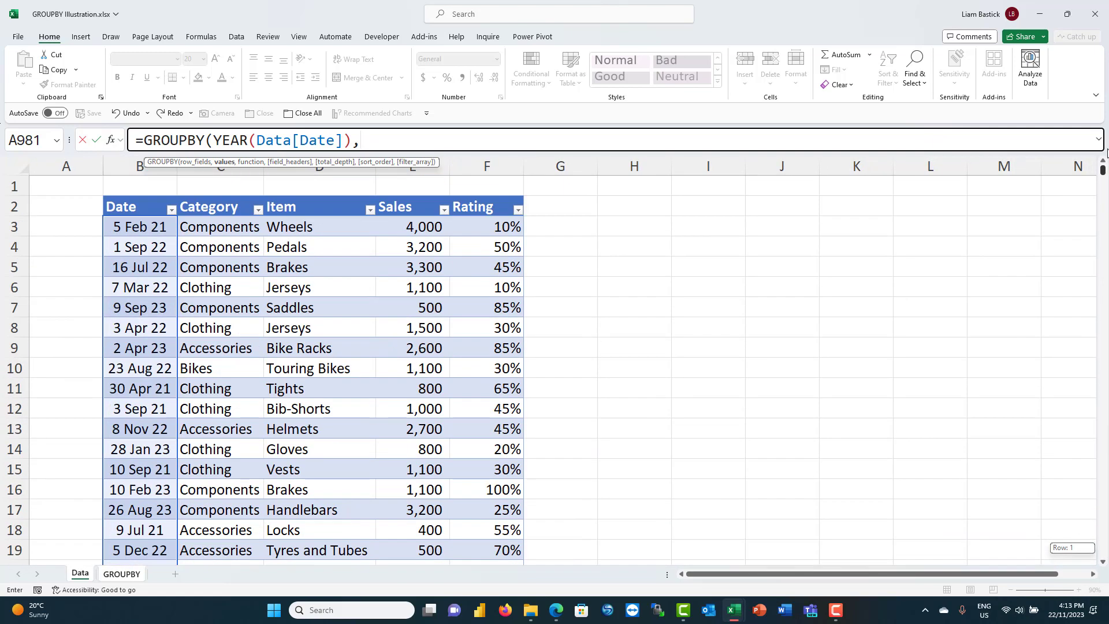
pyautogui.click(431, 227)
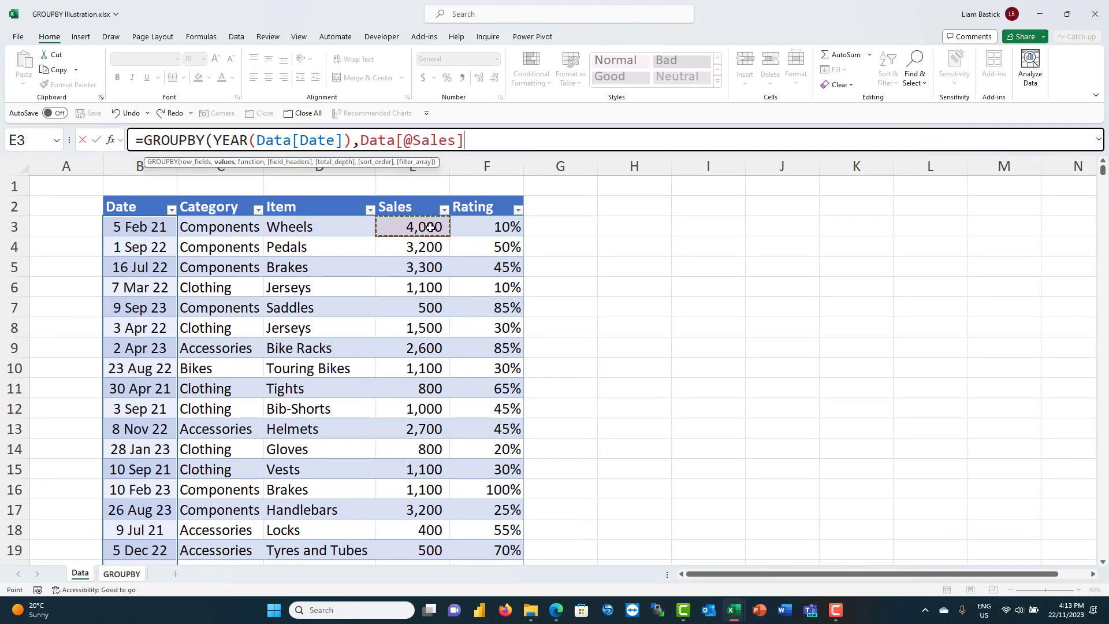
pyautogui.hotkey('ctrl', 'shift', 'Down')
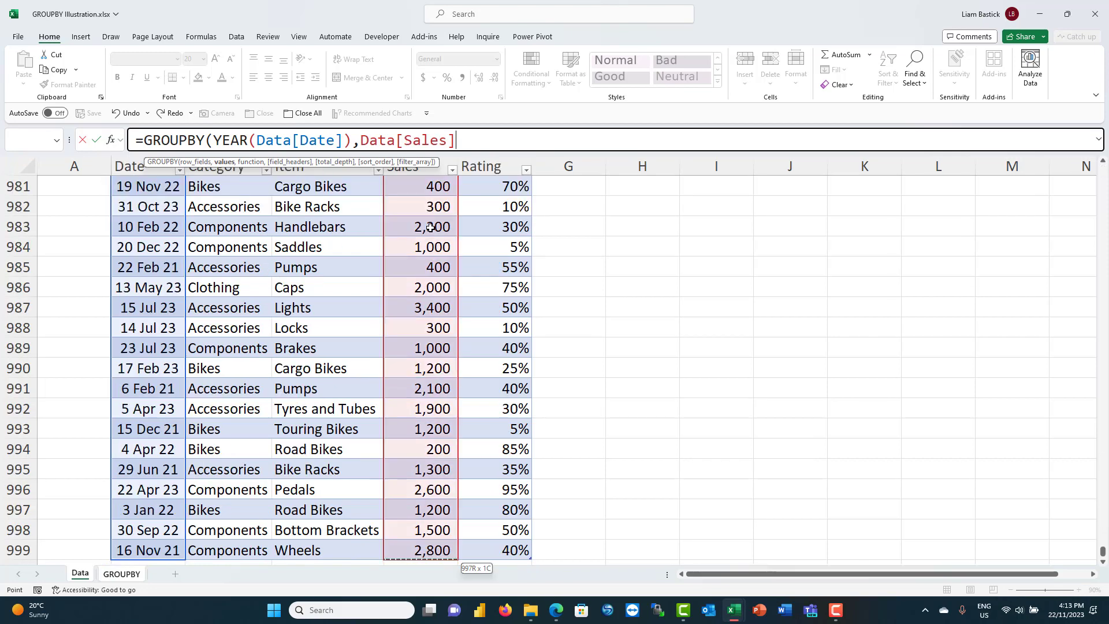
pyautogui.write(',')
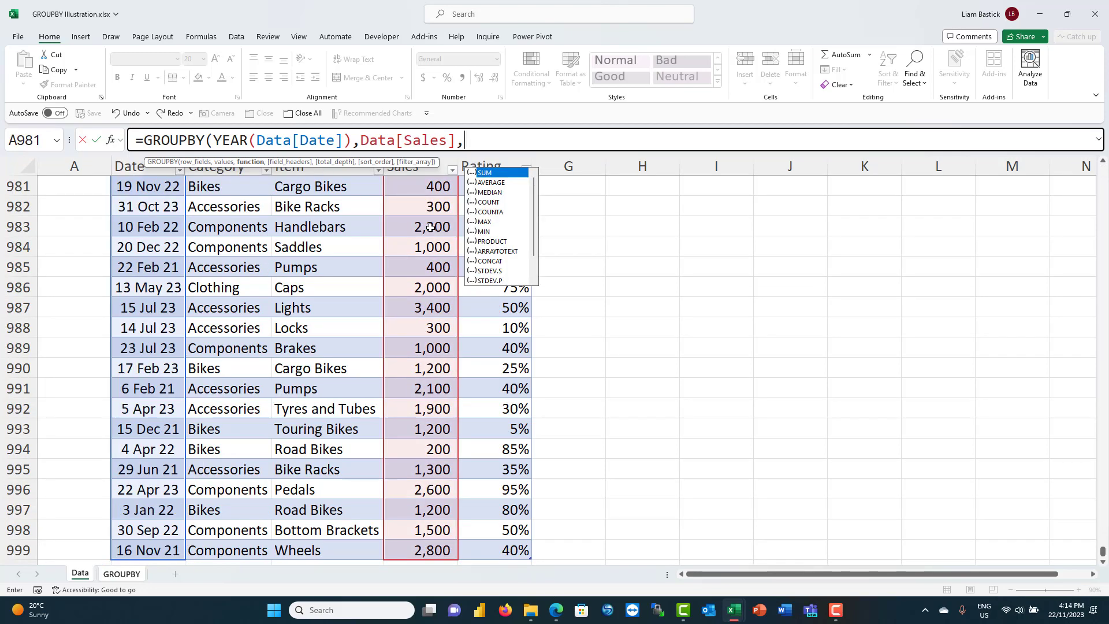
pyautogui.write('hstack')
pyautogui.press('Tab')
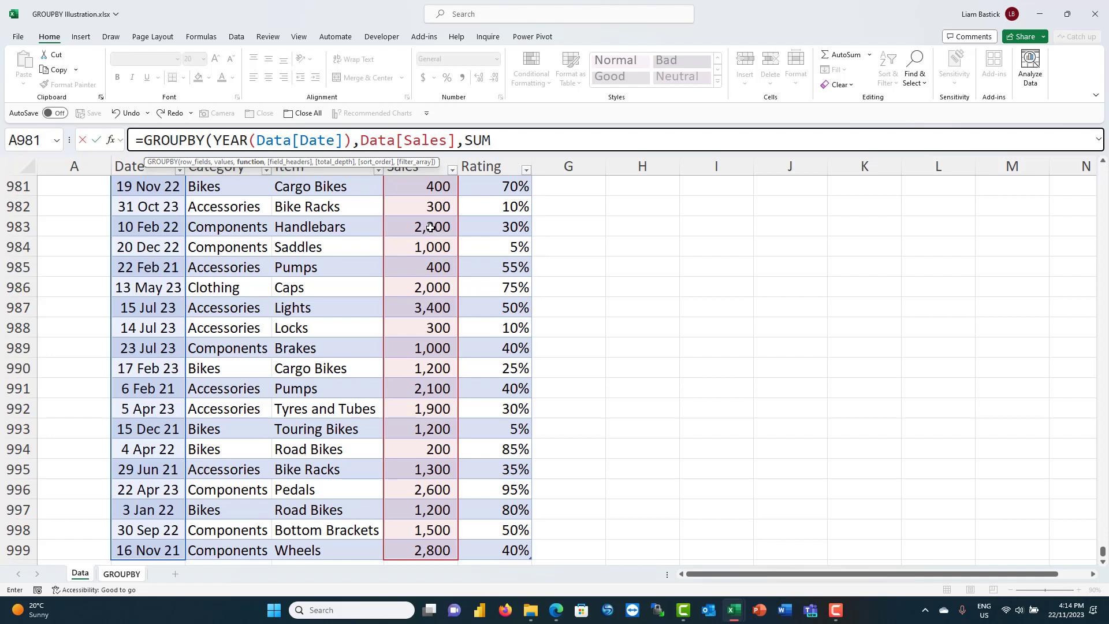
pyautogui.press('BackSpace')
pyautogui.press('BackSpace')
pyautogui.press('BackSpace')
# Step: Set the GROUPBY function argument to HSTACK(SUM,AVERAGE), close the formula and enter it in B3
pyautogui.write('hstac')
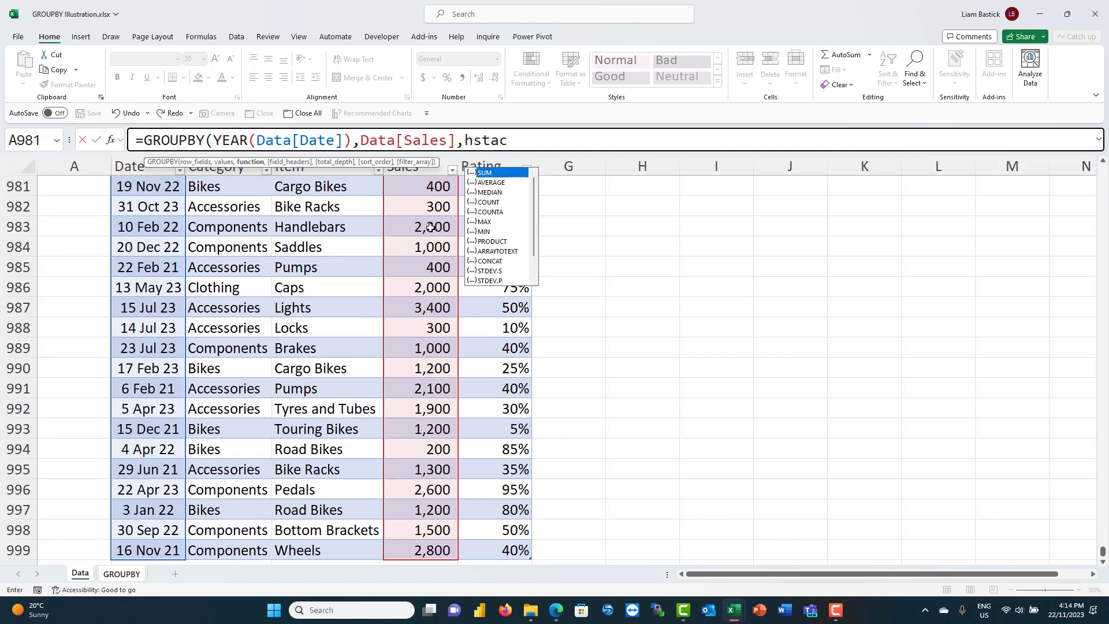
pyautogui.write('k(')
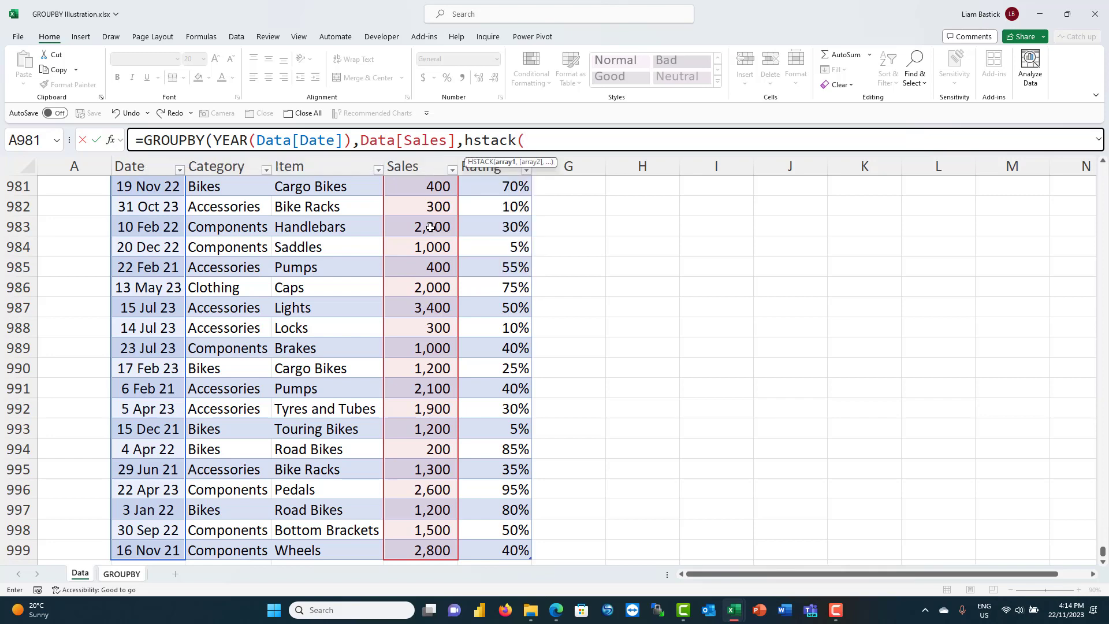
pyautogui.moveTo(1104, 550); pyautogui.dragTo(1104, 549)
pyautogui.write('s')
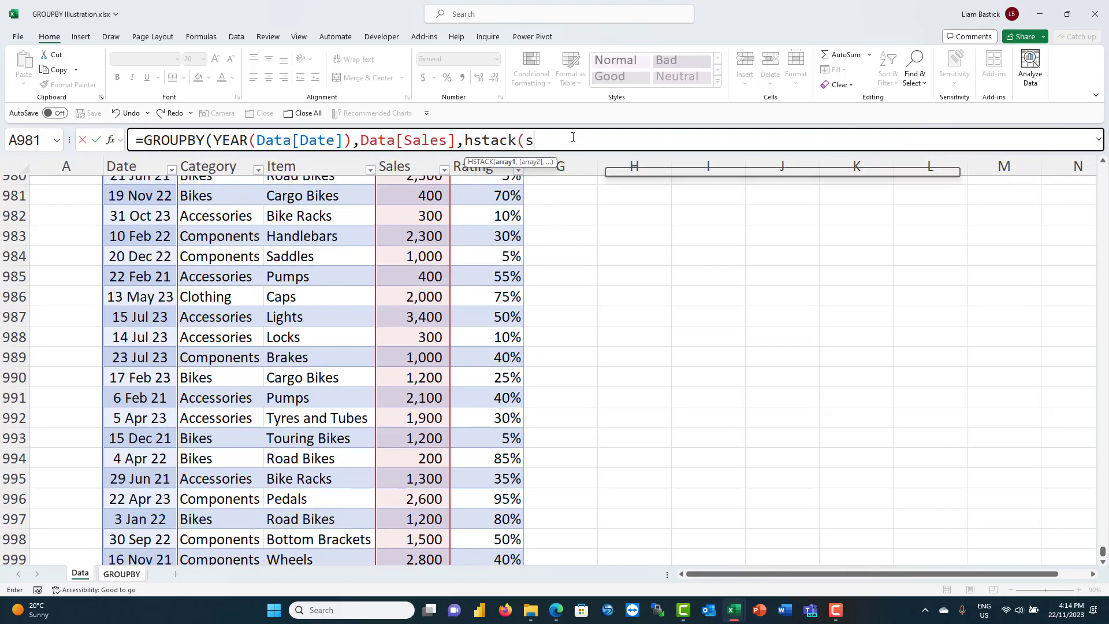
pyautogui.write('u')
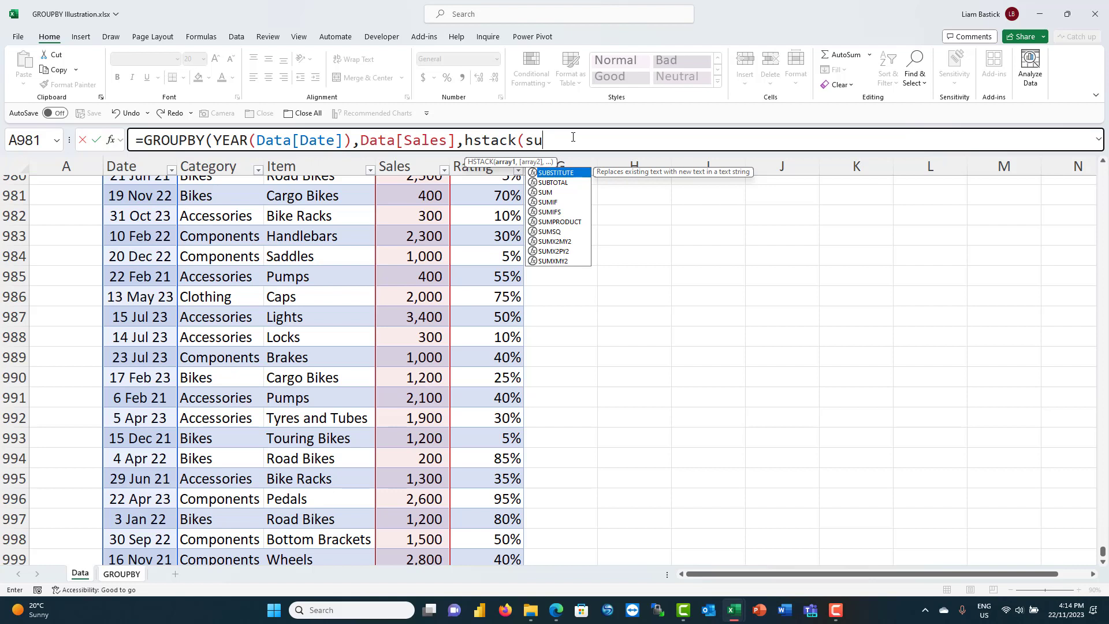
pyautogui.write('m,')
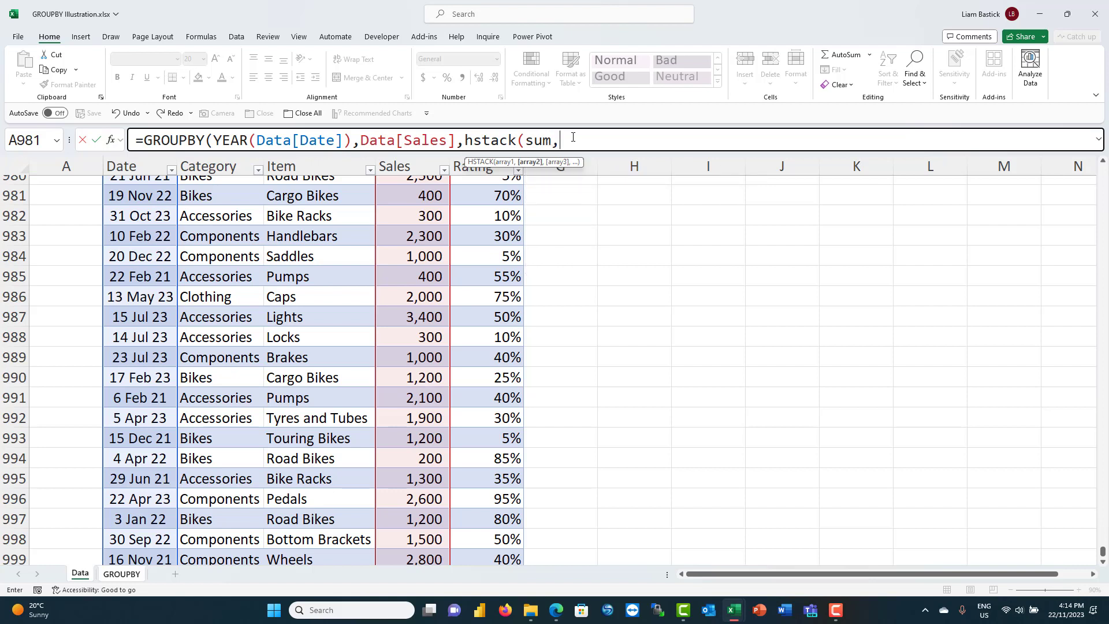
pyautogui.write('average')
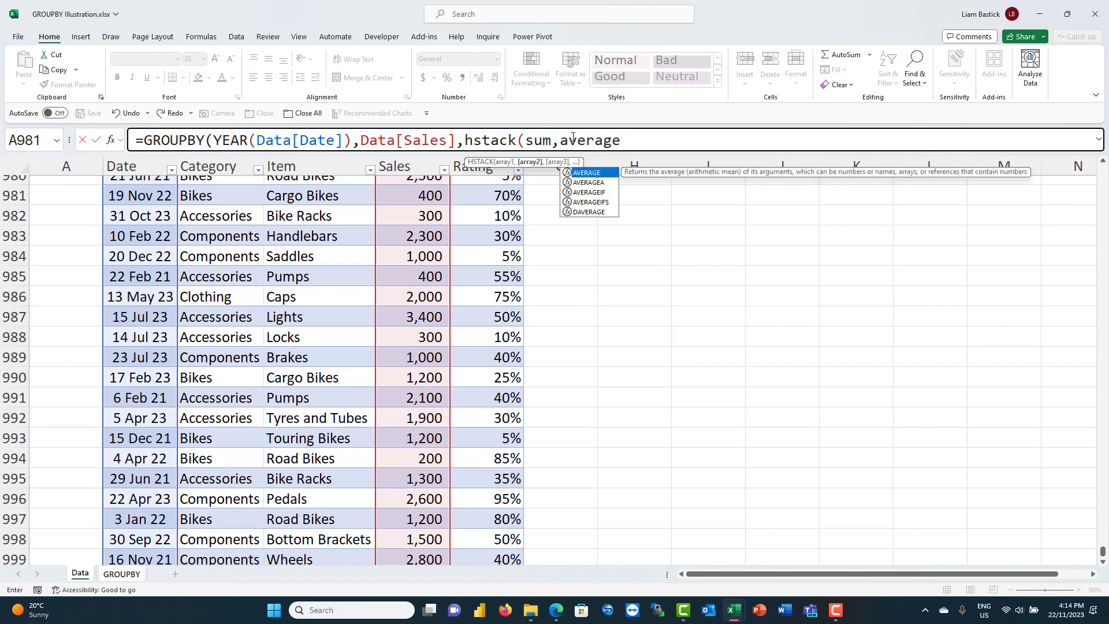
pyautogui.write('))')
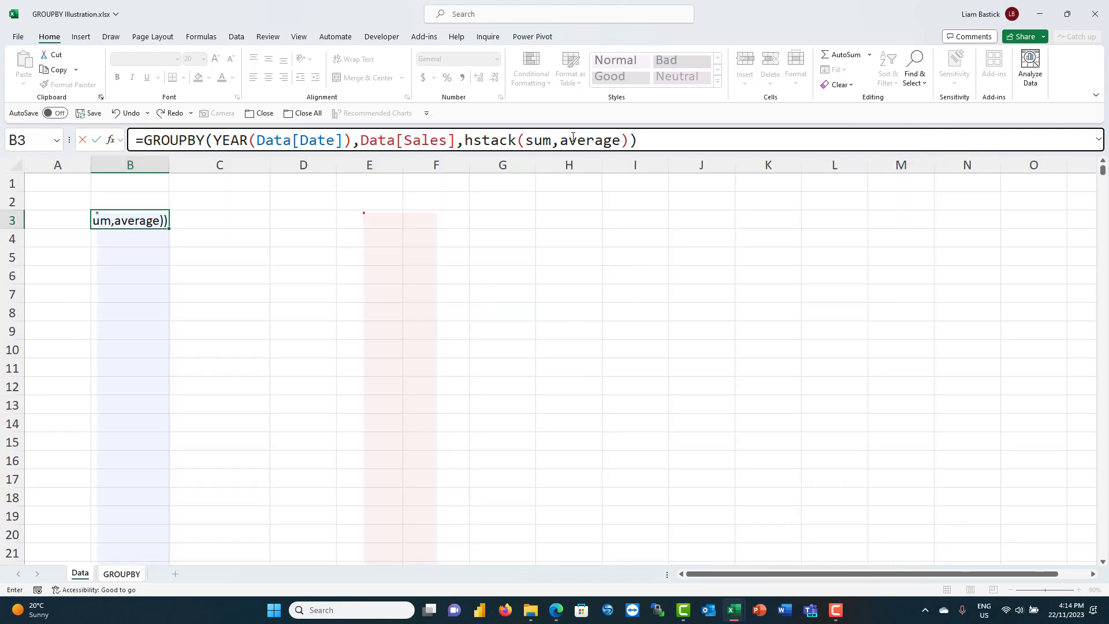
pyautogui.press('Return')
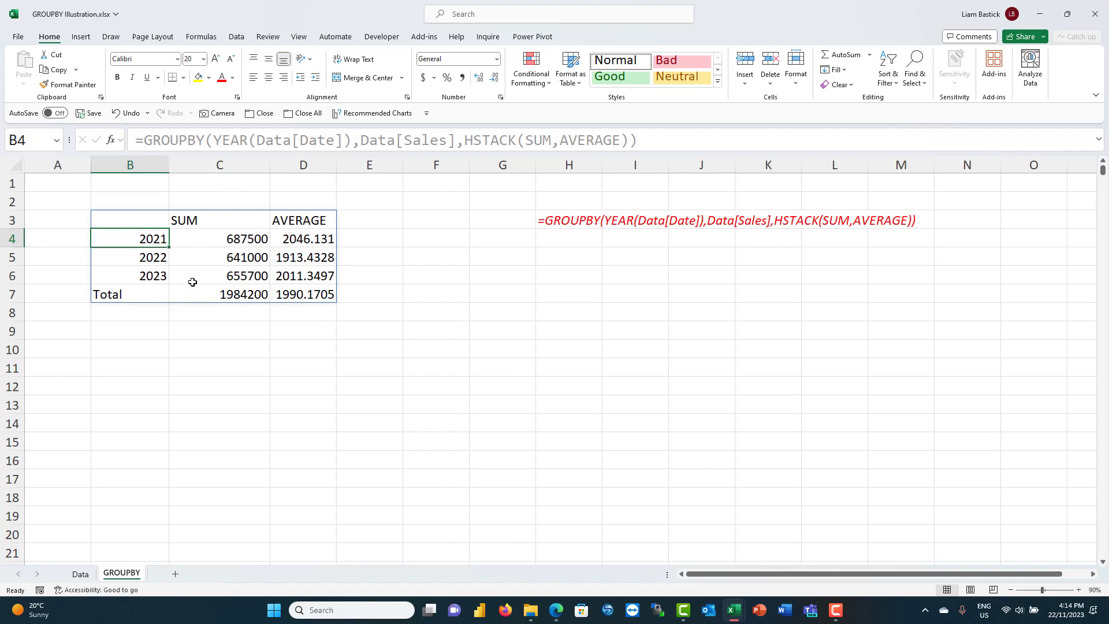
# Step: Try the field_headers option 3 - Yes and show in B3's GROUPBY formula, and undo that change
pyautogui.click(241, 221)
pyautogui.moveTo(242, 222); pyautogui.dragTo(311, 220)
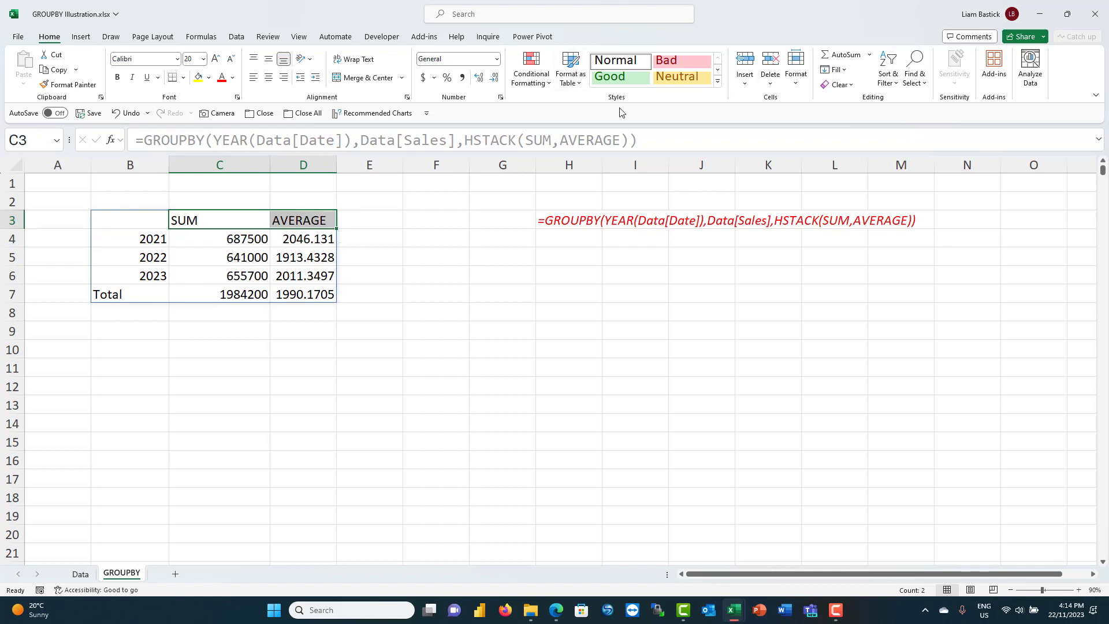
pyautogui.click(115, 218)
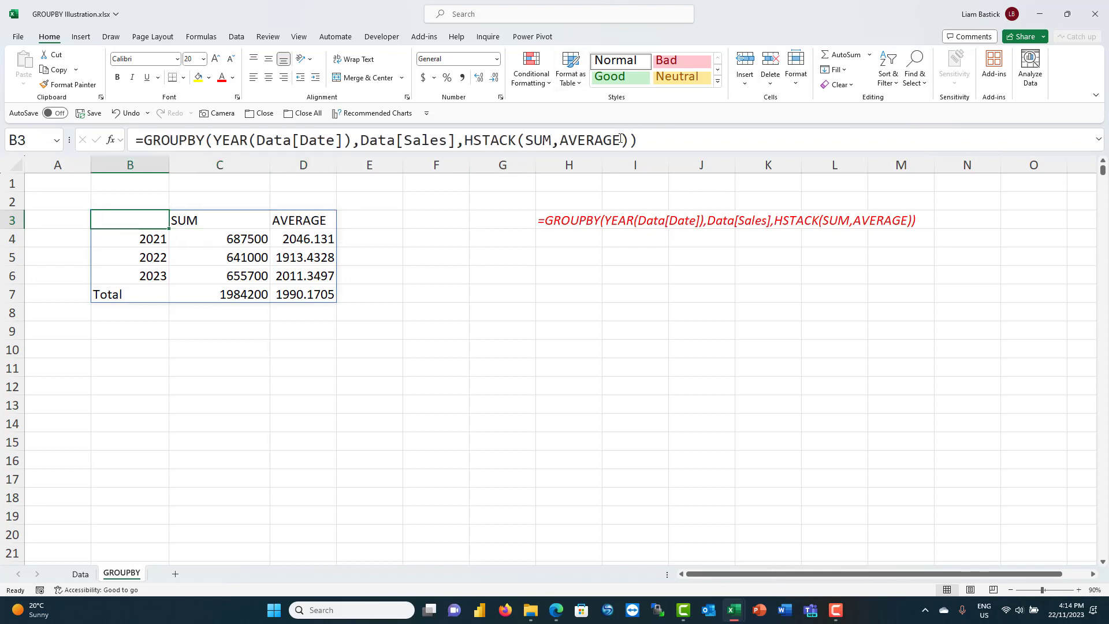
pyautogui.click(631, 140)
pyautogui.write(',')
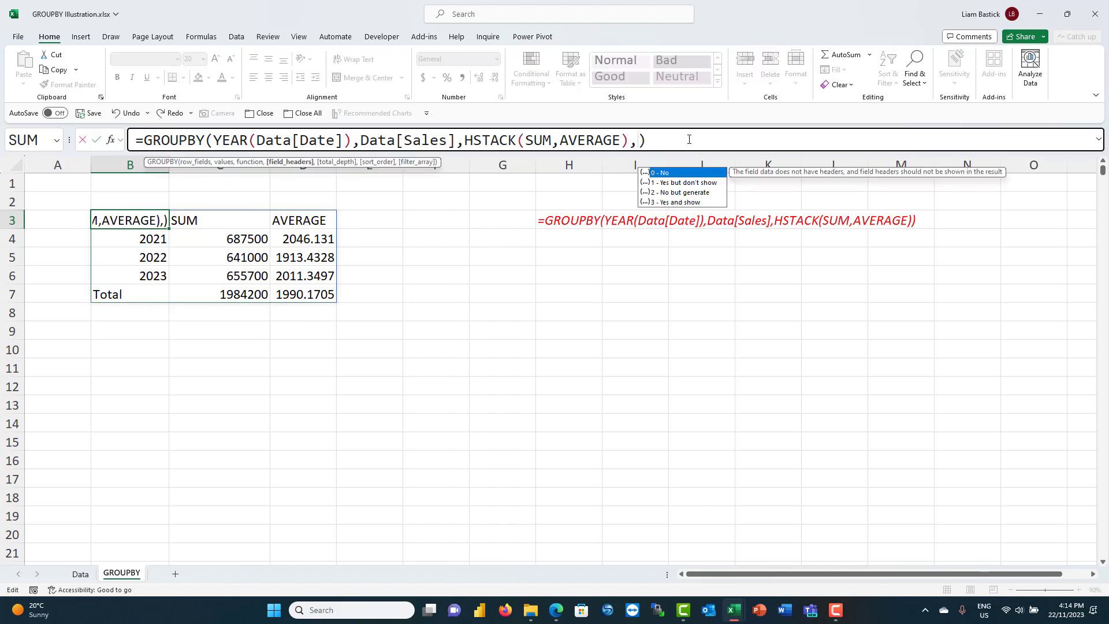
pyautogui.doubleClick(691, 202)
pyautogui.press('Return')
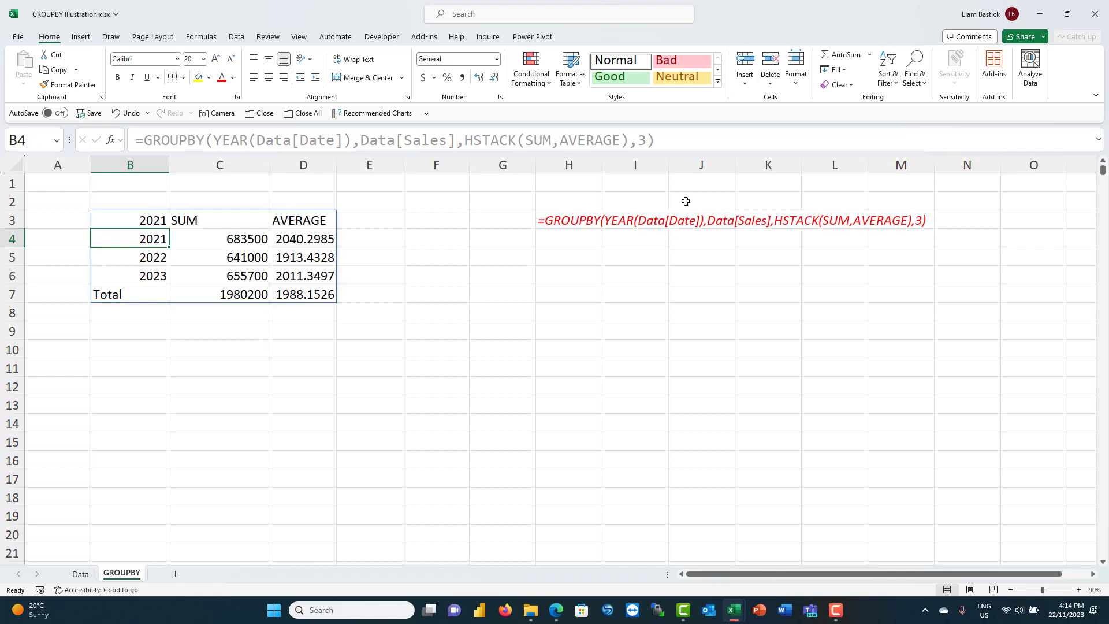
pyautogui.click(151, 220)
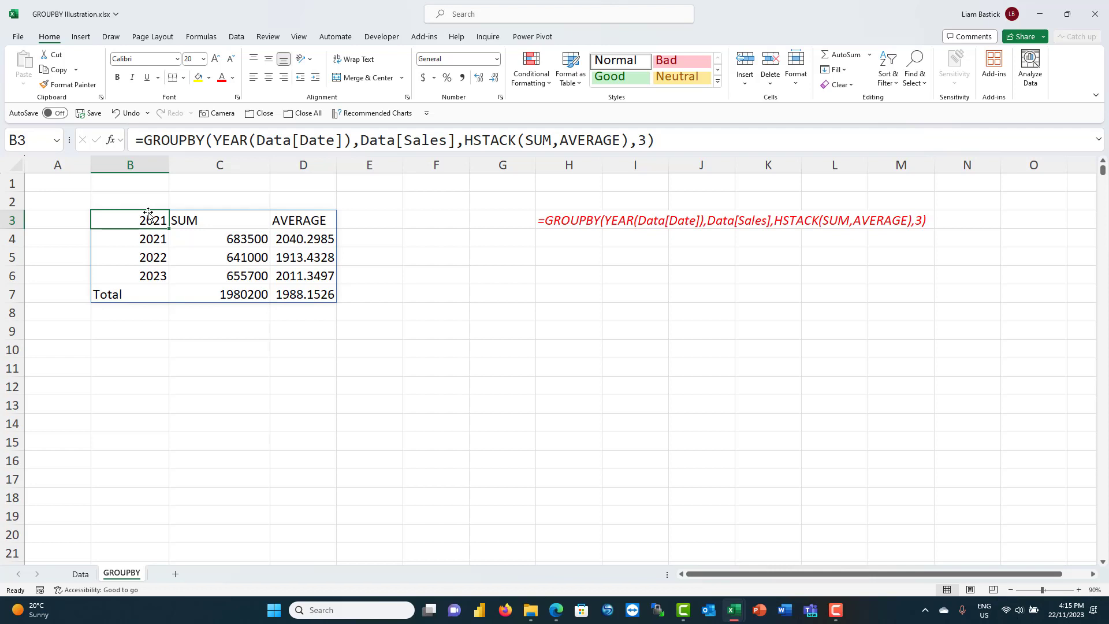
pyautogui.hotkey('ctrl', 'z')
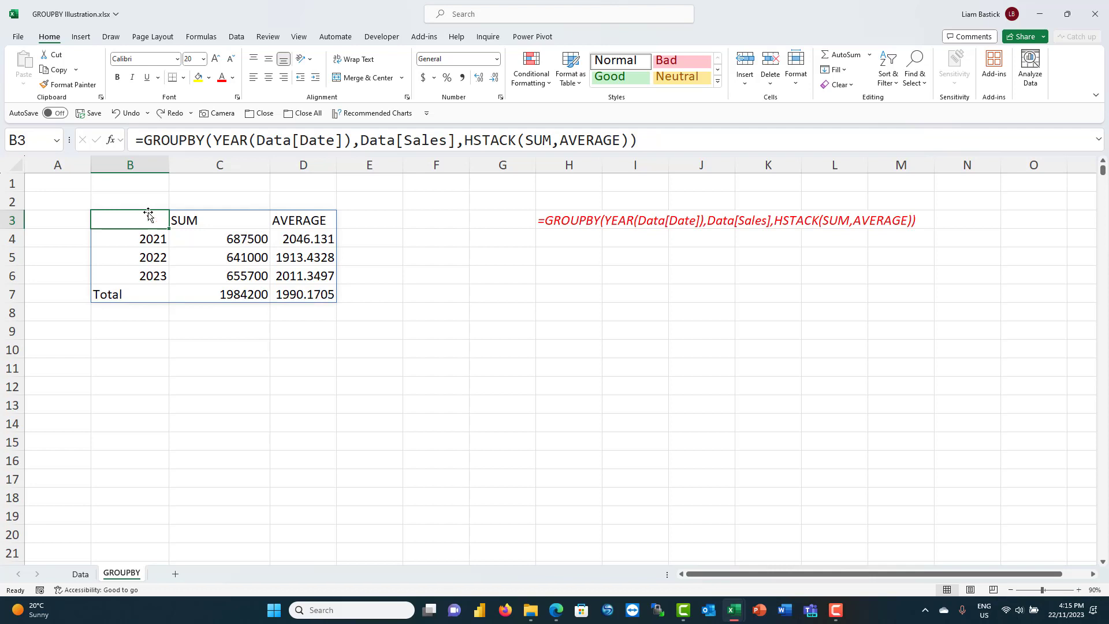
# Step: Replace HSTACK with VSTACK in the GROUPBY formula in cell B3 to stack SUM and AVERAGE vertically
pyautogui.press('Down')
pyautogui.click(163, 218)
pyautogui.click(469, 141)
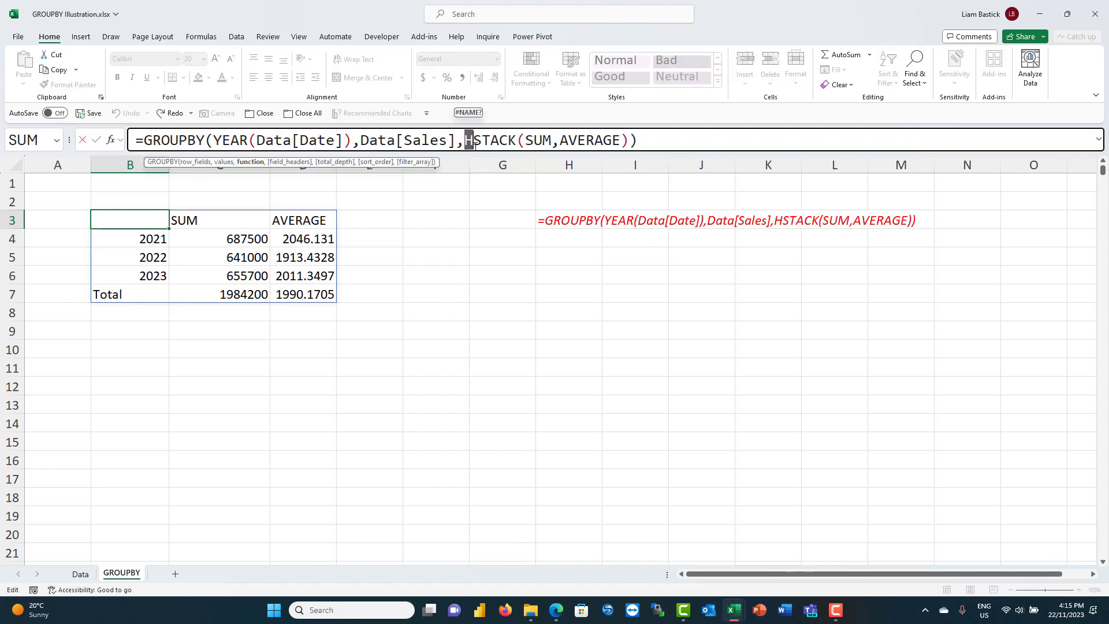
pyautogui.write('v')
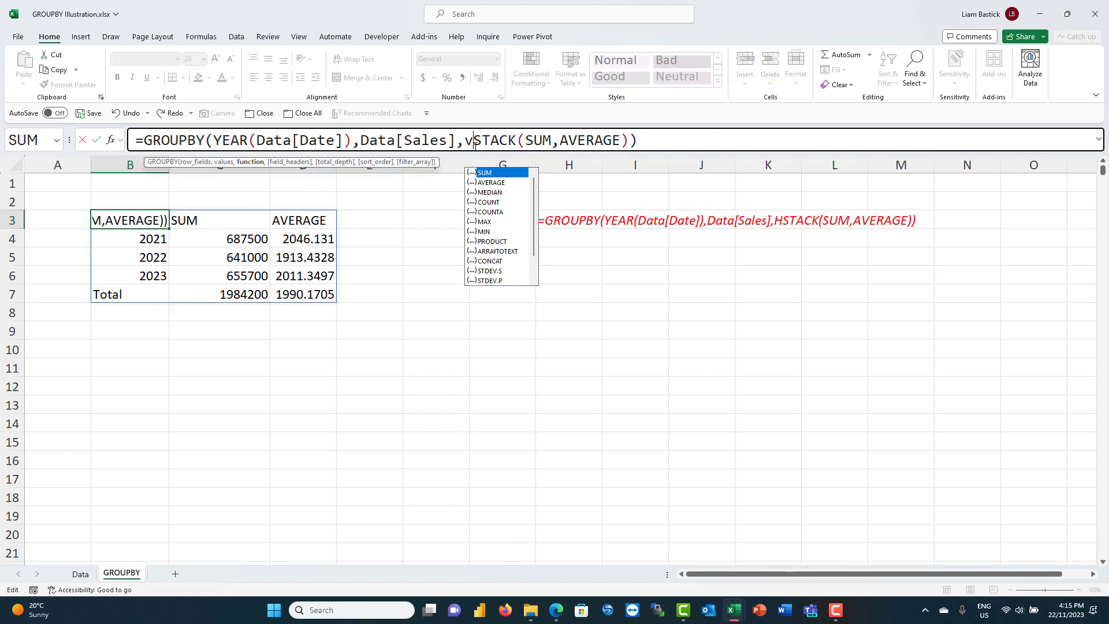
pyautogui.press('Return')
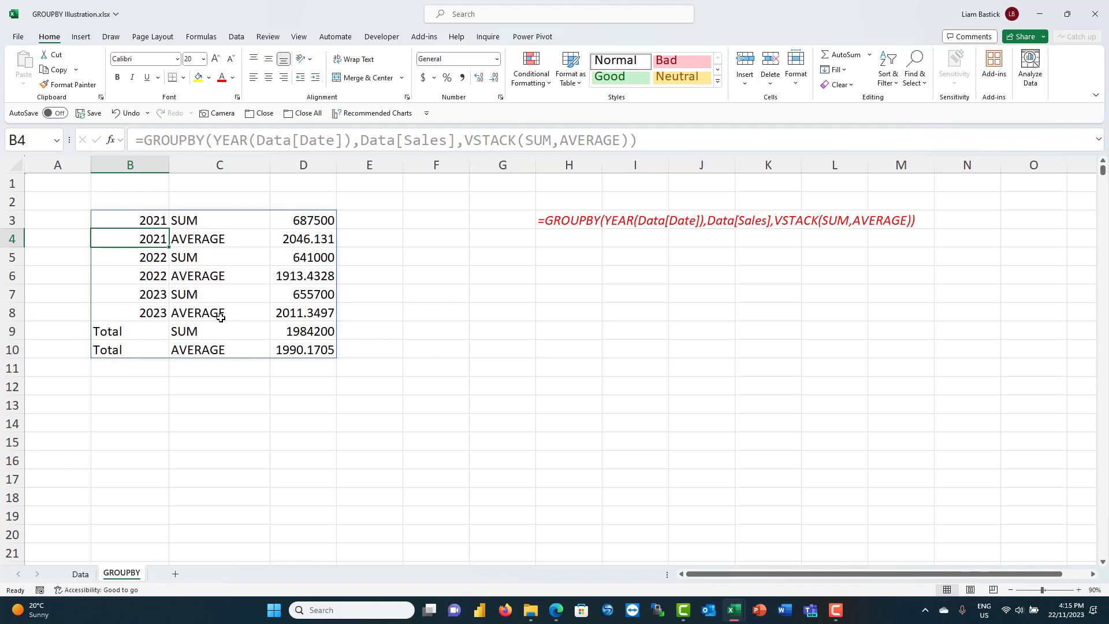
# Step: Clear all arguments of the GROUPBY formula in cell B3, leaving only the function name and opening parenthesis
pyautogui.click(143, 218)
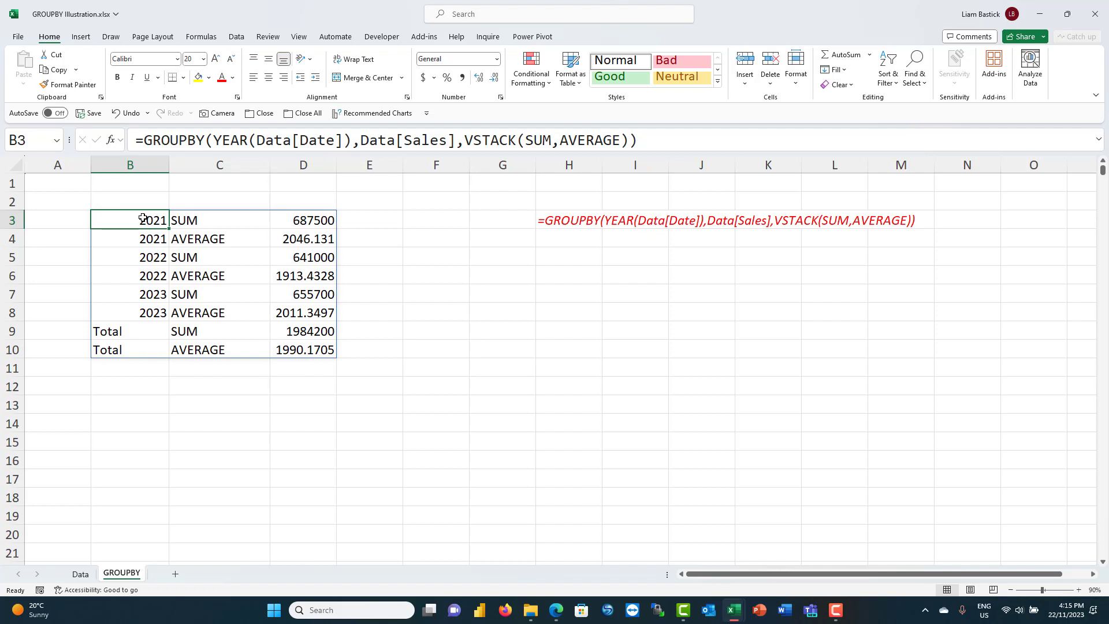
pyautogui.click(298, 140)
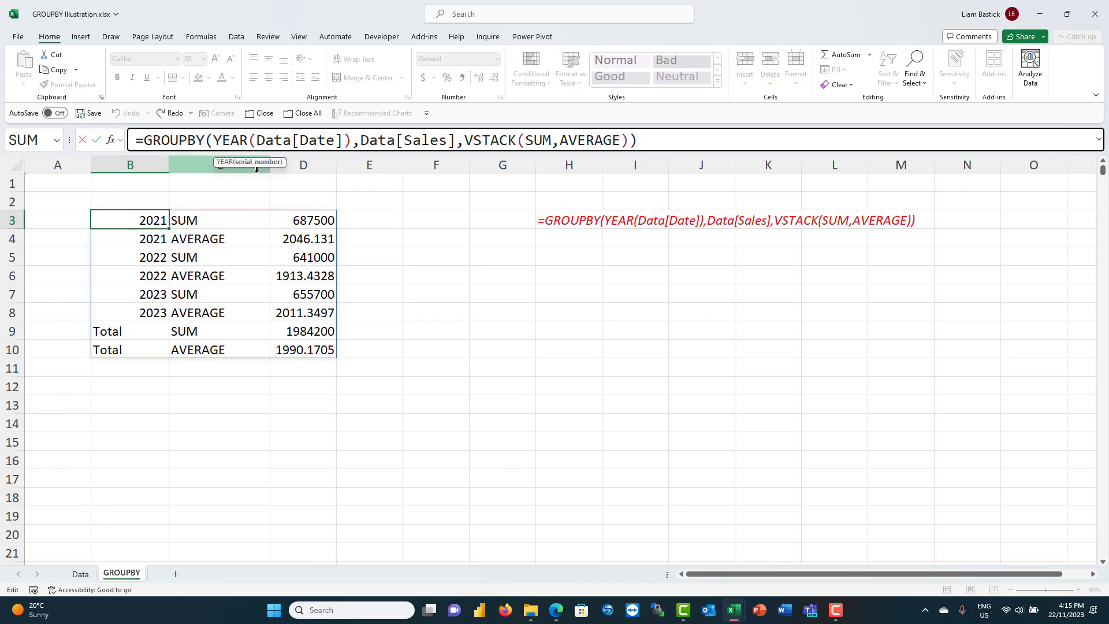
pyautogui.click(352, 140)
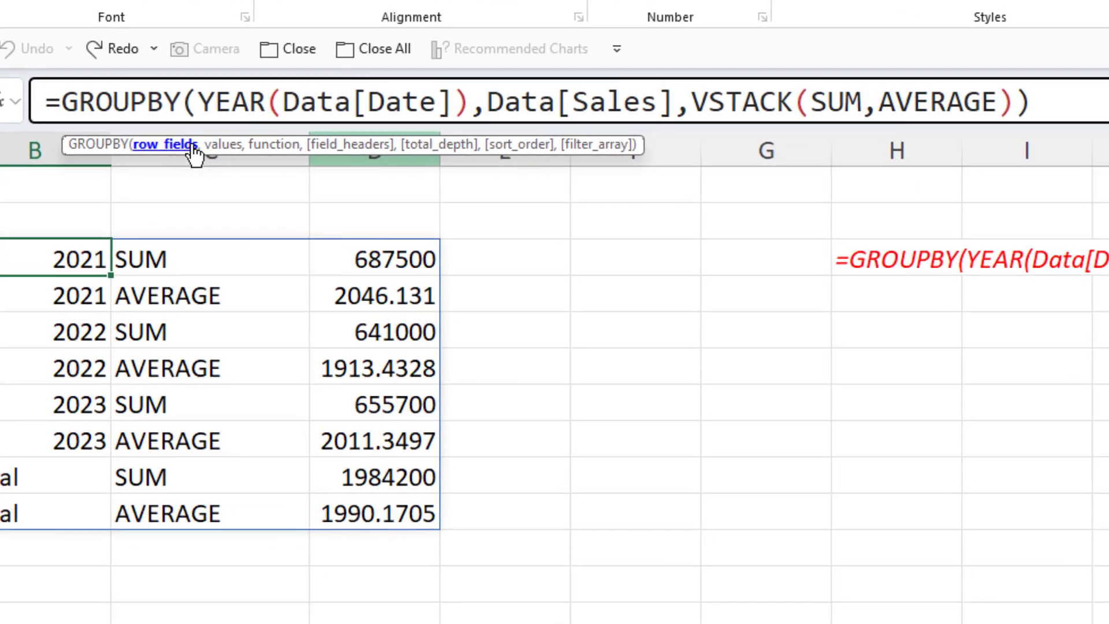
pyautogui.click(686, 99)
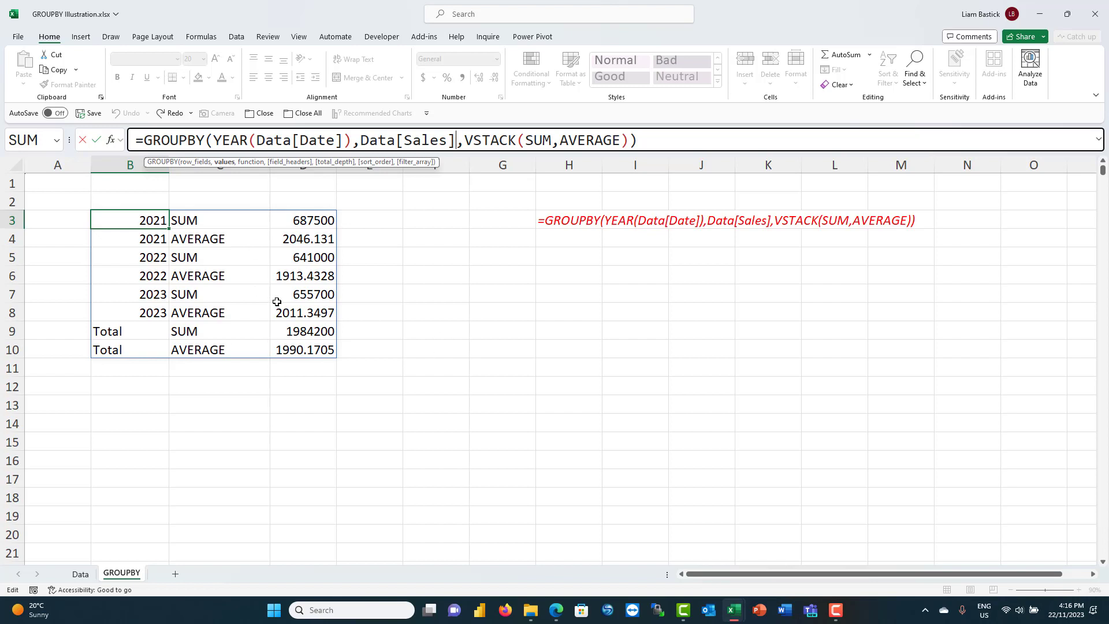
pyautogui.doubleClick(220, 139)
pyautogui.moveTo(603, 153); pyautogui.dragTo(764, 160)
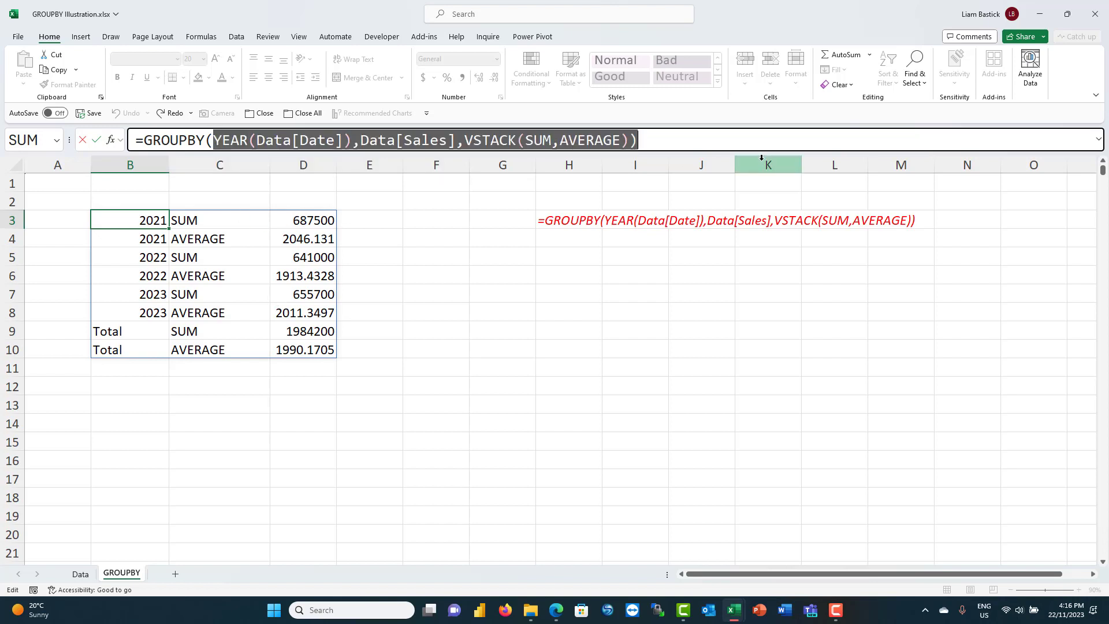
pyautogui.press('Delete')
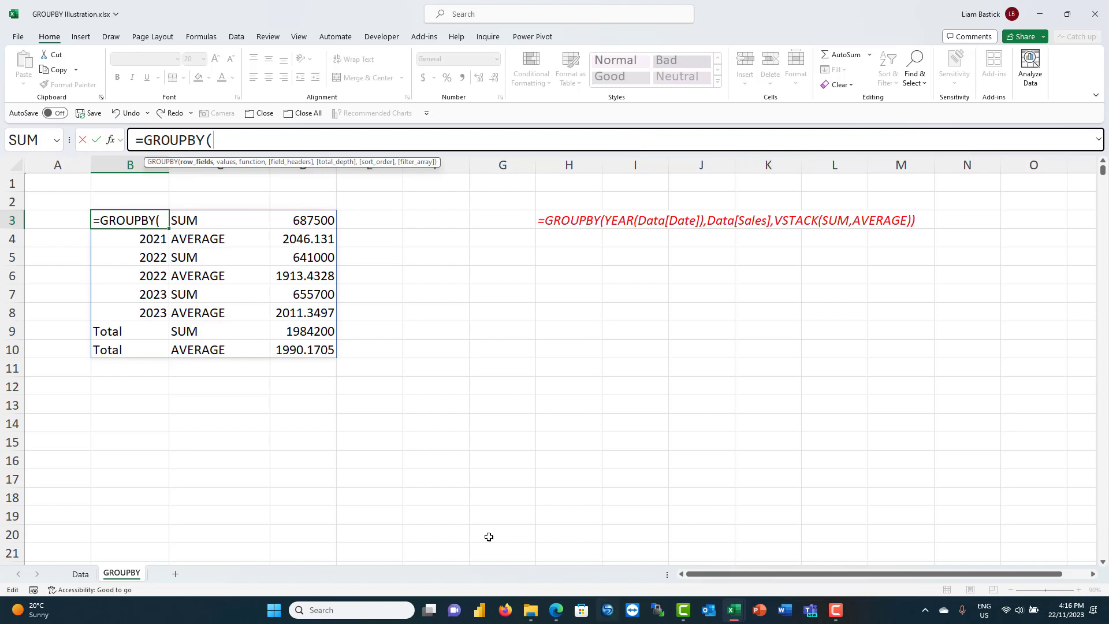
# Step: Set the formula's row fields to the Data table's Category column and start a Data table reference for the values
pyautogui.click(82, 573)
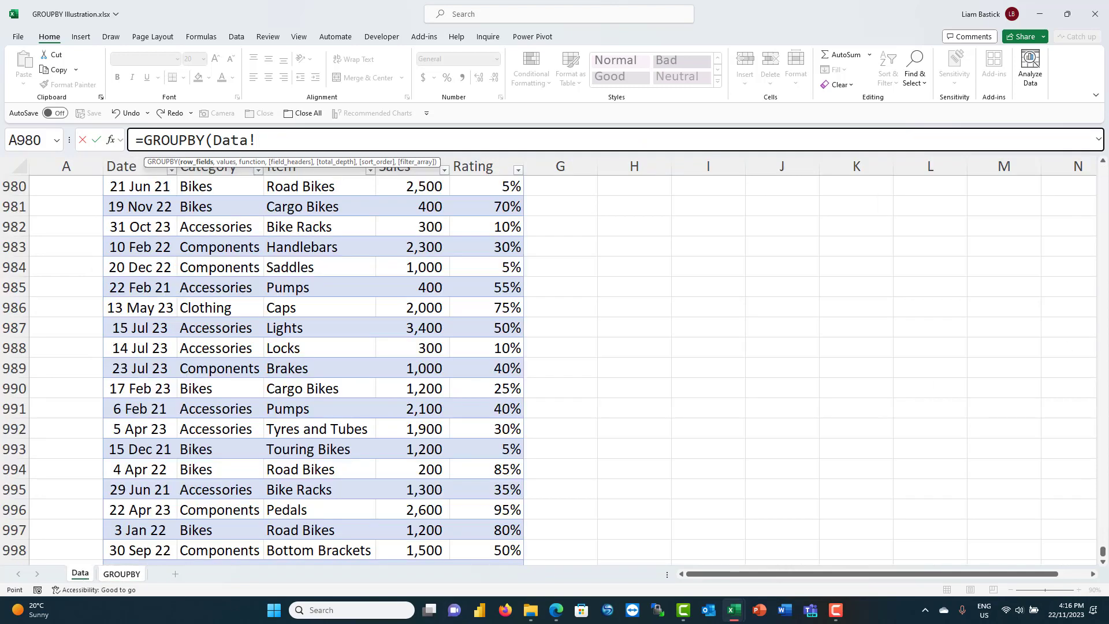
pyautogui.moveTo(1103, 554); pyautogui.dragTo(1102, 167)
pyautogui.click(223, 229)
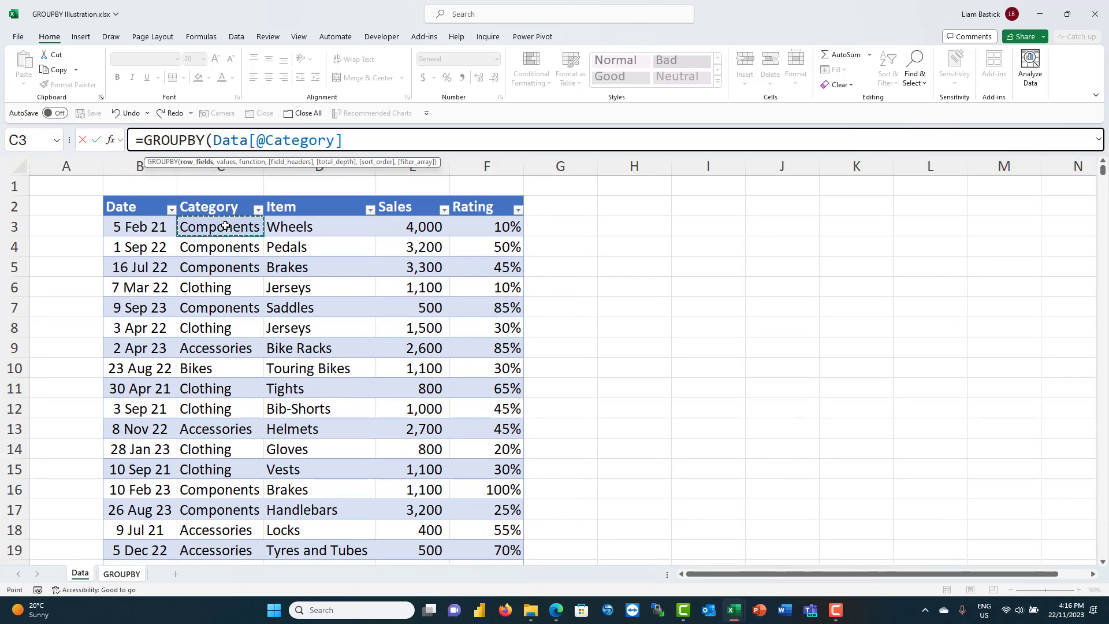
pyautogui.hotkey('ctrl', 'shift', 'Down')
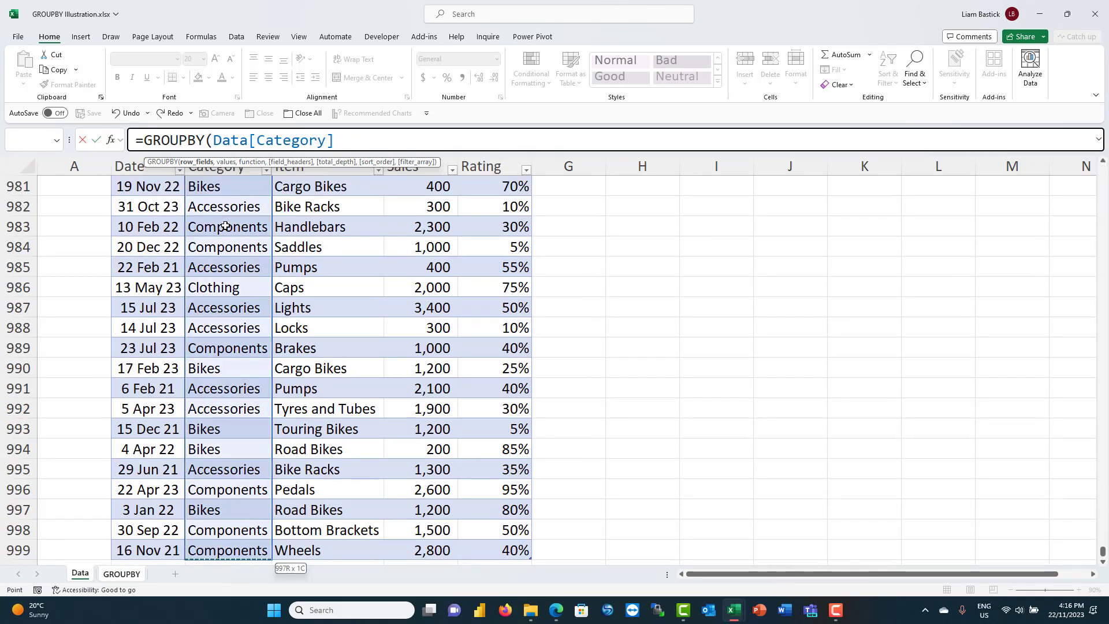
pyautogui.write(',')
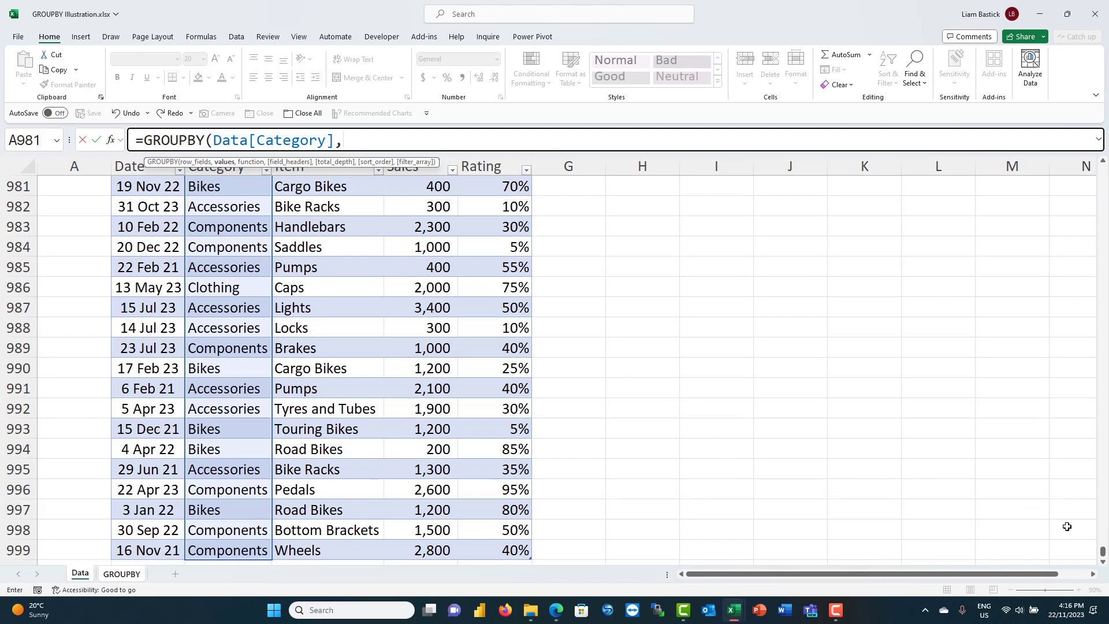
pyautogui.moveTo(1102, 550); pyautogui.dragTo(1102, 168)
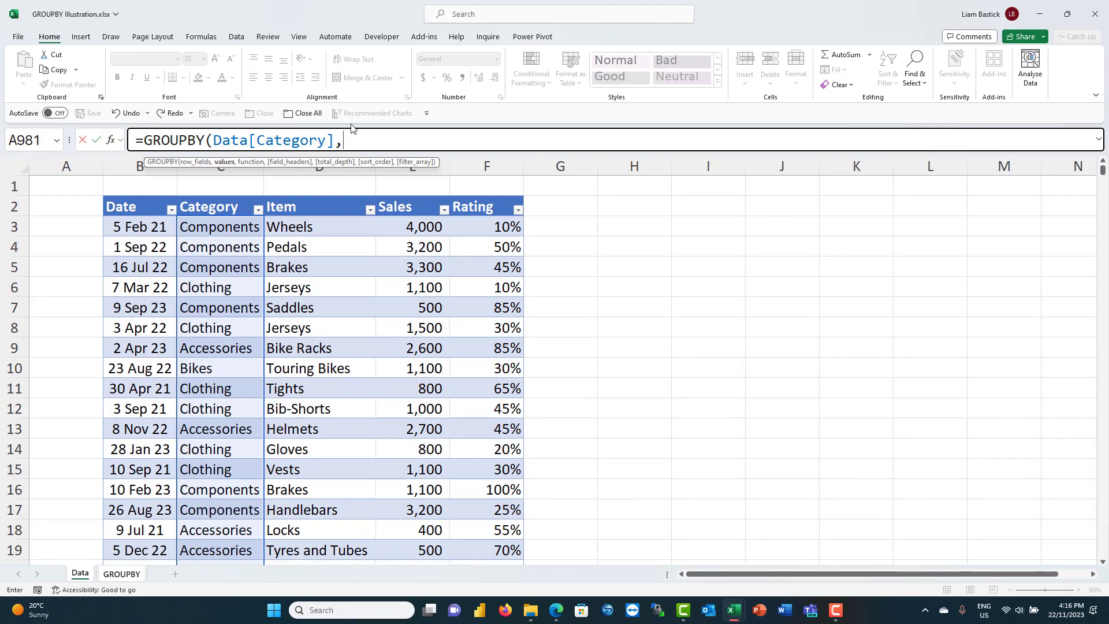
pyautogui.write('data')
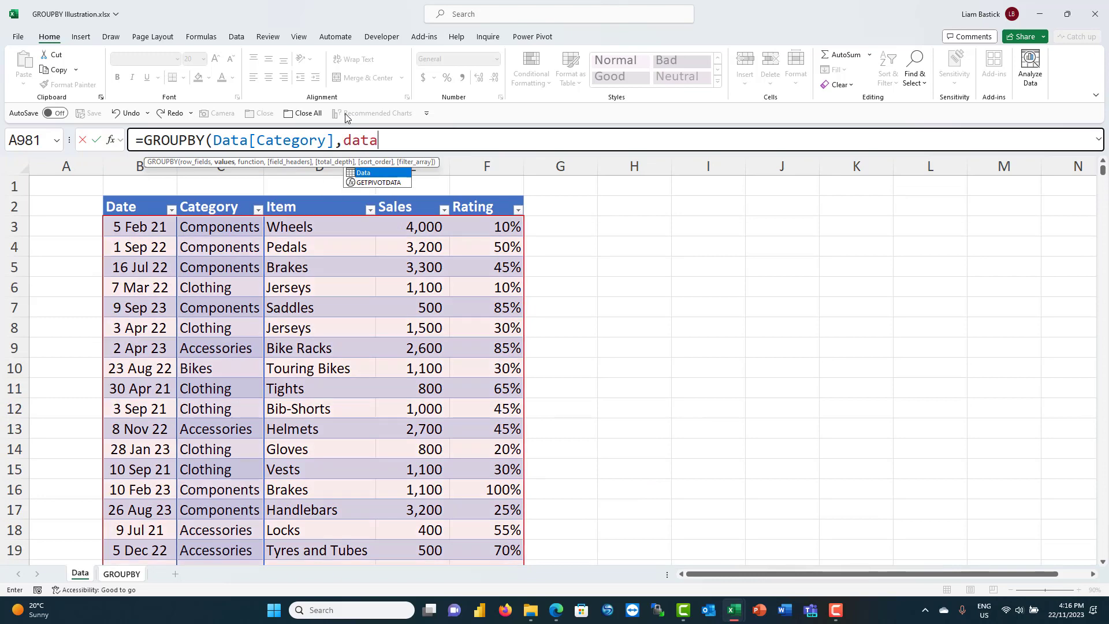
pyautogui.write('[')
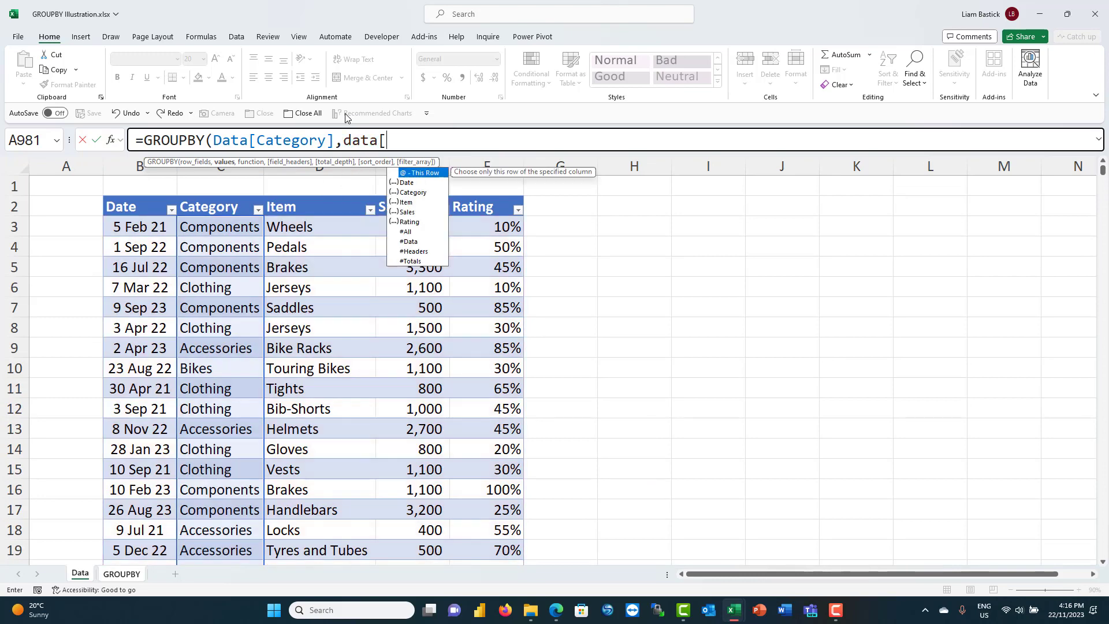
pyautogui.press('Down')
pyautogui.press('Down')
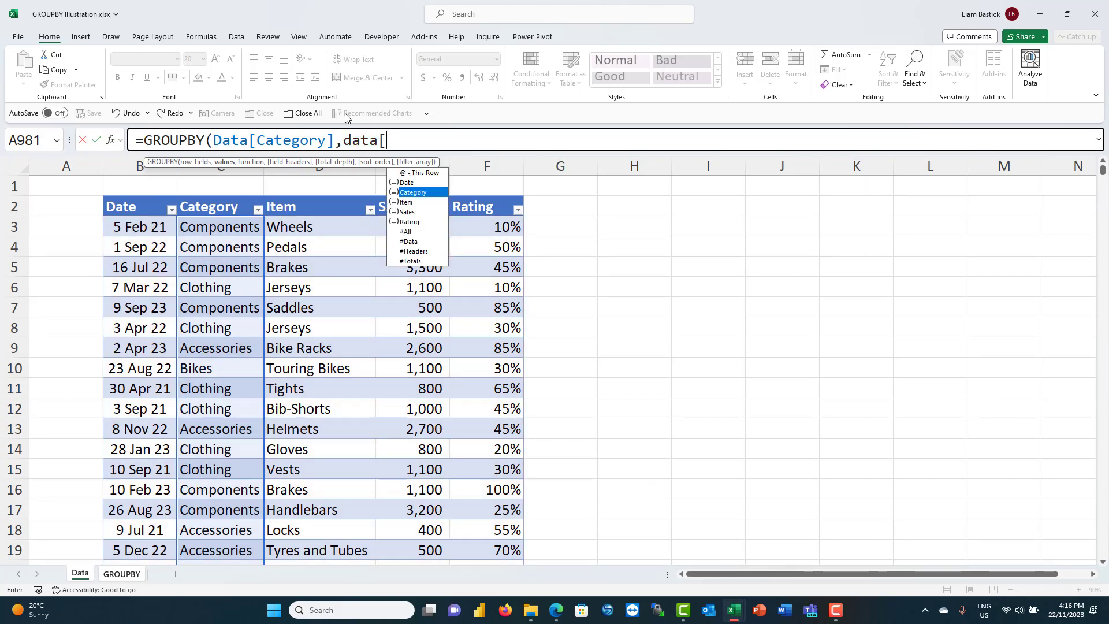
pyautogui.press('Tab')
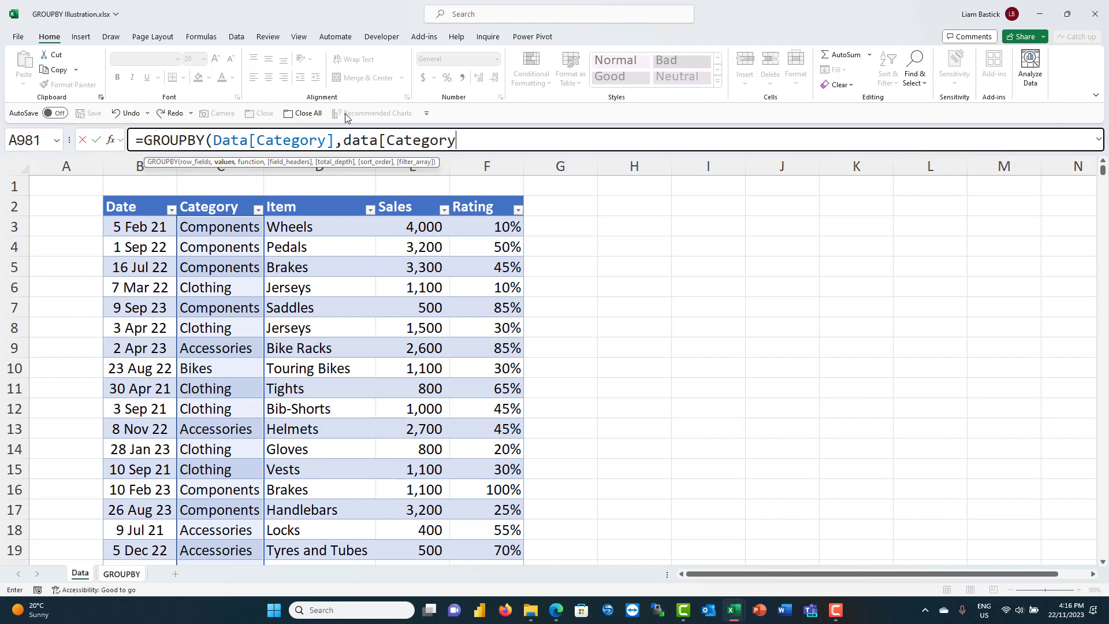
pyautogui.write(']')
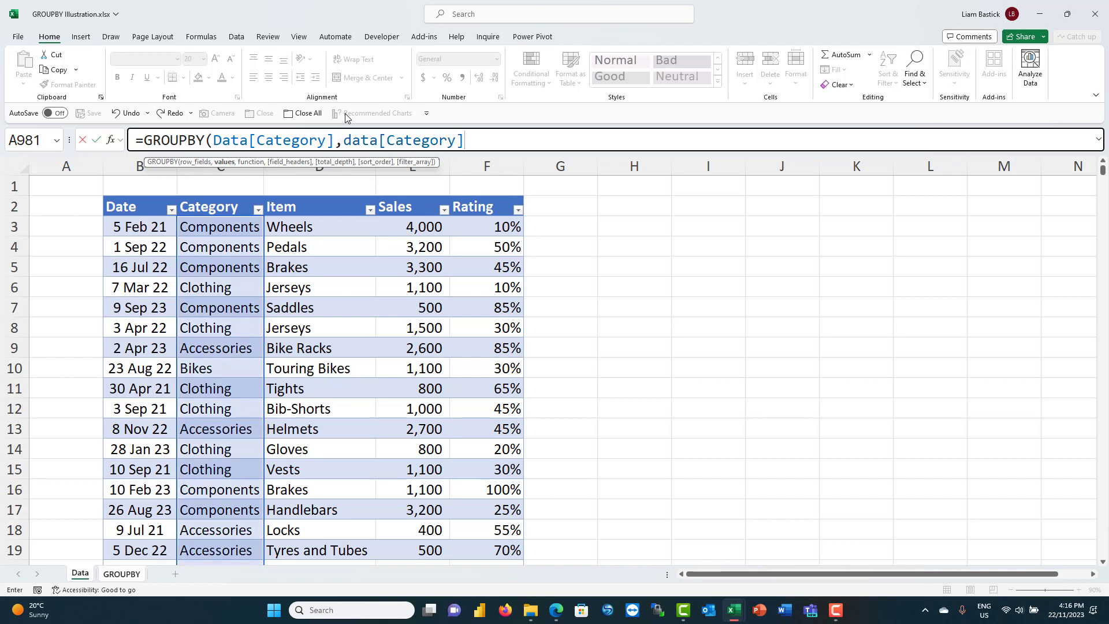
pyautogui.press('BackSpace')
pyautogui.press('BackSpace')
pyautogui.press('BackSpace')
pyautogui.press('BackSpace')
pyautogui.press('BackSpace')
pyautogui.press('BackSpace')
pyautogui.press('BackSpace')
pyautogui.press('BackSpace')
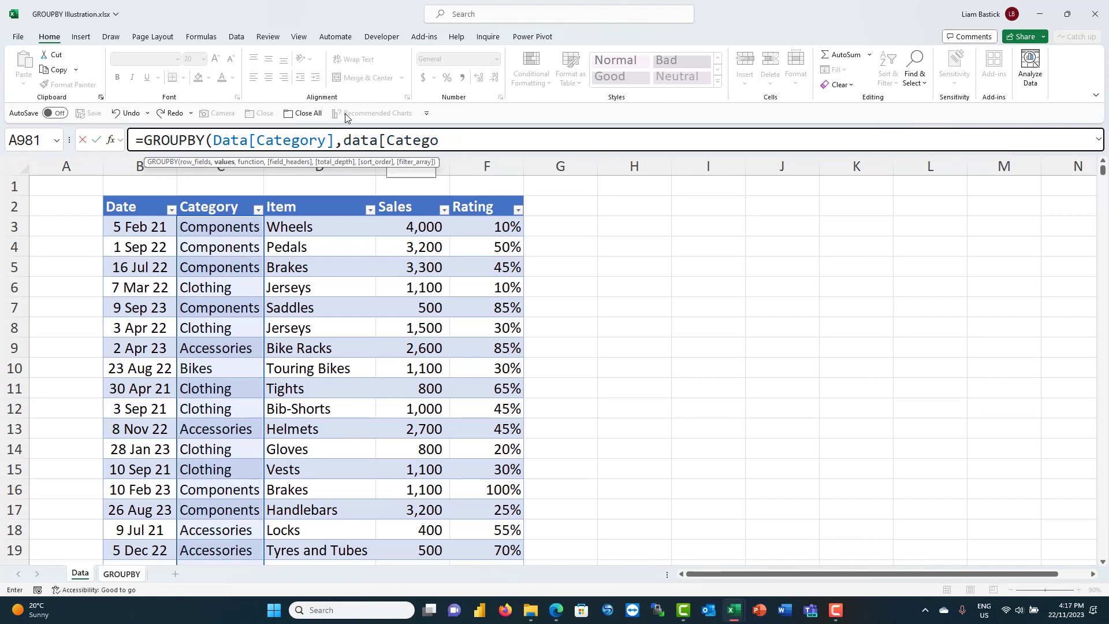
pyautogui.press('BackSpace')
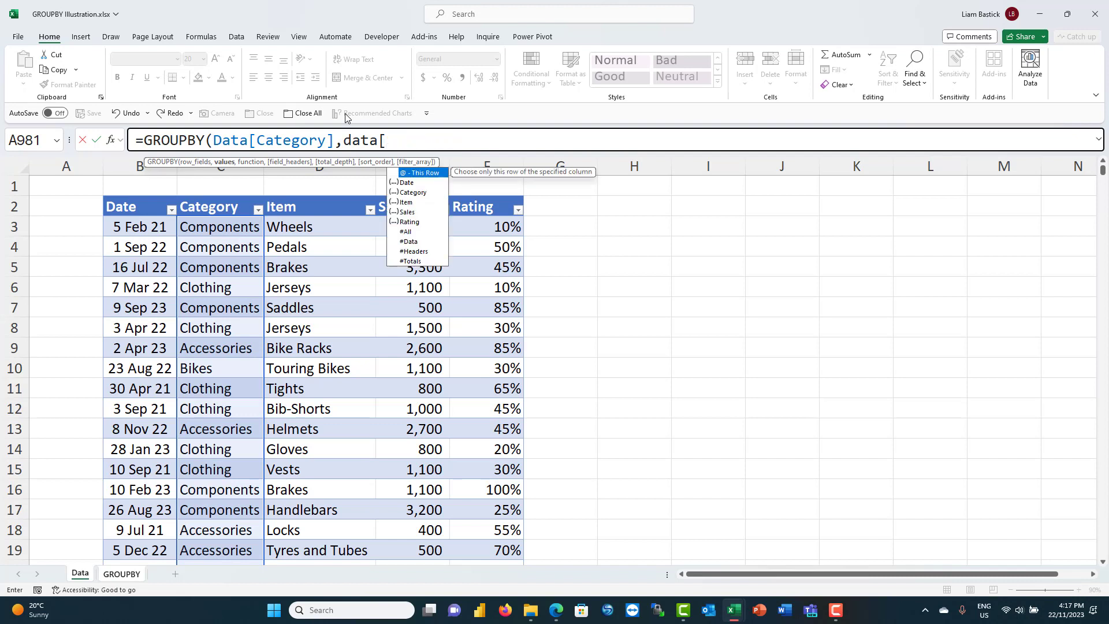
# Step: Complete the values reference with the Sales column, choose SUM as the function, and enter the formula
pyautogui.write('sal')
pyautogui.press('Tab')
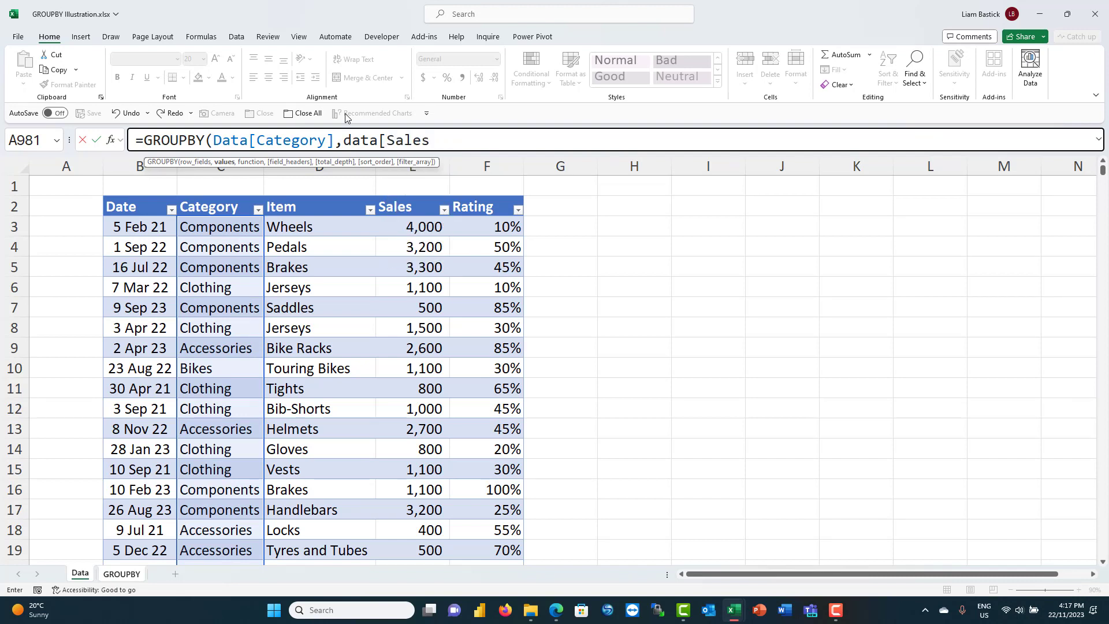
pyautogui.write('],')
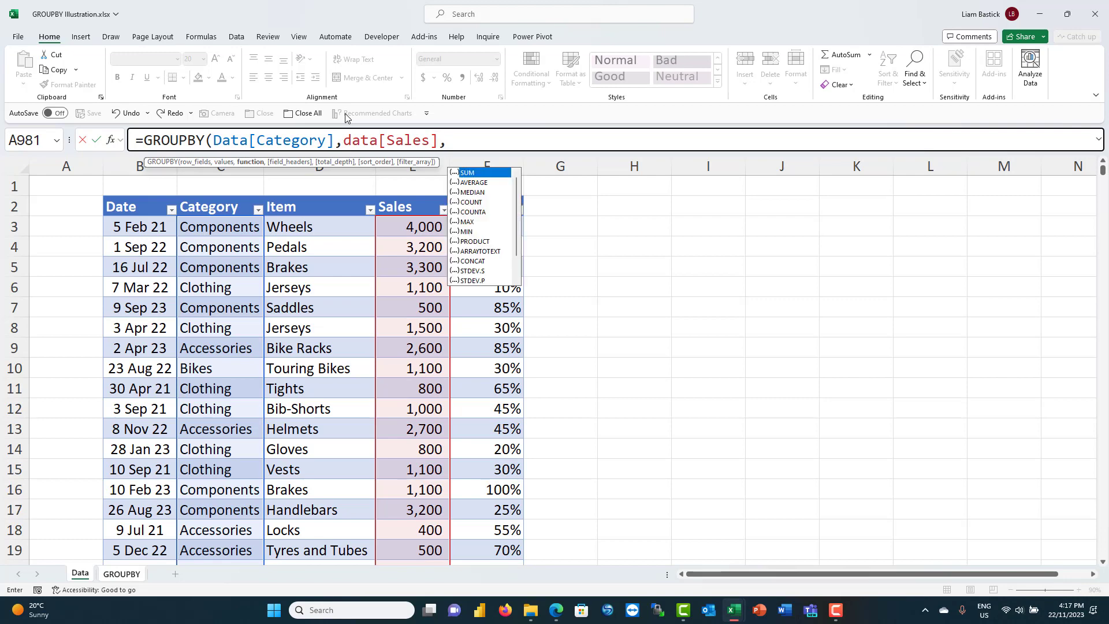
pyautogui.write('sum')
pyautogui.press('Tab')
pyautogui.write(')')
pyautogui.press('Return')
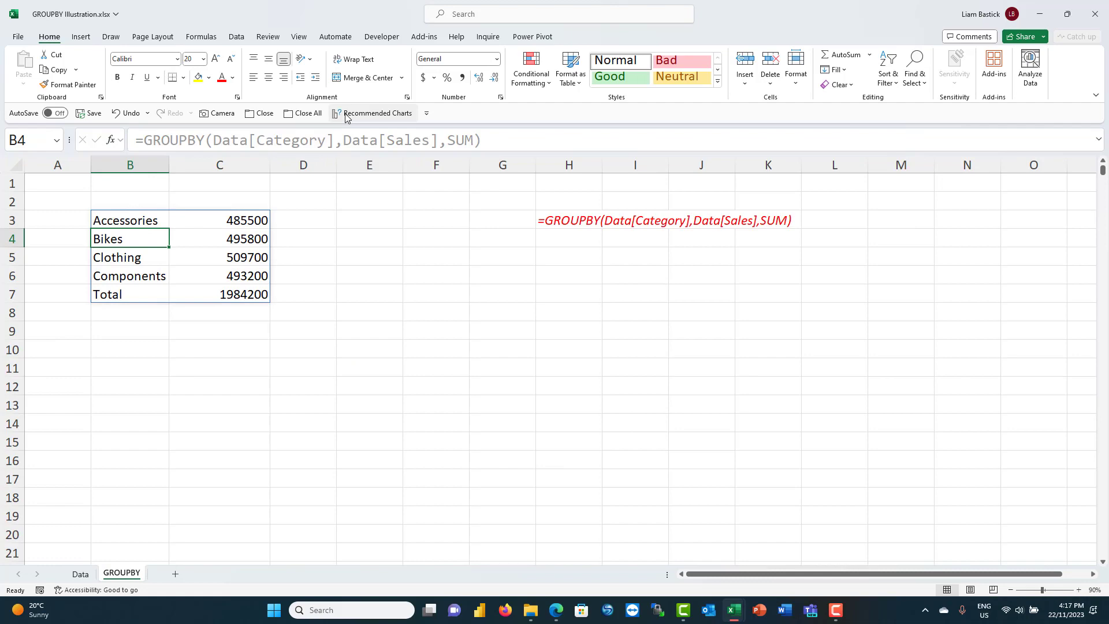
# Step: Extend the GROUPBY formula in B3 by skipping field headers and setting the total depth to -2, grand and subtotals at top
pyautogui.click(126, 220)
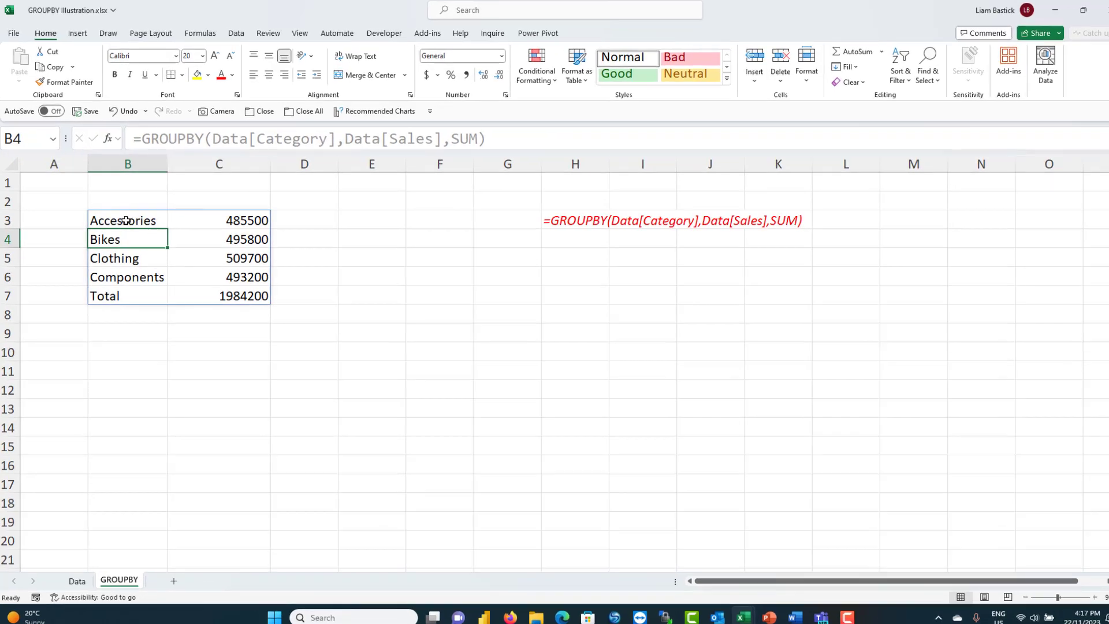
pyautogui.click(473, 139)
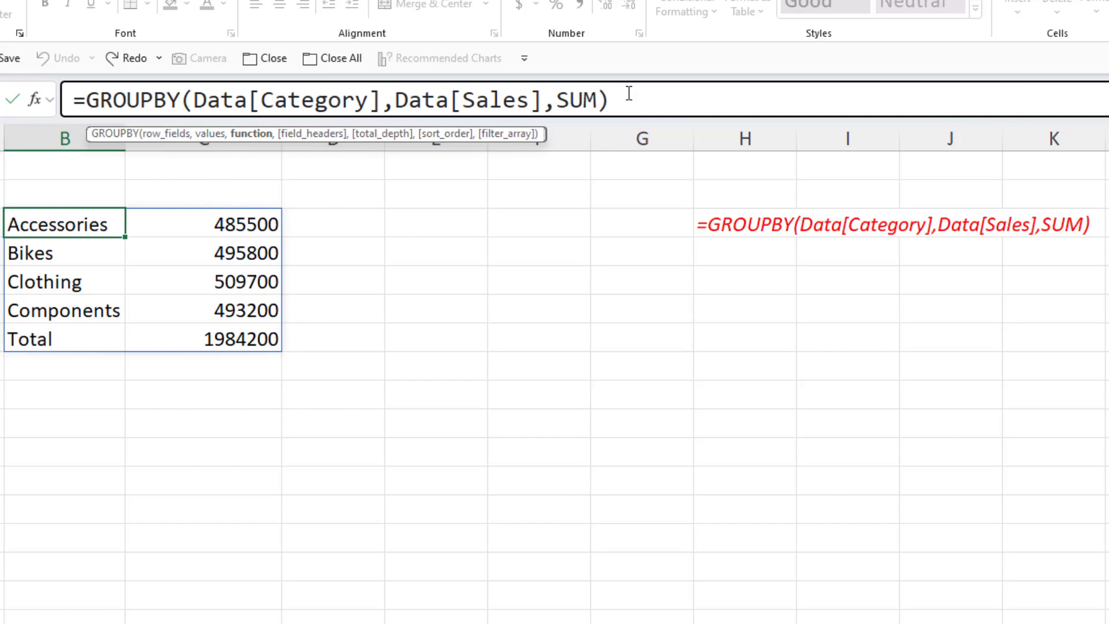
pyautogui.write(',,')
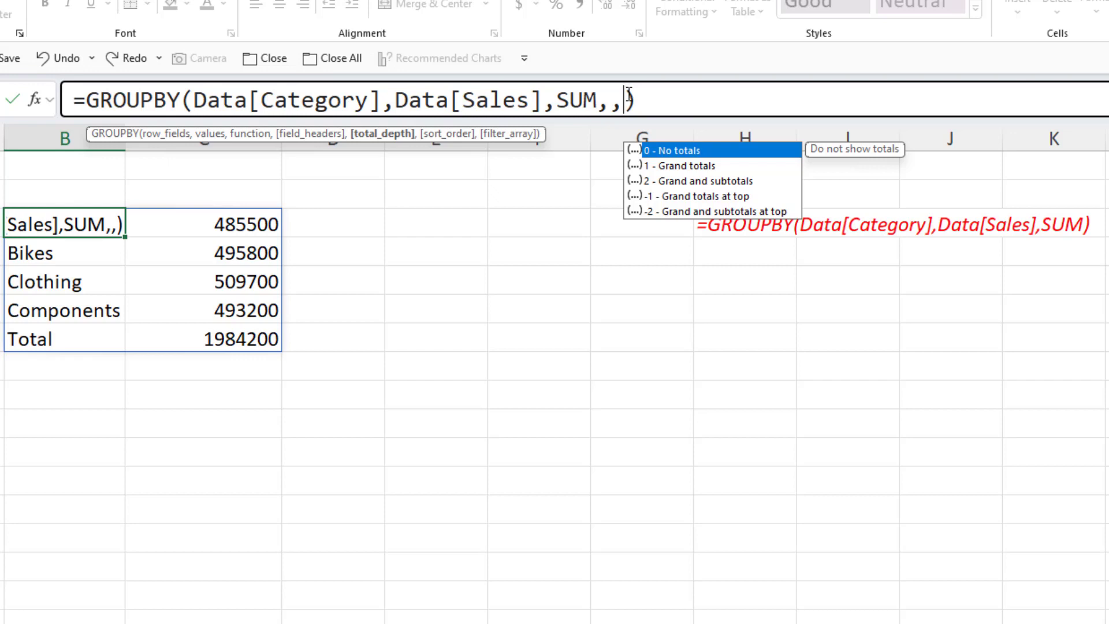
pyautogui.press('Down')
pyautogui.press('Down')
pyautogui.press('Down')
pyautogui.press('Down')
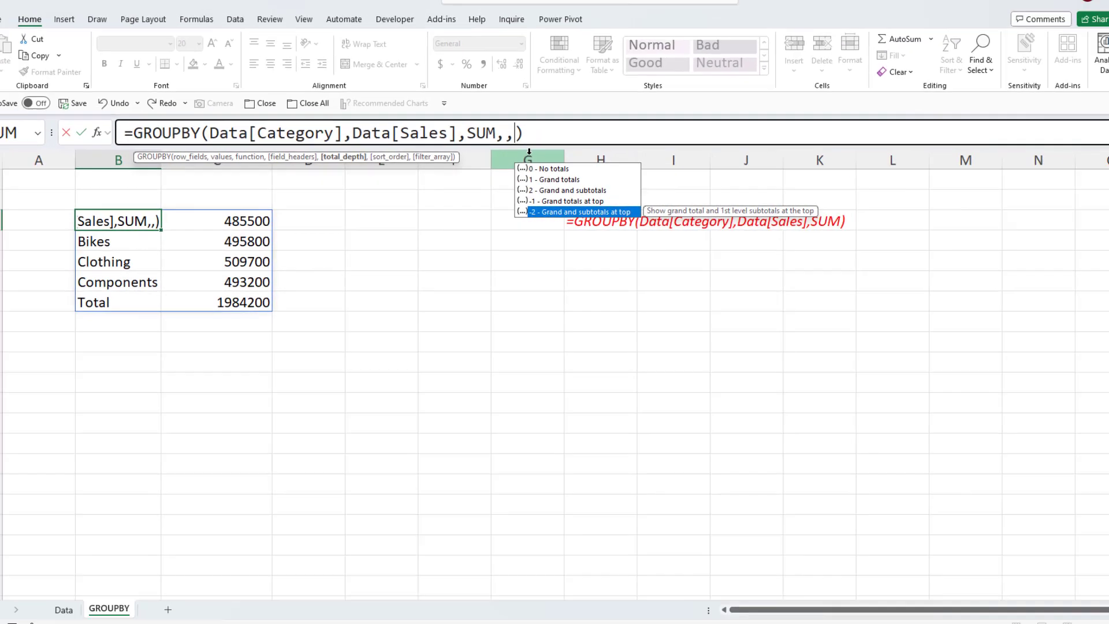
pyautogui.press('Tab')
pyautogui.press('Return')
pyautogui.press('Up')
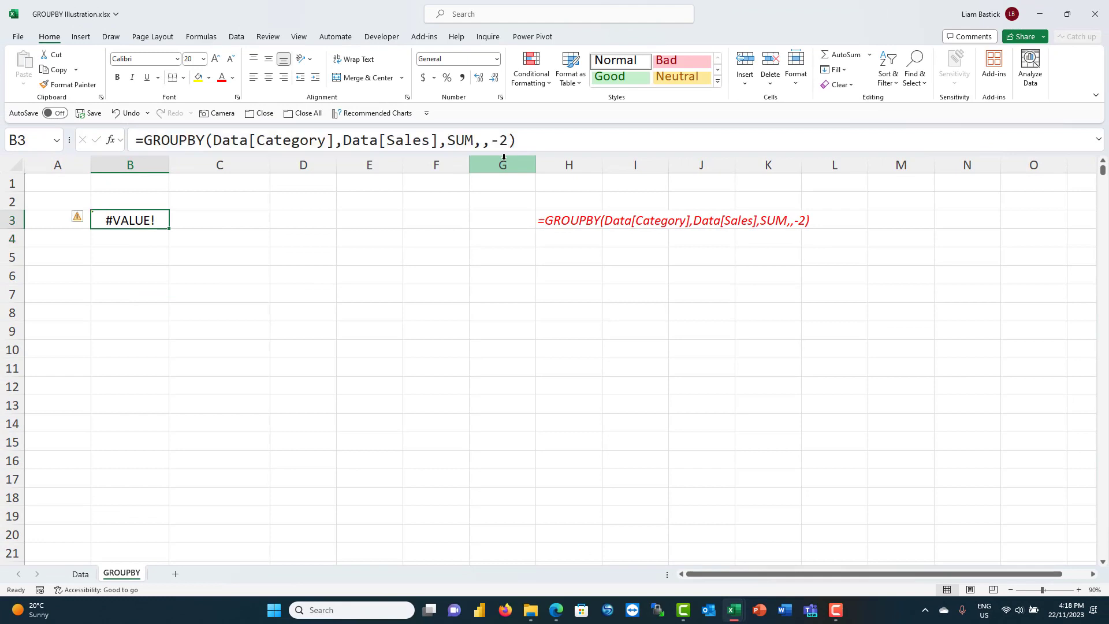
# Step: Try a total depth of 2, grand and subtotals, in the GROUPBY formula in B3
pyautogui.doubleClick(503, 141)
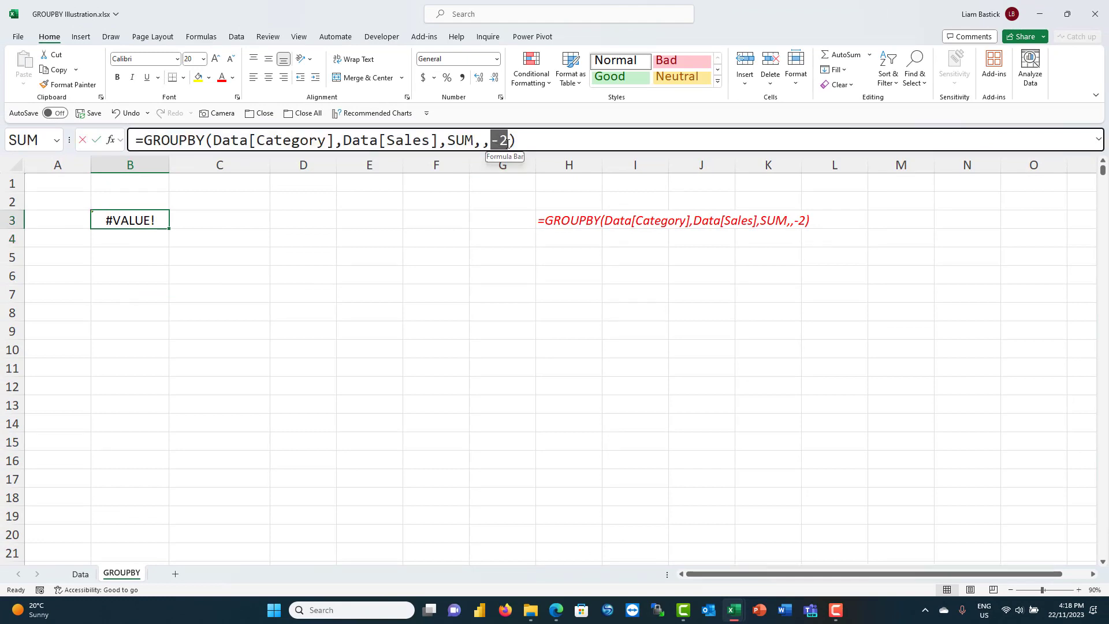
pyautogui.write('2')
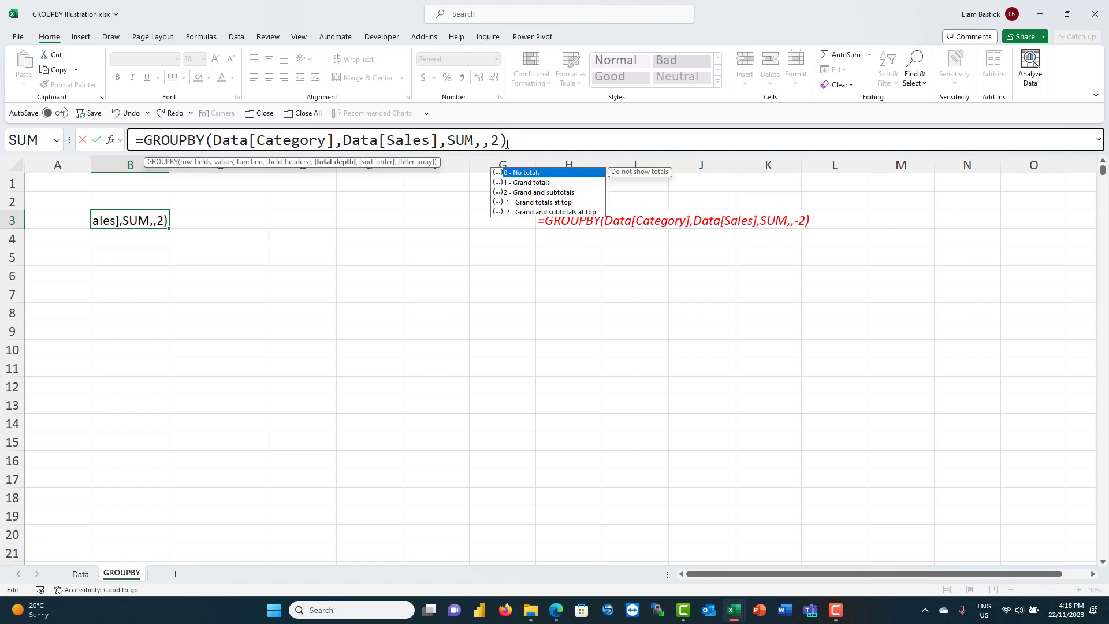
pyautogui.press('Return')
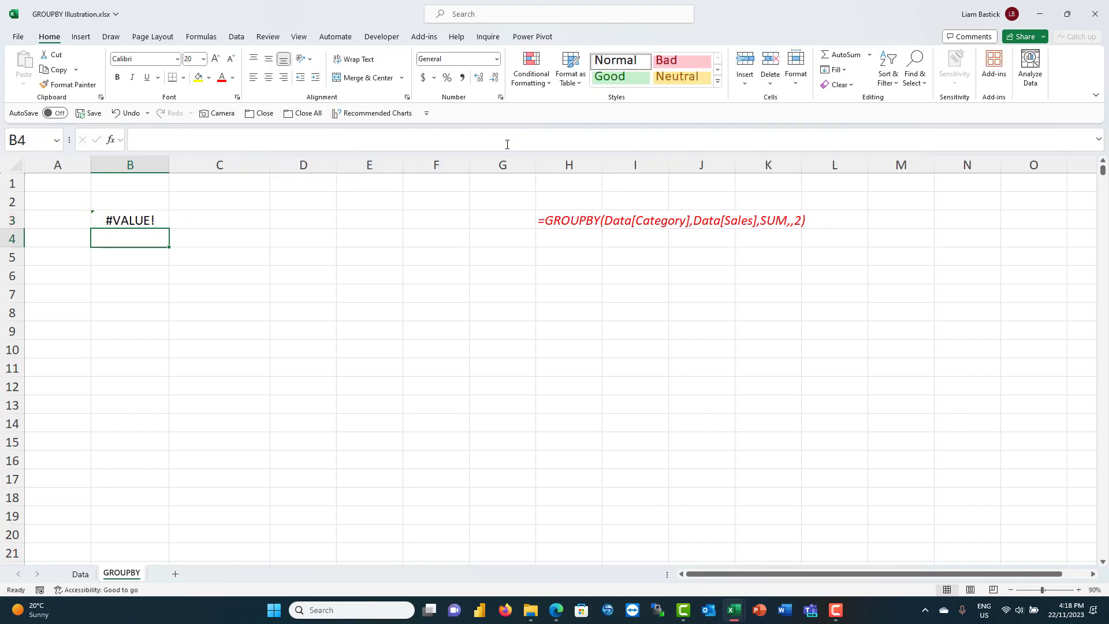
# Step: Set the total depth in the GROUPBY formula in B3 to 1 for grand totals only
pyautogui.click(144, 220)
pyautogui.doubleClick(496, 140)
pyautogui.write('1')
pyautogui.press('Return')
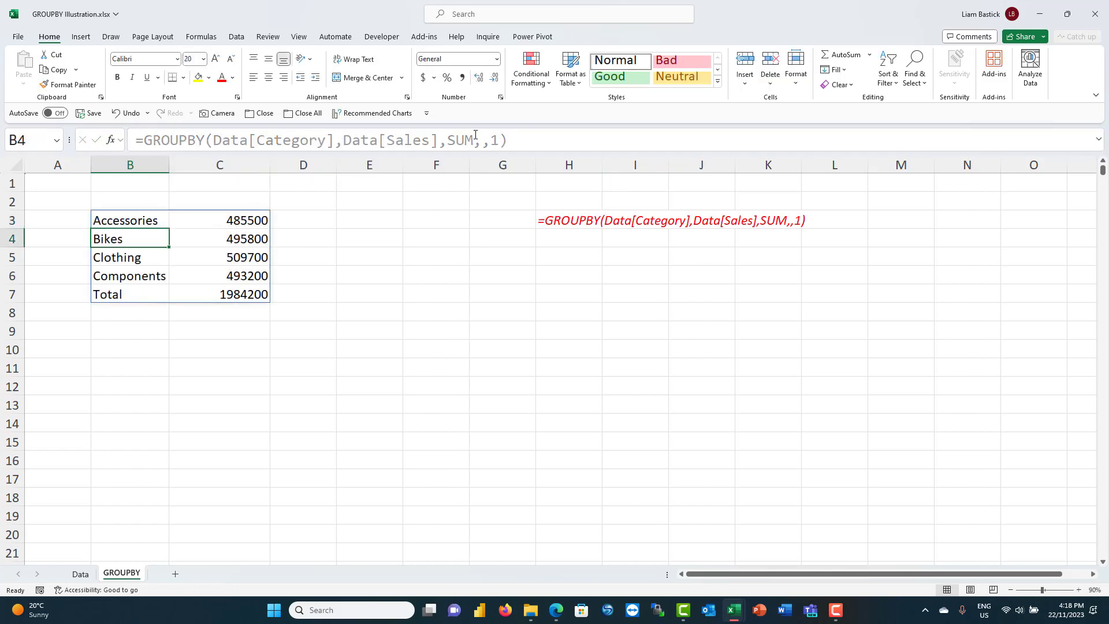
# Step: Change the total depth in the GROUPBY formula in B3 to -1 to place the grand total at the top
pyautogui.click(495, 140)
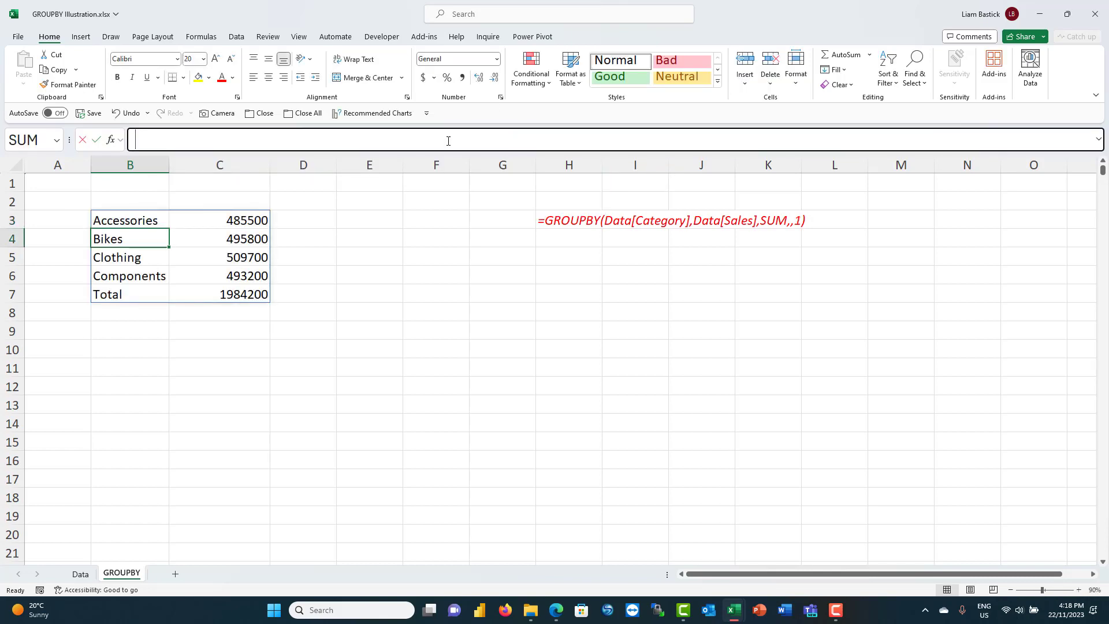
pyautogui.click(151, 222)
pyautogui.click(491, 139)
pyautogui.write('-')
pyautogui.press('Return')
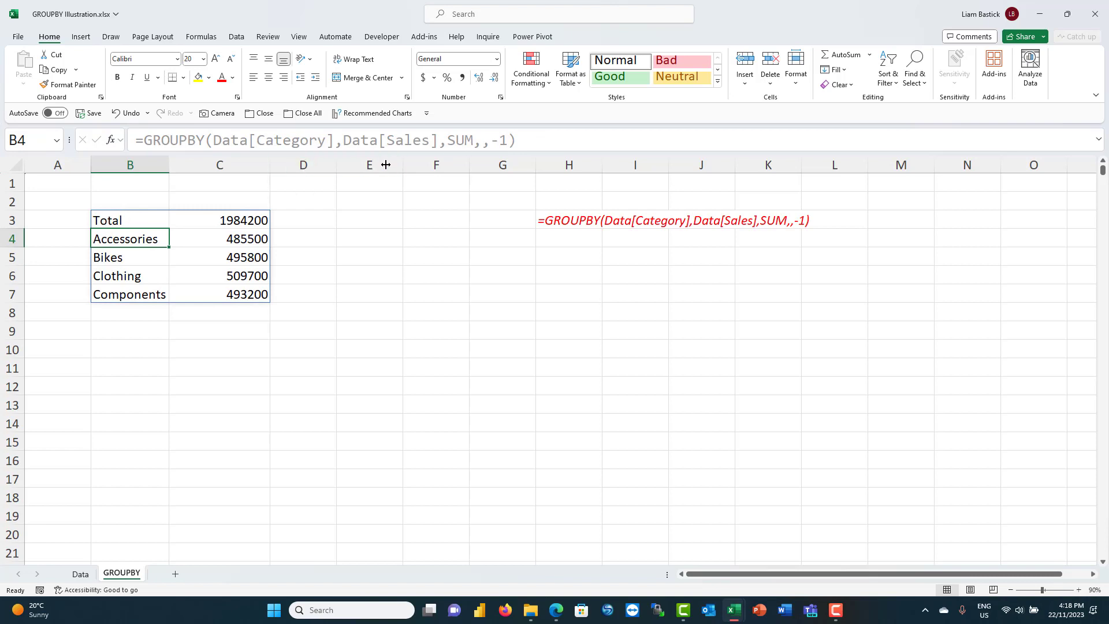
# Step: Clear the -1 total depth argument from the GROUPBY formula in B3, leaving it blank
pyautogui.click(136, 220)
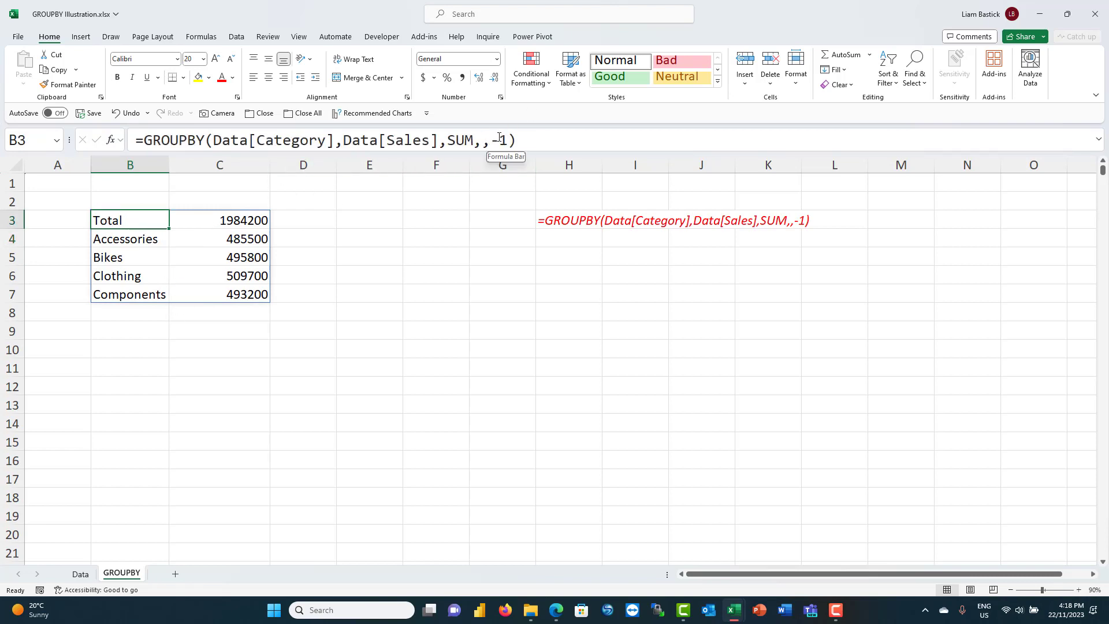
pyautogui.moveTo(492, 139); pyautogui.dragTo(509, 142)
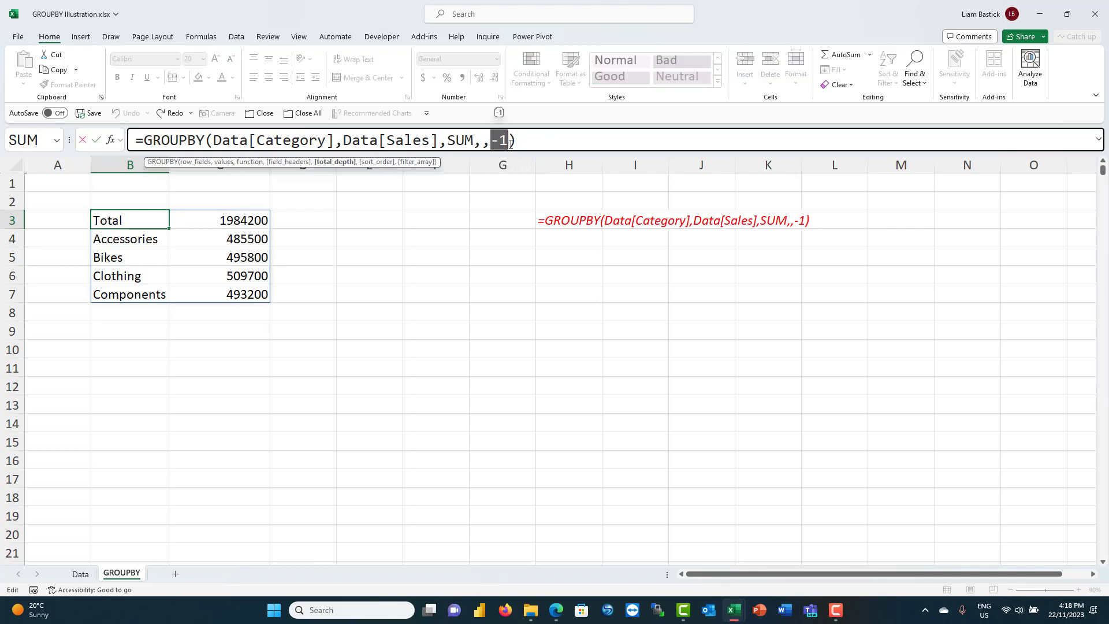
pyautogui.press('BackSpace')
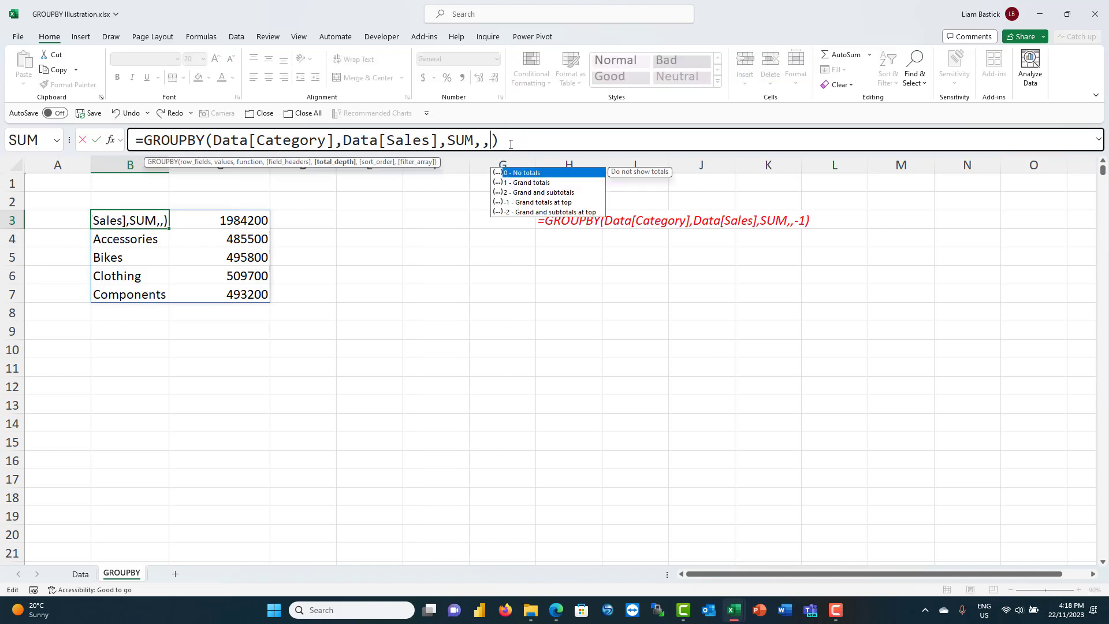
pyautogui.press('Return')
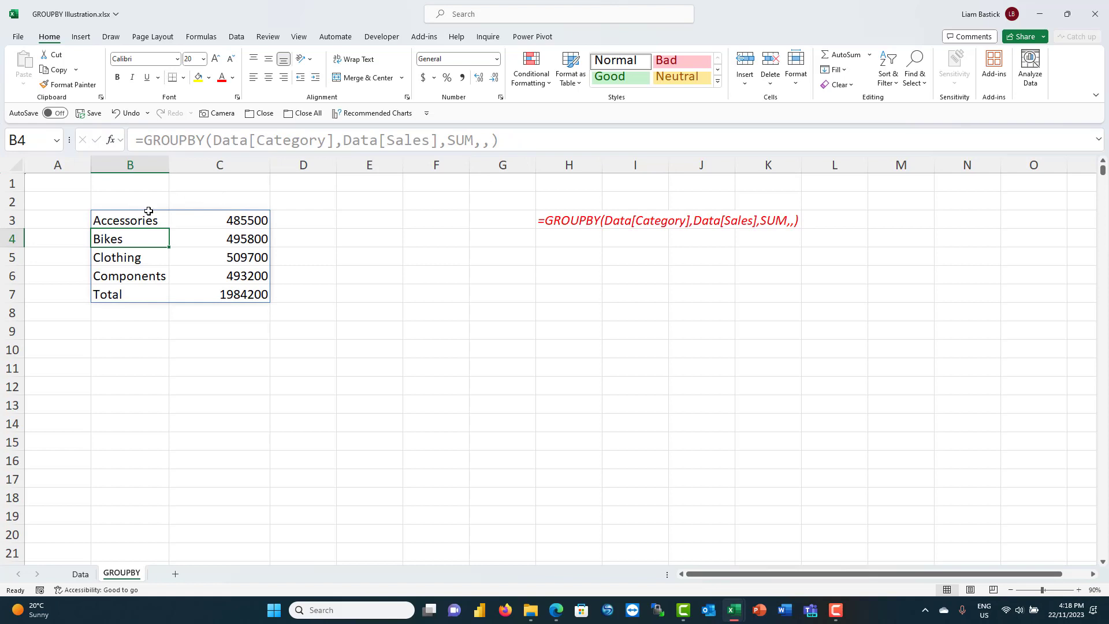
# Step: Add a sort order of 1 to the GROUPBY formula in B3 to sort the categories in ascending order
pyautogui.click(147, 221)
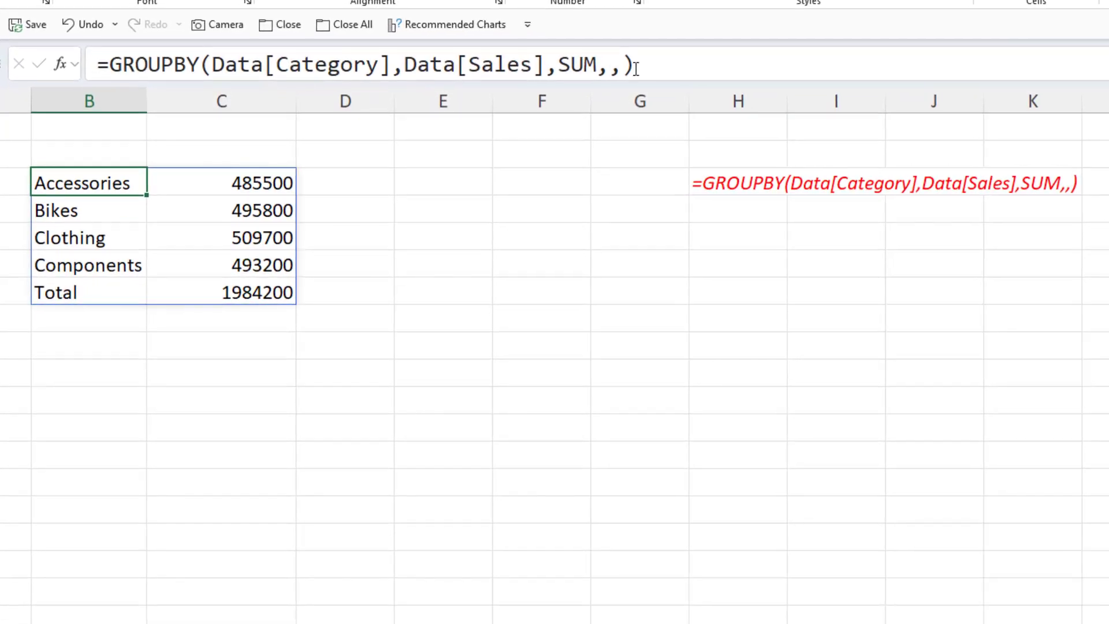
pyautogui.click(494, 139)
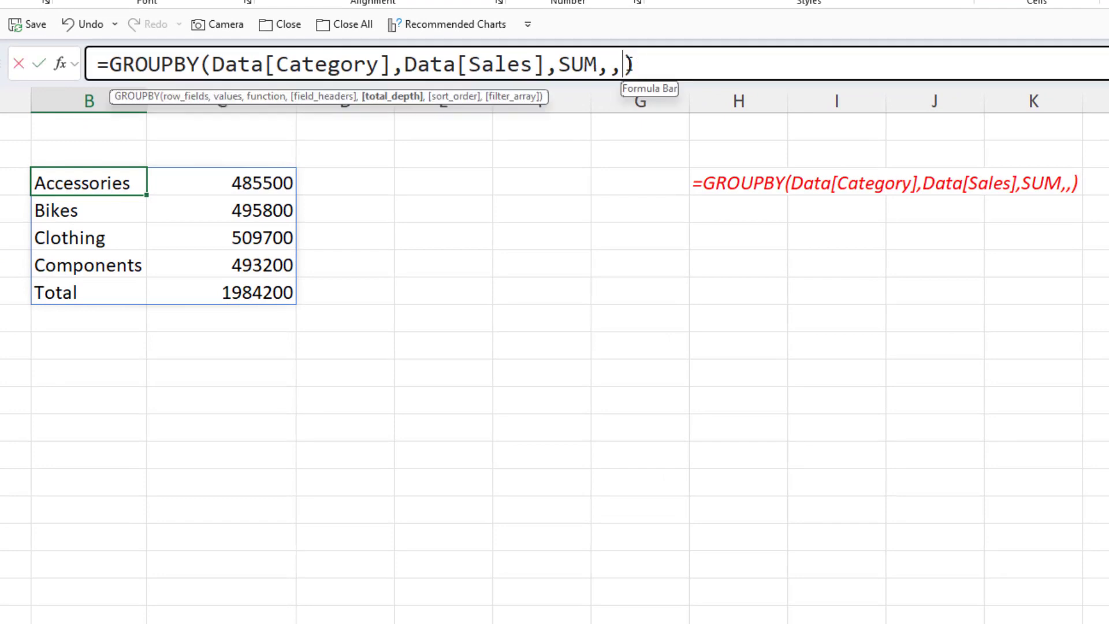
pyautogui.write(',')
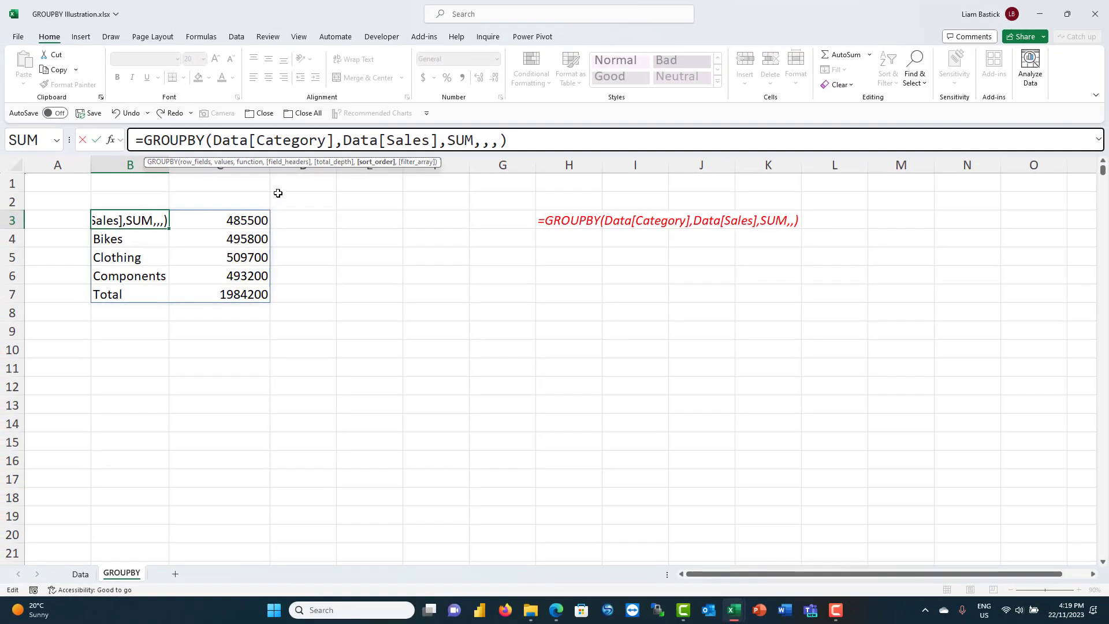
pyautogui.write('1')
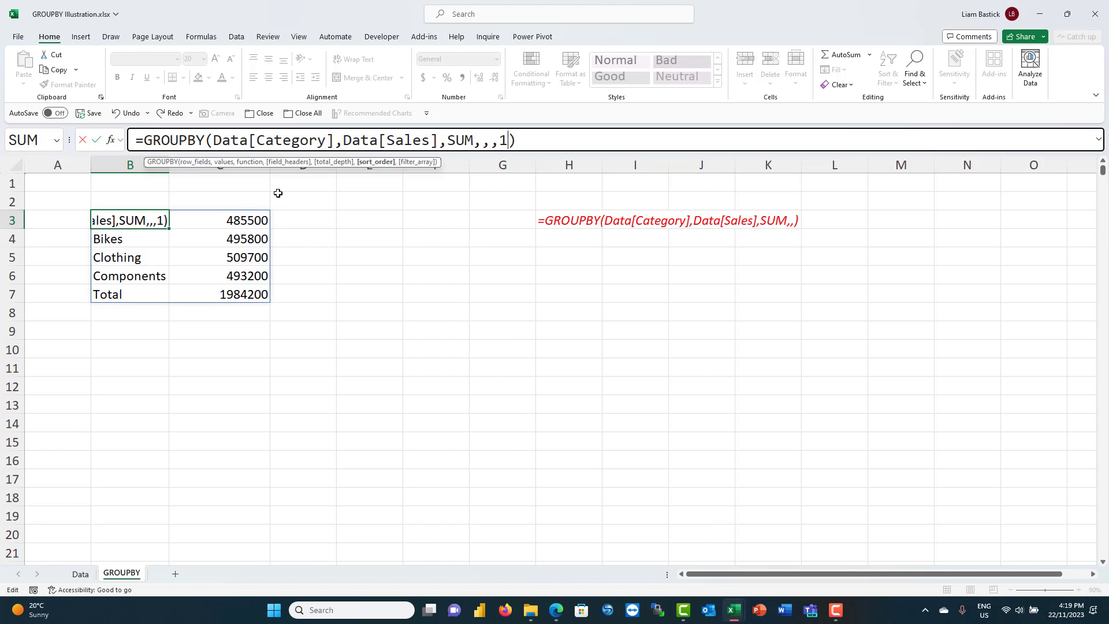
pyautogui.press('Return')
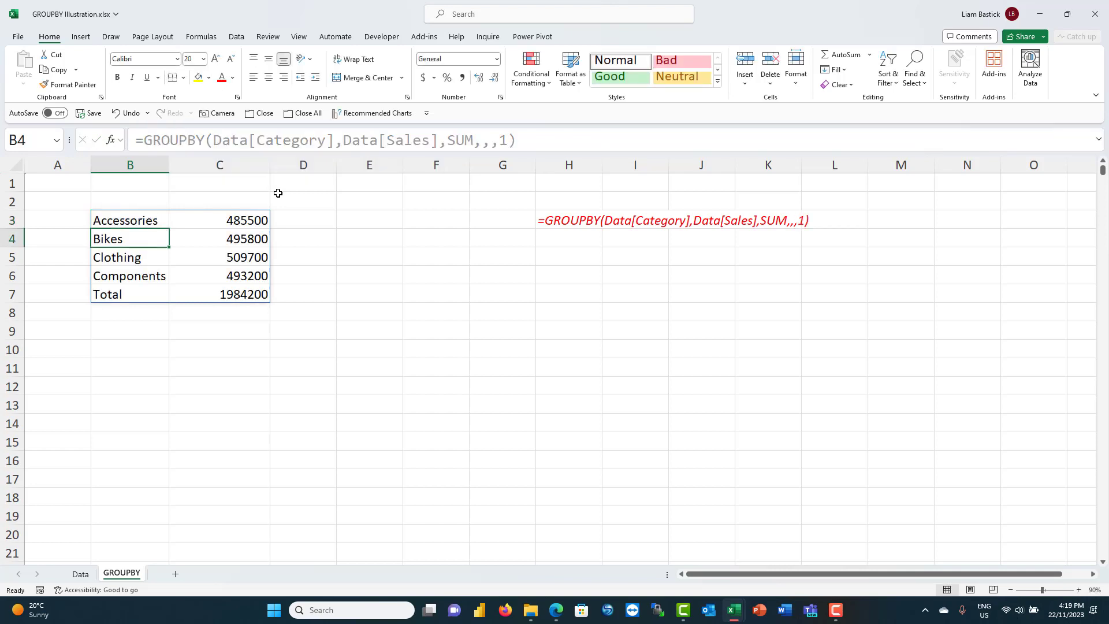
# Step: Change the sort order in the GROUPBY formula in B3 to -1 to sort the categories in descending order
pyautogui.click(115, 222)
pyautogui.click(506, 139)
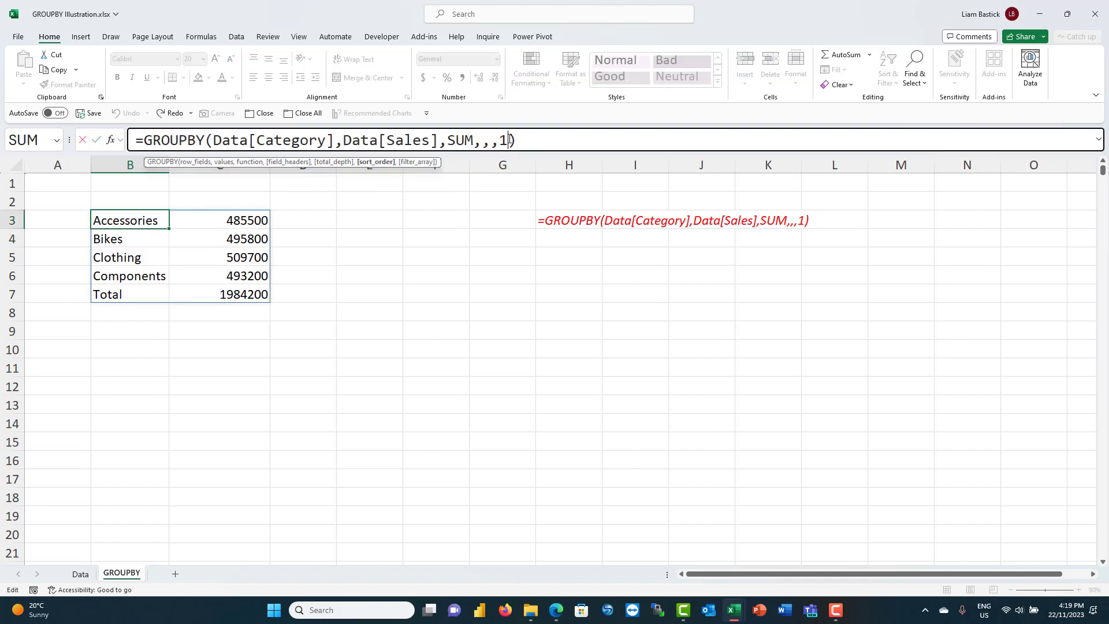
pyautogui.click(501, 136)
pyautogui.write('-')
pyautogui.press('Return')
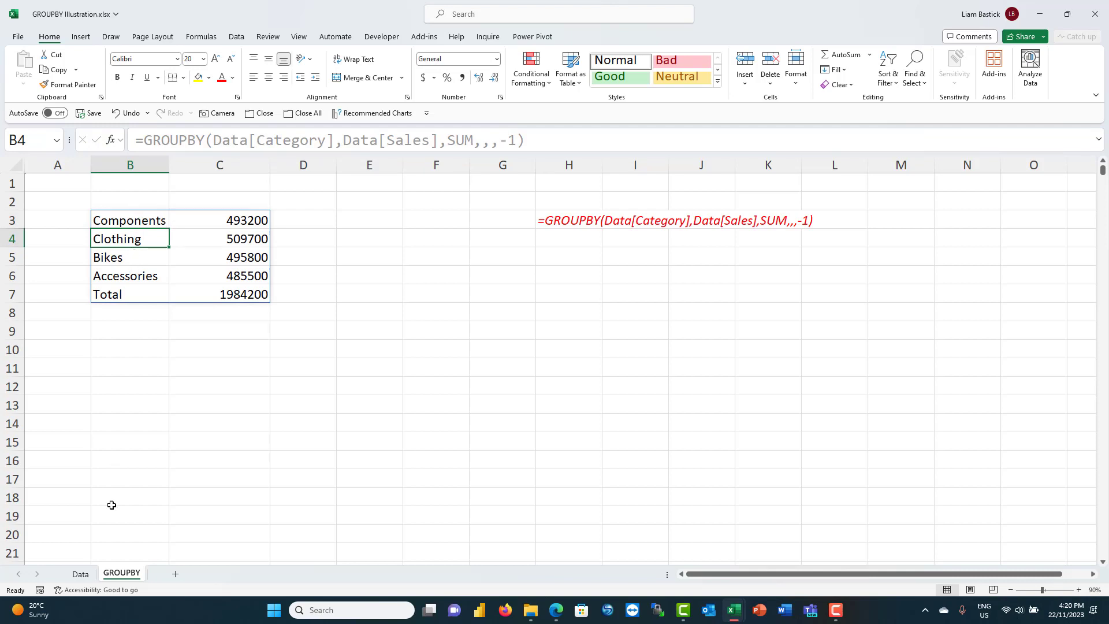
# Step: Set the sort order in the GROUPBY formula in B3 to 2 for ascending sales and check the sales column's order
pyautogui.click(82, 580)
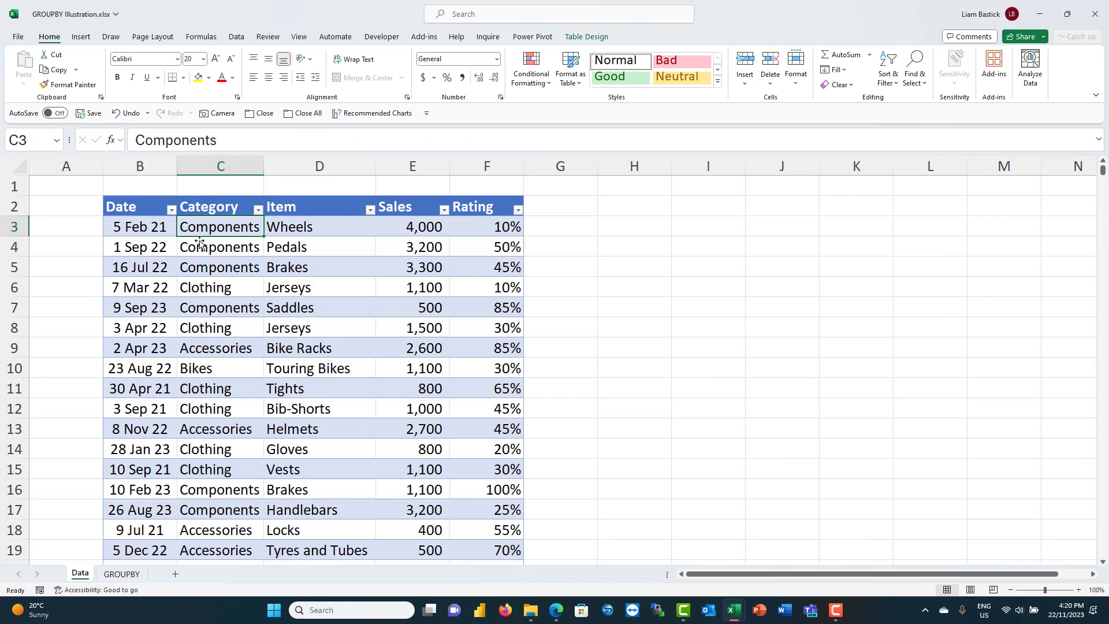
pyautogui.click(132, 578)
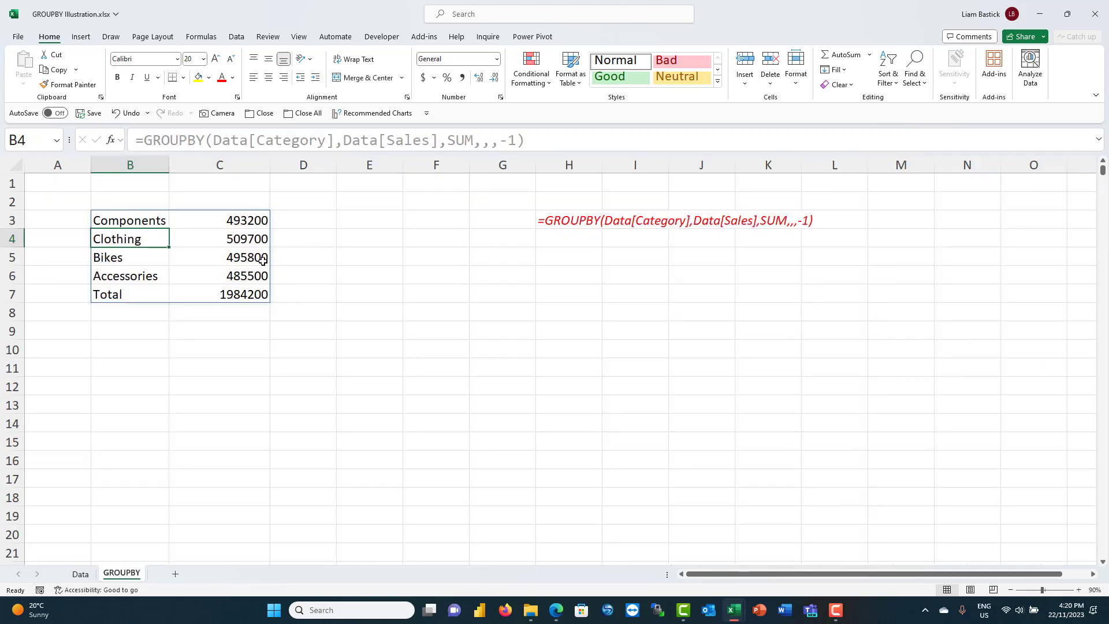
pyautogui.click(137, 223)
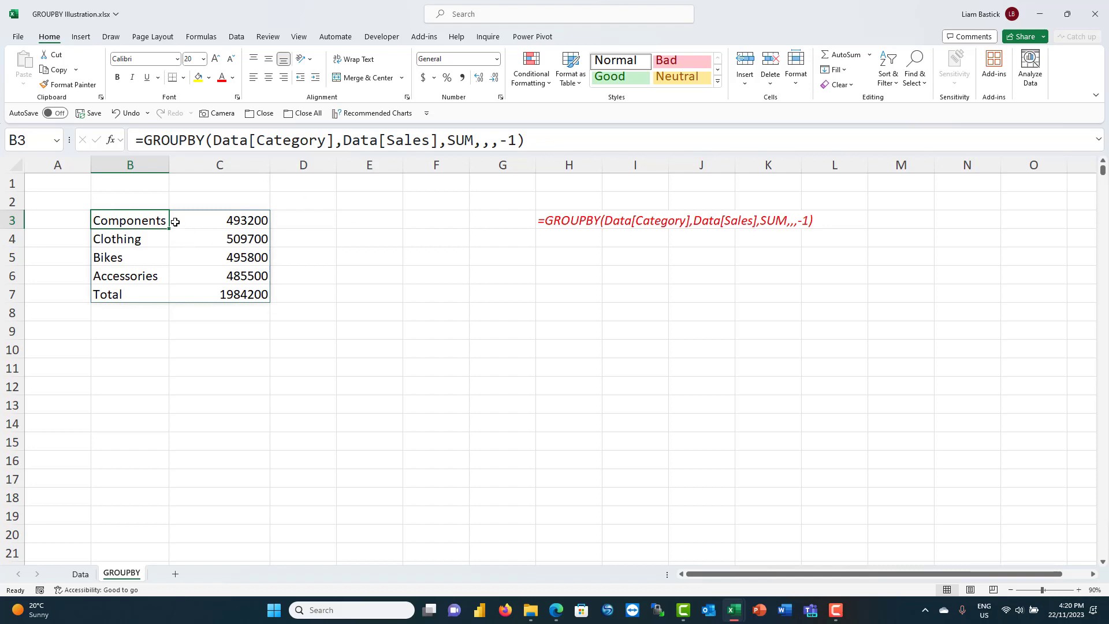
pyautogui.click(501, 139)
pyautogui.moveTo(501, 139); pyautogui.dragTo(518, 141)
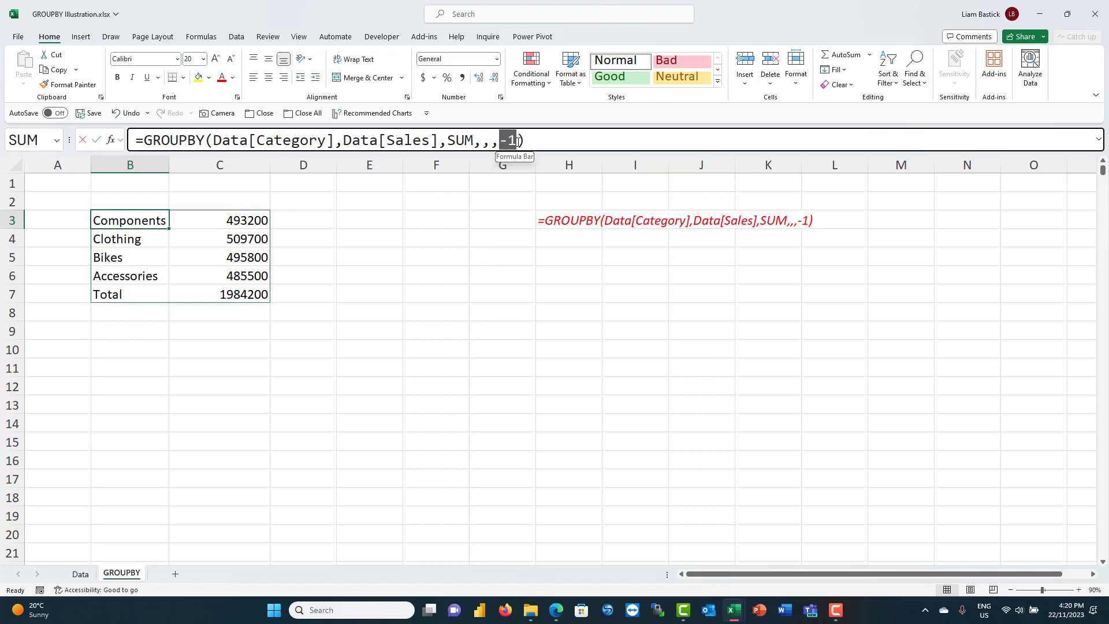
pyautogui.write('2')
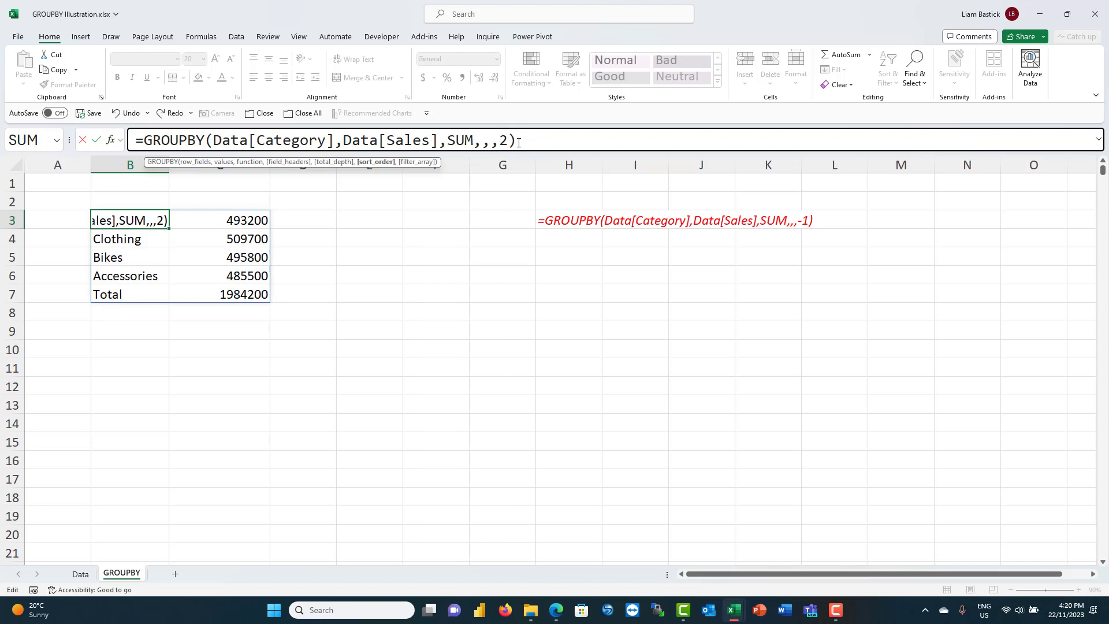
pyautogui.press('Return')
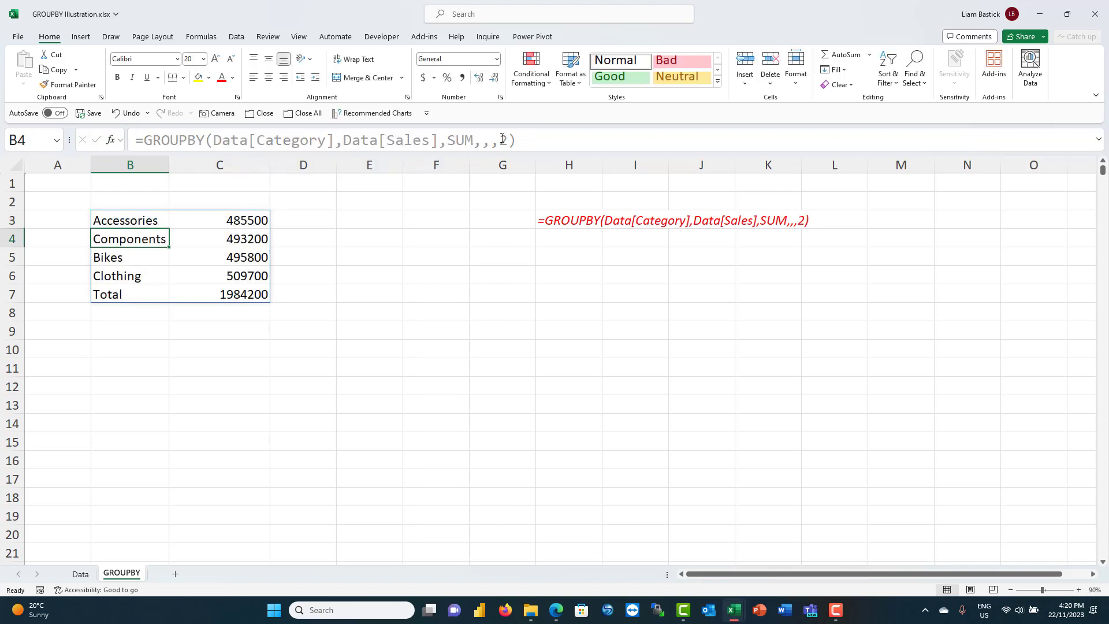
pyautogui.click(248, 221)
pyautogui.click(249, 235)
pyautogui.click(247, 257)
pyautogui.click(246, 275)
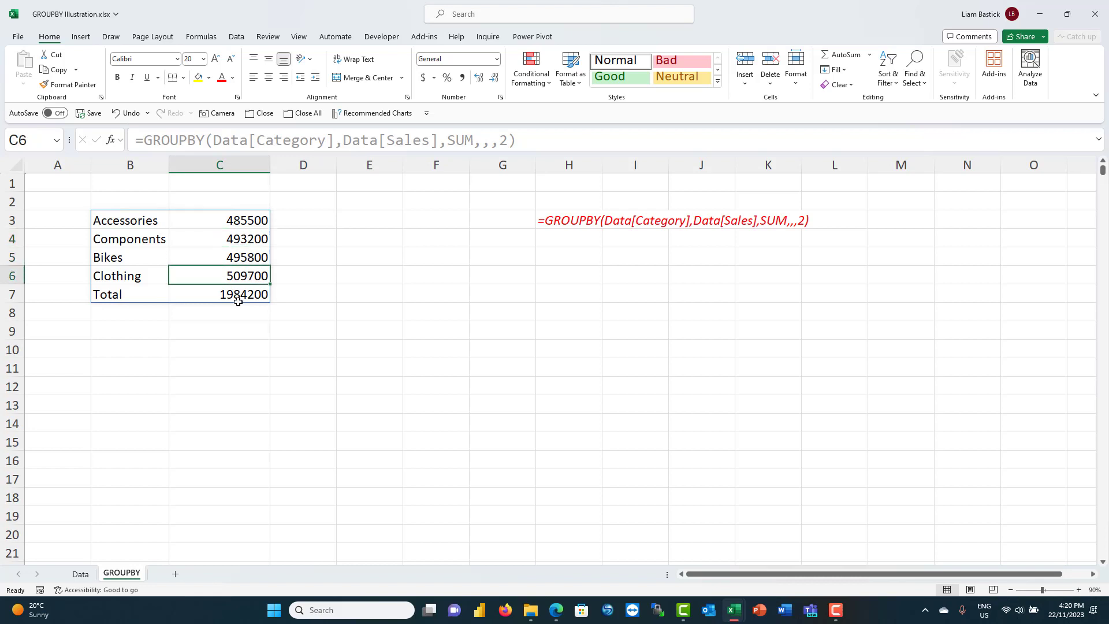
# Step: Change the sort order in the GROUPBY formula in B3 to -2 to sort by sales in descending order
pyautogui.click(151, 220)
pyautogui.click(503, 142)
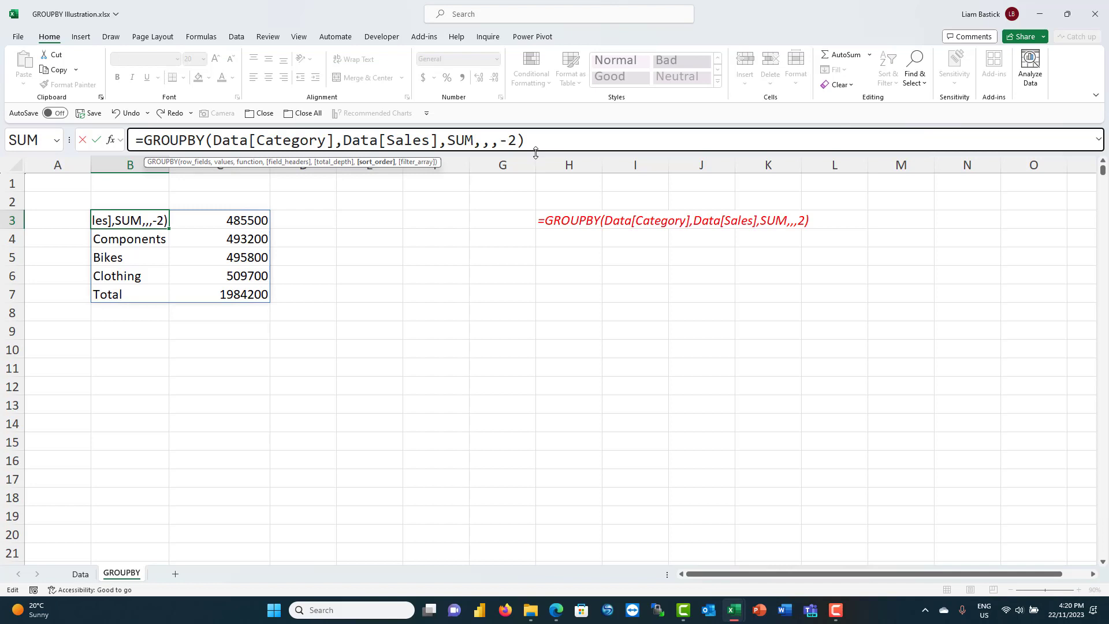
pyautogui.press('Return')
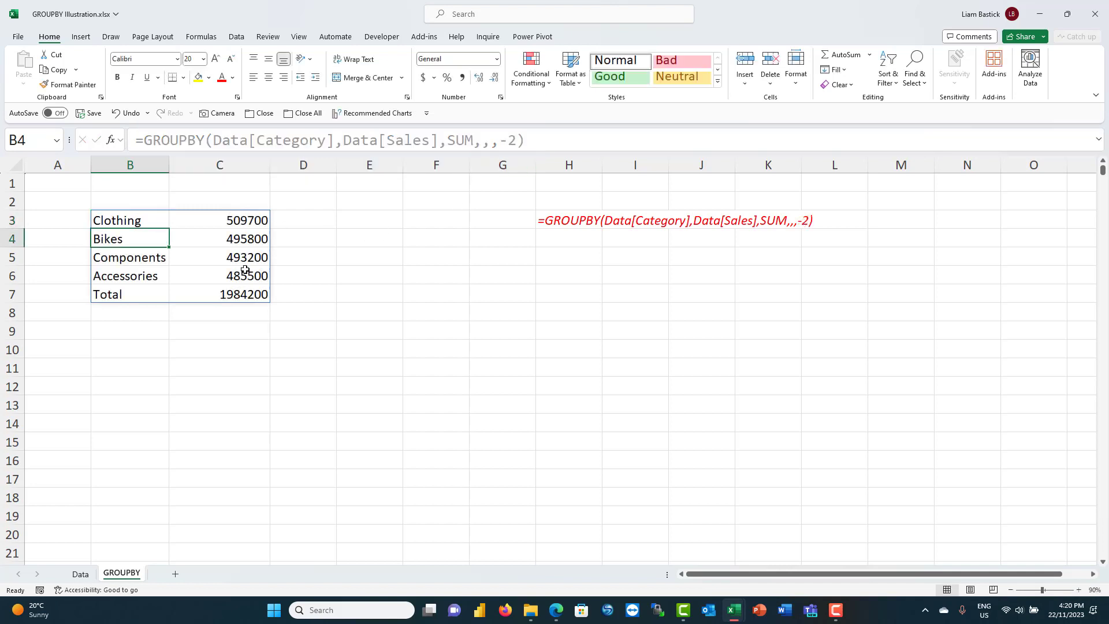
# Step: Try a sort order of 3 in the GROUPBY formula in B3
pyautogui.click(111, 218)
pyautogui.doubleClick(502, 141)
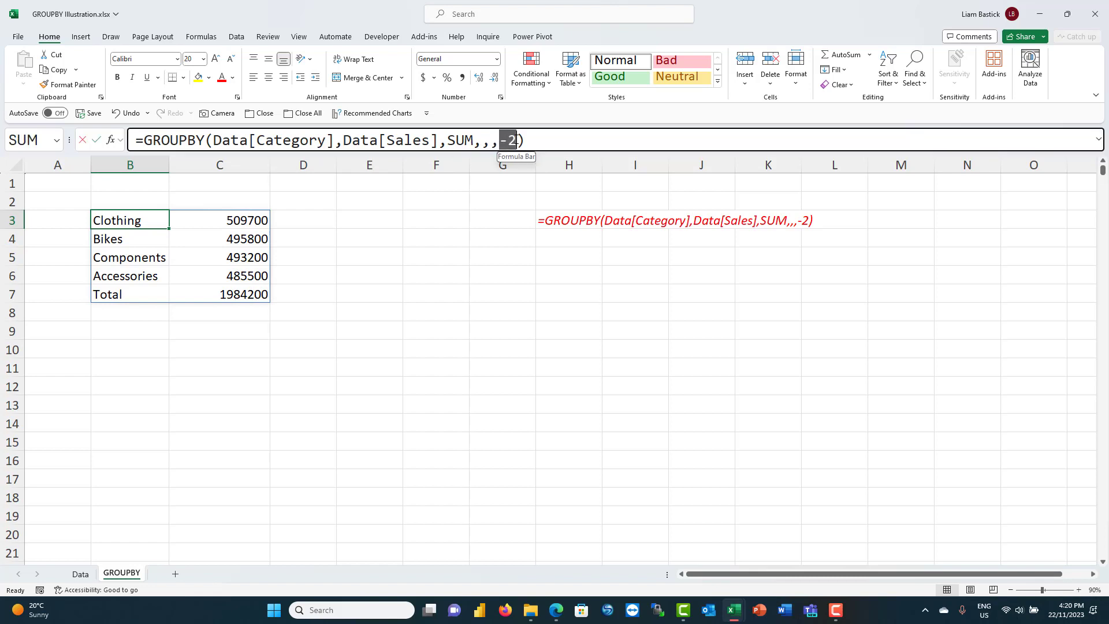
pyautogui.write('3')
pyautogui.press('Return')
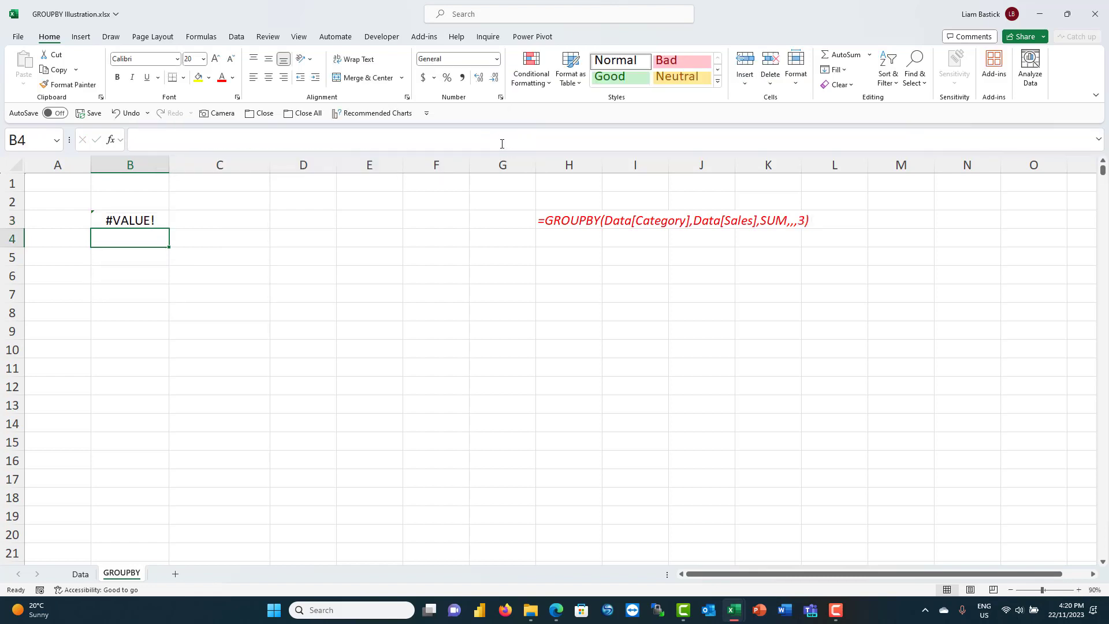
# Step: Clear the sort order value from the GROUPBY formula in B3, leaving that argument blank
pyautogui.press('Up')
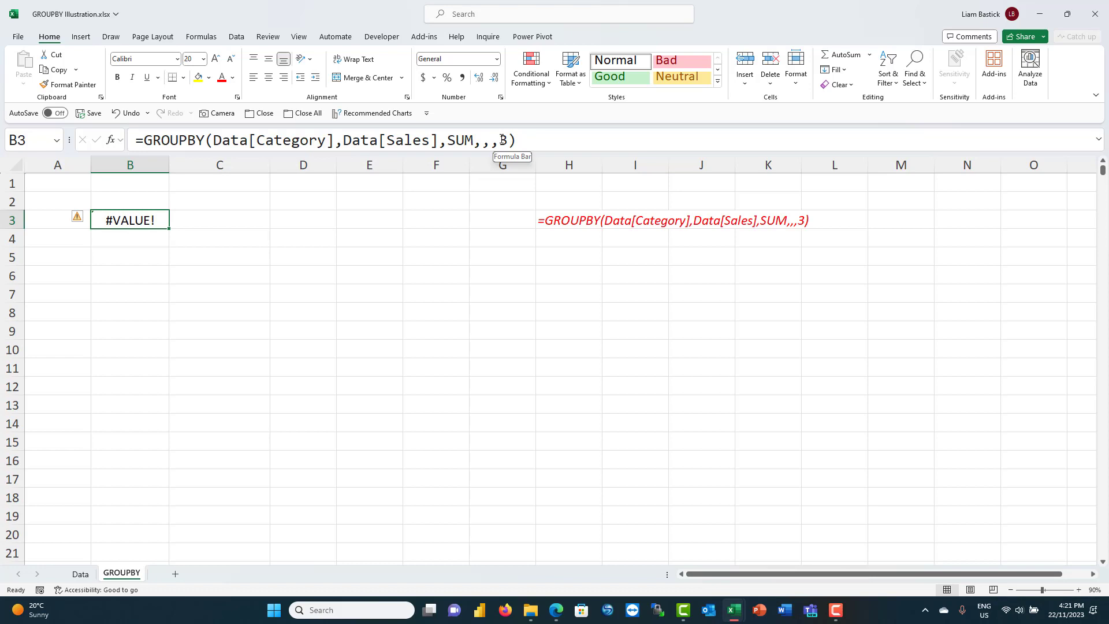
pyautogui.doubleClick(503, 141)
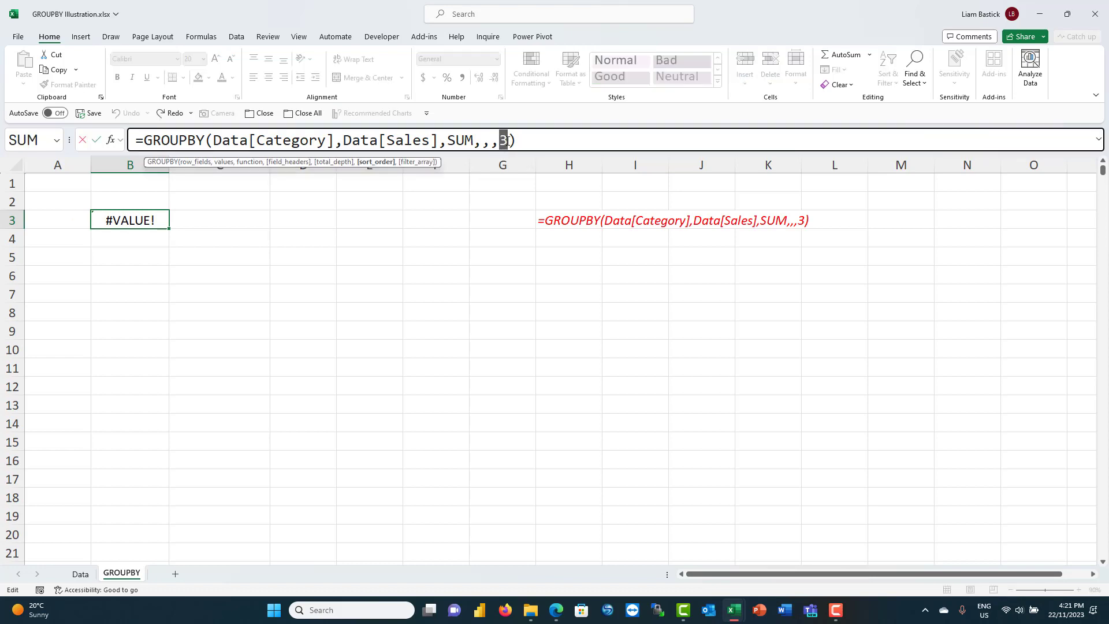
pyautogui.press('Delete')
pyautogui.press('Return')
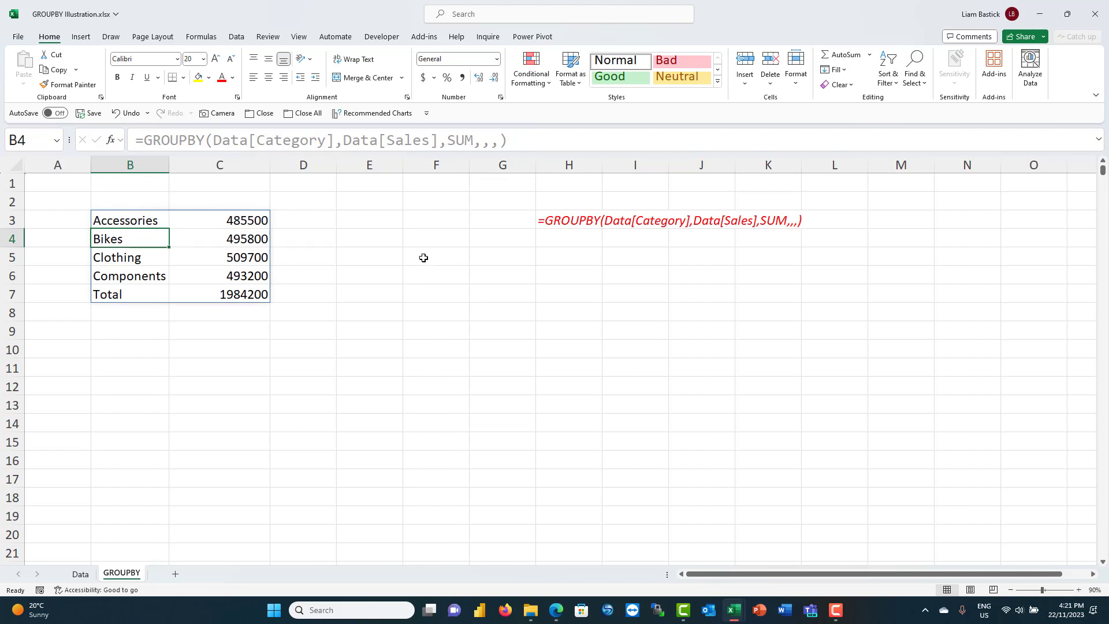
pyautogui.click(327, 390)
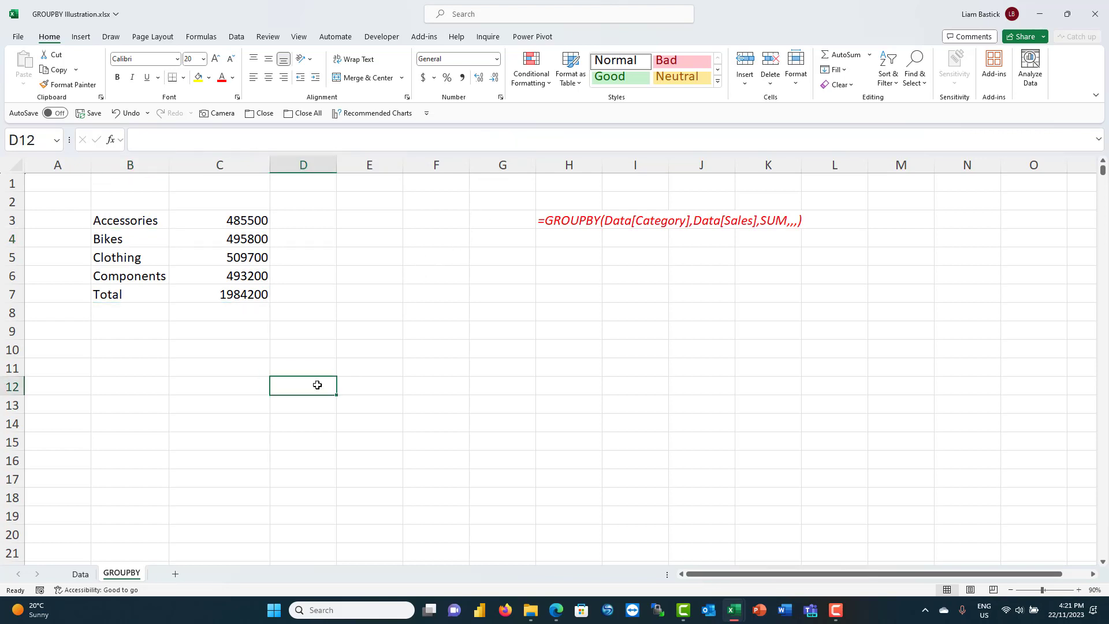
# Step: Add the filter array Data[Category]<>"Bikes" to the GROUPBY formula in B3 to exclude the Bikes category
pyautogui.click(153, 219)
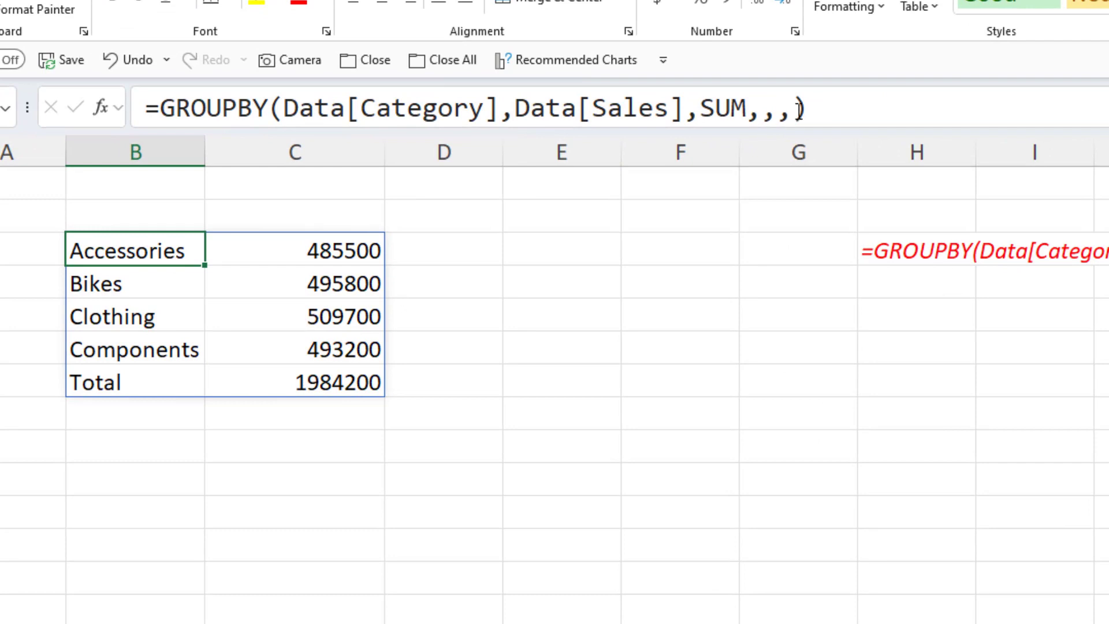
pyautogui.click(831, 104)
pyautogui.write(',')
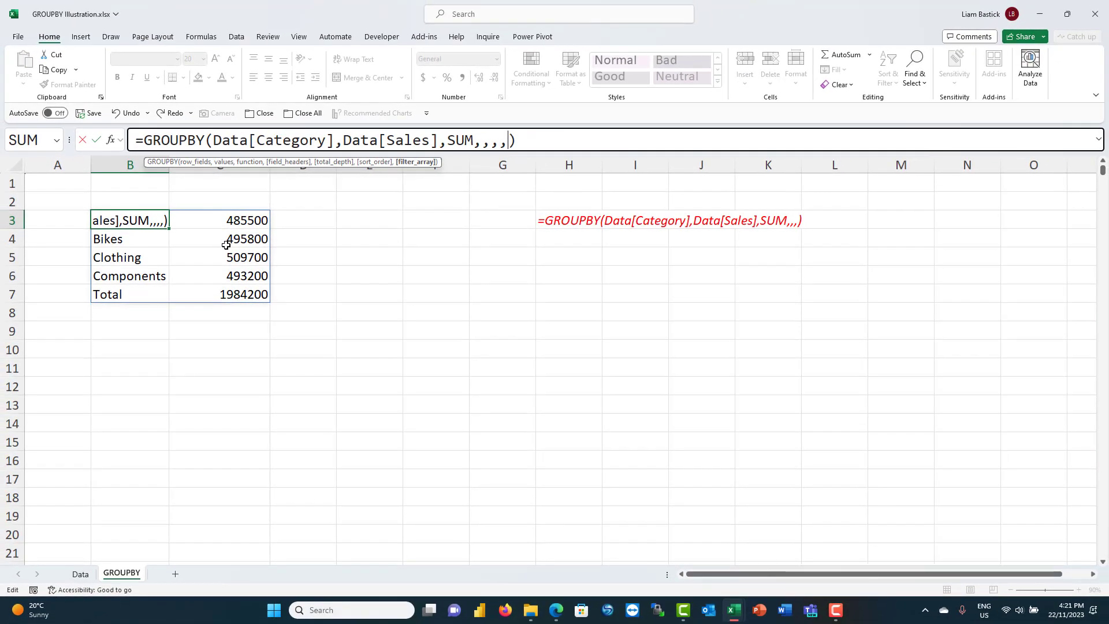
pyautogui.click(81, 575)
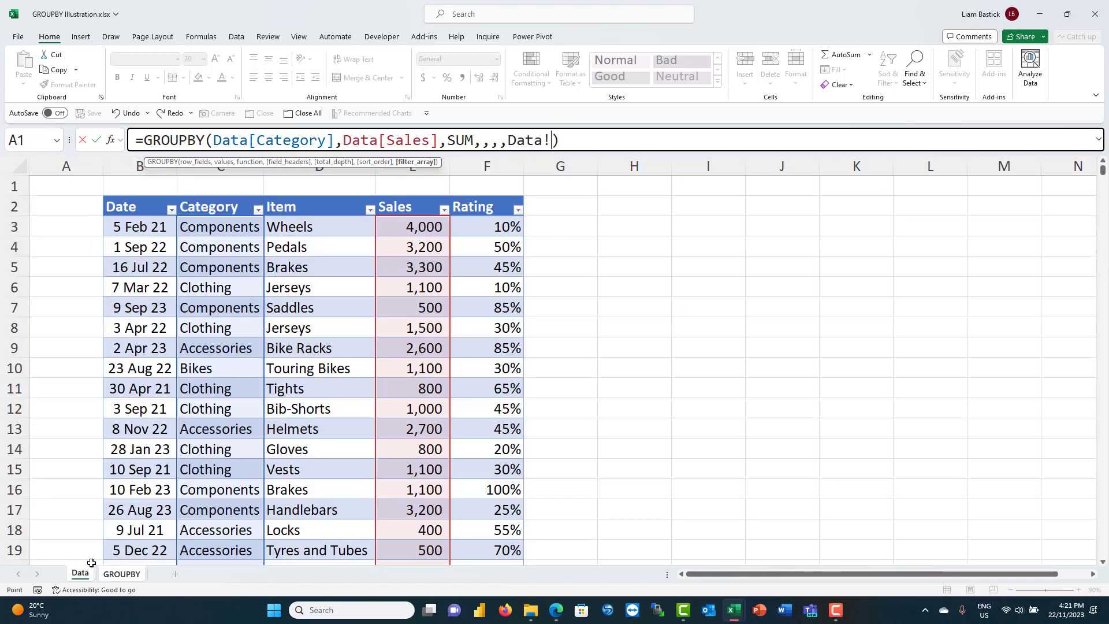
pyautogui.click(219, 229)
pyautogui.hotkey('ctrl', 'shift', 'Down')
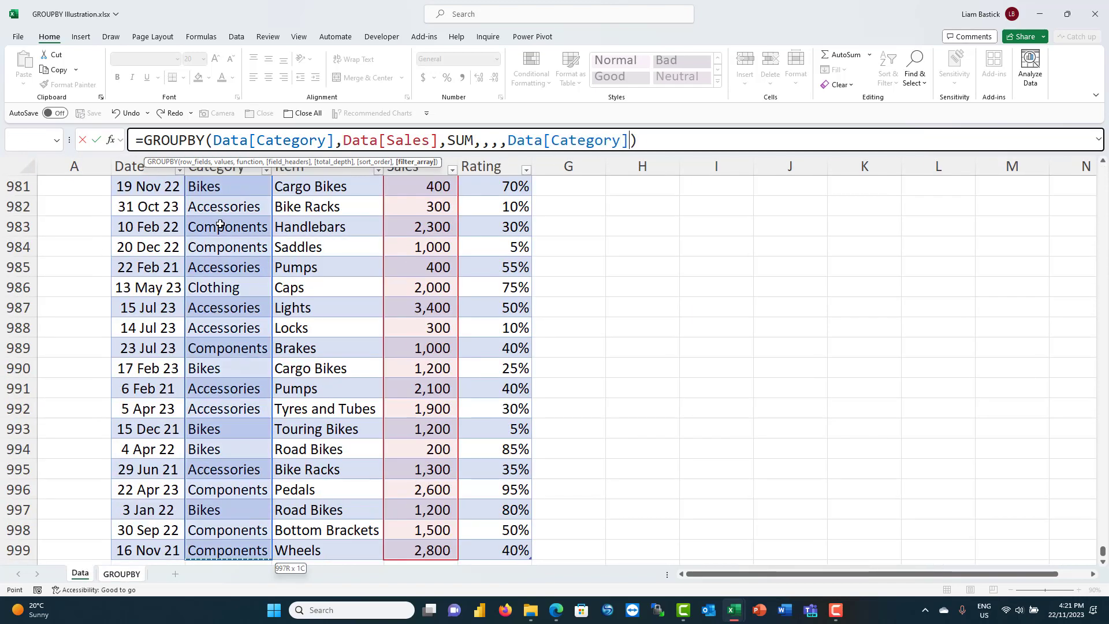
pyautogui.write('<>"Bikes')
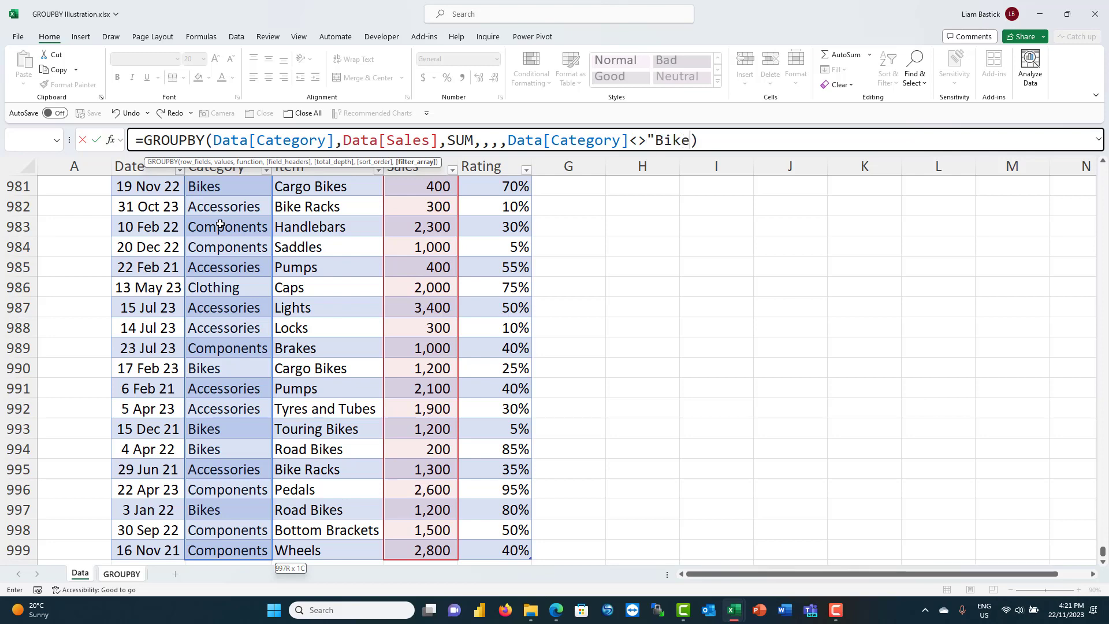
pyautogui.write('"')
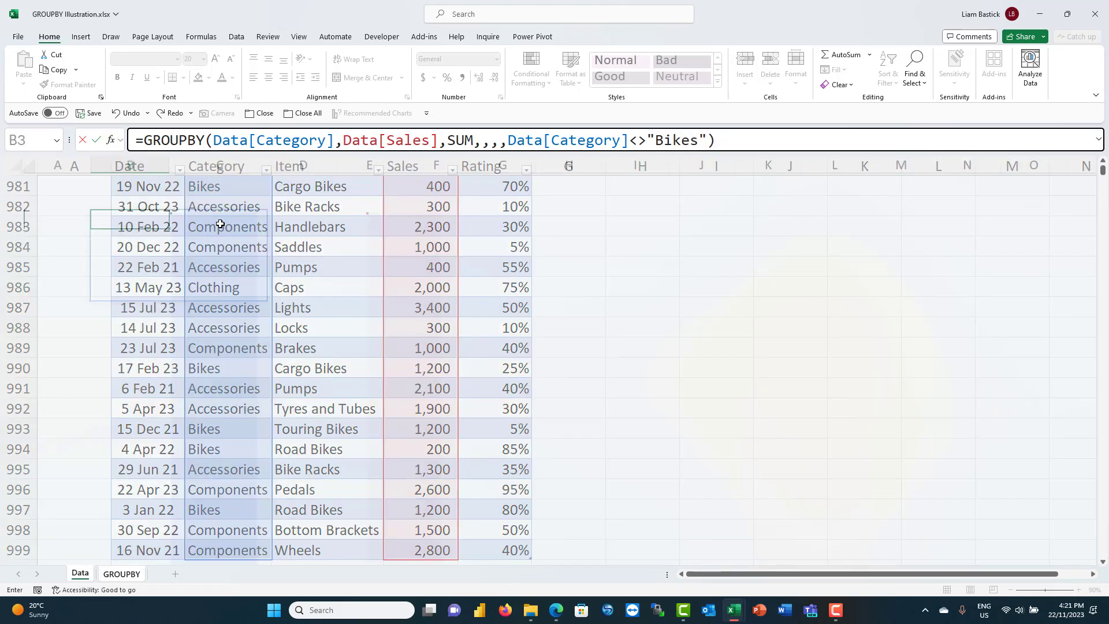
pyautogui.press('Return')
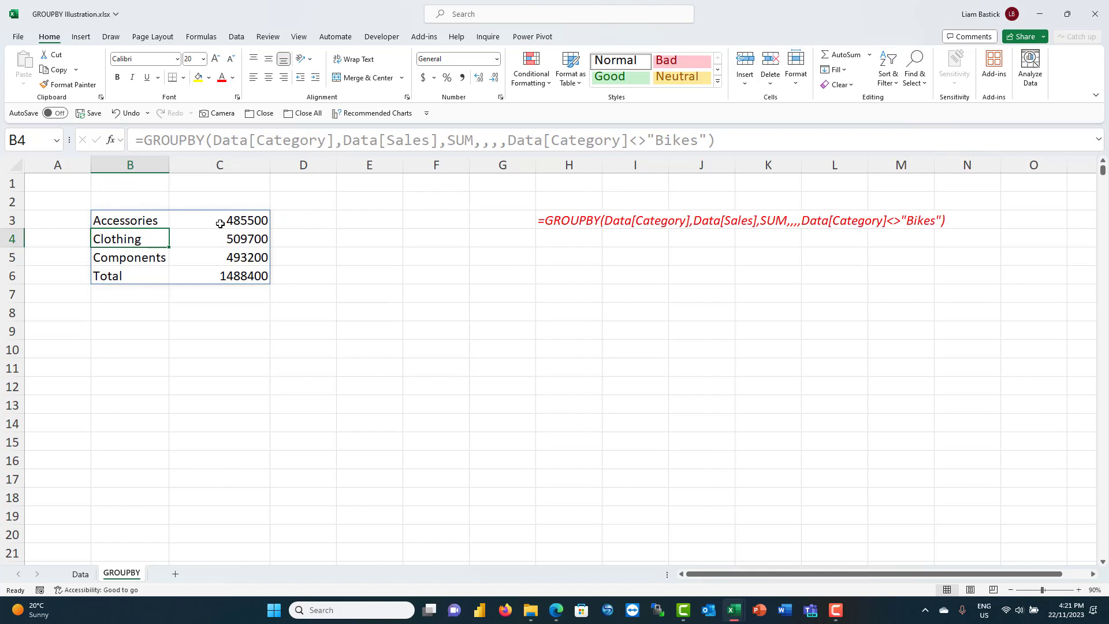
pyautogui.click(127, 219)
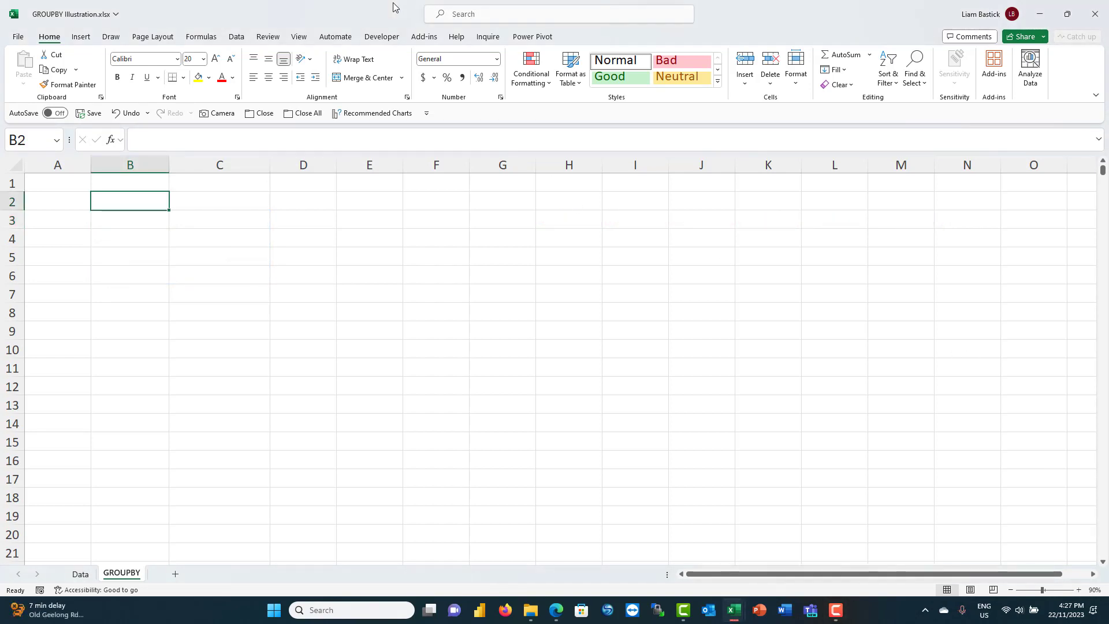
# Step: Link B2 to the Data table's Category header and fill the formula across to D2 for the Item and Sales headers
pyautogui.write('=')
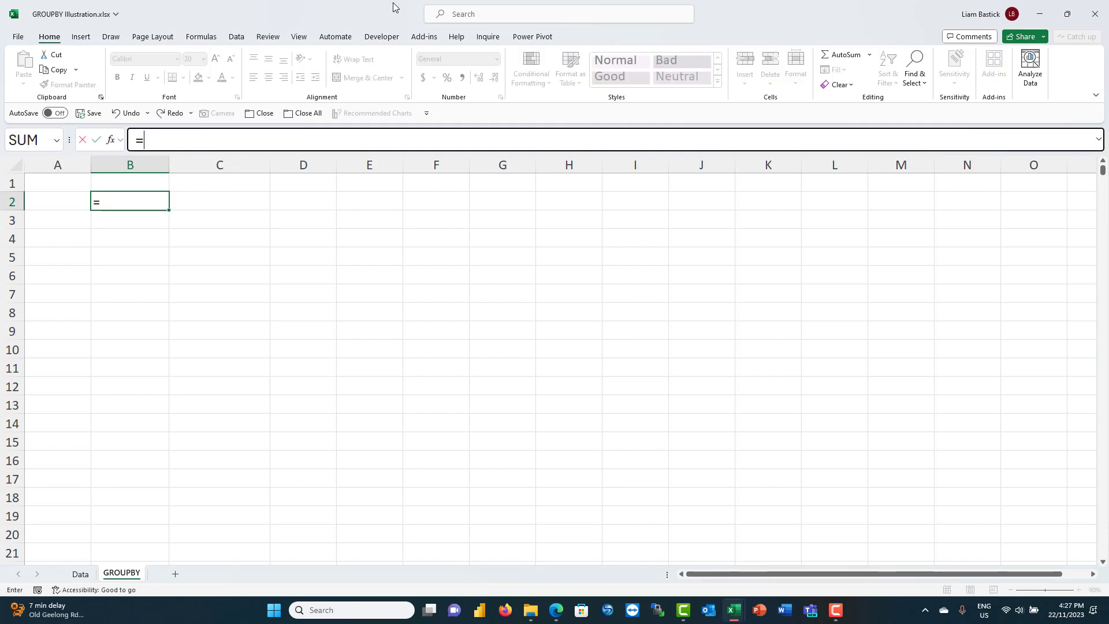
pyautogui.click(84, 576)
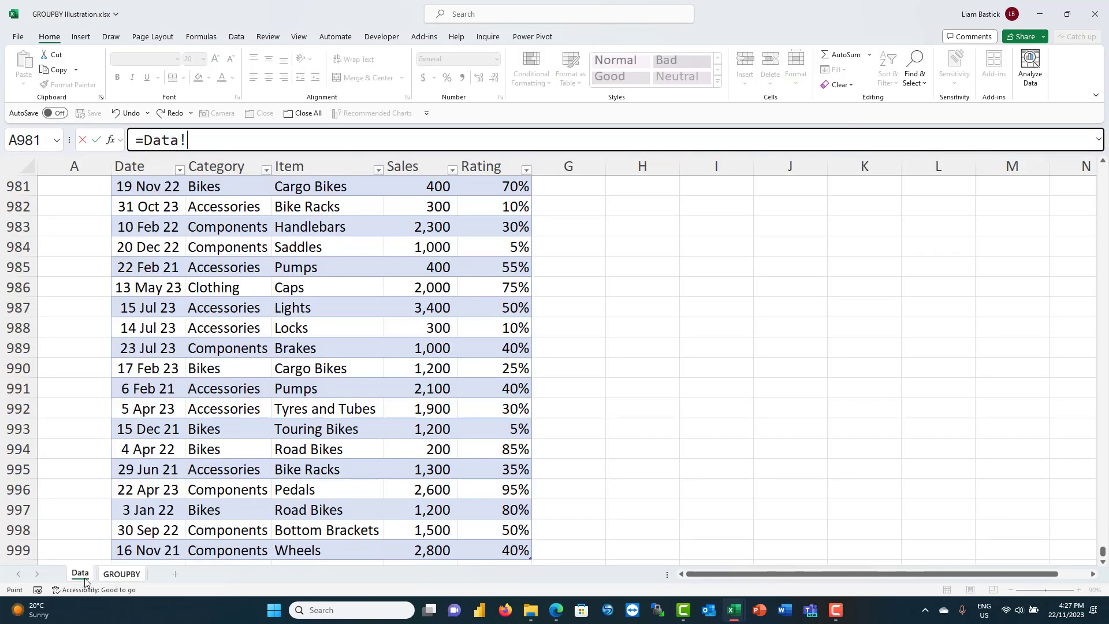
pyautogui.moveTo(1103, 551); pyautogui.dragTo(1103, 166)
pyautogui.click(221, 210)
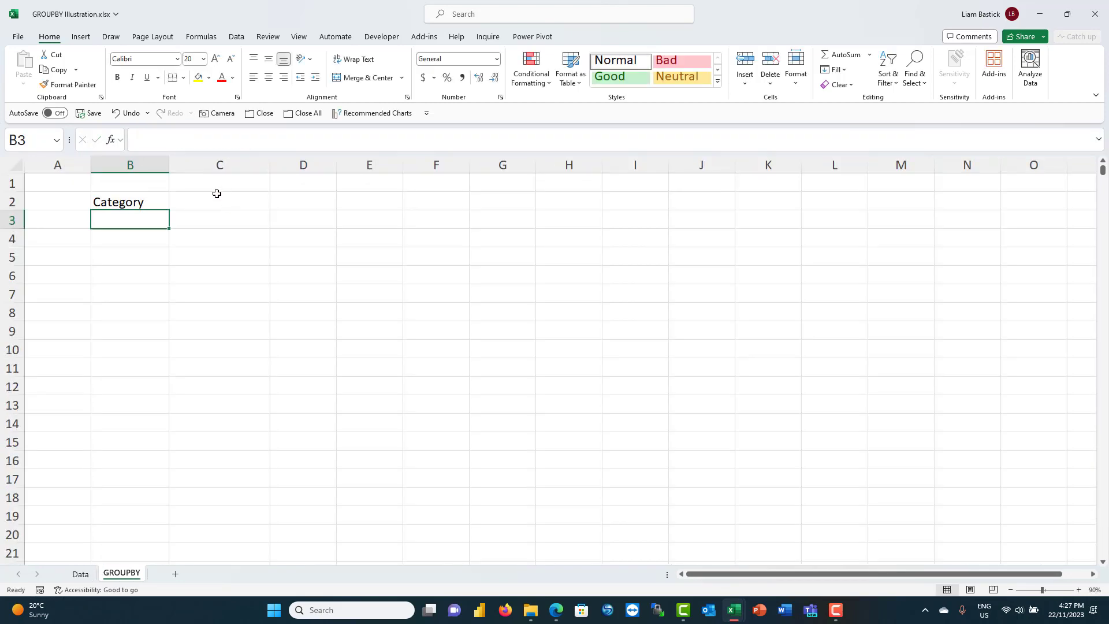
pyautogui.click(165, 202)
pyautogui.moveTo(255, 218); pyautogui.dragTo(305, 227)
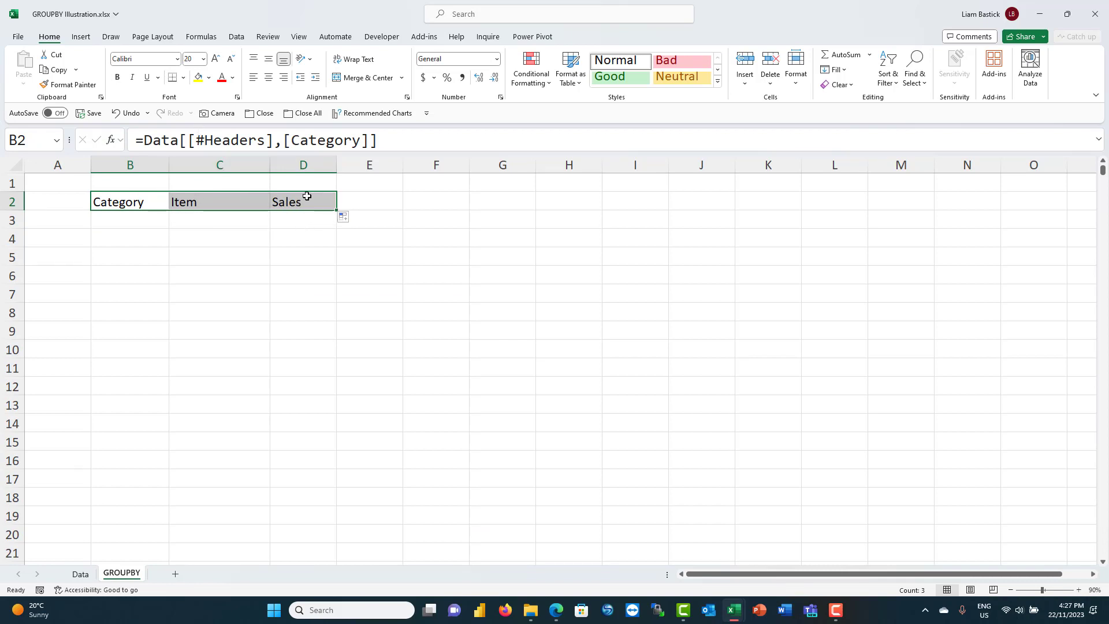
# Step: Apply the solid green cell style with white text to the headers in B2:D2
pyautogui.click(717, 81)
pyautogui.click(912, 257)
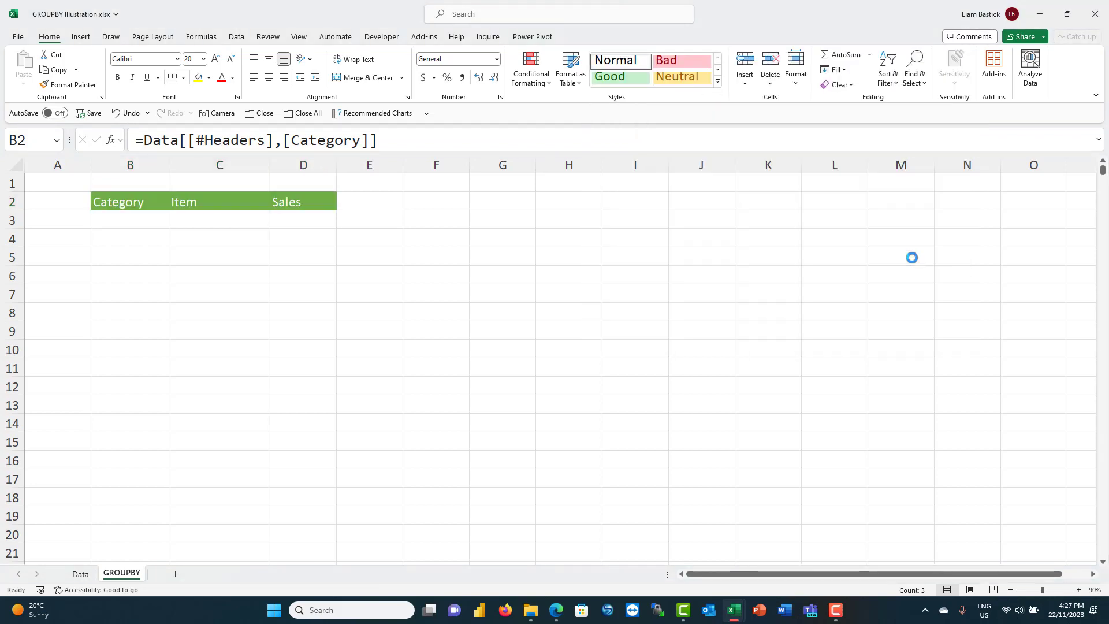
pyautogui.click(306, 242)
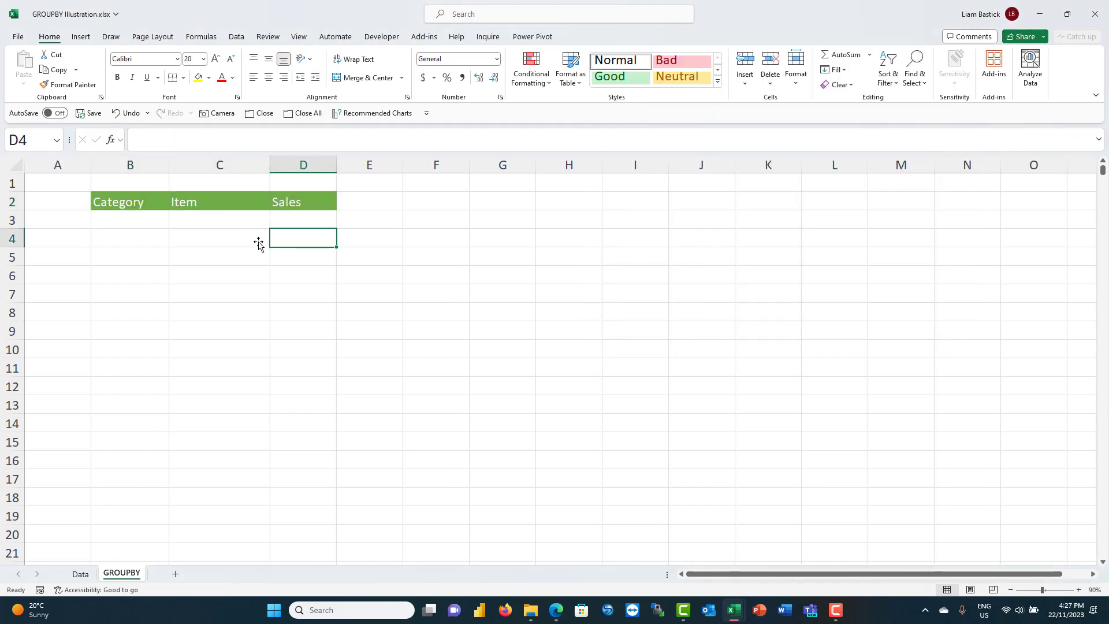
# Step: Begin a GROUPBY formula in B3 with a nested CHOOSECOLS function as its row fields argument
pyautogui.click(135, 222)
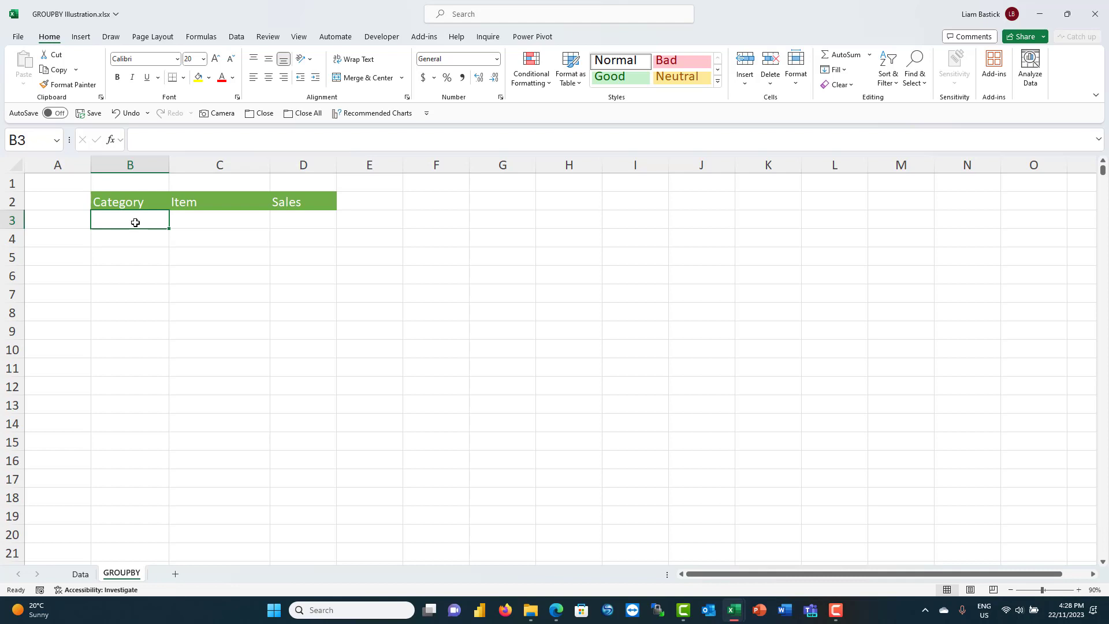
pyautogui.write('=gro')
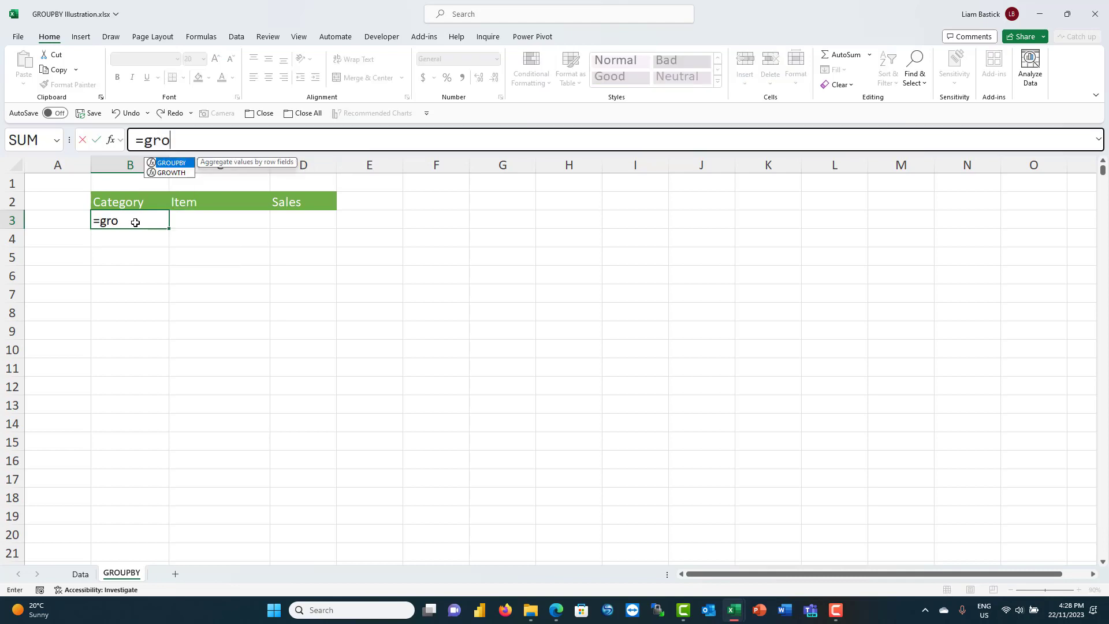
pyautogui.write('u')
pyautogui.press('Tab')
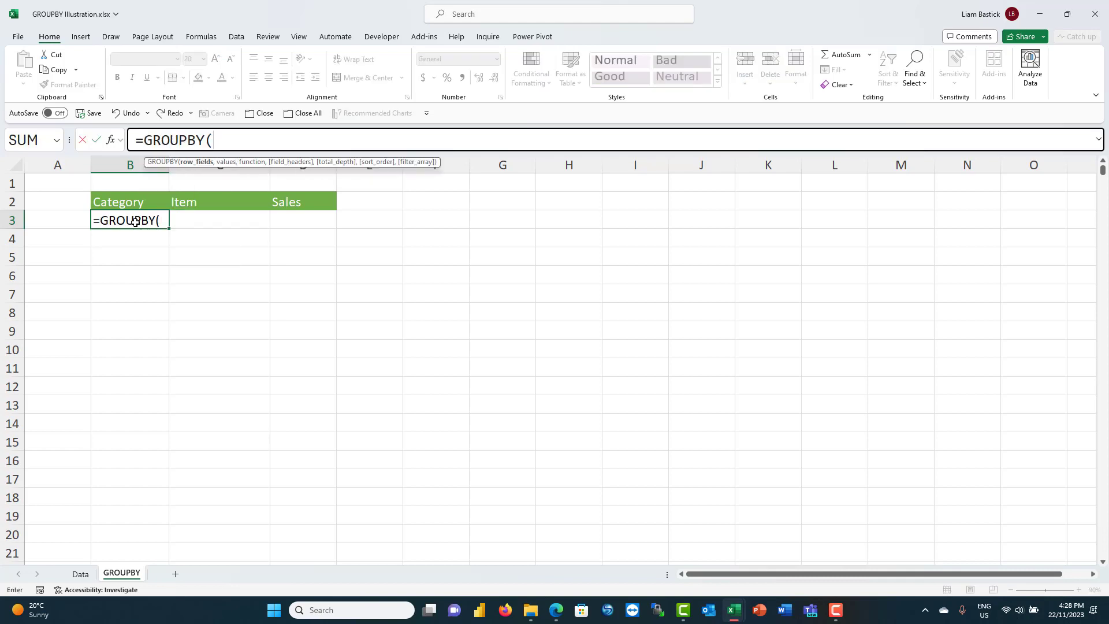
pyautogui.write('cho')
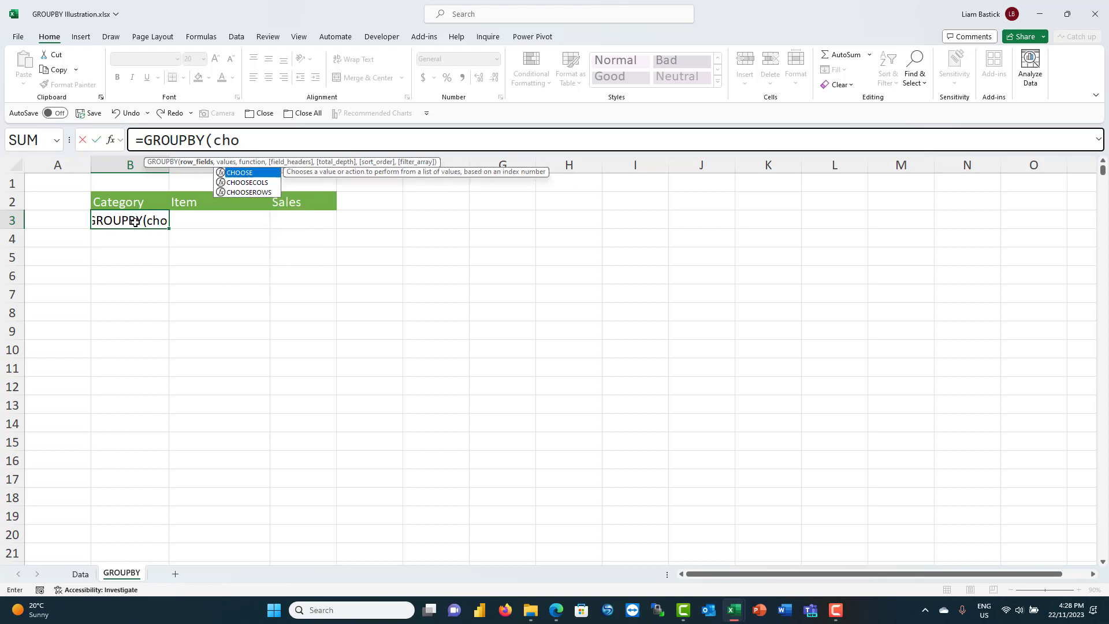
pyautogui.write('osecol')
pyautogui.press('Tab')
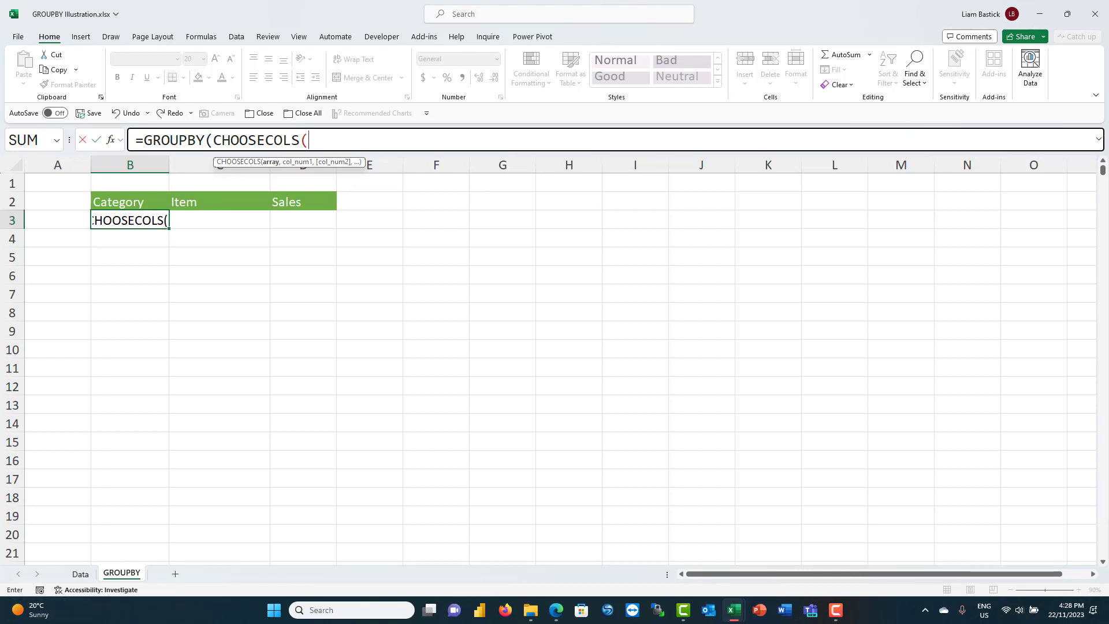
# Step: Complete the row fields argument as CHOOSECOLS(Data,2,3) to pick the Category and Item columns
pyautogui.write('Data')
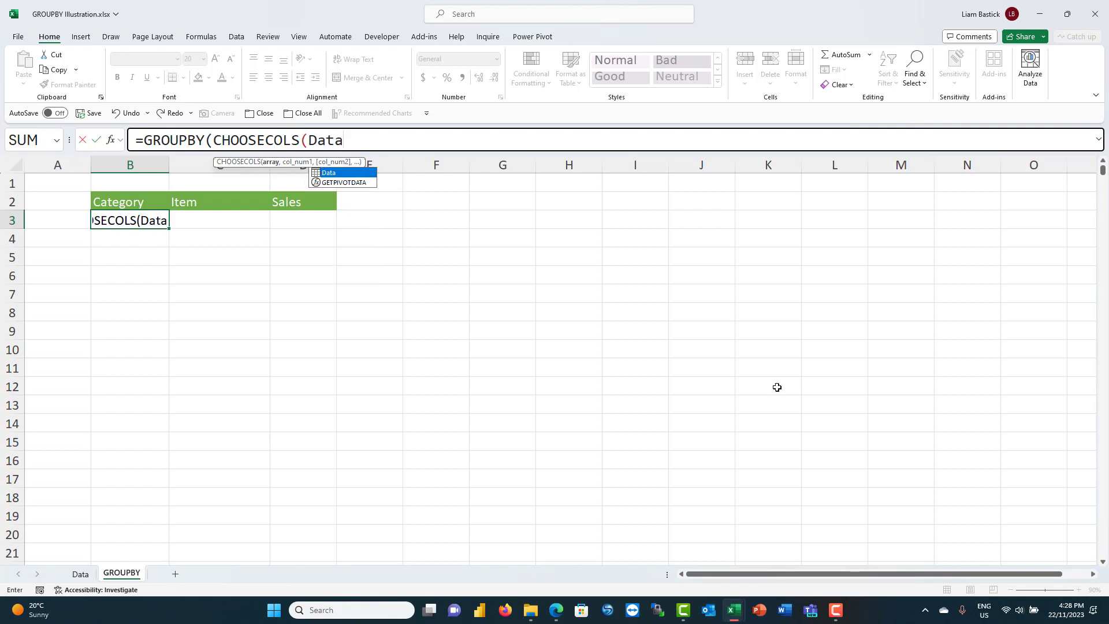
pyautogui.press('Escape')
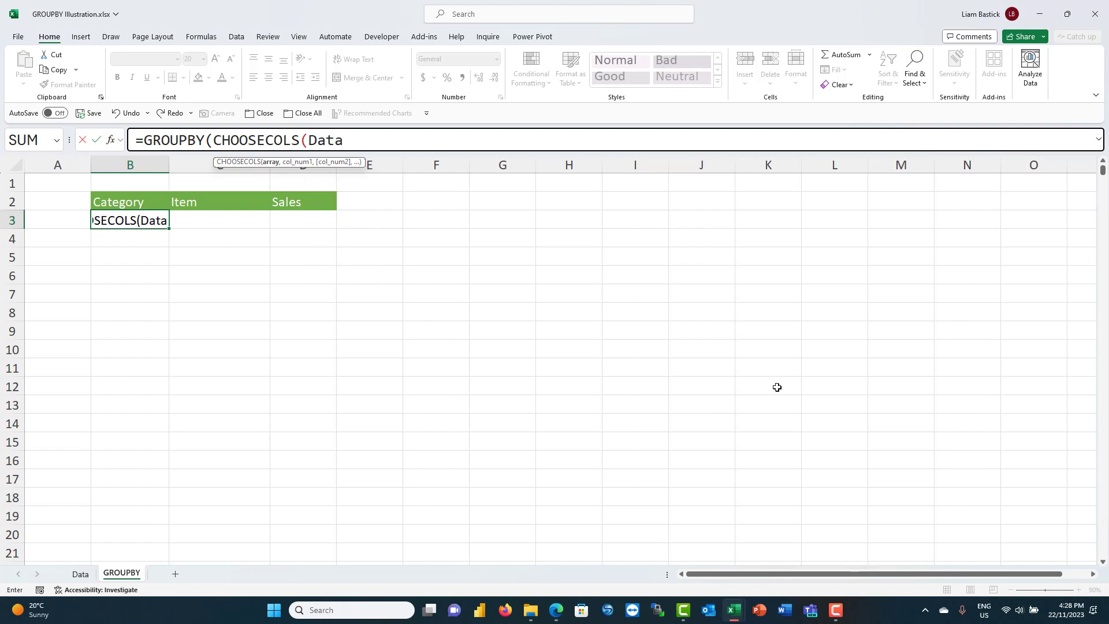
pyautogui.write(',')
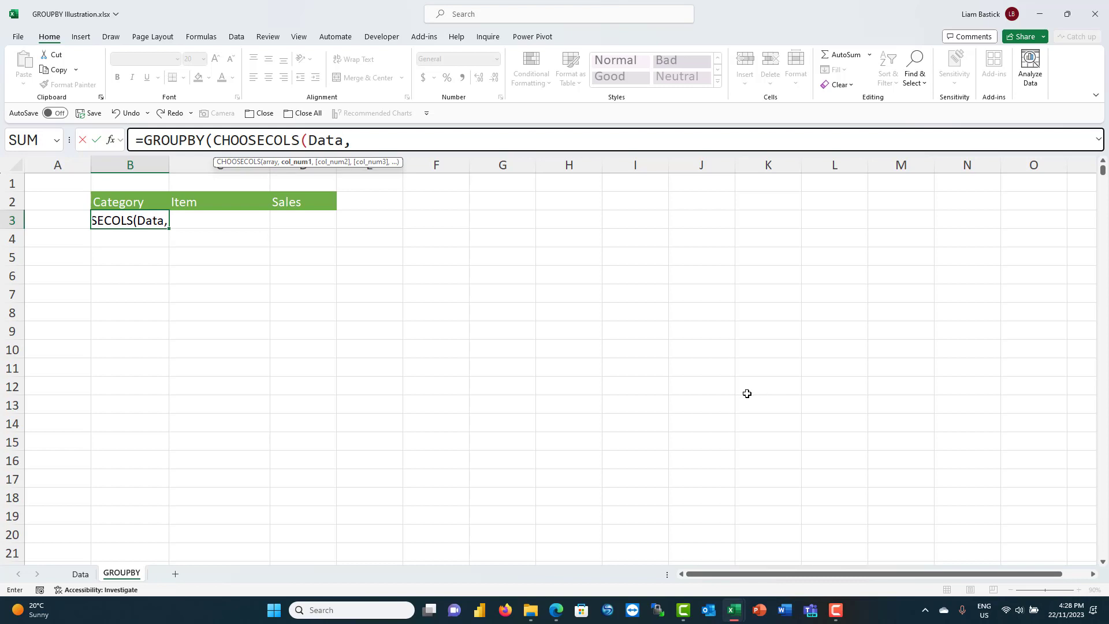
pyautogui.click(82, 574)
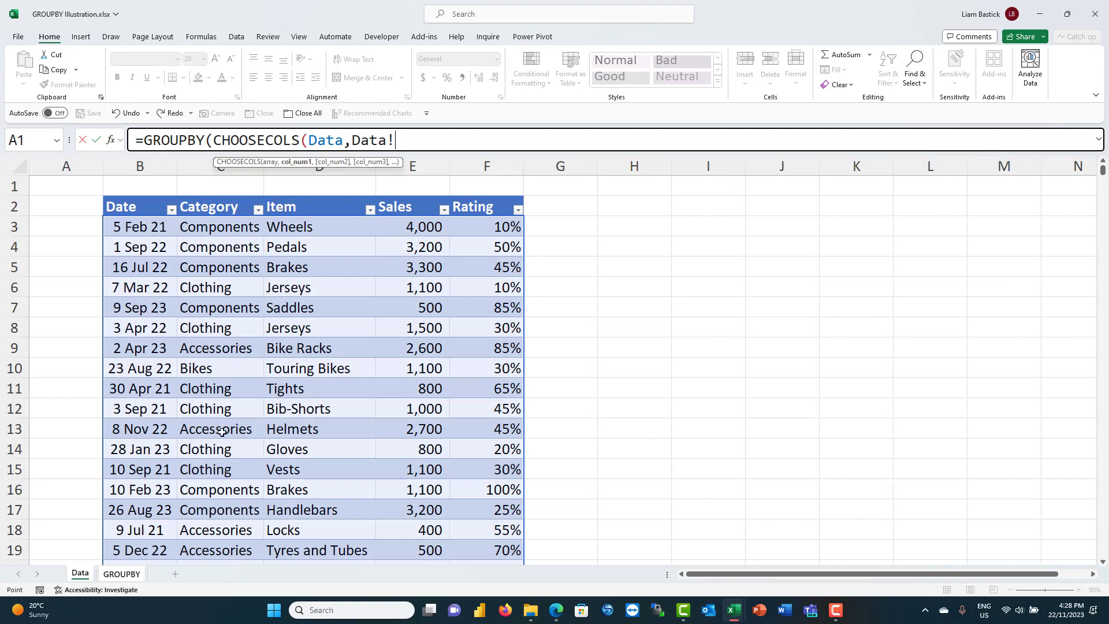
pyautogui.doubleClick(396, 143)
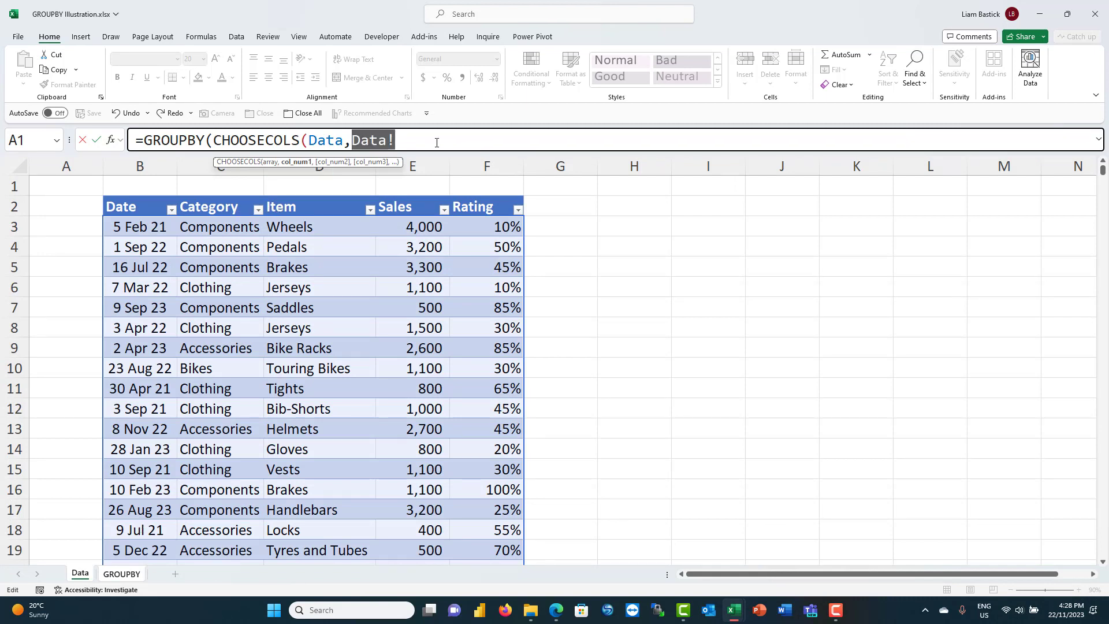
pyautogui.write('2,3')
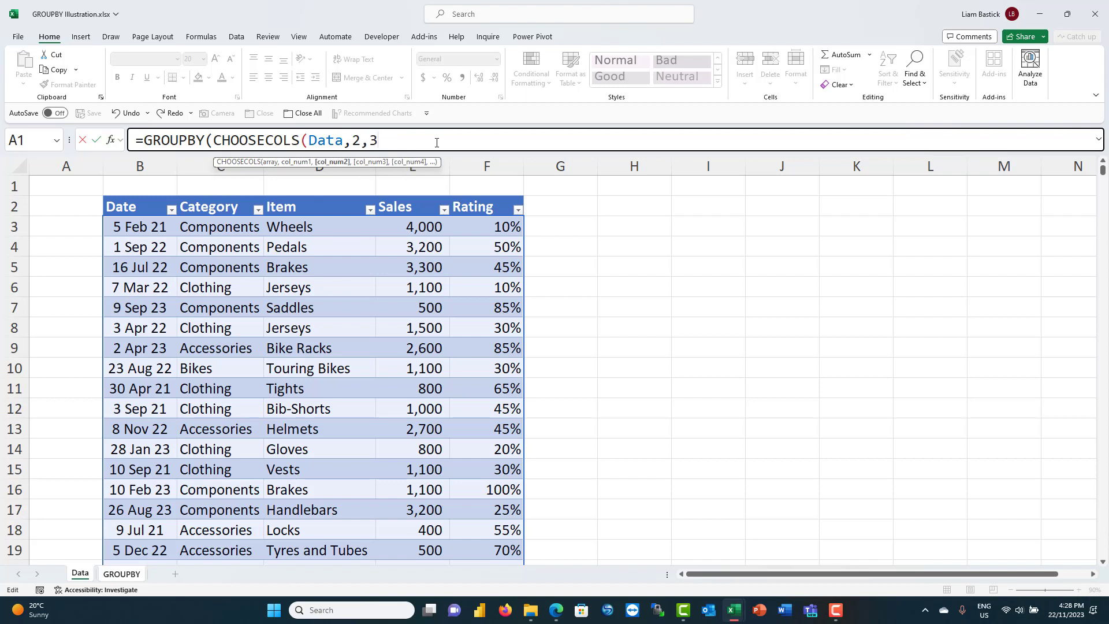
pyautogui.write(')')
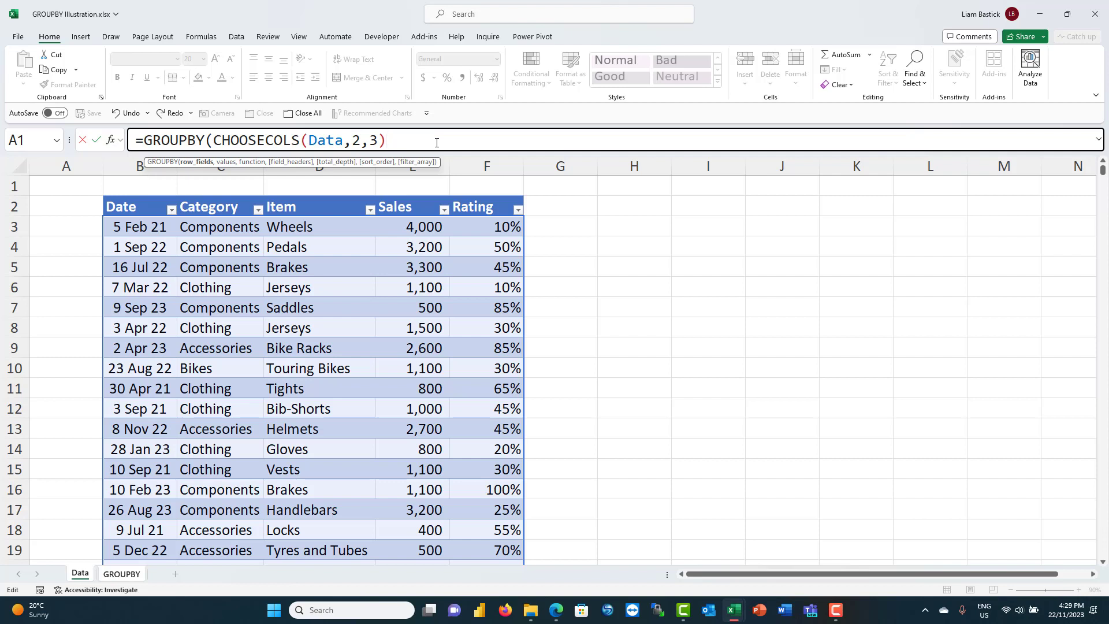
# Step: Set the GROUPBY values to Data[Sales] with SUM as the function, enter the formula and look through the spilled rows
pyautogui.write(',')
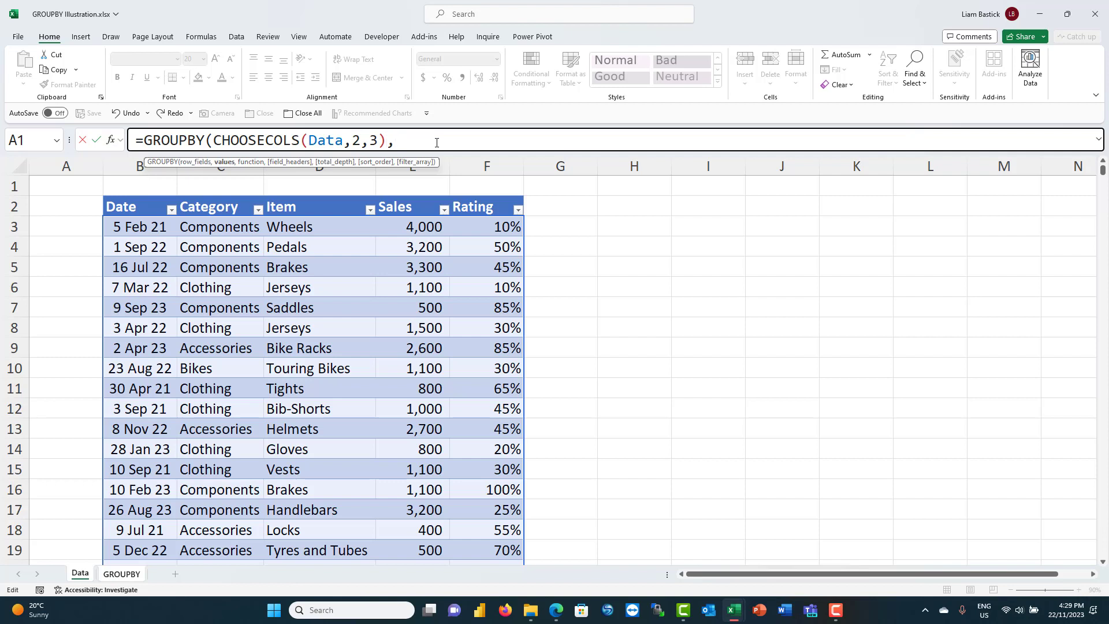
pyautogui.click(418, 226)
pyautogui.hotkey('ctrl', 'shift', 'Down')
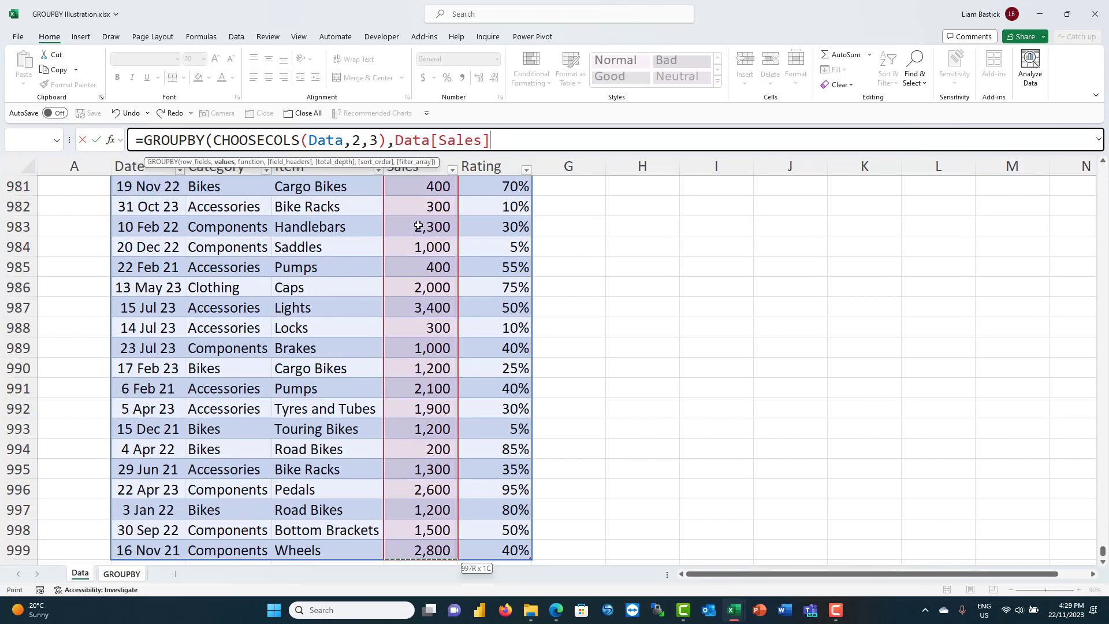
pyautogui.write(',su')
pyautogui.press('Tab')
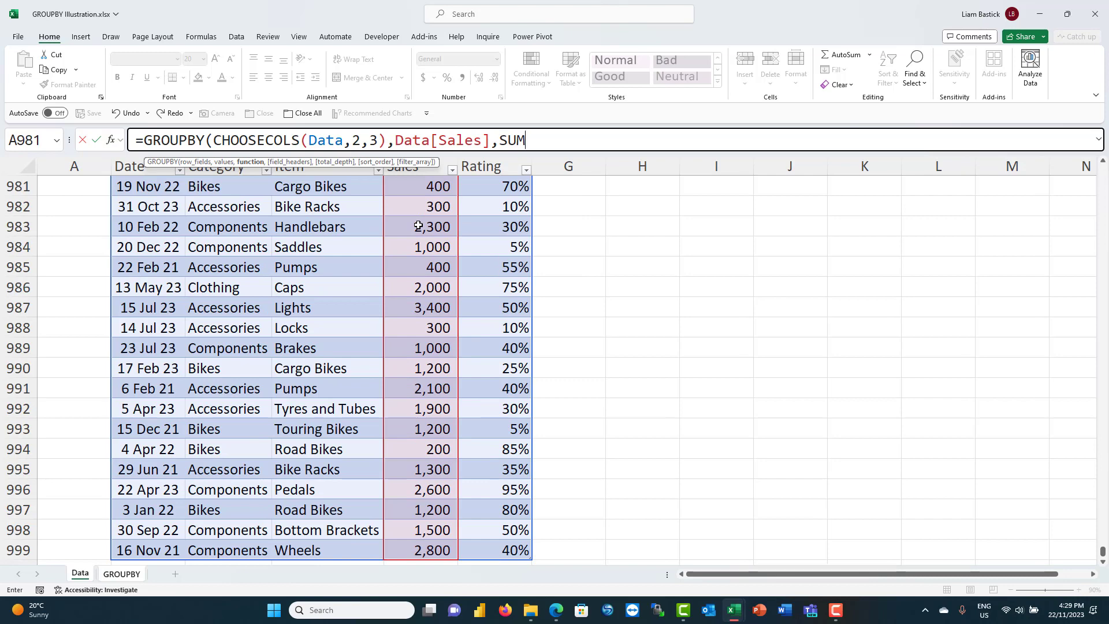
pyautogui.write(')')
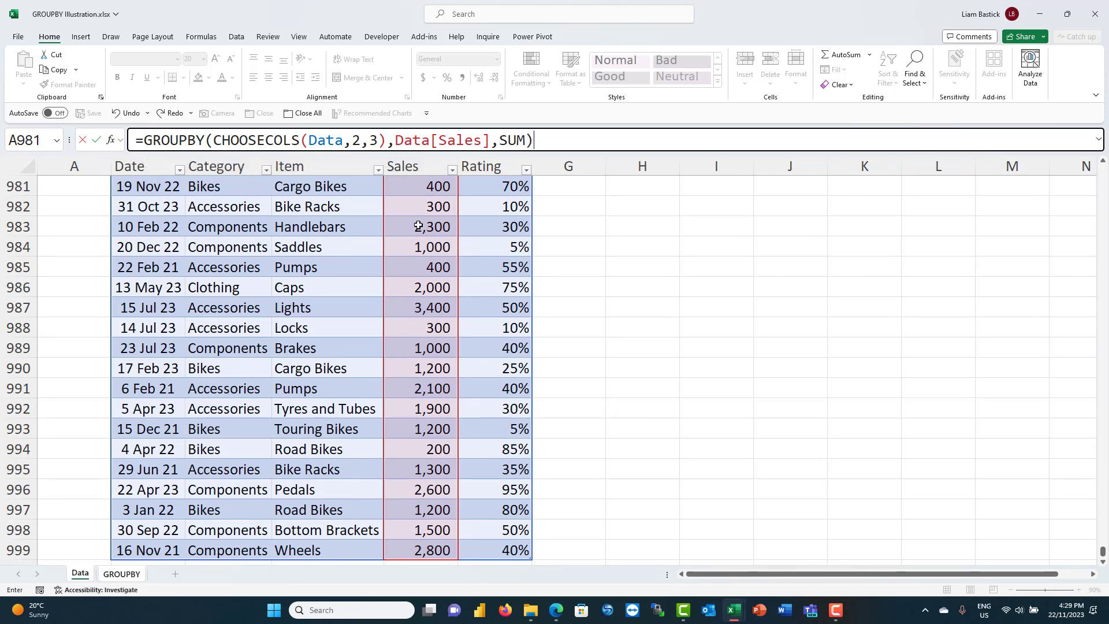
pyautogui.press('Return')
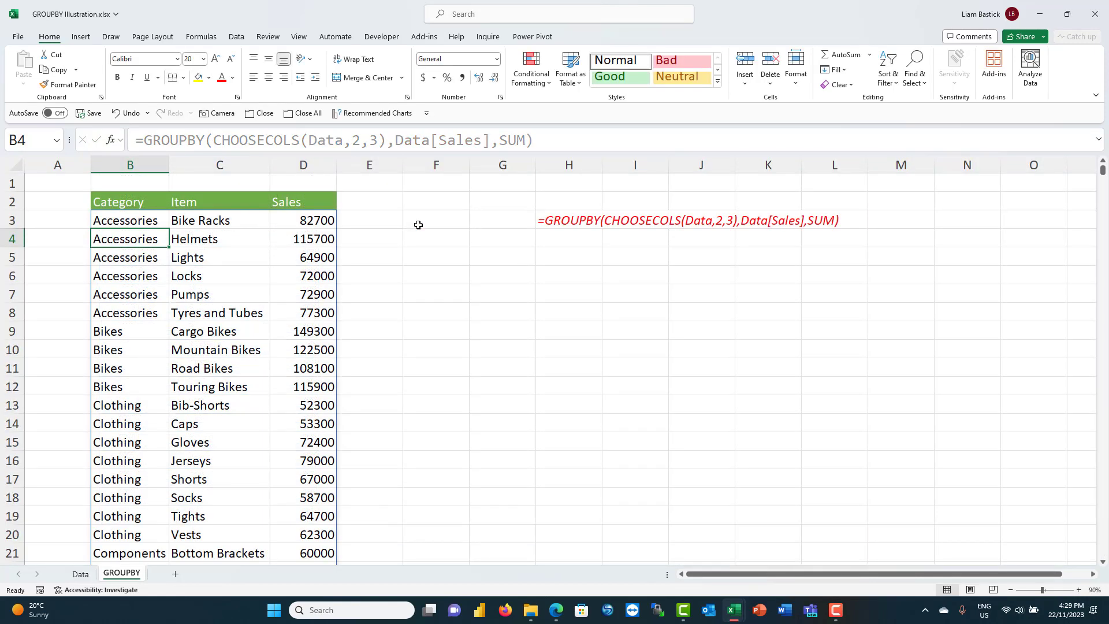
pyautogui.scroll(-7, 436, 324)
pyautogui.scroll(7, 435, 324)
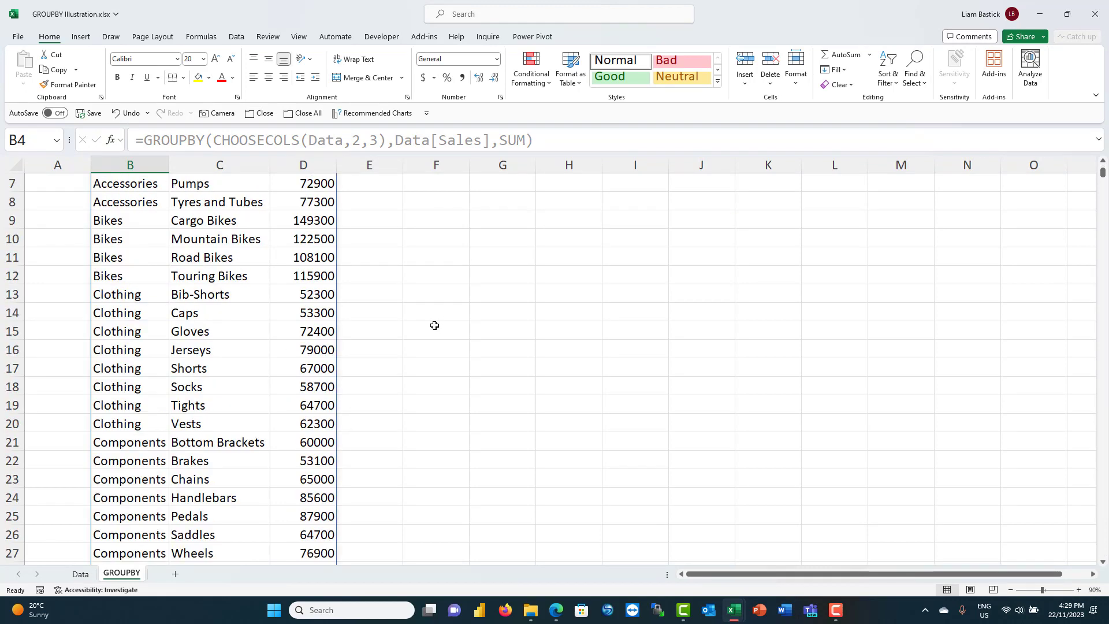
# Step: Replace the column number 2 in B3's CHOOSECOLS with a MATCH function that uses B$2 as its lookup value
pyautogui.click(115, 217)
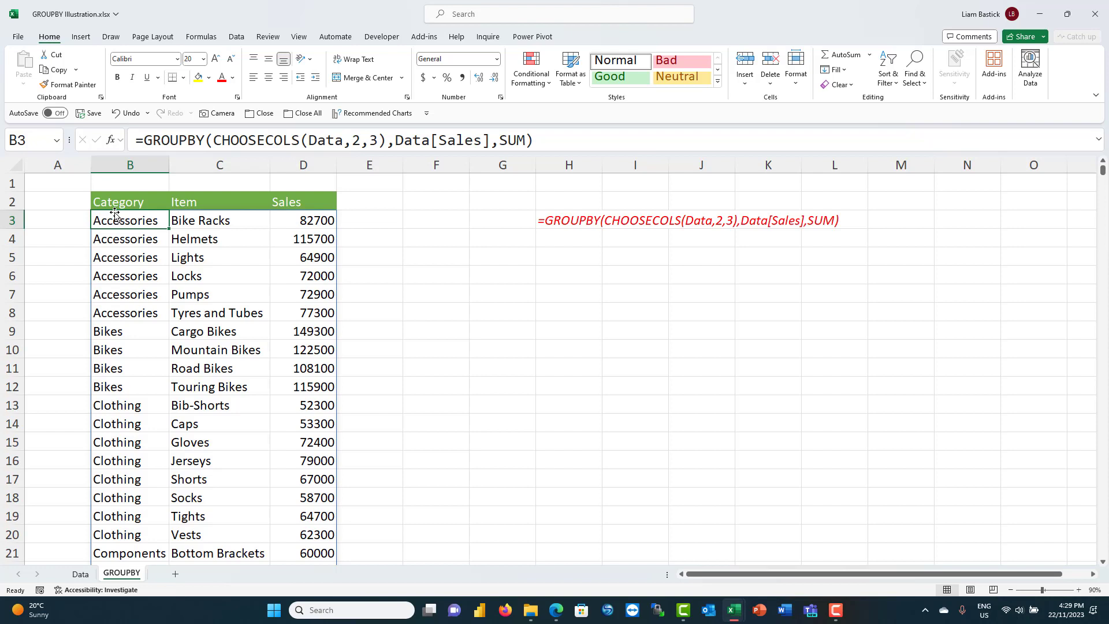
pyautogui.doubleClick(355, 140)
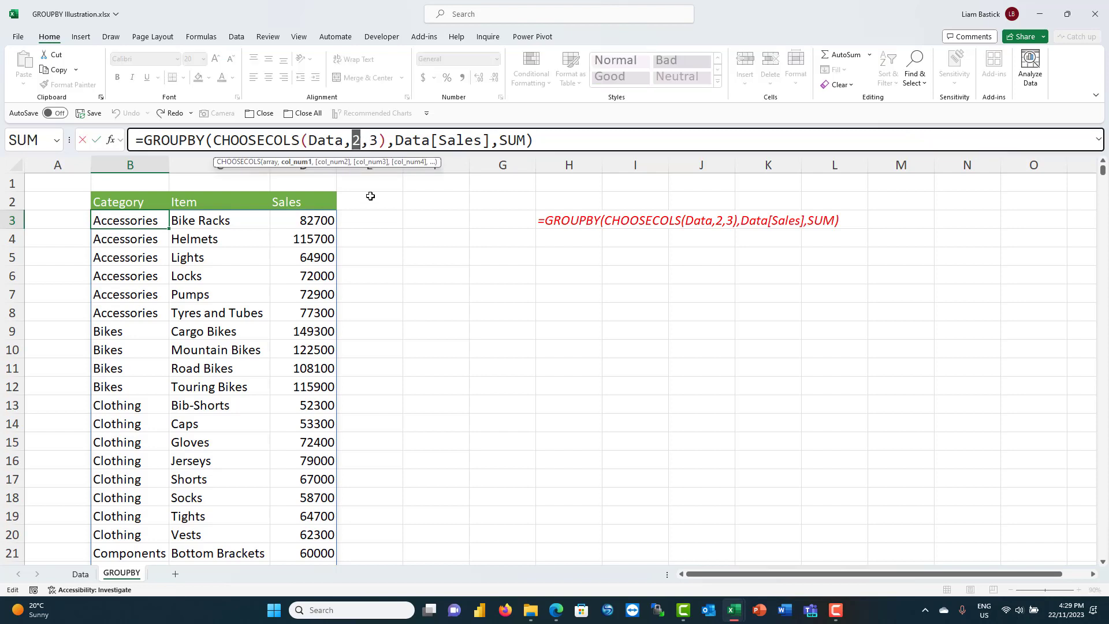
pyautogui.write('match')
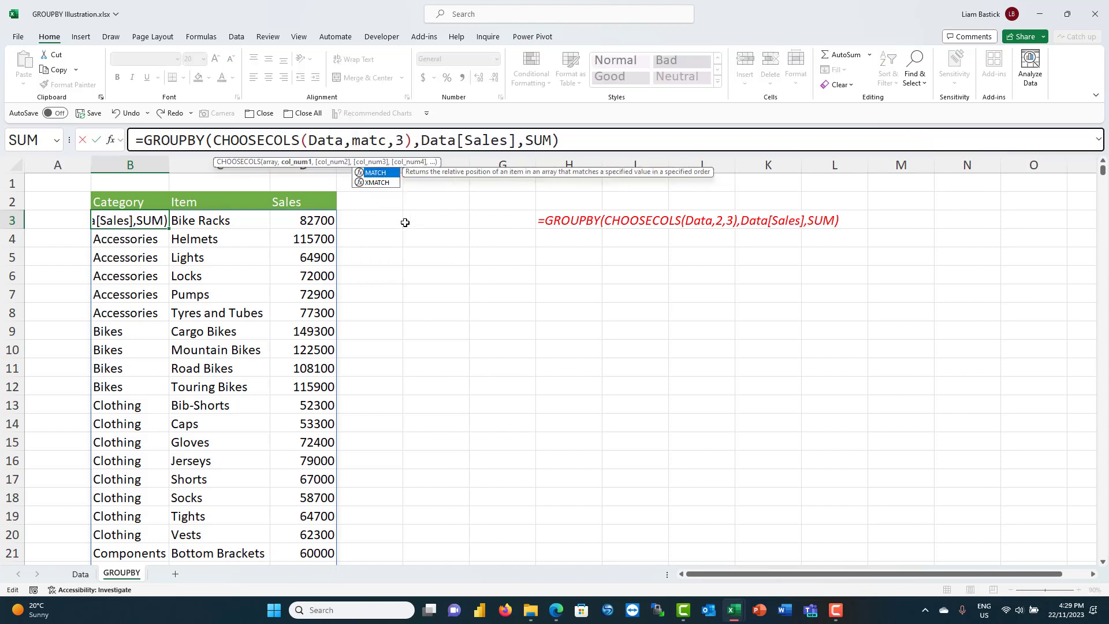
pyautogui.write('()')
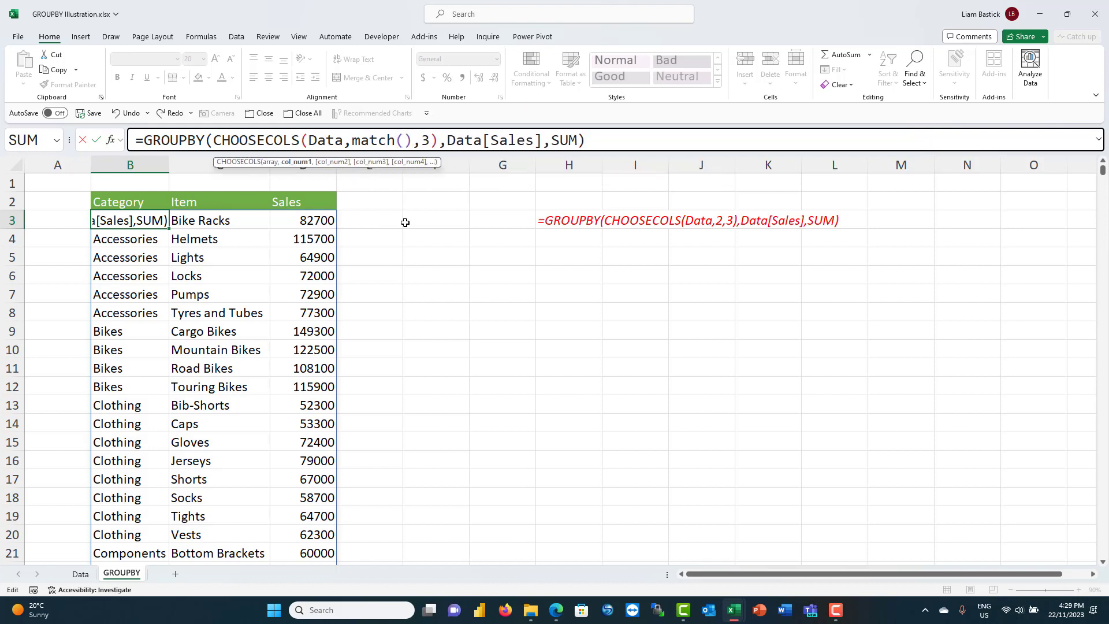
pyautogui.click(405, 150)
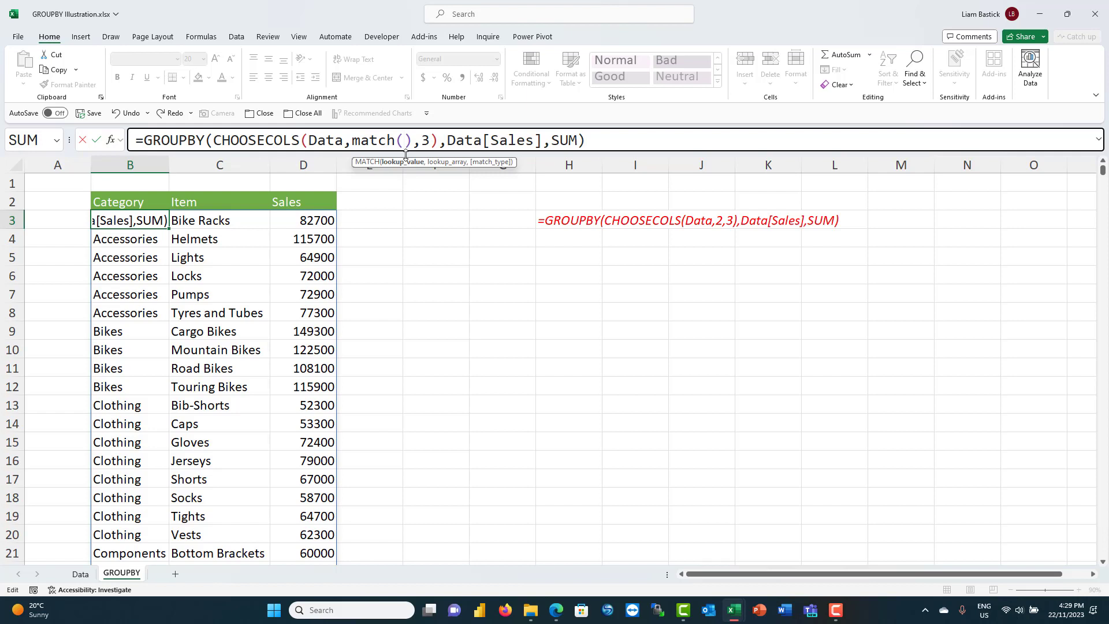
pyautogui.click(135, 201)
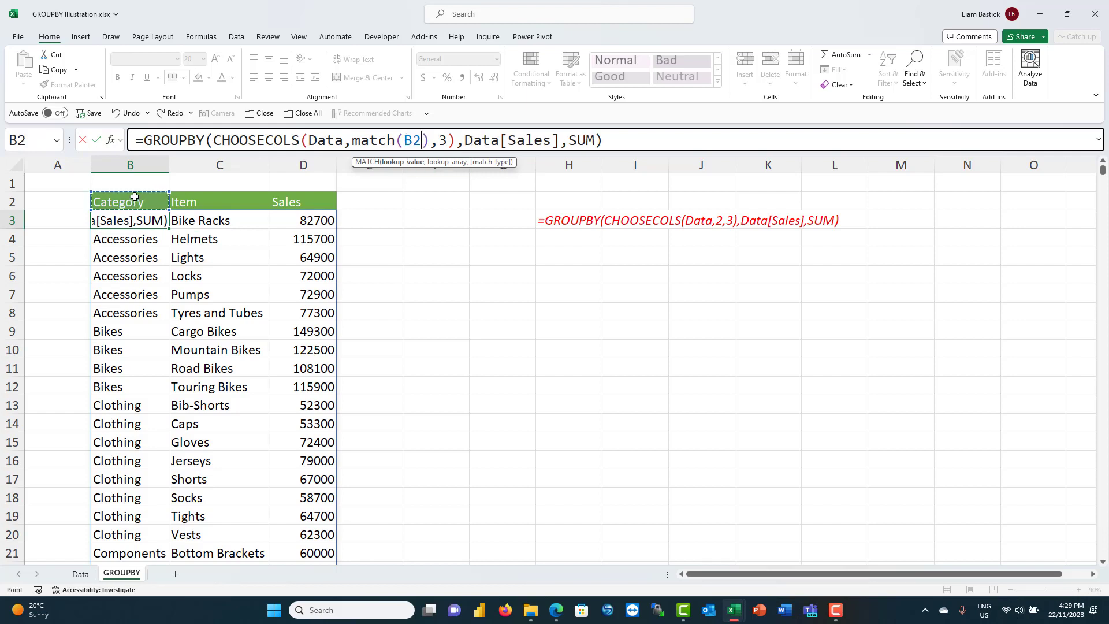
pyautogui.press('F4')
pyautogui.press('F4')
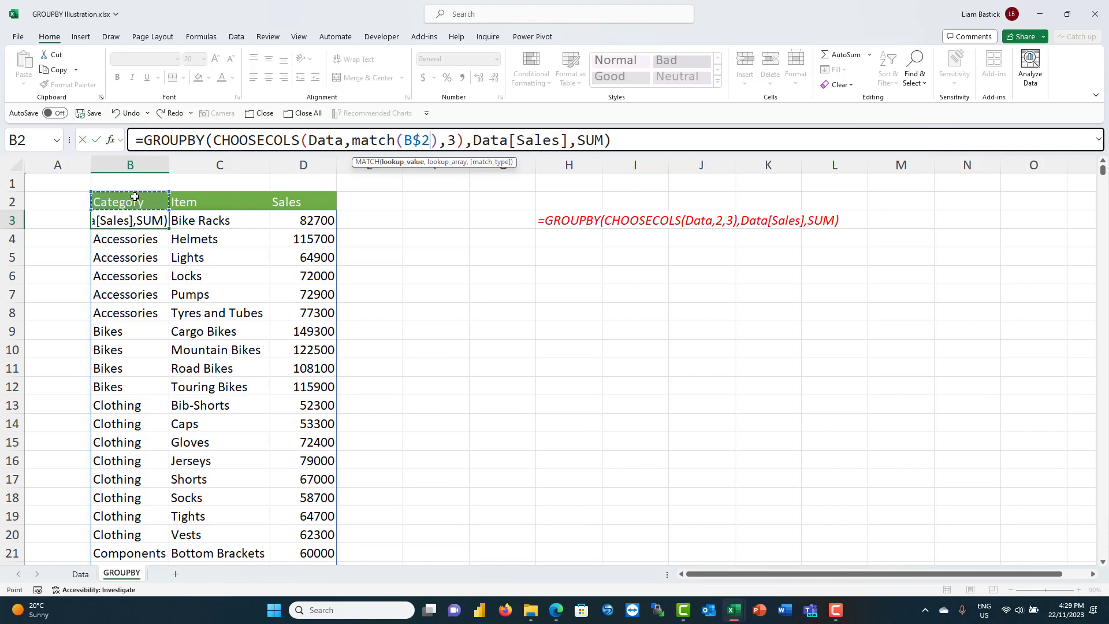
pyautogui.write(',')
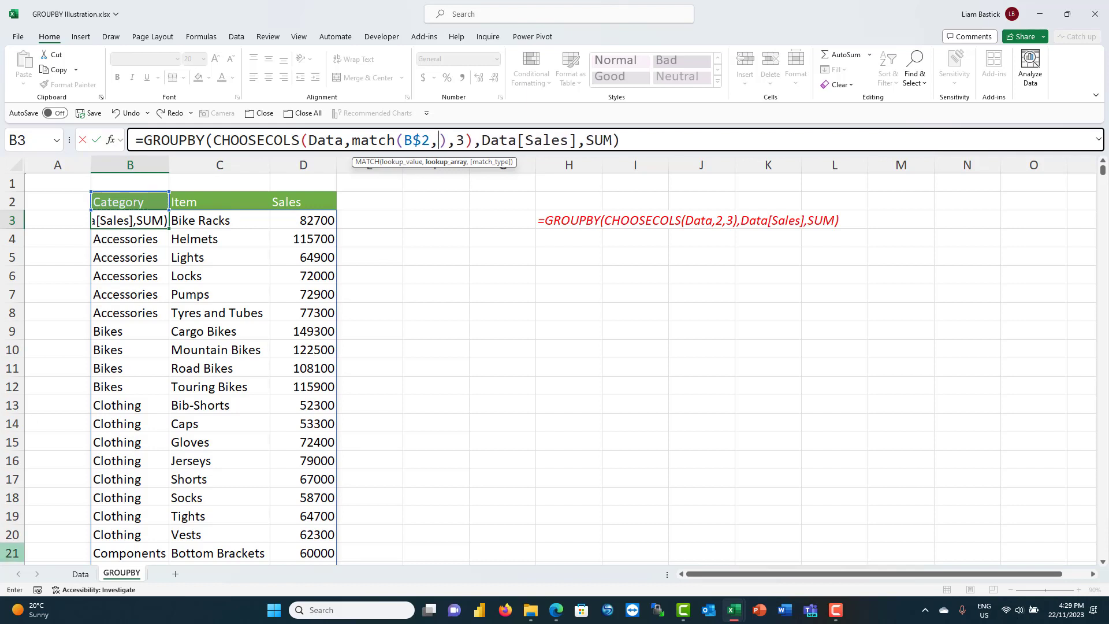
# Step: Set the MATCH function's lookup array to the Data table's header row, Data[#Headers]
pyautogui.click(80, 574)
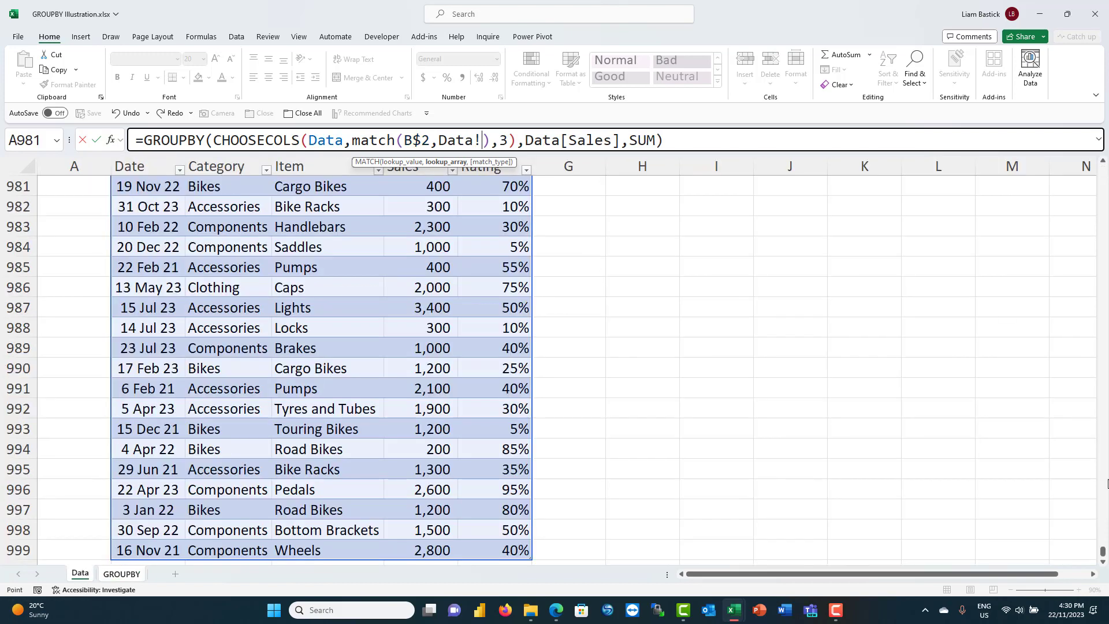
pyautogui.moveTo(1103, 552); pyautogui.dragTo(1102, 169)
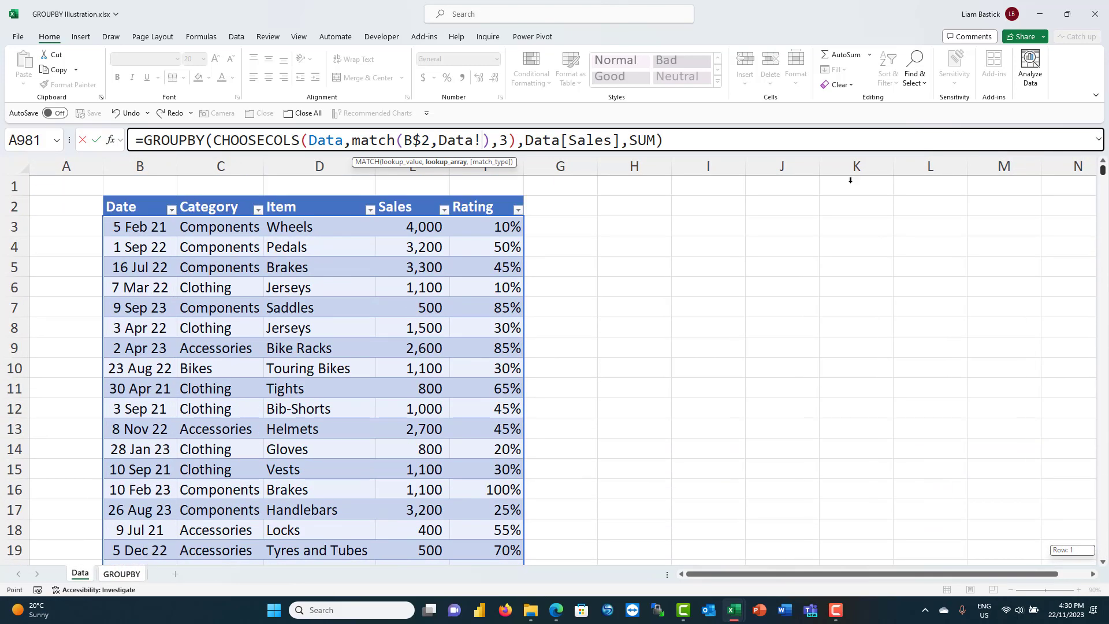
pyautogui.moveTo(127, 206); pyautogui.dragTo(509, 208)
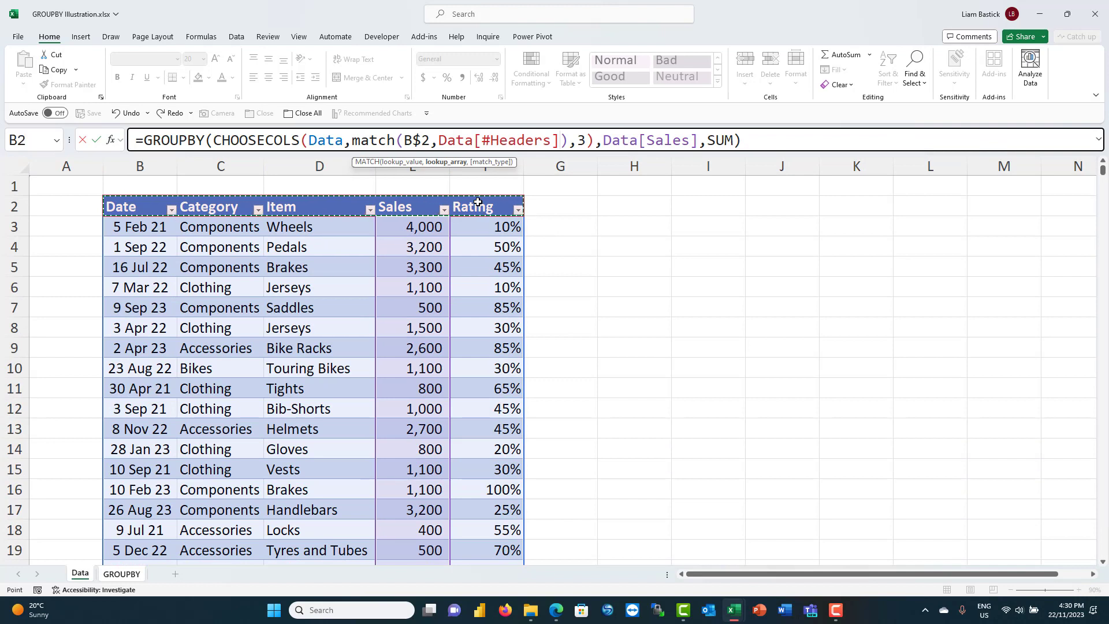
# Step: Set the MATCH function's match type to 0 and replace CHOOSECOLS's column number 3 with a copy of that MATCH
pyautogui.write(',0')
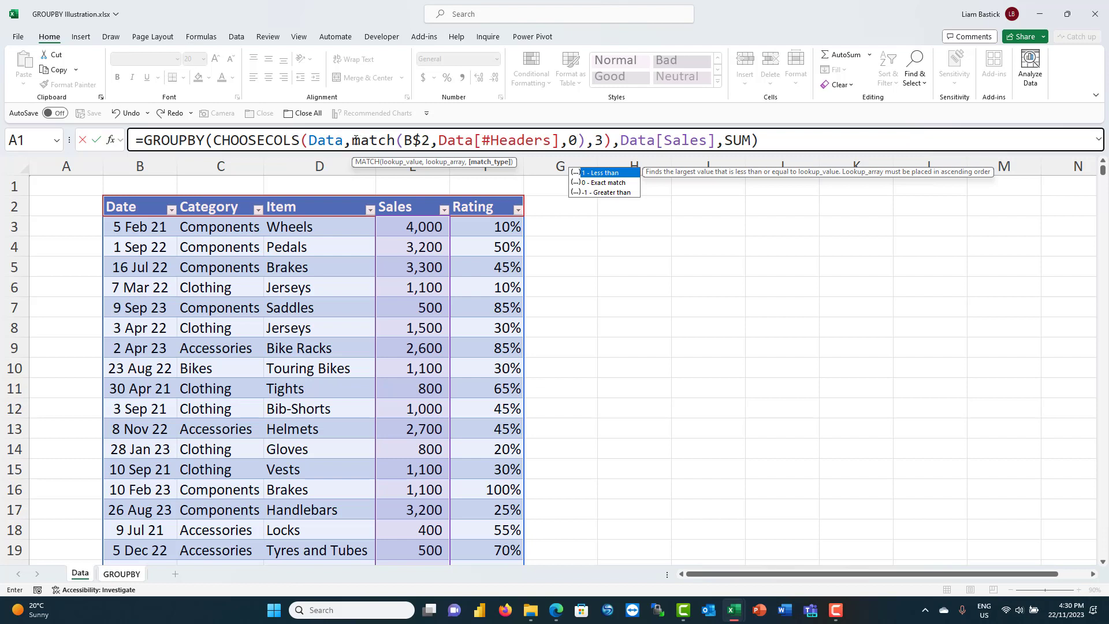
pyautogui.moveTo(355, 141); pyautogui.dragTo(582, 140)
pyautogui.hotkey('ctrl', 'c')
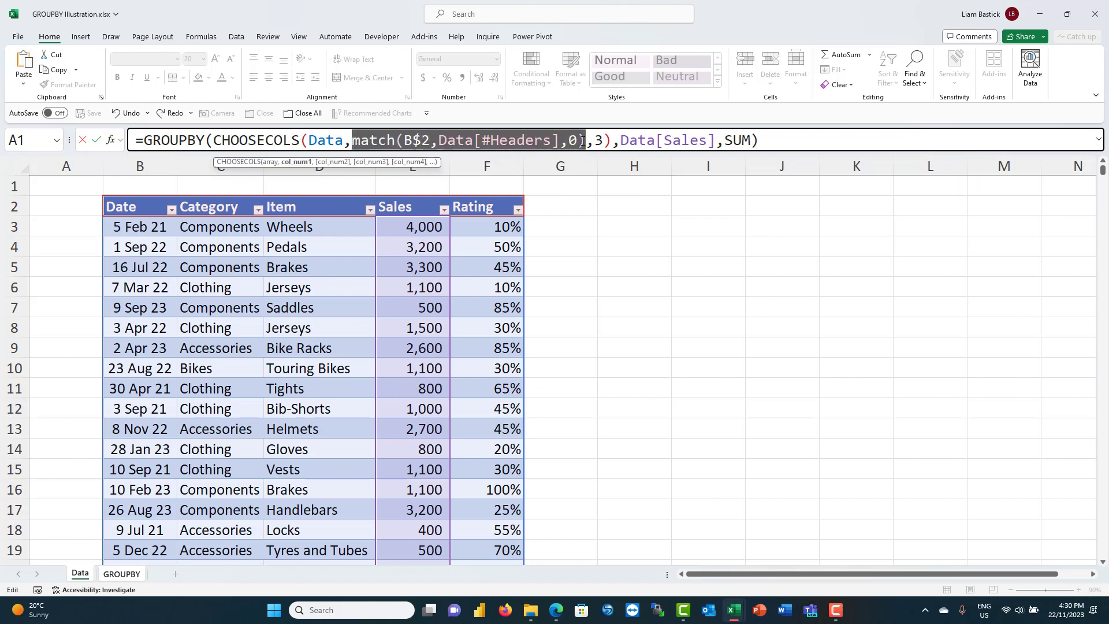
pyautogui.doubleClick(599, 140)
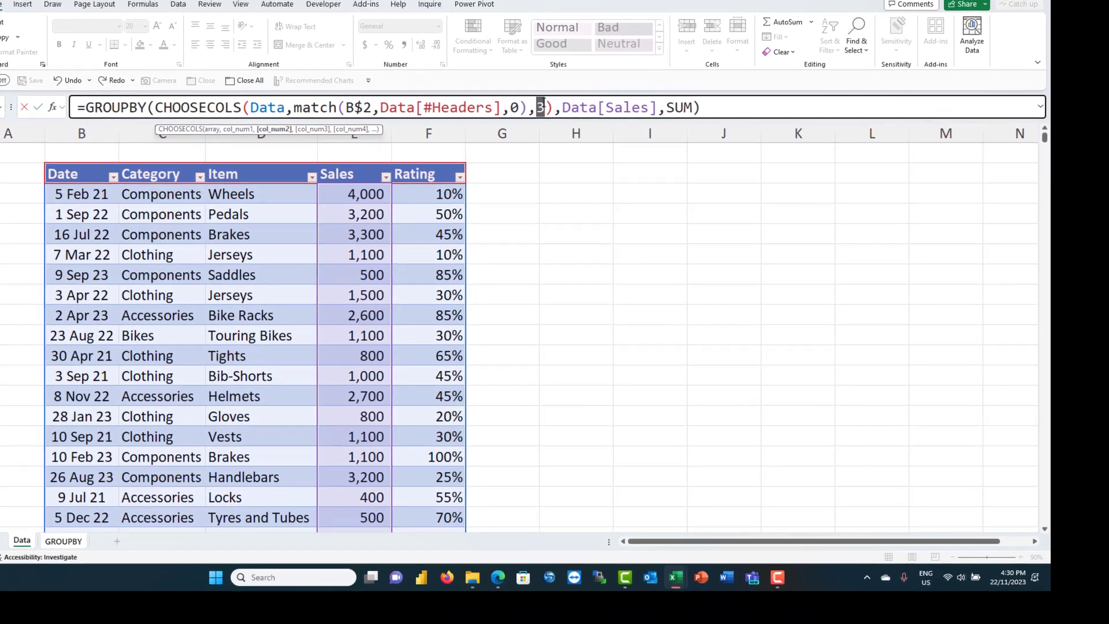
pyautogui.hotkey('ctrl', 'v')
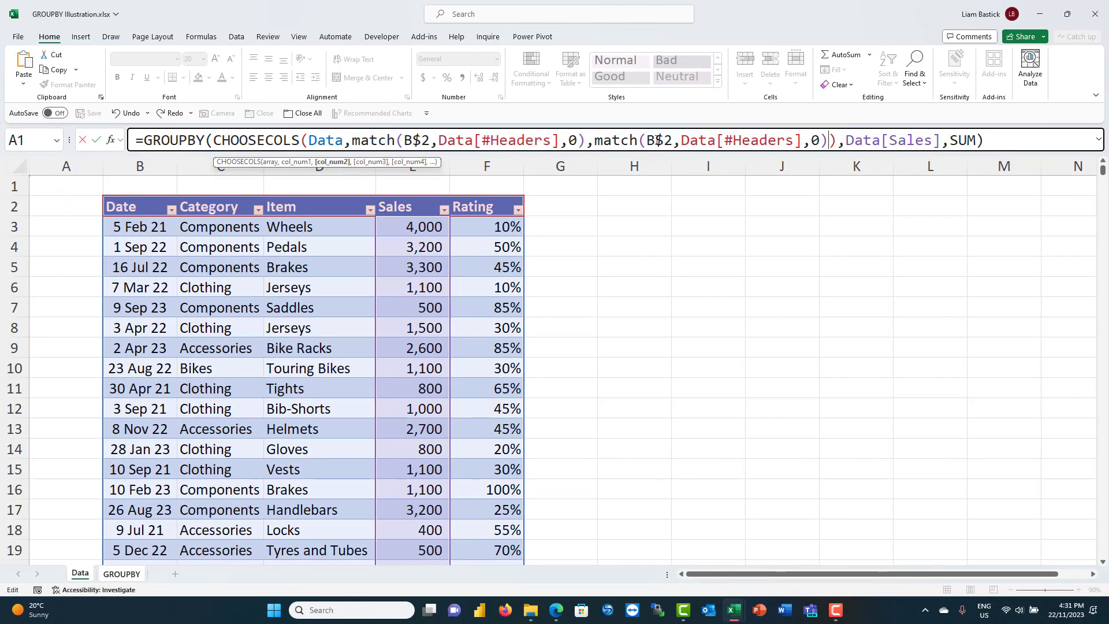
# Step: Change the second MATCH function's lookup value to C$2 and enter the GROUPBY formula
pyautogui.moveTo(647, 140); pyautogui.dragTo(654, 141)
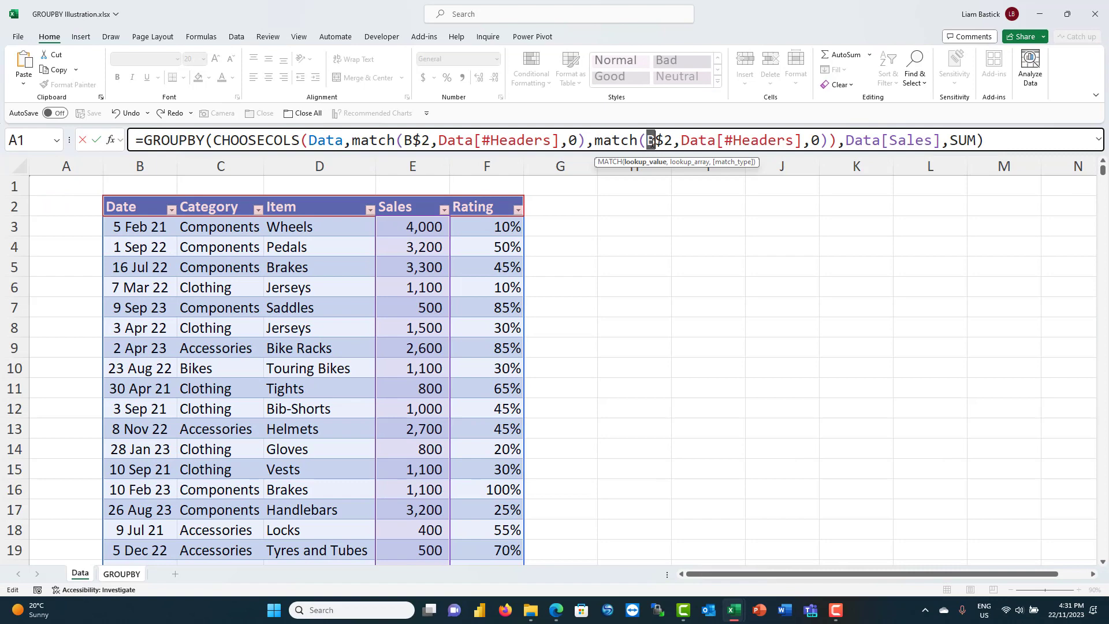
pyautogui.write('c')
pyautogui.press('Return')
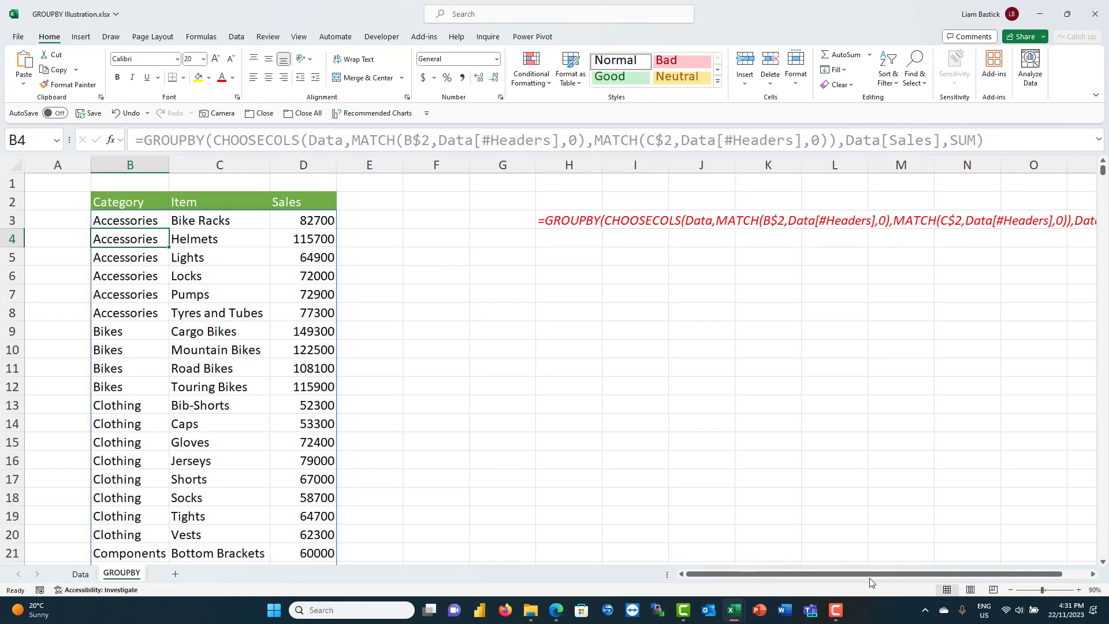
# Step: In cell H6 of the GROUPBY sheet, enter =SORT(UNIQUE(Data[#Headers])) to list the table's column headers
pyautogui.click(1010, 590)
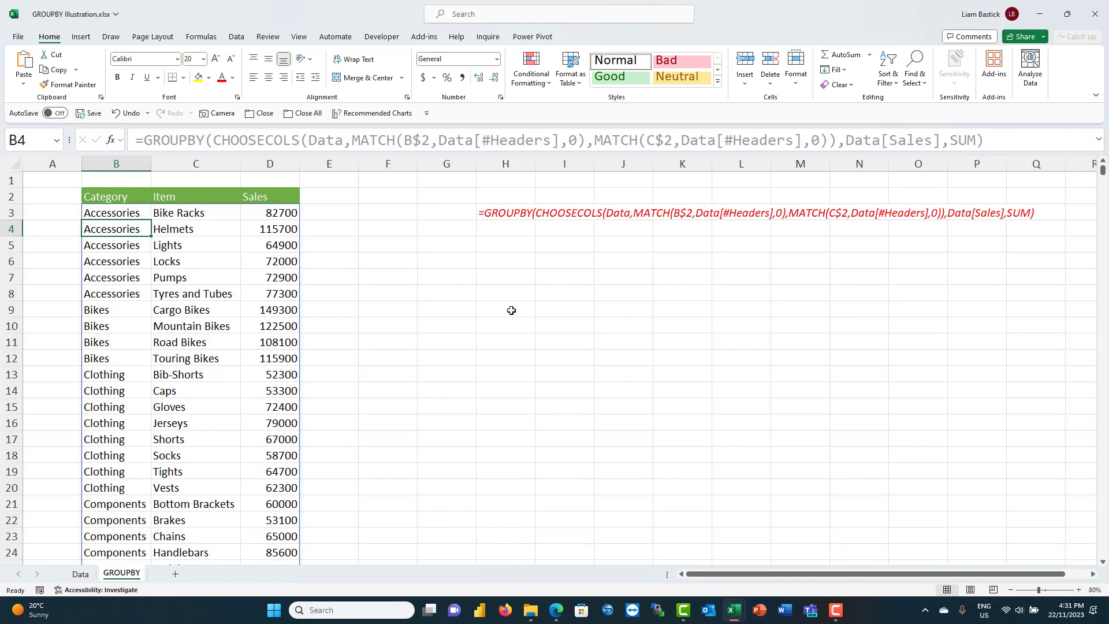
pyautogui.click(503, 264)
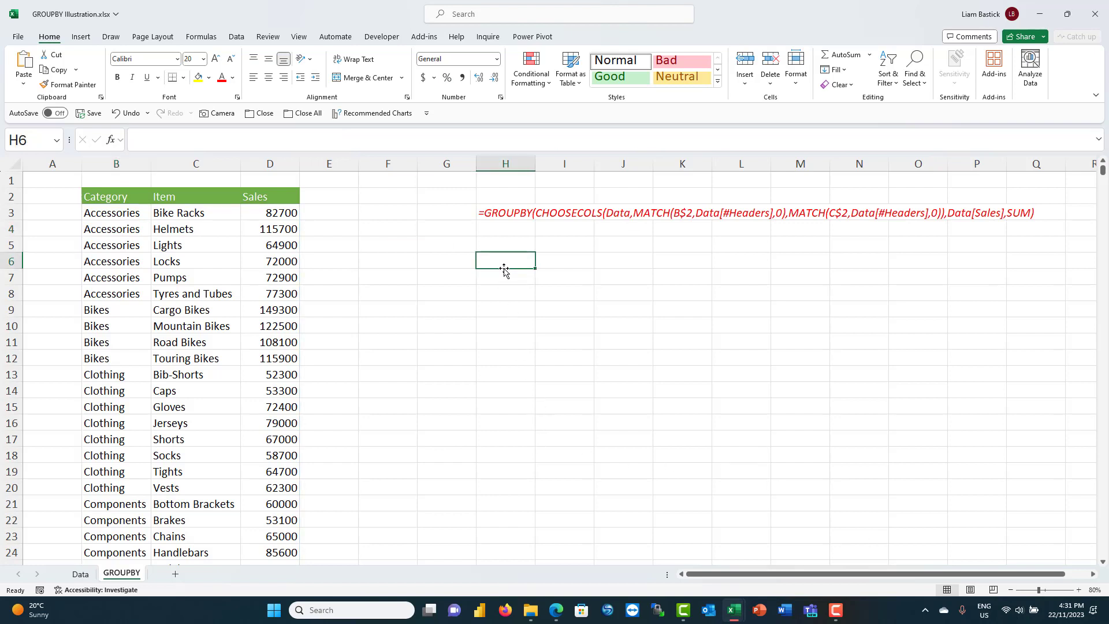
pyautogui.write('=sort')
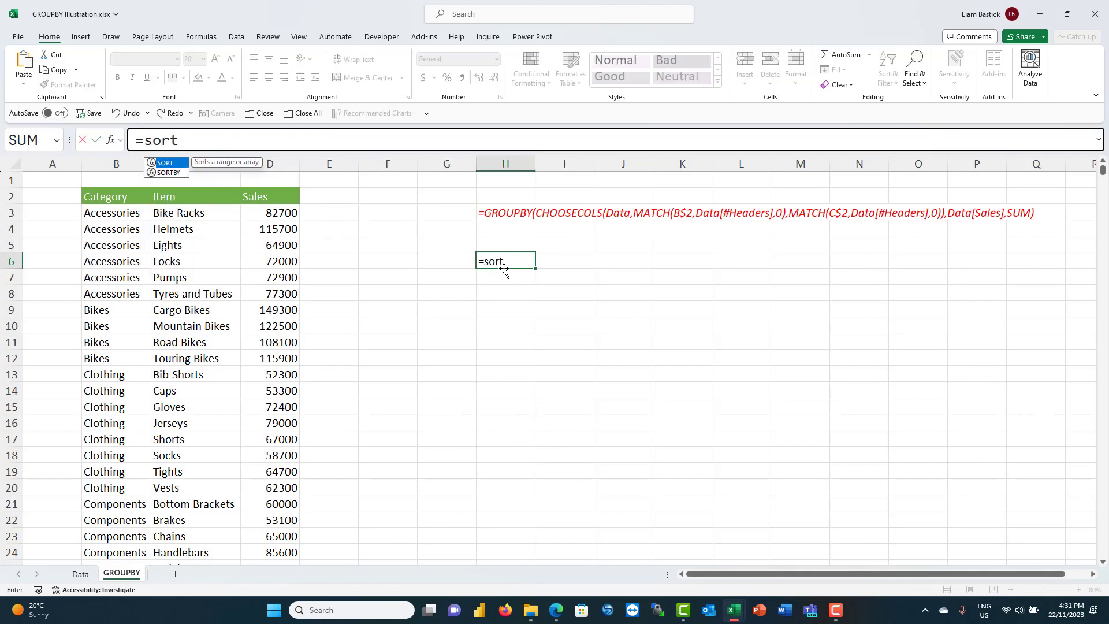
pyautogui.press('Tab')
pyautogui.write('uniq')
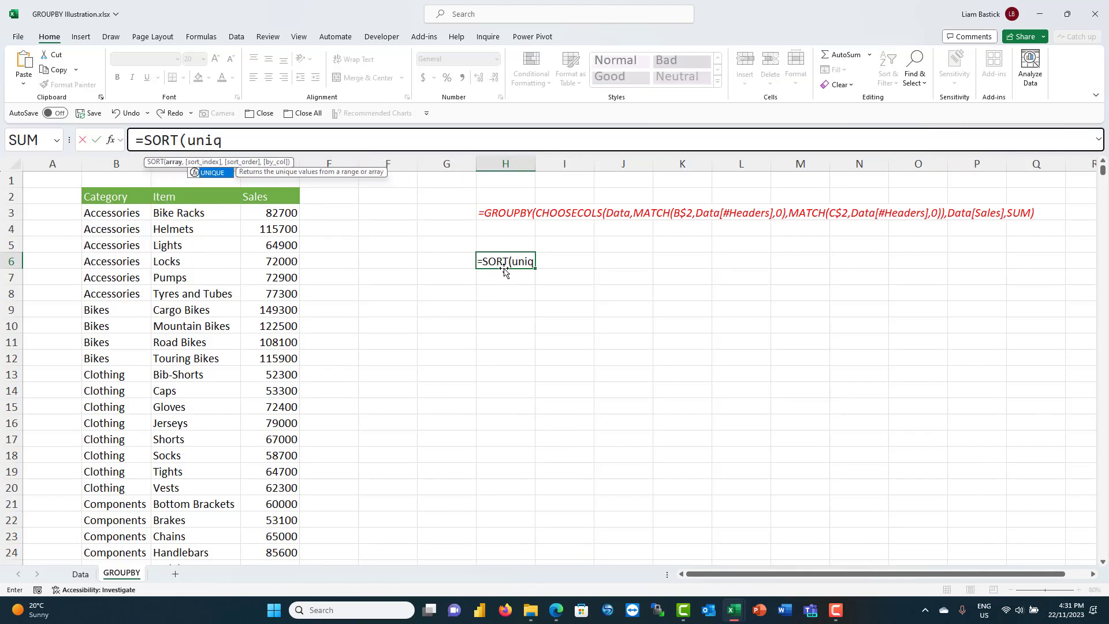
pyautogui.press('Tab')
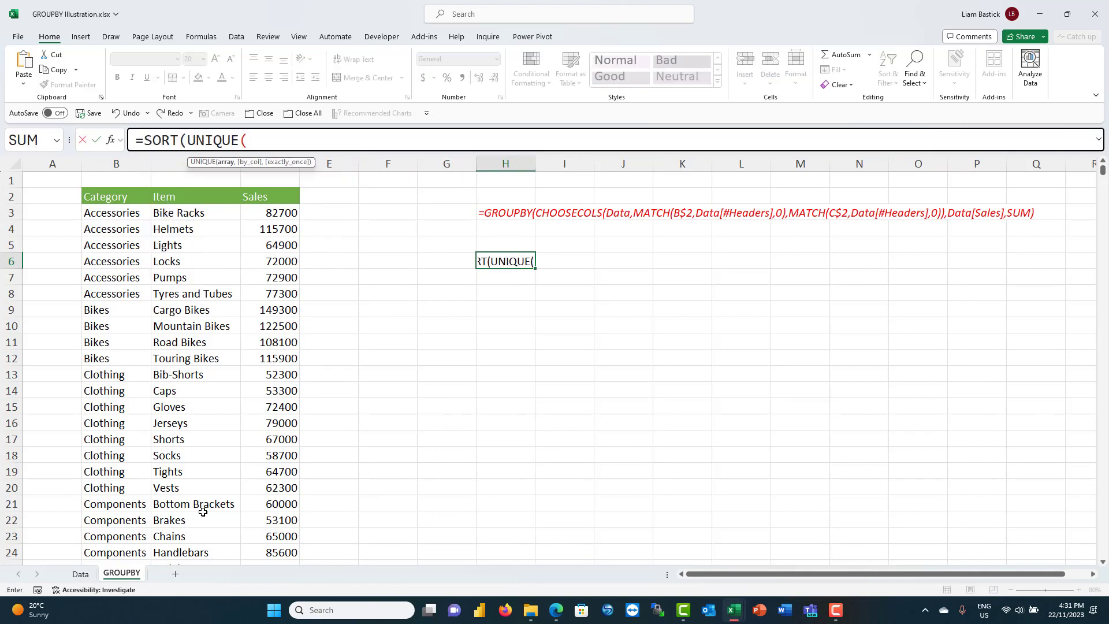
pyautogui.click(83, 572)
pyautogui.moveTo(118, 207); pyautogui.dragTo(480, 202)
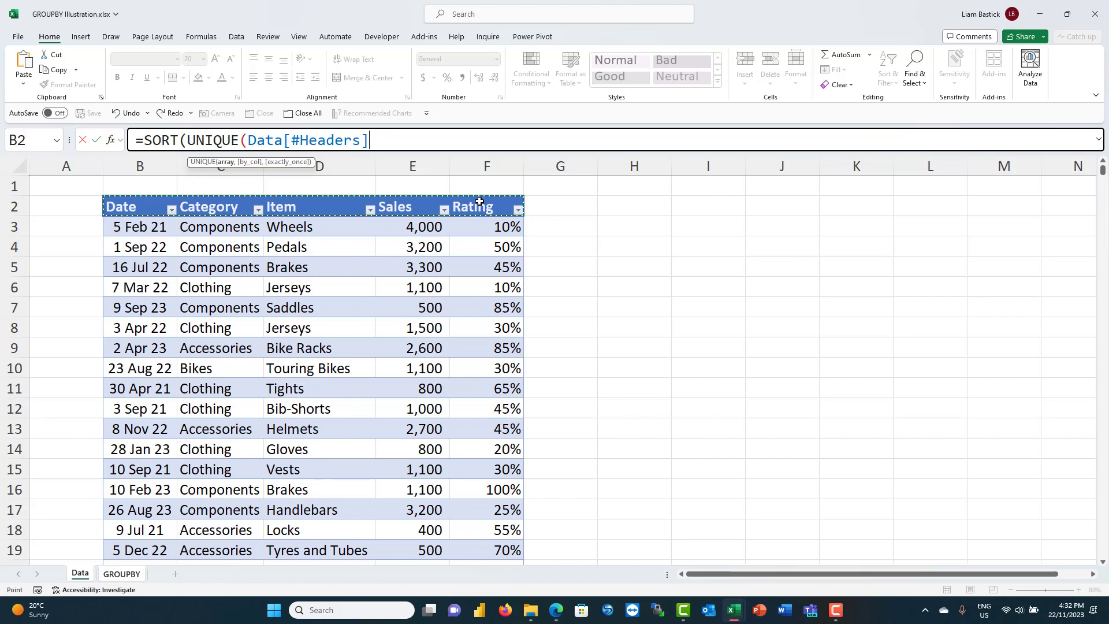
pyautogui.write(')')
pyautogui.press('Return')
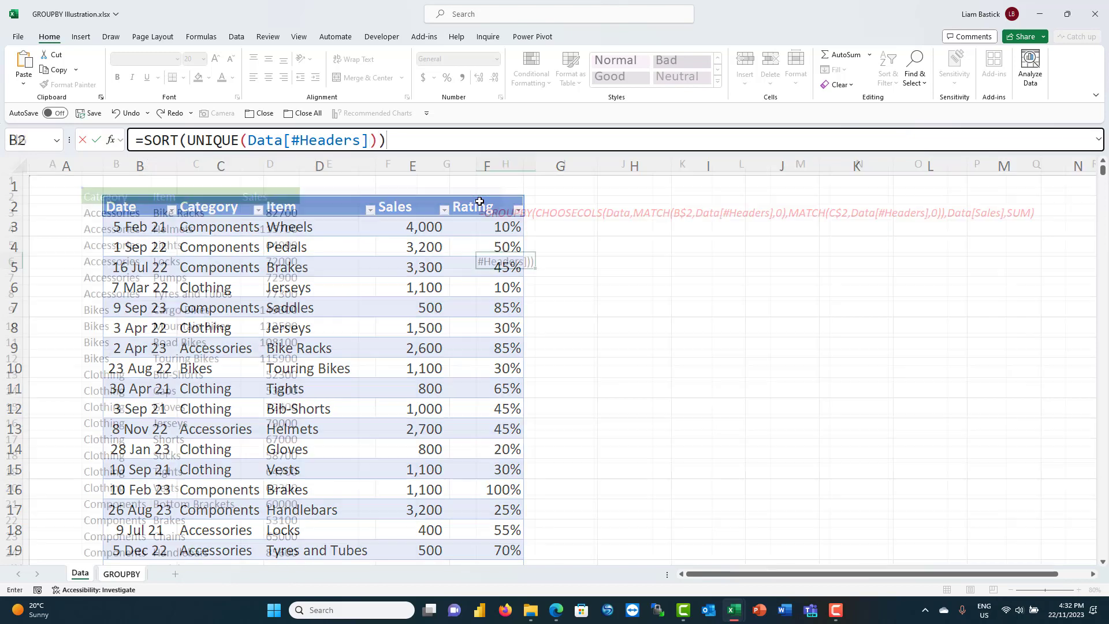
pyautogui.click(516, 261)
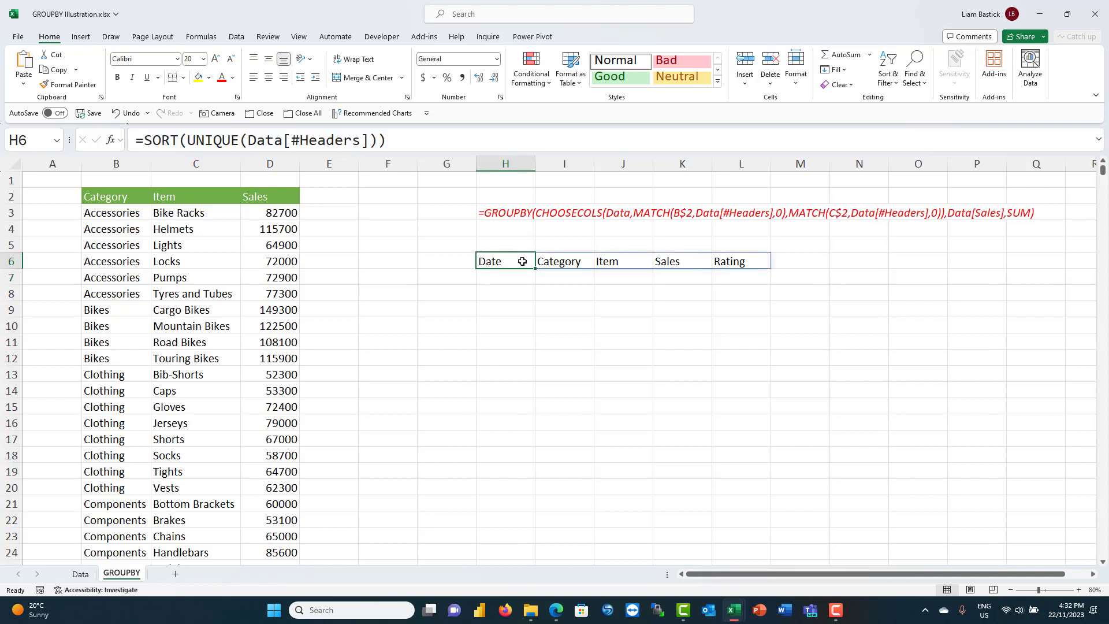
# Step: Add List data validation to cell B2 with =$H$6# as its source and check the choices it offers
pyautogui.click(118, 200)
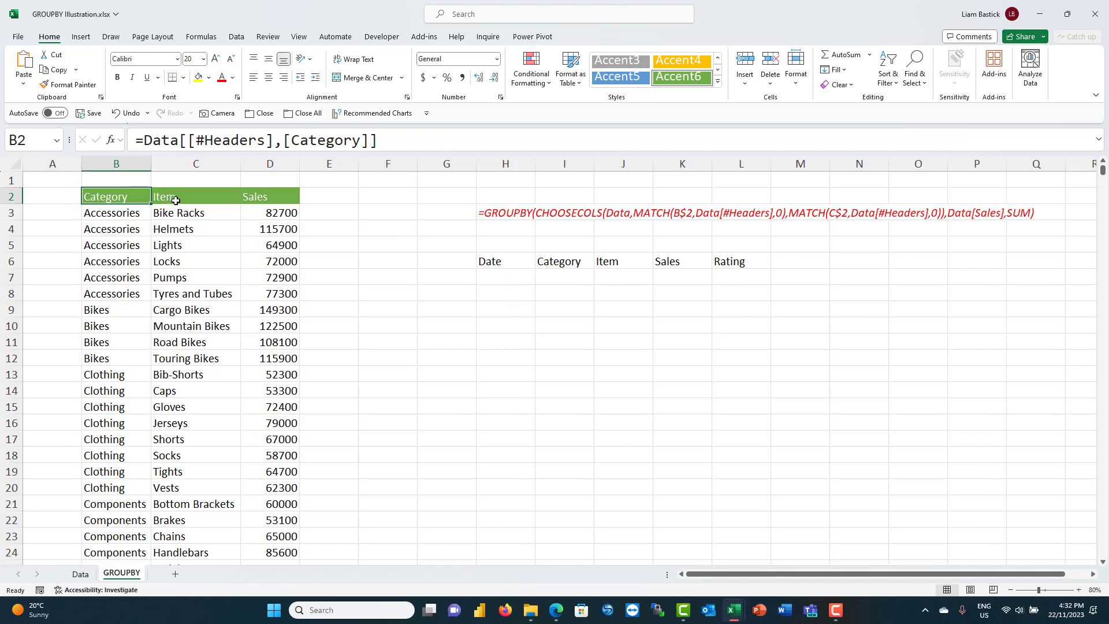
pyautogui.click(237, 38)
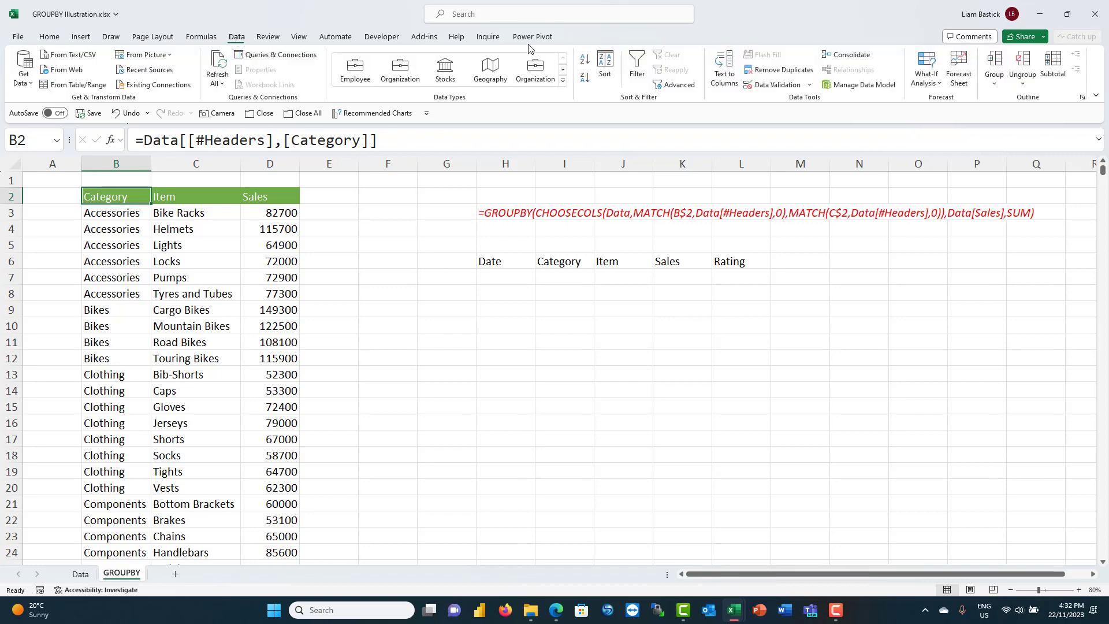
pyautogui.click(808, 86)
pyautogui.click(797, 101)
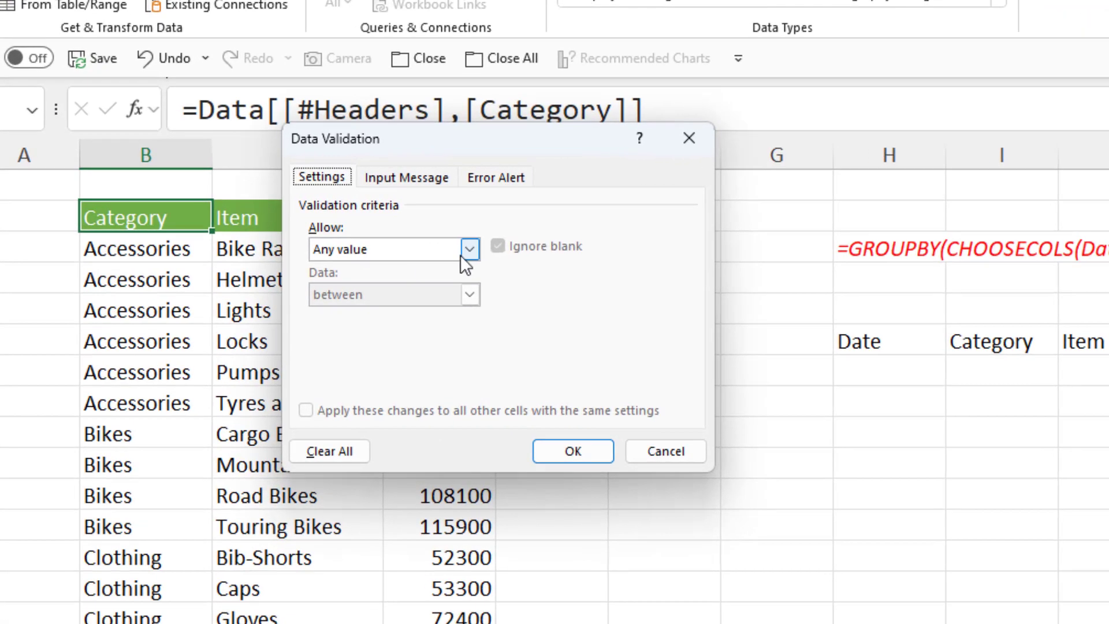
pyautogui.click(462, 251)
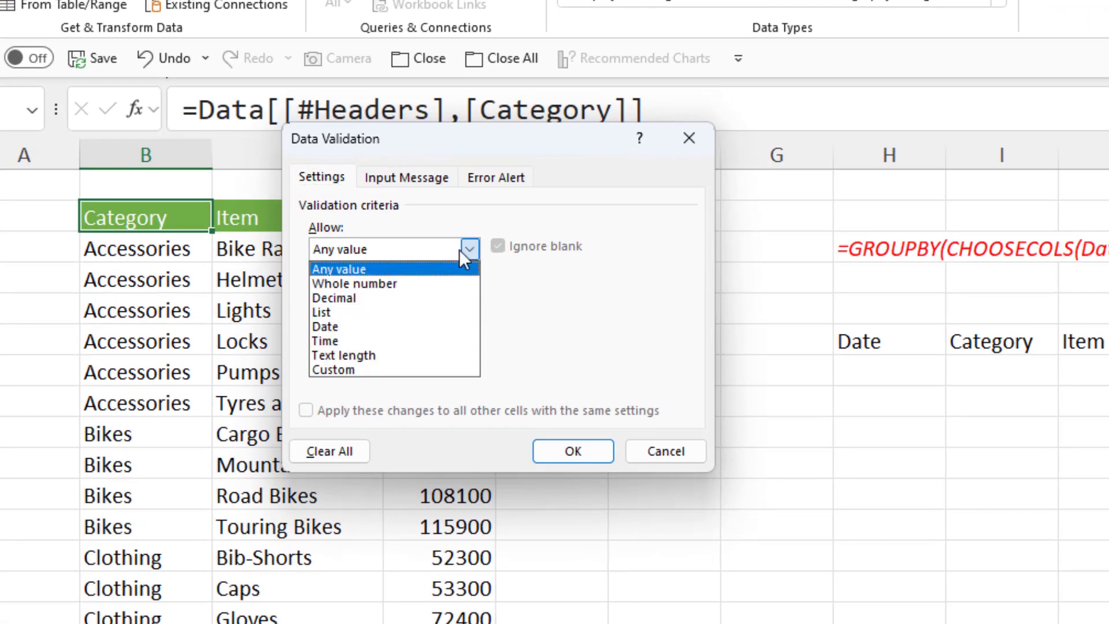
pyautogui.click(398, 311)
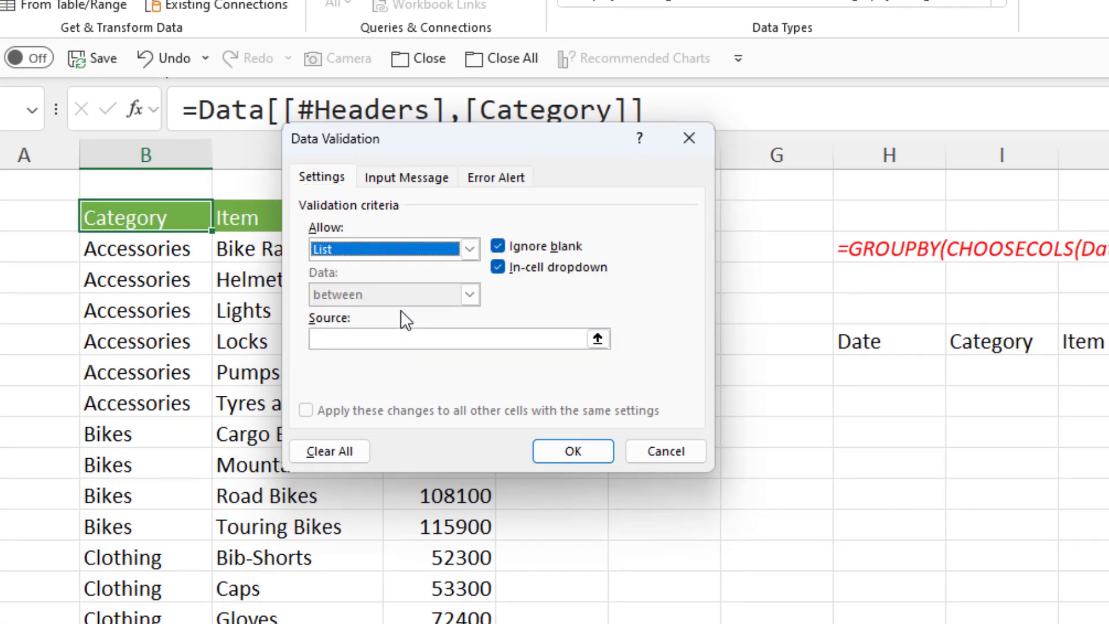
pyautogui.click(598, 339)
pyautogui.click(878, 344)
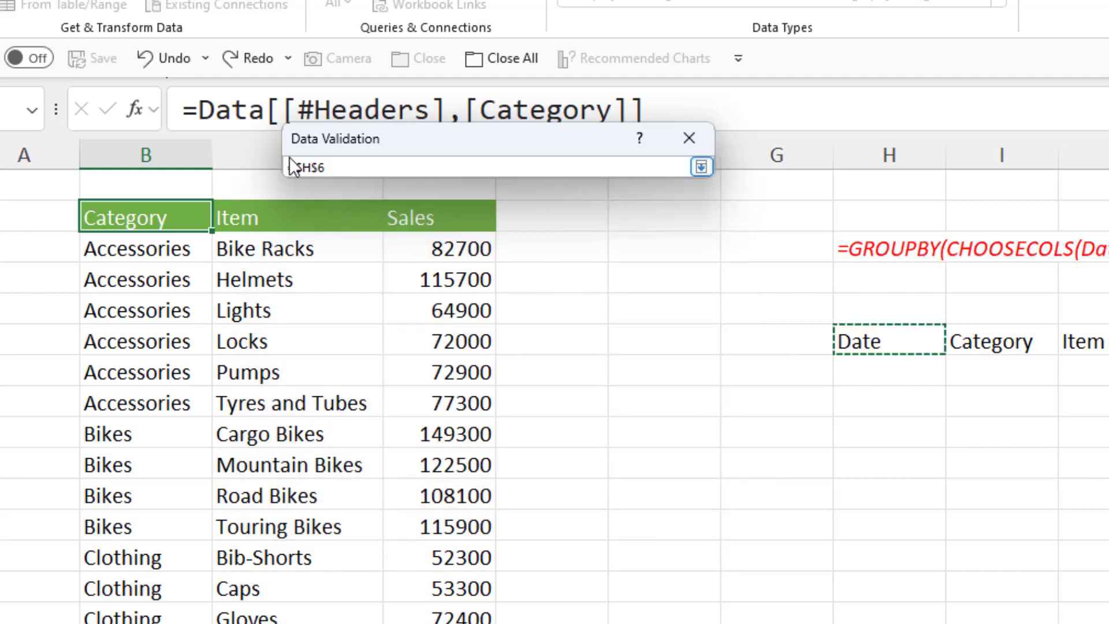
pyautogui.write('#')
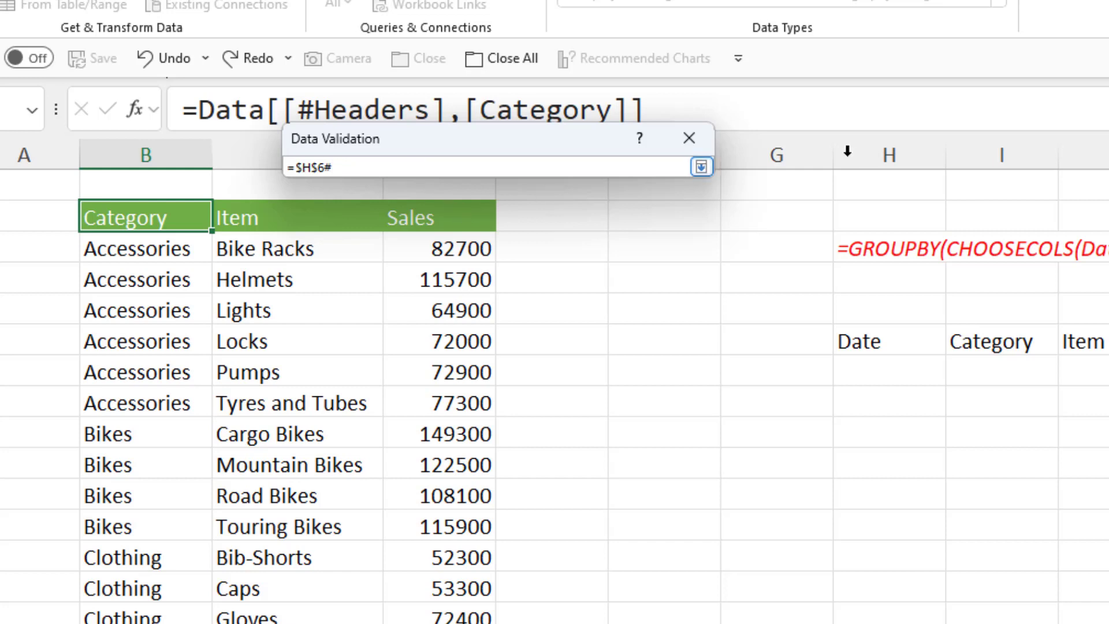
pyautogui.click(701, 167)
pyautogui.click(572, 452)
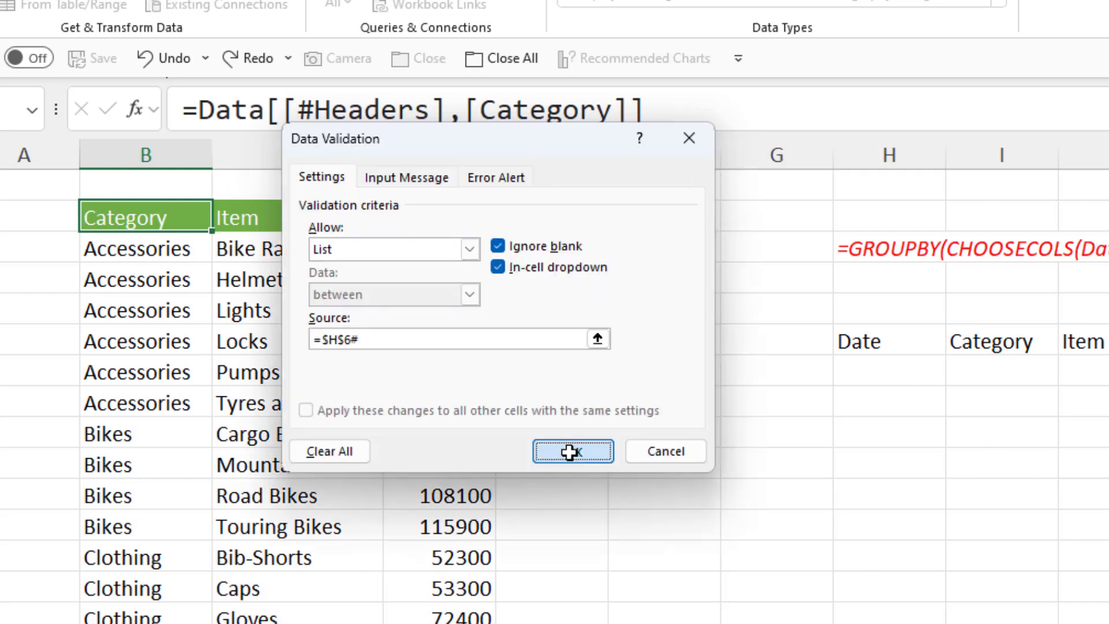
pyautogui.click(222, 221)
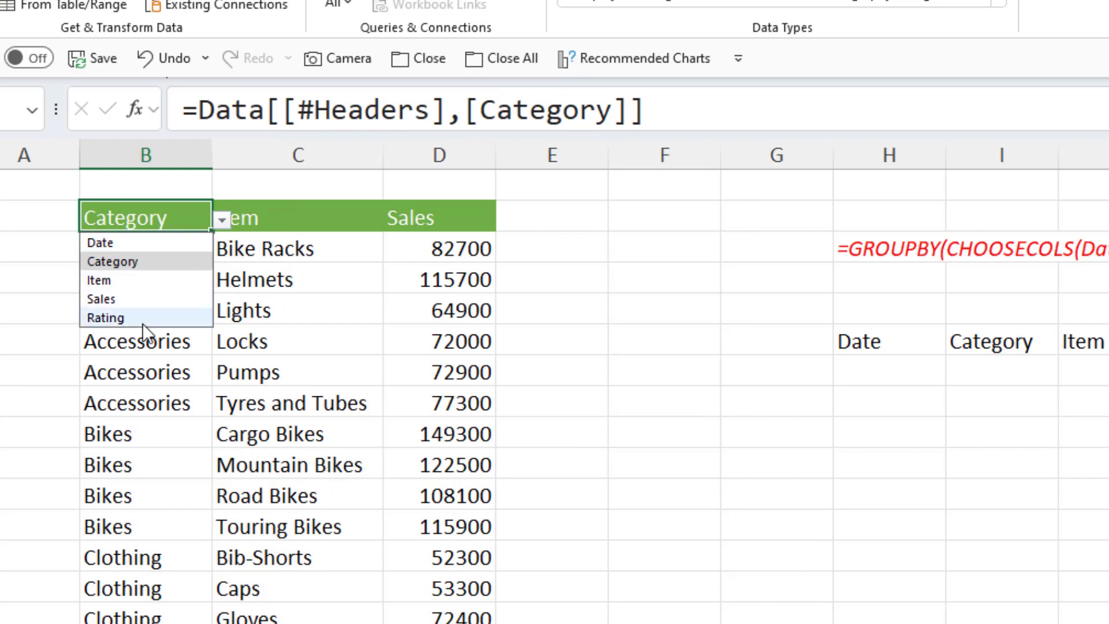
# Step: Copy cell B2 with its validation list into the second header cell, C2
pyautogui.click(170, 218)
pyautogui.hotkey('ctrl', 'c')
pyautogui.click(262, 208)
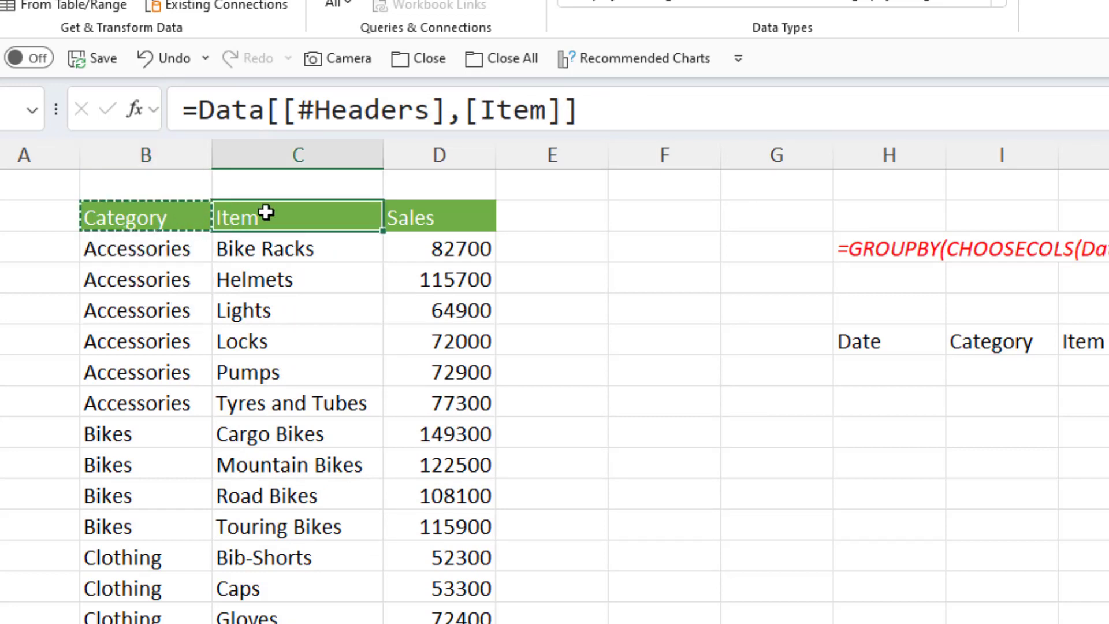
pyautogui.hotkey('ctrl', 'v')
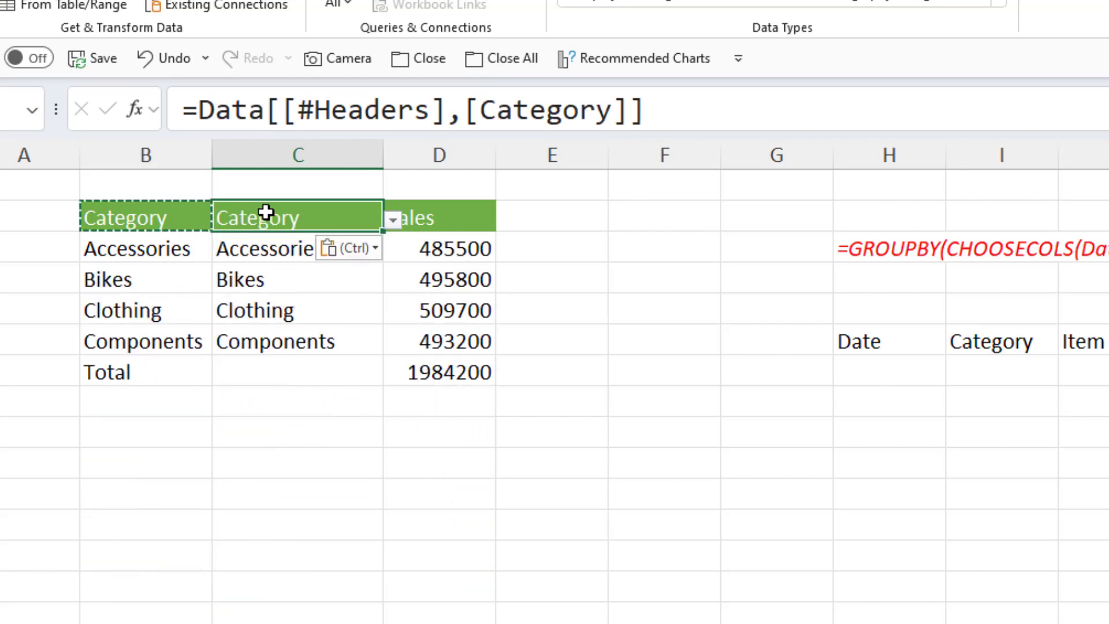
# Step: Choose Date as the second grouping field from C2's validation list
pyautogui.click(127, 207)
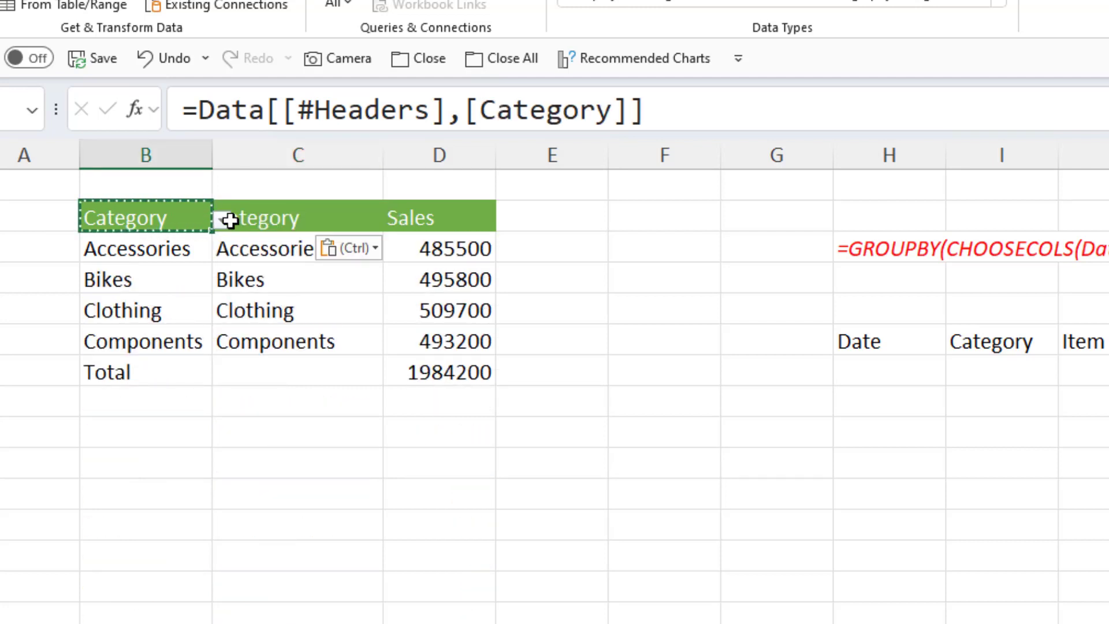
pyautogui.click(304, 217)
pyautogui.click(392, 220)
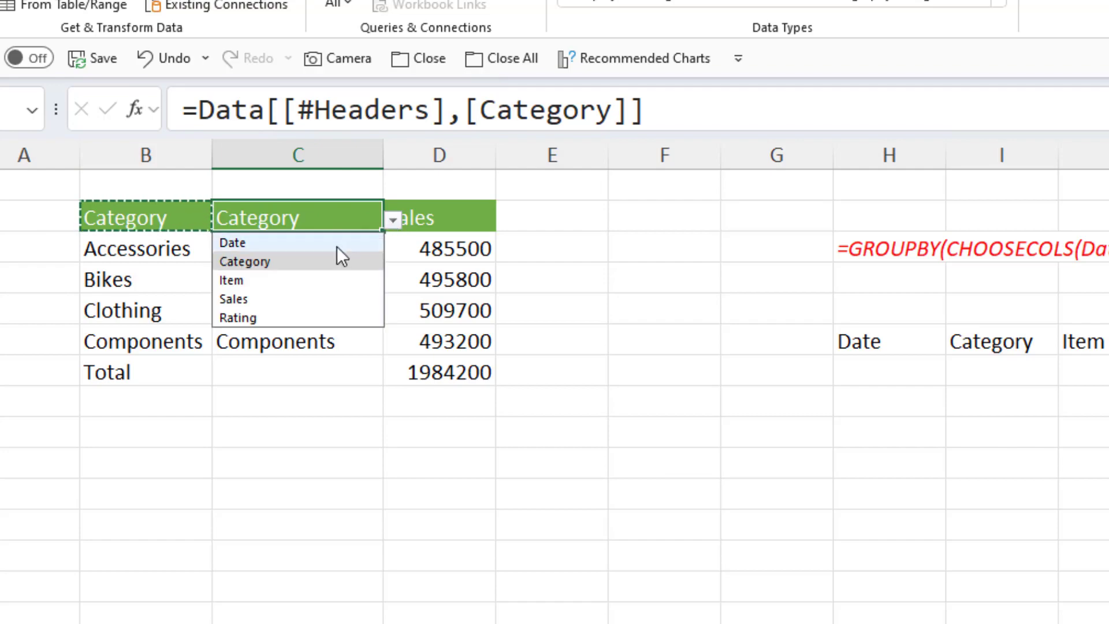
pyautogui.click(338, 241)
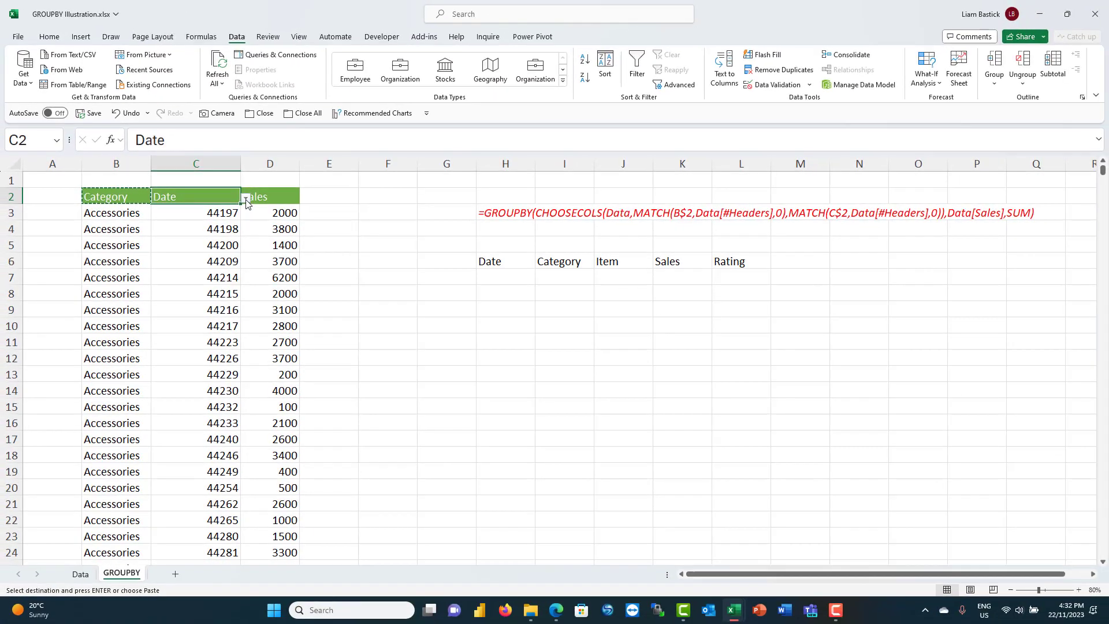
# Step: Choose Item as the second grouping field from C2's validation list
pyautogui.click(319, 210)
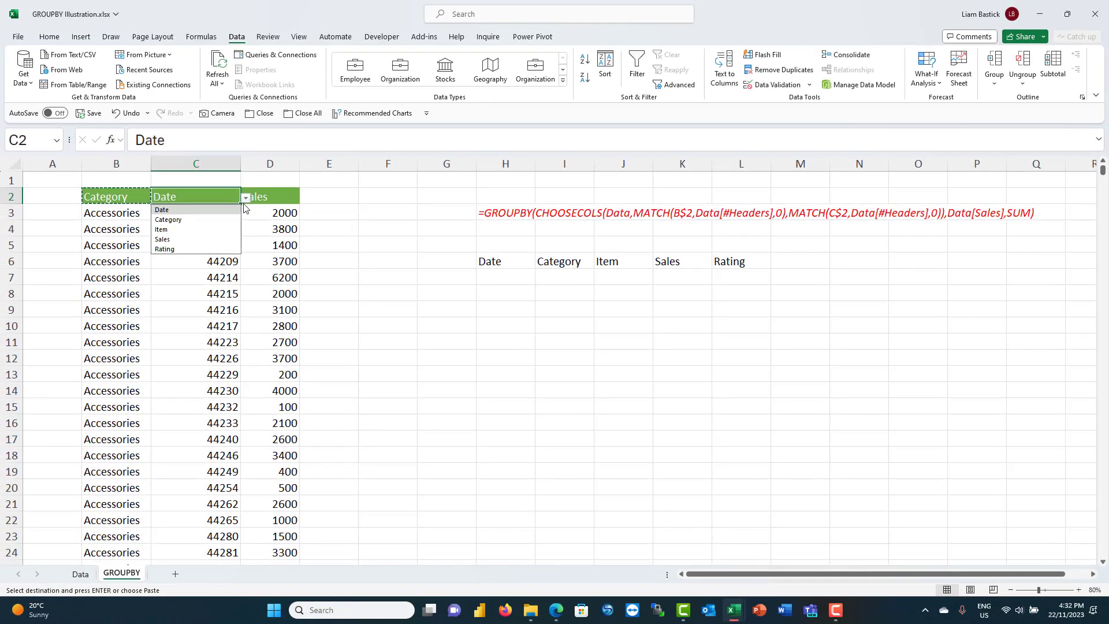
pyautogui.click(218, 230)
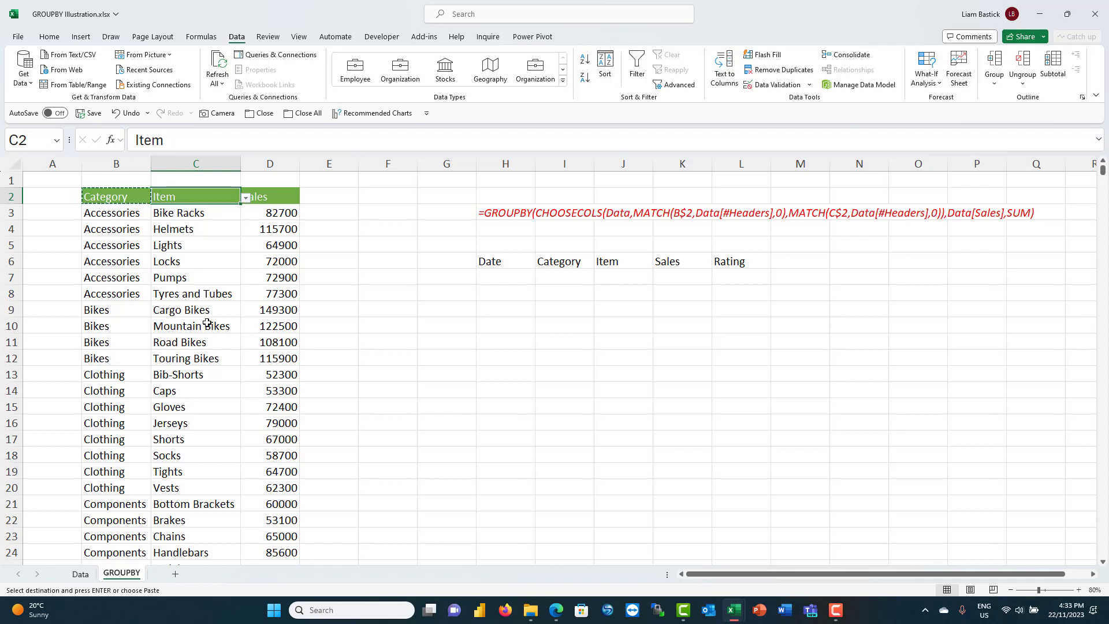
pyautogui.moveTo(500, 261); pyautogui.dragTo(670, 261)
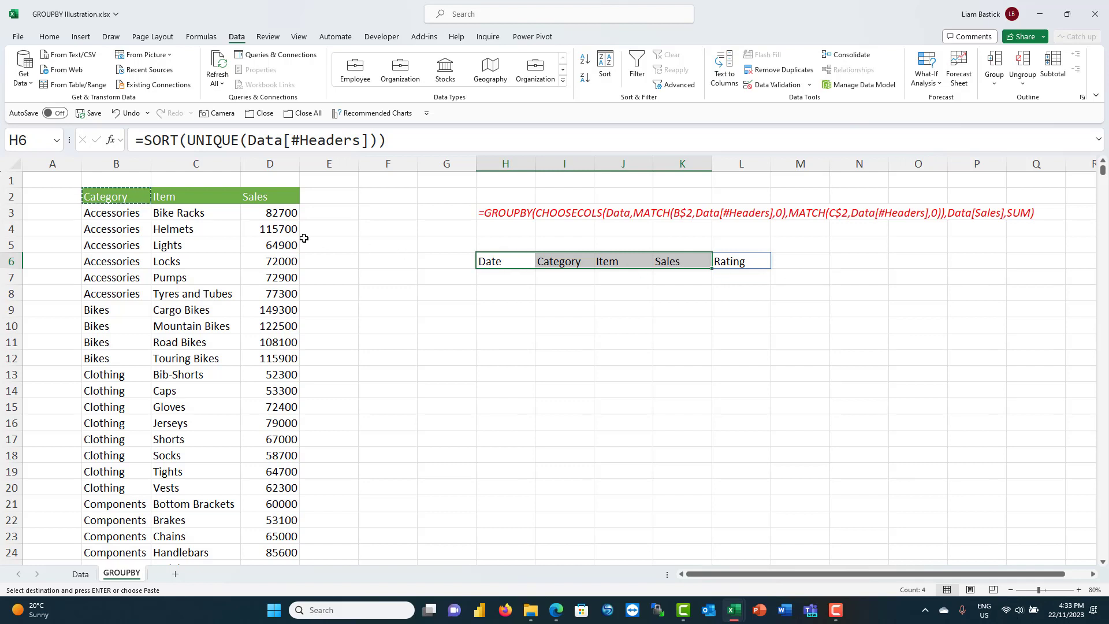
# Step: Format the input header cells B2:C2 with a yellow fill and a blue font
pyautogui.moveTo(124, 196); pyautogui.dragTo(193, 191)
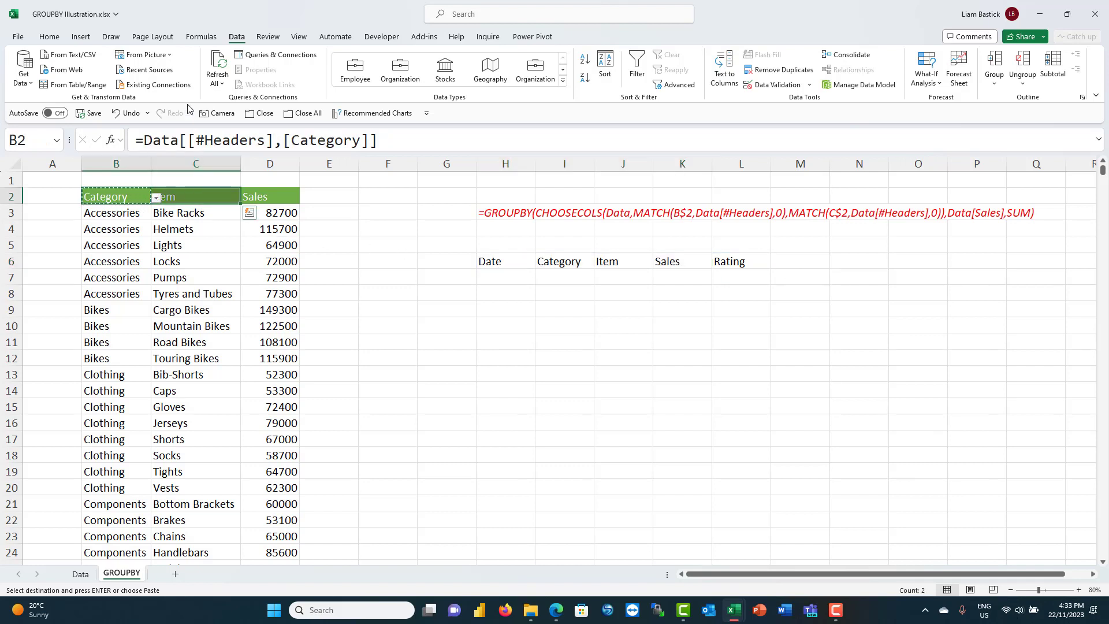
pyautogui.click(49, 37)
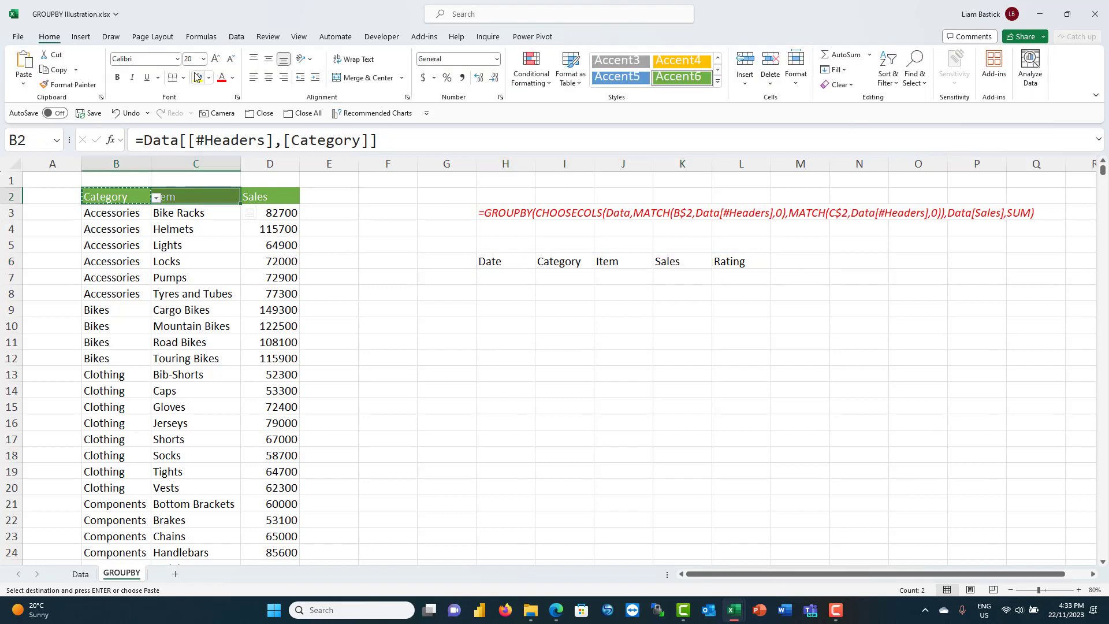
pyautogui.click(199, 77)
pyautogui.click(232, 85)
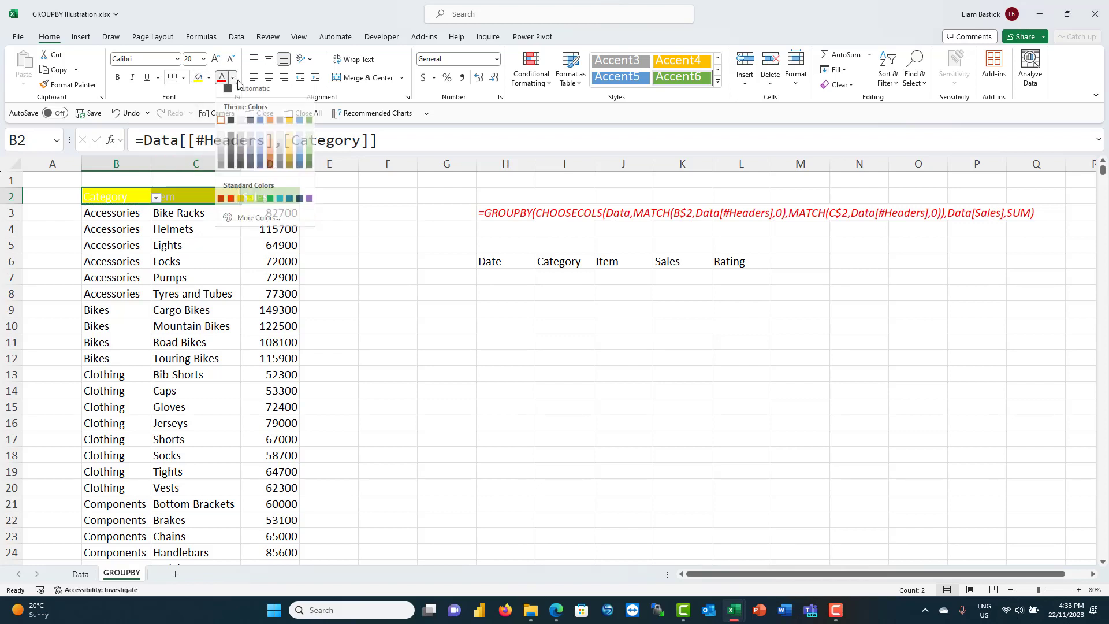
pyautogui.click(258, 131)
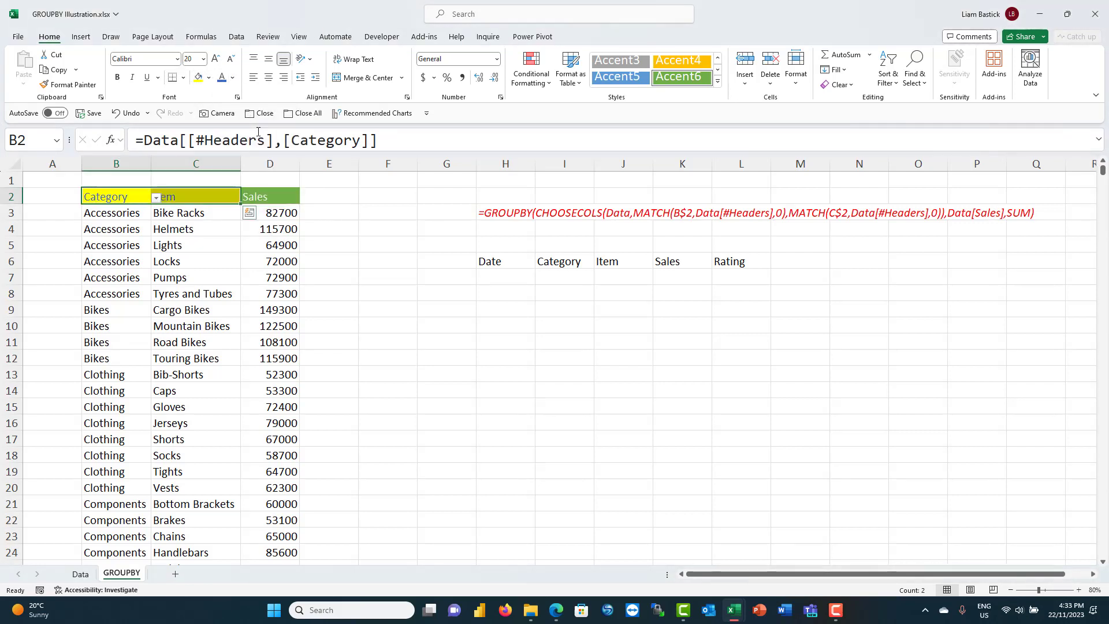
# Step: Try Rating as the first grouping field in B2's validation list and restore Category
pyautogui.click(156, 197)
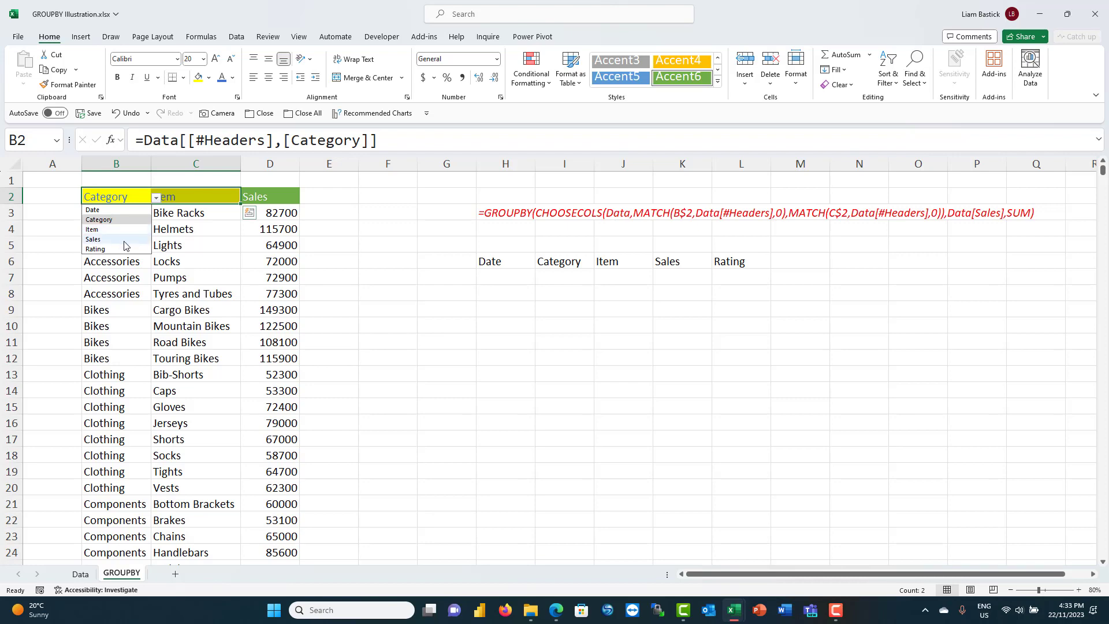
pyautogui.click(124, 248)
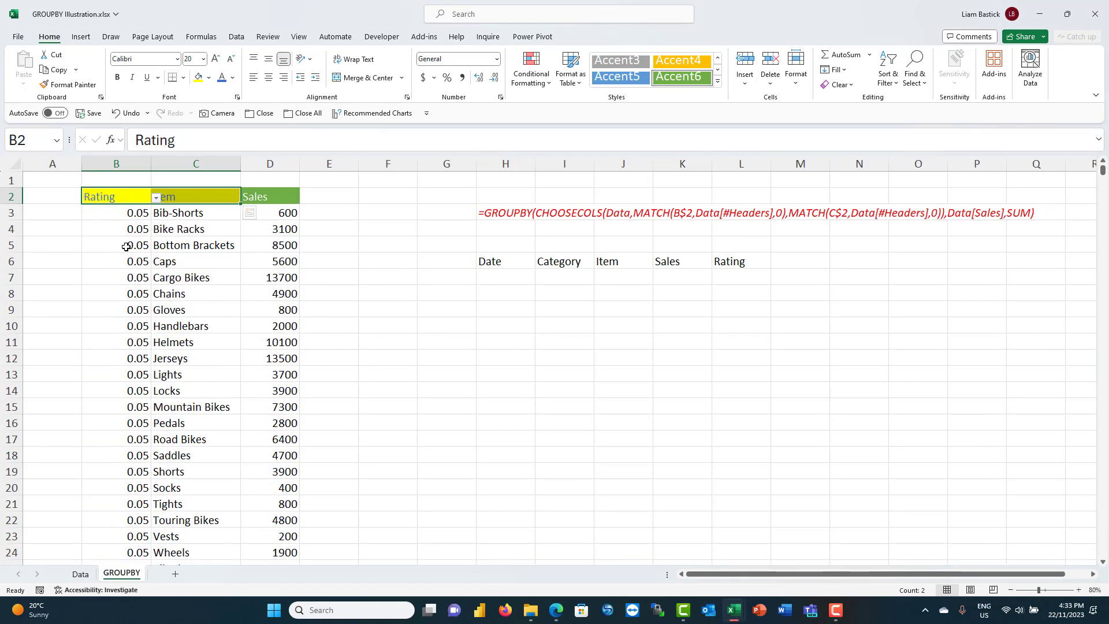
pyautogui.click(156, 198)
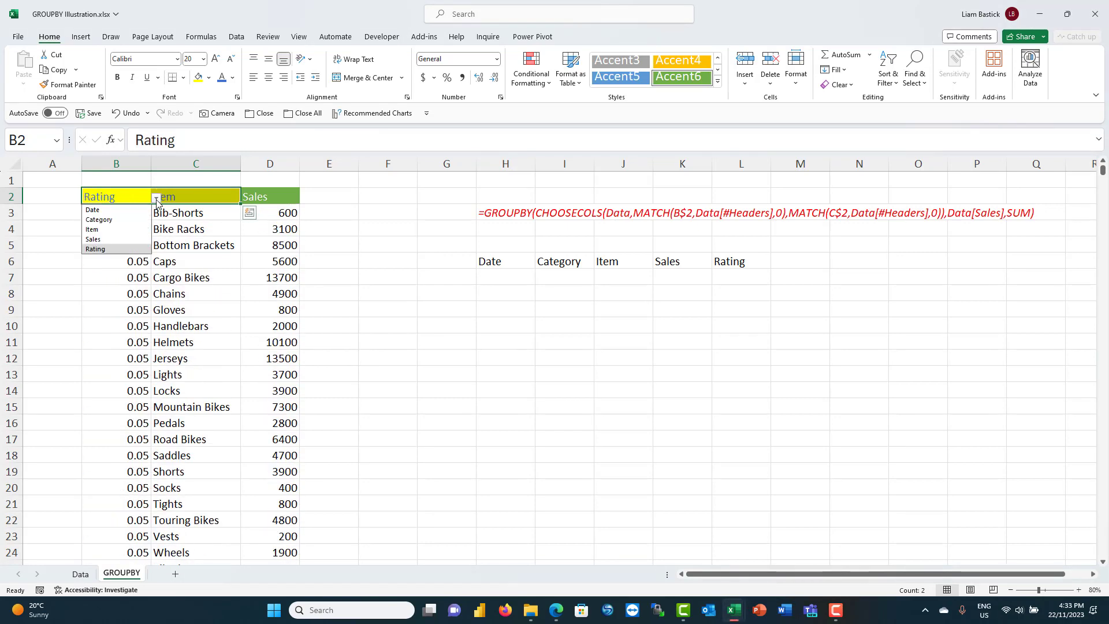
pyautogui.click(128, 219)
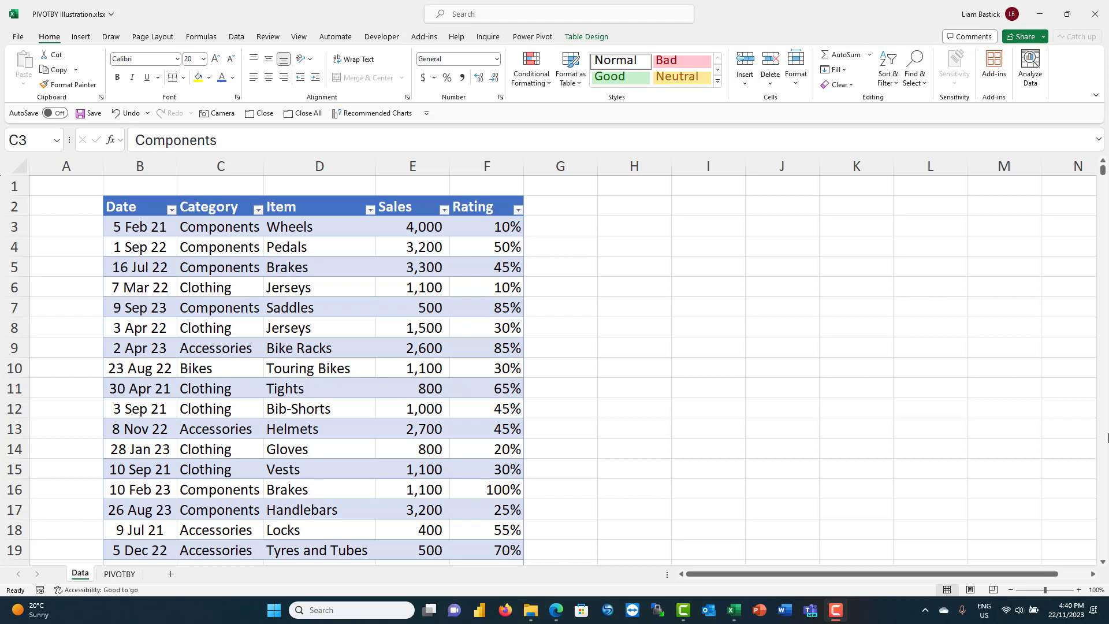
# Step: Start a PIVOTBY formula in cell B3 of the PIVOTBY sheet with the Data table's Category column as row_fields
pyautogui.click(120, 575)
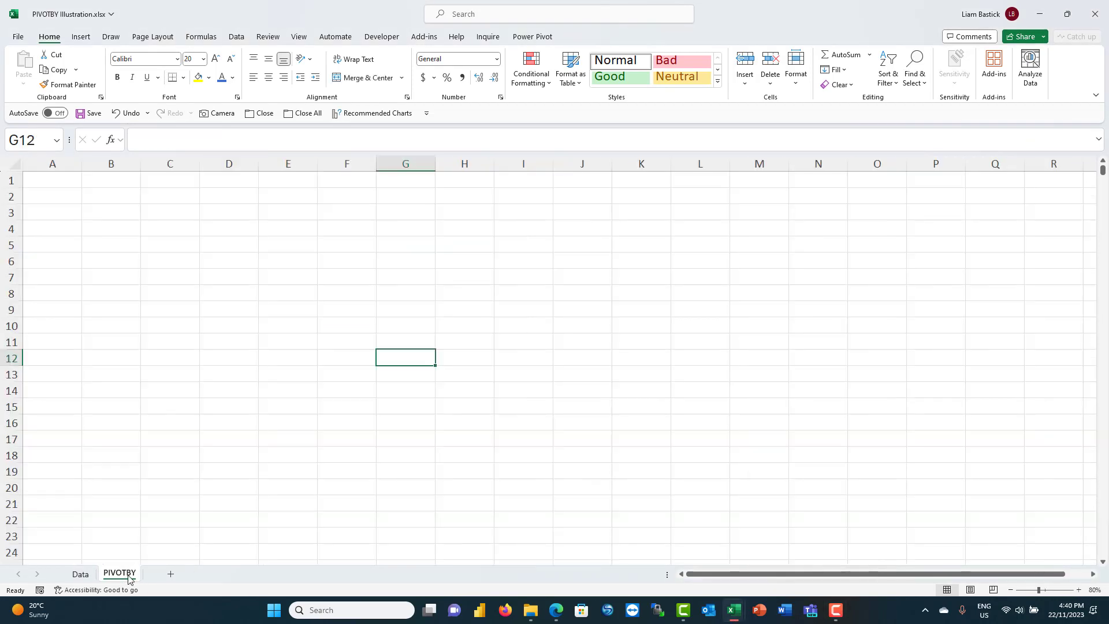
pyautogui.click(121, 213)
pyautogui.write('=p')
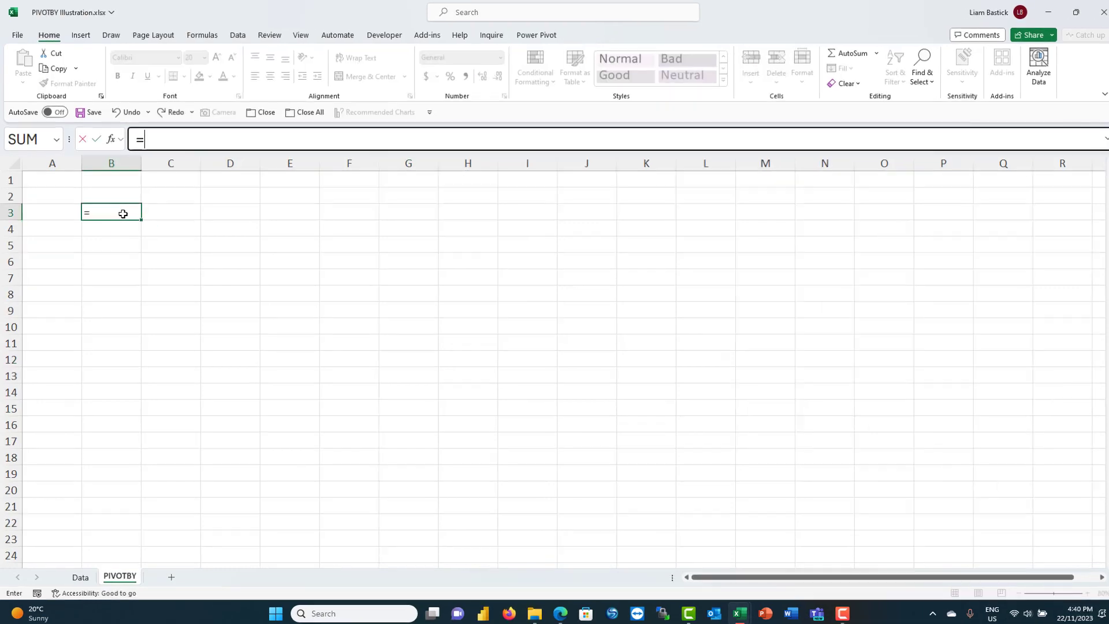
pyautogui.write('ivo')
pyautogui.press('Tab')
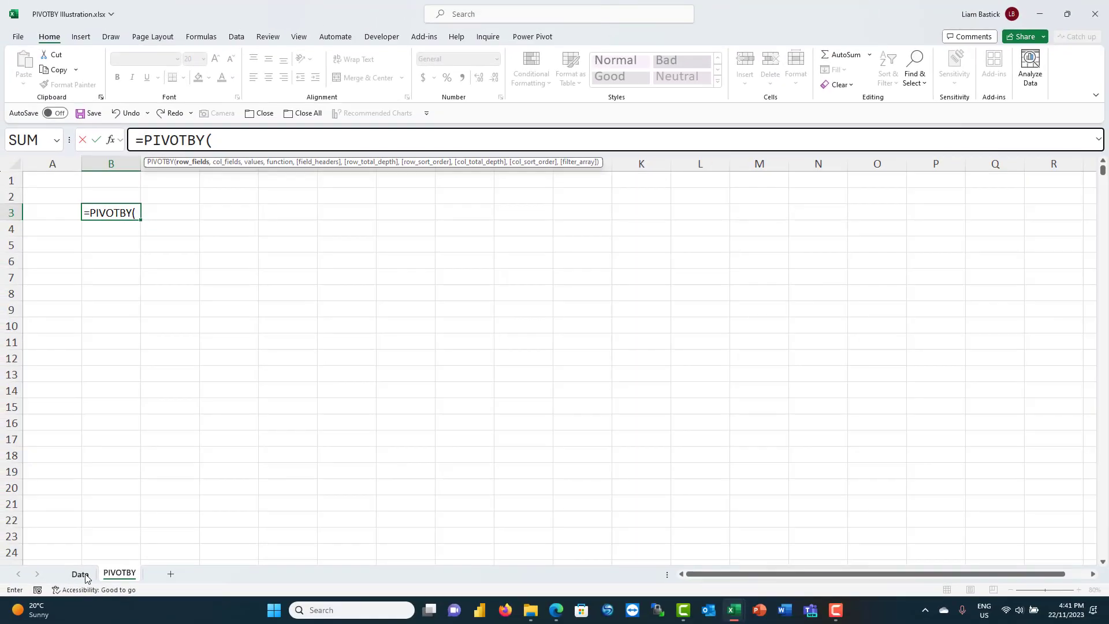
pyautogui.click(81, 573)
pyautogui.click(222, 229)
pyautogui.hotkey('ctrl', 'shift', 'Down')
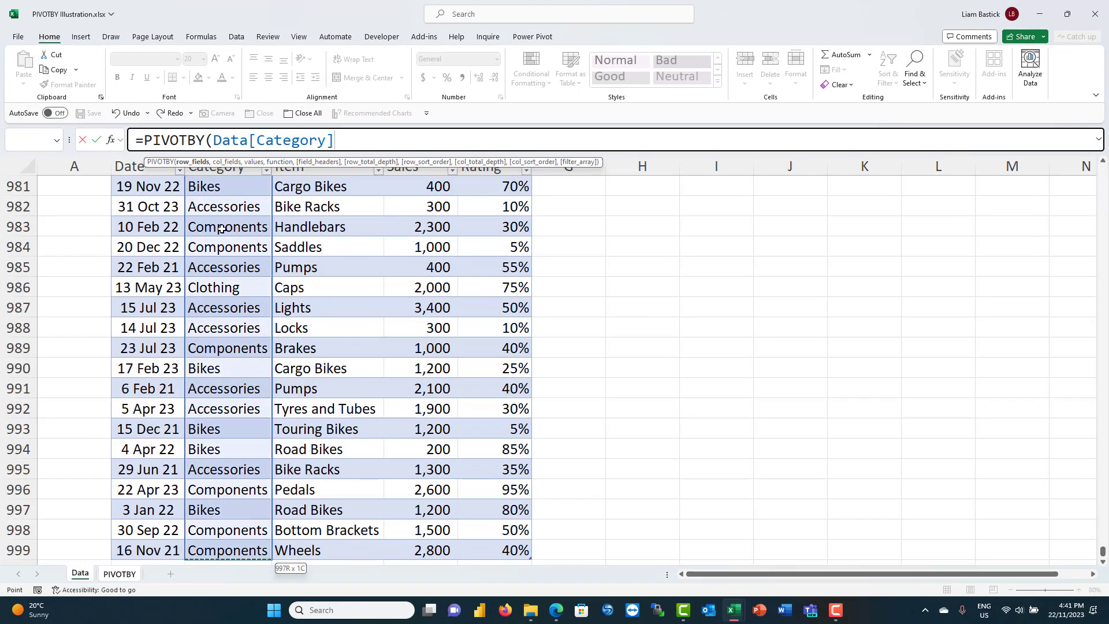
pyautogui.write(',')
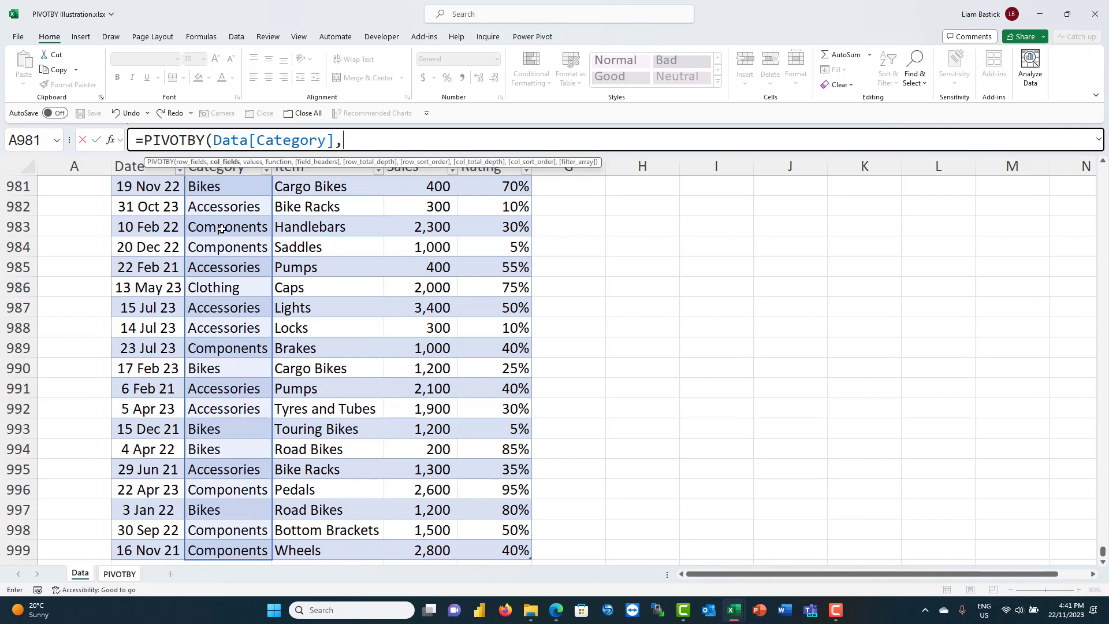
# Step: Set the PIVOTBY formula's col_fields argument to YEAR(Data[Date])
pyautogui.moveTo(1103, 552); pyautogui.dragTo(1100, 167)
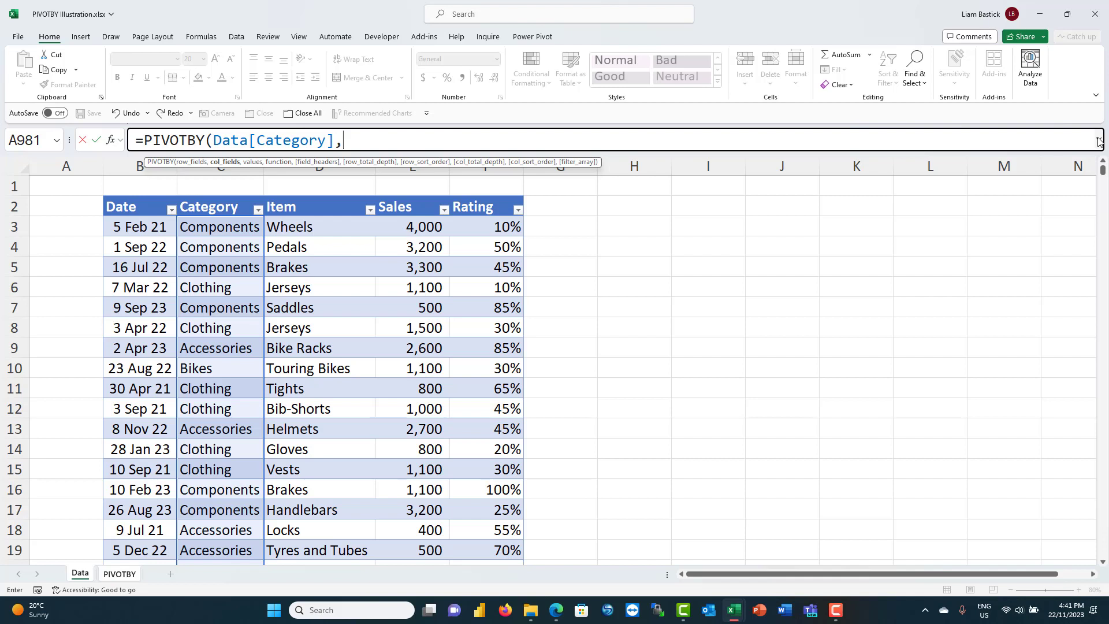
pyautogui.write('year')
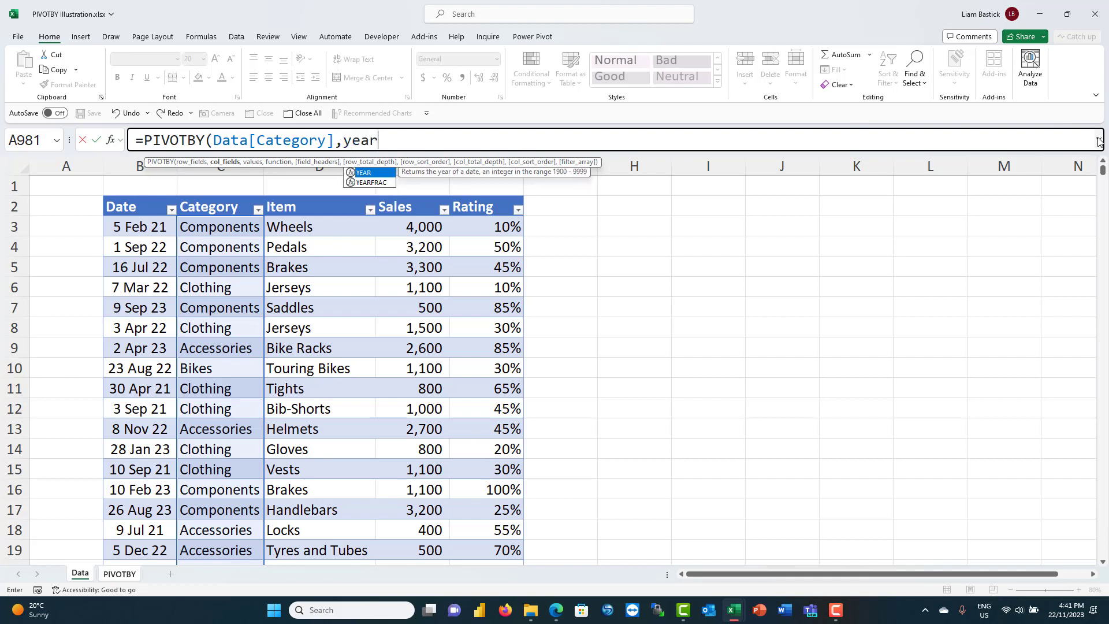
pyautogui.press('Tab')
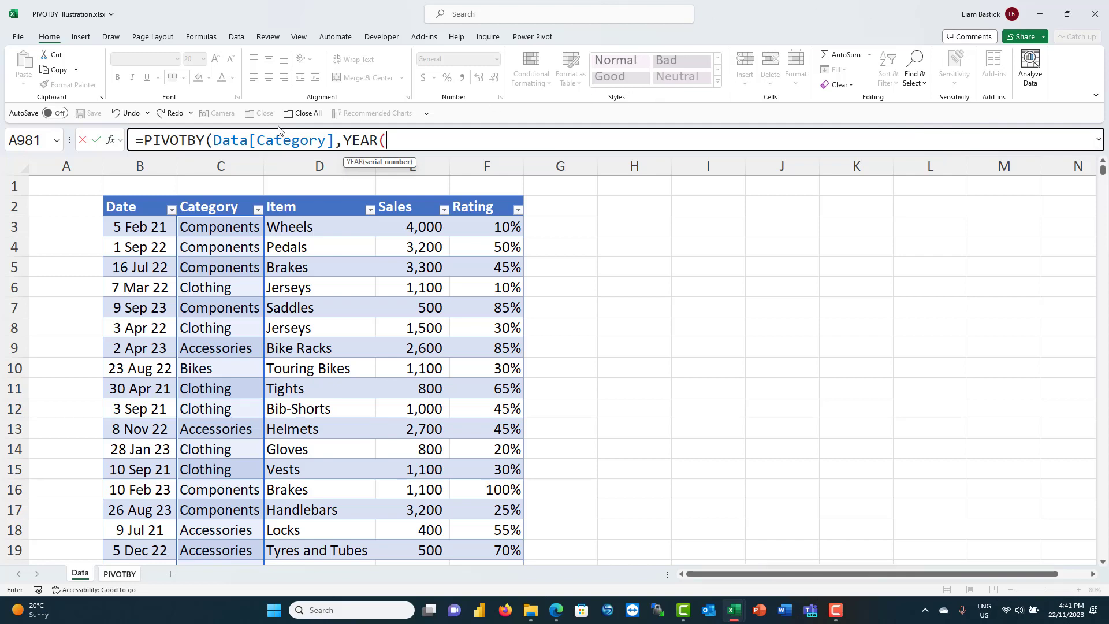
pyautogui.click(141, 224)
pyautogui.hotkey('ctrl', 'shift', 'Down')
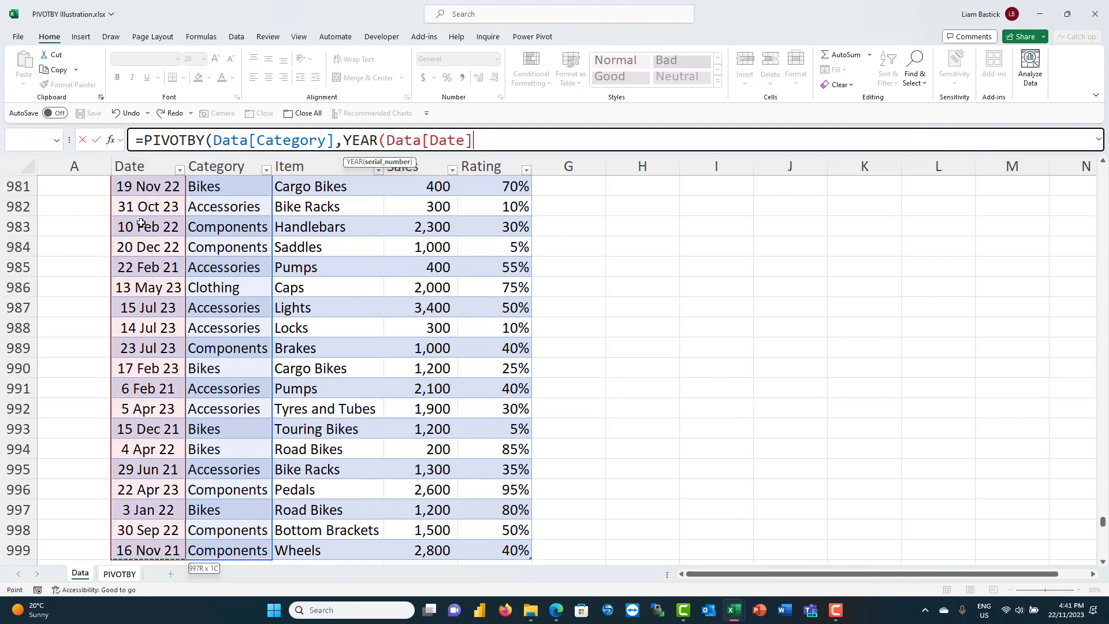
pyautogui.write(')')
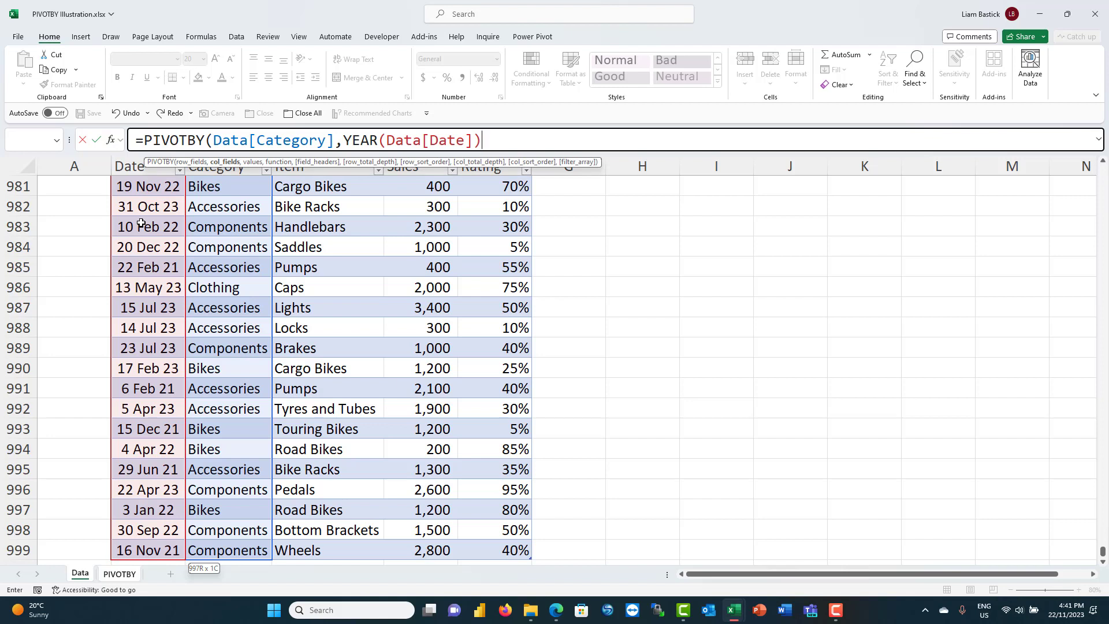
pyautogui.write(',')
# Step: Set the PIVOTBY formula's values argument to the Data table's Rating column
pyautogui.moveTo(1103, 553); pyautogui.dragTo(1103, 96)
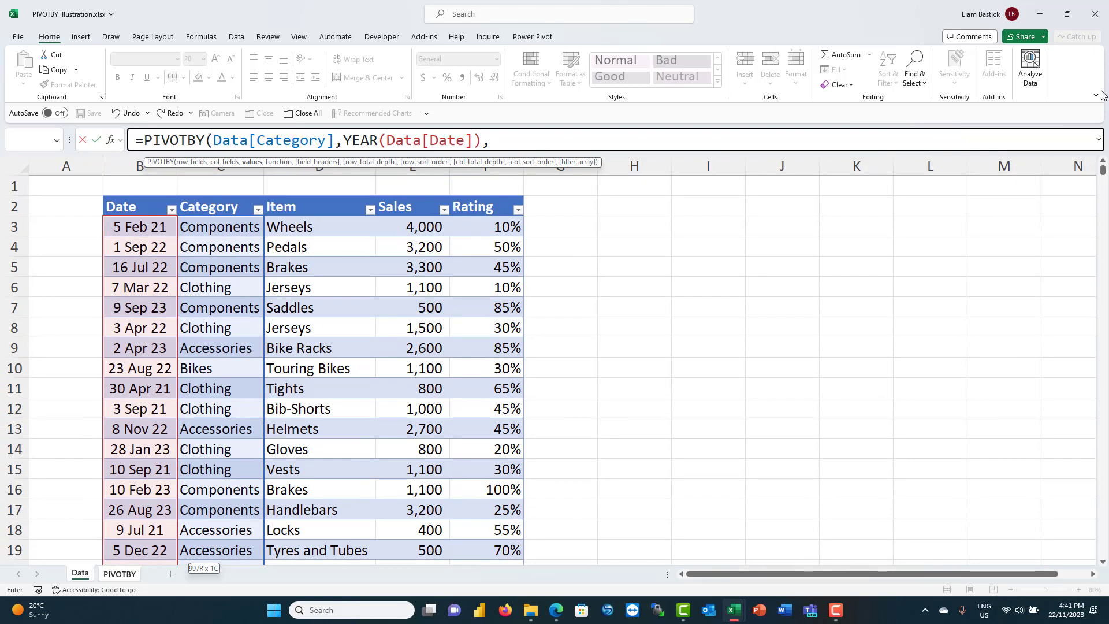
pyautogui.click(481, 224)
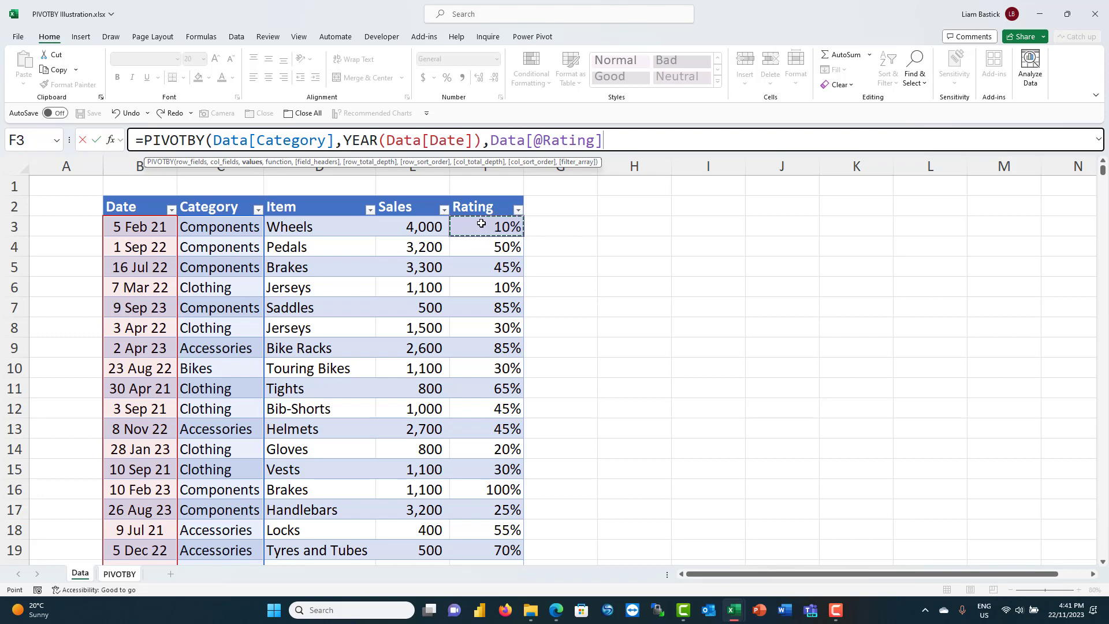
pyautogui.hotkey('ctrl', 'shift', 'Down')
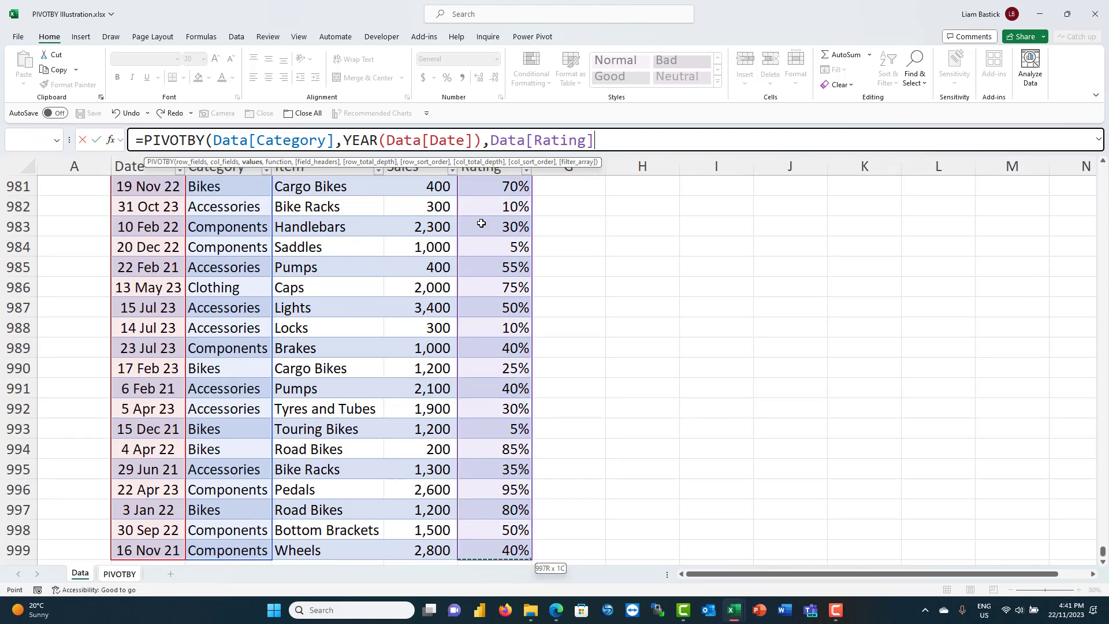
pyautogui.write(',')
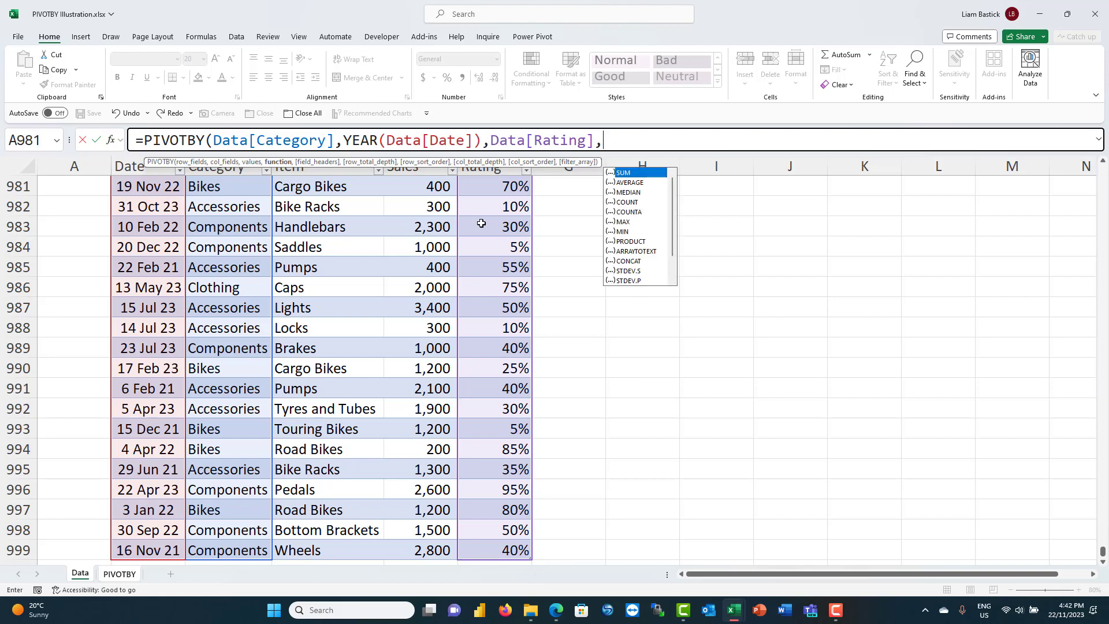
# Step: Use AVERAGE as the PIVOTBY aggregation function and complete the formula without optional arguments
pyautogui.press('Down')
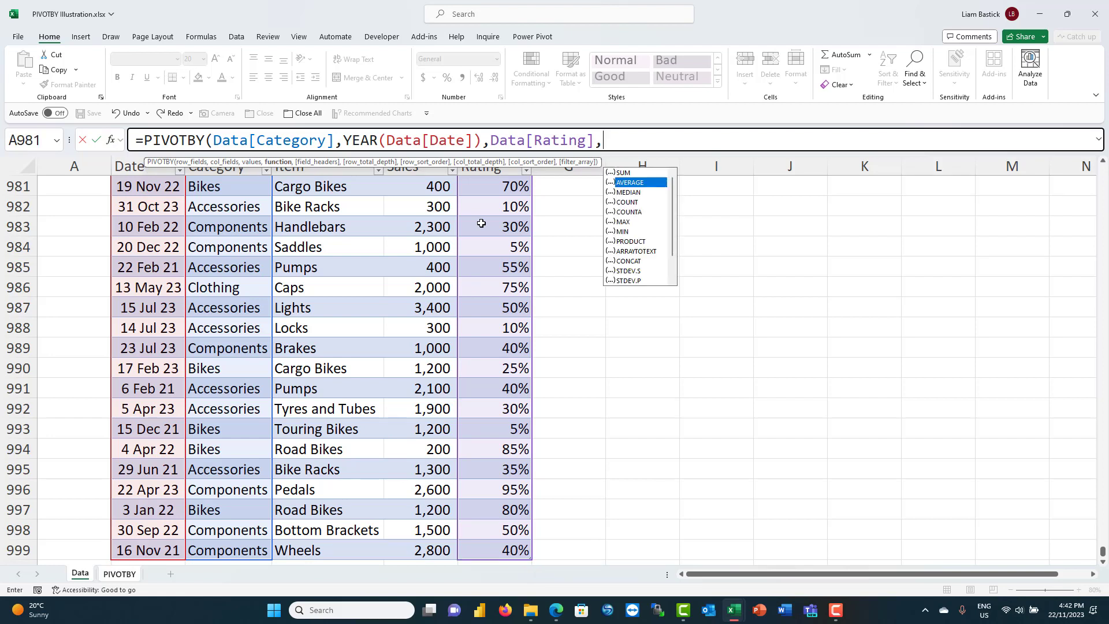
pyautogui.write('aver')
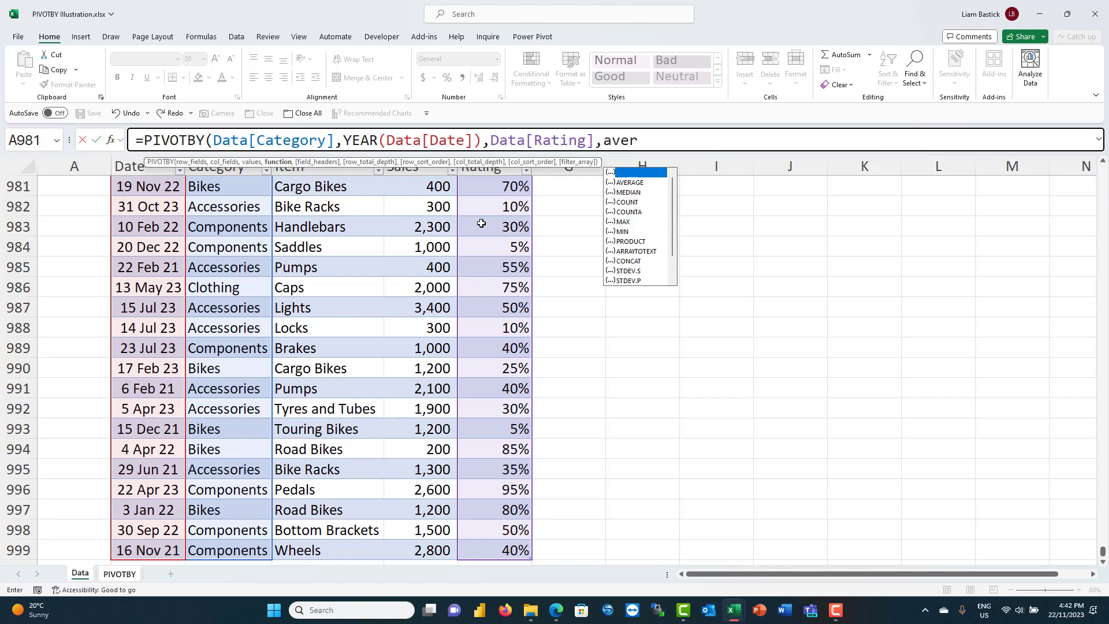
pyautogui.write('age)')
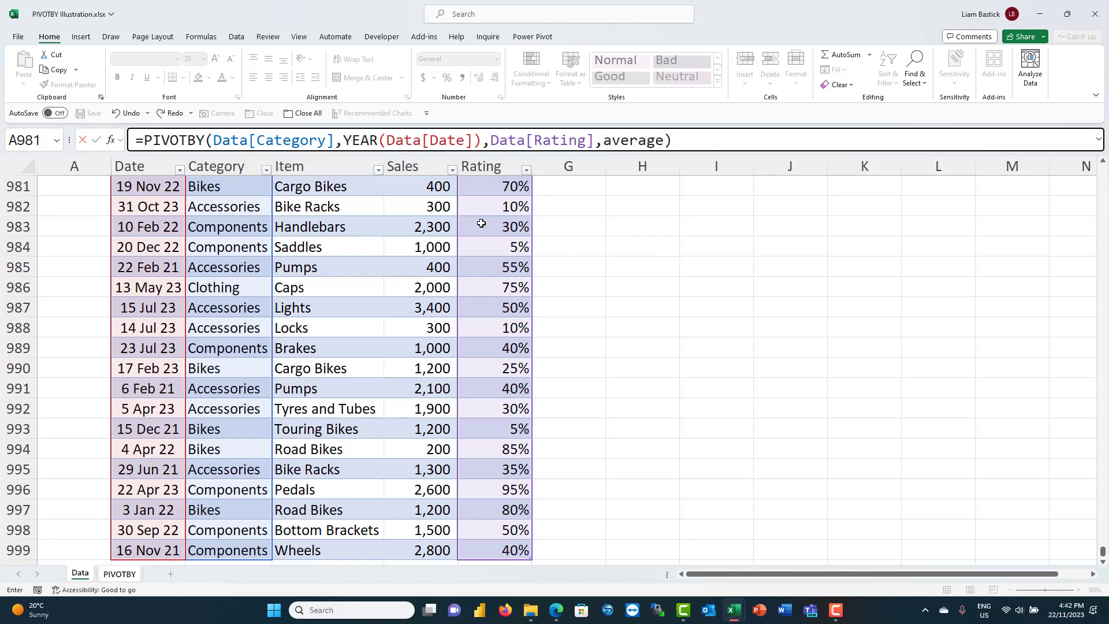
pyautogui.press('BackSpace')
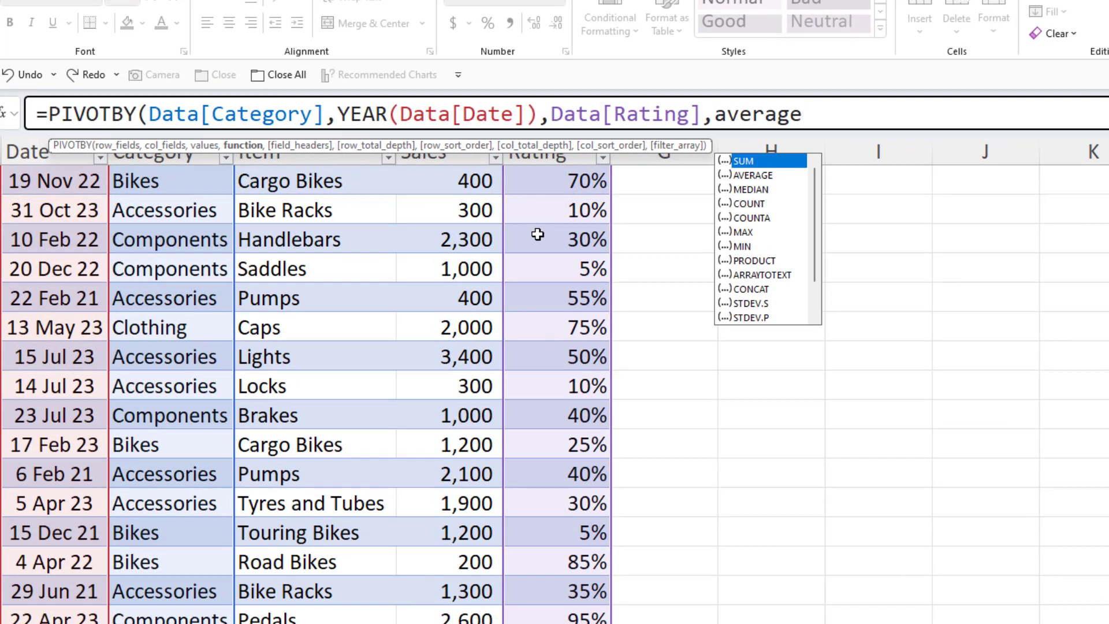
pyautogui.write(',')
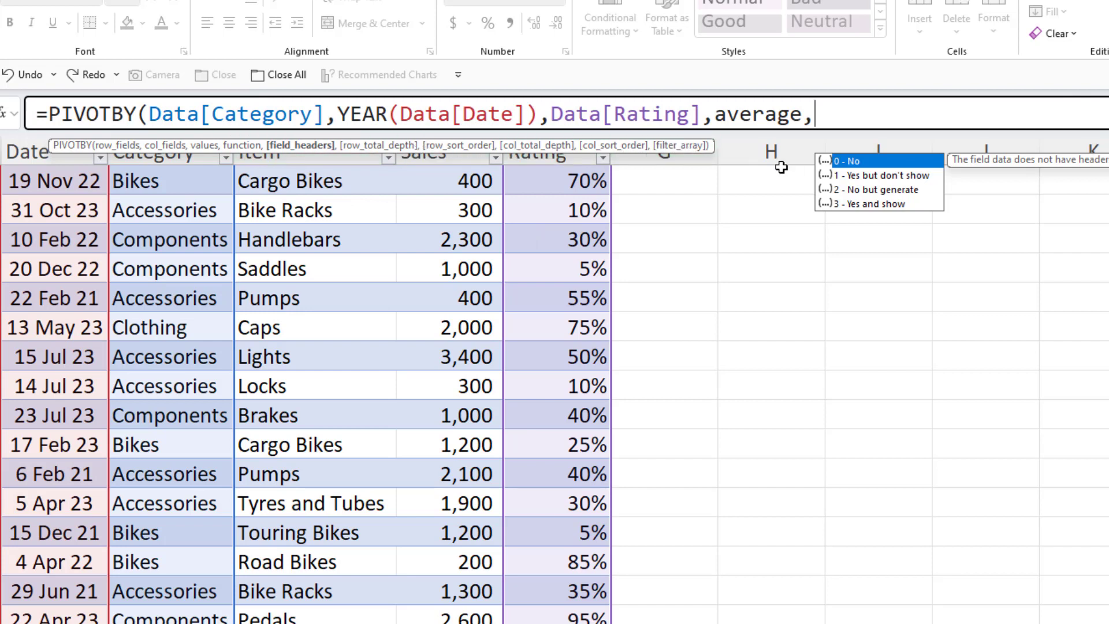
pyautogui.press('BackSpace')
pyautogui.write(')')
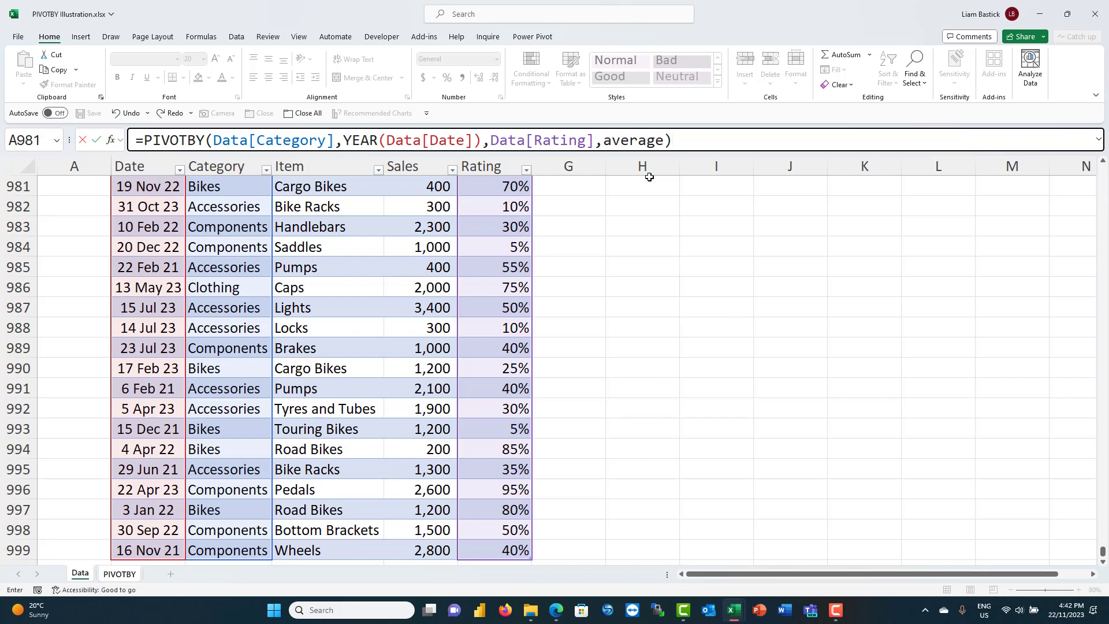
pyautogui.press('Return')
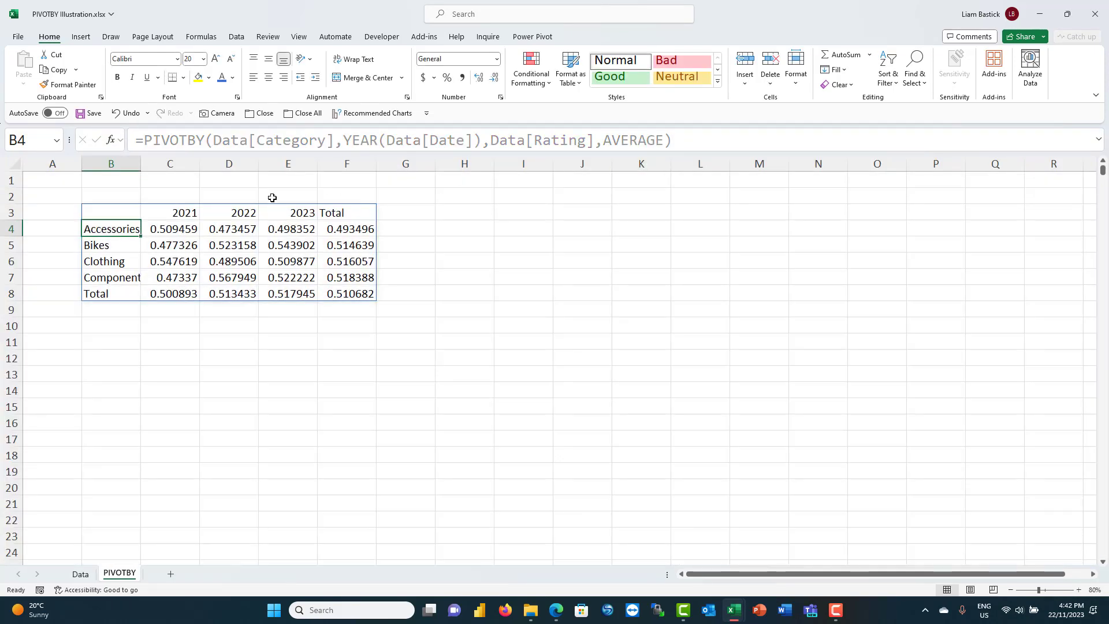
# Step: Format the averaged ratings in C4:F8 as percentages
pyautogui.moveTo(167, 227); pyautogui.dragTo(330, 292)
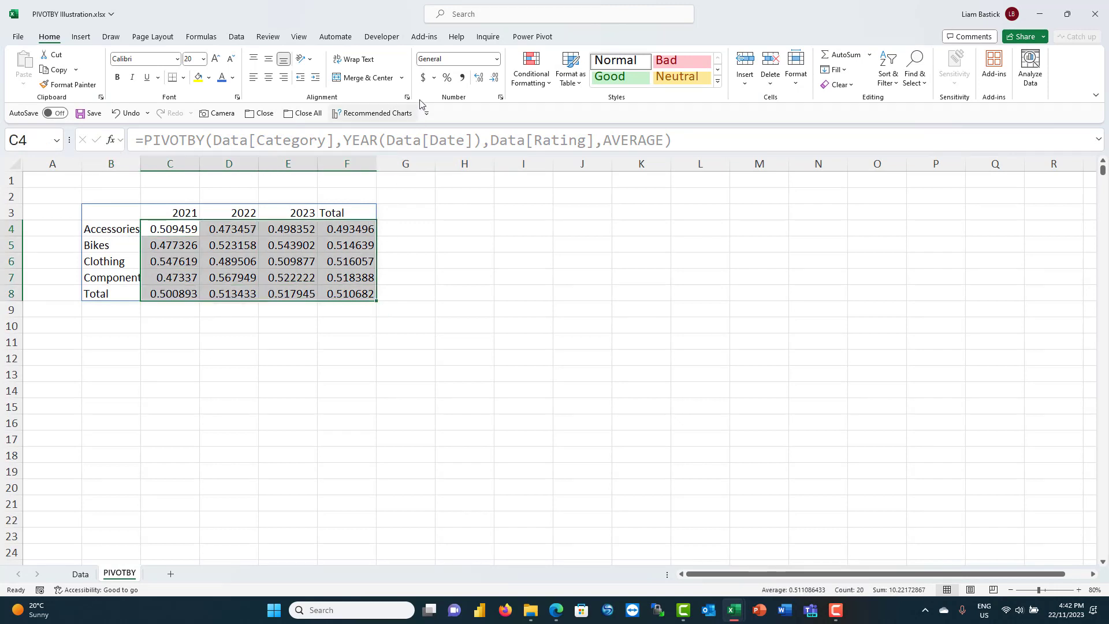
pyautogui.click(447, 77)
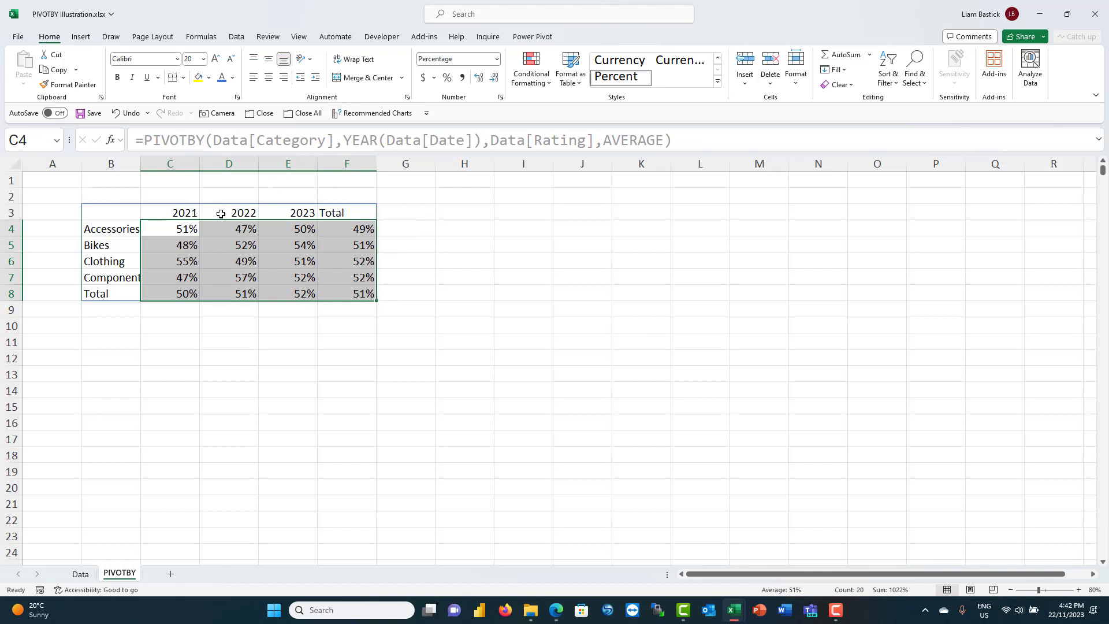
# Step: Step through the optional arguments of the PIVOTBY formula in B3, from field_headers to filter_array, leaving each one empty
pyautogui.click(119, 210)
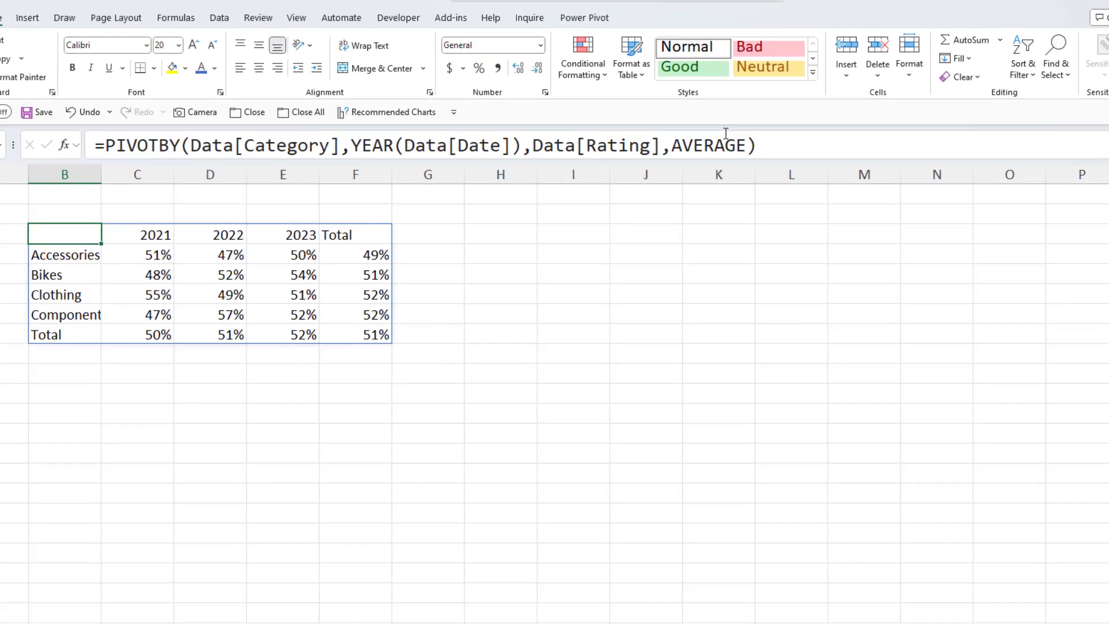
pyautogui.click(772, 146)
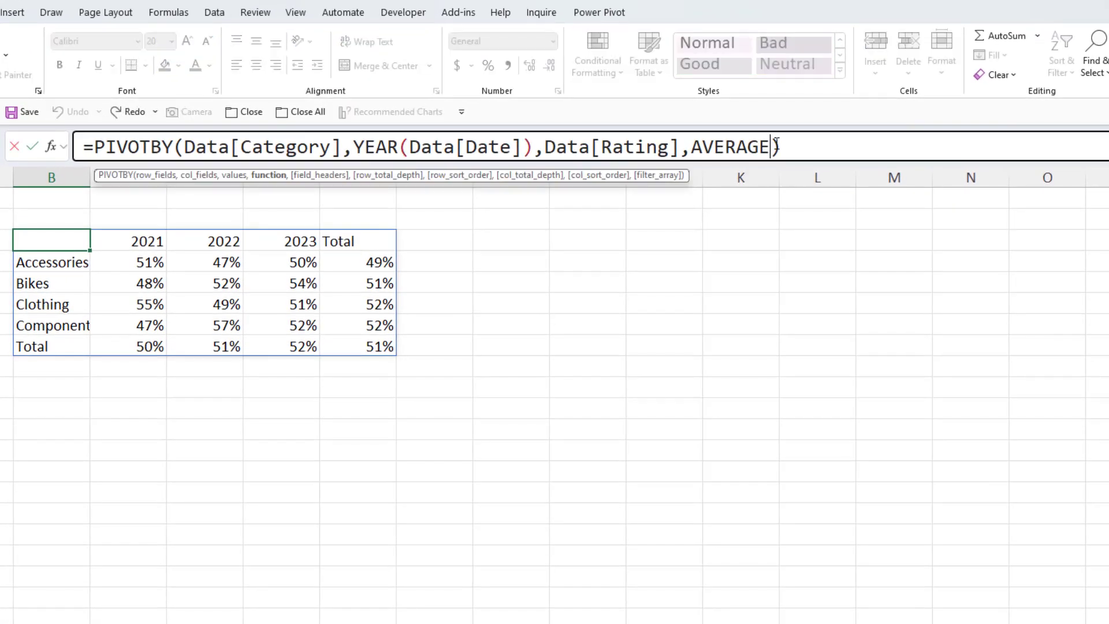
pyautogui.write(',')
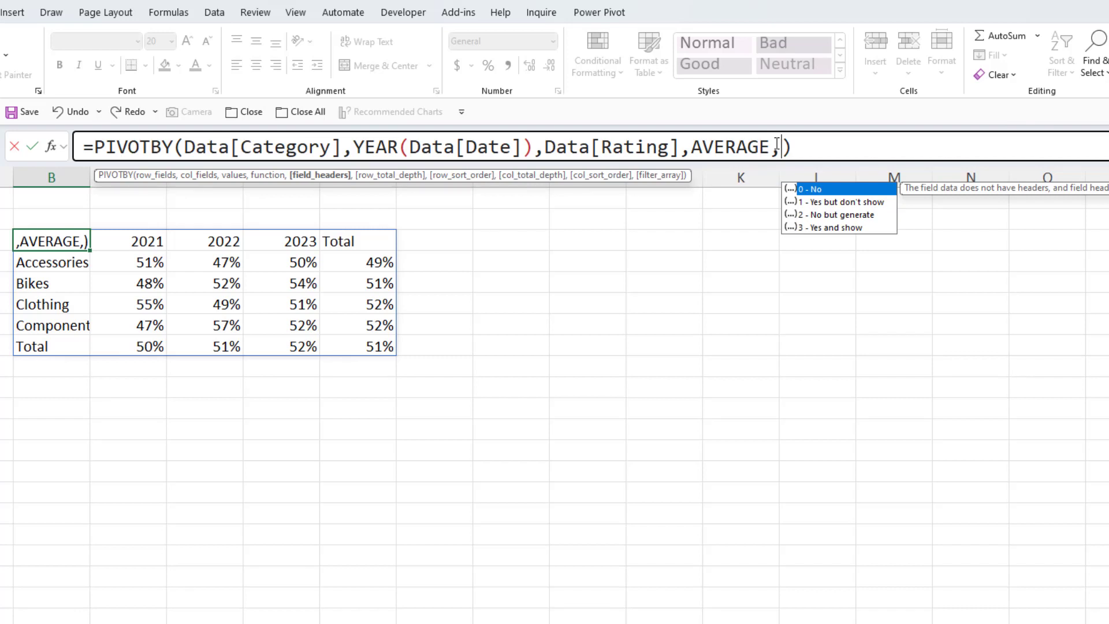
pyautogui.write(',')
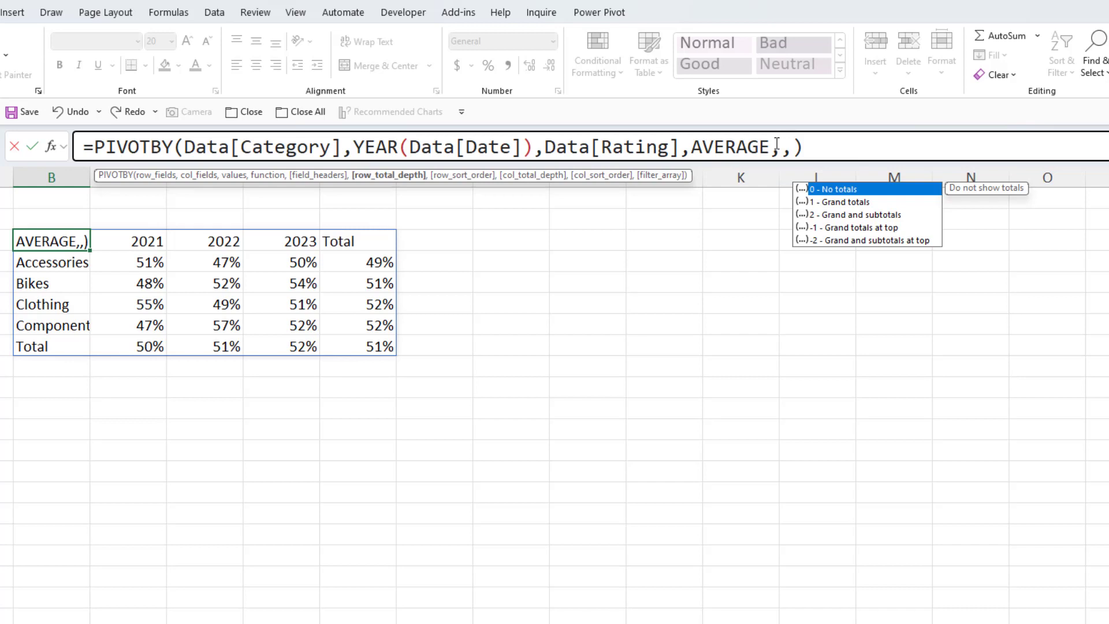
pyautogui.write(',')
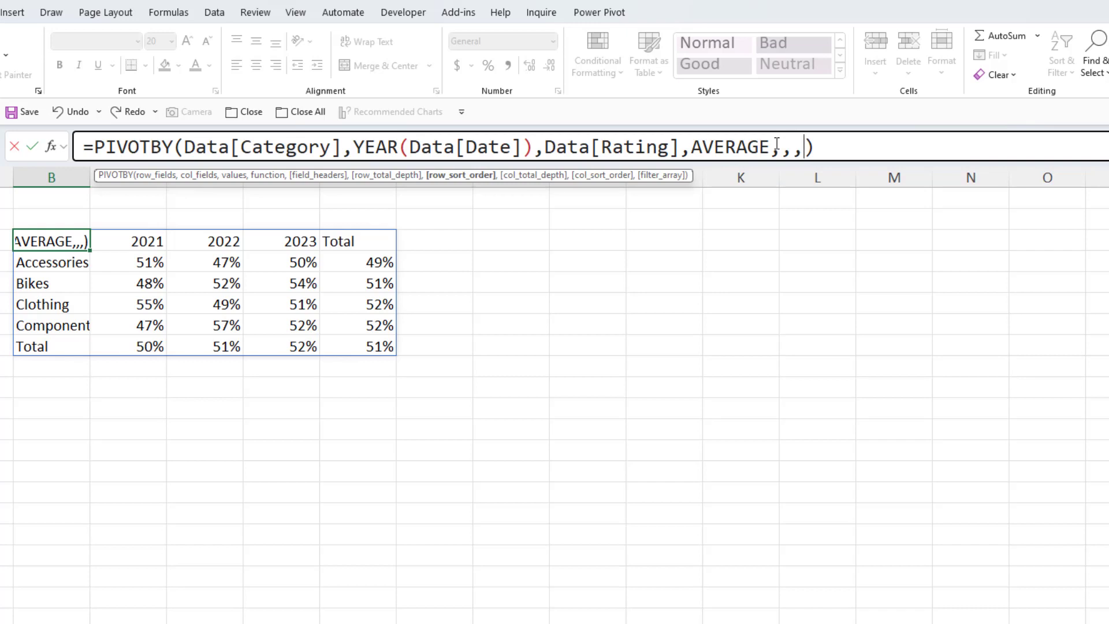
pyautogui.write(',')
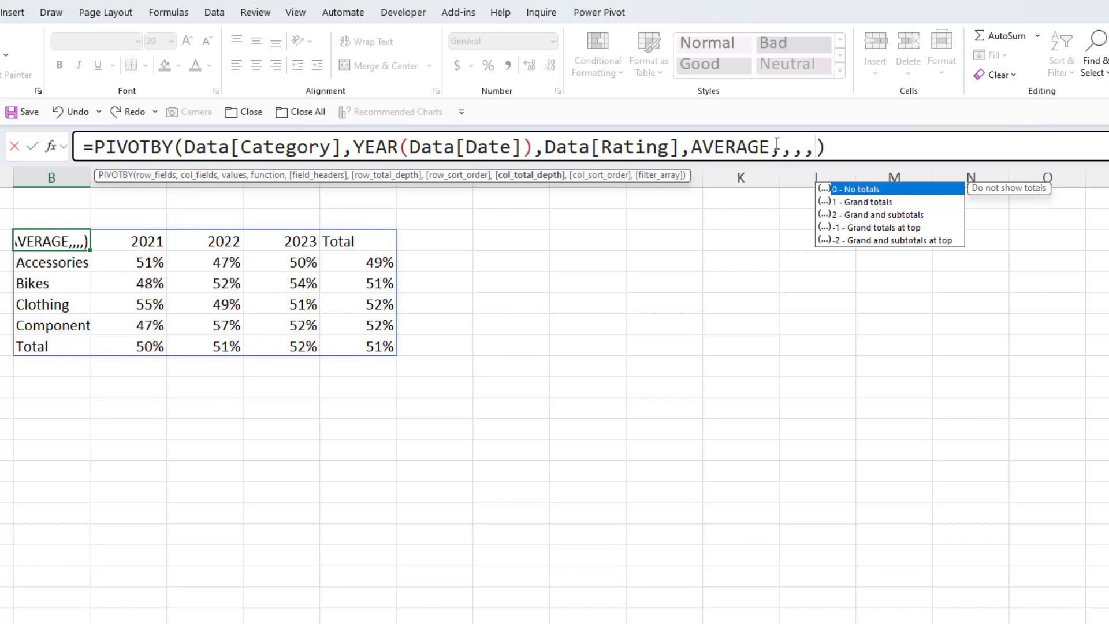
pyautogui.write(',')
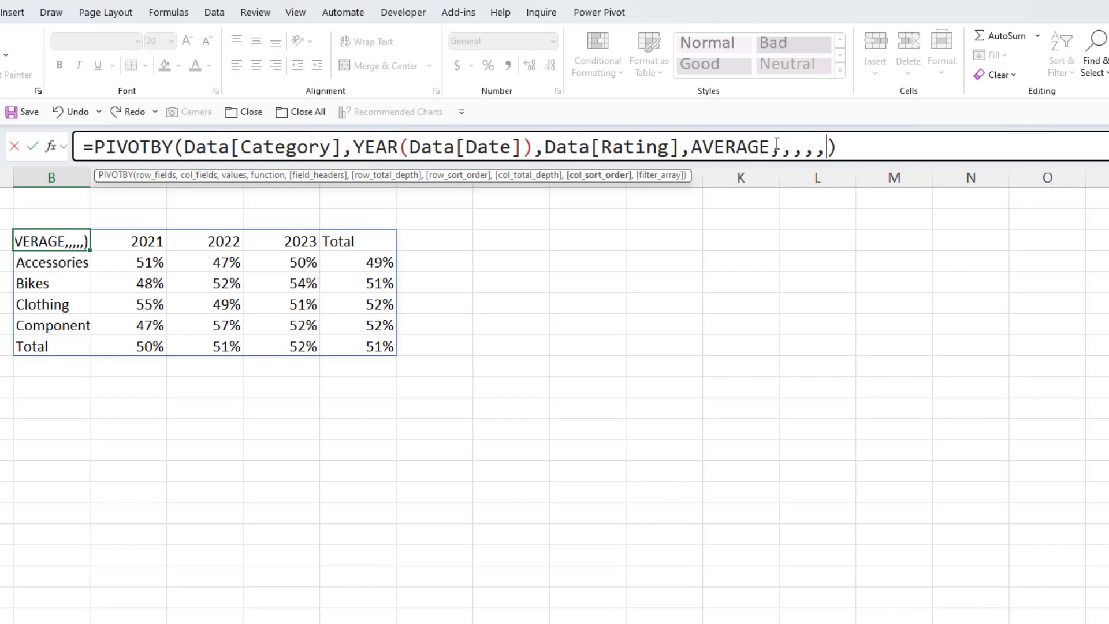
pyautogui.write(',')
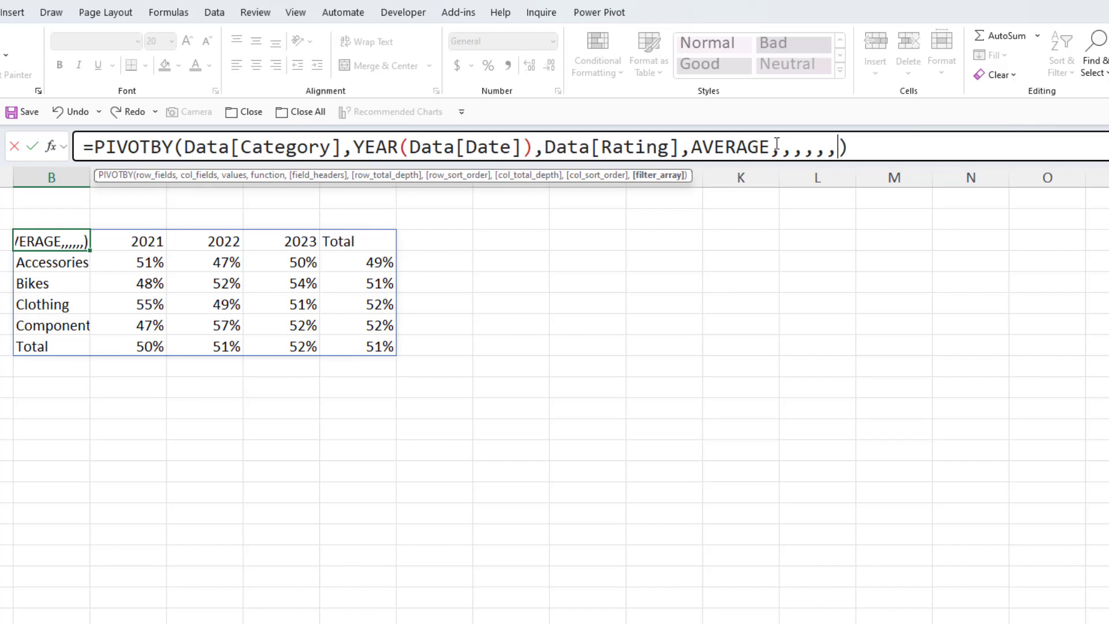
# Step: Remove the empty optional arguments after AVERAGE and re-enter the PIVOTBY formula in B3
pyautogui.press('BackSpace')
pyautogui.press('BackSpace')
pyautogui.press('BackSpace')
pyautogui.press('BackSpace')
pyautogui.press('BackSpace')
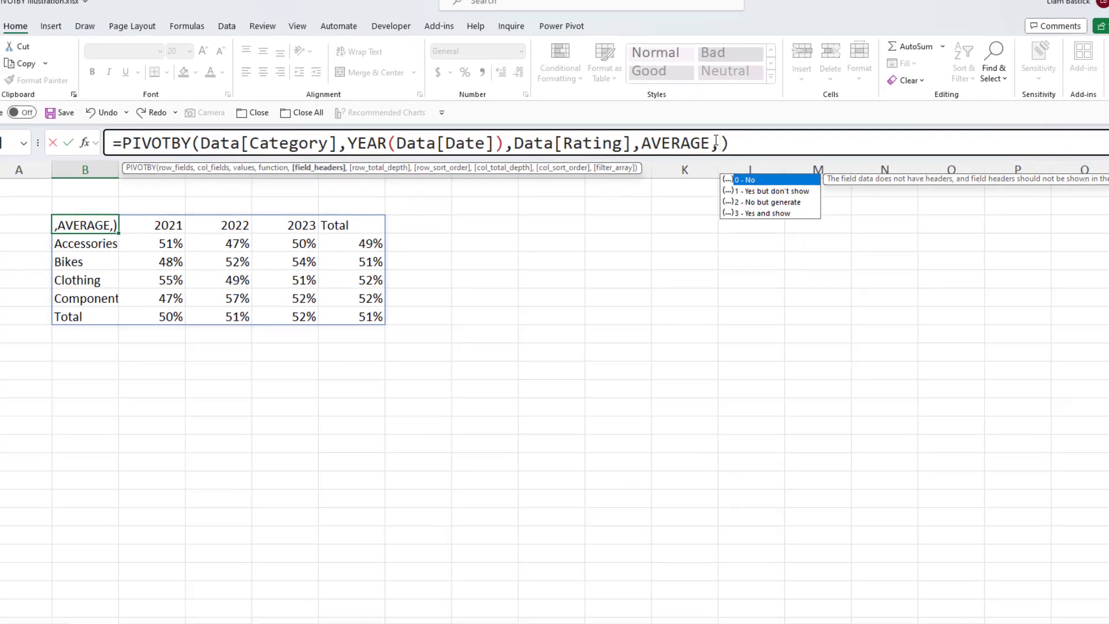
pyautogui.press('BackSpace')
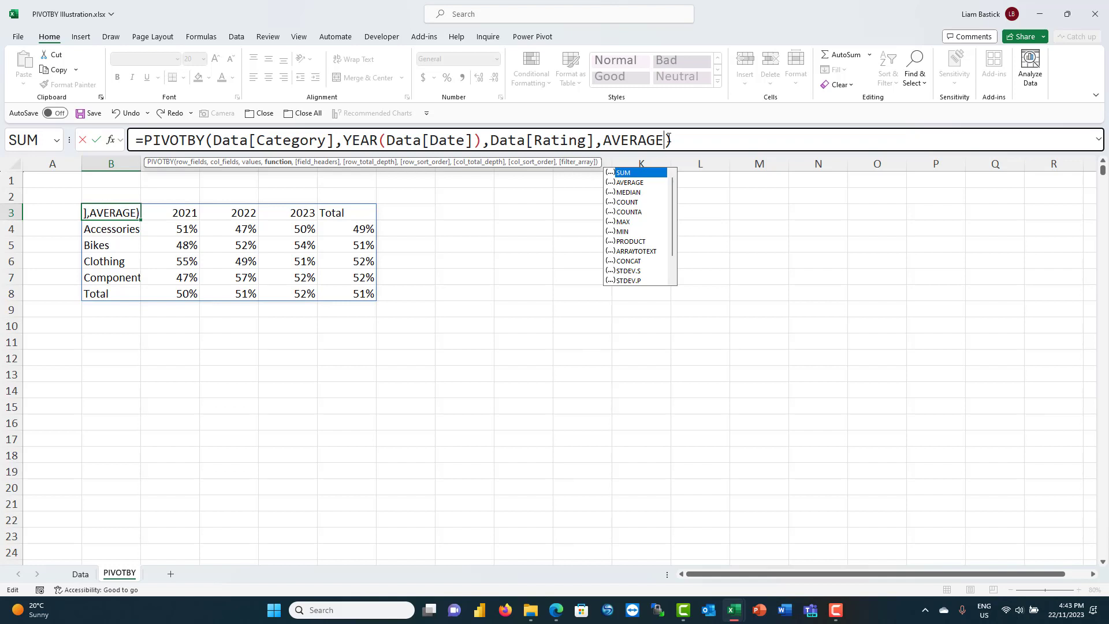
pyautogui.press('Return')
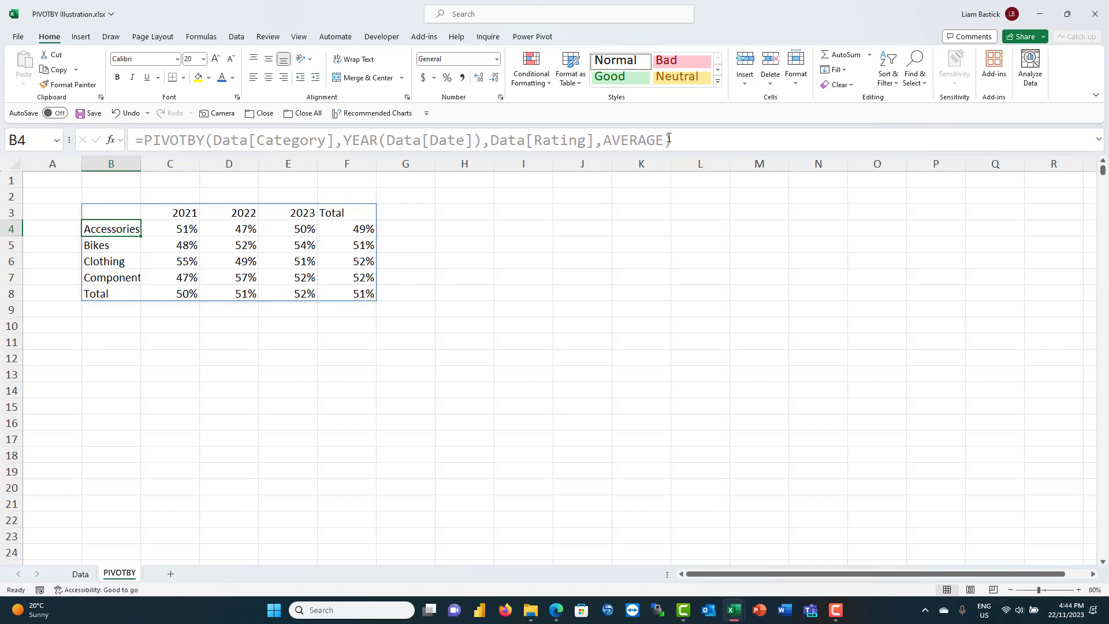
pyautogui.click(524, 293)
pyautogui.click(129, 210)
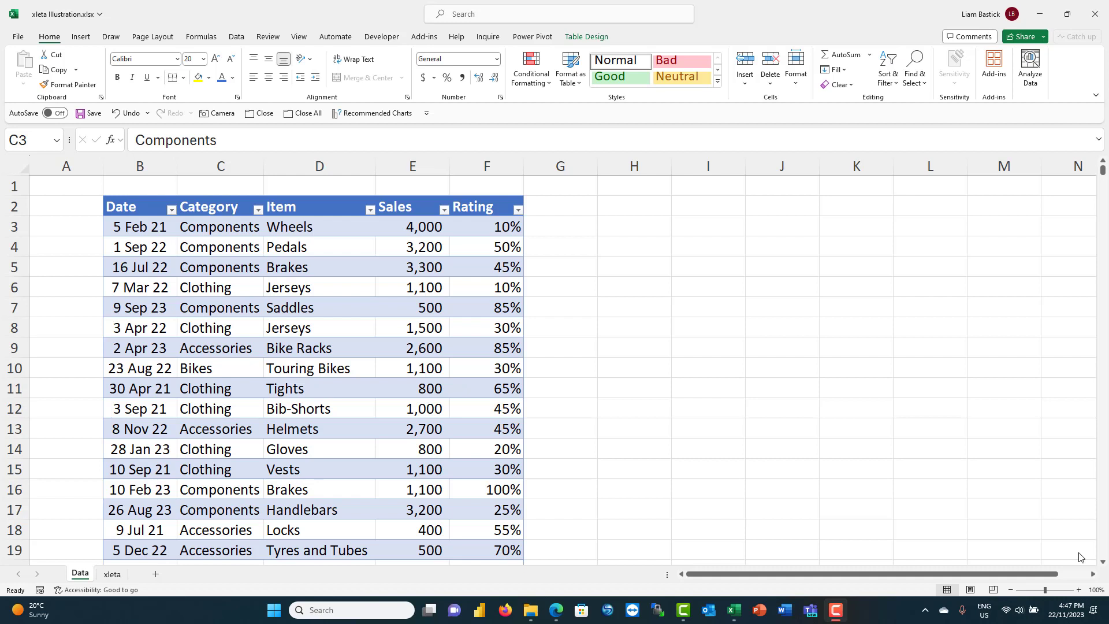
# Step: Enter the values 1, 2 and 3 in cells I3:I5 beside the table on the Data sheet
pyautogui.click(722, 226)
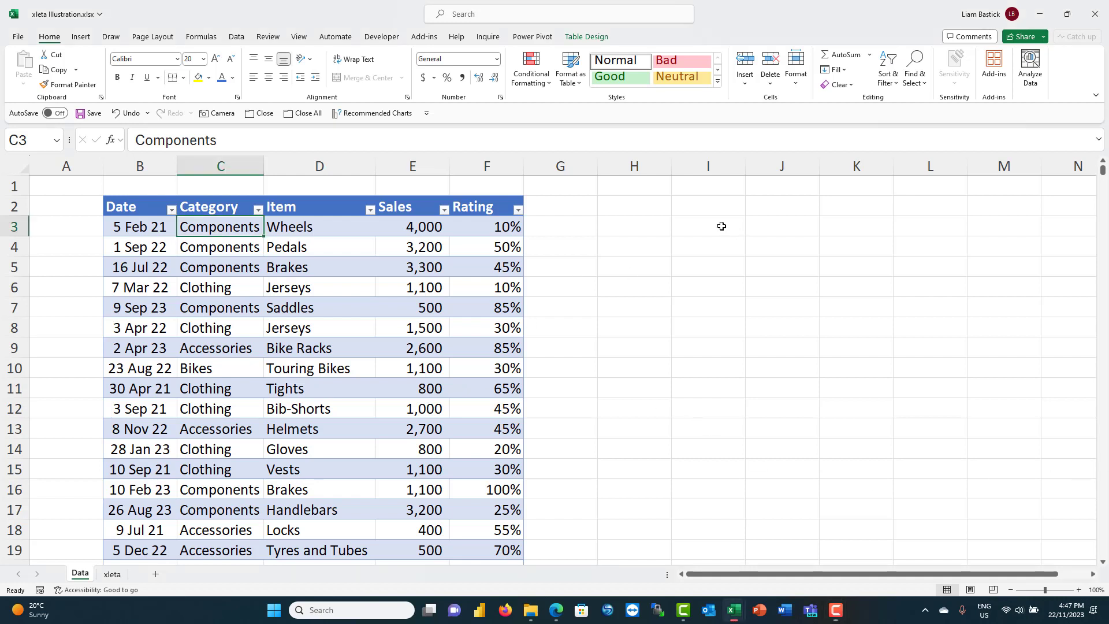
pyautogui.click(722, 226)
pyautogui.write('1')
pyautogui.press('Return')
pyautogui.write('2')
pyautogui.press('Return')
pyautogui.write('3')
pyautogui.press('Return')
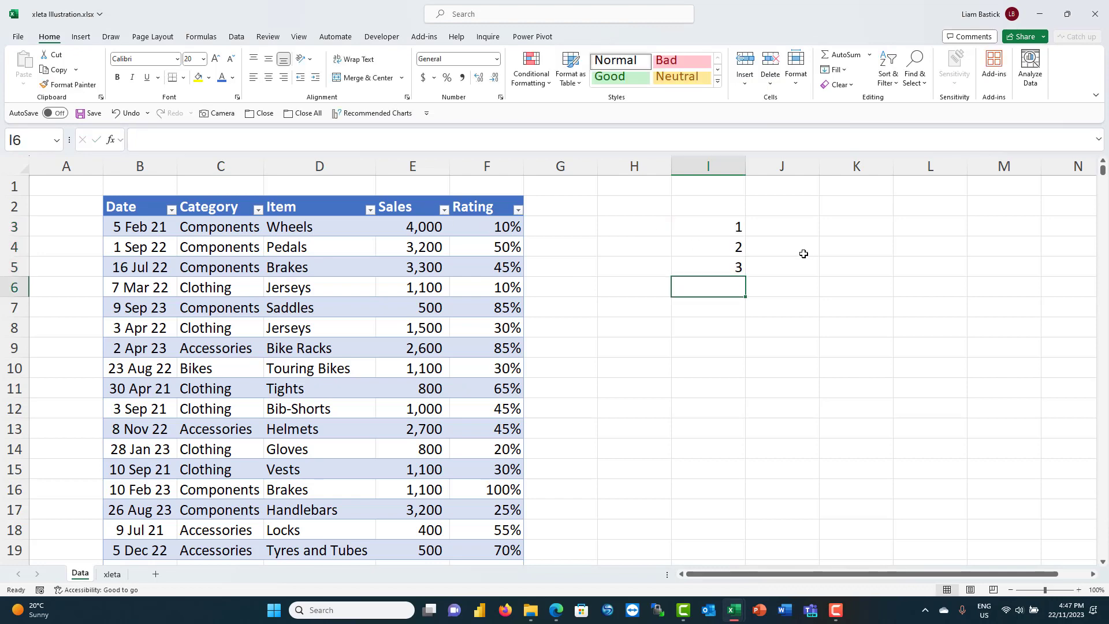
# Step: Define the range name SUM for cells I3:I5 and reselect the range to check its name
pyautogui.moveTo(733, 225); pyautogui.dragTo(736, 268)
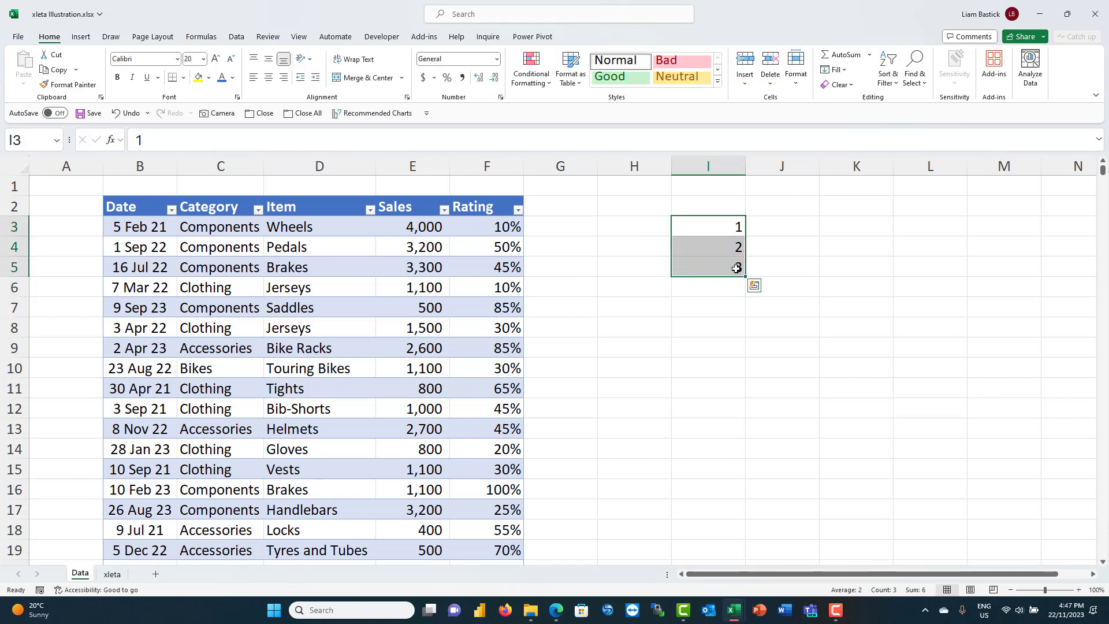
pyautogui.click(36, 140)
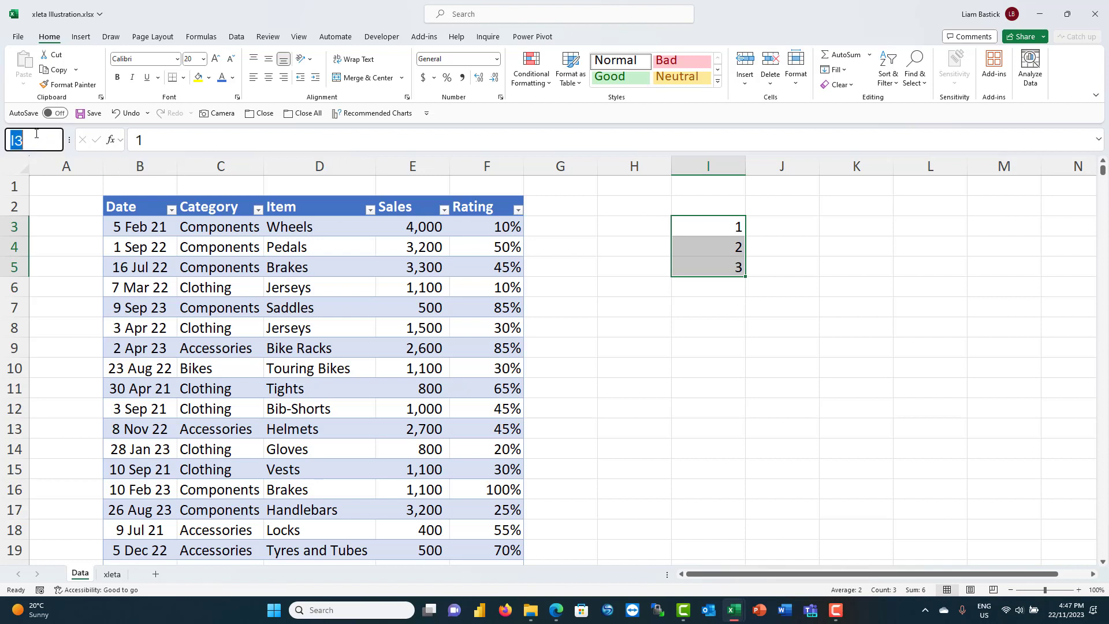
pyautogui.write('SUM')
pyautogui.press('Return')
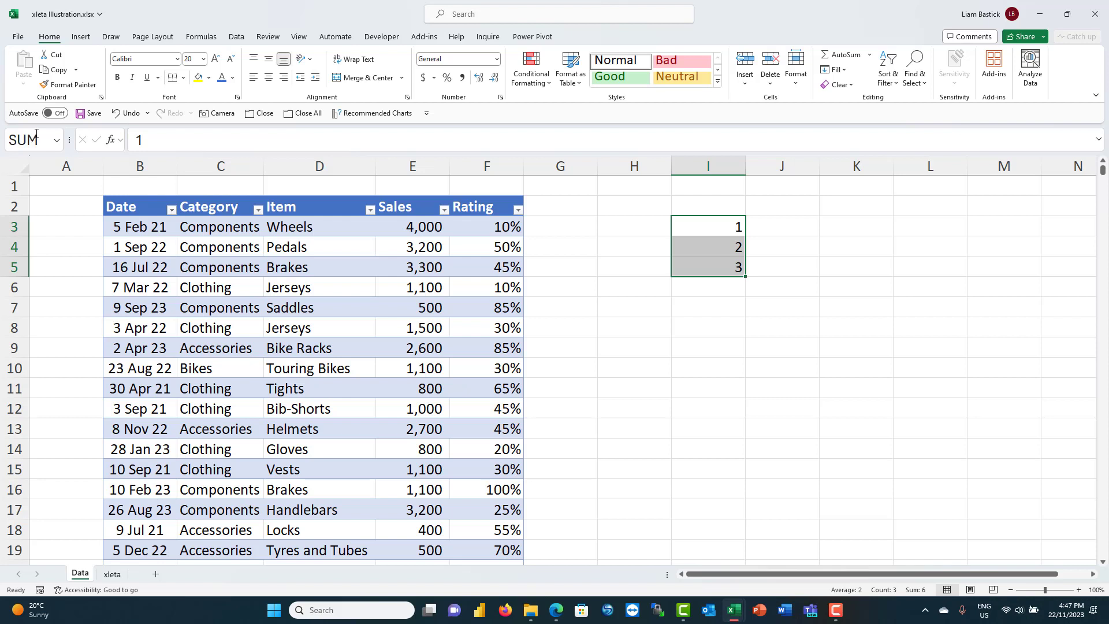
pyautogui.click(719, 341)
pyautogui.moveTo(723, 224); pyautogui.dragTo(730, 260)
# Step: Enter the formula =SUM without parentheses in I9 to refer to the named range
pyautogui.click(714, 344)
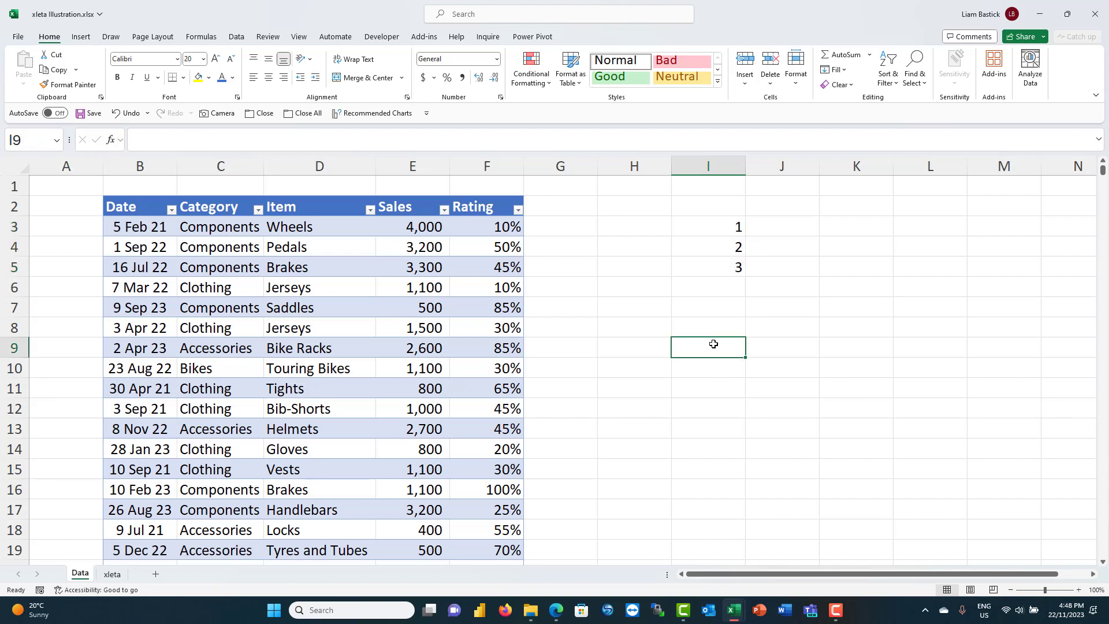
pyautogui.write('=sum')
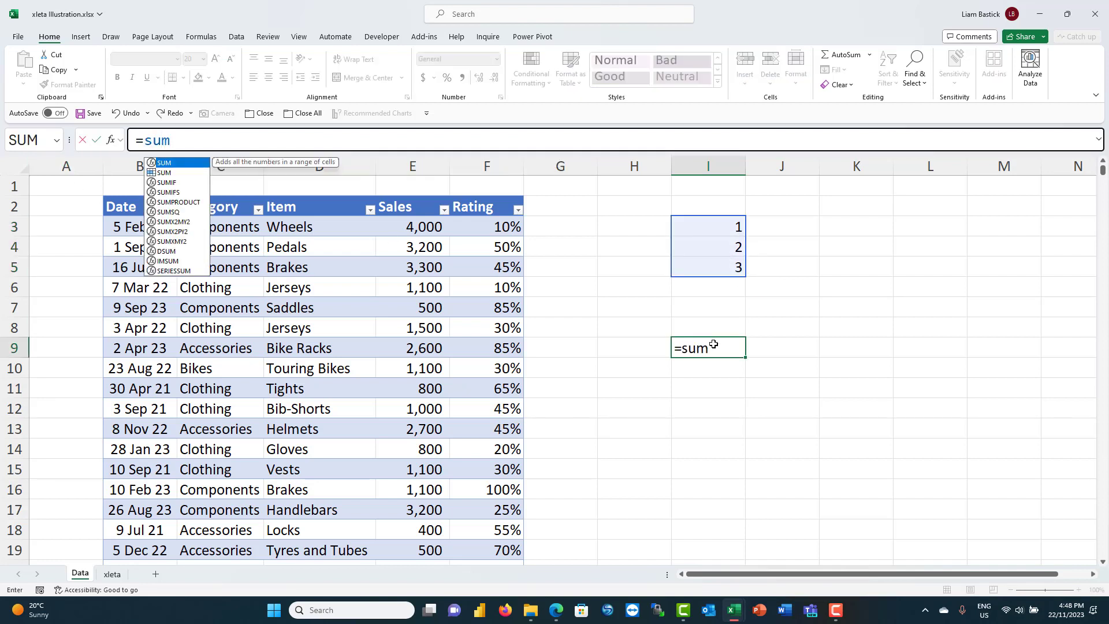
pyautogui.press('Return')
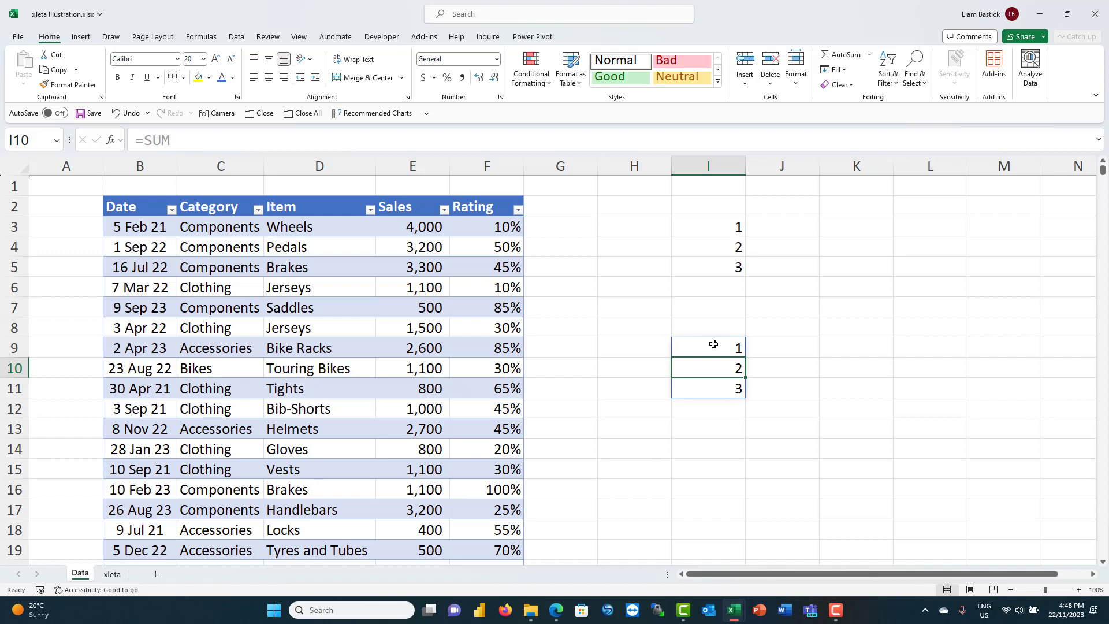
# Step: Start a GROUPBY formula in B3 of the xleta sheet with Data[Category] as its row_fields argument
pyautogui.click(113, 574)
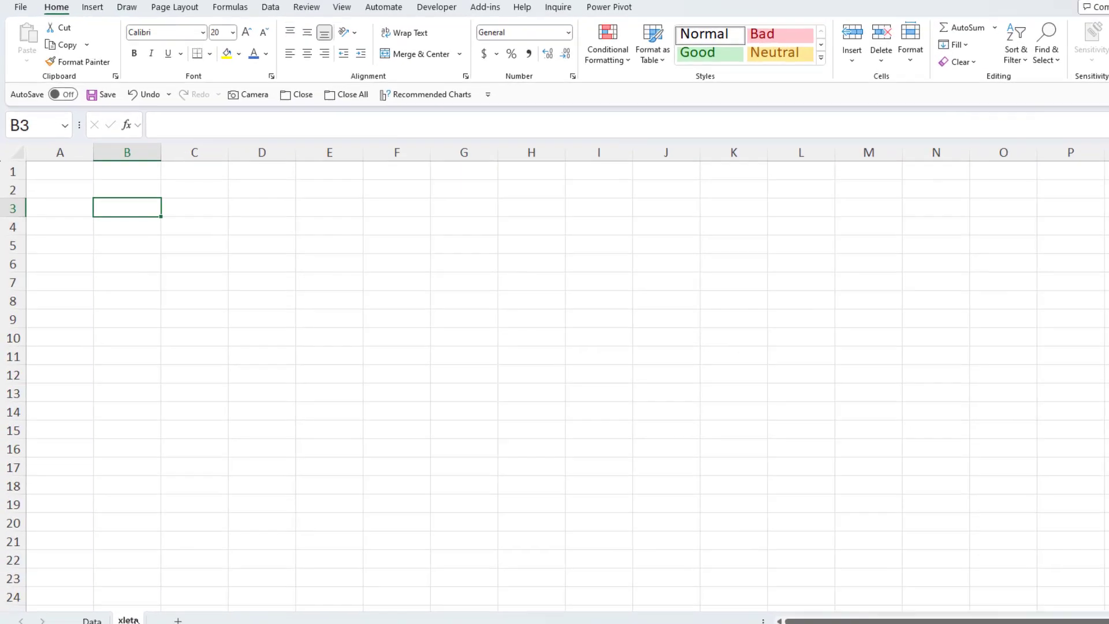
pyautogui.write('=gro')
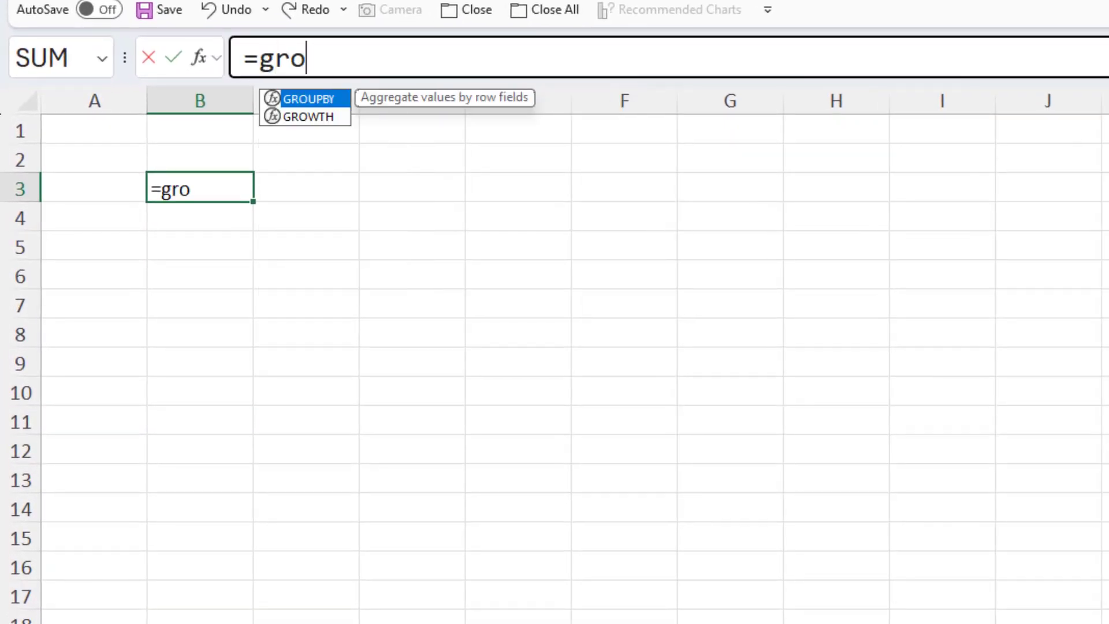
pyautogui.write('up')
pyautogui.press('Tab')
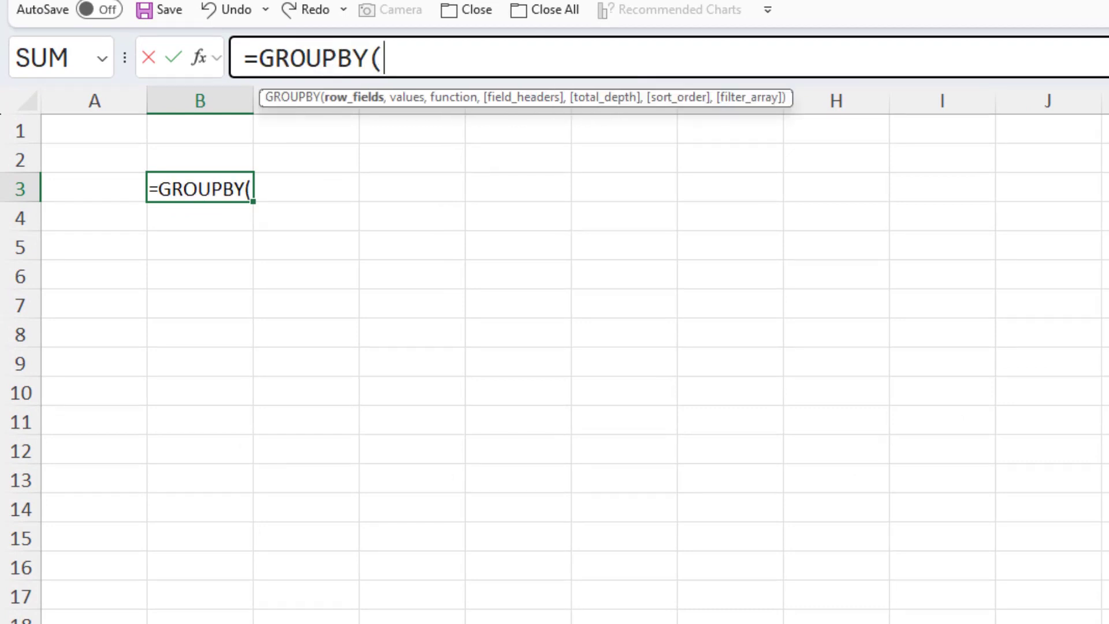
pyautogui.write('Data[')
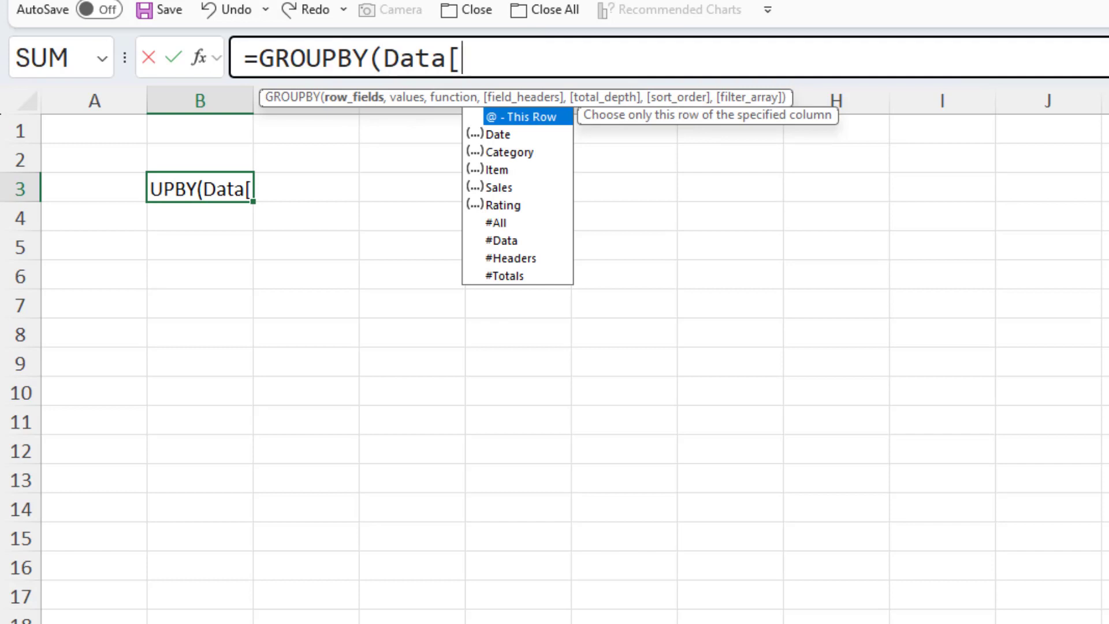
pyautogui.press('Down')
pyautogui.press('Down')
pyautogui.press('Tab')
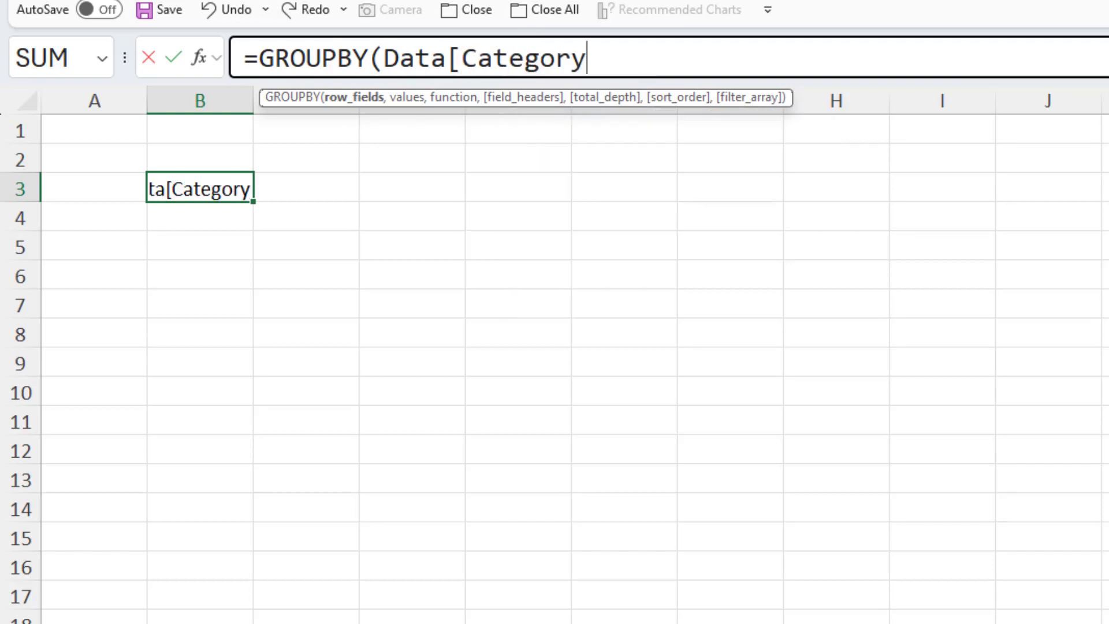
pyautogui.write('],')
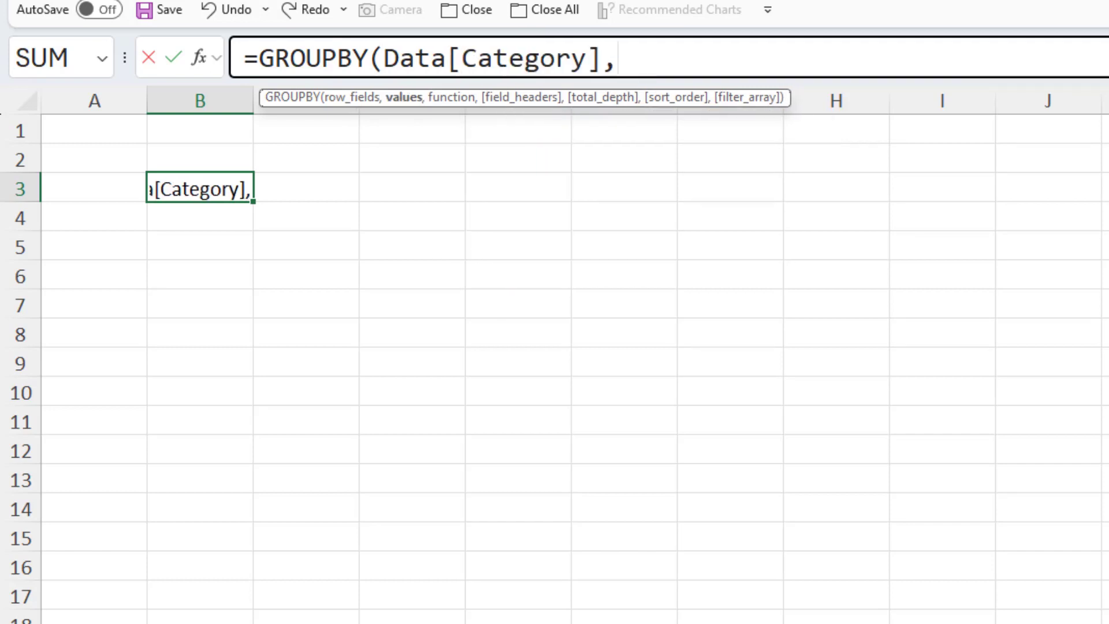
# Step: Set the GROUPBY formula's values argument to the Data table's Sales column
pyautogui.write('data[')
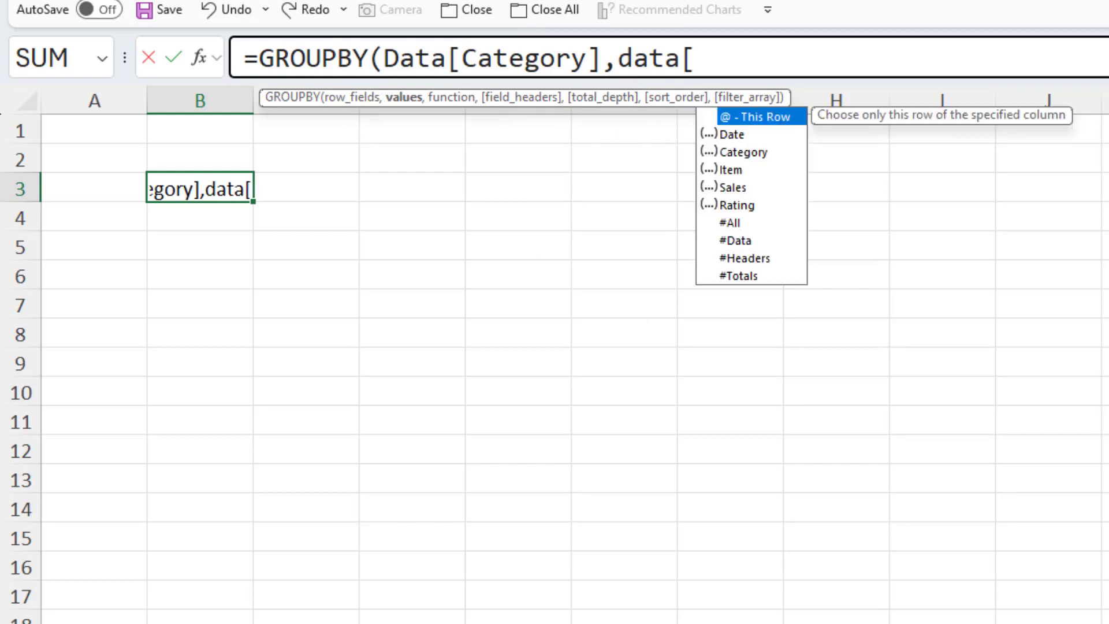
pyautogui.press('Down')
pyautogui.press('Down')
pyautogui.press('Down')
pyautogui.press('Down')
pyautogui.press('Tab')
pyautogui.write('],')
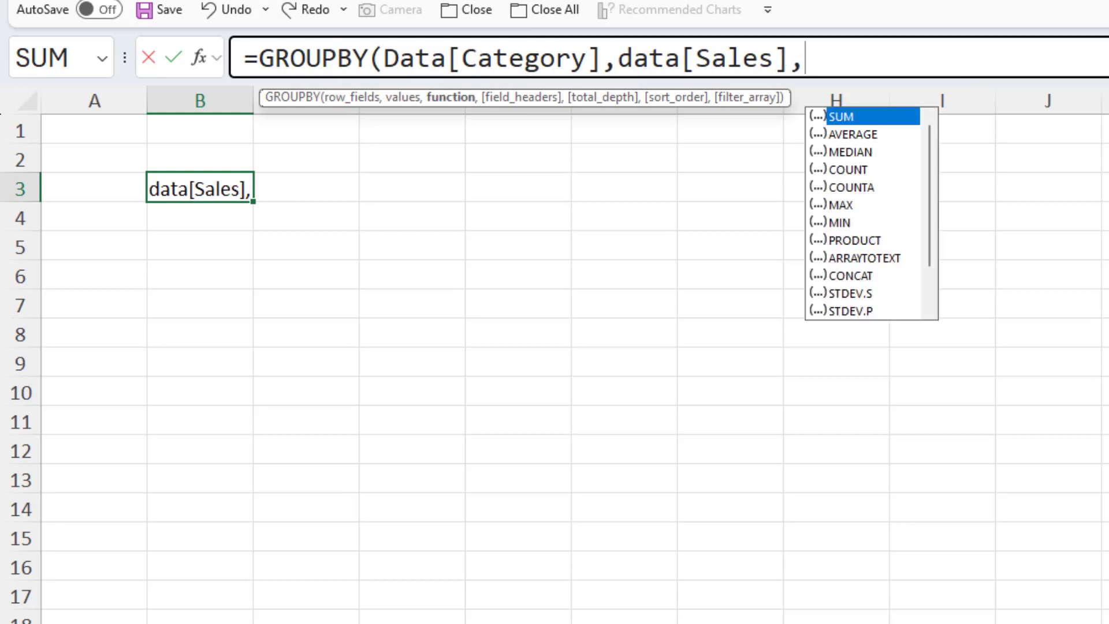
# Step: Use SUM as the GROUPBY aggregation function, complete the formula without optional arguments, and reselect B3 to inspect it
pyautogui.press('Tab')
pyautogui.write(')')
pyautogui.press('Return')
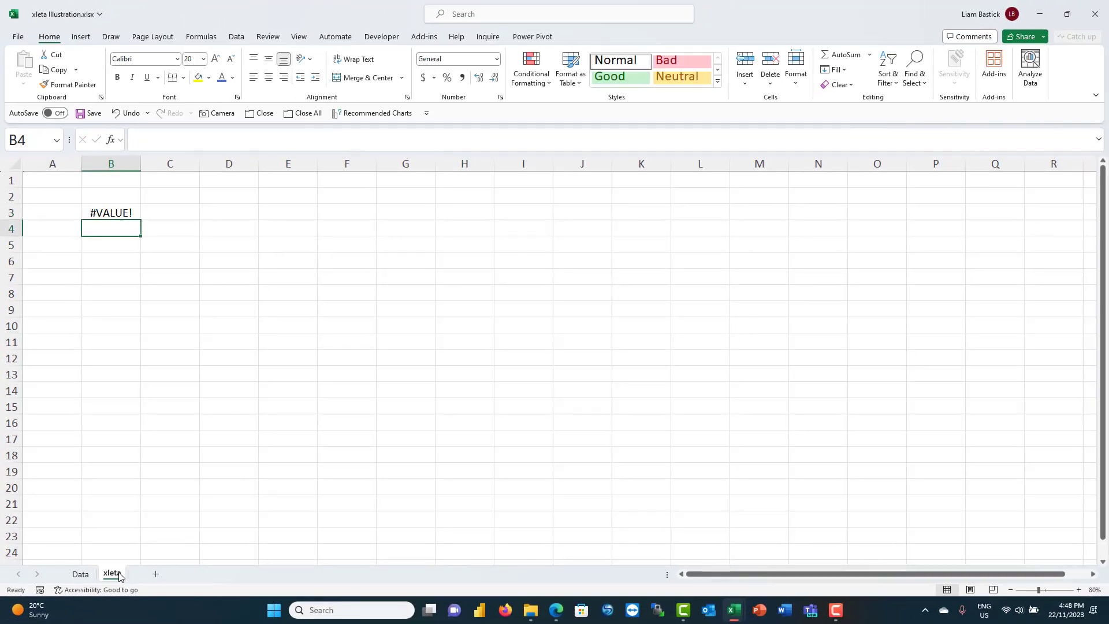
pyautogui.press('Up')
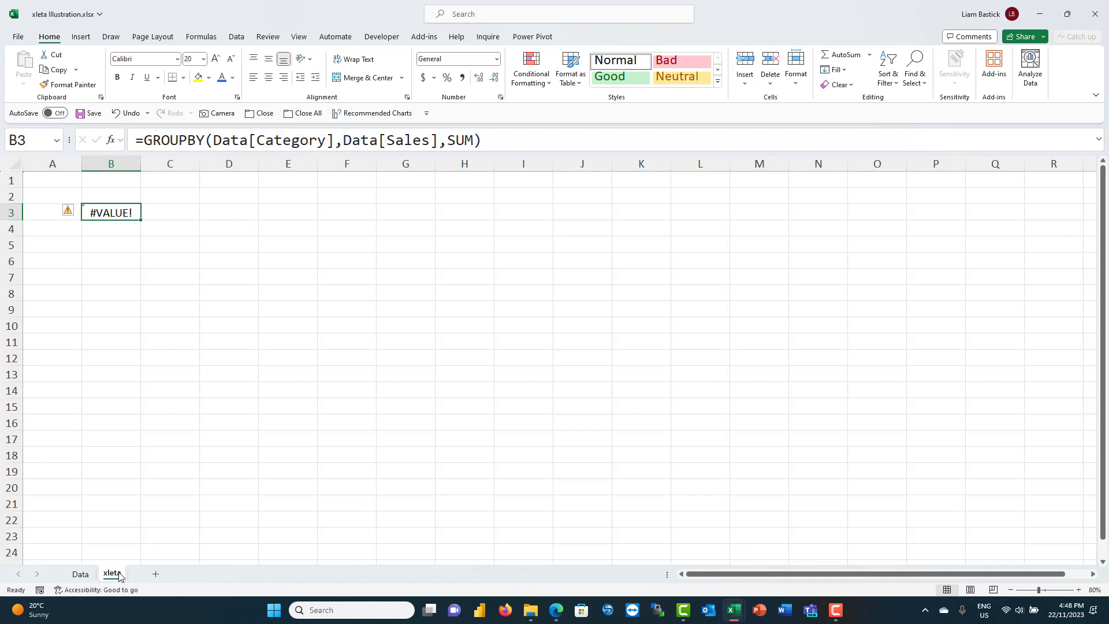
# Step: Check the name assigned to I3:I5 on the Data sheet, and return to the xleta sheet
pyautogui.click(81, 575)
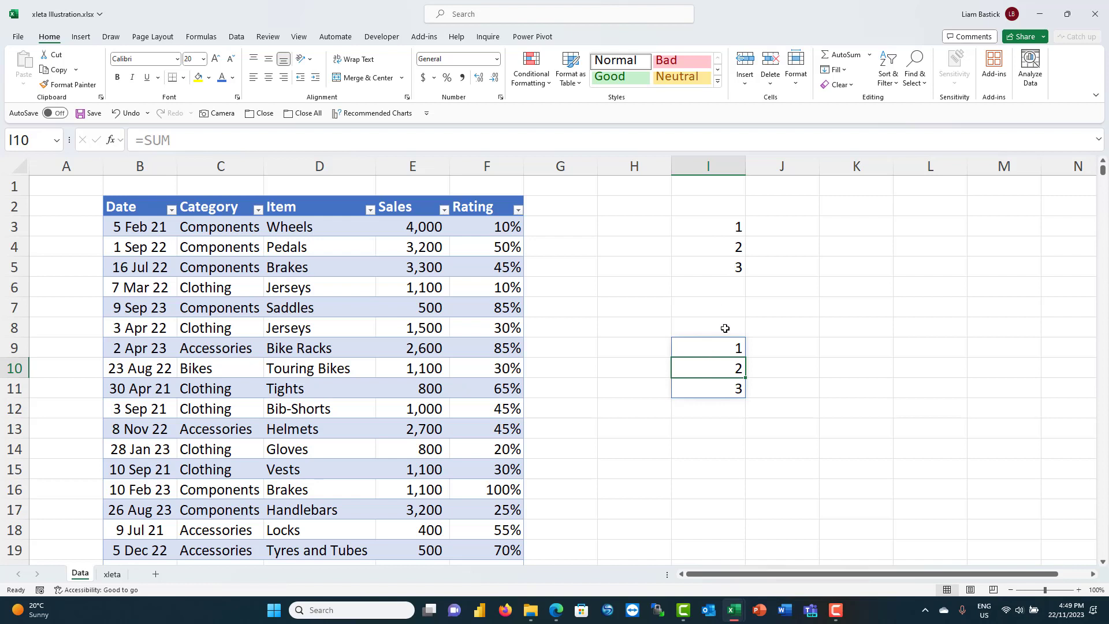
pyautogui.hotkey('shift', 'Return')
pyautogui.moveTo(727, 227); pyautogui.dragTo(732, 262)
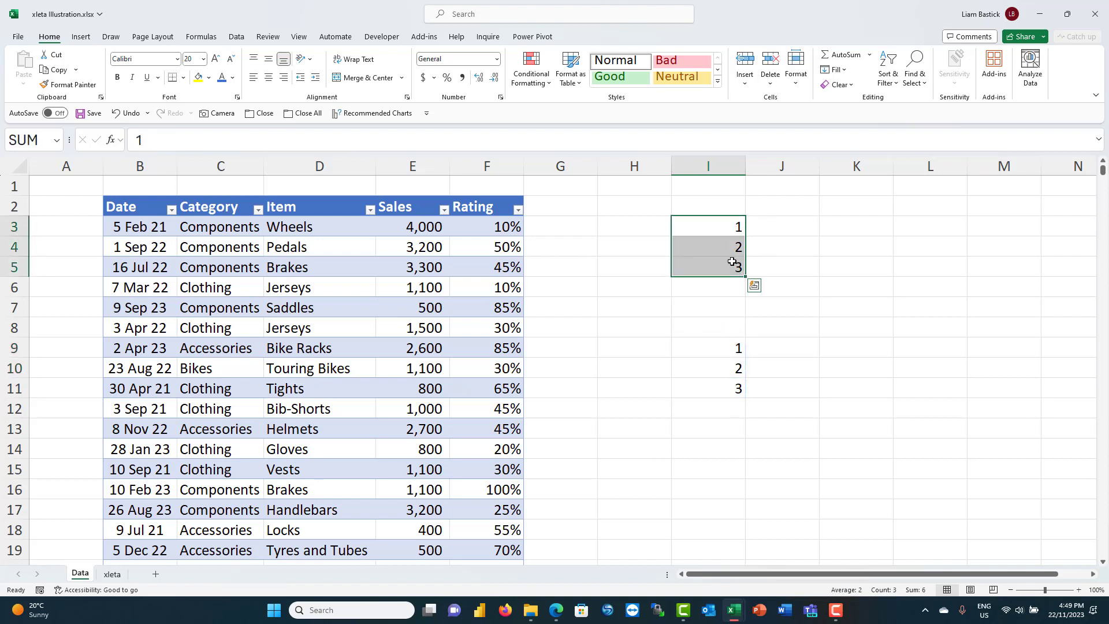
pyautogui.click(112, 574)
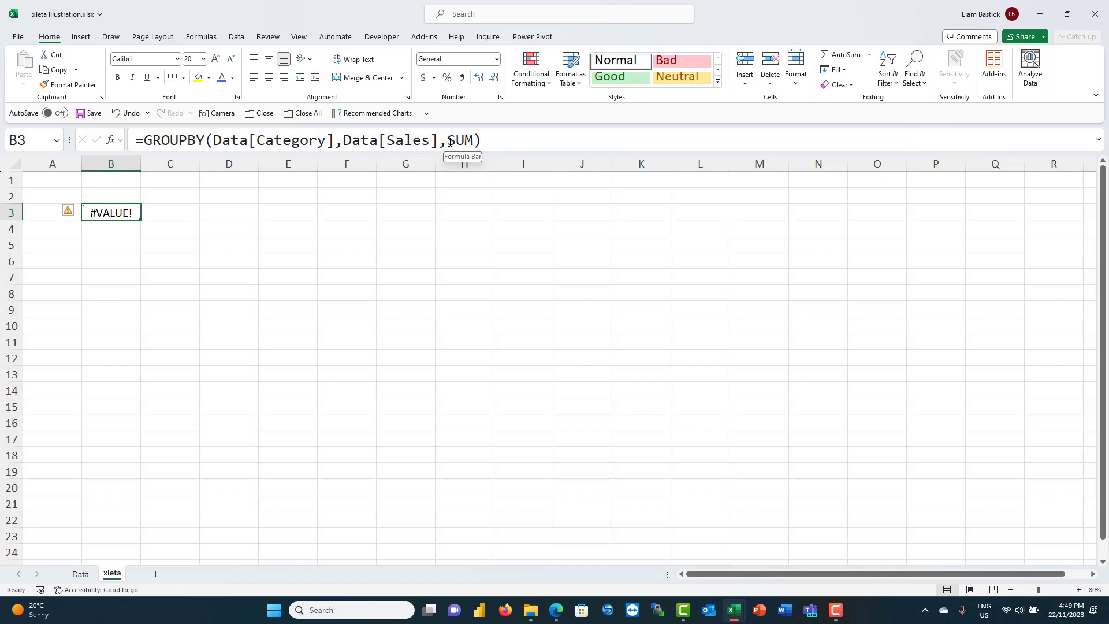
# Step: Replace the function argument of the GROUPBY formula in B3 with the suggested SUM function and re-enter the formula
pyautogui.moveTo(450, 142); pyautogui.dragTo(486, 143)
pyautogui.press('BackSpace')
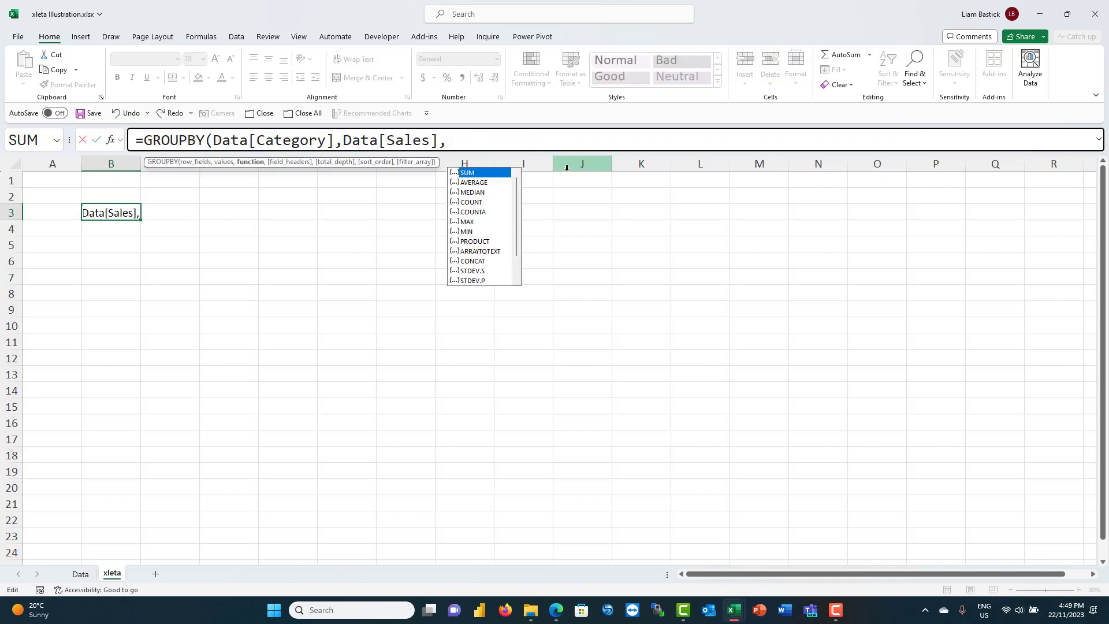
pyautogui.doubleClick(495, 173)
pyautogui.write(')')
pyautogui.press('Return')
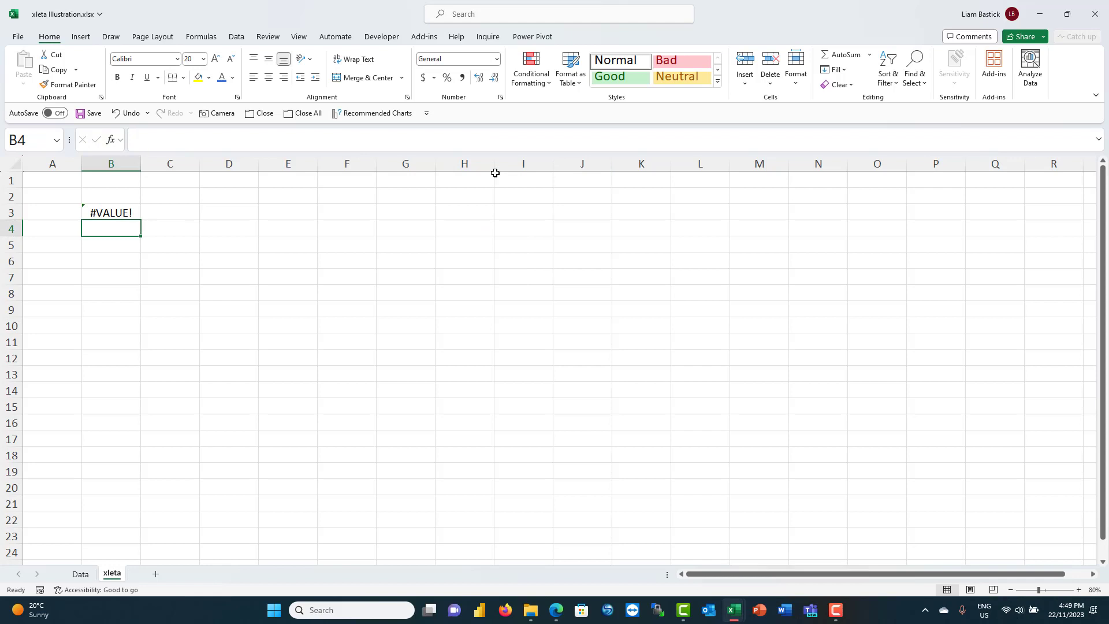
# Step: Prefix the SUM function argument of the GROUPBY formula in B3 with _xleta. and enter the formula
pyautogui.click(99, 212)
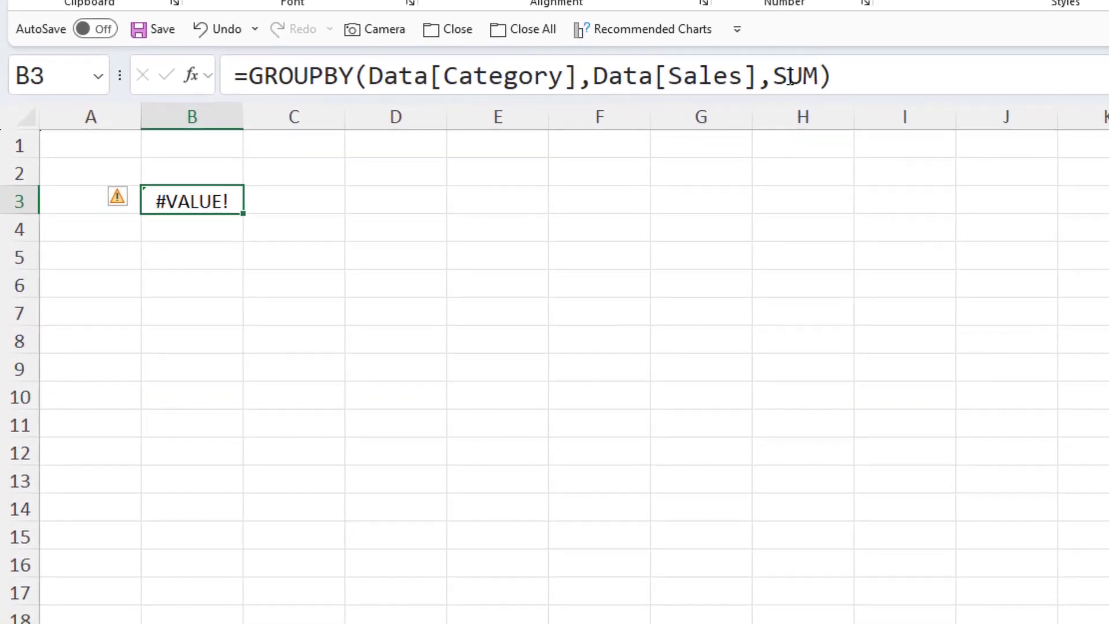
pyautogui.click(448, 140)
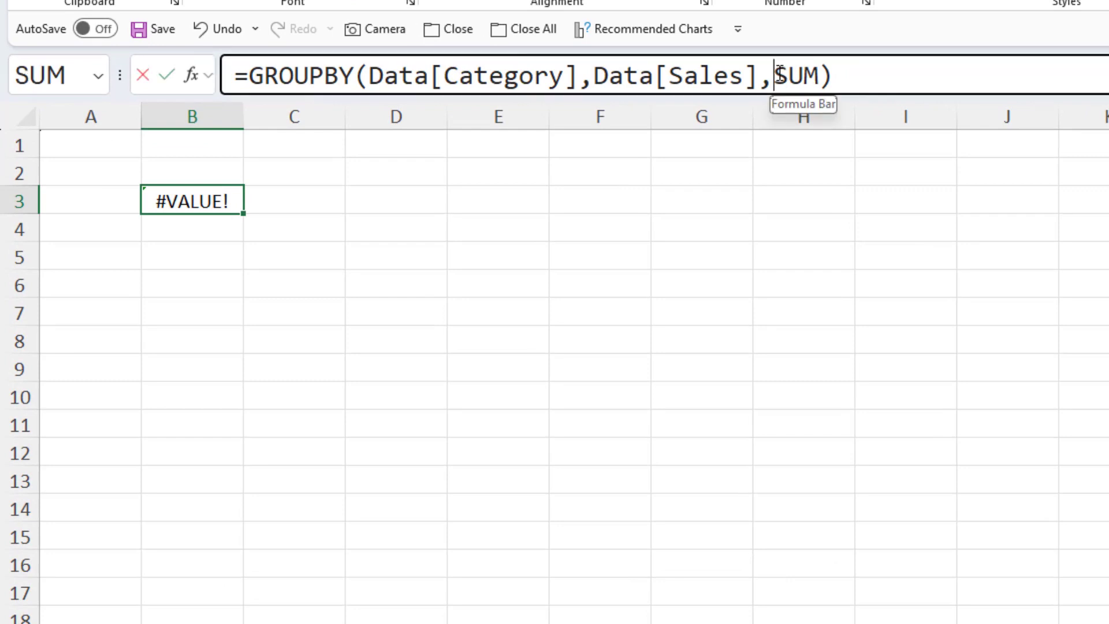
pyautogui.write('_')
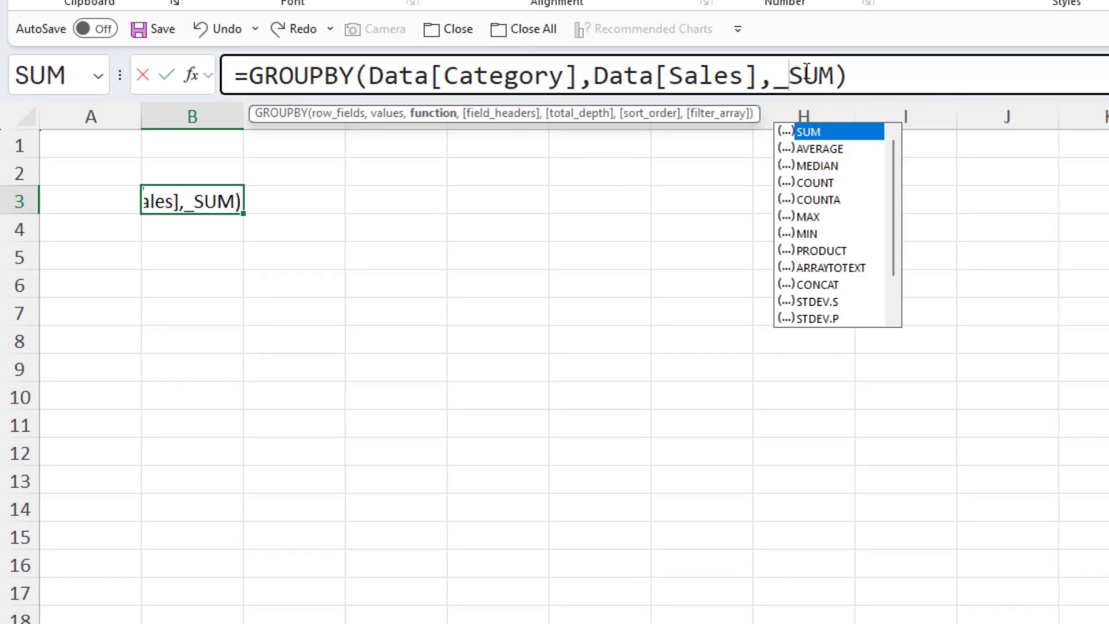
pyautogui.write('xleta.')
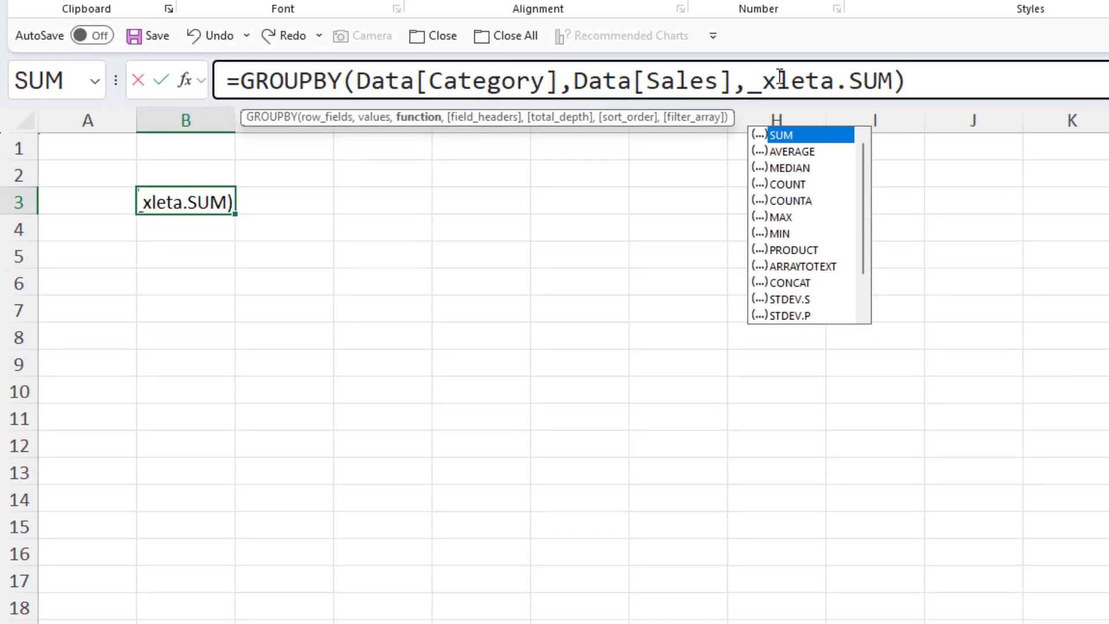
pyautogui.press('Return')
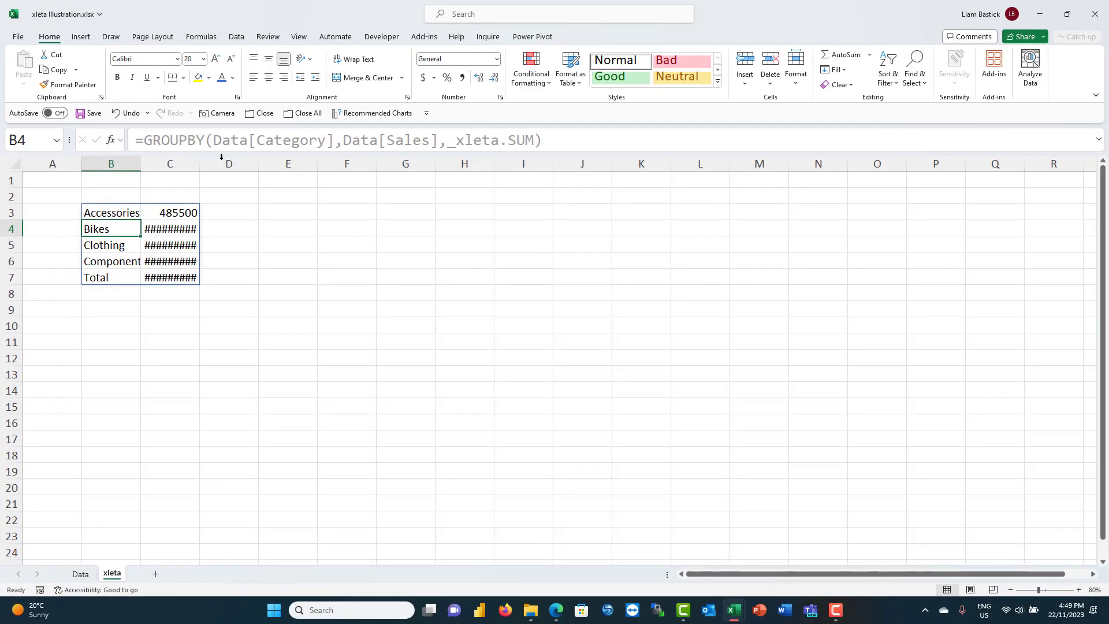
# Step: Fit columns B and C to their contents and apply the comma number style without decimals to C3:C7
pyautogui.doubleClick(200, 163)
pyautogui.moveTo(202, 218); pyautogui.dragTo(209, 279)
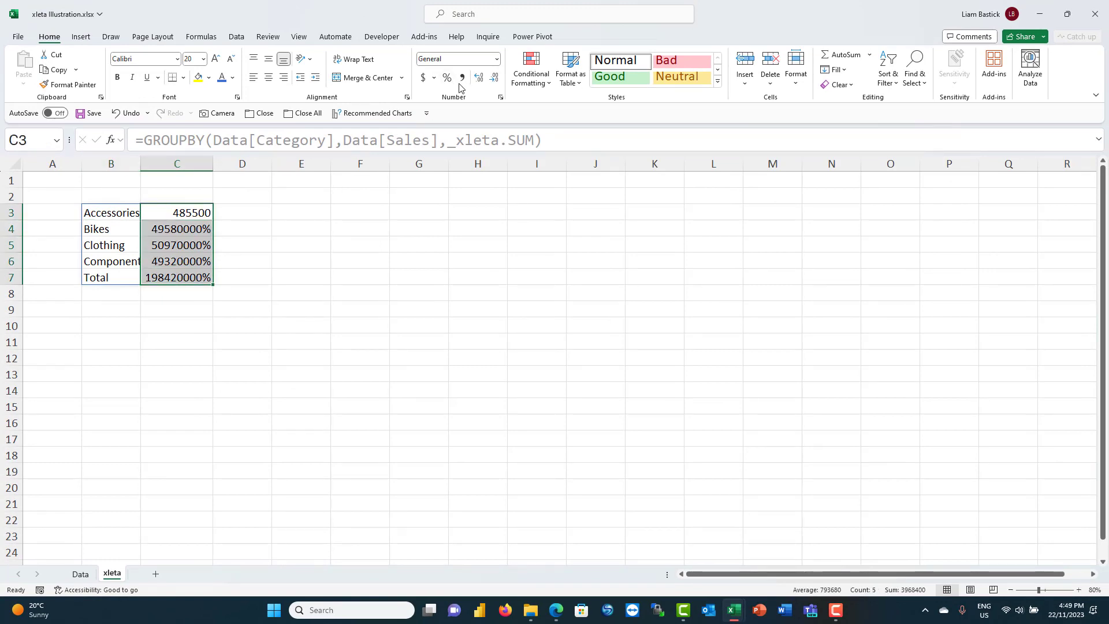
pyautogui.click(718, 81)
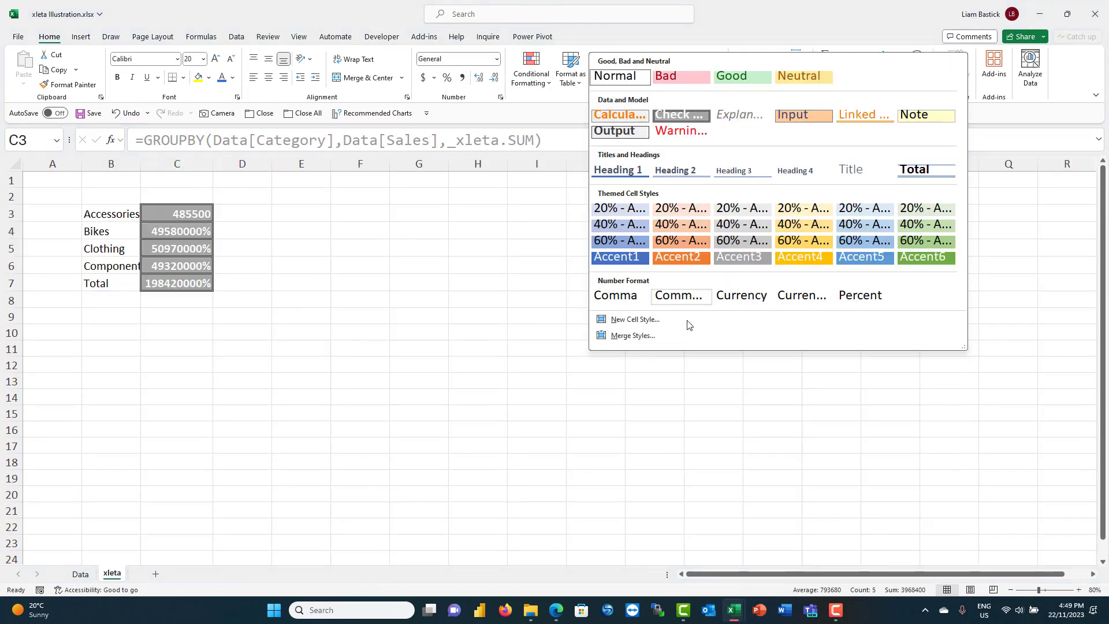
pyautogui.click(676, 295)
pyautogui.click(341, 324)
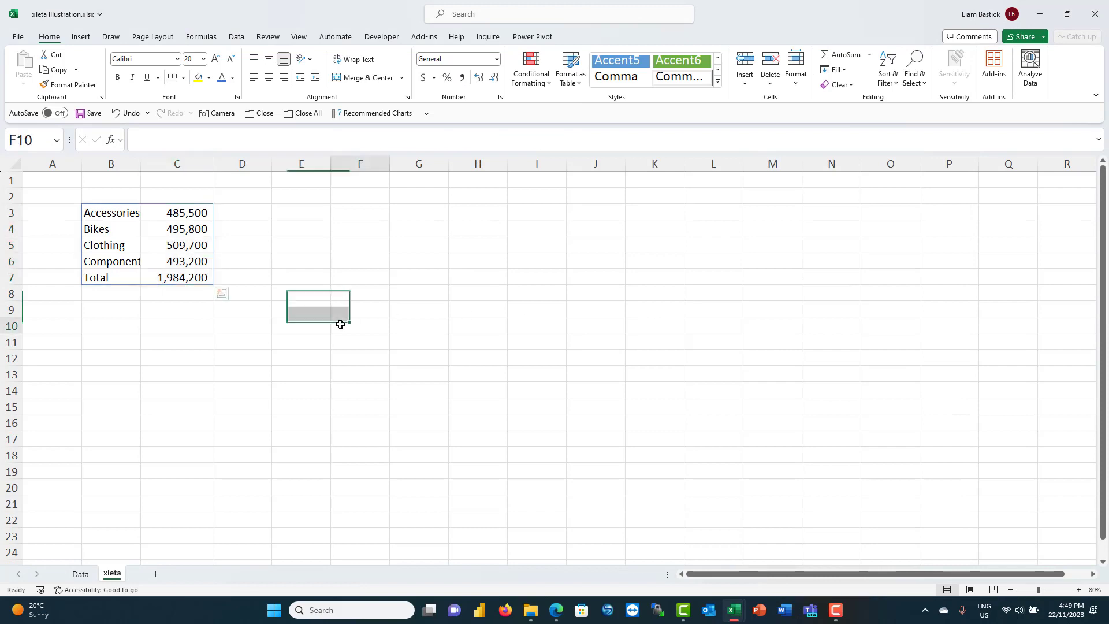
pyautogui.click(130, 211)
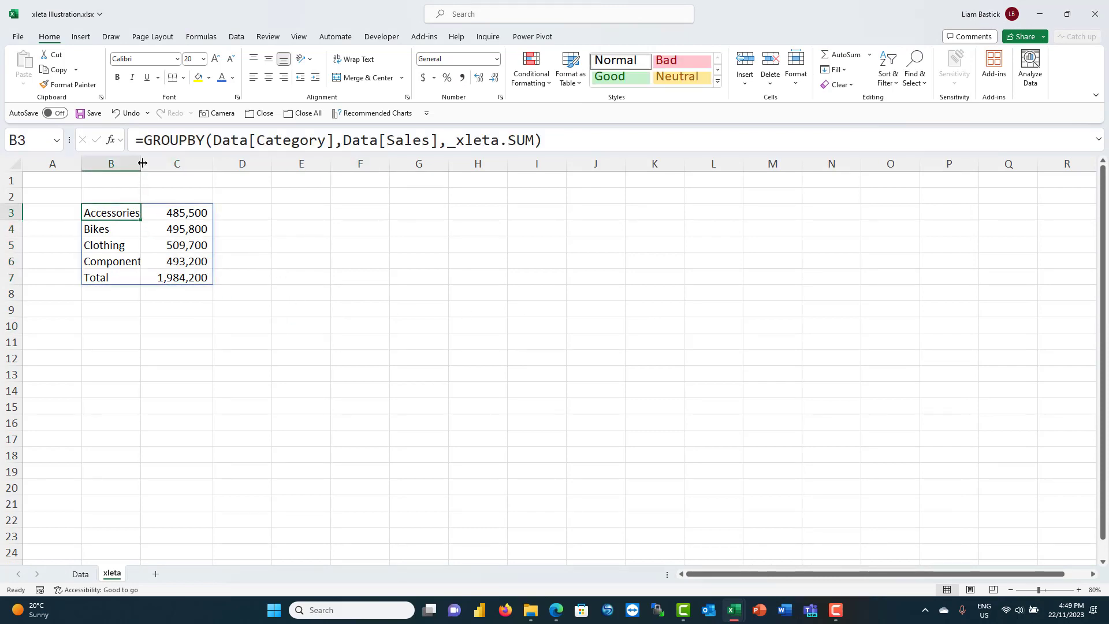
pyautogui.doubleClick(143, 164)
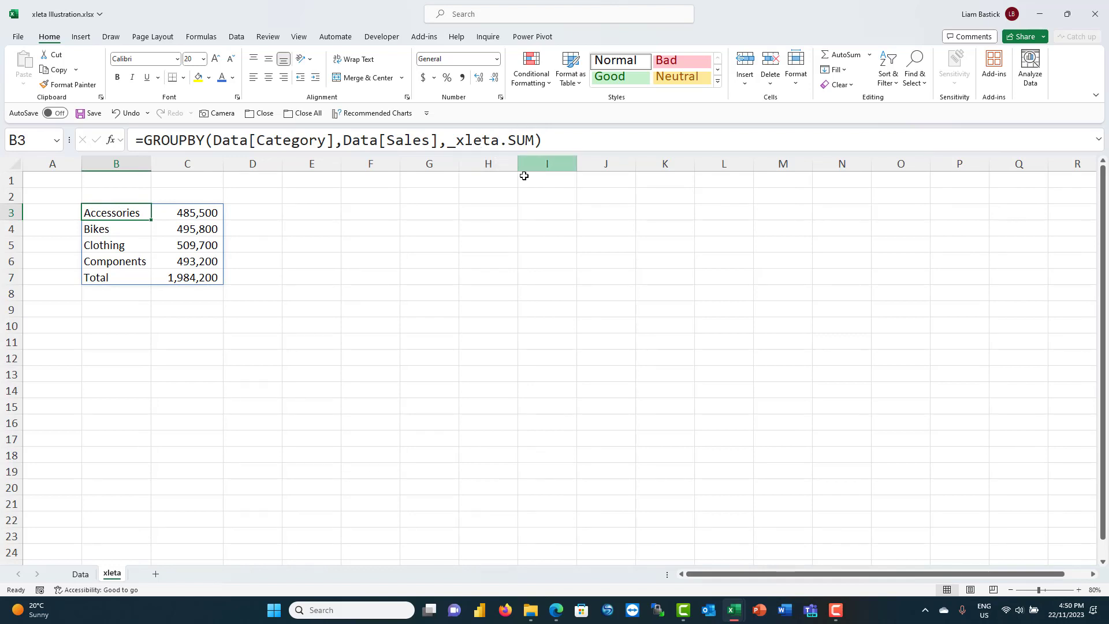
# Step: Replace _xleta.SUM with AVERAGE as the function argument of the GROUPBY formula in B3
pyautogui.click(79, 574)
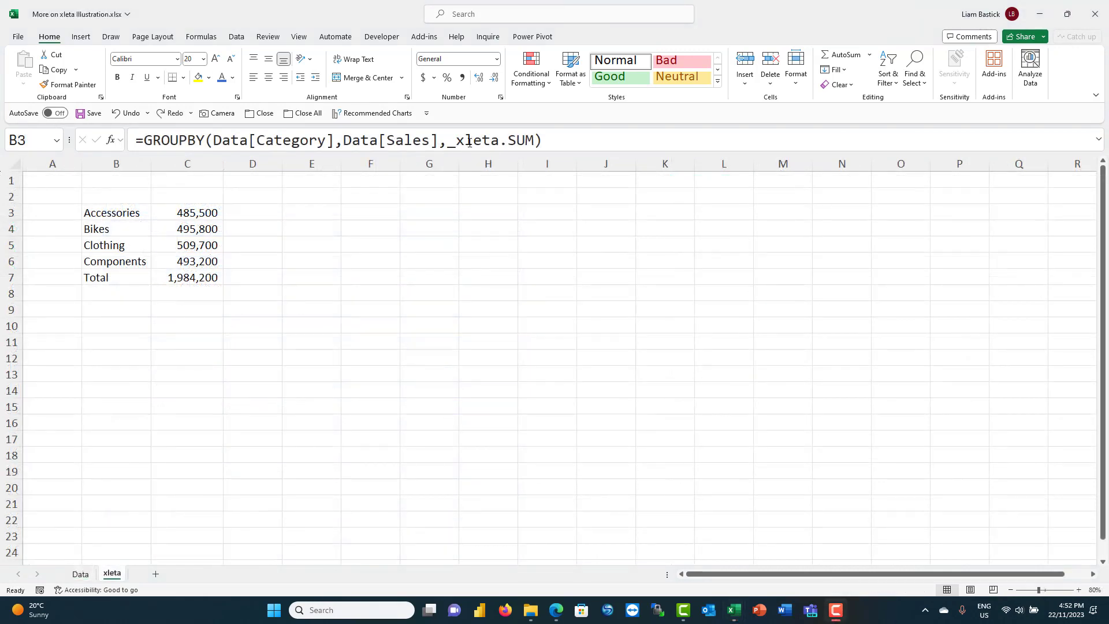
pyautogui.click(451, 141)
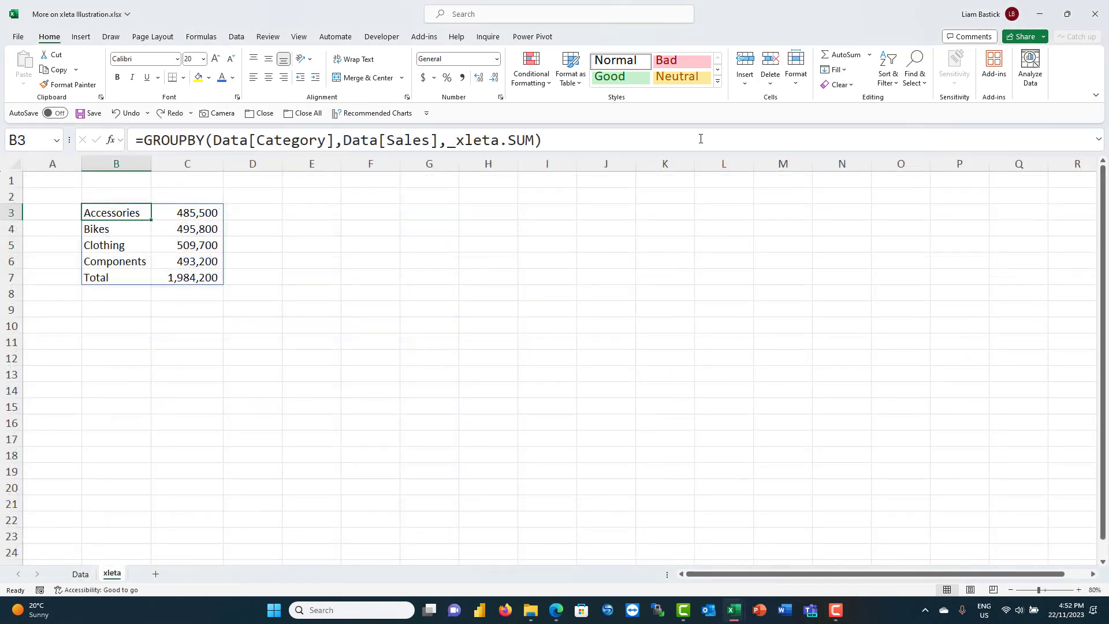
pyautogui.click(450, 141)
pyautogui.moveTo(450, 141); pyautogui.dragTo(562, 141)
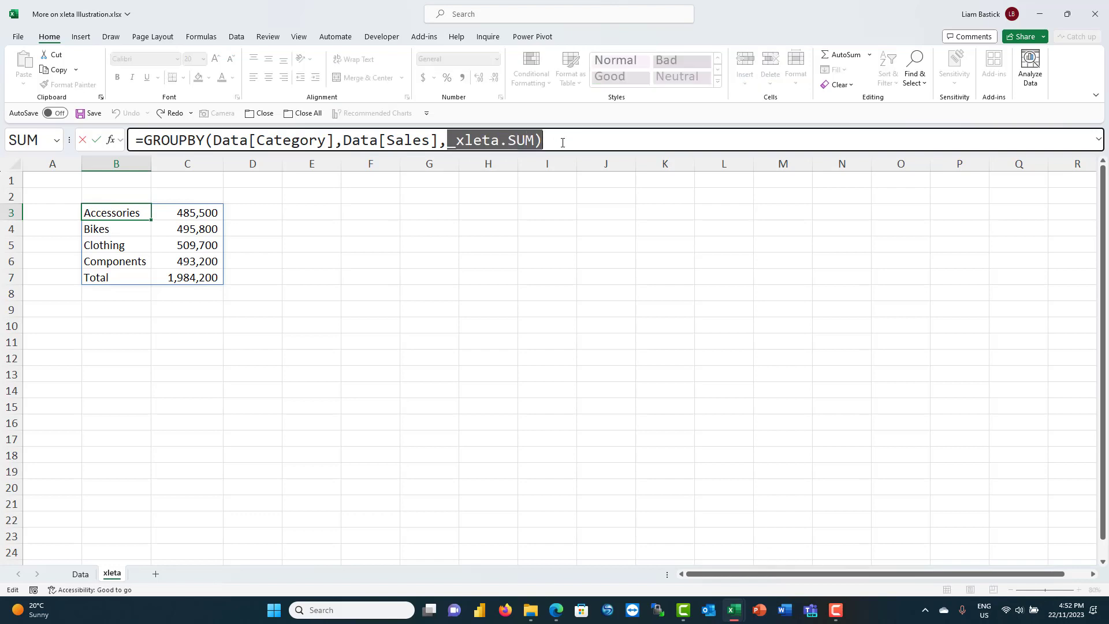
pyautogui.write('average)')
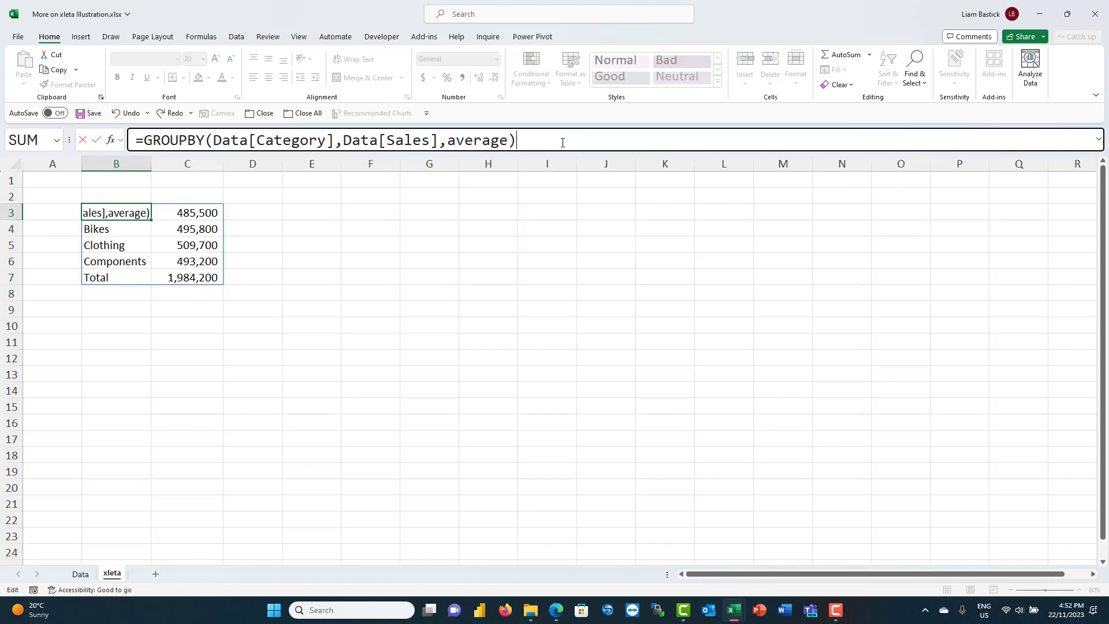
pyautogui.press('Return')
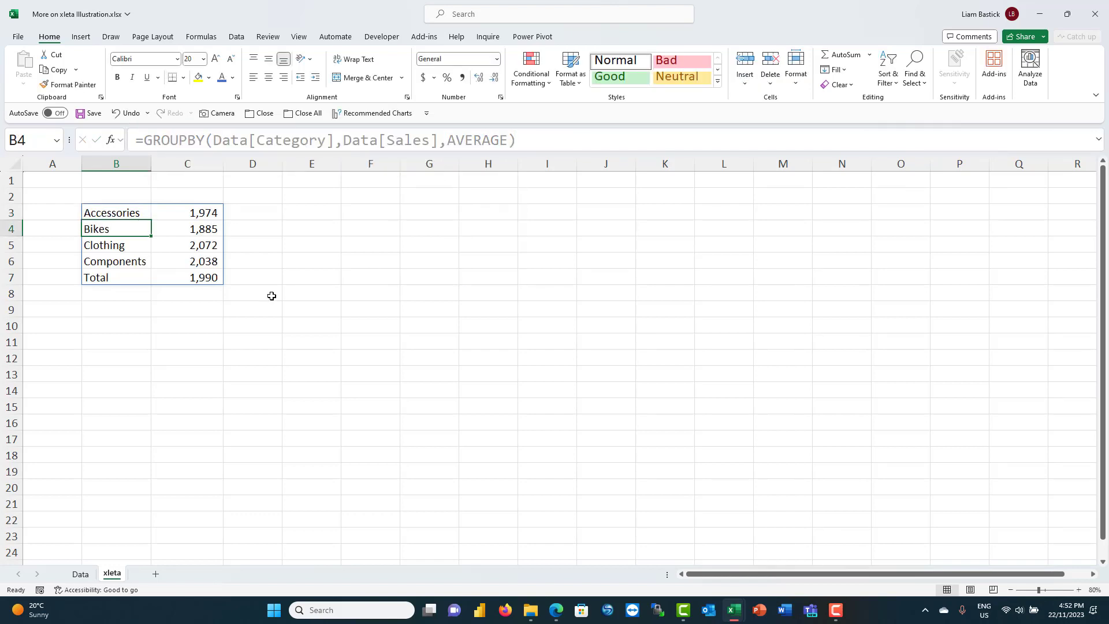
# Step: Check the name of I3:I5 on the Data sheet and delete the whole of column I
pyautogui.click(84, 574)
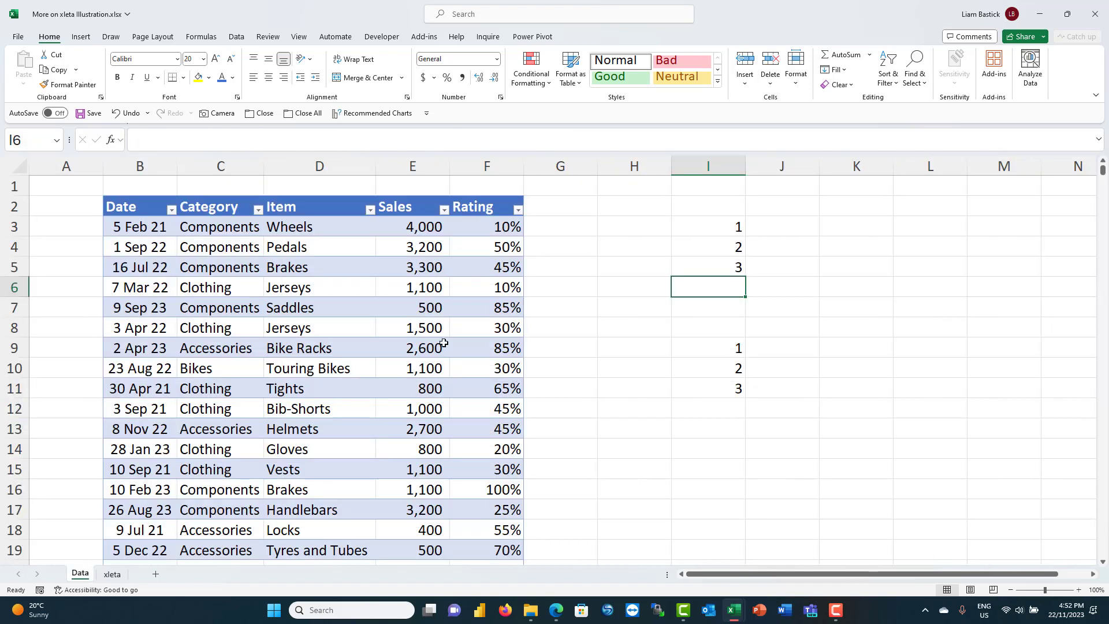
pyautogui.click(705, 224)
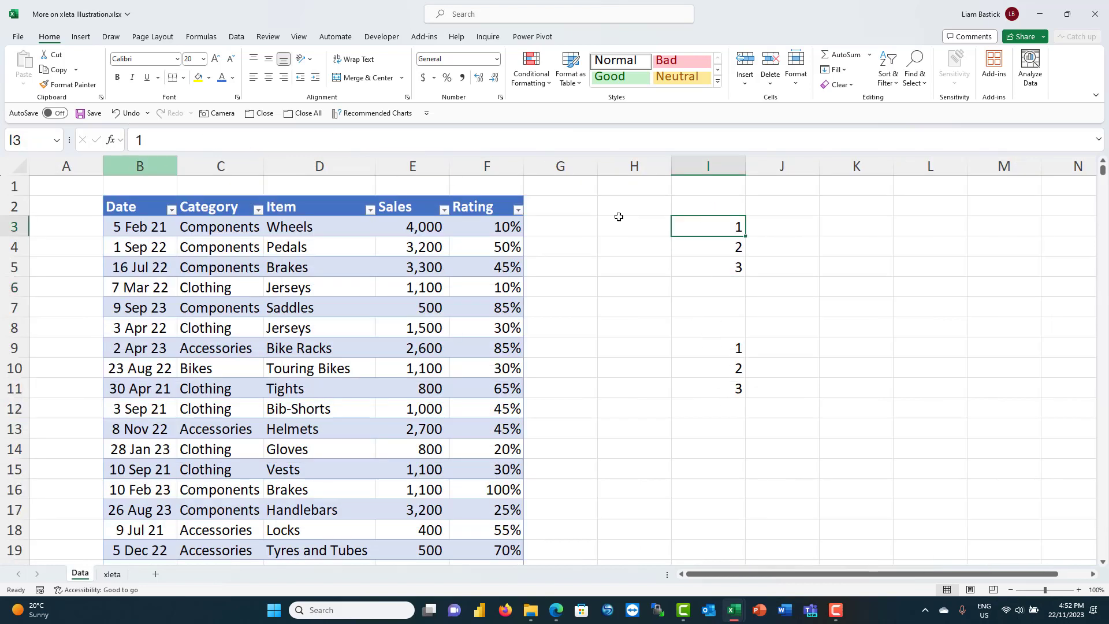
pyautogui.moveTo(705, 225); pyautogui.dragTo(706, 261)
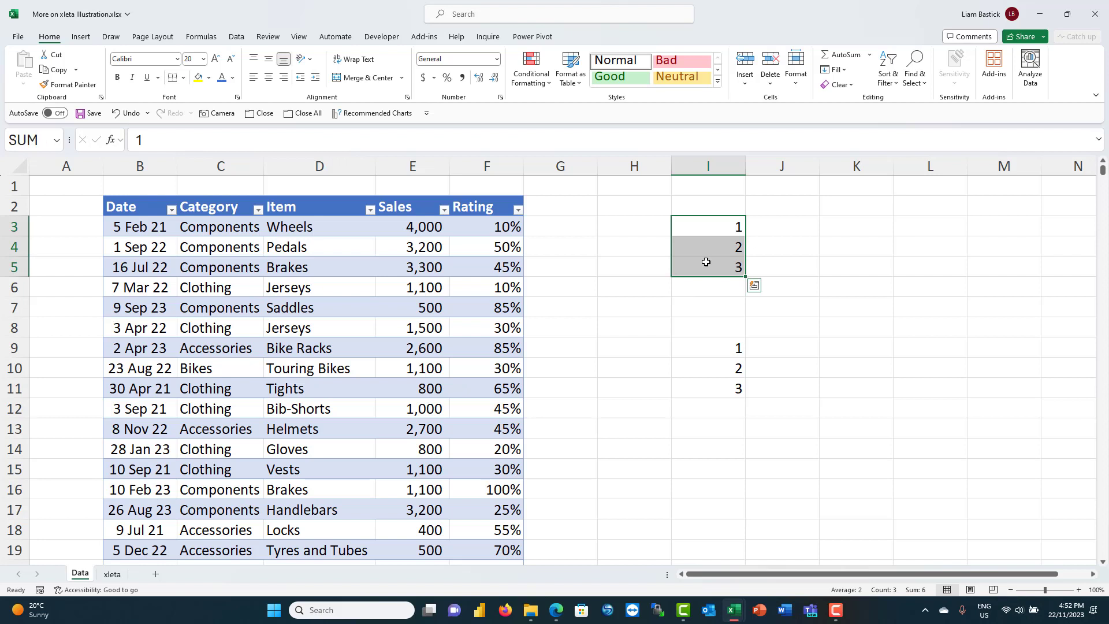
pyautogui.click(708, 166)
pyautogui.rightClick(709, 168)
pyautogui.press('Escape')
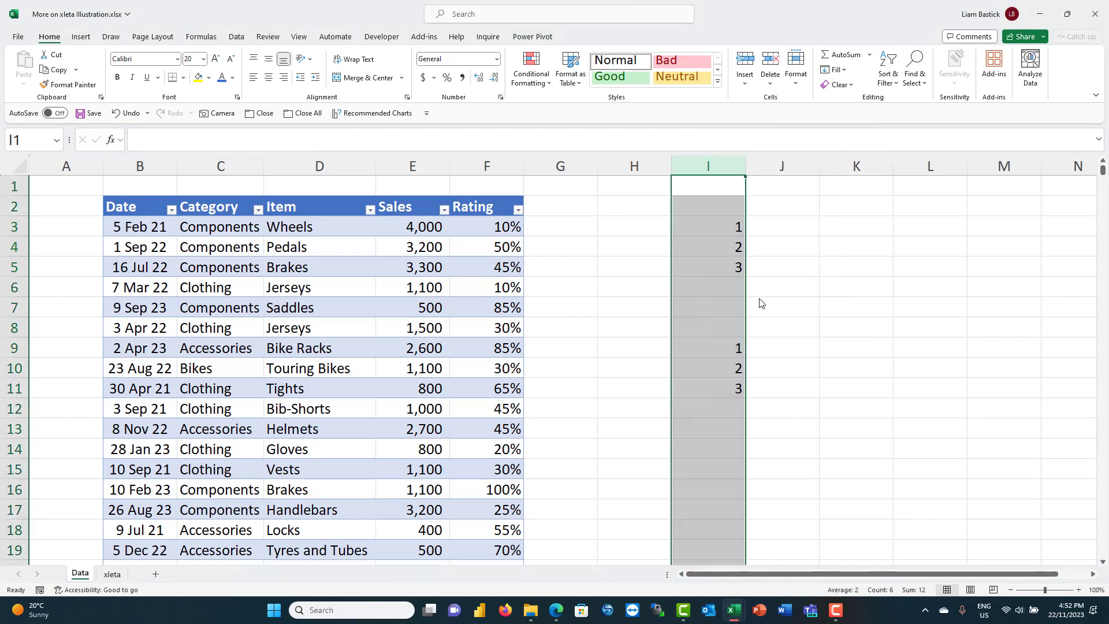
pyautogui.press('Delete')
pyautogui.click(688, 285)
# Step: Review the workbook's defined names and delete the leftover SUM name
pyautogui.click(56, 141)
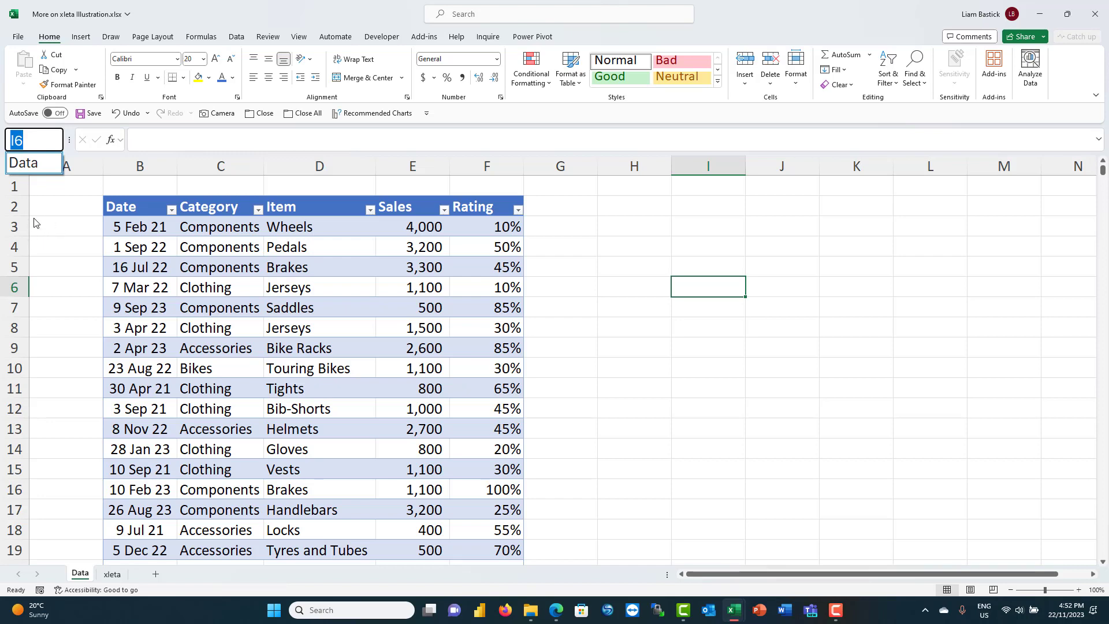
pyautogui.click(696, 238)
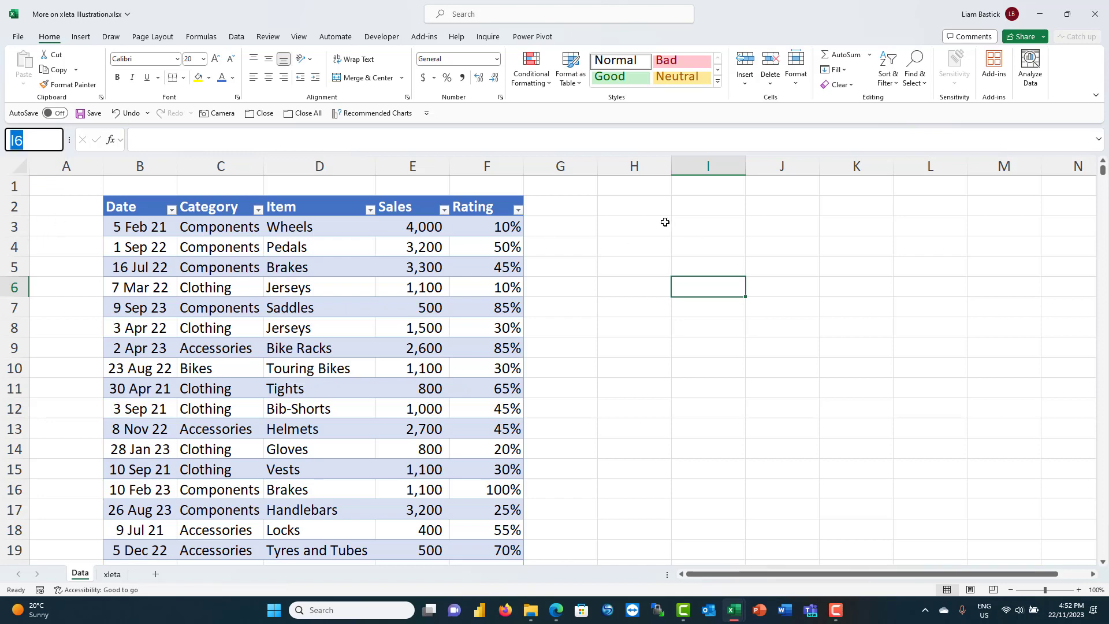
pyautogui.click(202, 37)
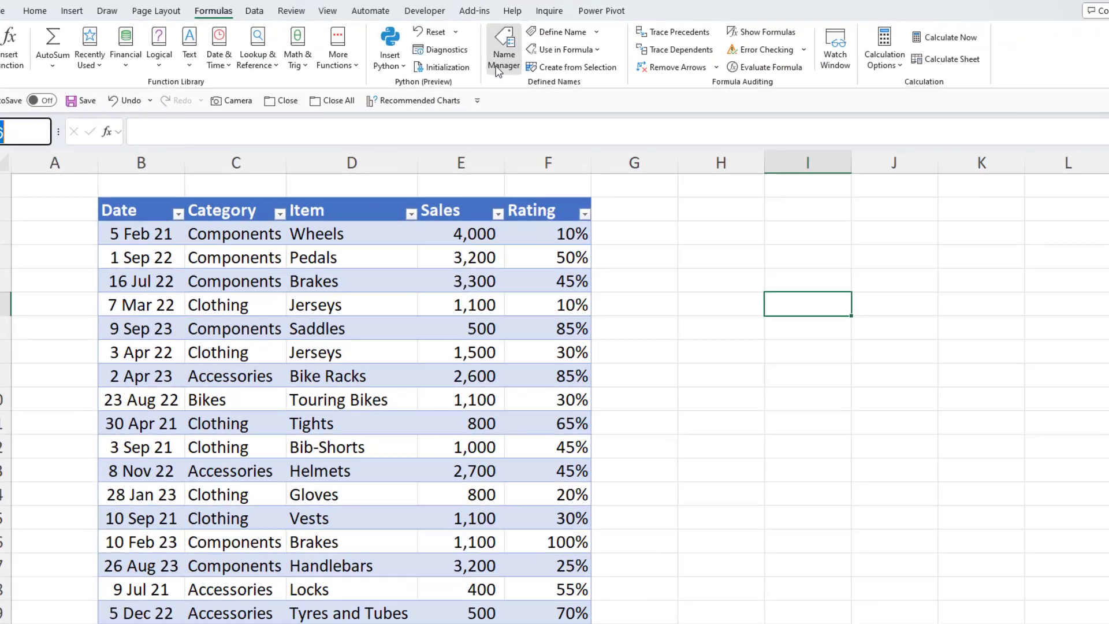
pyautogui.click(449, 73)
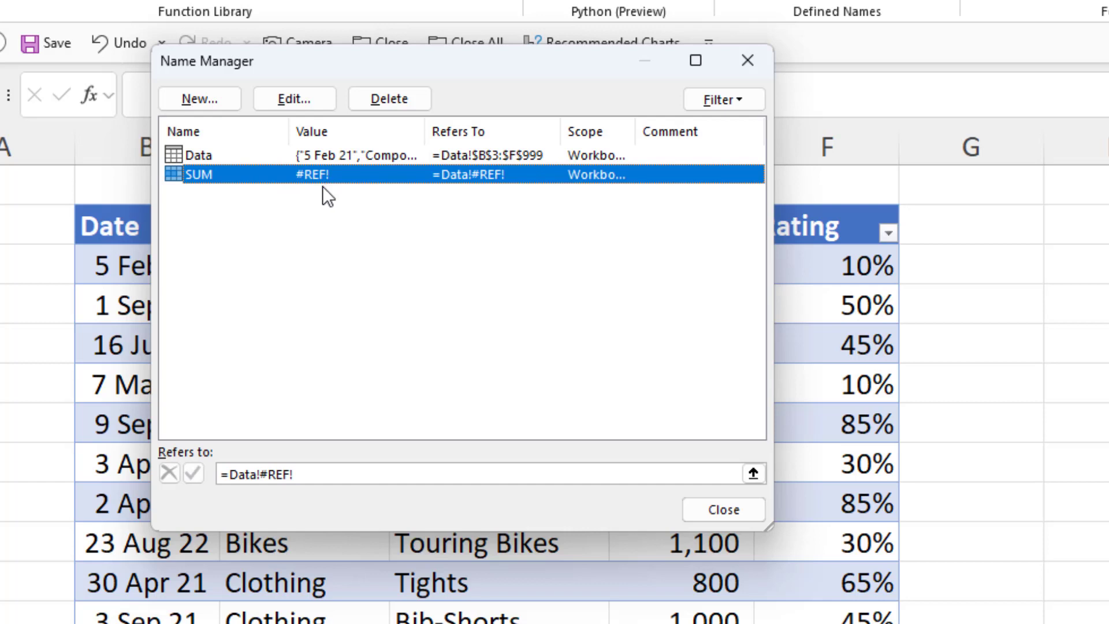
pyautogui.click(393, 95)
pyautogui.click(503, 345)
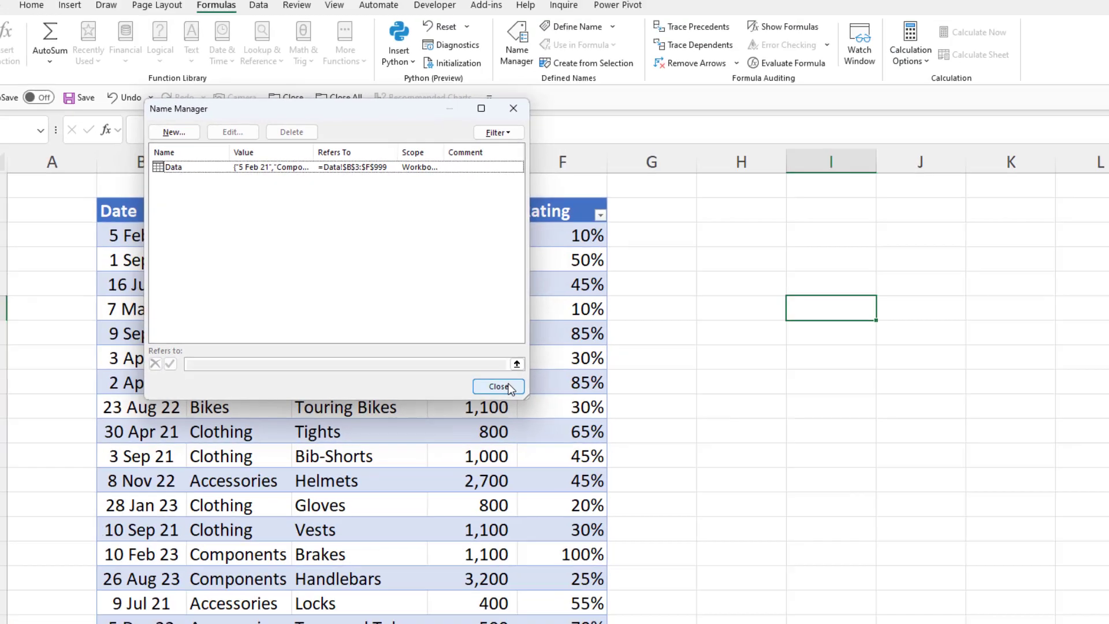
pyautogui.click(510, 387)
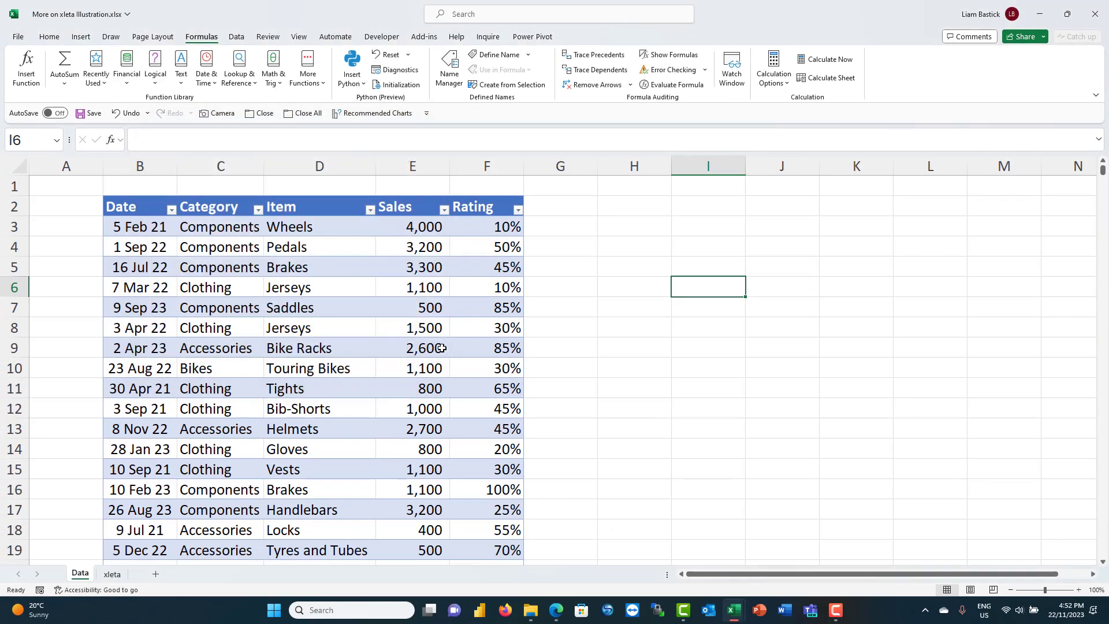
# Step: Return to the xleta sheet and replace AVERAGE with SUM in the GROUPBY formula in B3
pyautogui.click(116, 575)
pyautogui.click(122, 209)
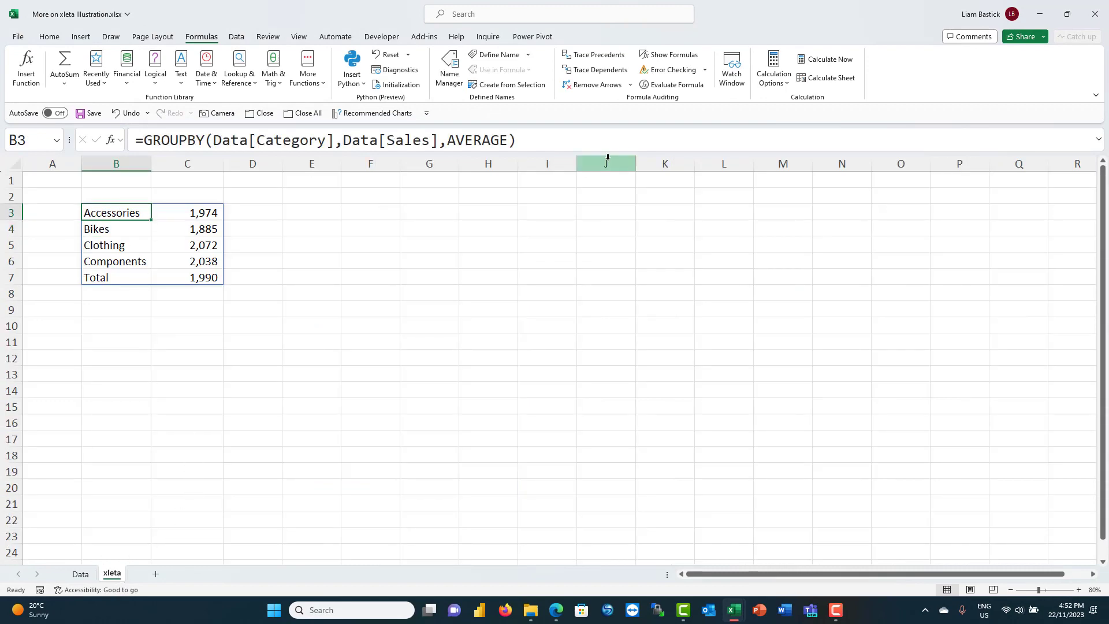
pyautogui.moveTo(447, 140); pyautogui.dragTo(618, 140)
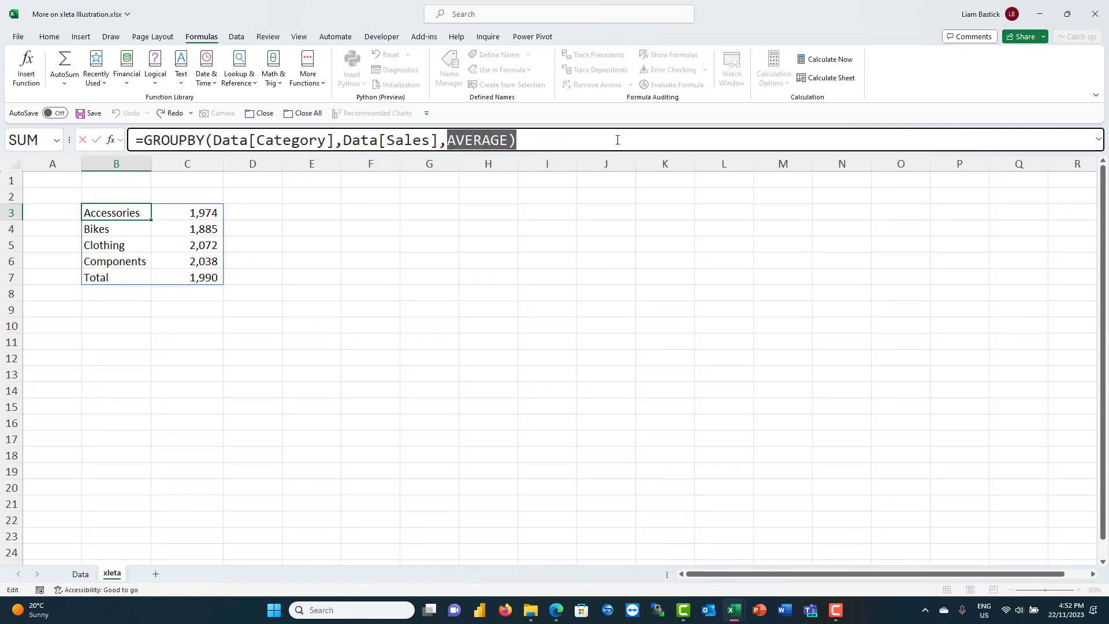
pyautogui.write('sum')
pyautogui.press('Tab')
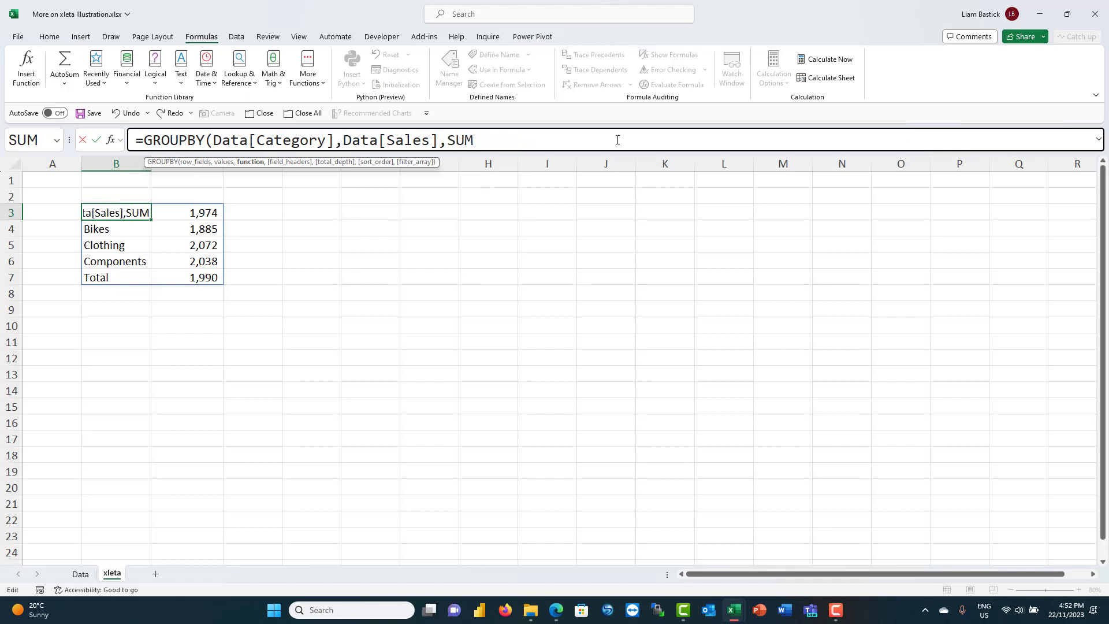
pyautogui.press('Return')
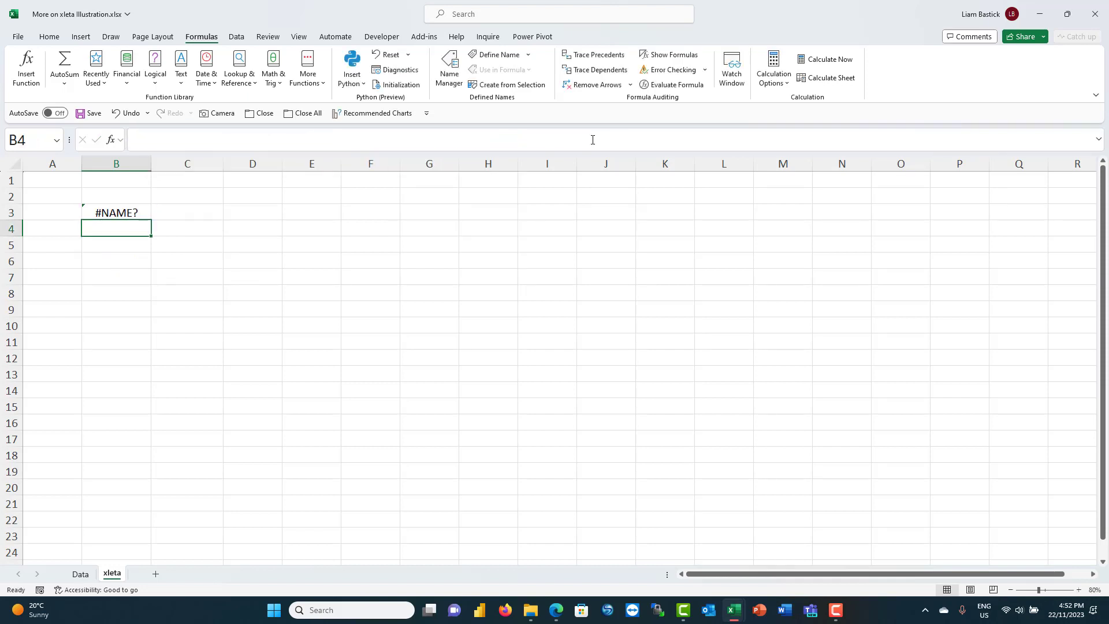
# Step: Re-enter the GROUPBY formula in B3 unchanged and undo the switch of its function argument to SUM
pyautogui.click(107, 213)
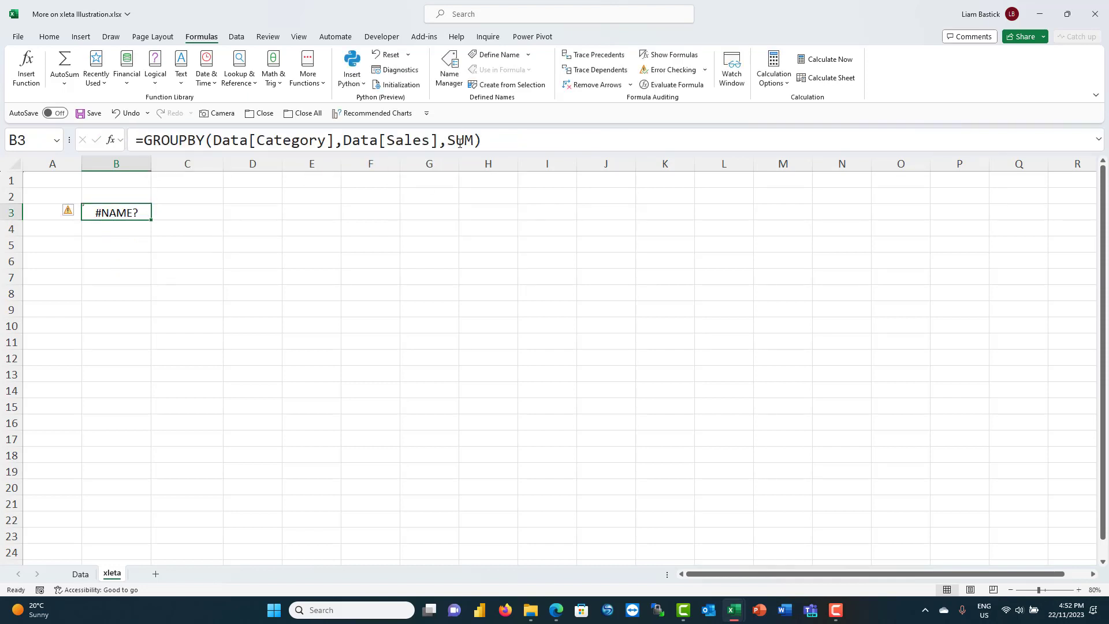
pyautogui.click(491, 138)
pyautogui.press('Return')
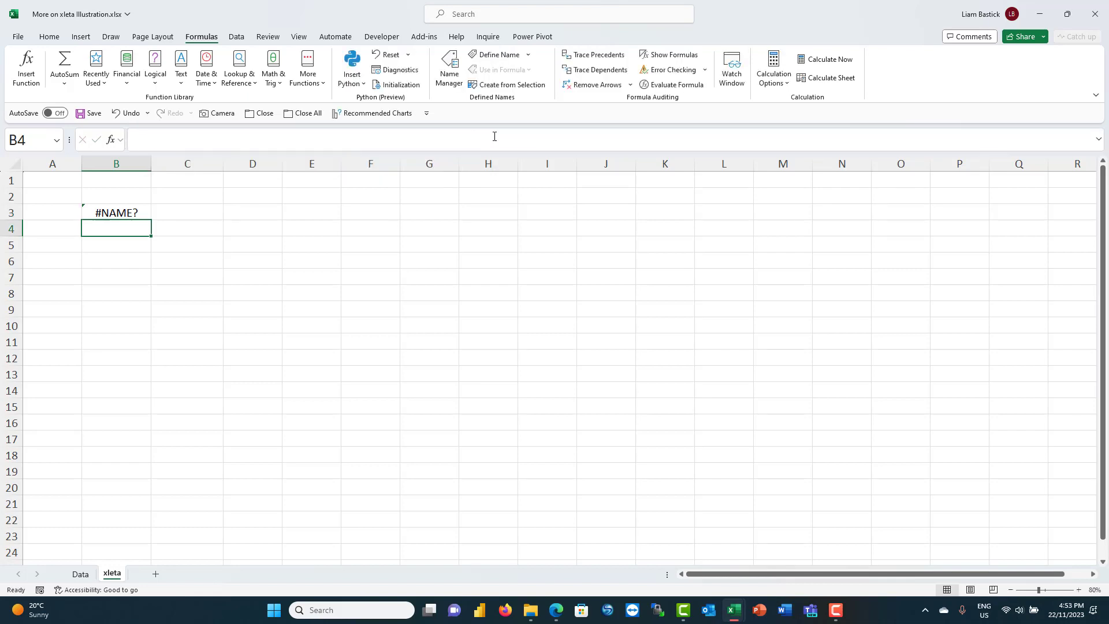
pyautogui.click(129, 214)
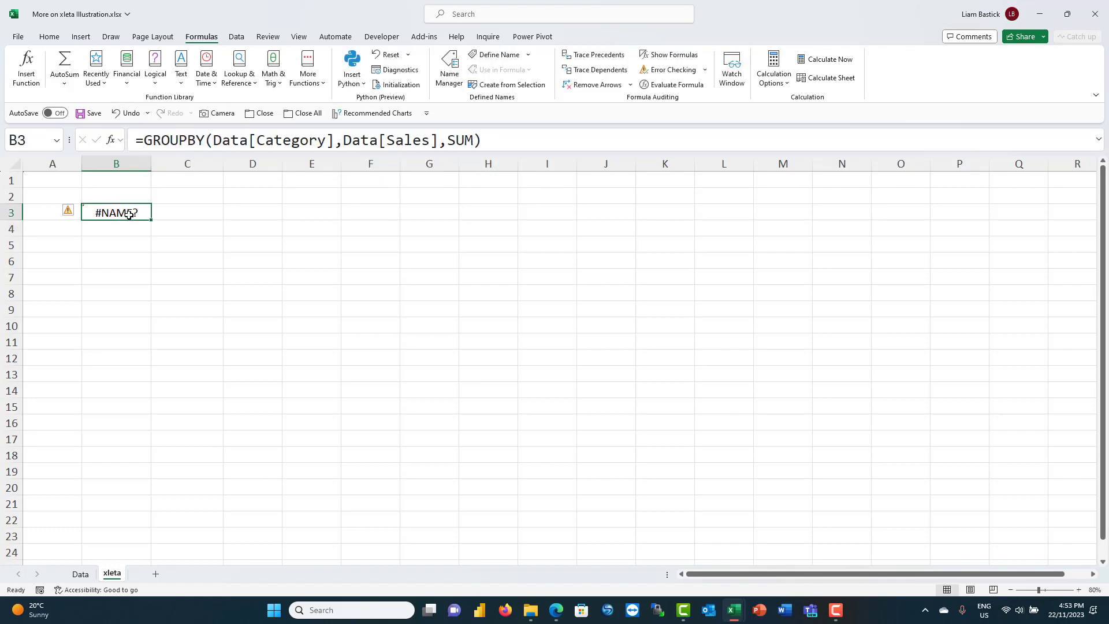
pyautogui.hotkey('ctrl', 'z')
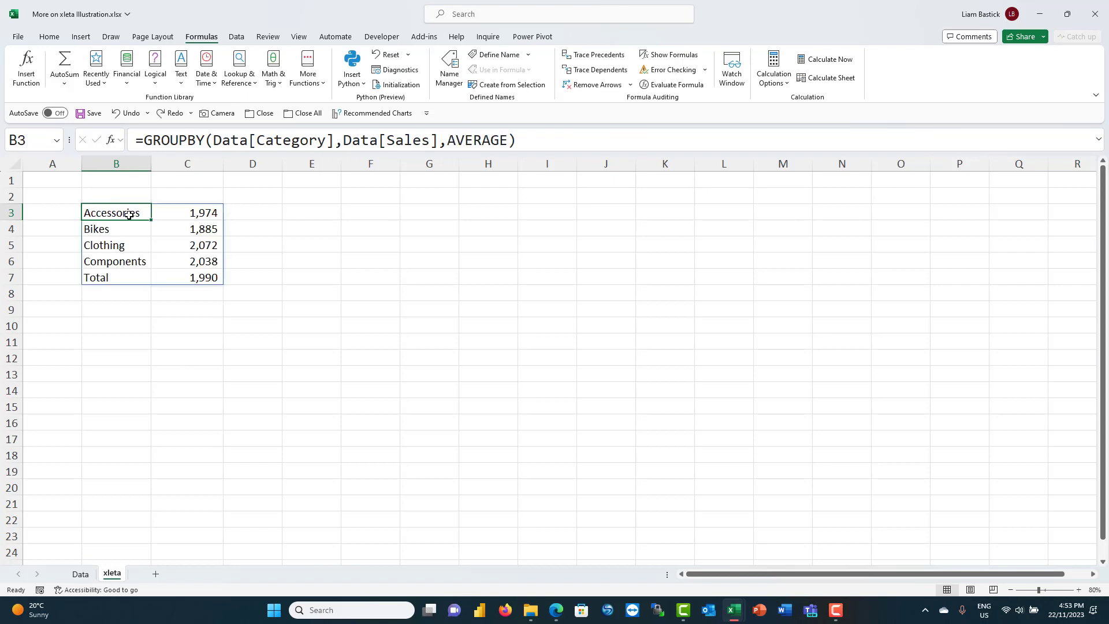
# Step: Replace AVERAGE with _xleta.SUM as the function argument of the GROUPBY formula in B3 on the xleta sheet
pyautogui.hotkey('ctrl', 'pageup')
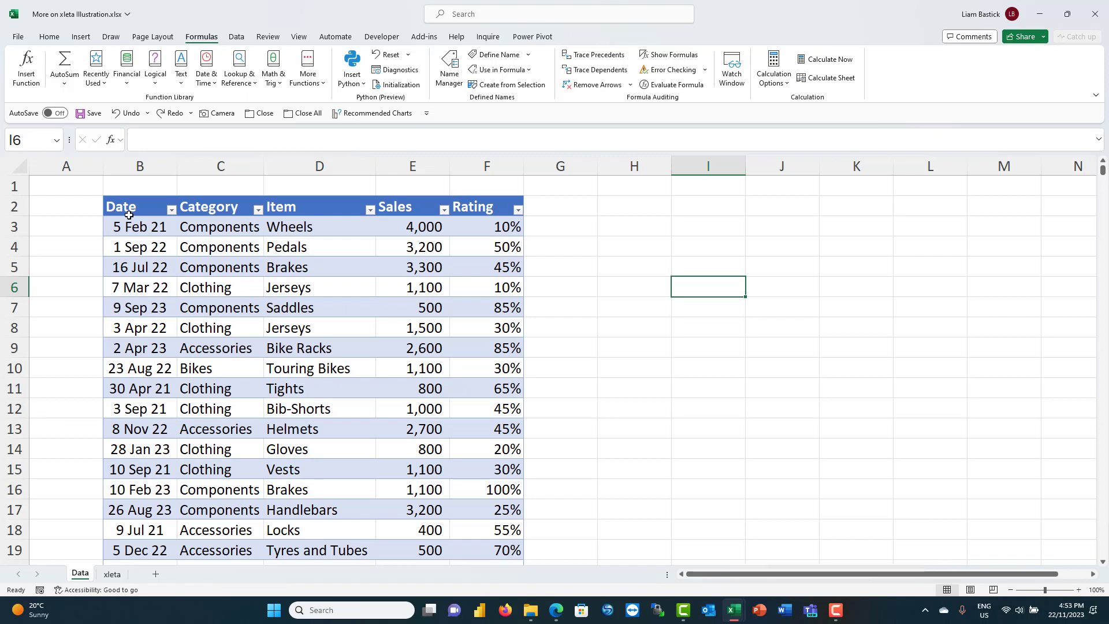
pyautogui.click(112, 574)
pyautogui.click(456, 141)
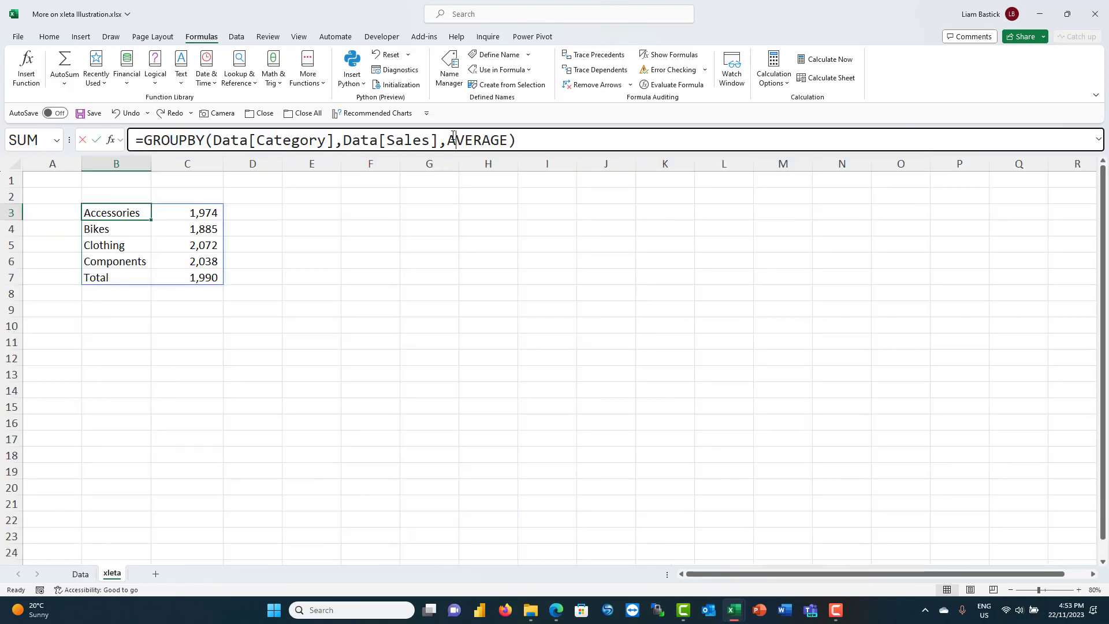
pyautogui.moveTo(455, 140); pyautogui.dragTo(604, 142)
pyautogui.press('BackSpace')
pyautogui.press('BackSpace')
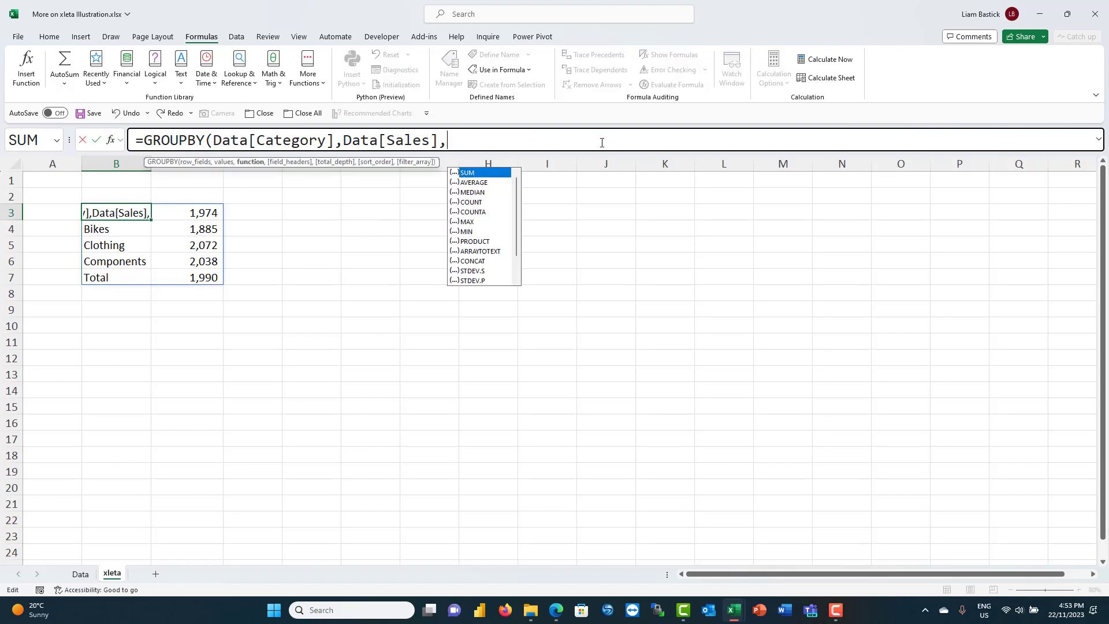
pyautogui.write('_xle')
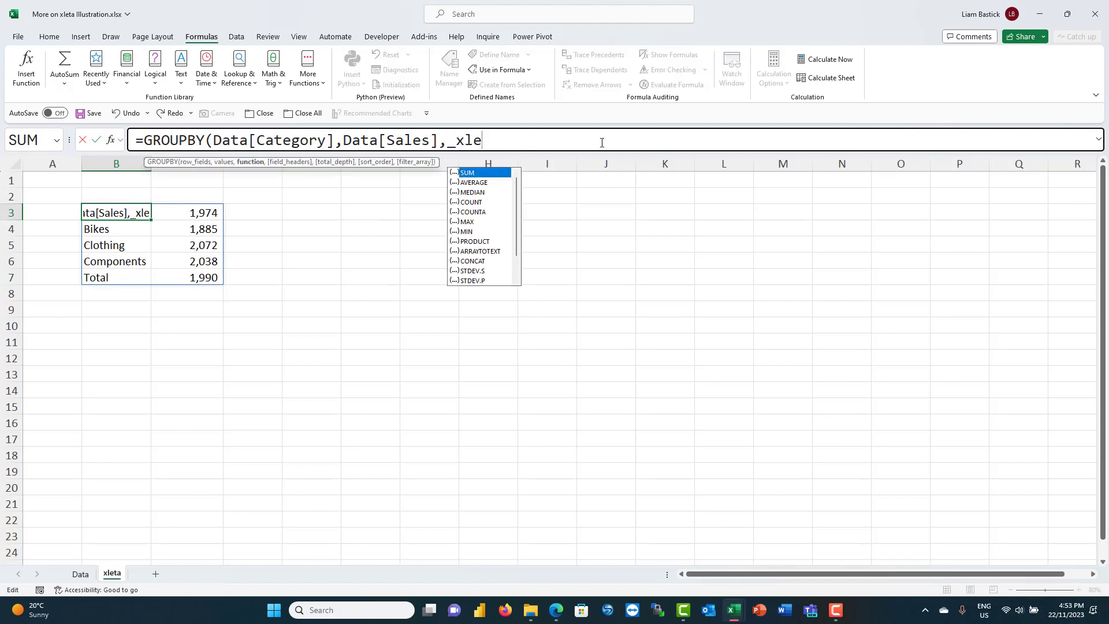
pyautogui.write('ta.S')
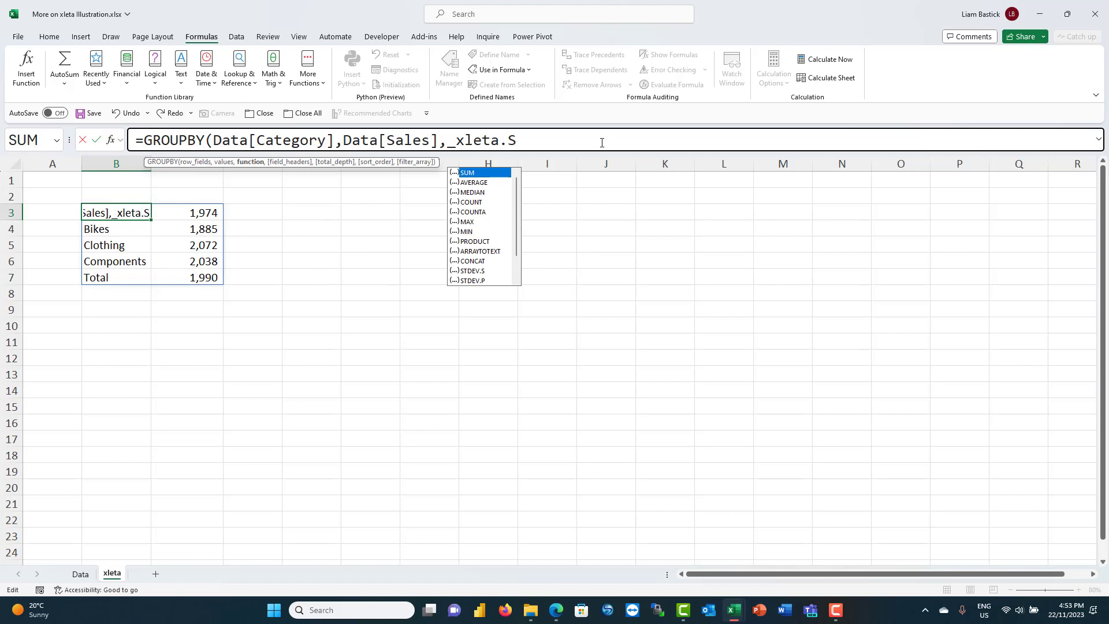
pyautogui.write('UM)')
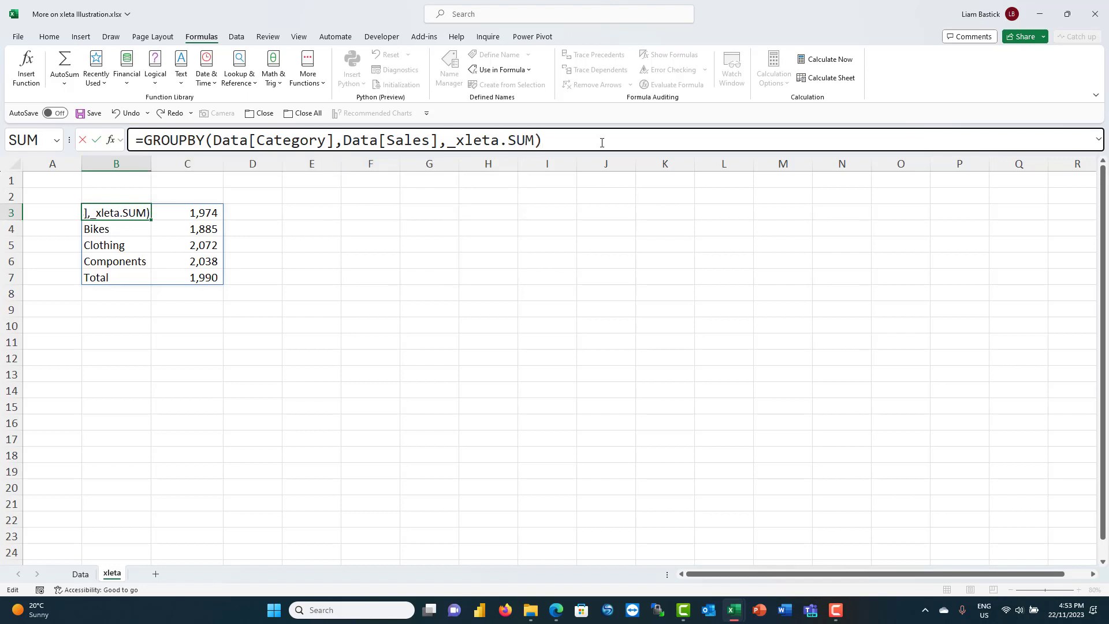
pyautogui.press('Return')
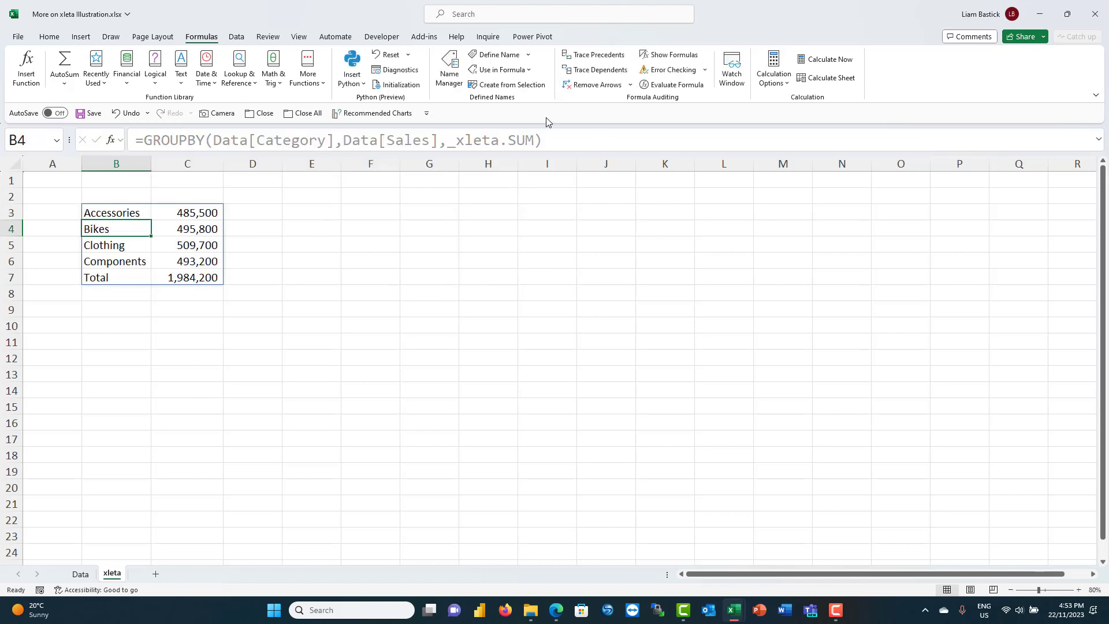
pyautogui.click(128, 212)
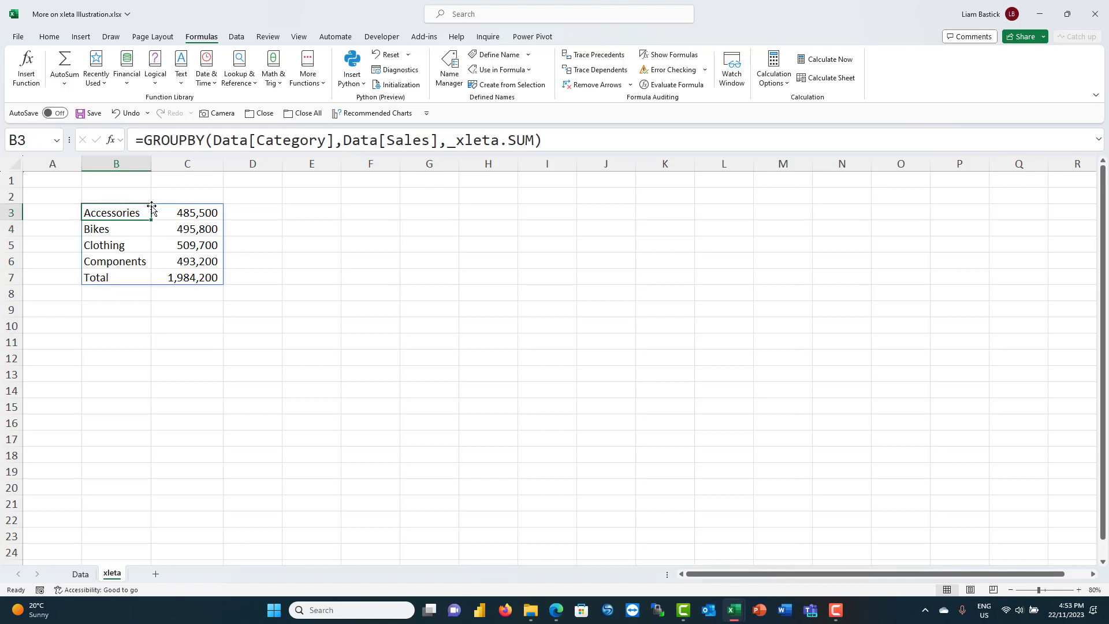
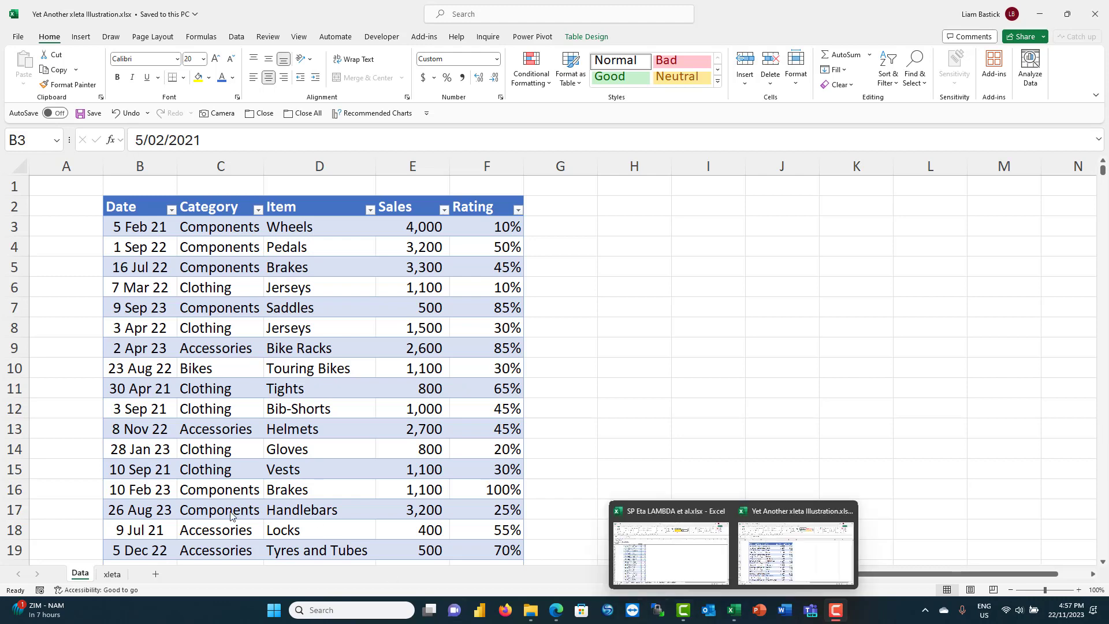
# Step: Start a GROUPBY formula in B3 of the xleta sheet with Data[Category] as the row fields
pyautogui.click(112, 574)
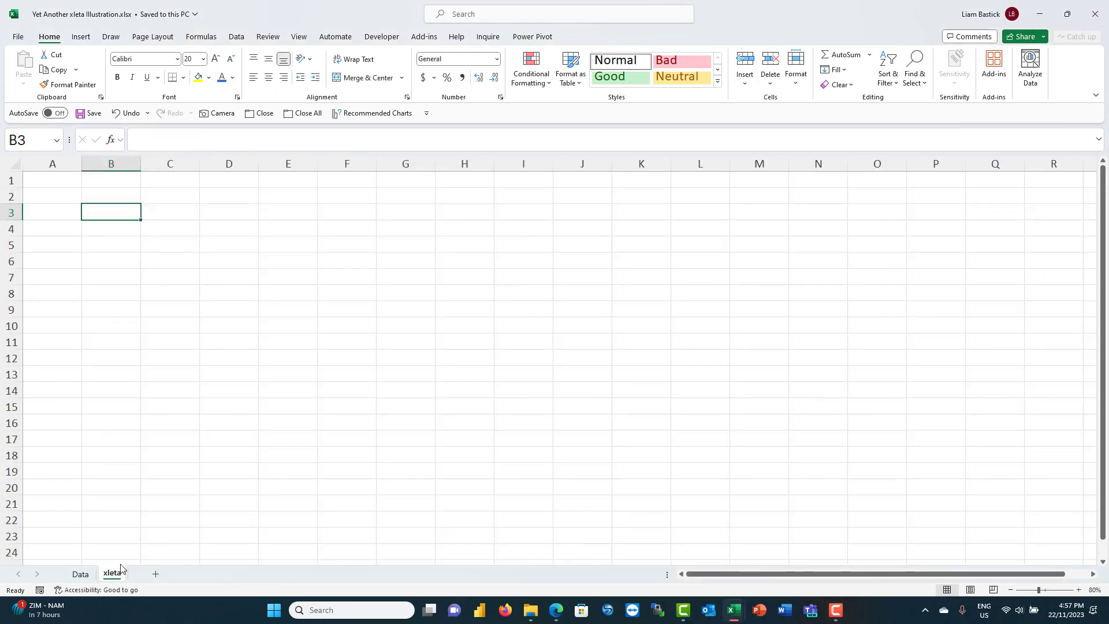
pyautogui.write('=')
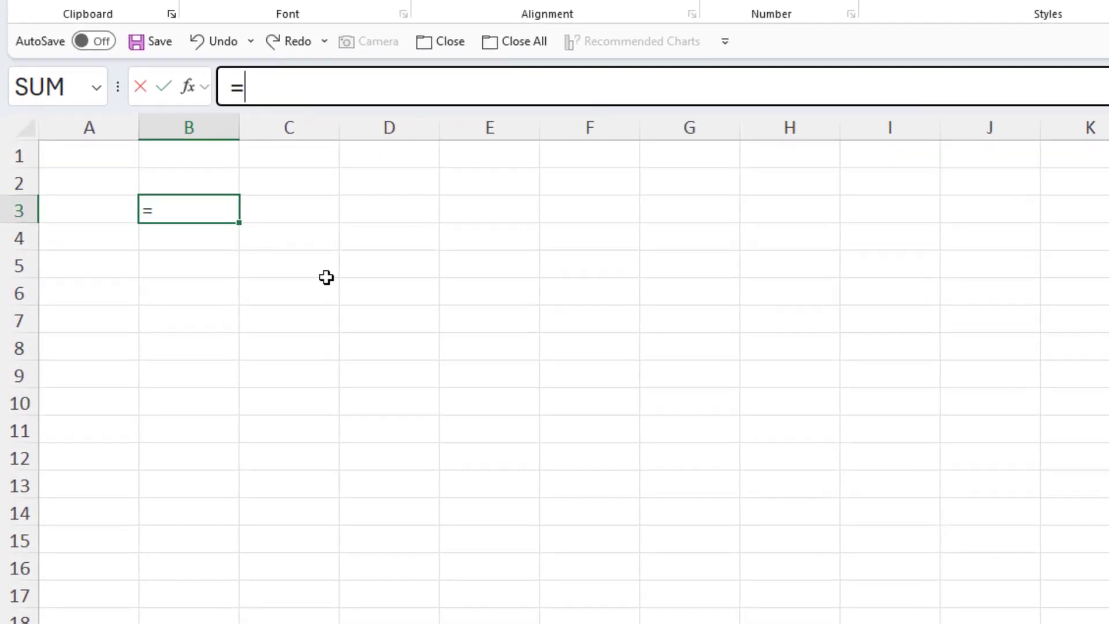
pyautogui.write('group')
pyautogui.press('Tab')
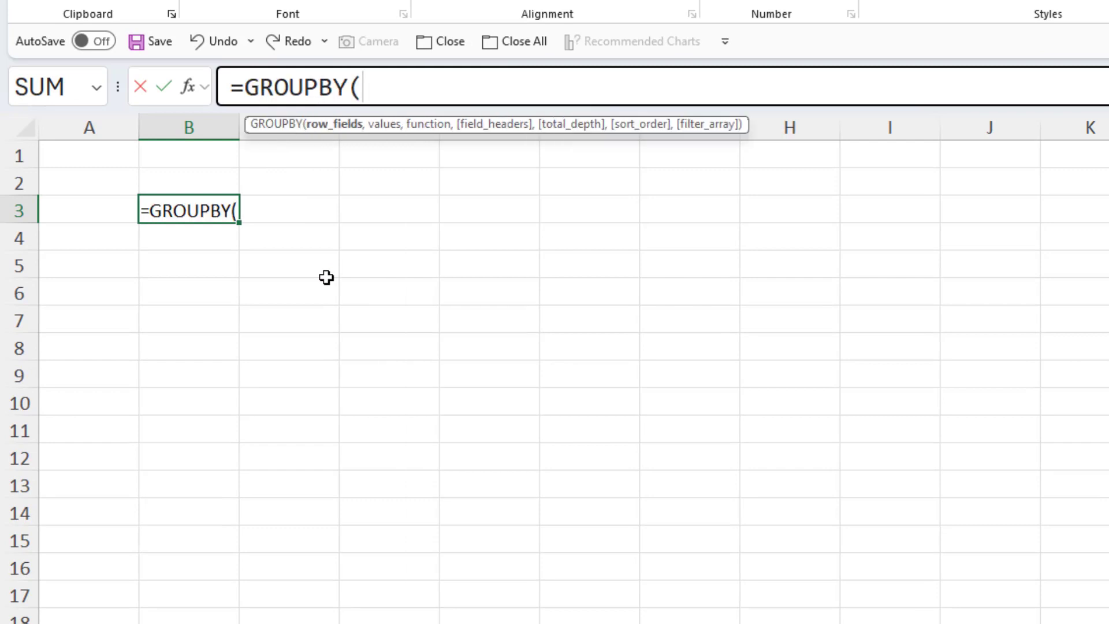
pyautogui.write('Data[')
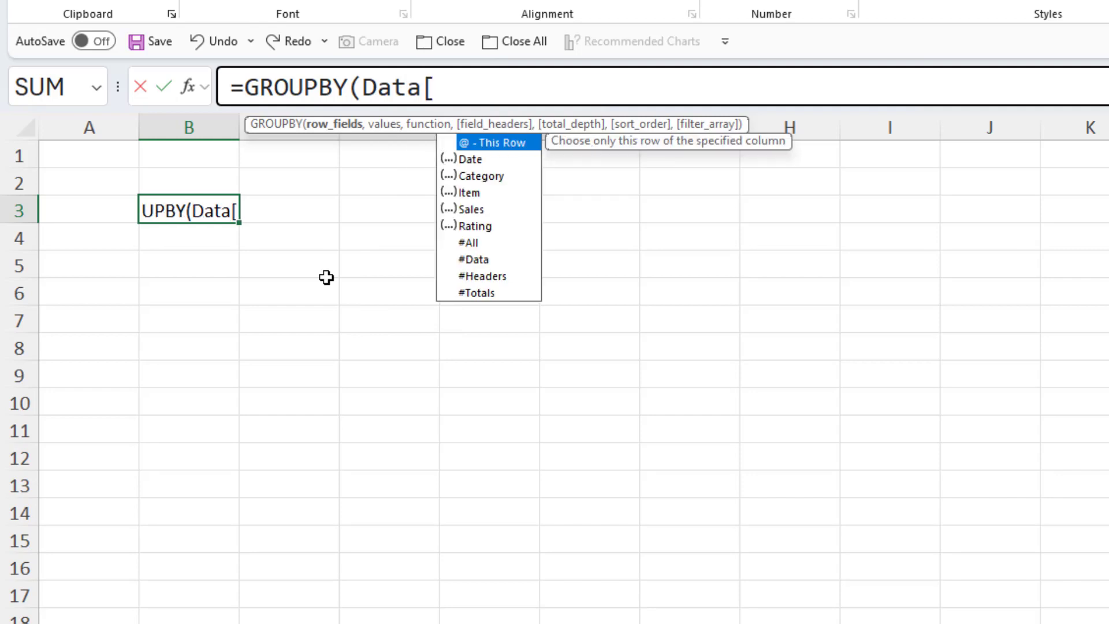
pyautogui.write('categ')
pyautogui.press('Tab')
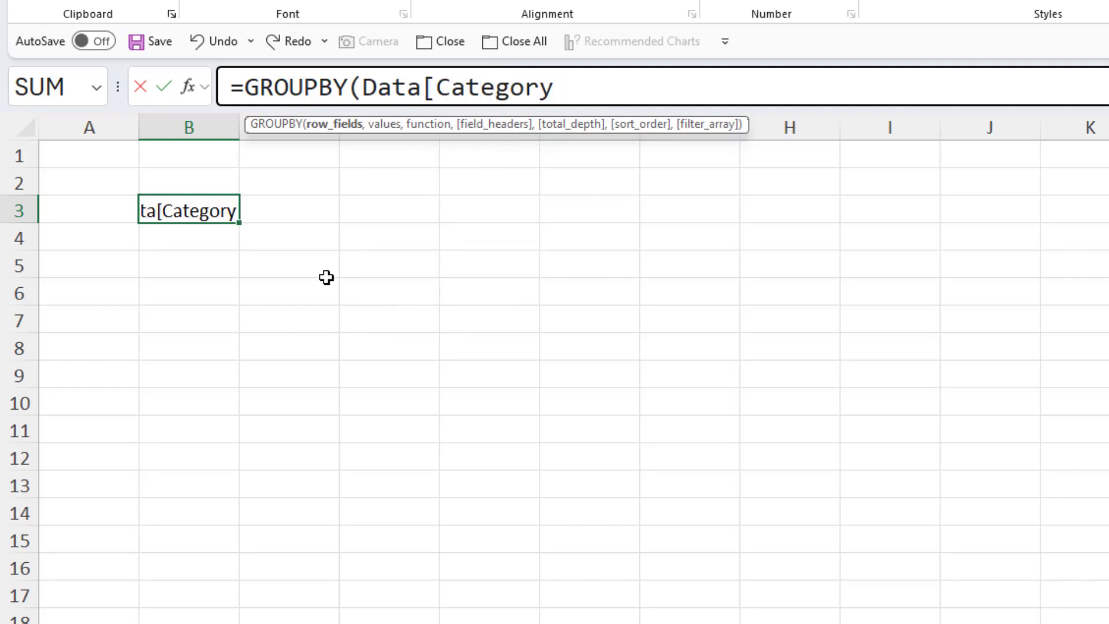
# Step: Complete the GROUPBY formula in B3 with Data[Sales] as the values and SUM as the function
pyautogui.write('[')
pyautogui.press('BackSpace')
pyautogui.write('],data')
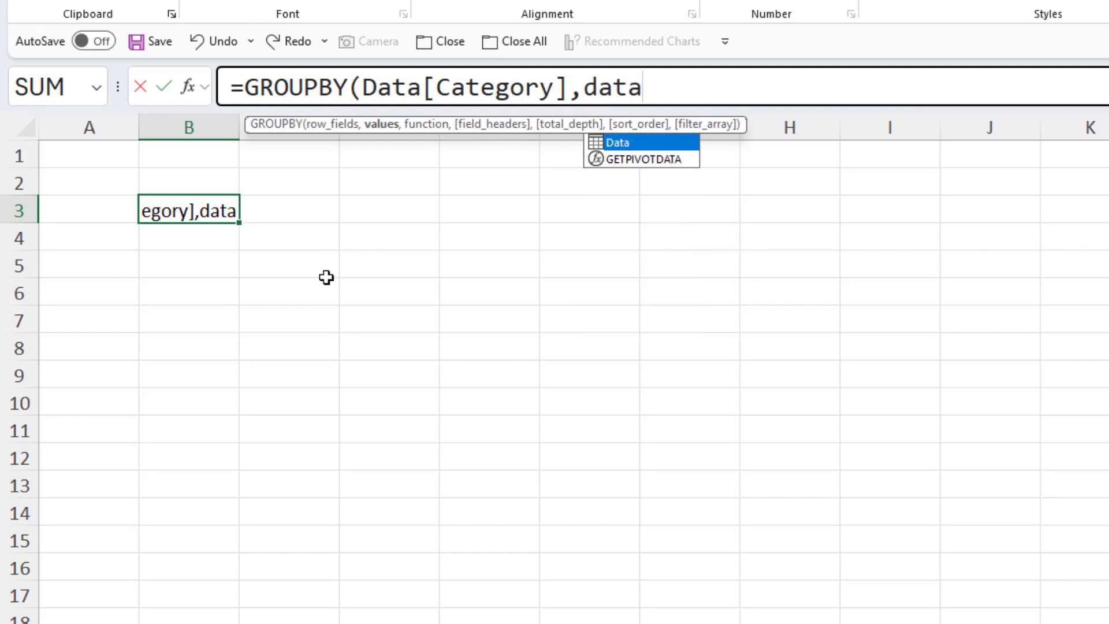
pyautogui.write('[Sales')
pyautogui.press('Tab')
pyautogui.write('],')
pyautogui.press('Tab')
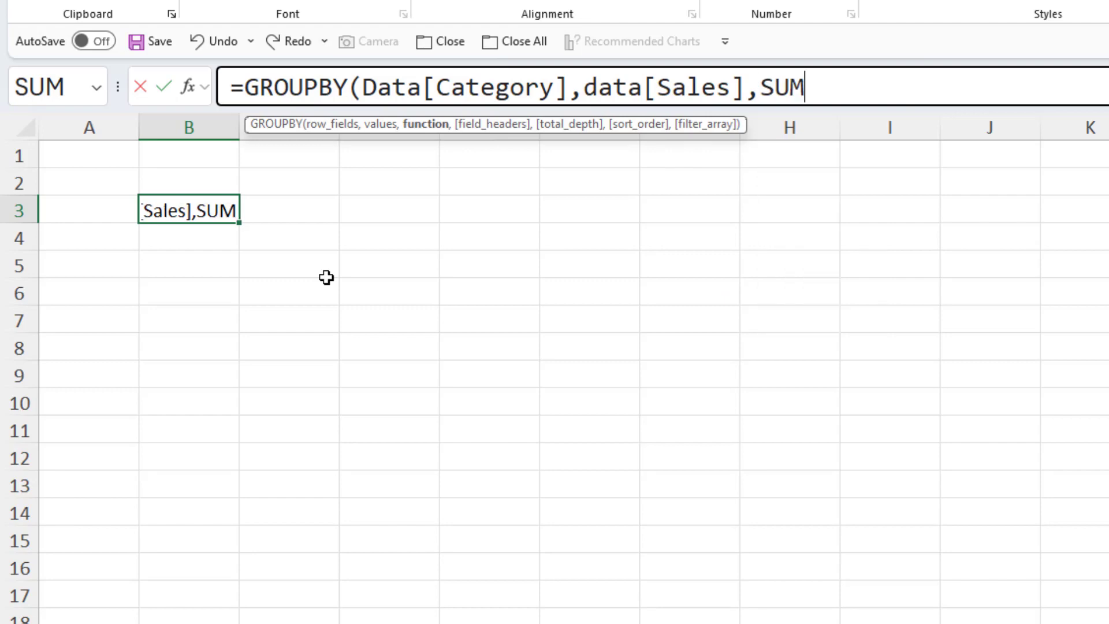
pyautogui.write(')')
pyautogui.press('Return')
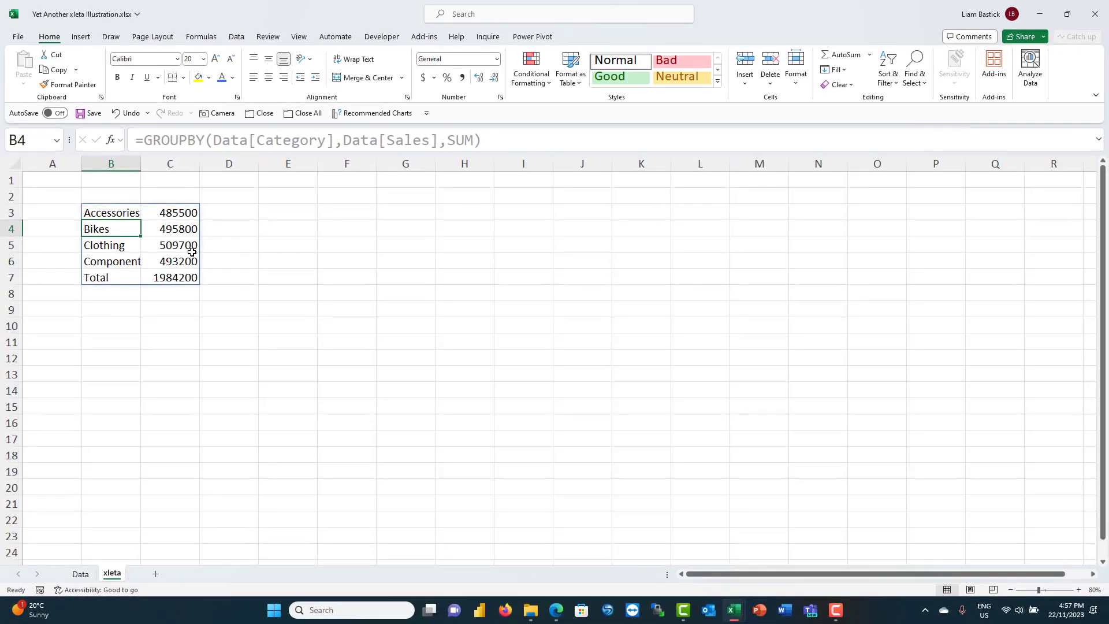
pyautogui.click(136, 214)
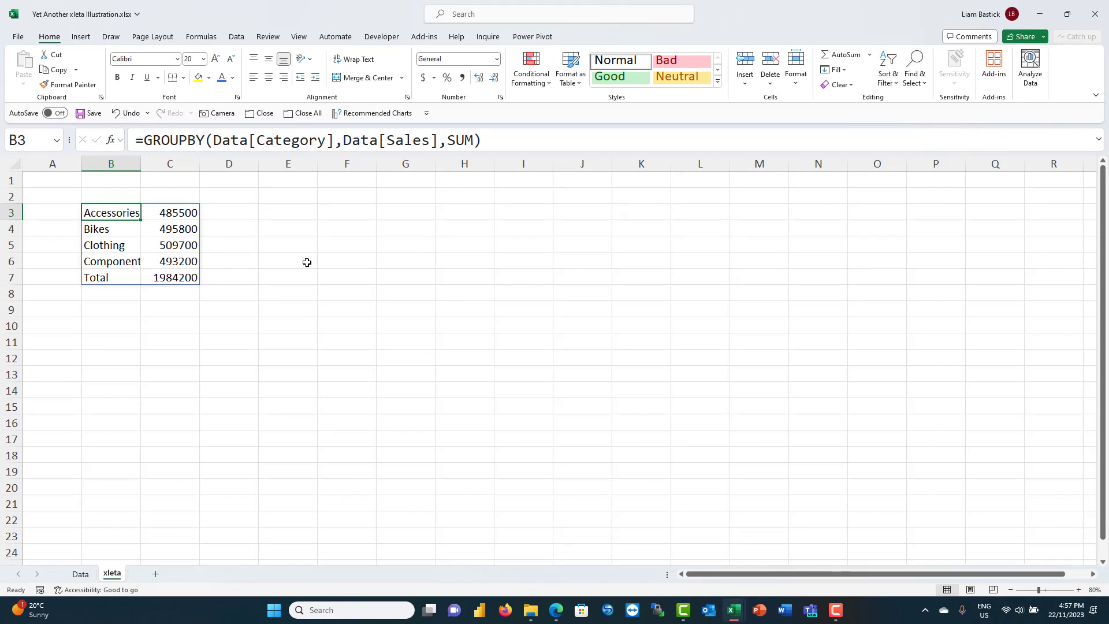
# Step: Enter 1, 2 and 3 in G3:G5 and total them with AutoSum in G6
pyautogui.click(360, 229)
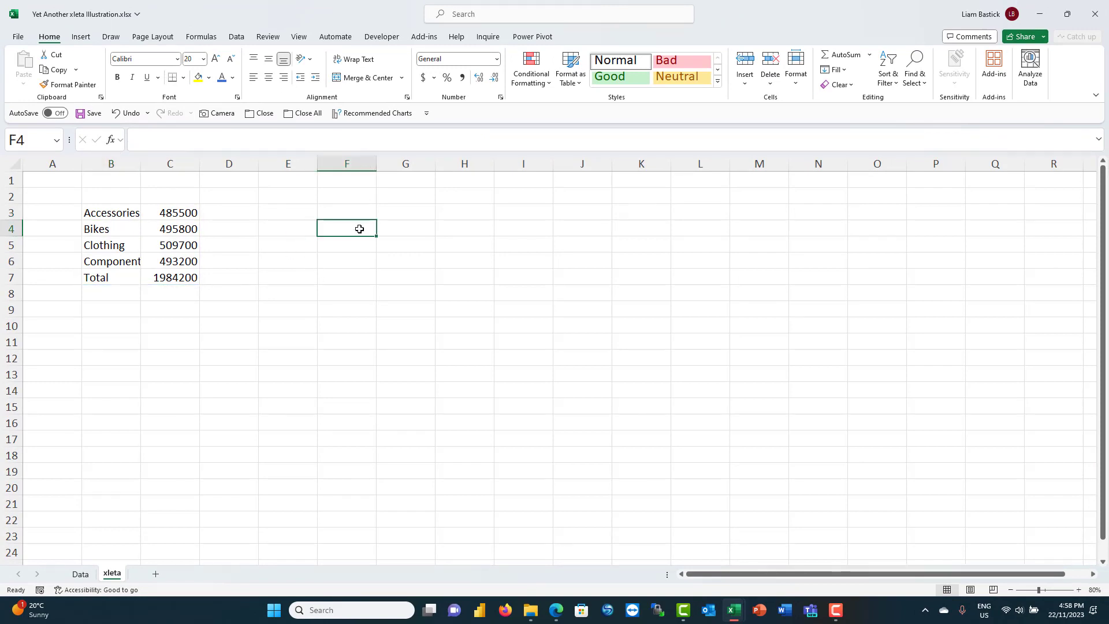
pyautogui.click(409, 216)
pyautogui.write('1')
pyautogui.press('Return')
pyautogui.write('2')
pyautogui.press('Return')
pyautogui.write('3')
pyautogui.press('Return')
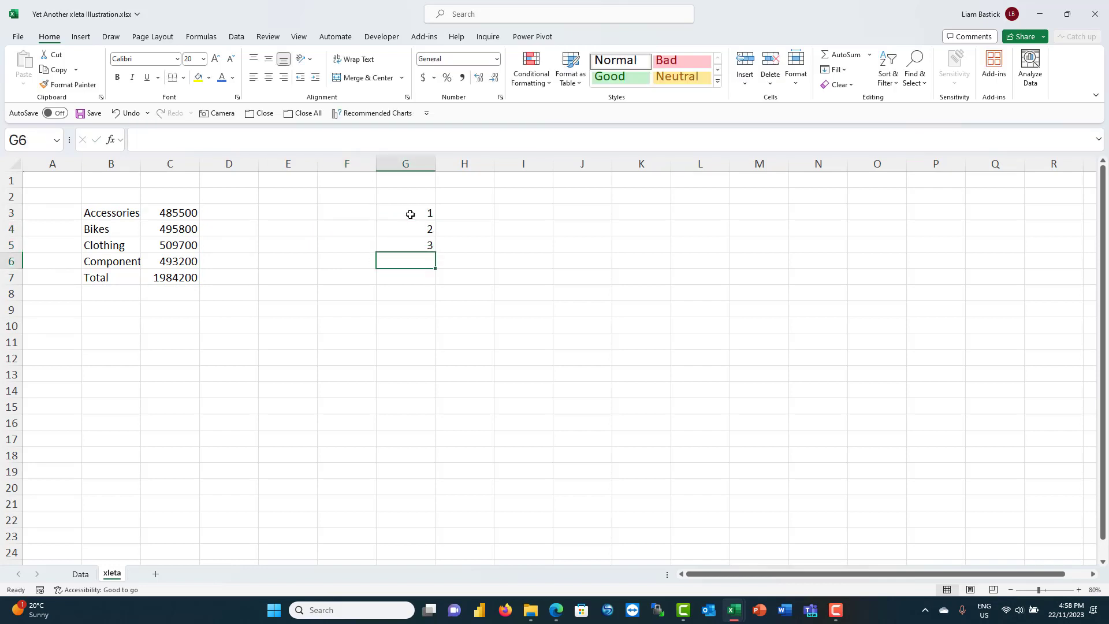
pyautogui.hotkey('alt', '=')
pyautogui.press('Return')
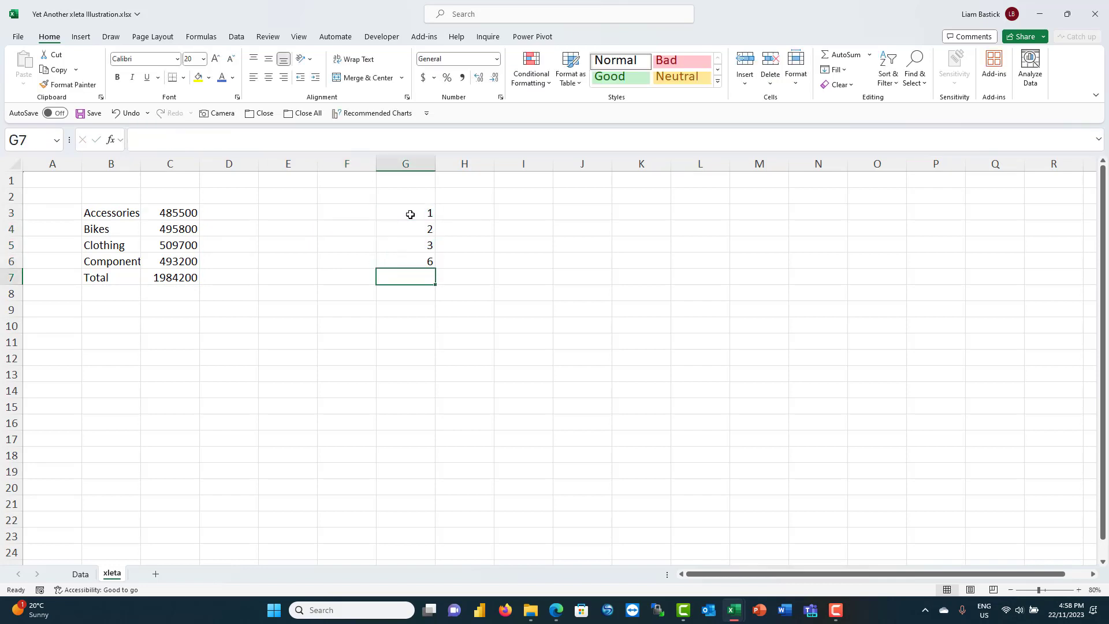
pyautogui.click(420, 259)
pyautogui.click(416, 291)
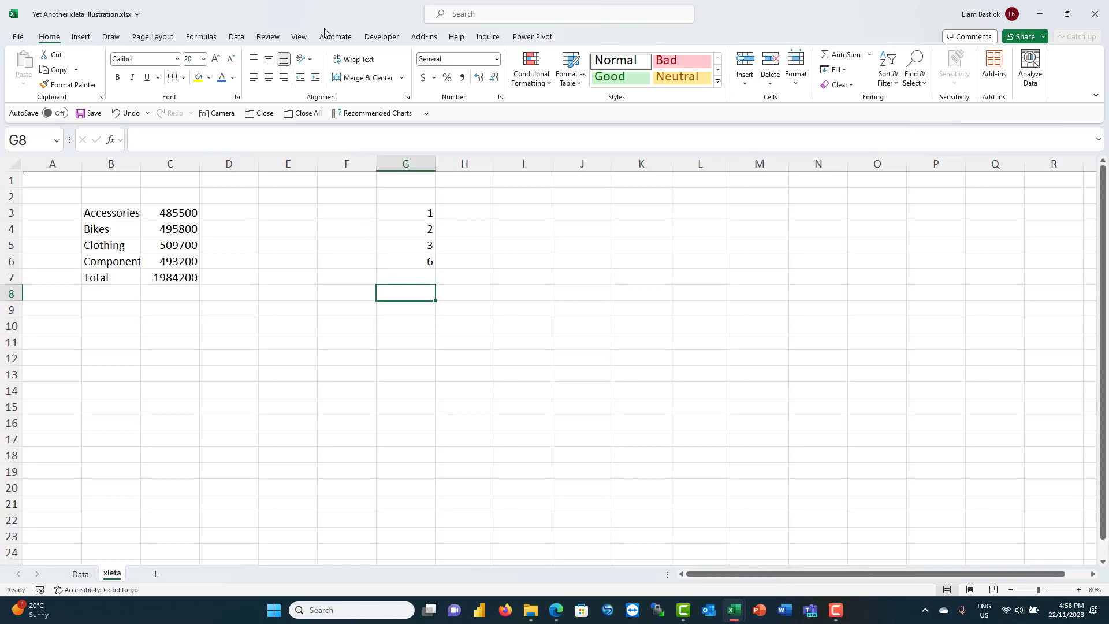
# Step: Define a workbook-scoped name SUM that refers to =lambda(x,y,z,x*y-z)
pyautogui.click(199, 37)
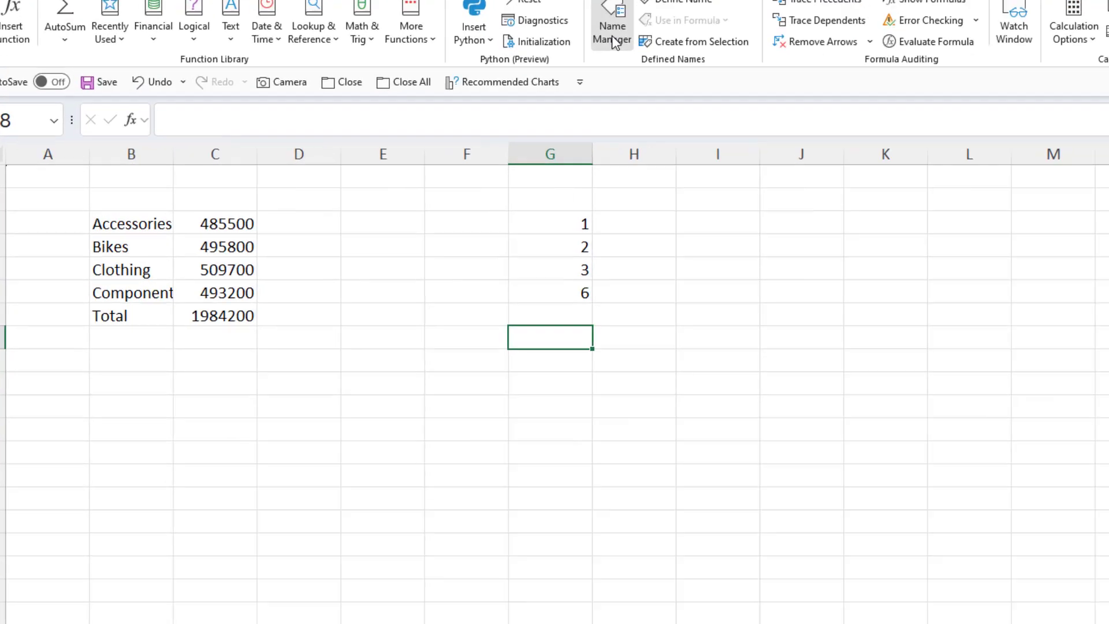
pyautogui.click(450, 69)
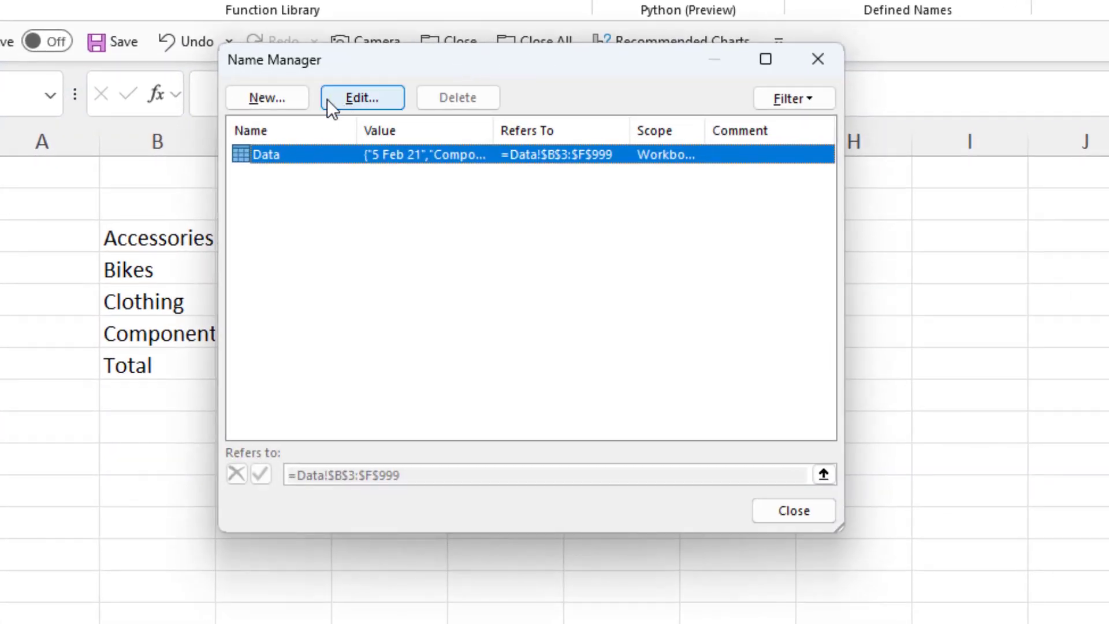
pyautogui.click(291, 98)
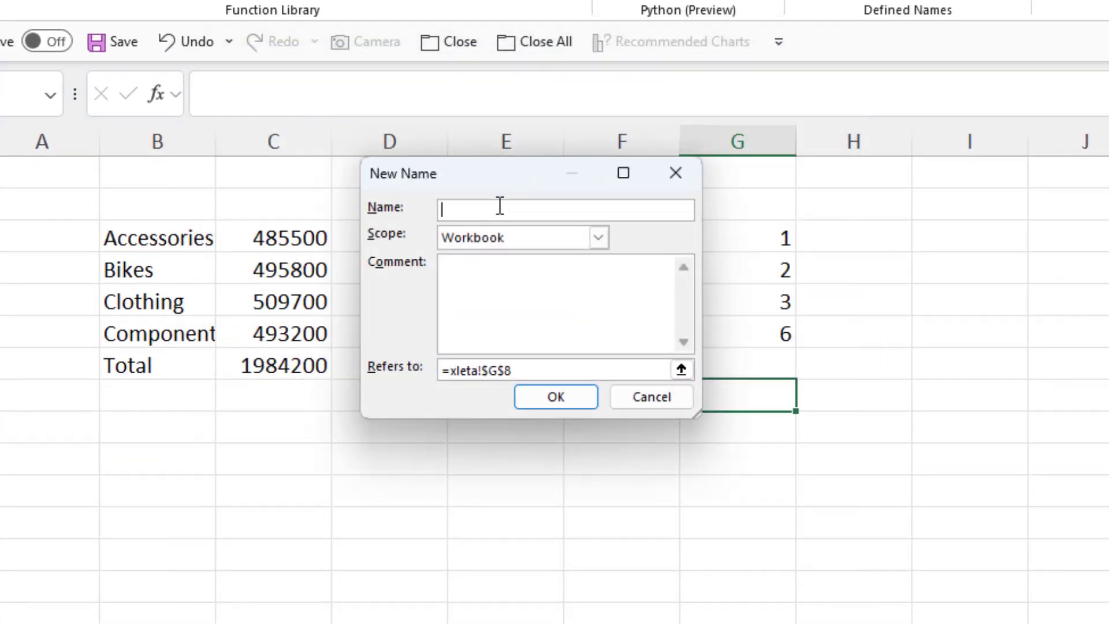
pyautogui.write('sUM')
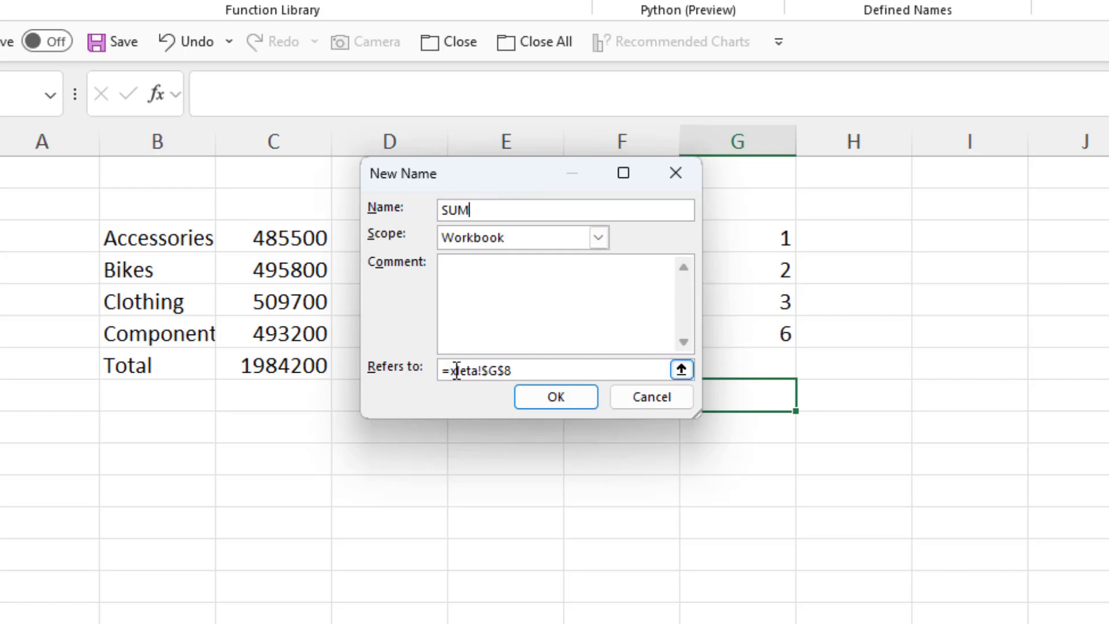
pyautogui.moveTo(527, 369); pyautogui.dragTo(446, 369)
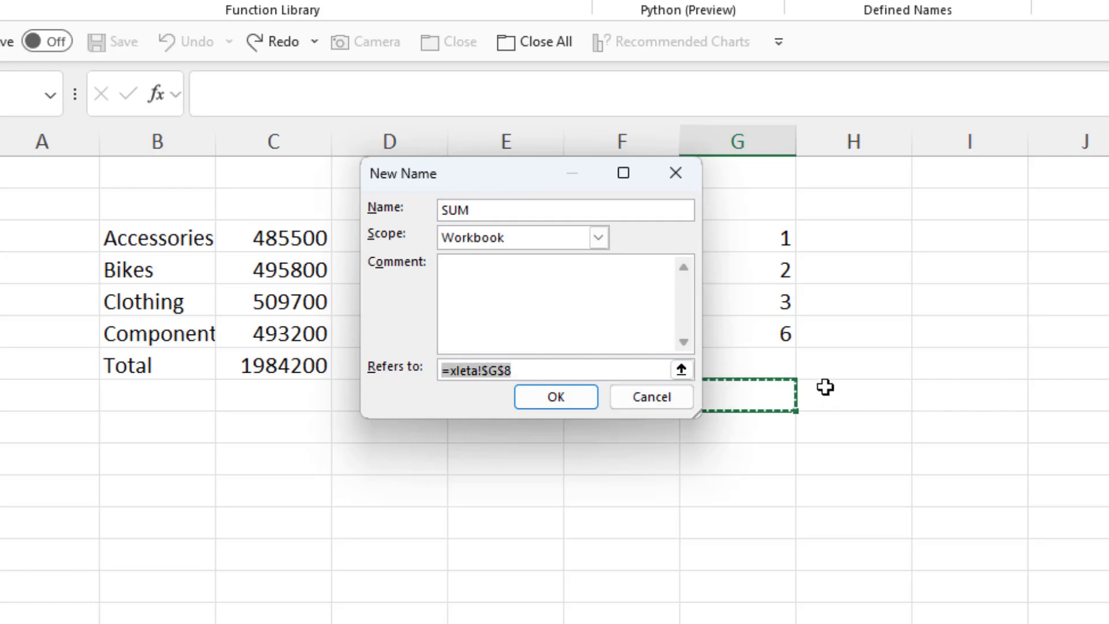
pyautogui.write('=lam')
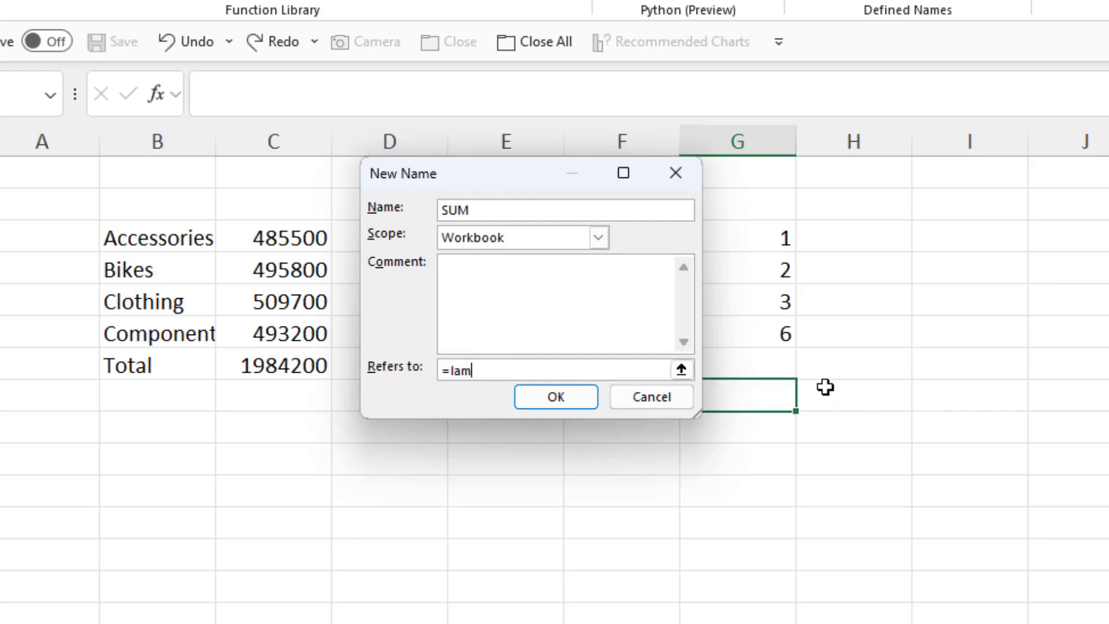
pyautogui.write('bda(x,y,z,x*y-z)')
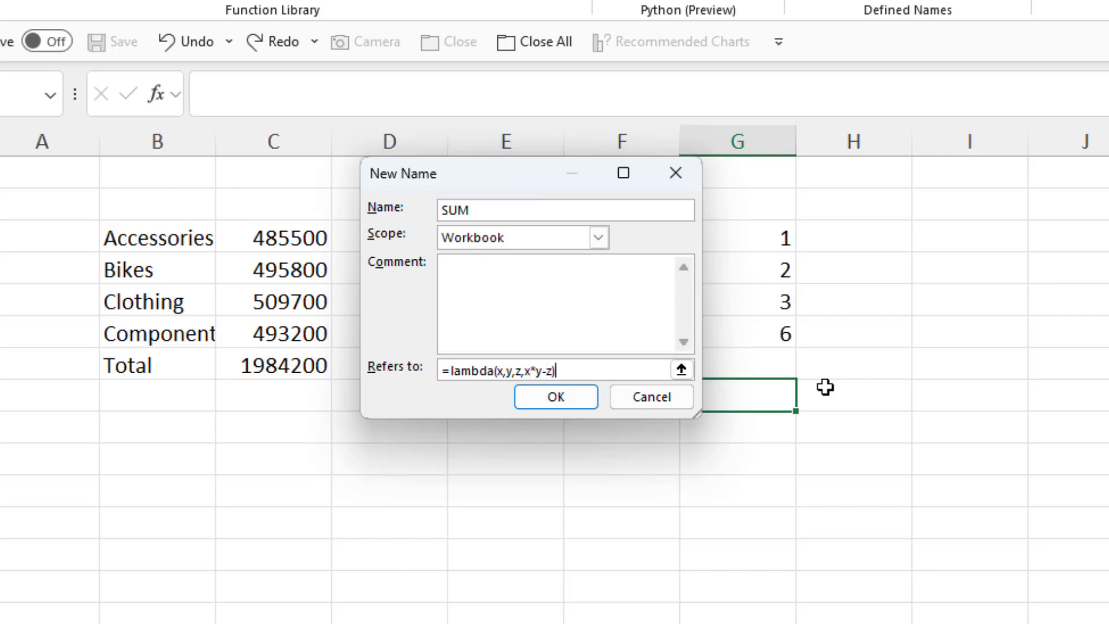
pyautogui.click(570, 394)
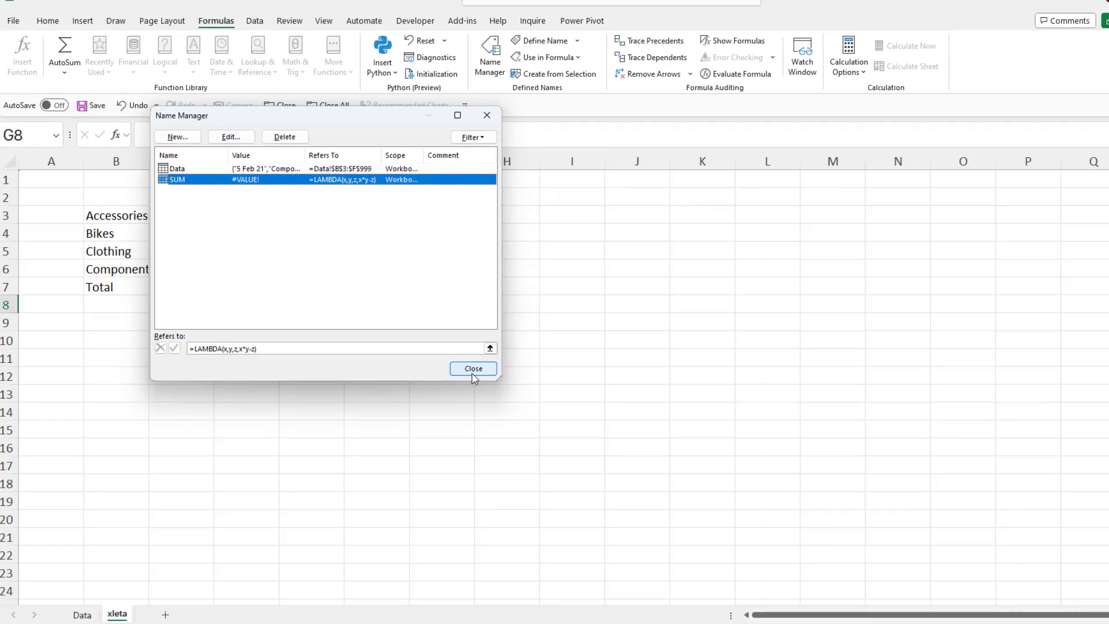
pyautogui.click(794, 510)
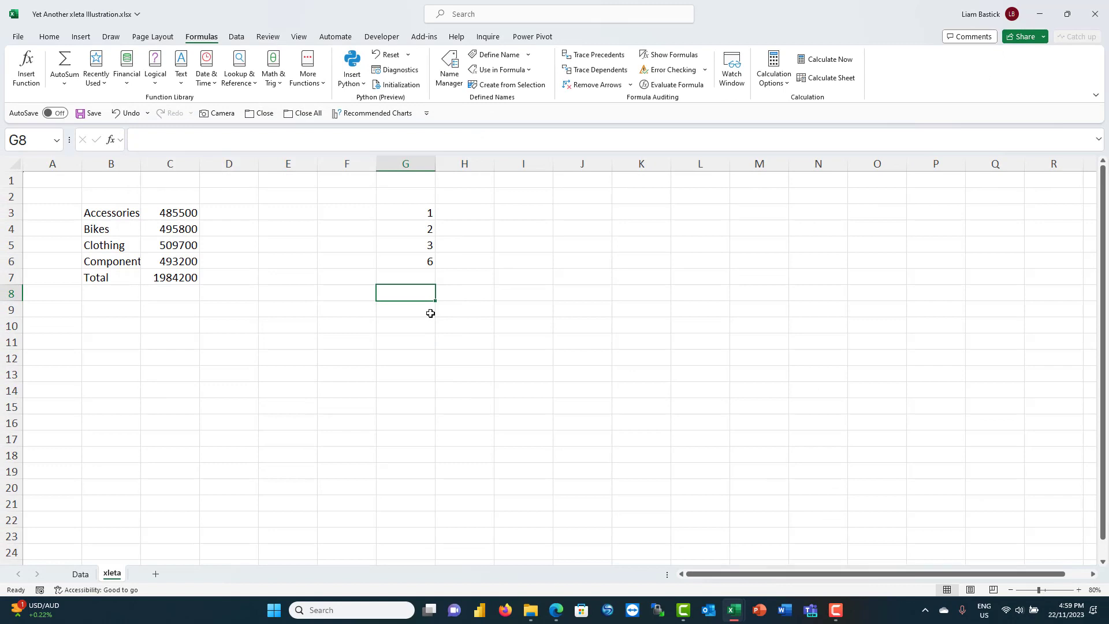
# Step: Enter =LAMBDA(x,y,z,x*y-z)(4,5,6) in G8 to evaluate the LAMBDA directly, and reselect the cell
pyautogui.write('=')
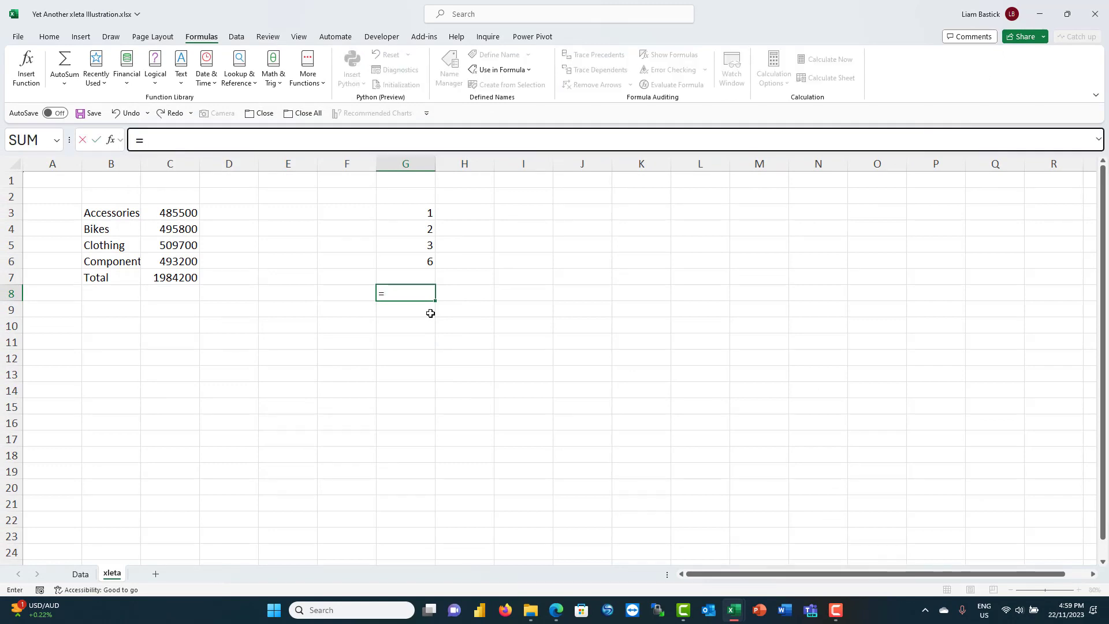
pyautogui.write('lambda')
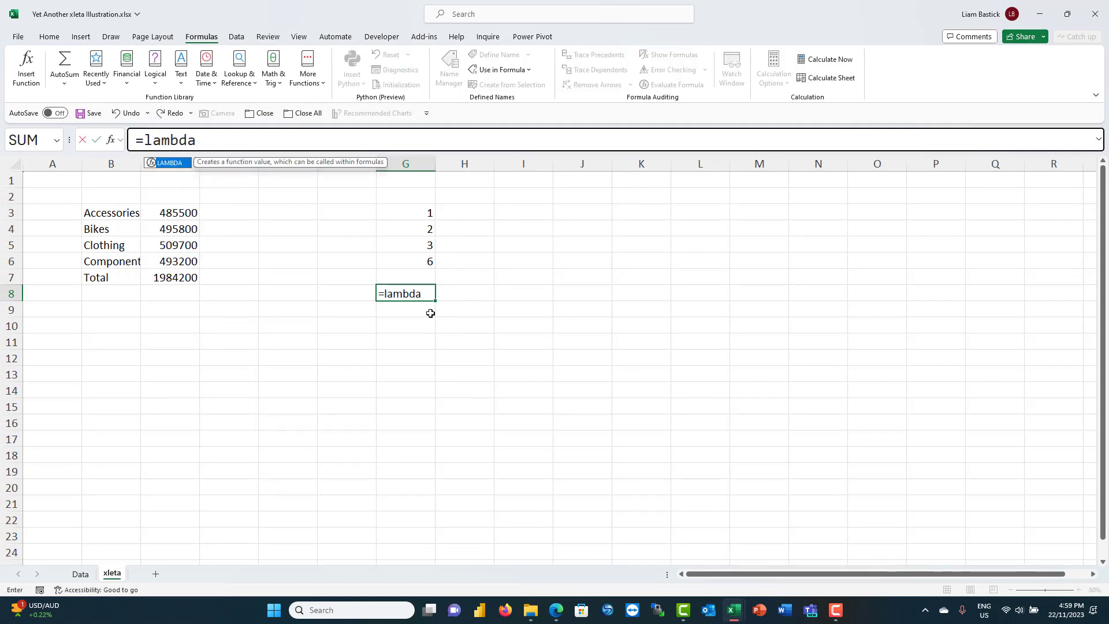
pyautogui.write('(x,y,z,')
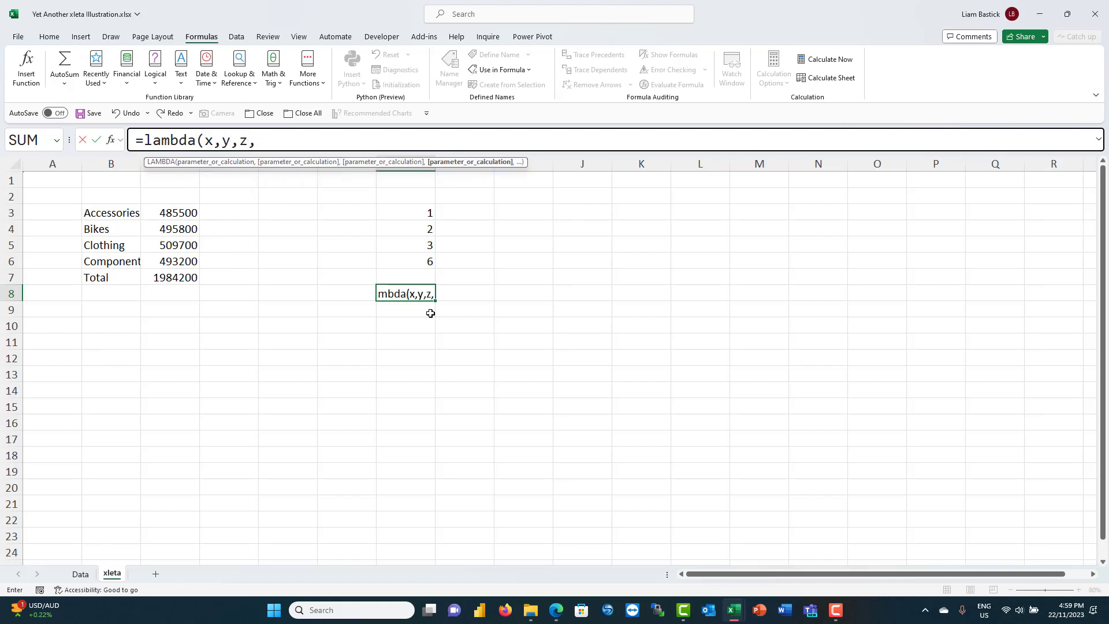
pyautogui.write('x')
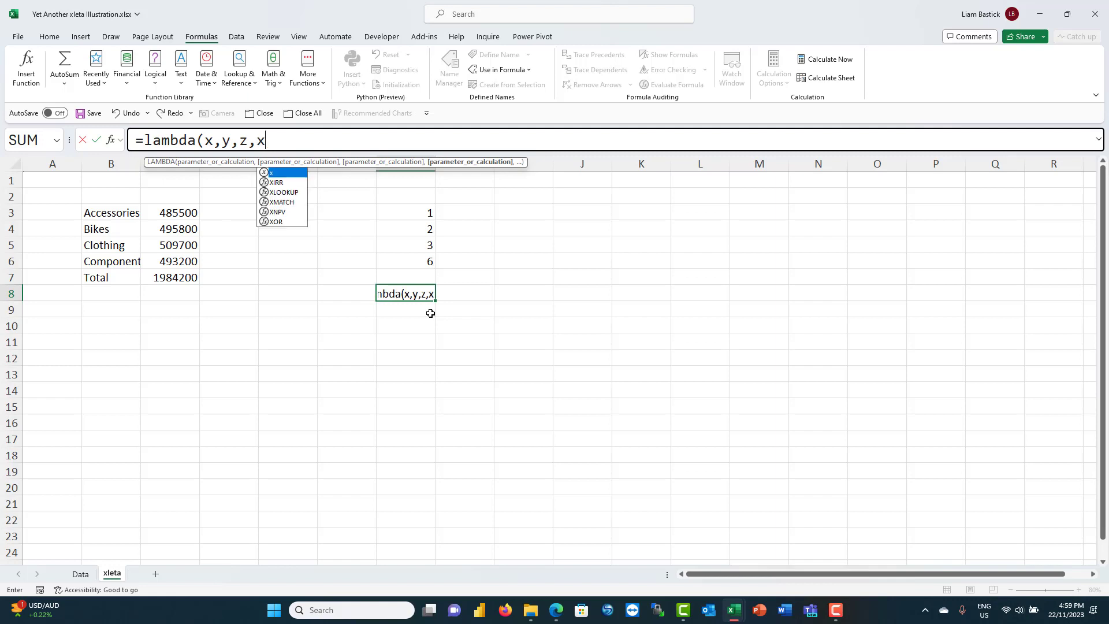
pyautogui.write('*y-z,')
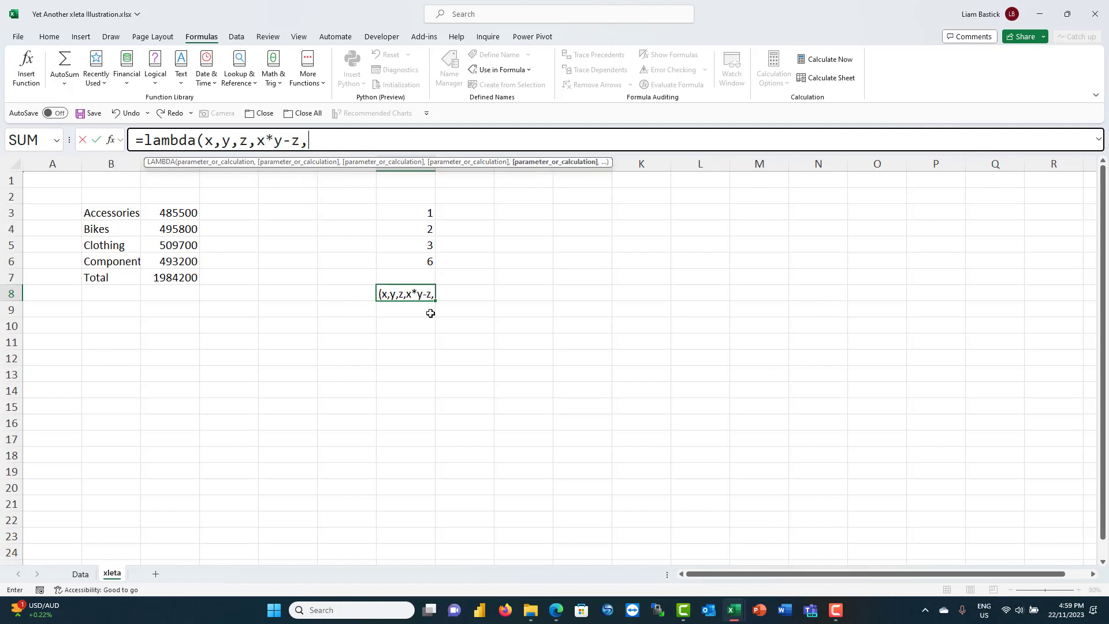
pyautogui.press('BackSpace')
pyautogui.write(')')
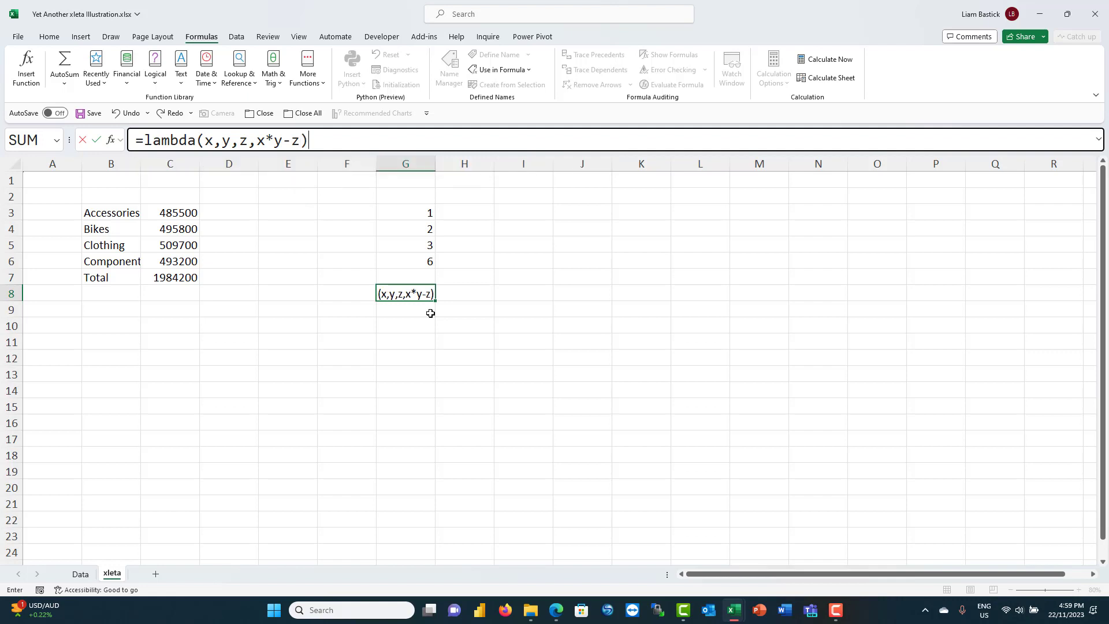
pyautogui.write('(')
pyautogui.write('4,5,6)')
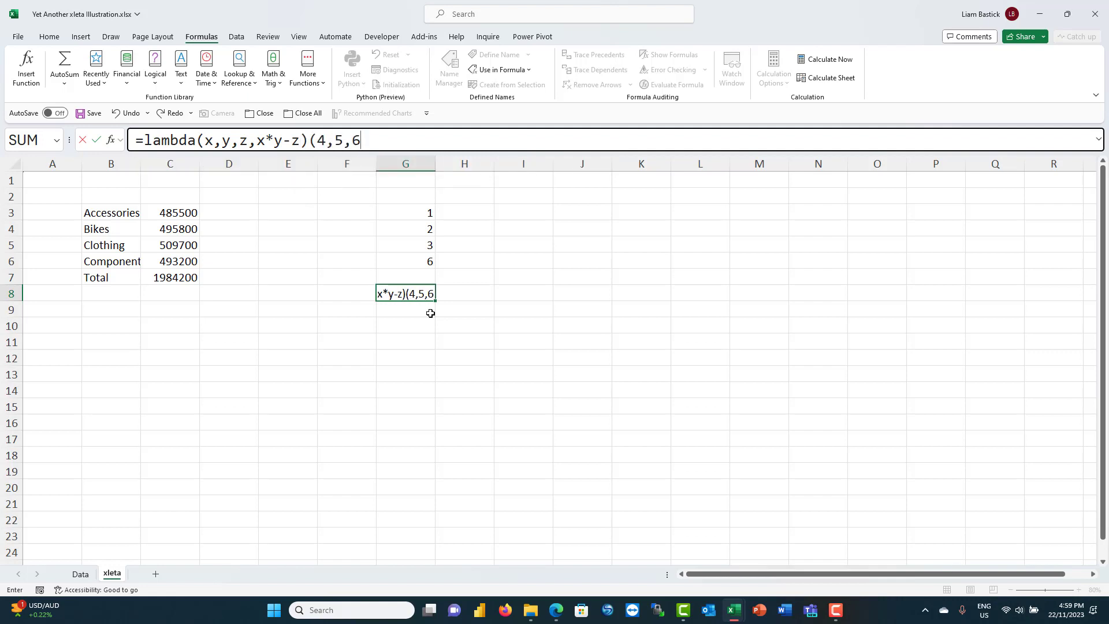
pyautogui.press('Return')
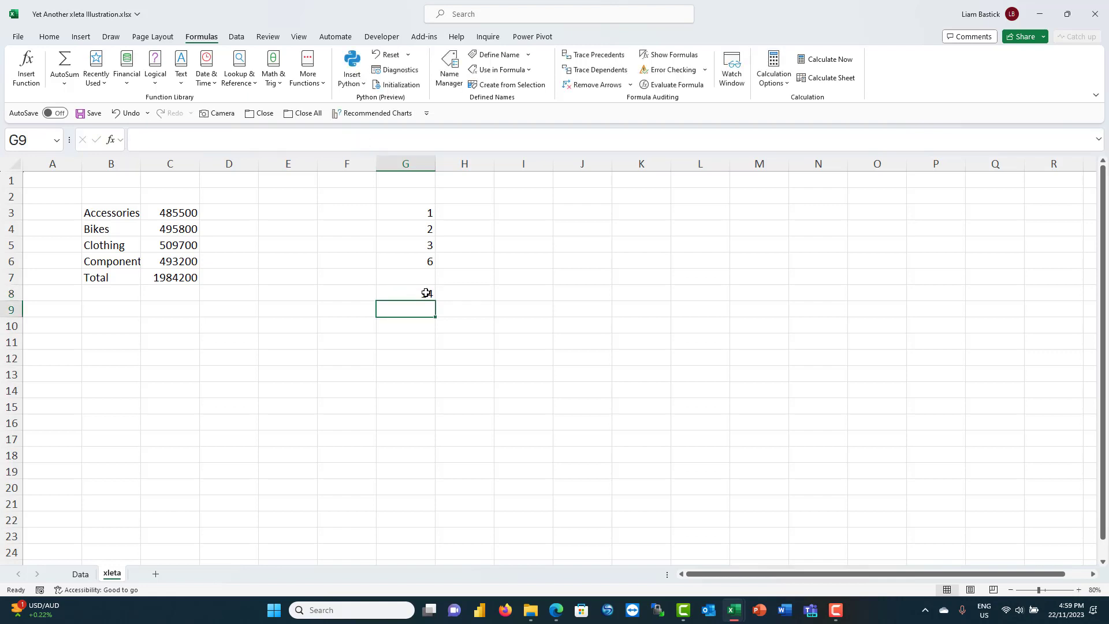
pyautogui.click(426, 294)
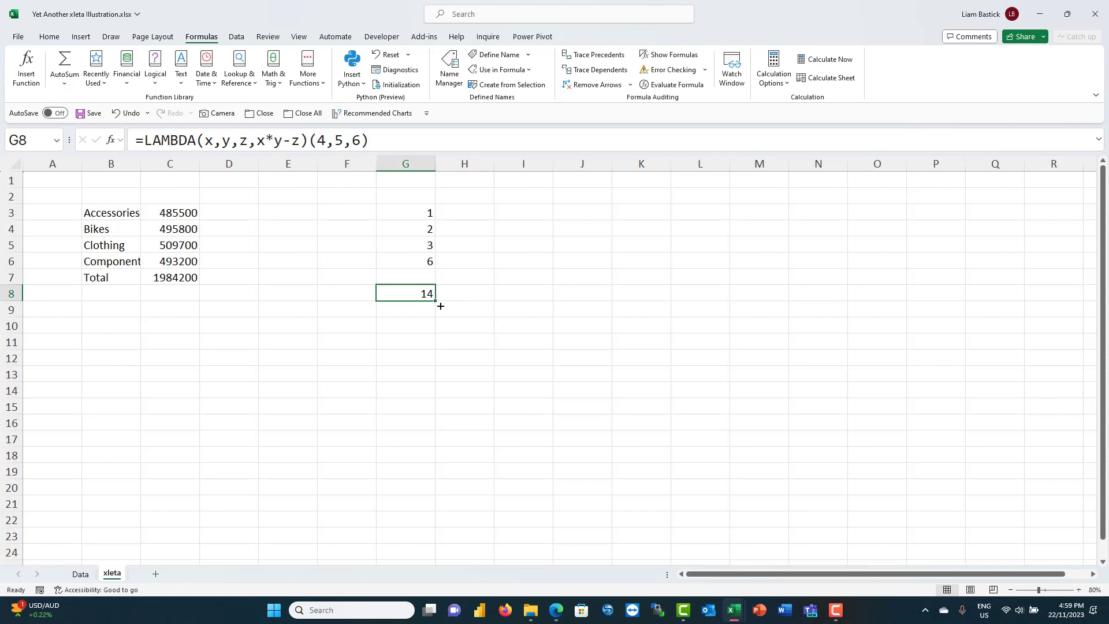
# Step: Enter =SUM(1) in I6 using the first of the two SUM functions suggested, and reselect the cell
pyautogui.click(544, 258)
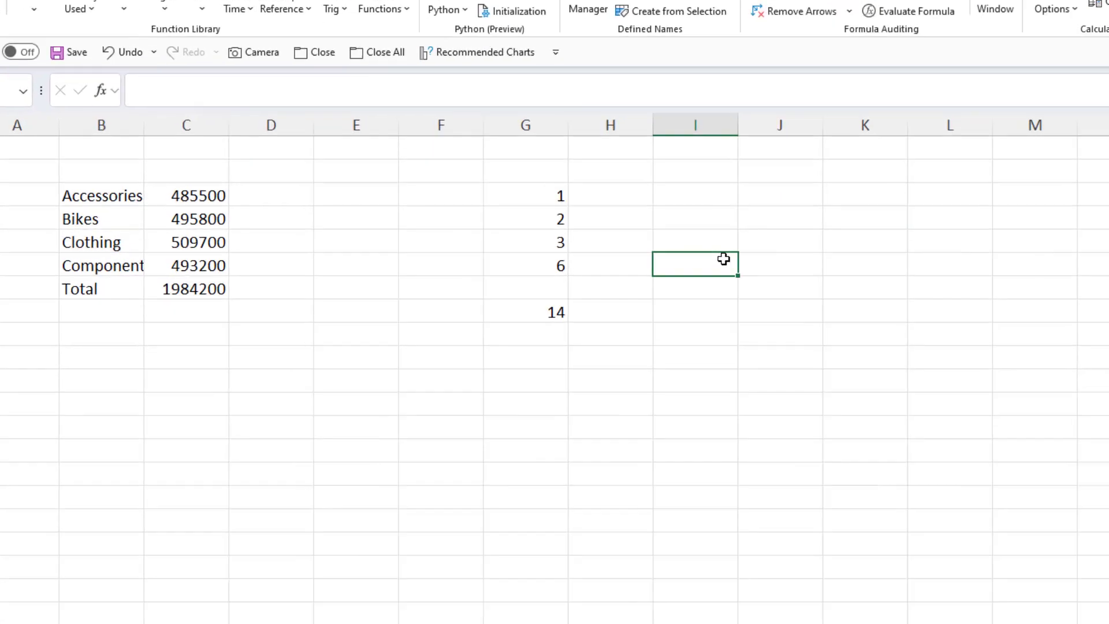
pyautogui.write('=sum')
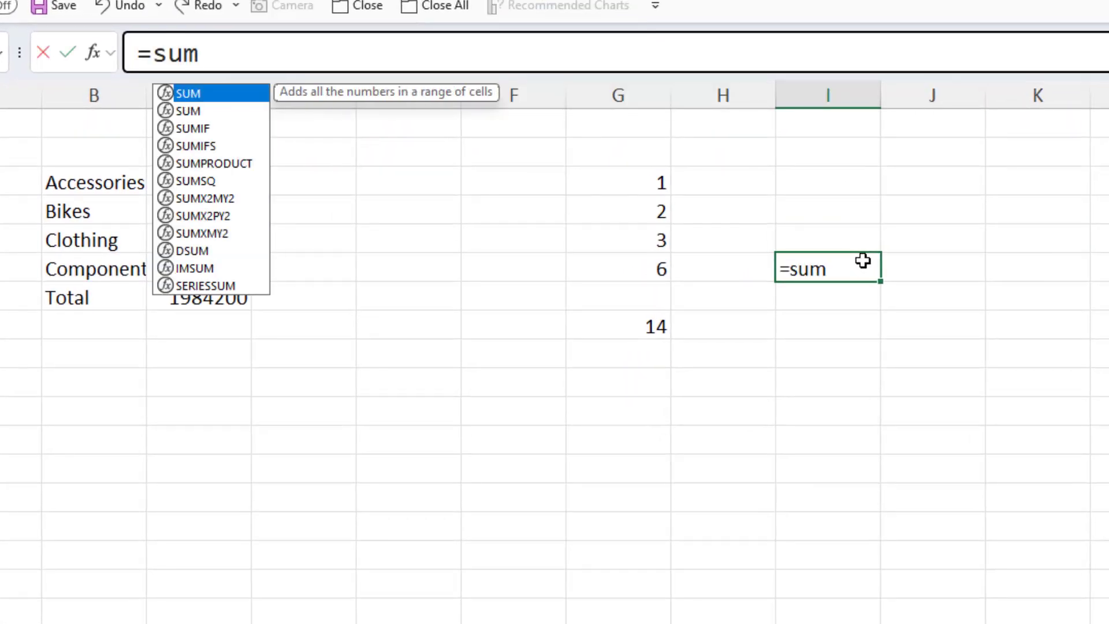
pyautogui.press('Tab')
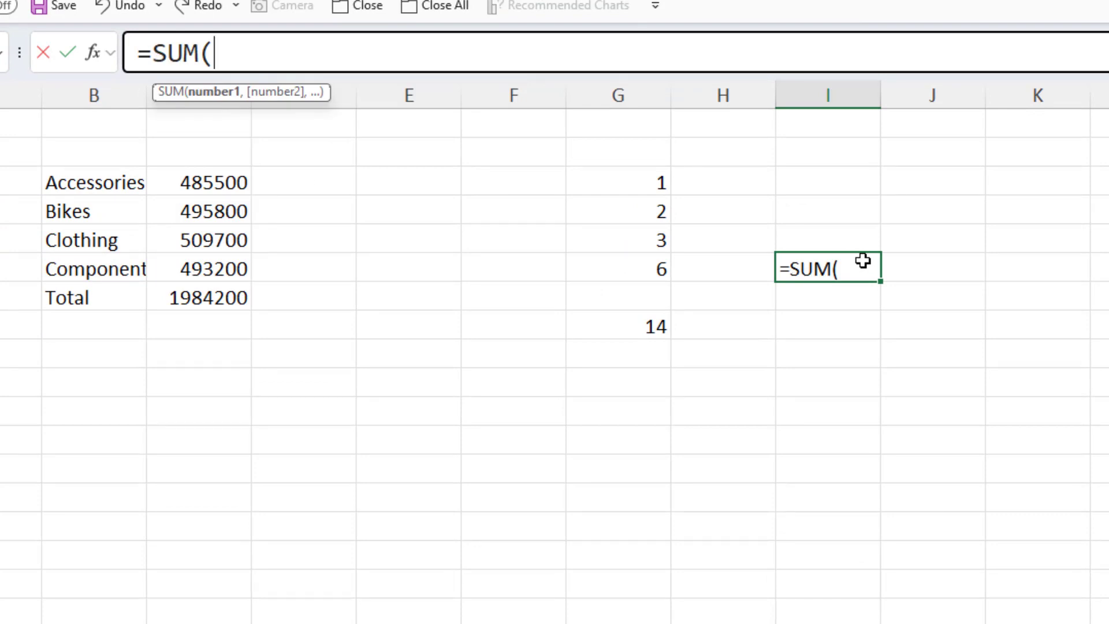
pyautogui.press('BackSpace')
pyautogui.press('BackSpace')
pyautogui.press('BackSpace')
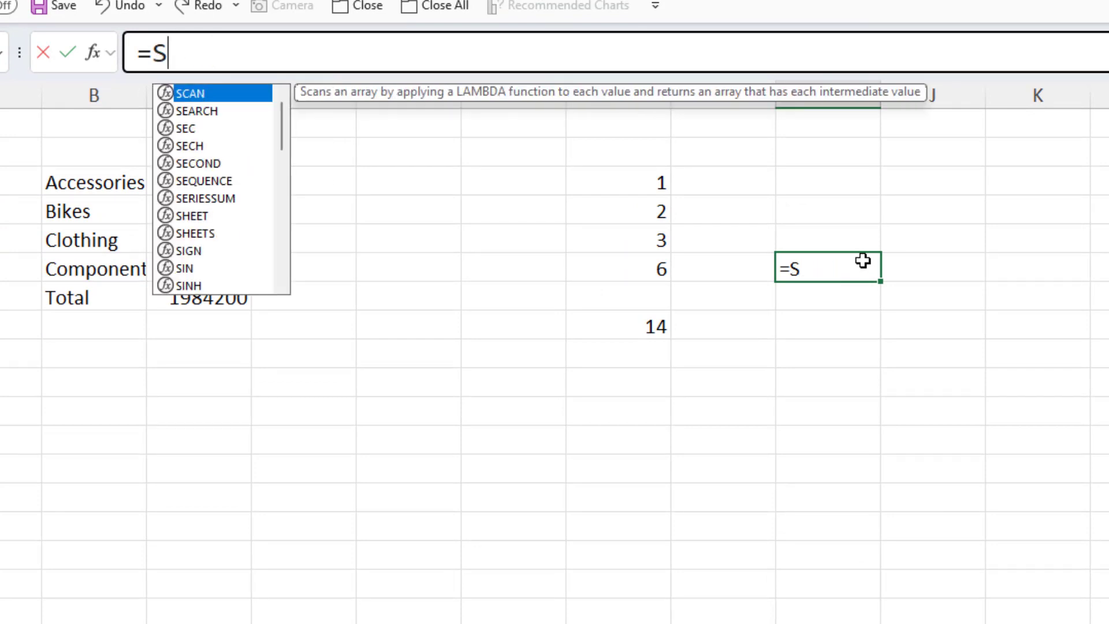
pyautogui.write('u')
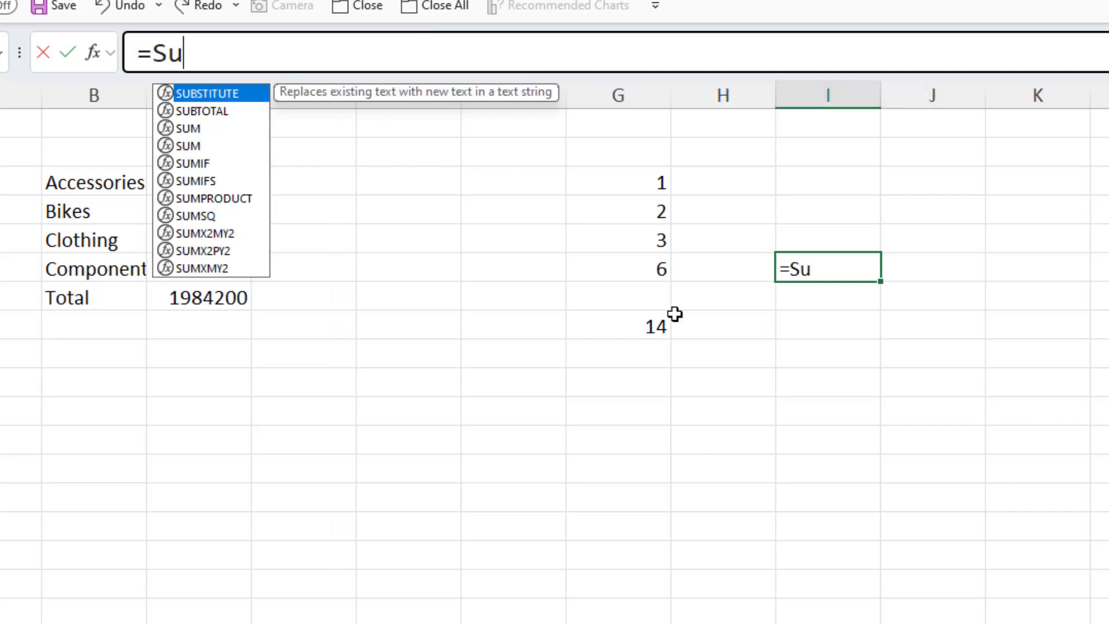
pyautogui.click(199, 130)
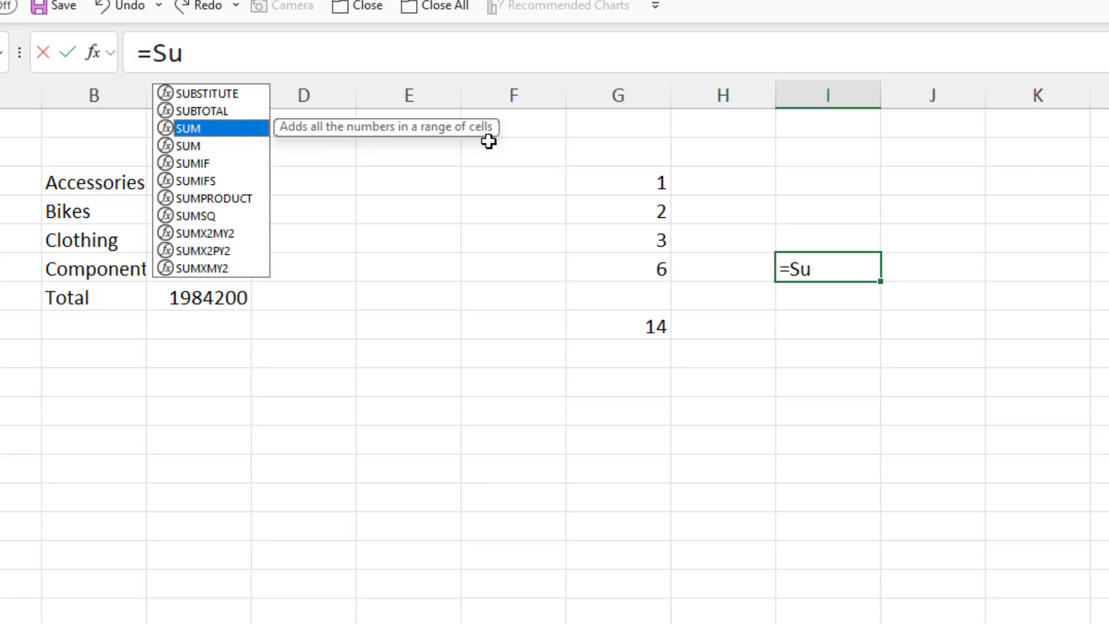
pyautogui.press('Tab')
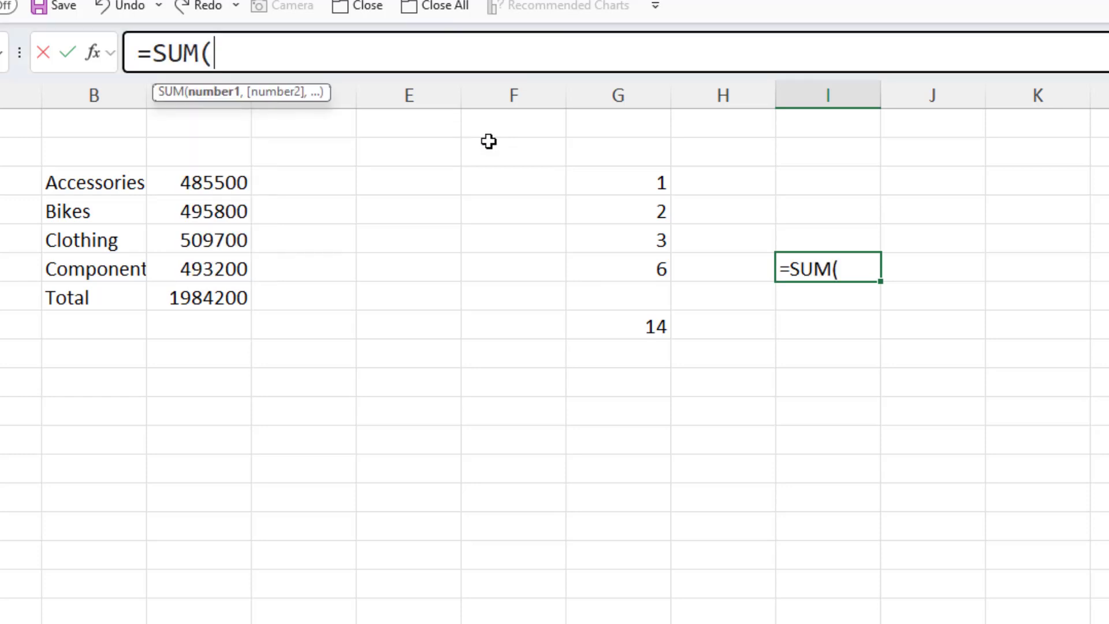
pyautogui.write('1)')
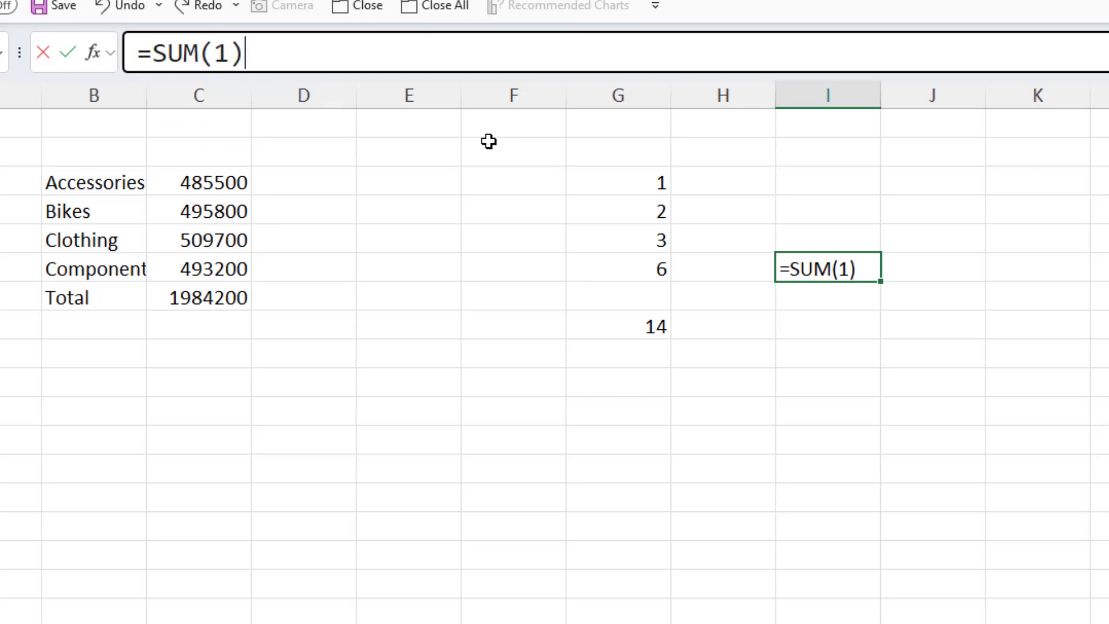
pyautogui.press('Return')
pyautogui.click(848, 271)
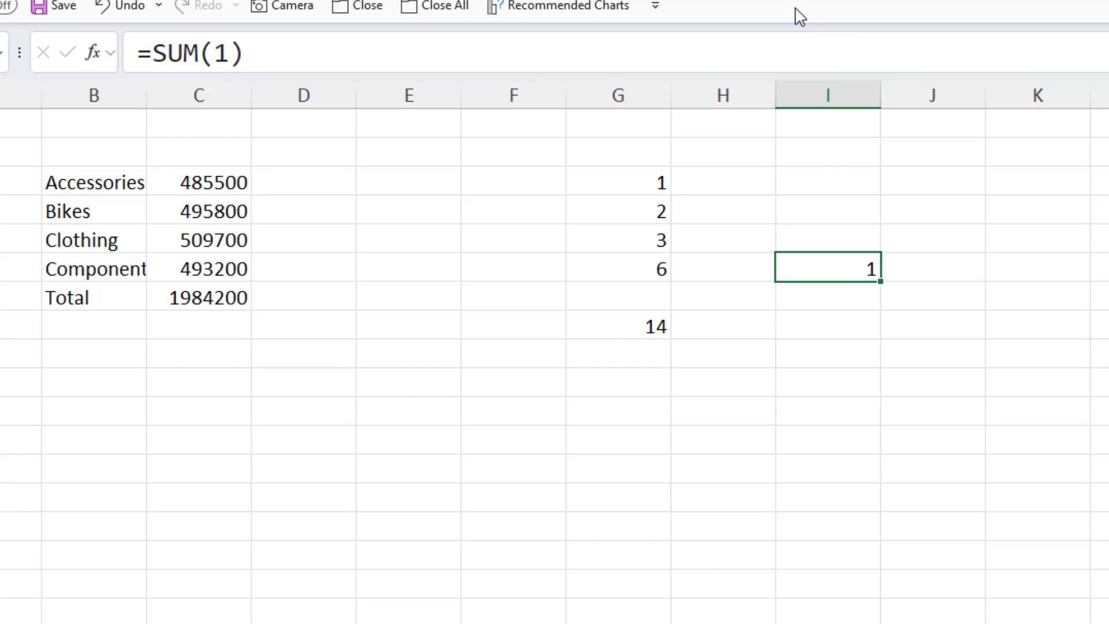
# Step: Replace the formula in I6 with =SUM(1) using the second of the two suggested SUM functions, and reselect the cell
pyautogui.write('=sum')
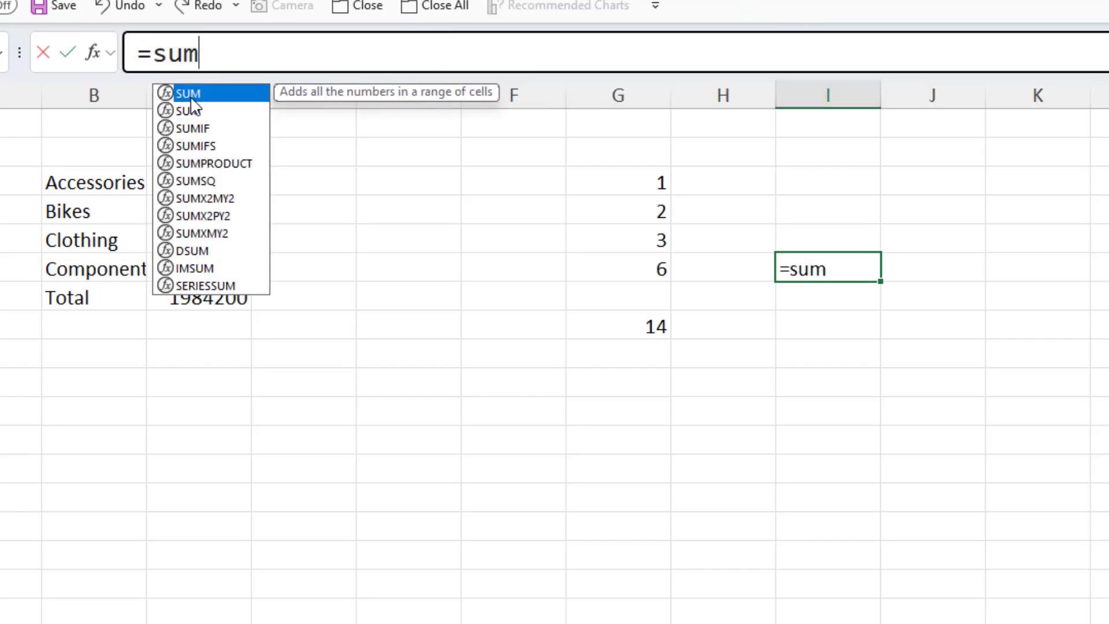
pyautogui.click(188, 111)
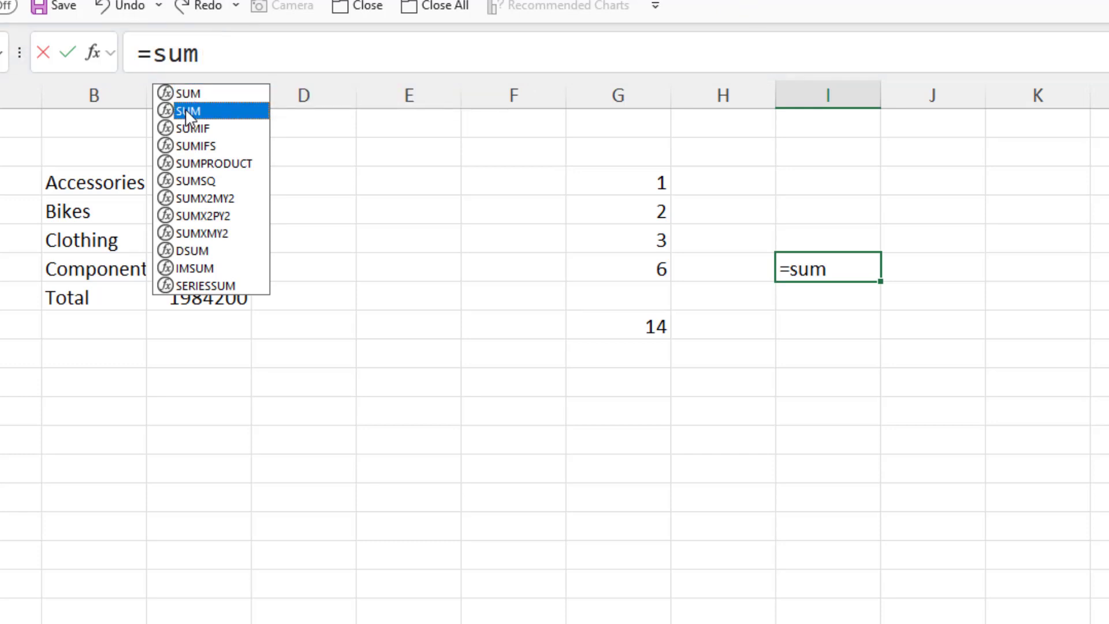
pyautogui.doubleClick(187, 111)
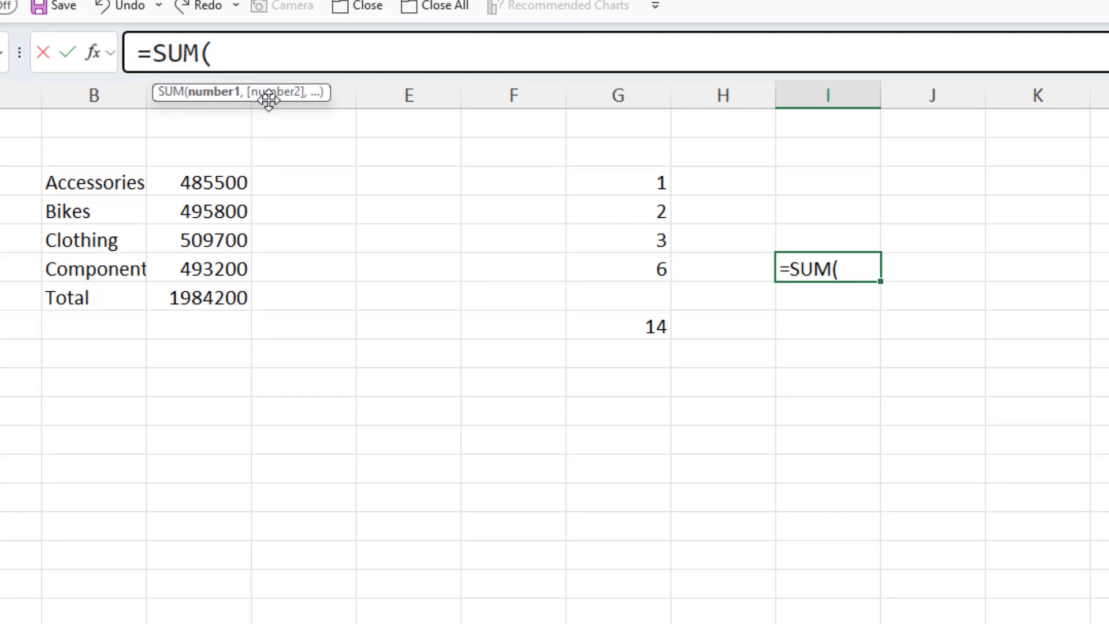
pyautogui.write('1')
pyautogui.press('Return')
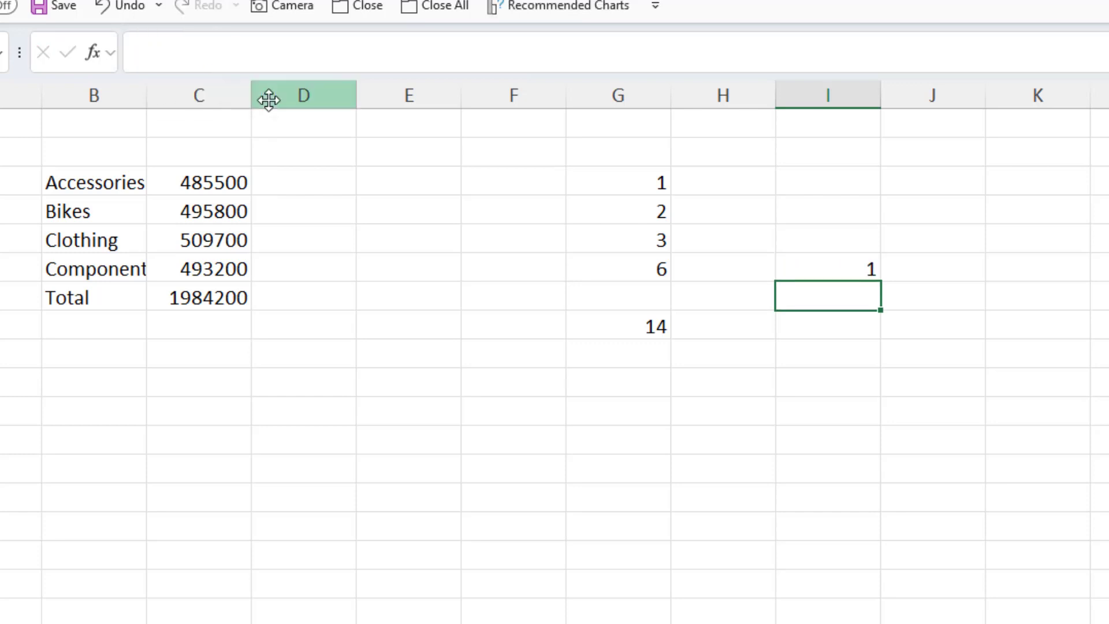
pyautogui.click(838, 264)
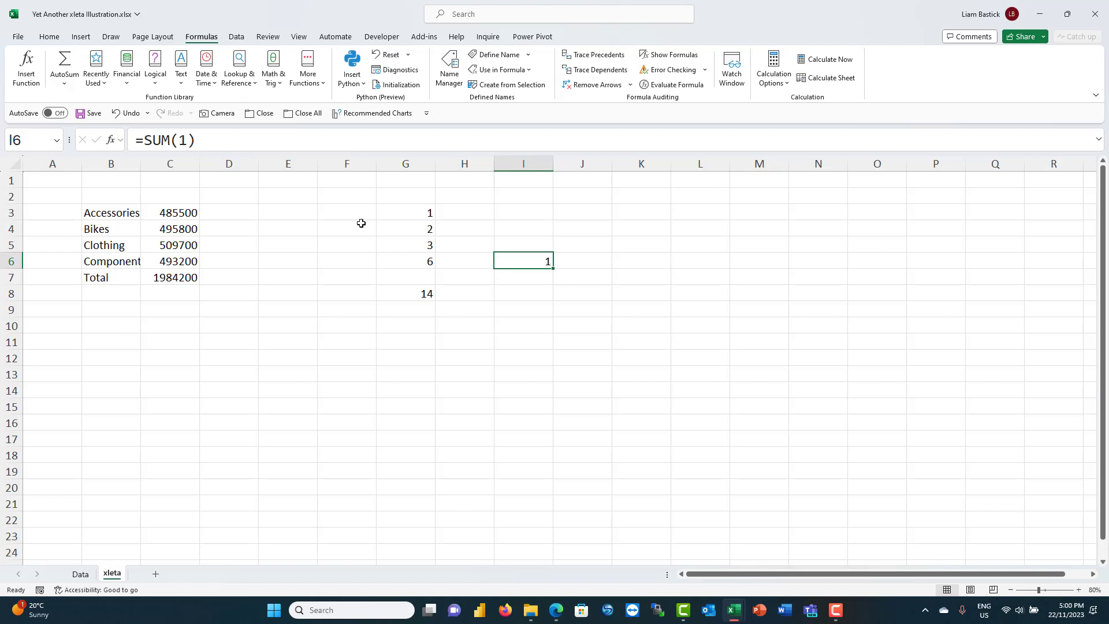
# Step: Examine the _xleta. prefix before SUM in the GROUPBY formula in B3, leaving the formula as it is
pyautogui.click(121, 214)
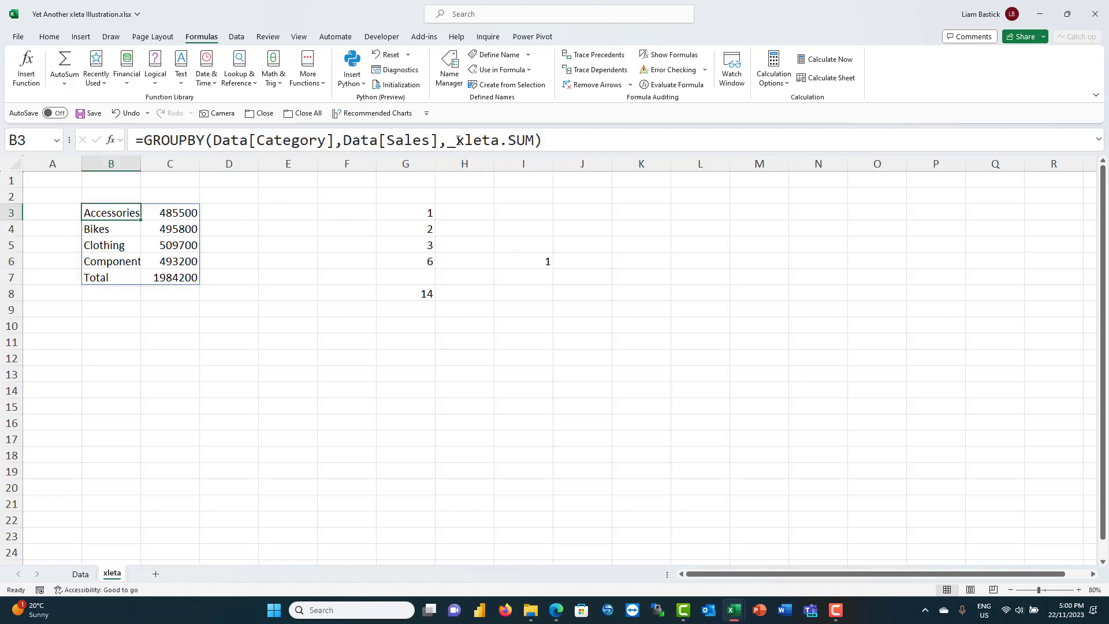
pyautogui.moveTo(449, 141); pyautogui.dragTo(508, 141)
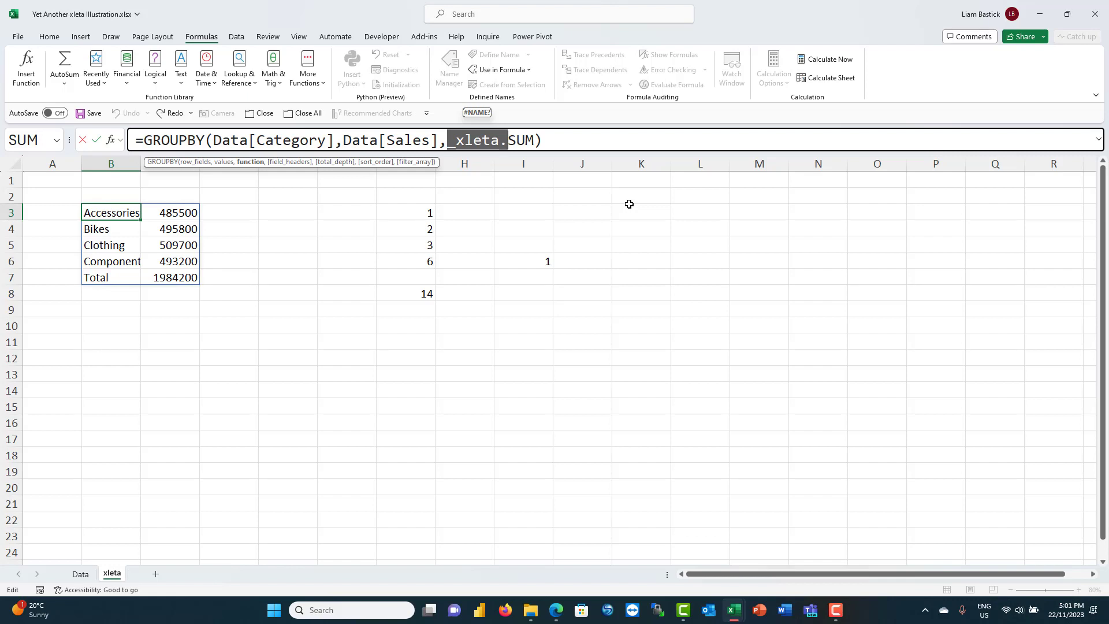
pyautogui.hotkey('ctrl', 'Return')
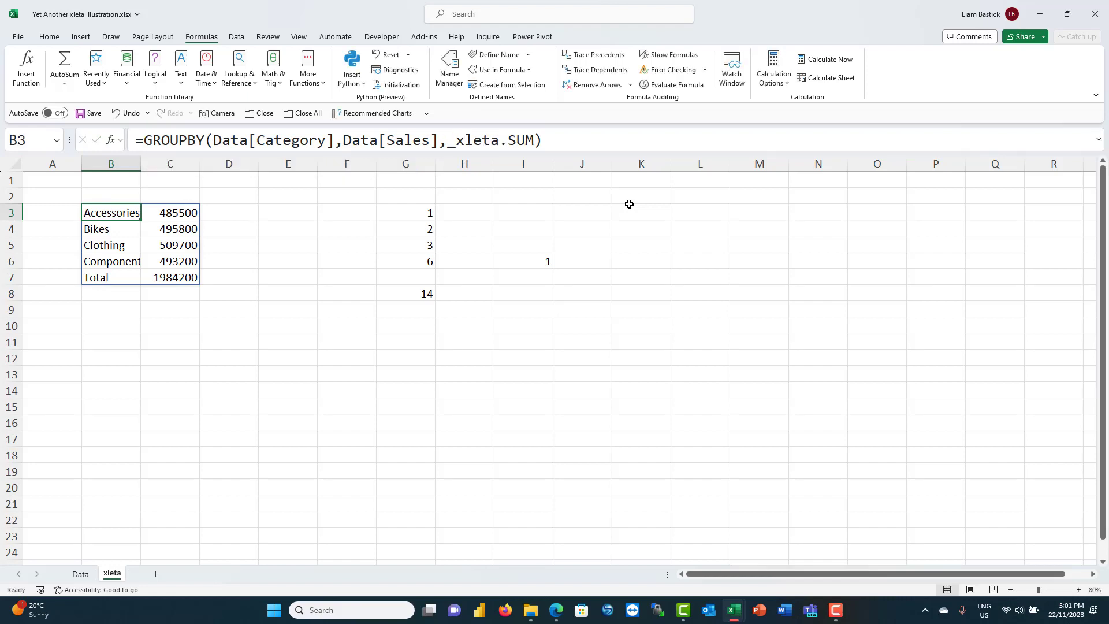